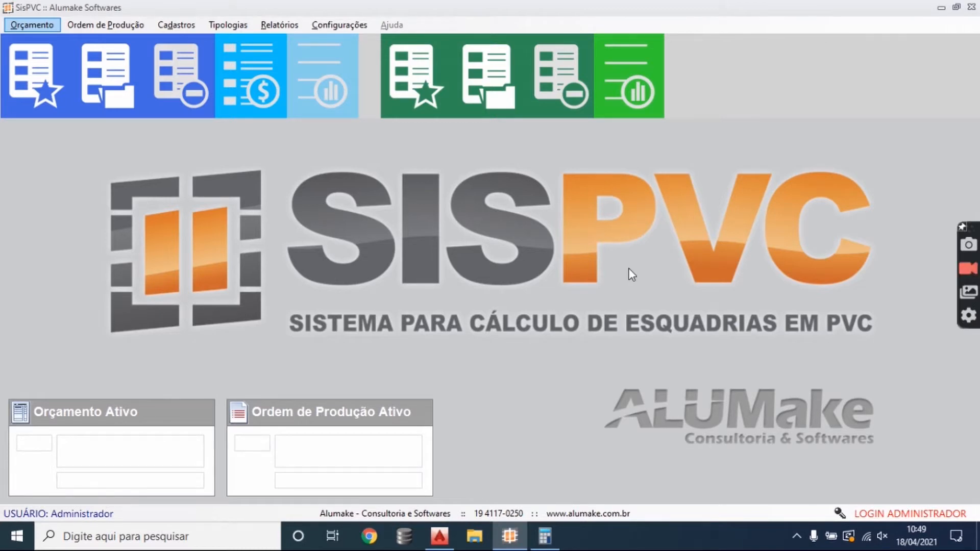
- Open the PVC profile register and examine the description, price, weight, bar length and line fields of BG-10
click(176, 25)
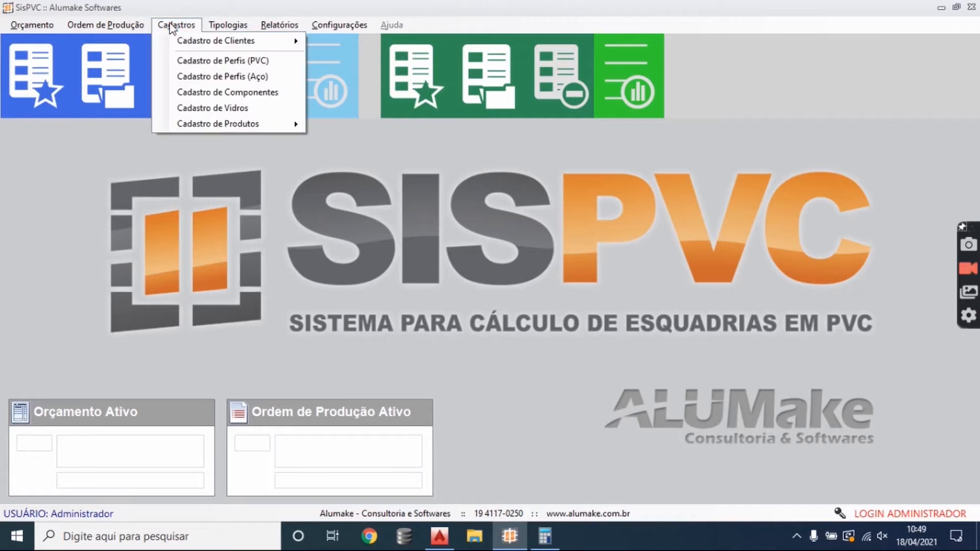
click(279, 62)
click(246, 162)
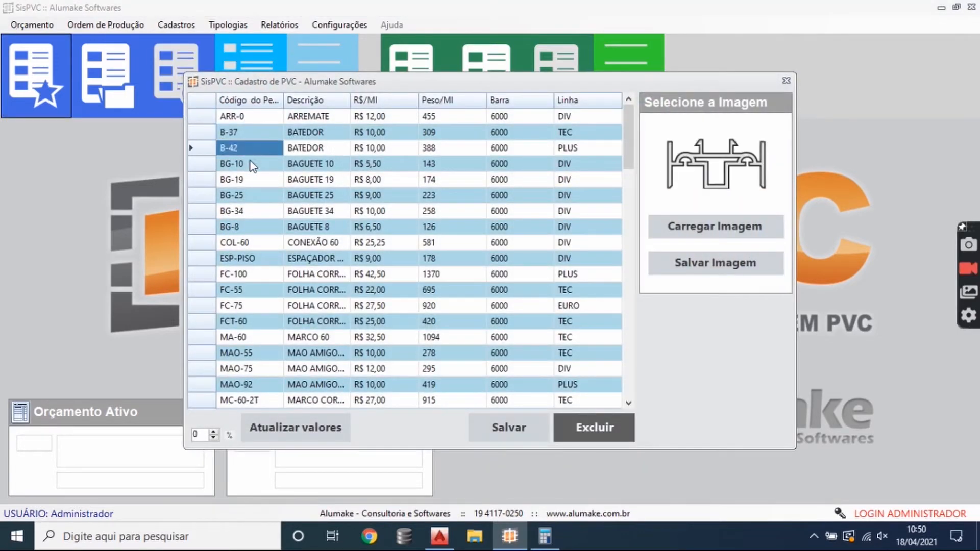
click(304, 165)
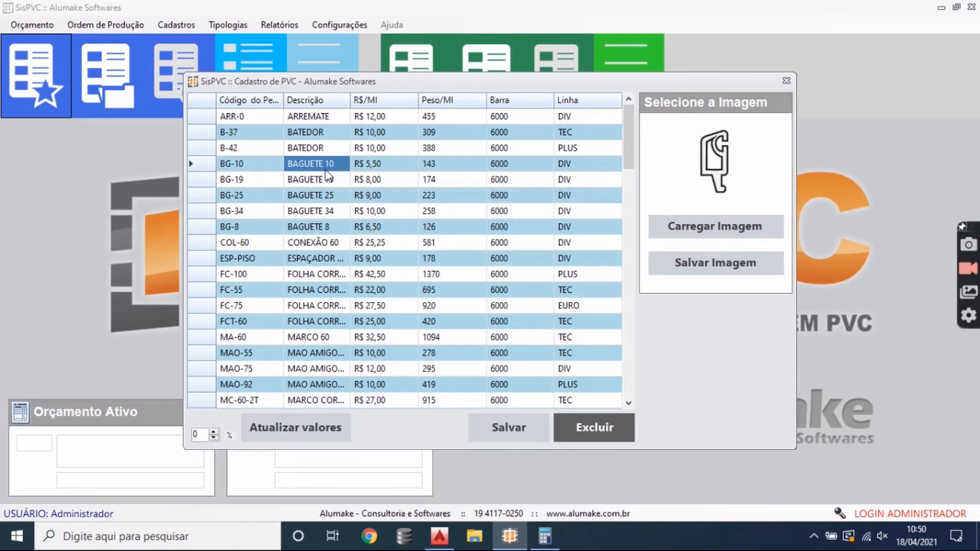
click(381, 163)
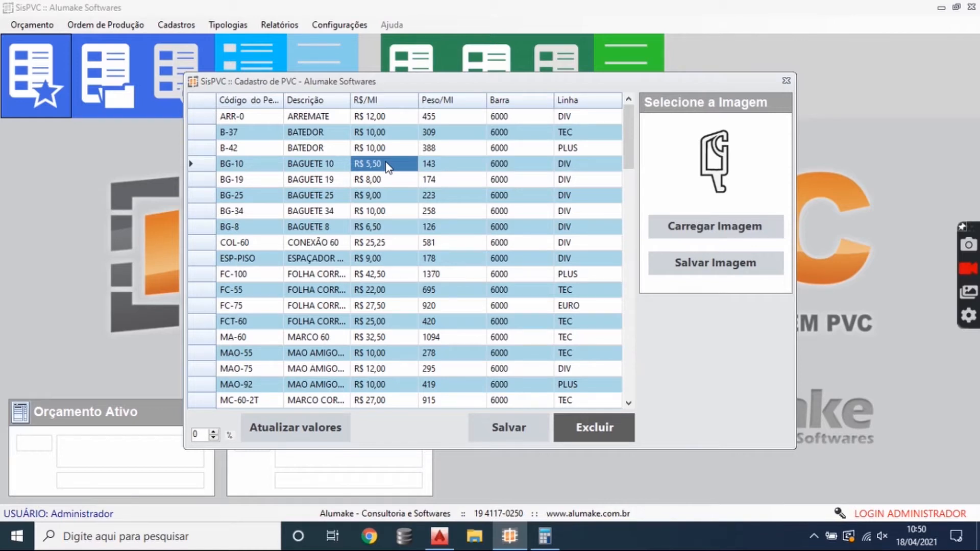
click(435, 170)
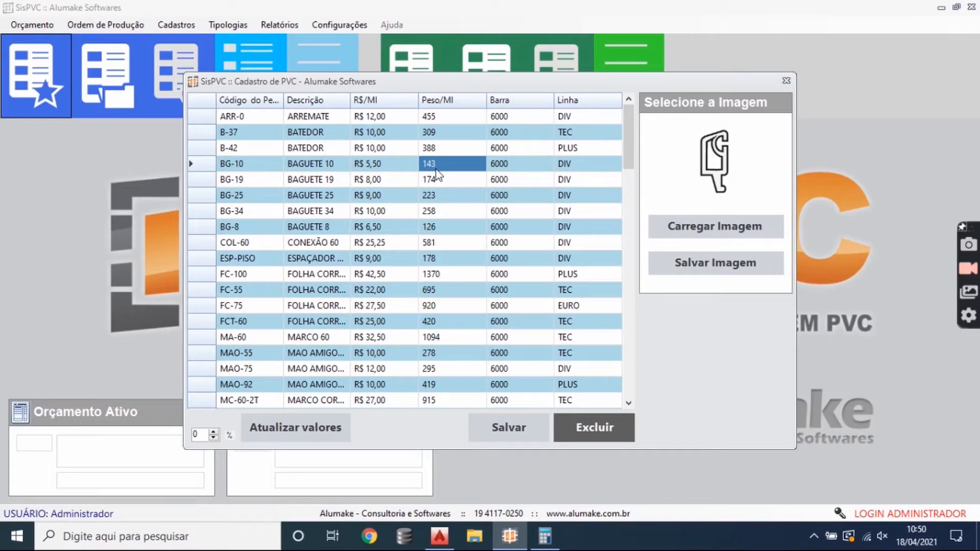
click(507, 164)
click(583, 168)
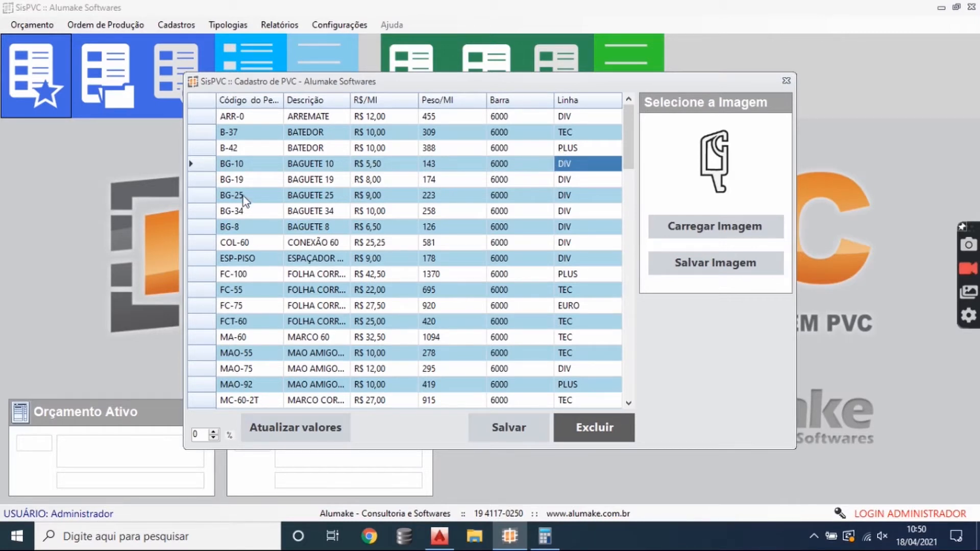
- Examine the BG-19 profile's code, description, price per metre, weight and bar length, and check the bar length of BG-34
click(251, 183)
click(312, 183)
click(390, 180)
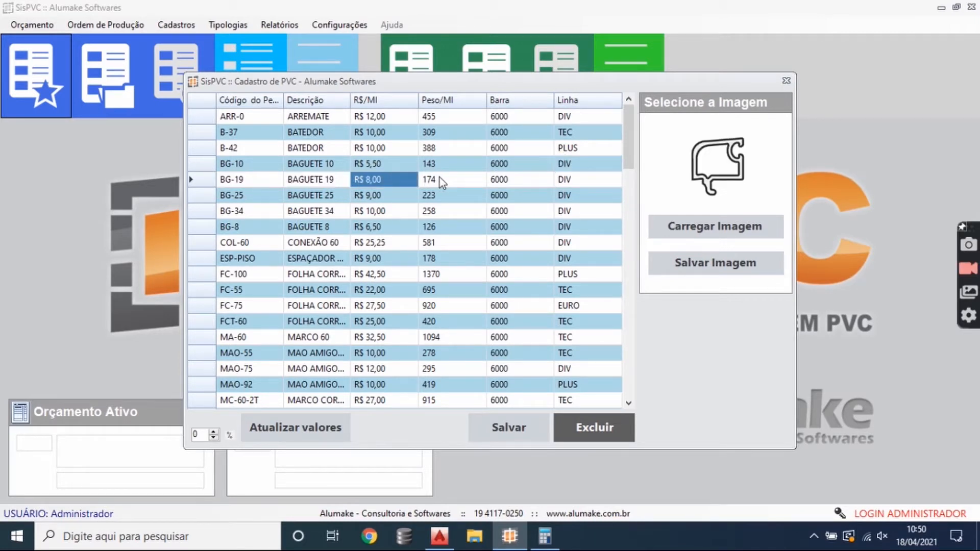
click(439, 177)
click(257, 183)
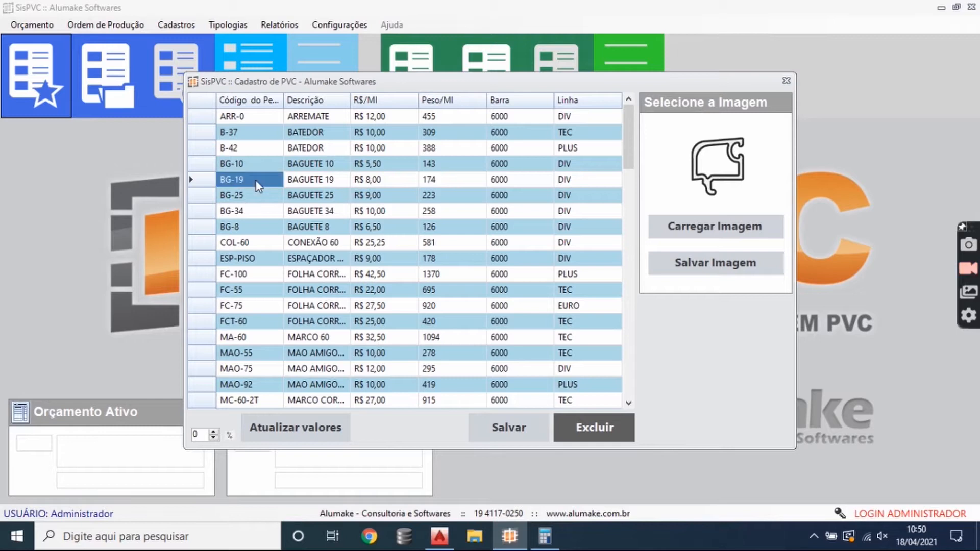
click(312, 180)
click(377, 180)
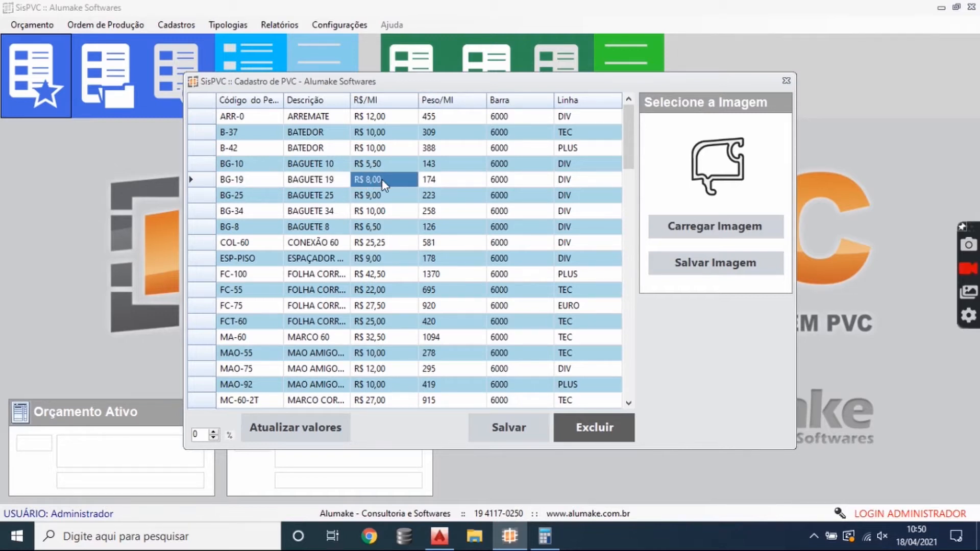
click(444, 180)
click(521, 179)
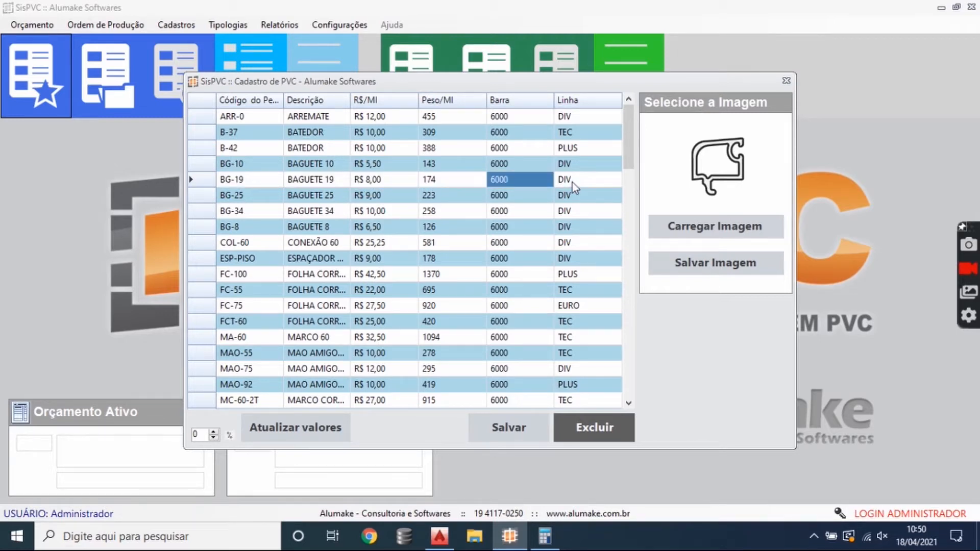
click(513, 215)
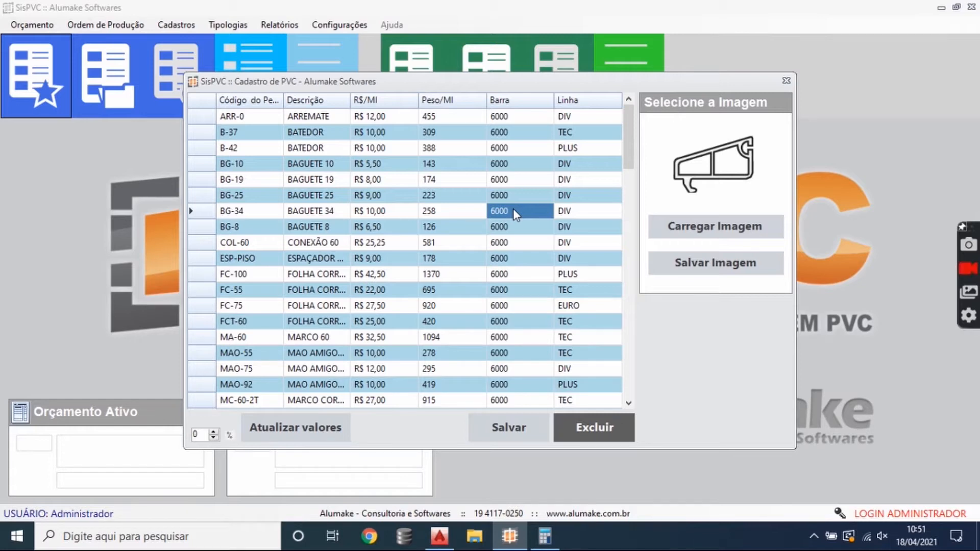
- Go to the blank new-record row at the end of the PVC profile list
scroll(514, 210, down, 13)
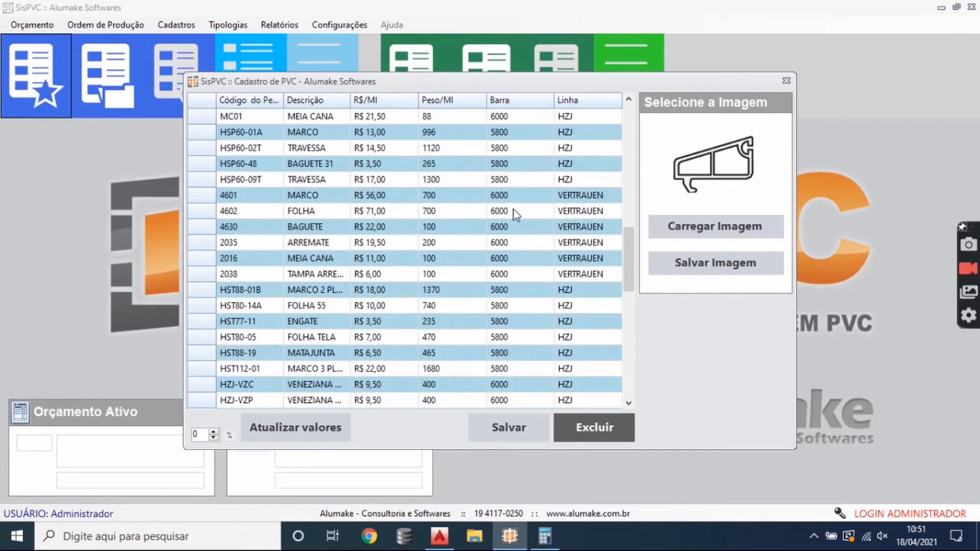
scroll(516, 213, down, 12)
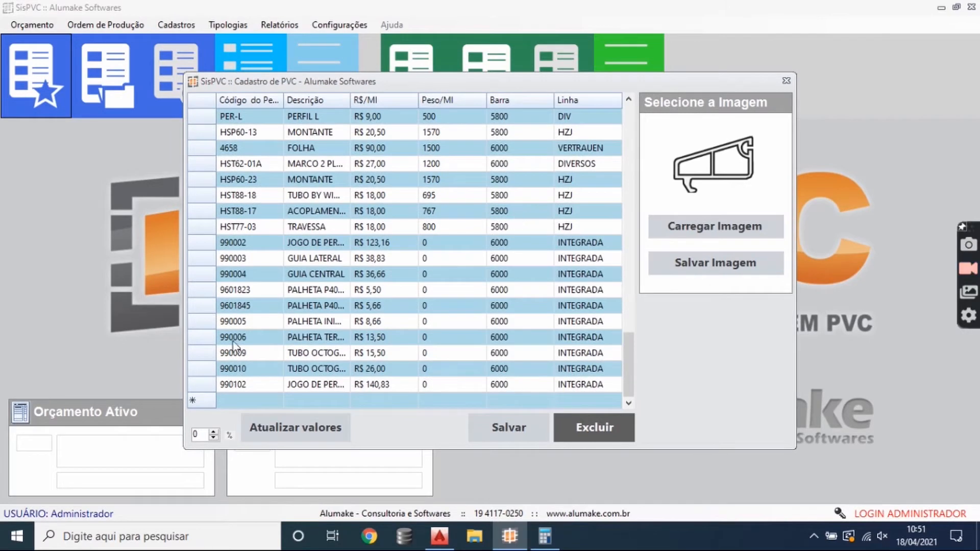
click(227, 389)
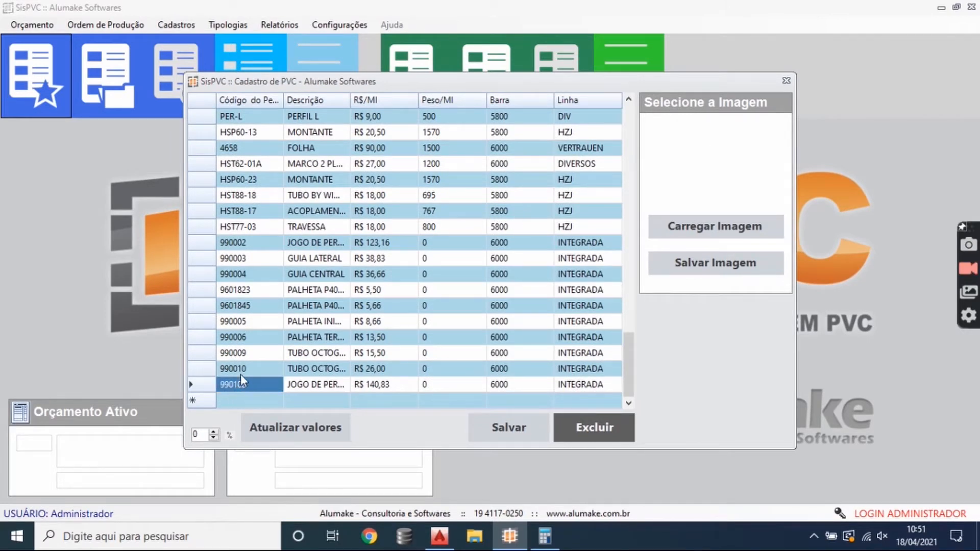
click(243, 400)
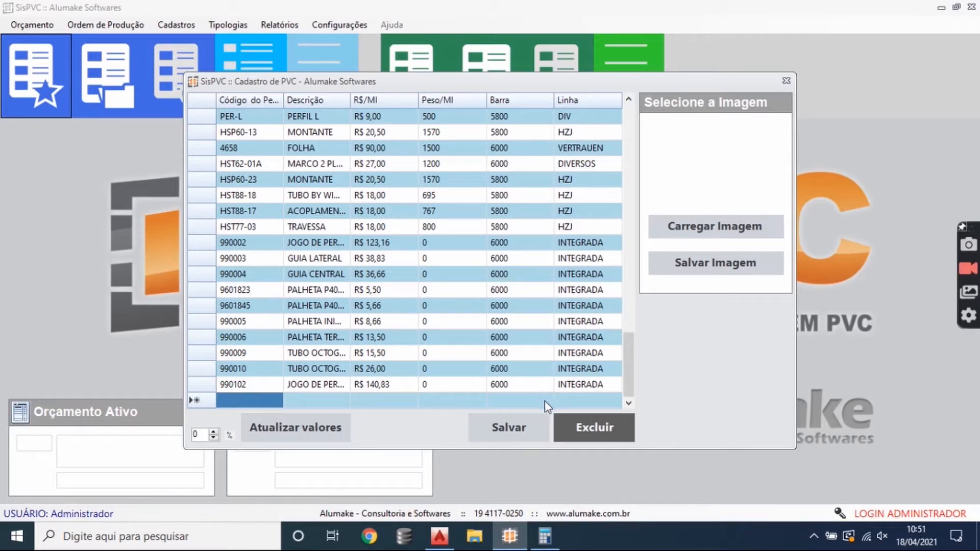
- Examine the section images of PVC profiles from 990009 back up the list to HST88-02
click(261, 351)
click(266, 322)
click(264, 275)
click(266, 243)
click(268, 210)
click(270, 194)
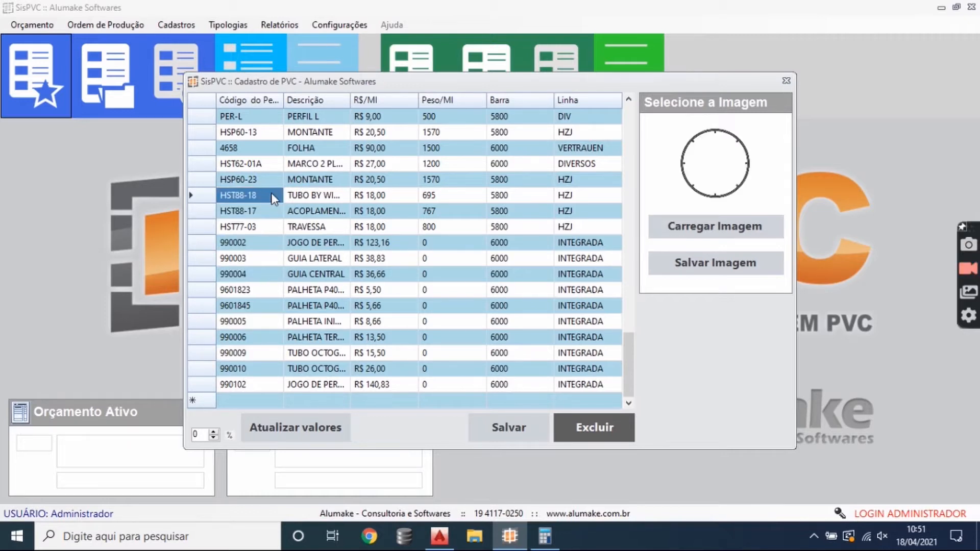
scroll(268, 191, up, 3)
click(268, 183)
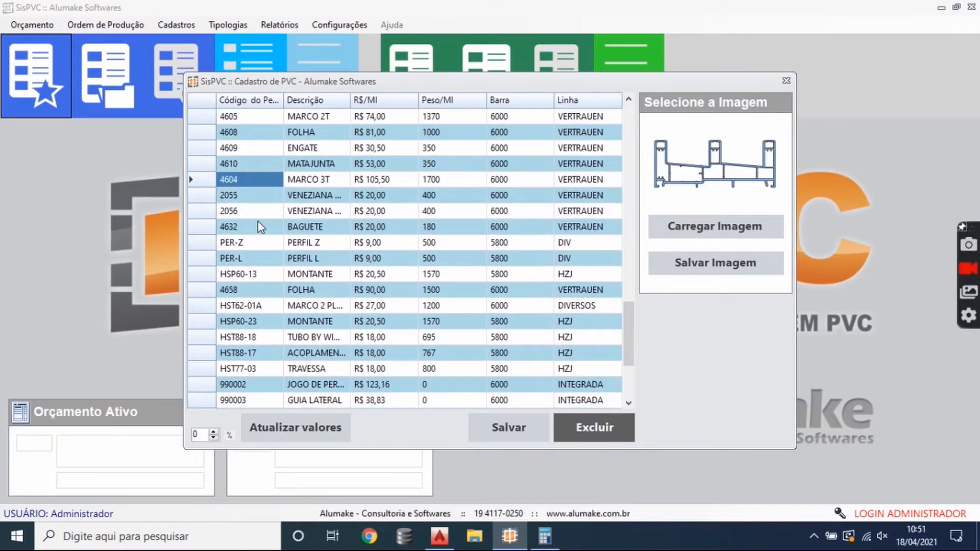
scroll(260, 227, up, 2)
click(268, 196)
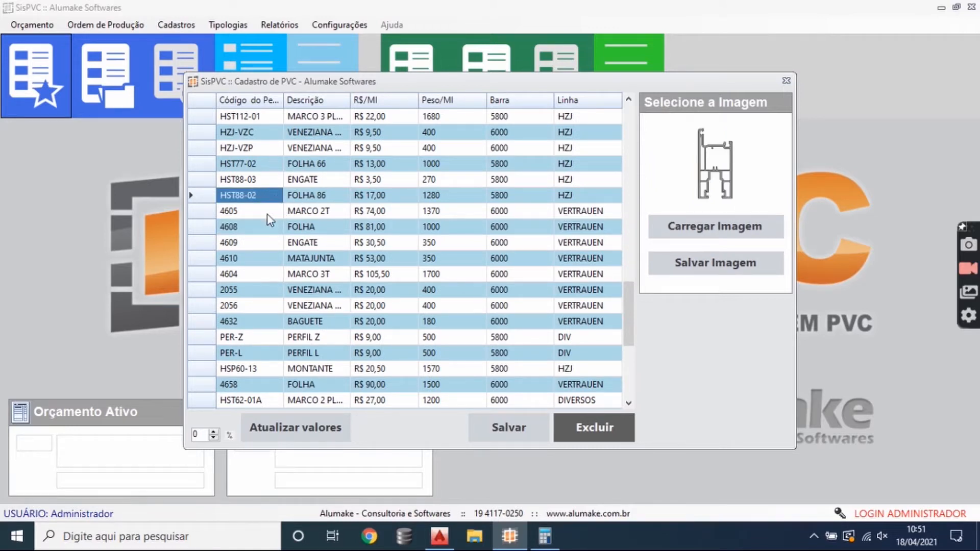
- Look through the Imagens folder for a picture for profile 4605 and leave without loading one
click(261, 211)
click(681, 231)
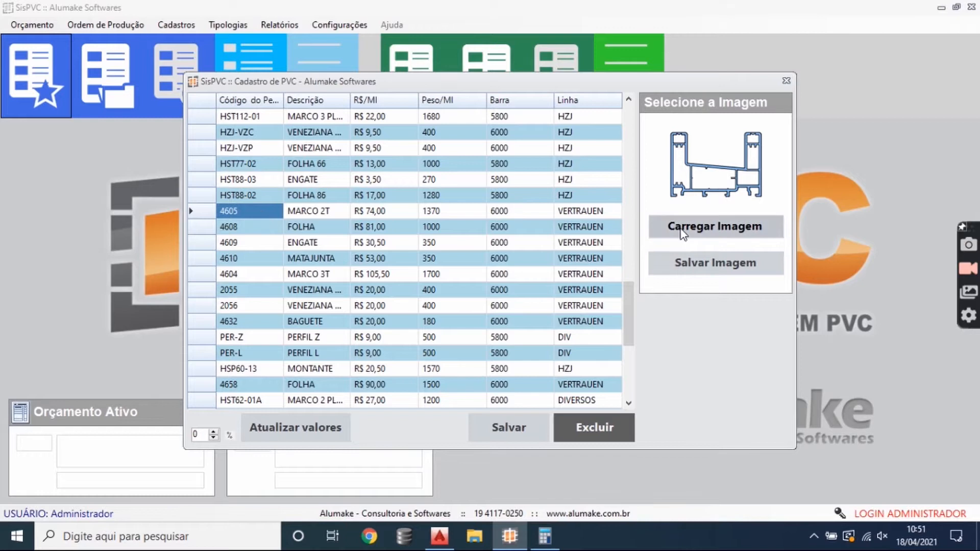
scroll(403, 266, down, 4)
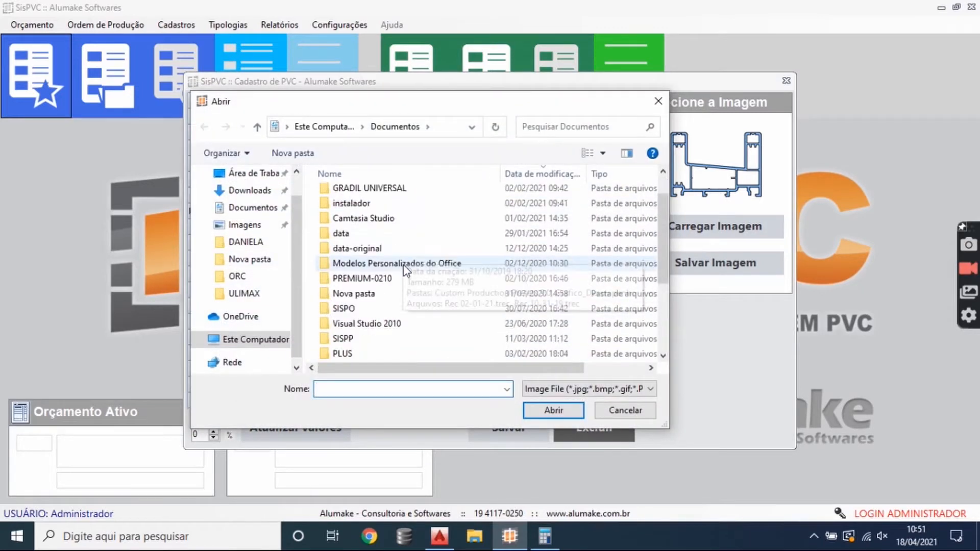
click(245, 224)
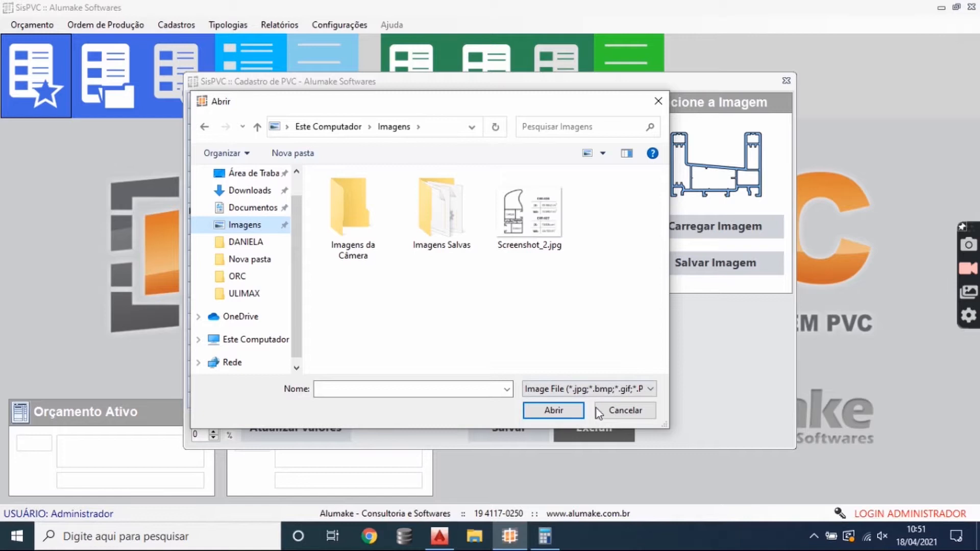
click(623, 410)
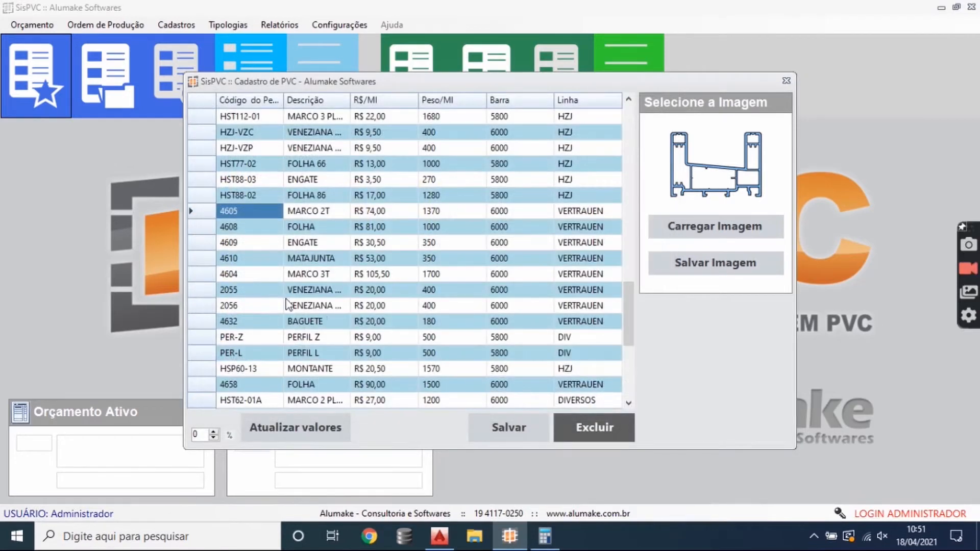
- Examine the section images of further PVC profiles, from the INTEGRADA line back up to B-42
click(286, 301)
scroll(278, 308, down, 5)
click(273, 319)
click(268, 288)
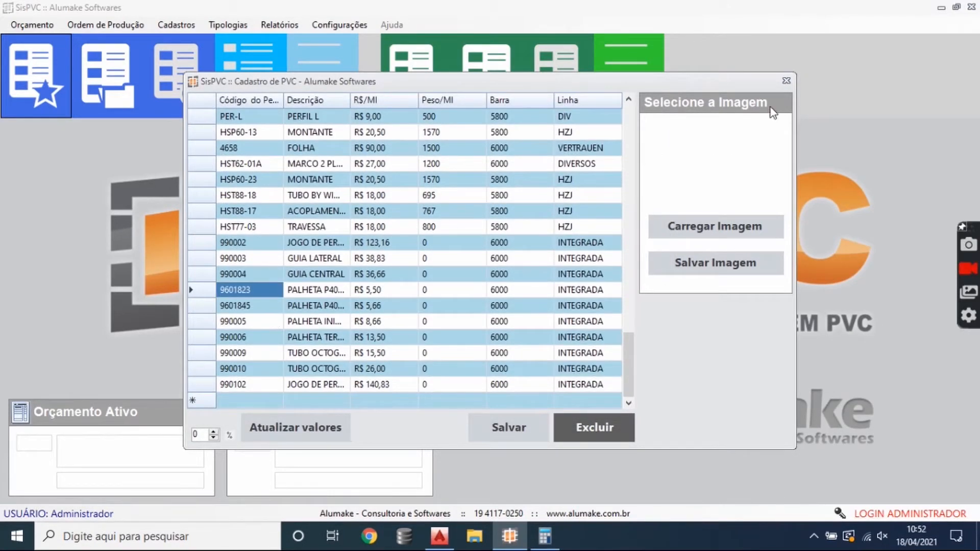
scroll(260, 186, up, 10)
click(260, 184)
scroll(261, 186, up, 4)
click(262, 184)
click(263, 165)
click(264, 149)
scroll(266, 153, up, 4)
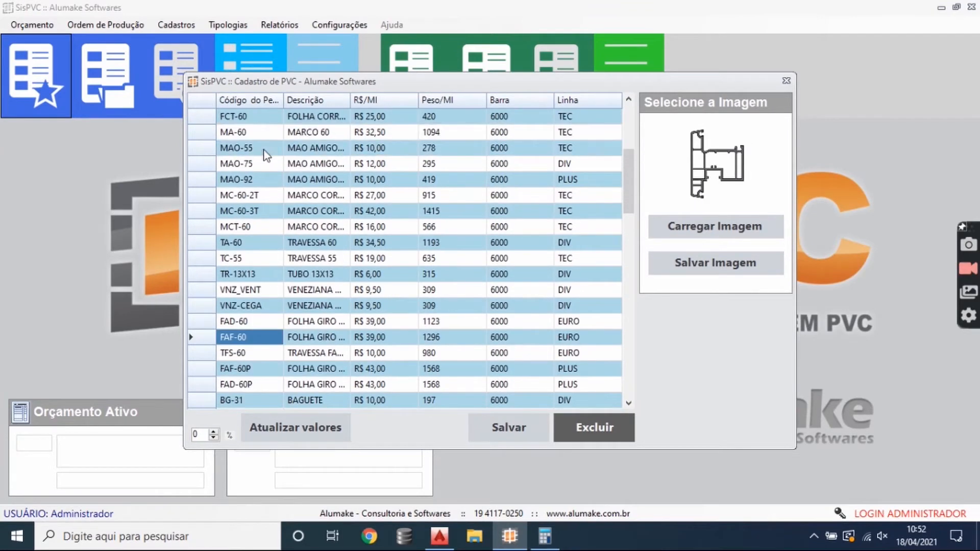
scroll(264, 153, up, 4)
click(261, 136)
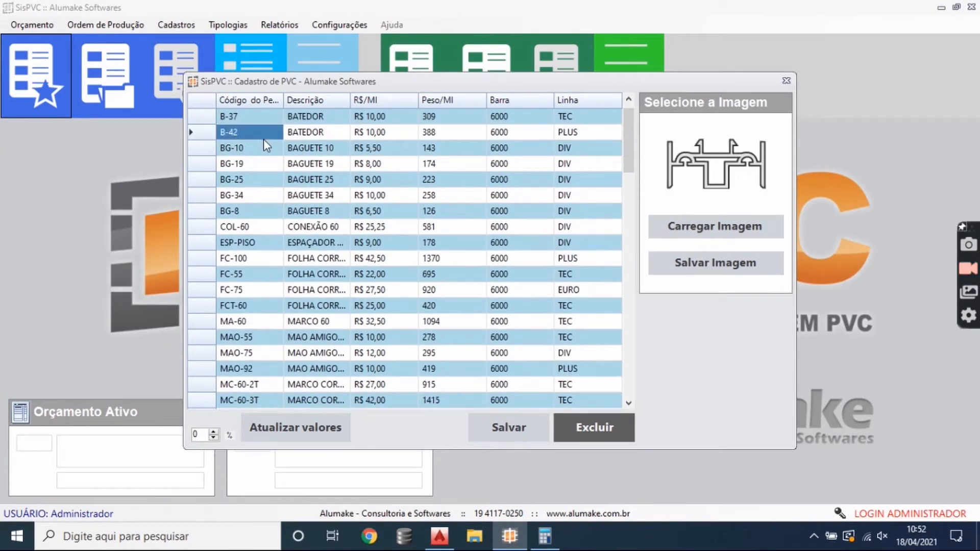
- Examine the price per metre of the baguette profiles BG-10, BG-19, BG-25, BG-34 and BG-8
click(394, 150)
click(391, 162)
click(388, 165)
click(381, 178)
click(393, 195)
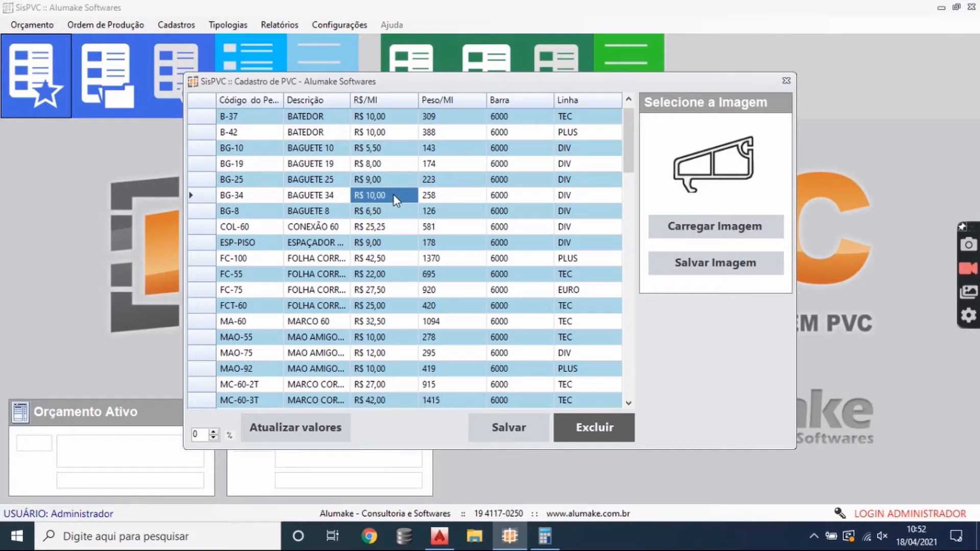
click(393, 180)
click(394, 213)
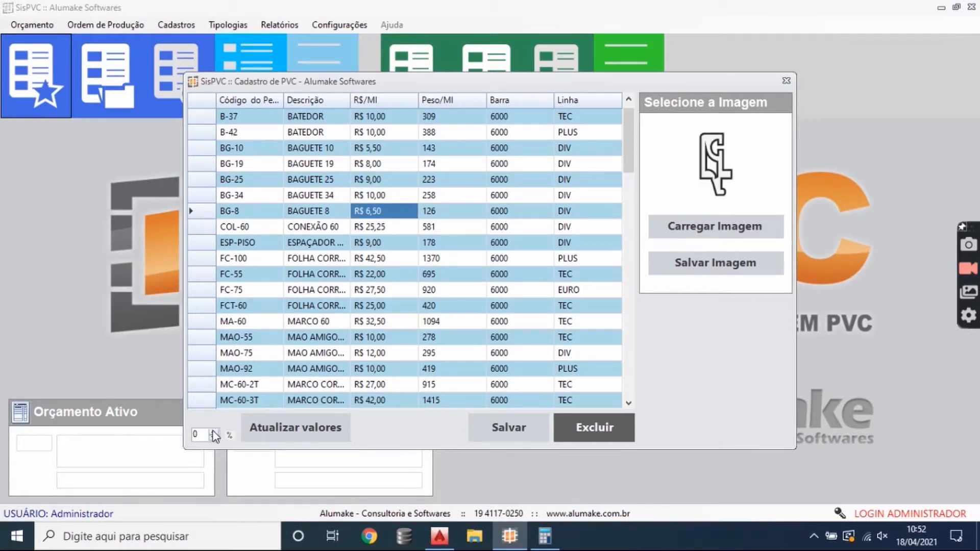
- Set the price update percentage to 10 and check the prices of the profiles between FC-55 and MA-60
drag(204, 434, 172, 431)
text(10)
click(396, 321)
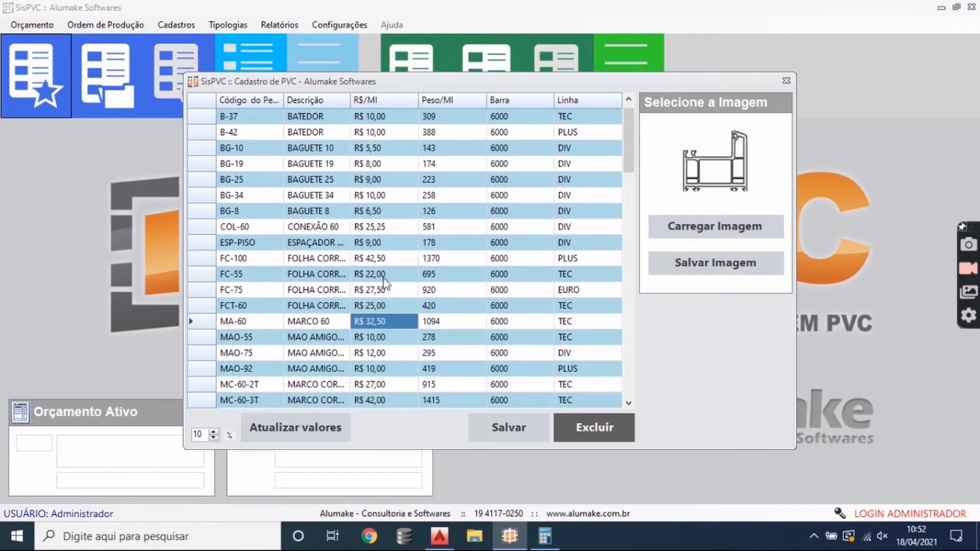
click(383, 279)
click(414, 305)
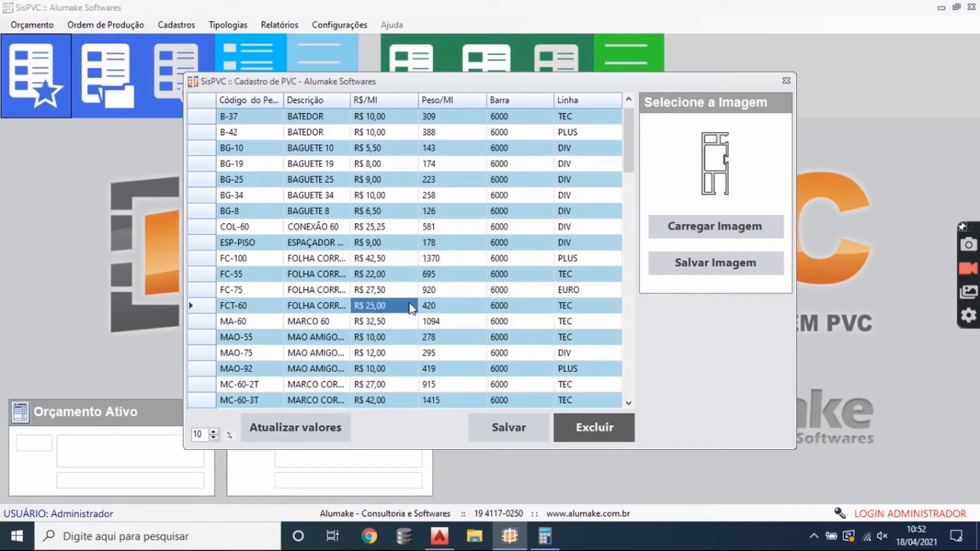
click(410, 290)
click(408, 277)
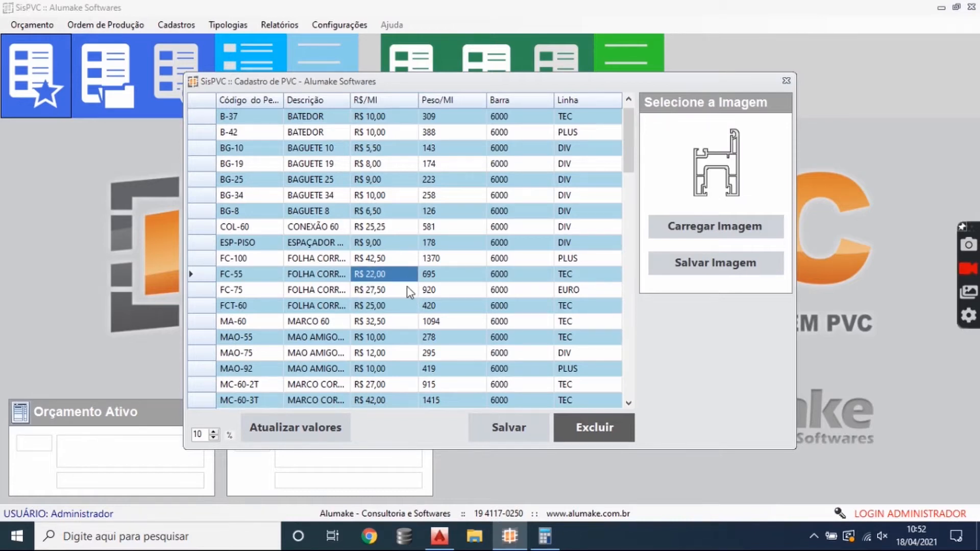
click(408, 305)
- Check the price per metre of profile TFS-60 and close the PVC profile register without saving changes
scroll(393, 335, down, 1)
scroll(394, 334, down, 4)
click(384, 306)
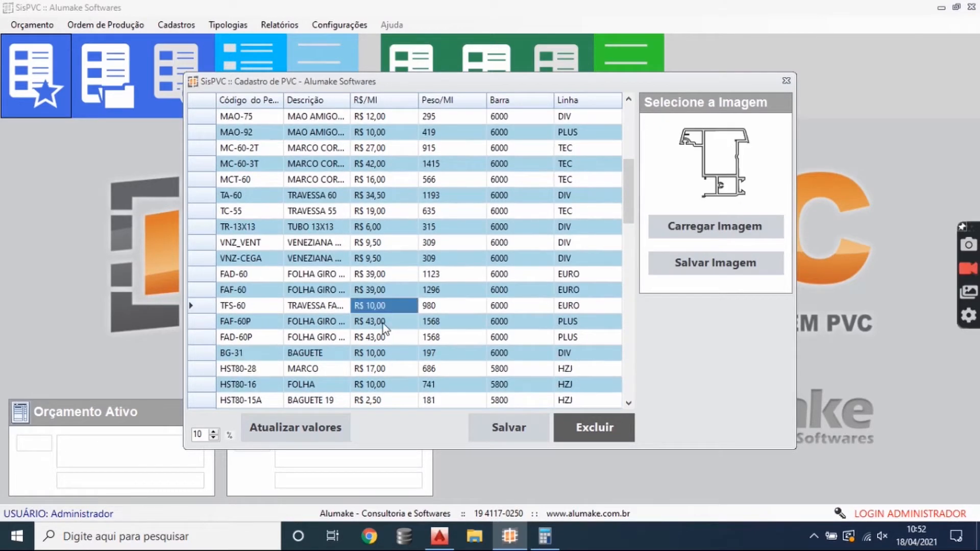
click(786, 81)
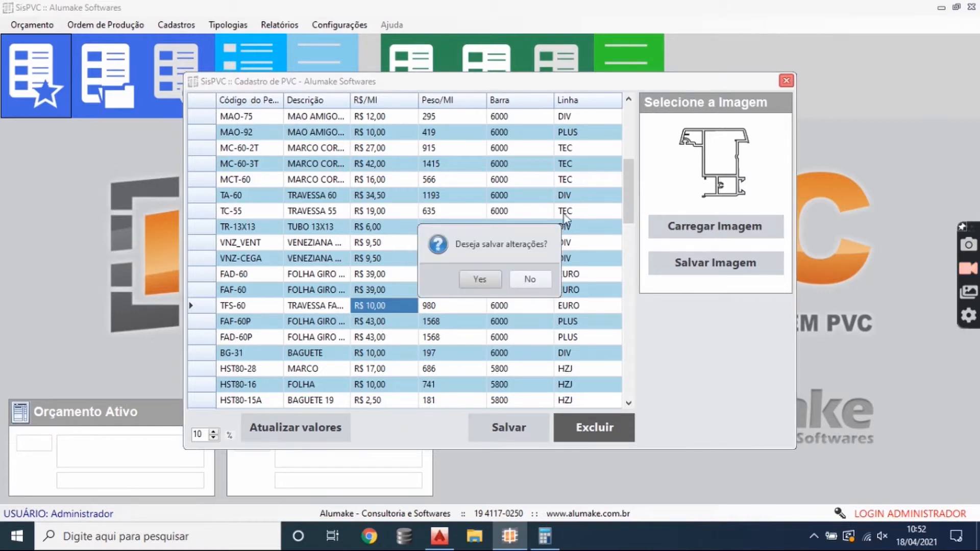
click(530, 278)
- Open the steel profile register and examine the description, price, weight, bar length and line of reinforcement A-MA-60
click(176, 25)
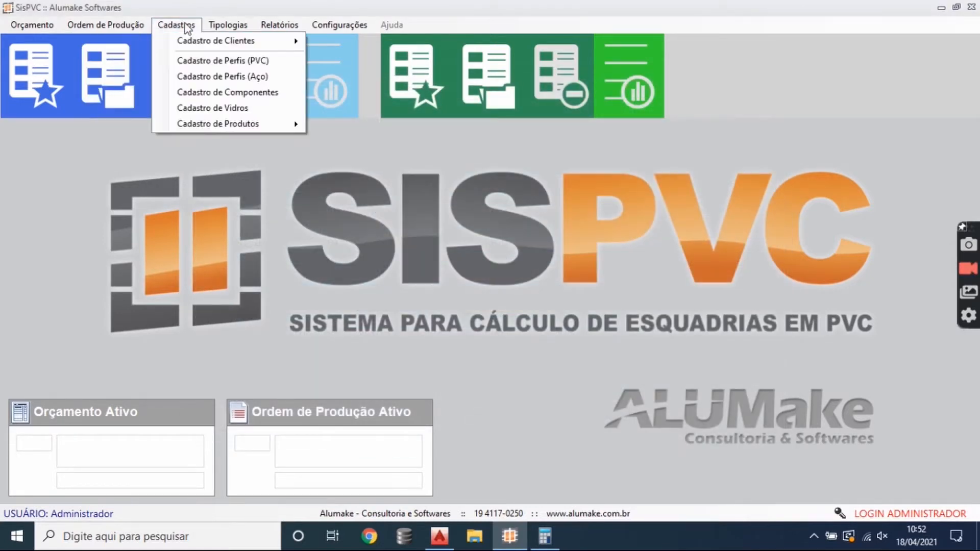
click(274, 80)
click(257, 181)
click(315, 198)
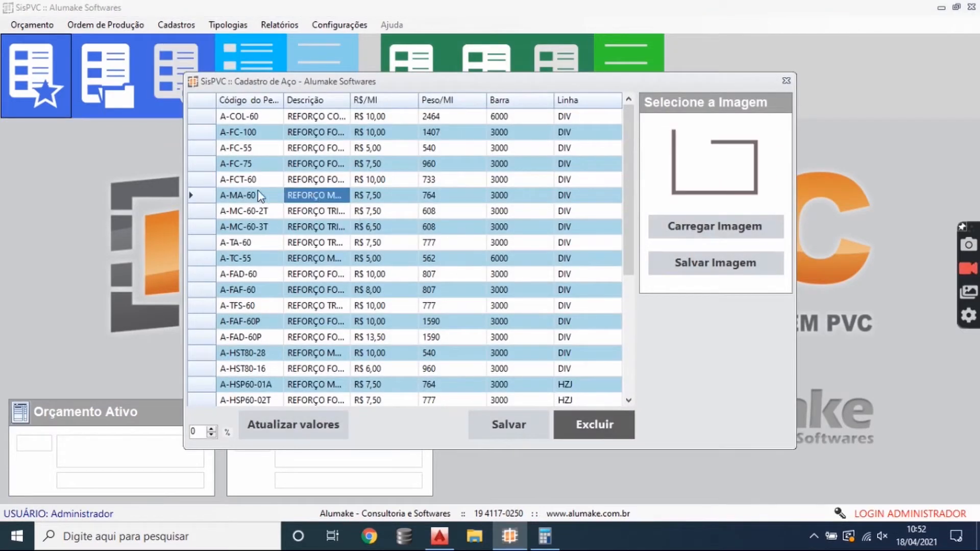
click(326, 195)
click(383, 200)
click(449, 202)
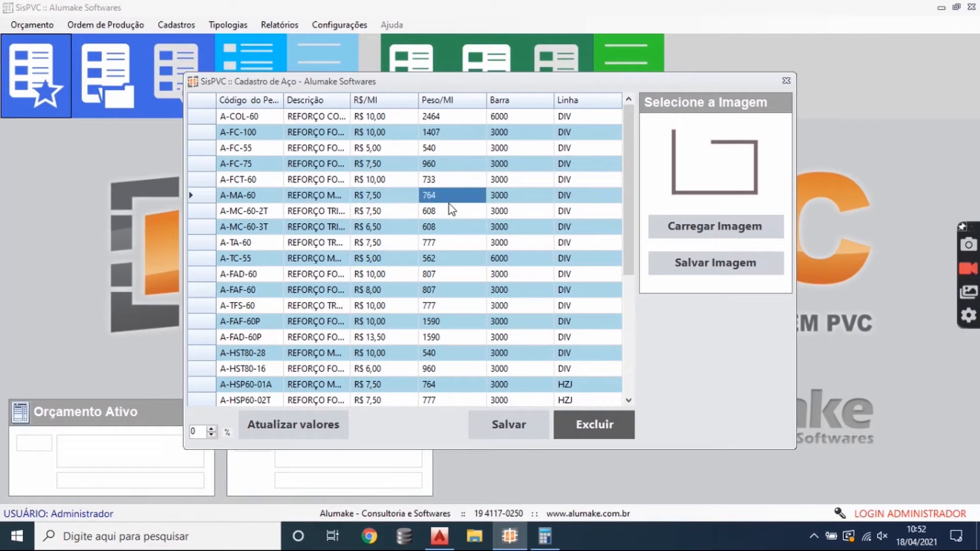
click(503, 191)
click(596, 197)
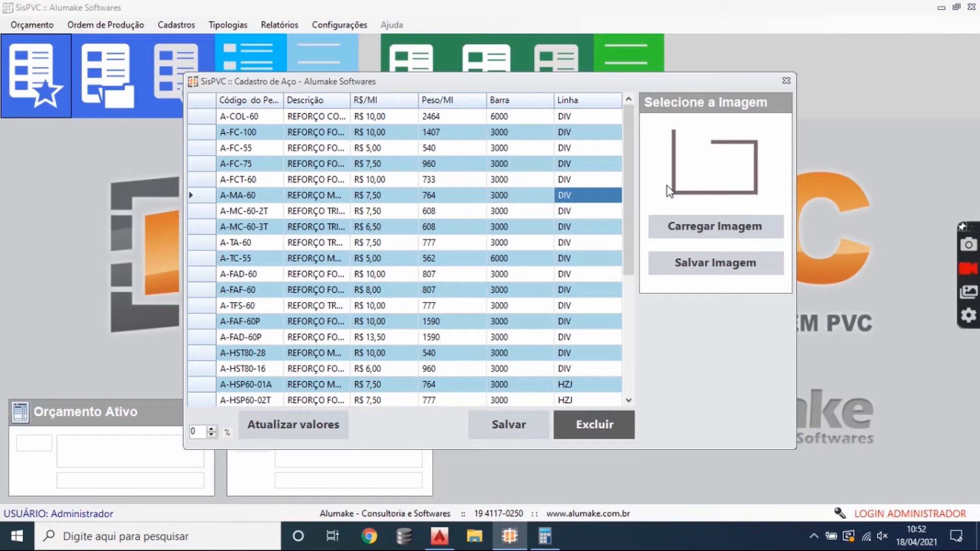
- Examine the section images of steel reinforcements A-MC-60-3T, A-TA-60, REF4658, A-HST112-01 and A-HST88-01B, and close the steel register
click(254, 226)
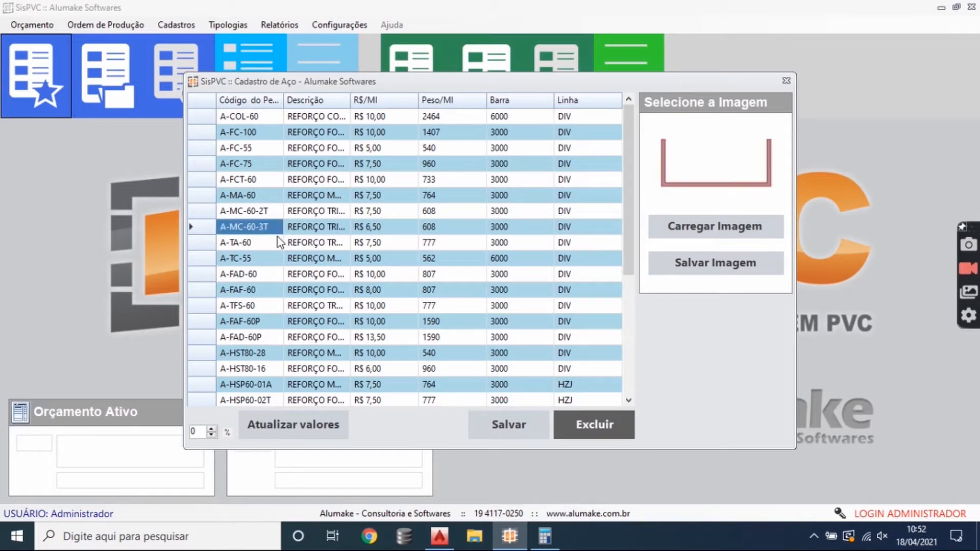
click(262, 244)
scroll(264, 243, down, 5)
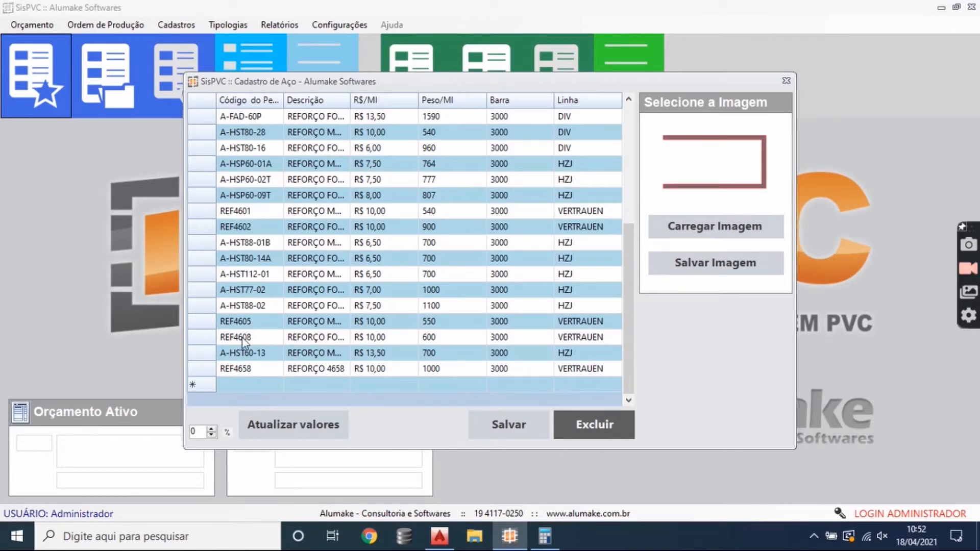
click(247, 368)
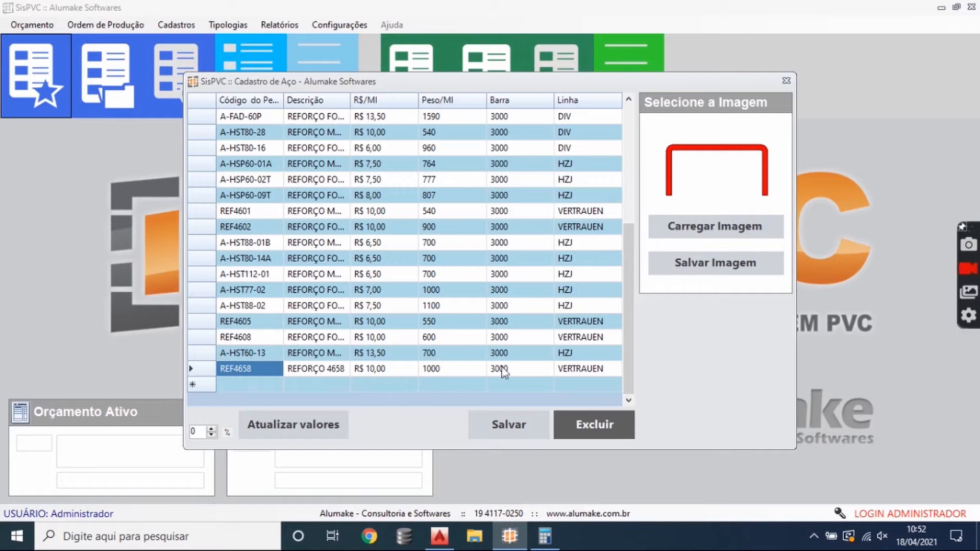
click(293, 273)
click(247, 243)
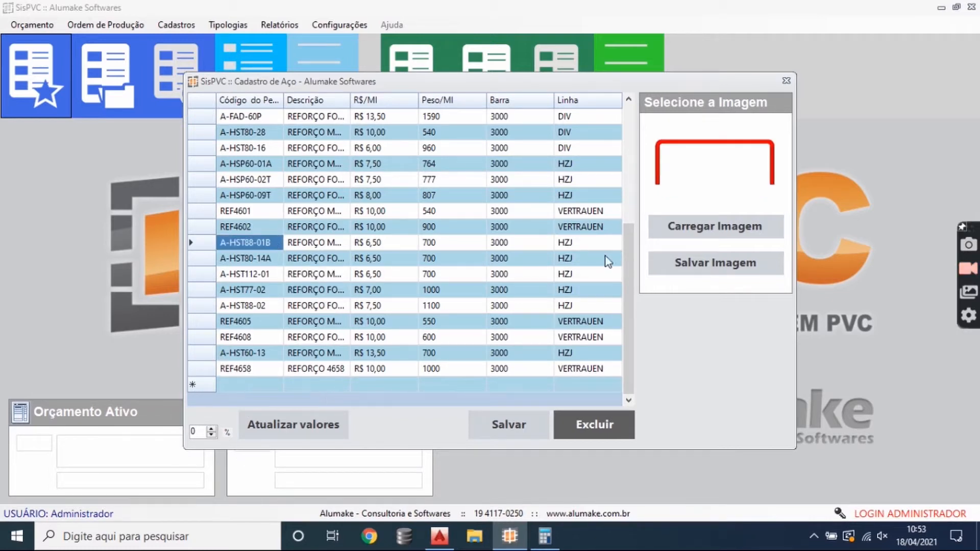
click(786, 82)
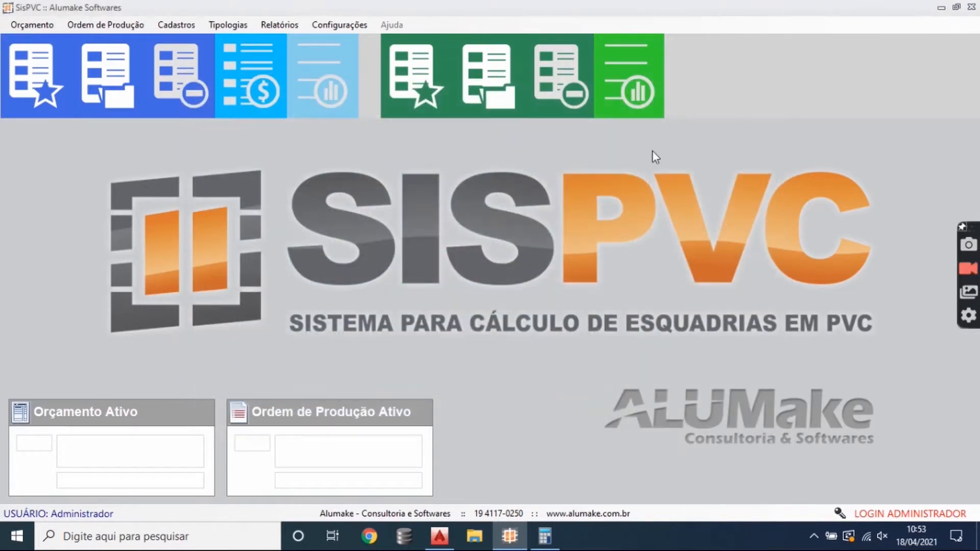
- Open the component register and look through the component codes between CFC-2 and FEC-C
click(176, 26)
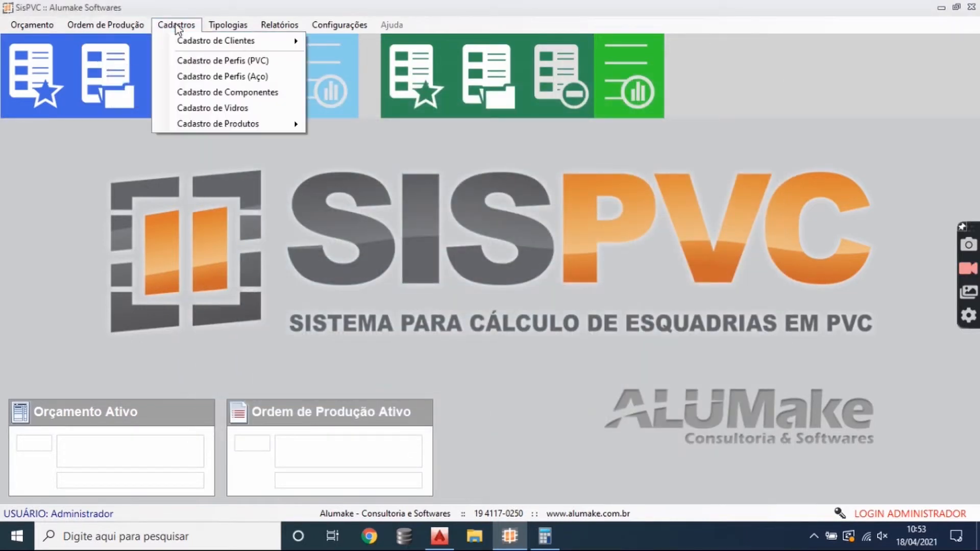
click(254, 97)
click(243, 131)
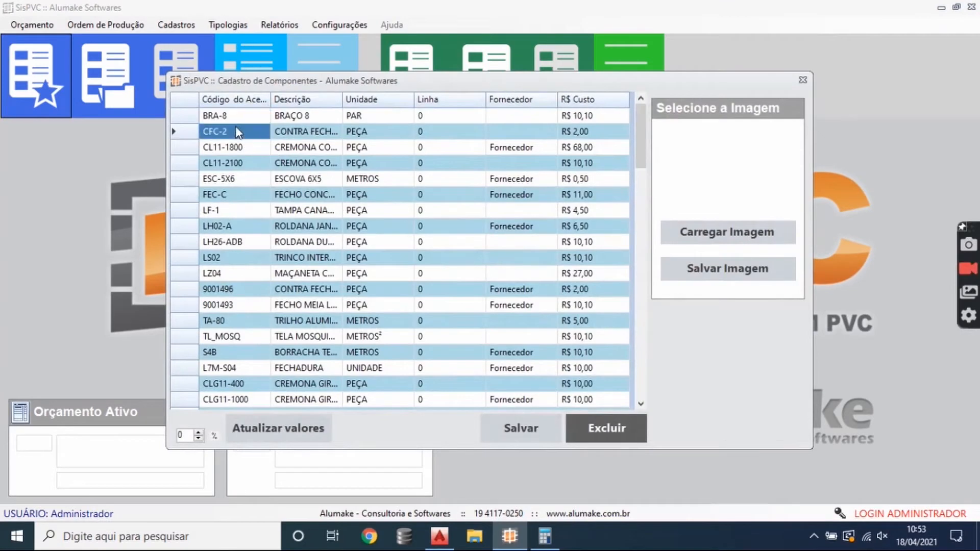
click(243, 147)
click(255, 179)
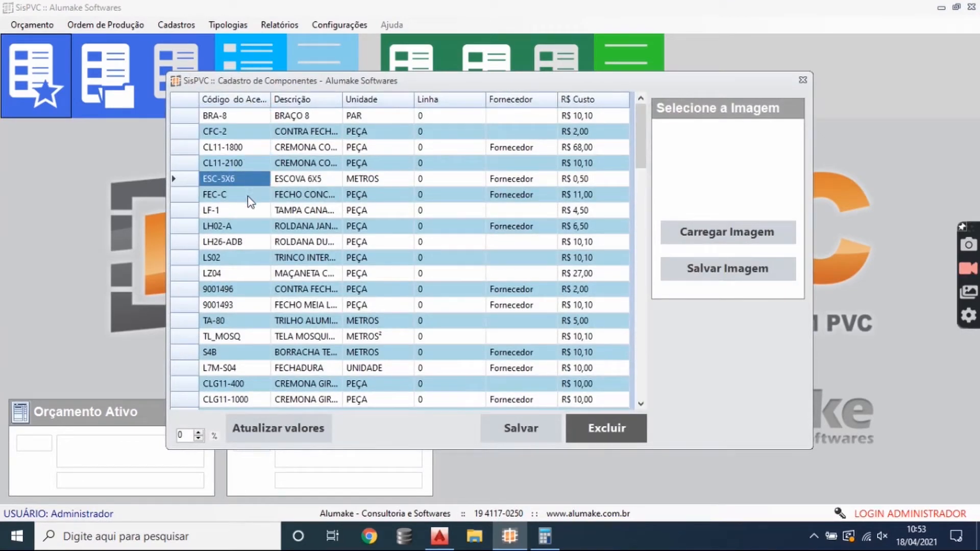
click(250, 196)
click(240, 162)
click(243, 149)
click(224, 133)
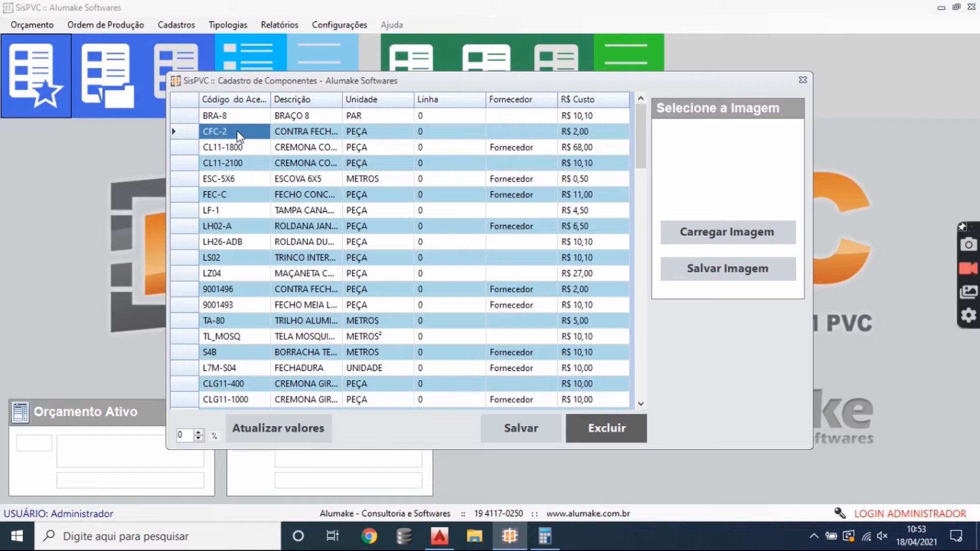
- Read the descriptions of components CFC-2, CL11-1800, ESC-5X6, FEC-C, LF-1, LH02-A and LZ04
click(308, 134)
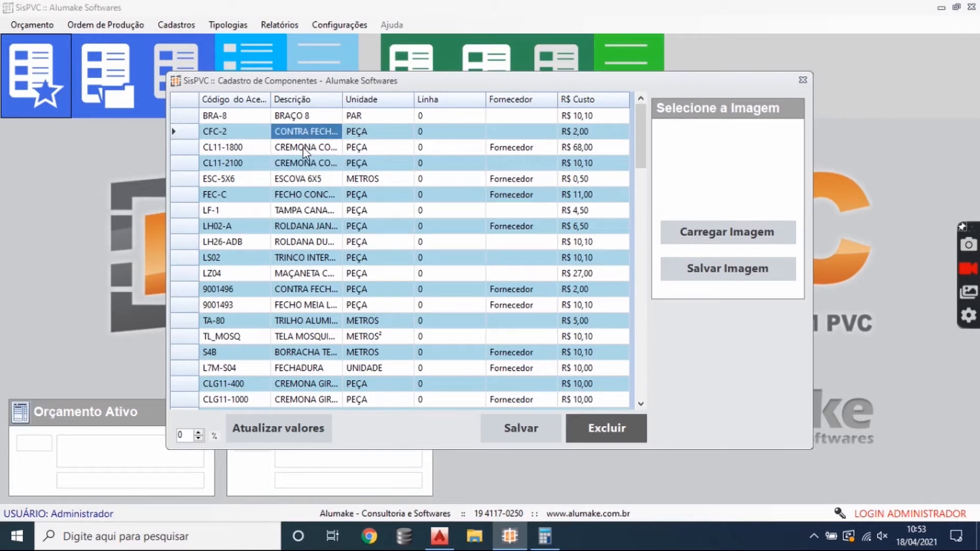
click(309, 148)
click(313, 181)
click(316, 198)
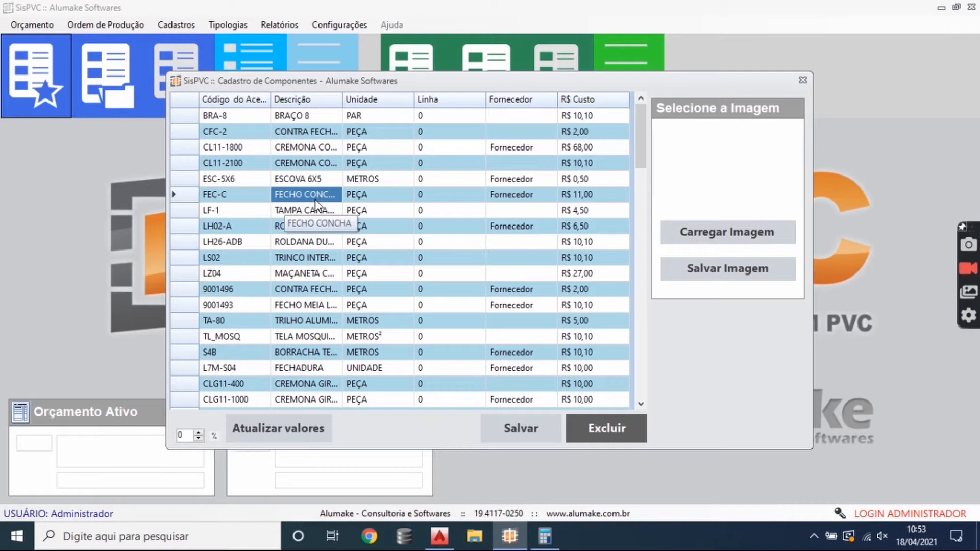
click(321, 211)
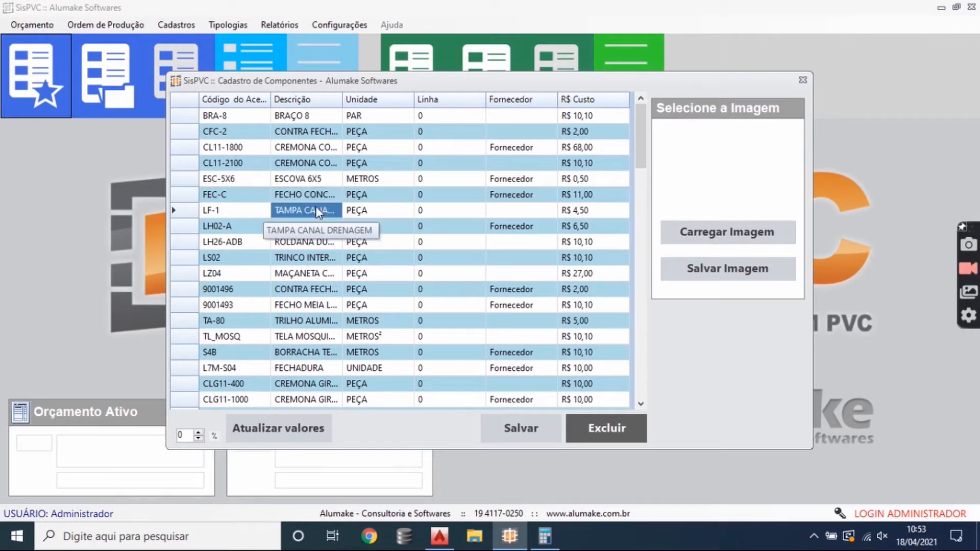
click(325, 228)
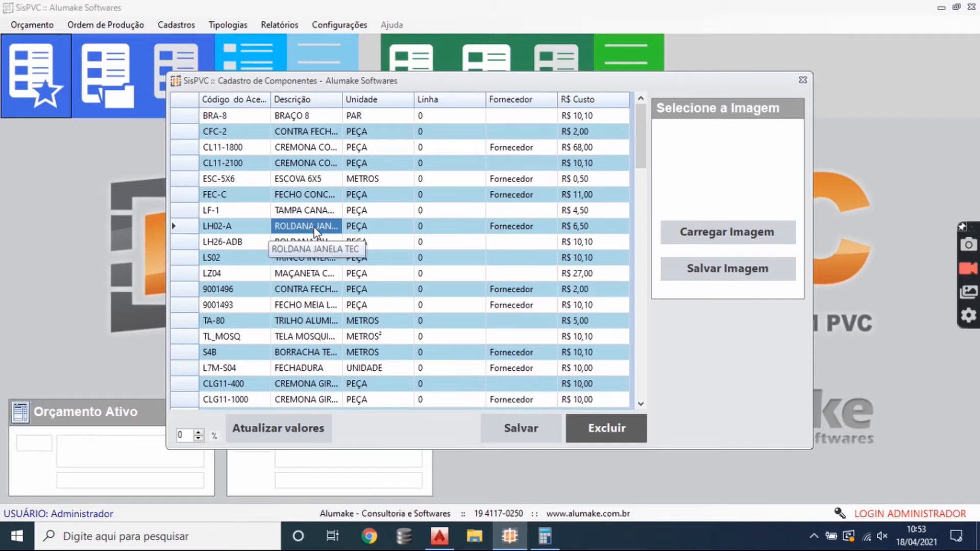
click(330, 278)
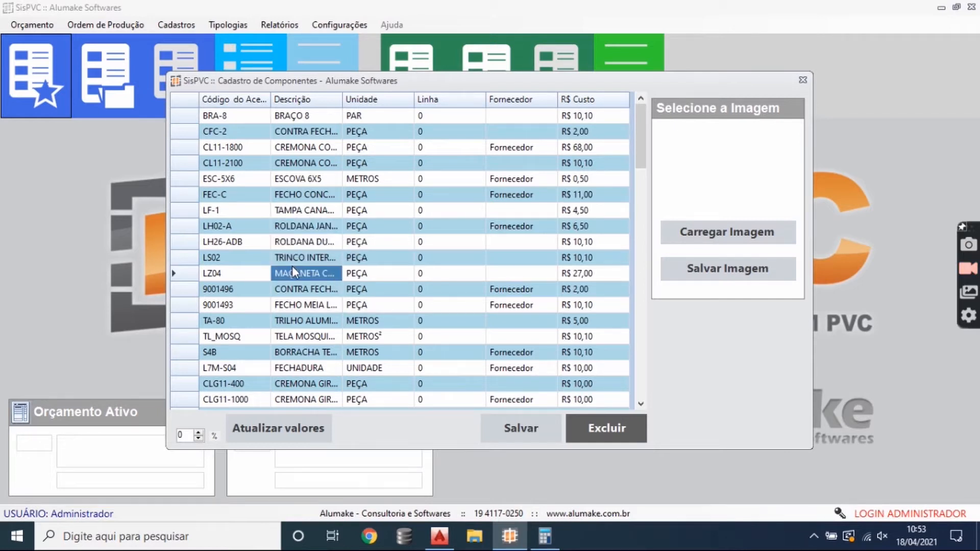
- Examine the units of measure used by components LZ04, ESC-5X6, TL_MOSQ and the arms 9102279 and 9103245
click(375, 274)
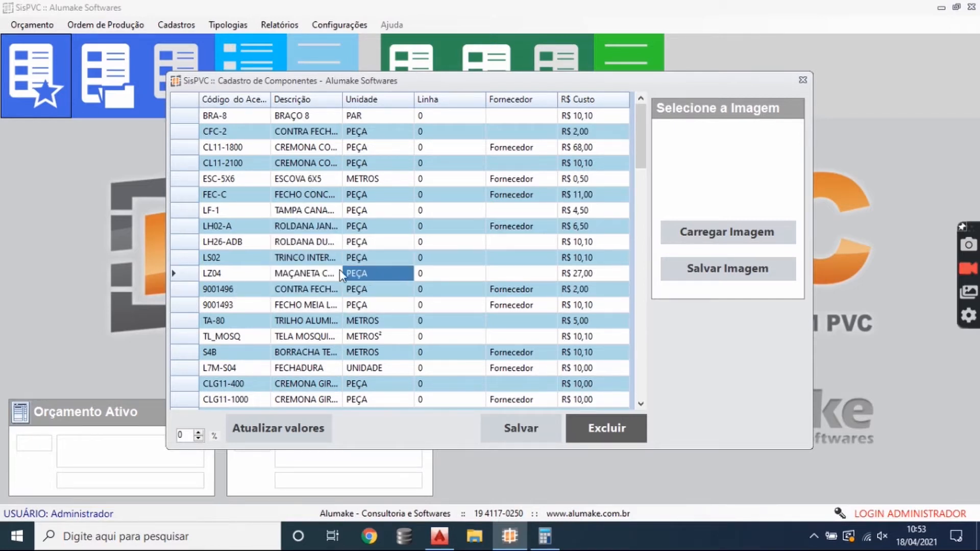
click(372, 181)
click(374, 336)
scroll(375, 336, down, 6)
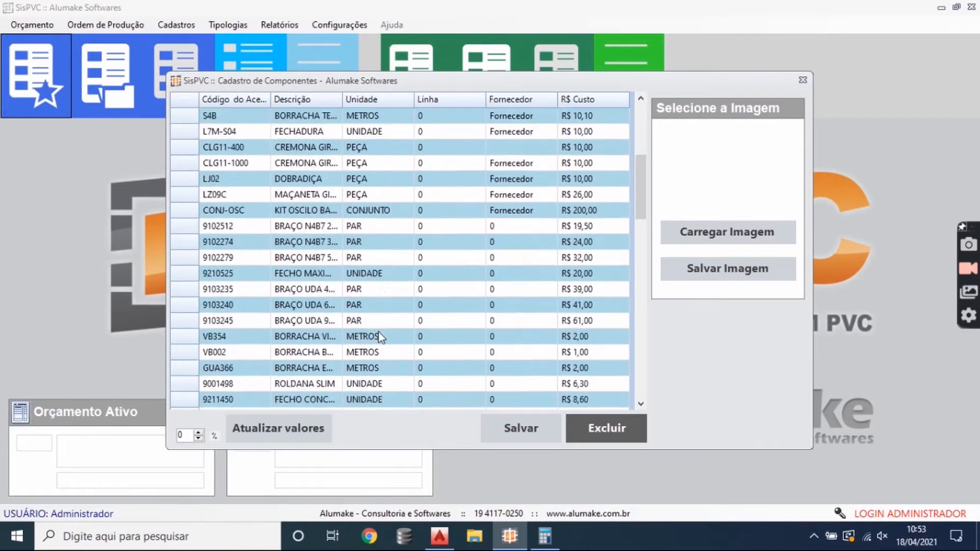
click(385, 257)
click(396, 320)
scroll(388, 321, up, 6)
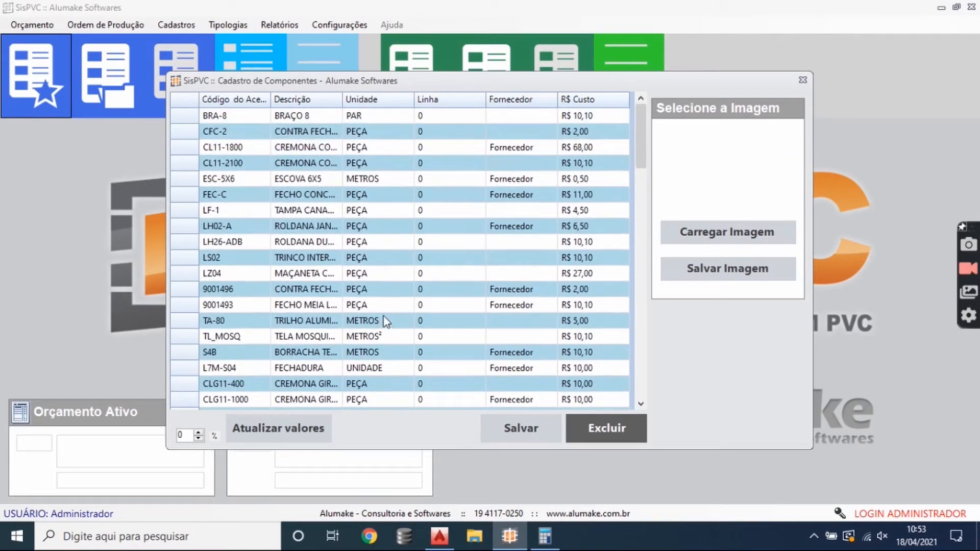
- Check the per-piece unit of components LS02 and LZ04 and the costs of LS02, LZ04 and LH02-A
click(378, 257)
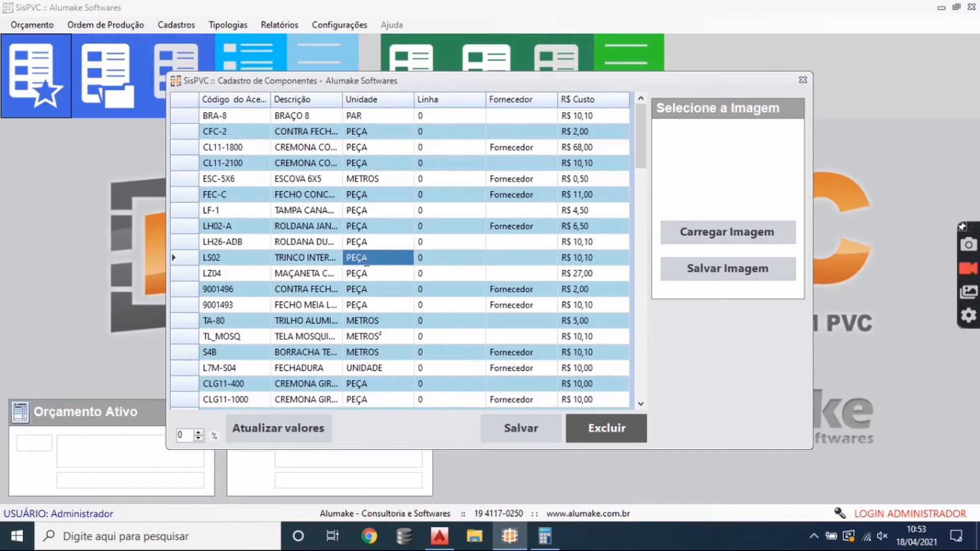
click(363, 258)
click(372, 276)
click(376, 259)
click(594, 258)
click(595, 274)
click(594, 257)
click(591, 229)
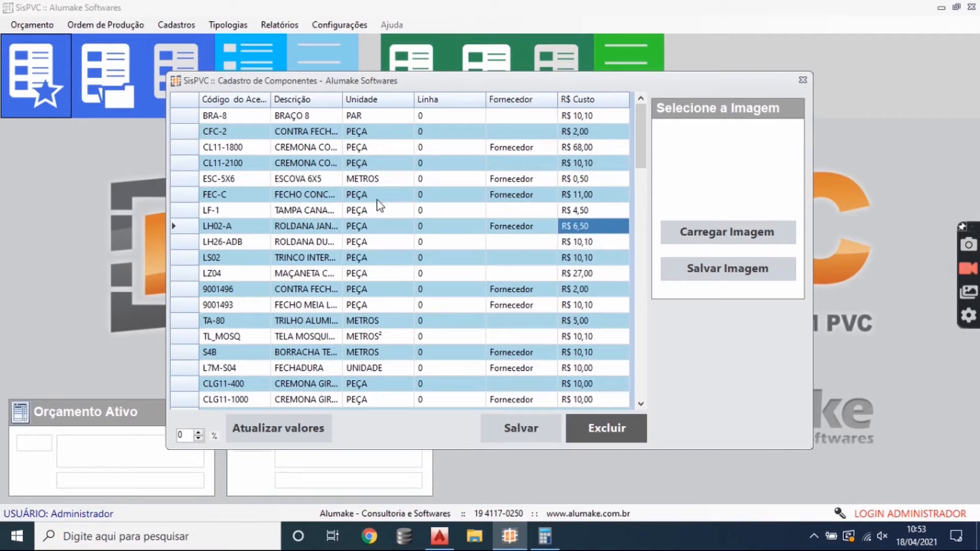
- Compare the unit of measure of brush ESC-5X6 with its cost
click(379, 181)
click(572, 178)
click(383, 180)
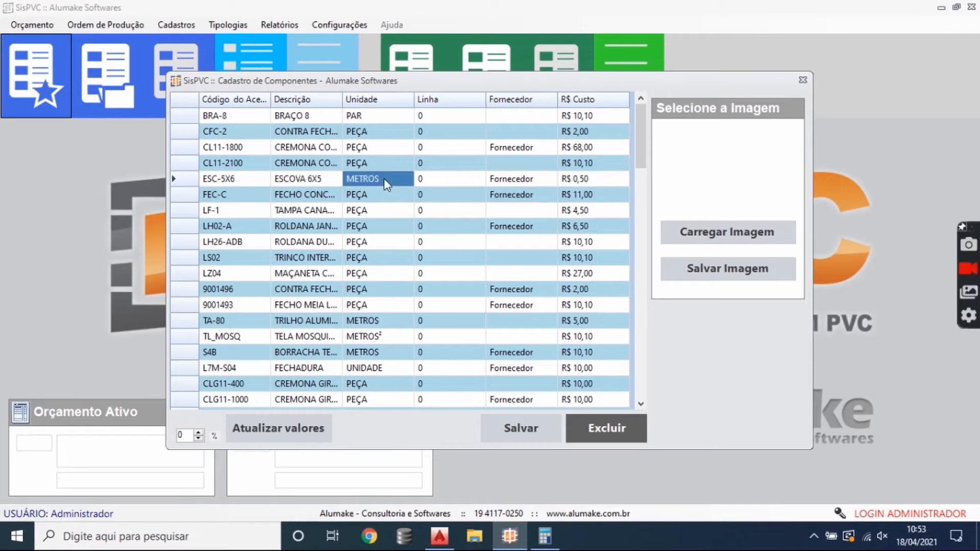
click(603, 182)
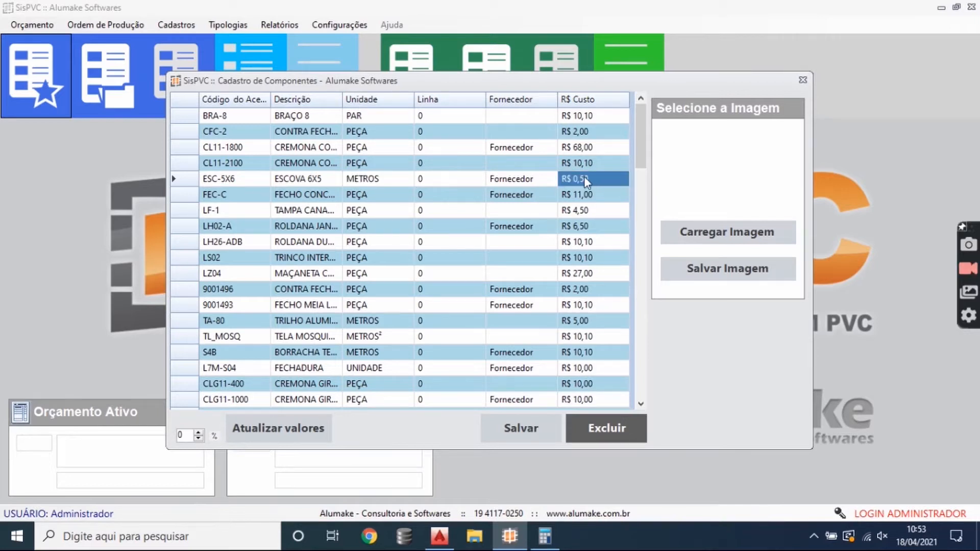
click(397, 183)
- Check the costs of lock L7M-S04 and cremone CLG11-400, and the unit and cost of screen TL_MOSQ
click(594, 370)
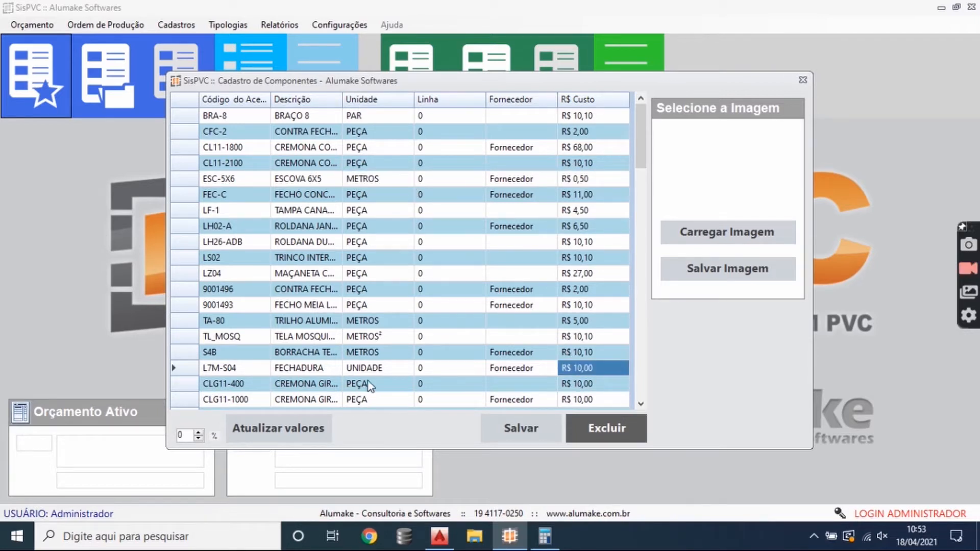
click(595, 385)
scroll(431, 383, down, 4)
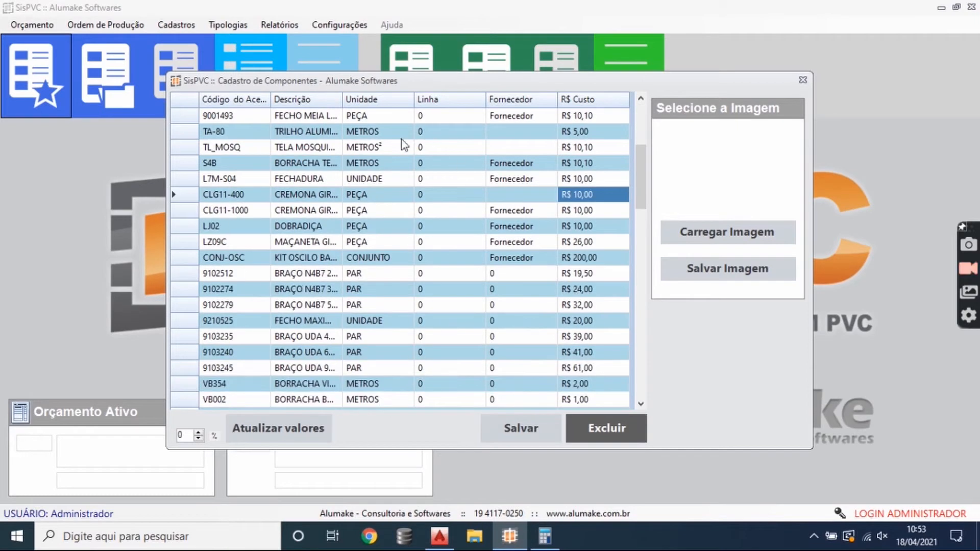
click(401, 146)
click(590, 149)
scroll(590, 151, up, 4)
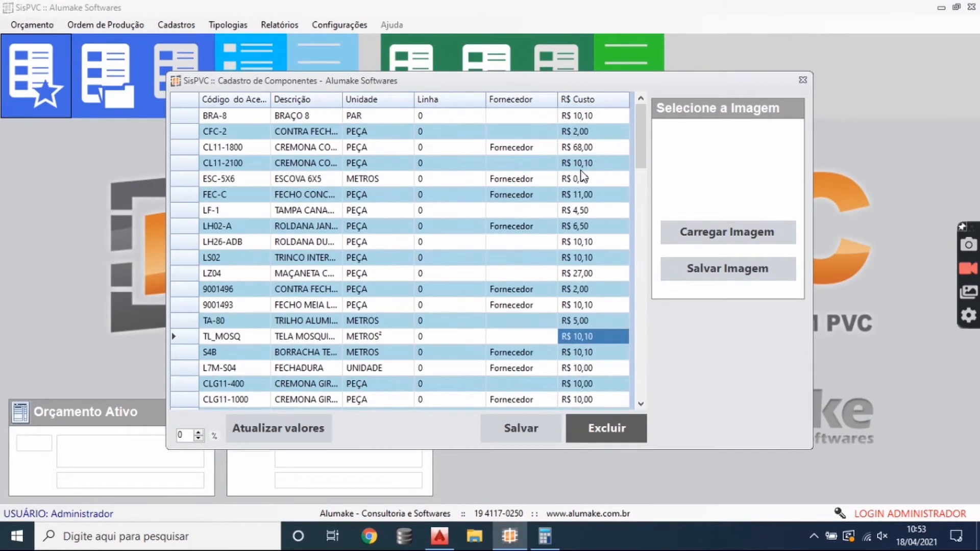
- Check the cost of cremone CL11-2100 and the cost and unit of arm BRA-8
click(581, 169)
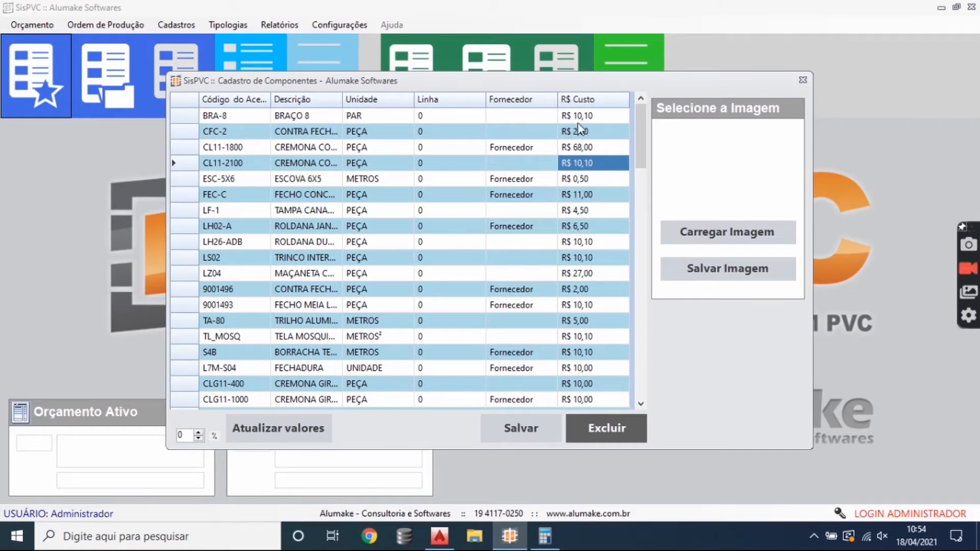
click(580, 119)
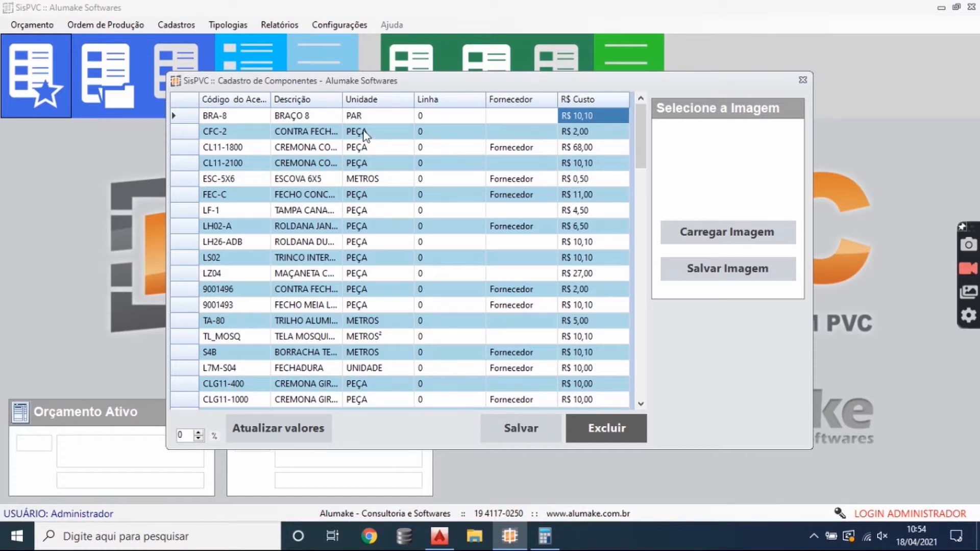
click(374, 121)
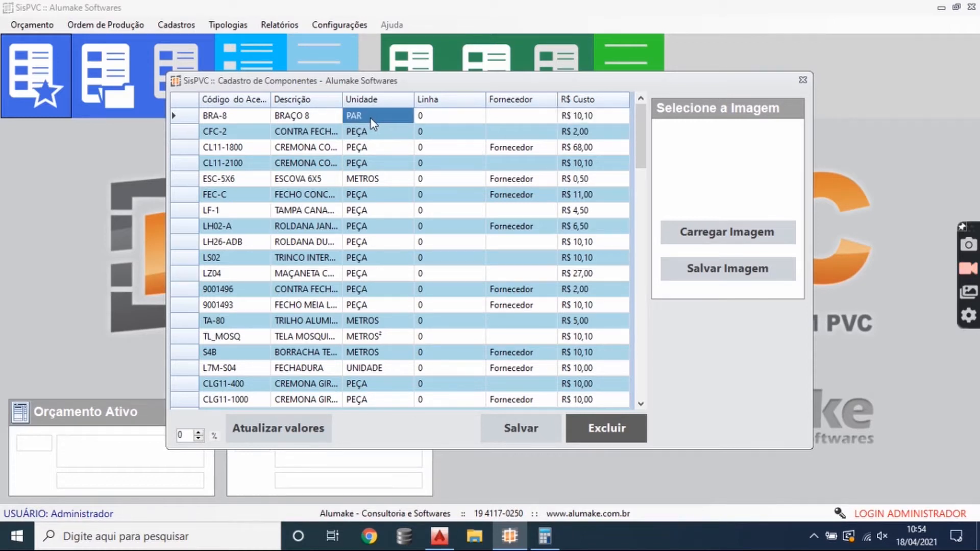
- Examine the units of measure of the components from CL11-1800 to LZ04 and on through the end of the list
click(390, 150)
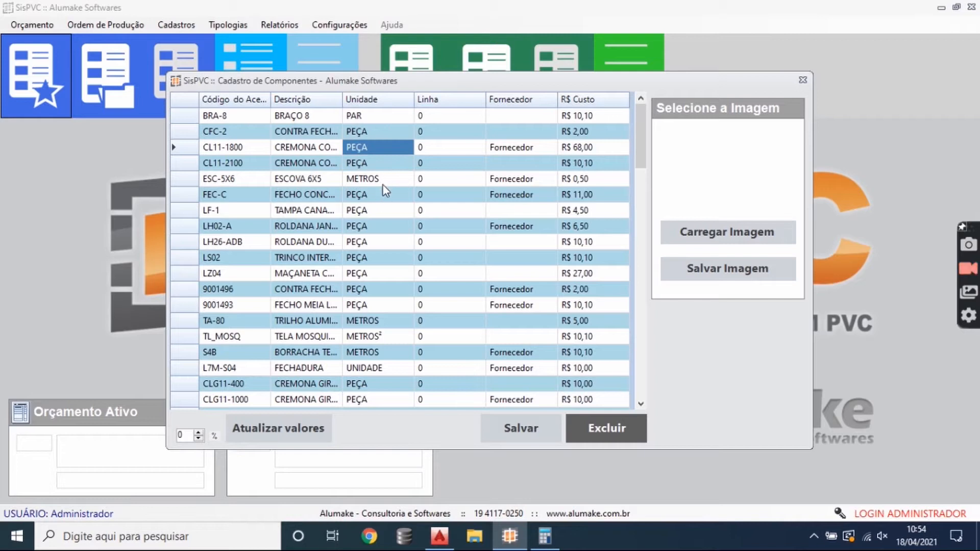
click(383, 183)
click(395, 200)
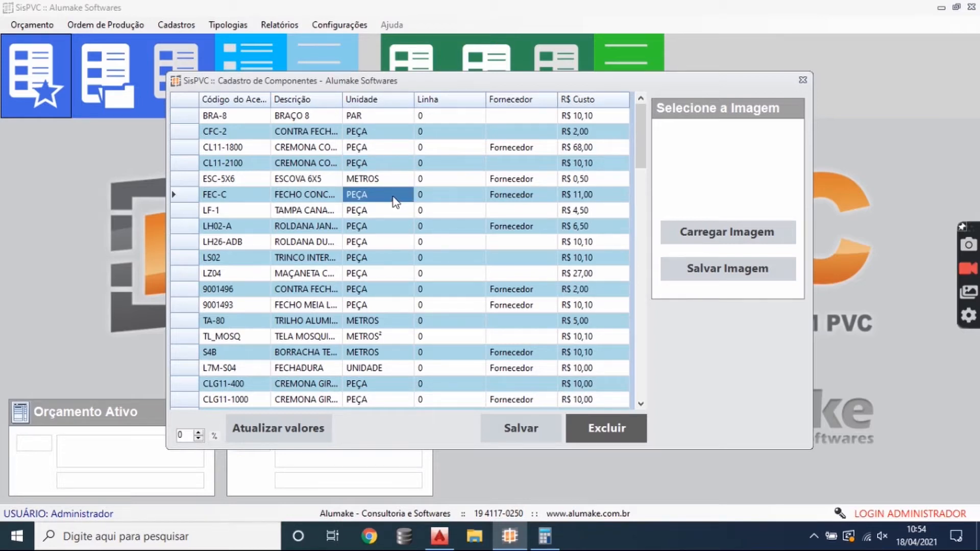
click(400, 163)
click(393, 227)
click(396, 275)
scroll(396, 286, down, 12)
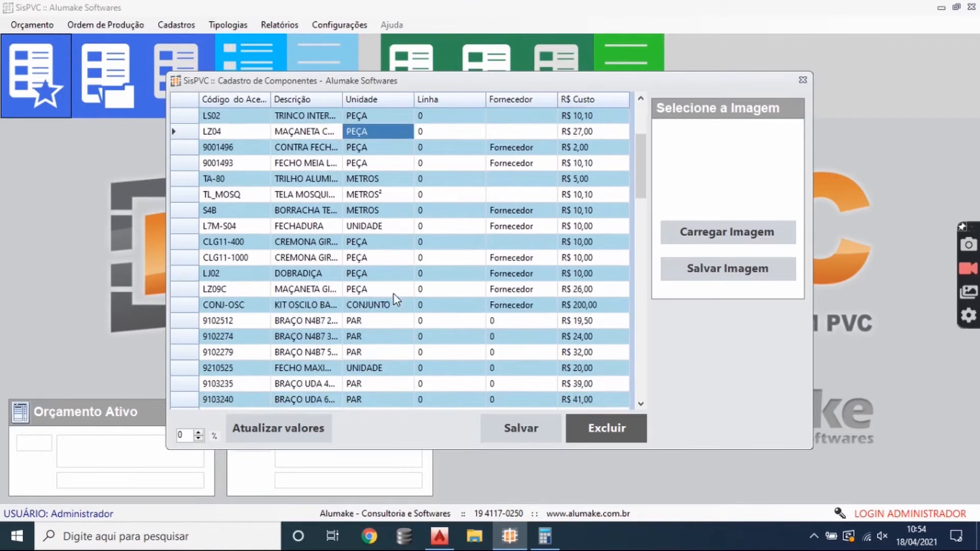
scroll(396, 300, down, 8)
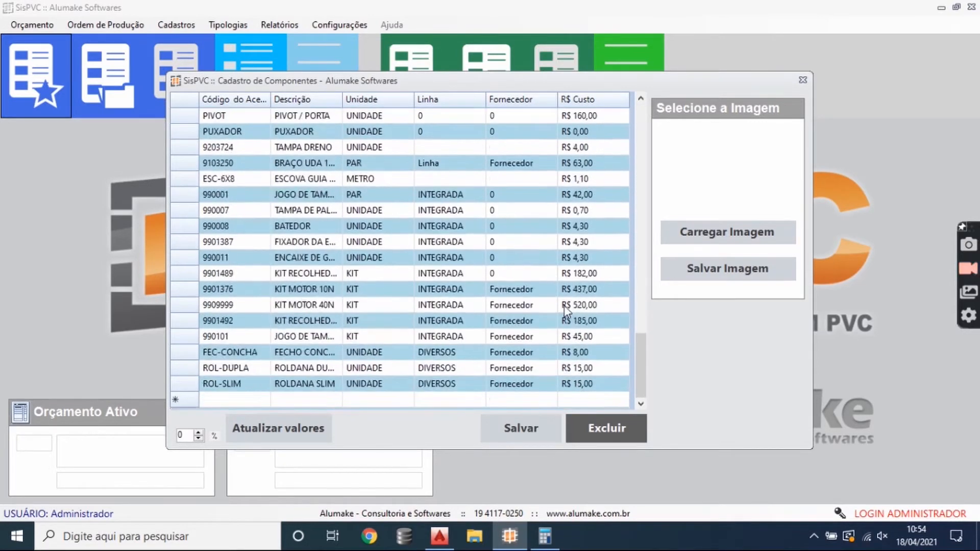
- Check the entries of FEC-CONCHA, the unit, line and cost of 990101 and the cost of 9901492, closing the component register when done
click(244, 352)
click(309, 352)
click(375, 339)
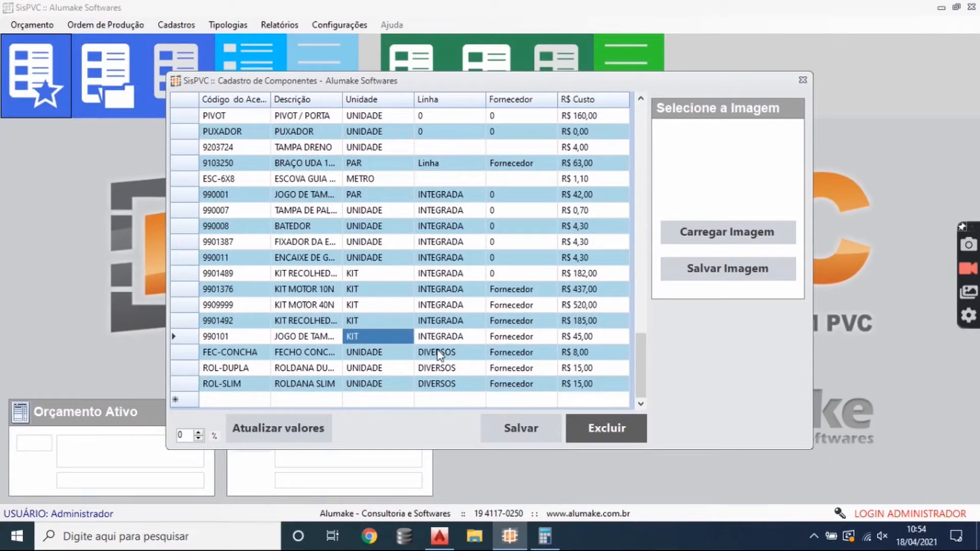
click(461, 337)
click(591, 339)
click(598, 323)
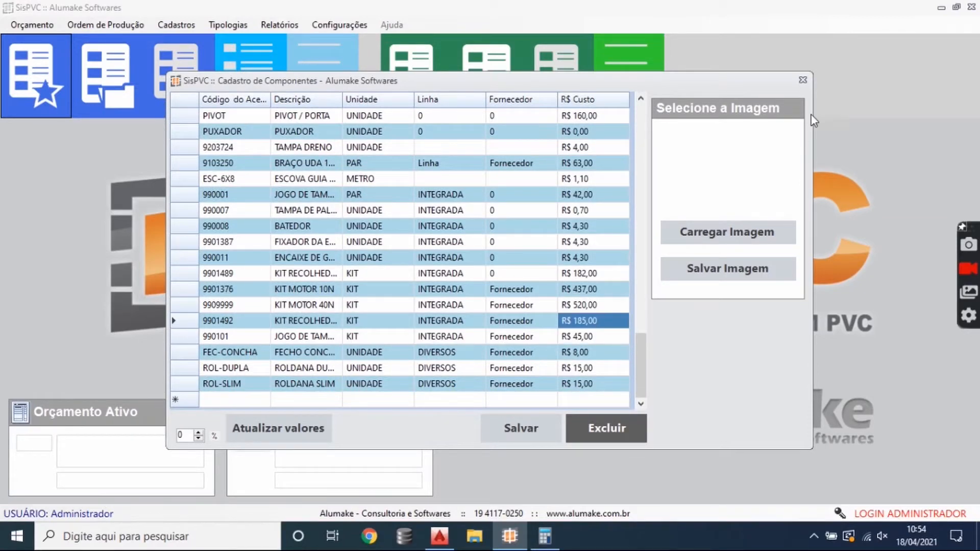
click(802, 81)
- Open the glass register and review the description, colour, specification, thickness and price per m² of glass 3
click(172, 24)
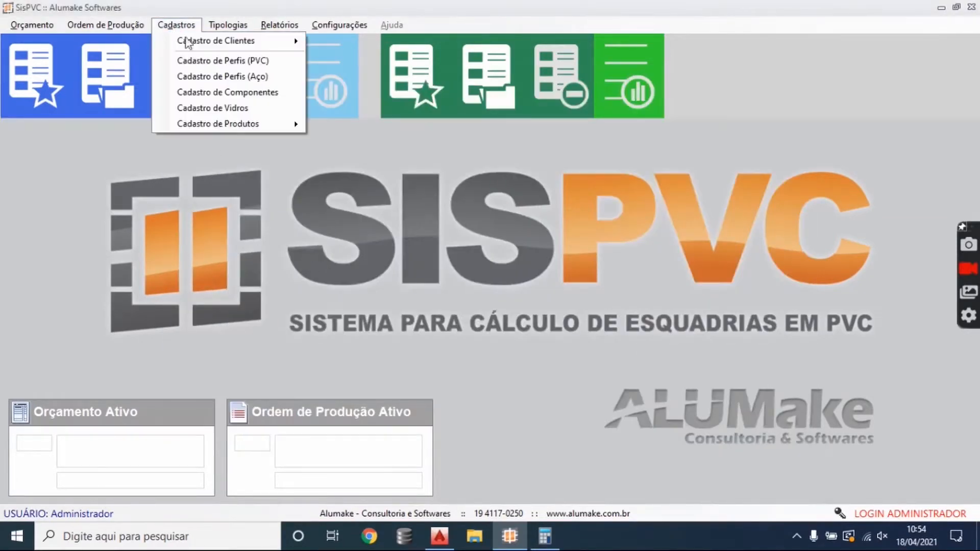
click(257, 108)
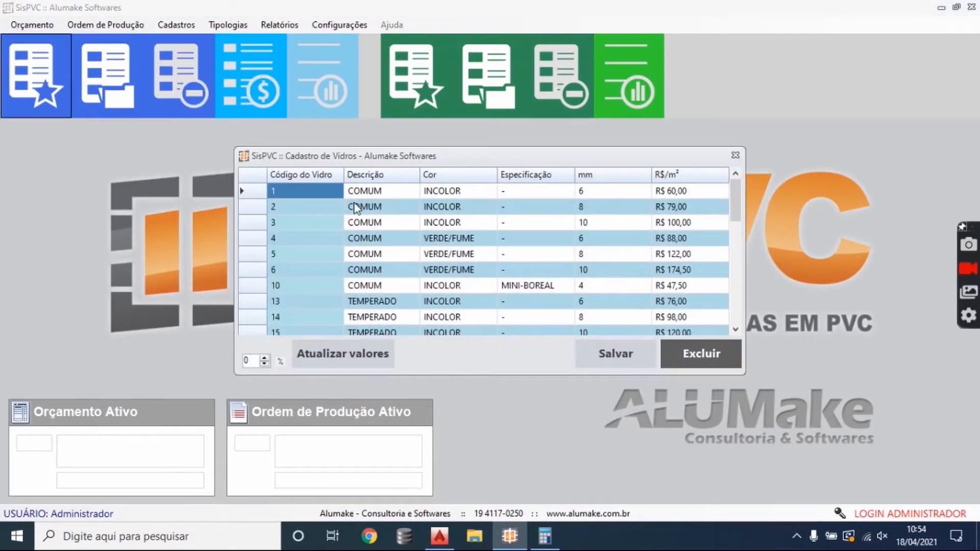
click(379, 209)
click(429, 223)
click(386, 227)
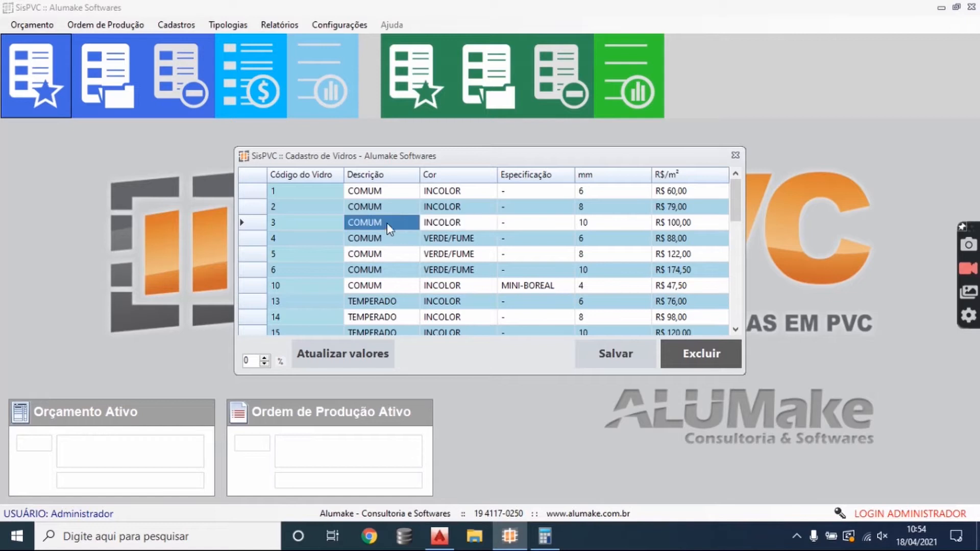
click(451, 225)
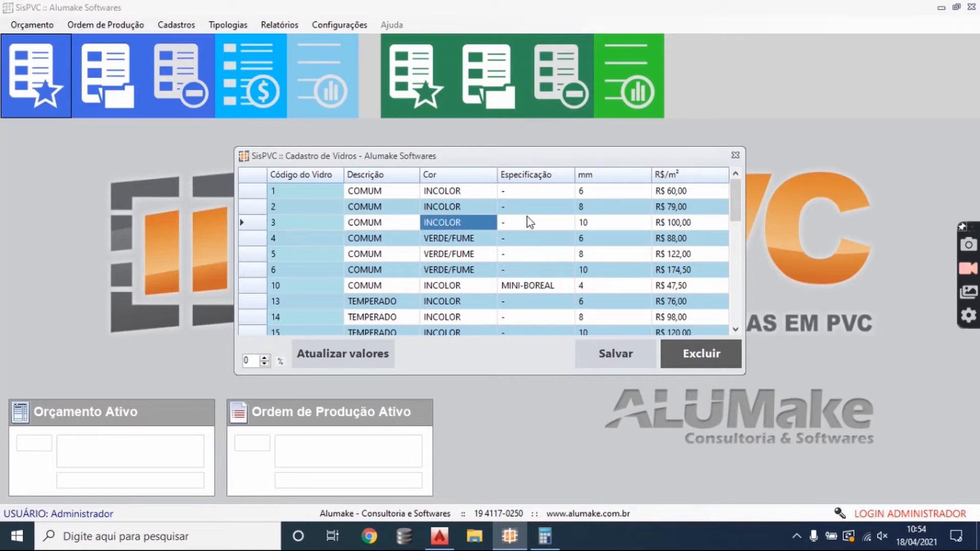
click(528, 219)
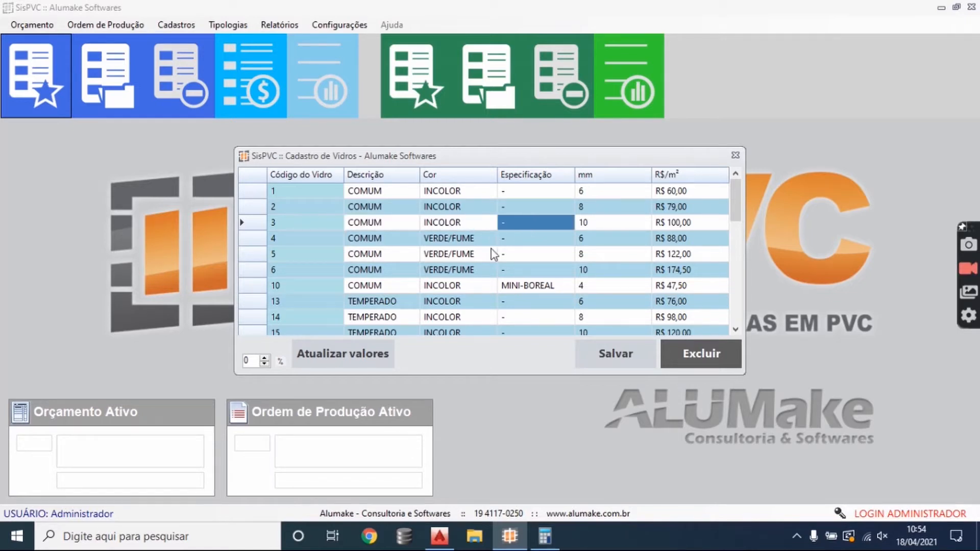
click(603, 224)
click(669, 225)
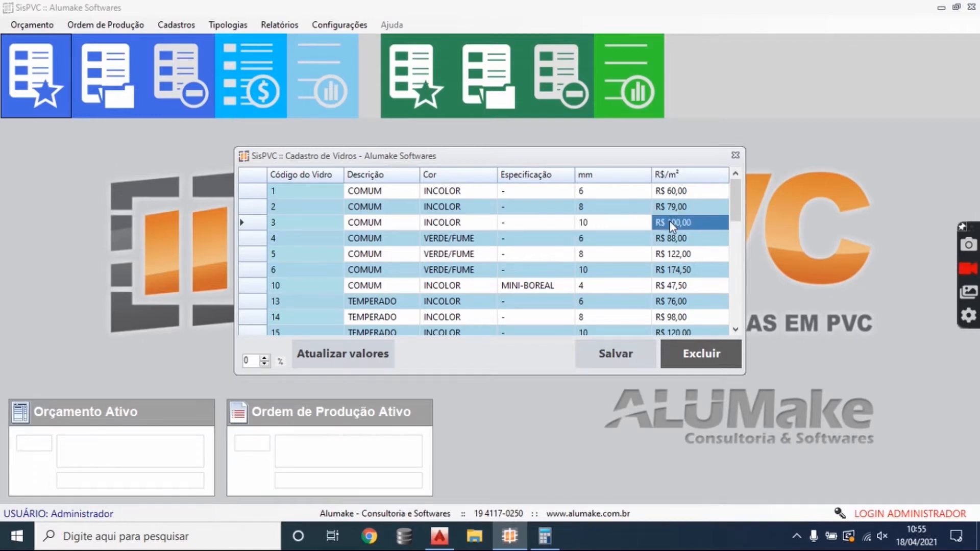
- Review the description, colour, specification and thickness of laminated glass 47, and the prices per m² of the nearby reflective laminated glasses
scroll(669, 220, down, 12)
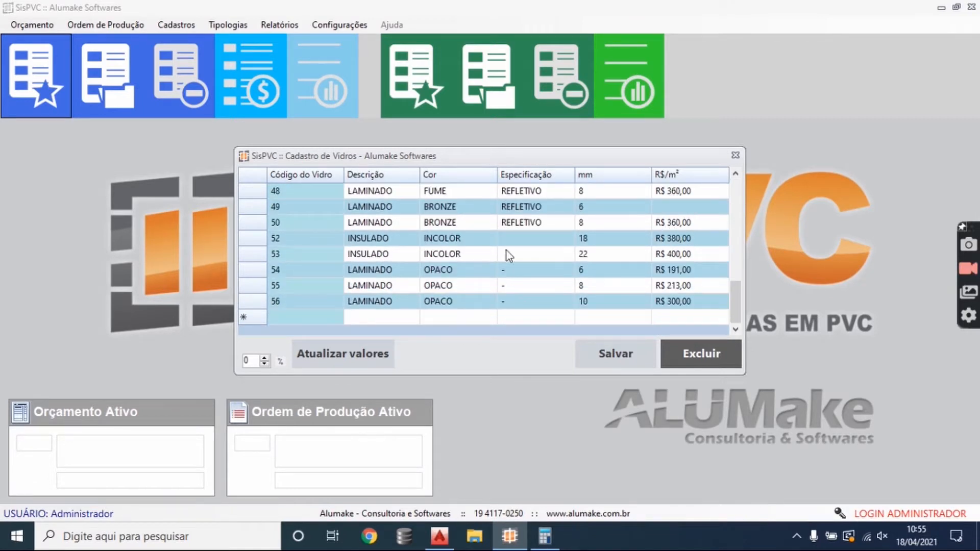
click(402, 222)
scroll(402, 223, up, 2)
click(384, 270)
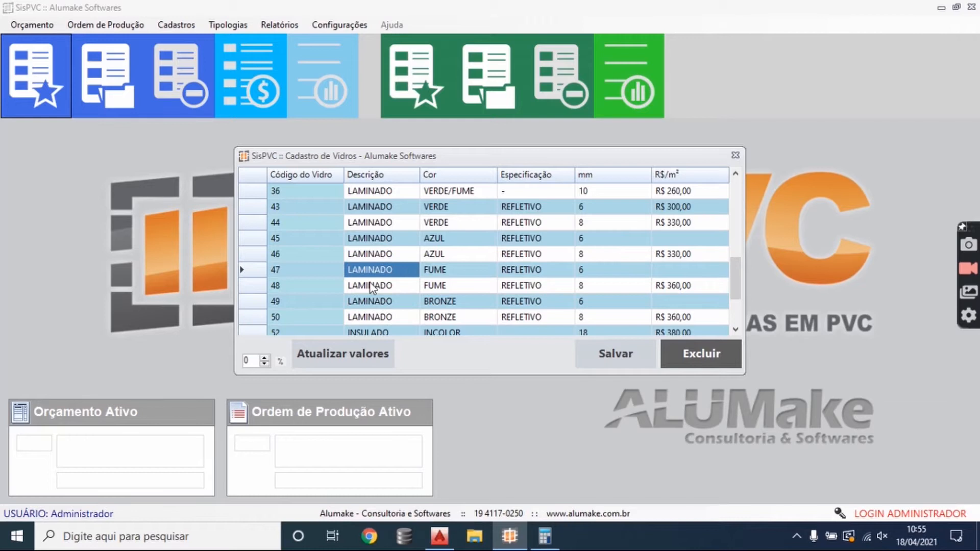
click(434, 273)
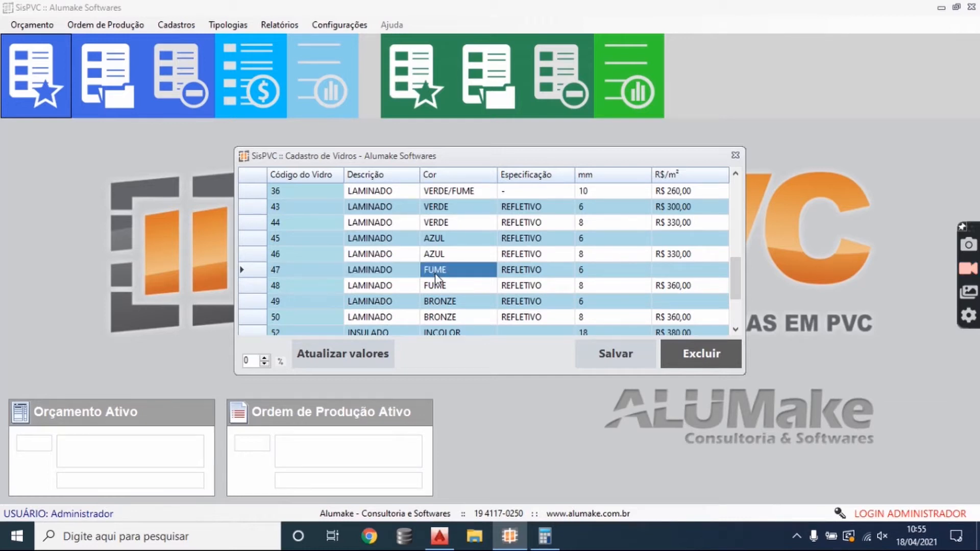
click(548, 274)
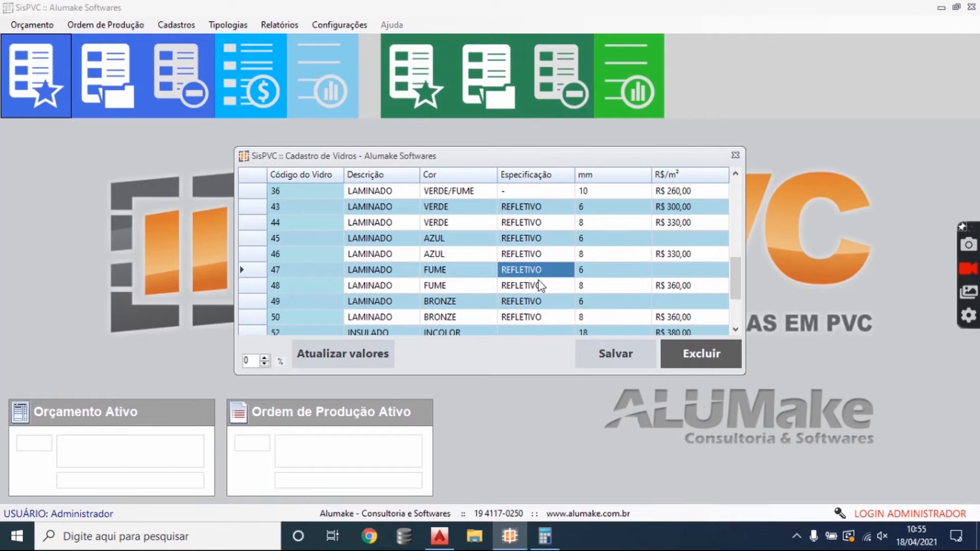
click(587, 270)
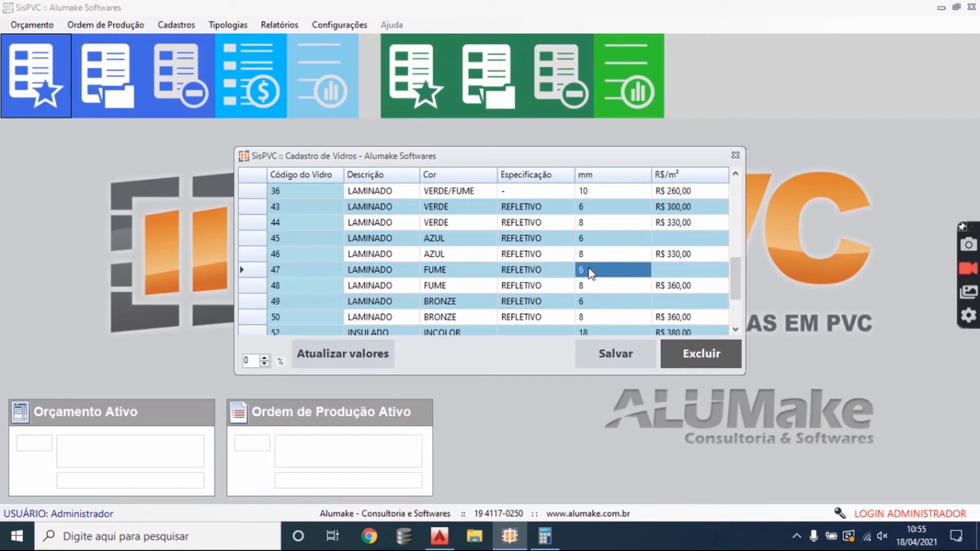
click(675, 256)
click(676, 223)
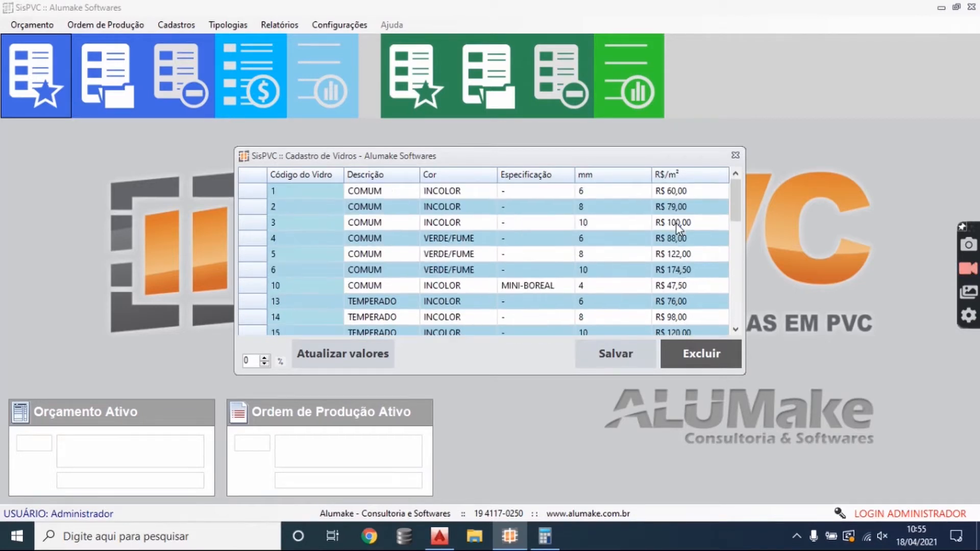
- Recheck the description, colour, specification, thickness and price of glass 3, and close the glass register
click(586, 224)
click(378, 227)
click(454, 222)
click(390, 225)
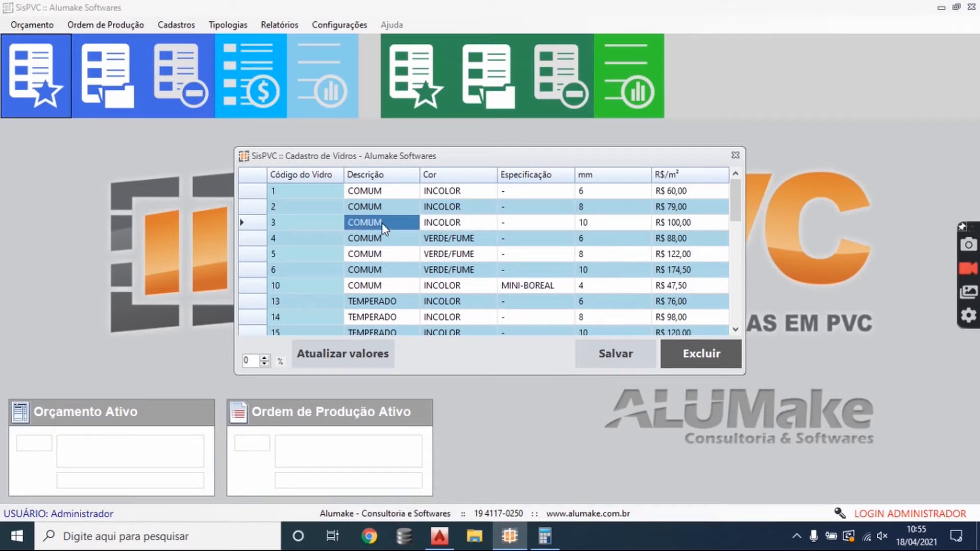
click(511, 221)
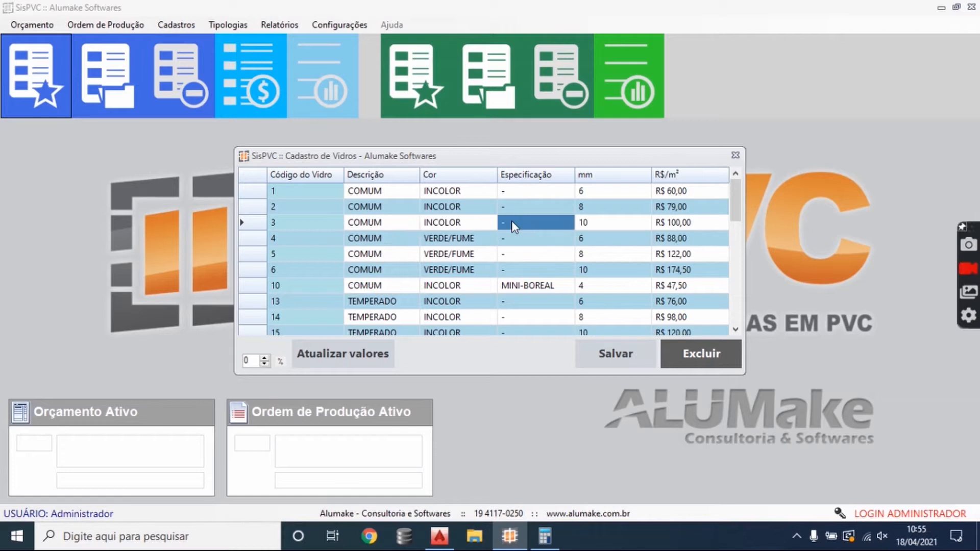
click(596, 225)
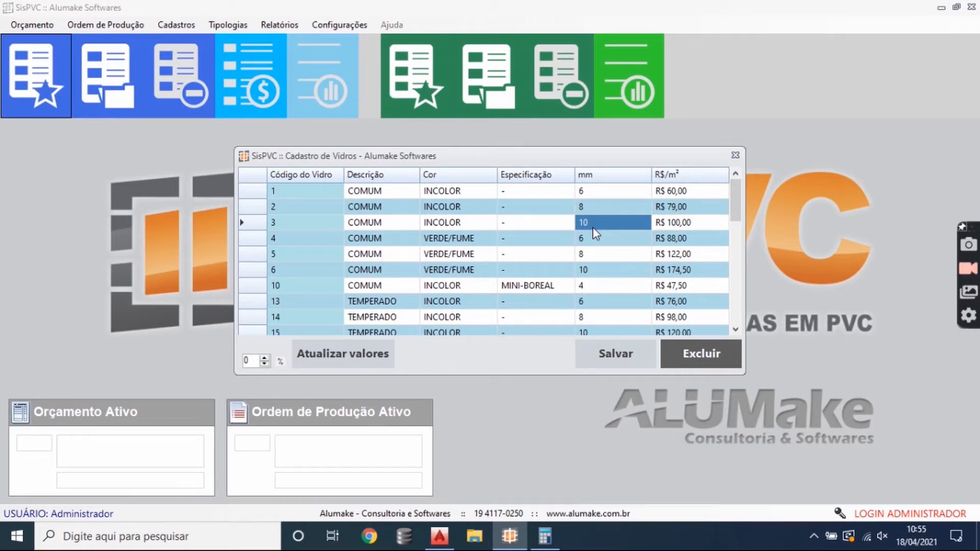
click(687, 228)
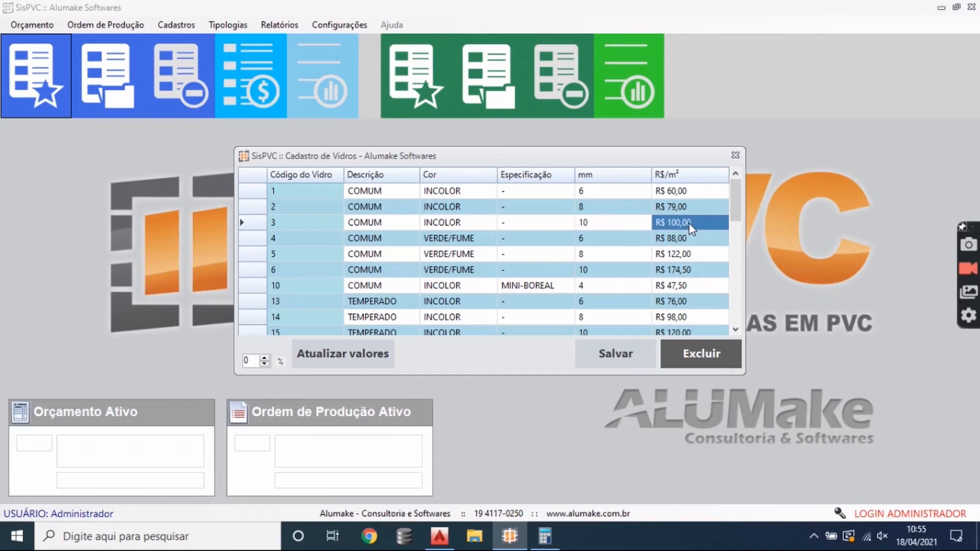
click(735, 155)
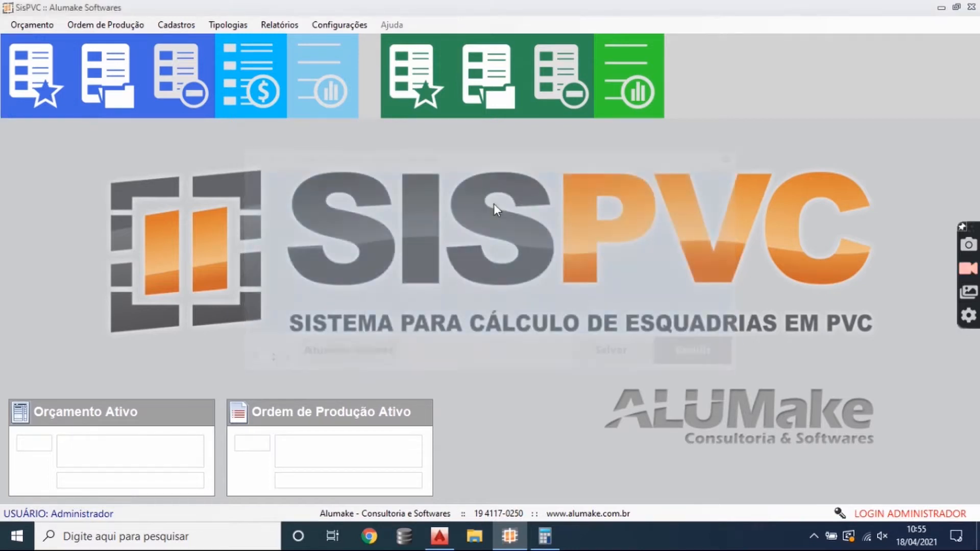
- Open the product model register and view the list of available lines
click(177, 25)
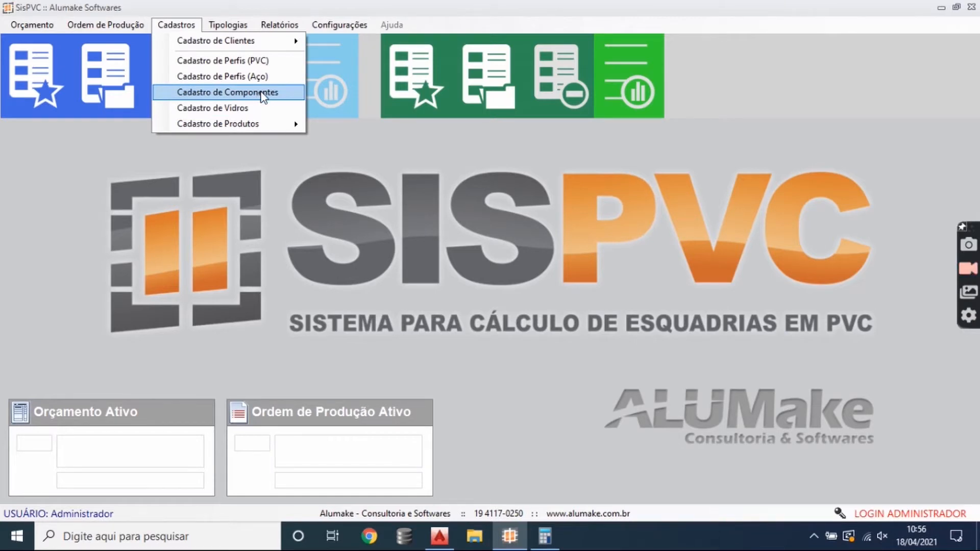
mouse_move(260, 124)
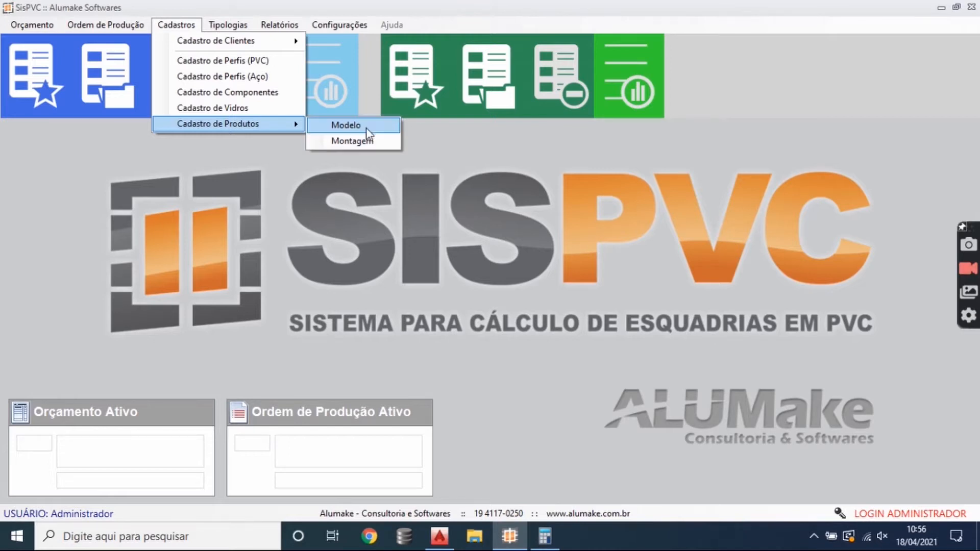
click(367, 127)
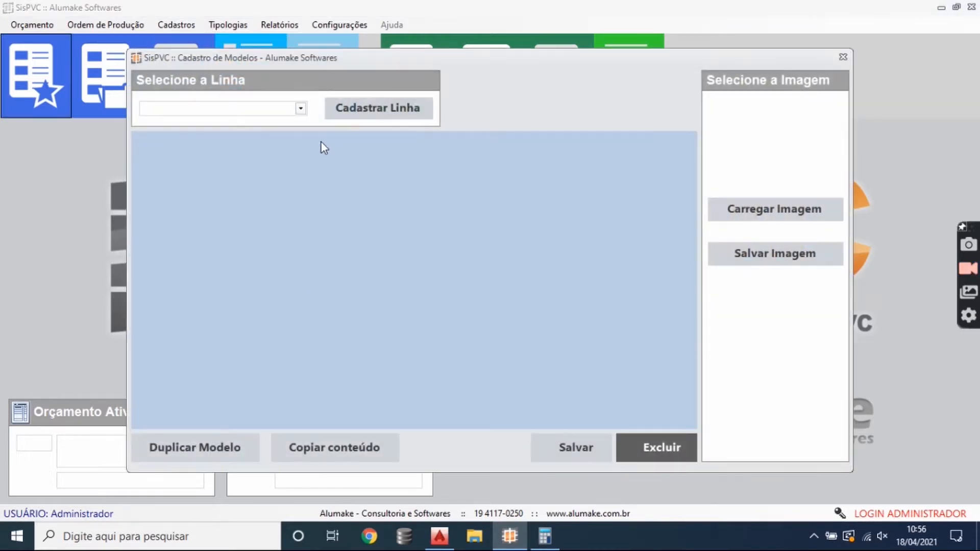
click(300, 108)
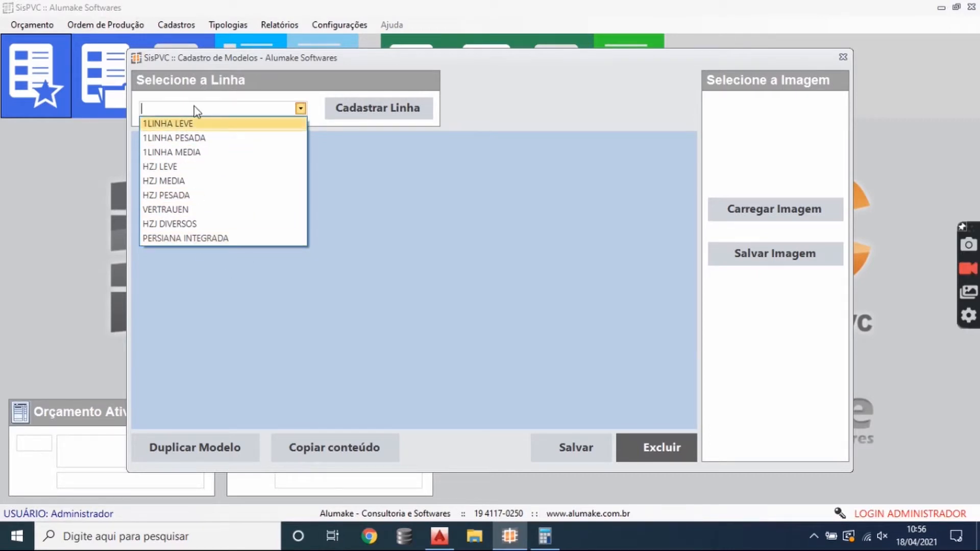
click(285, 92)
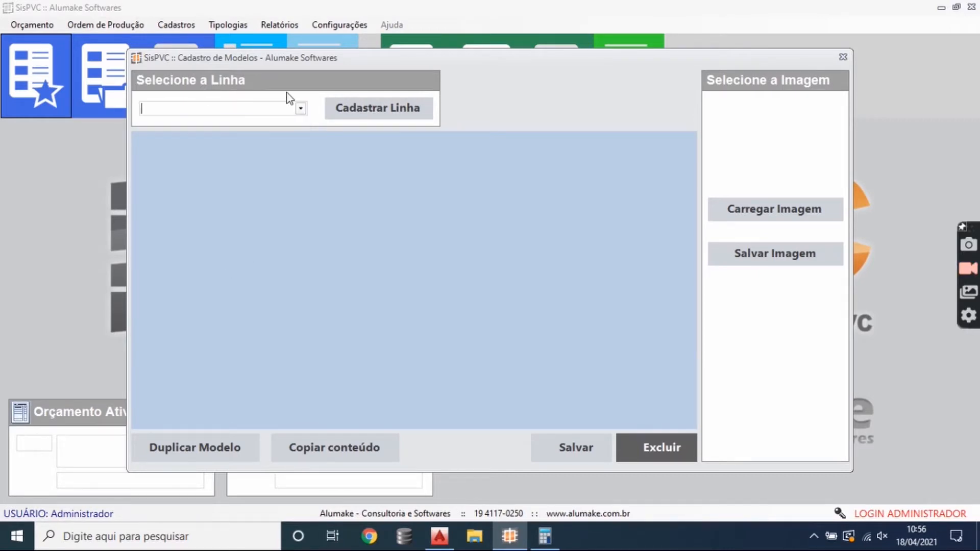
- Try adding a new line named JGJGI in the line register
click(385, 112)
click(438, 220)
scroll(455, 307, down, 1)
click(454, 317)
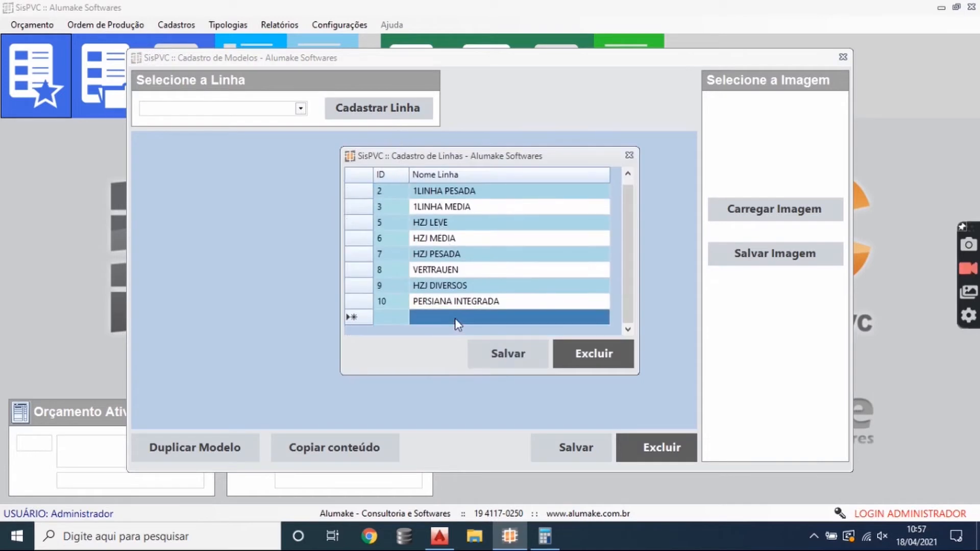
text(JGJGI)
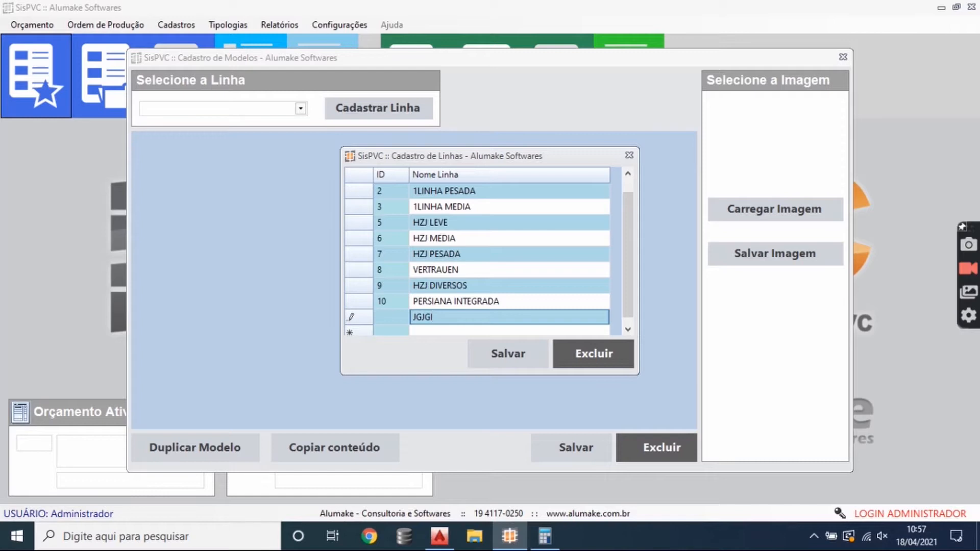
key(Escape)
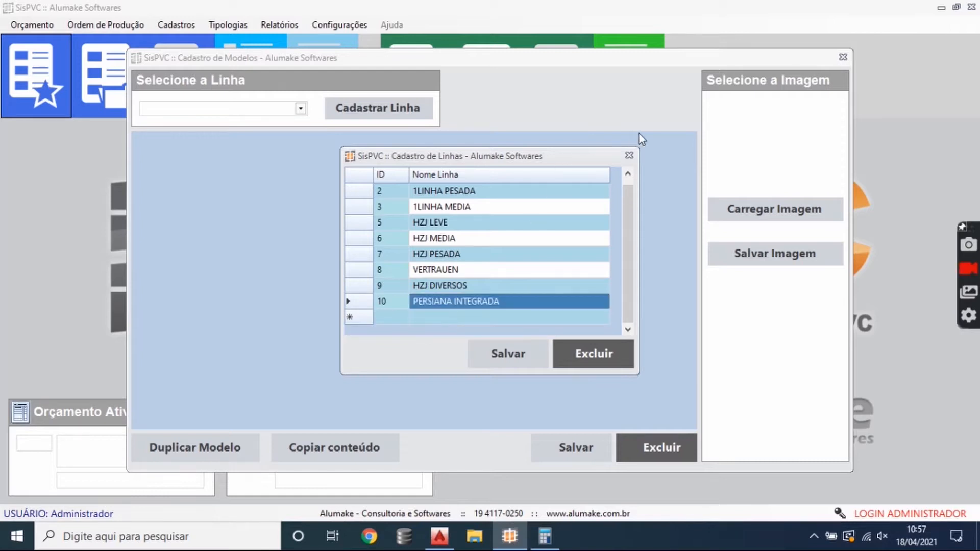
click(629, 155)
click(542, 278)
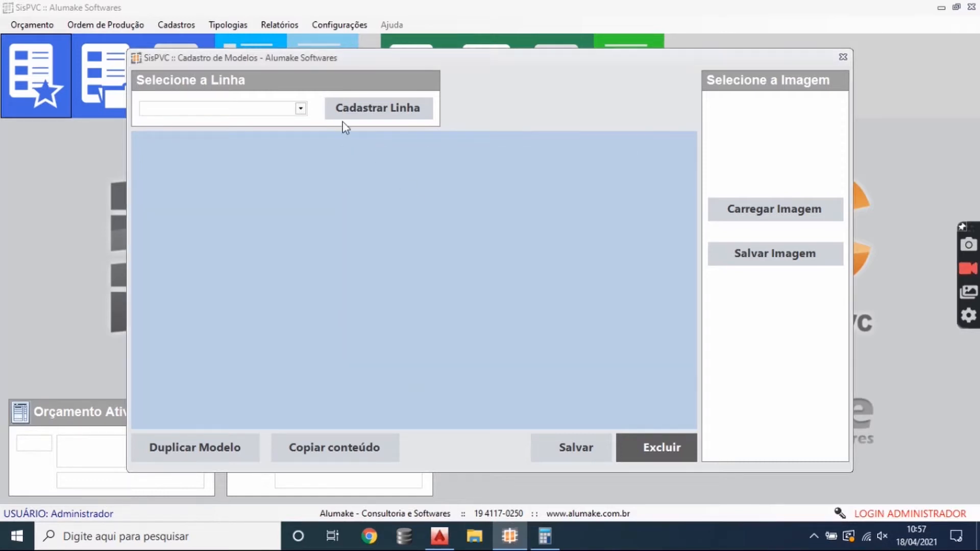
- Load the models of the 1LINHA LEVE line and preview the images of several sliding windows, ending with model 100008
click(300, 108)
click(203, 124)
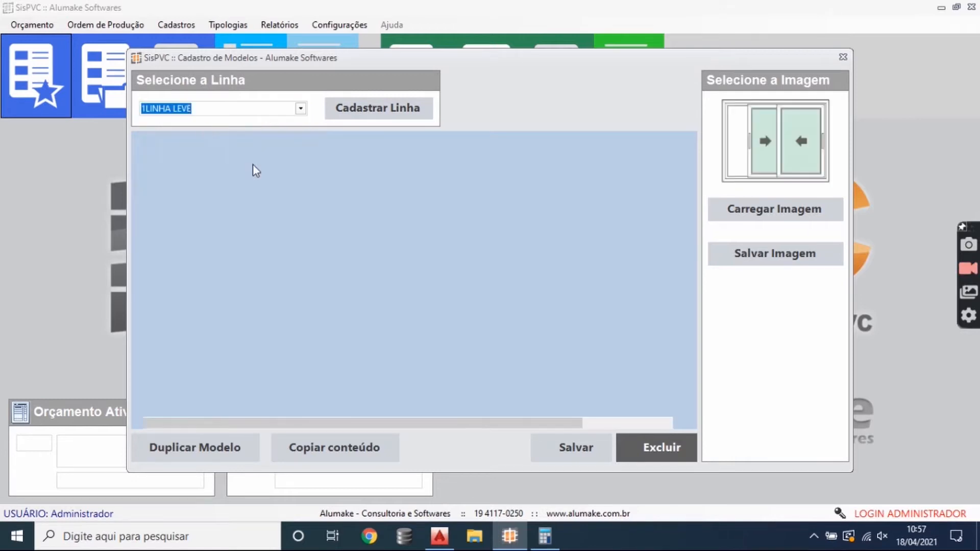
click(277, 174)
click(280, 191)
click(285, 219)
click(290, 265)
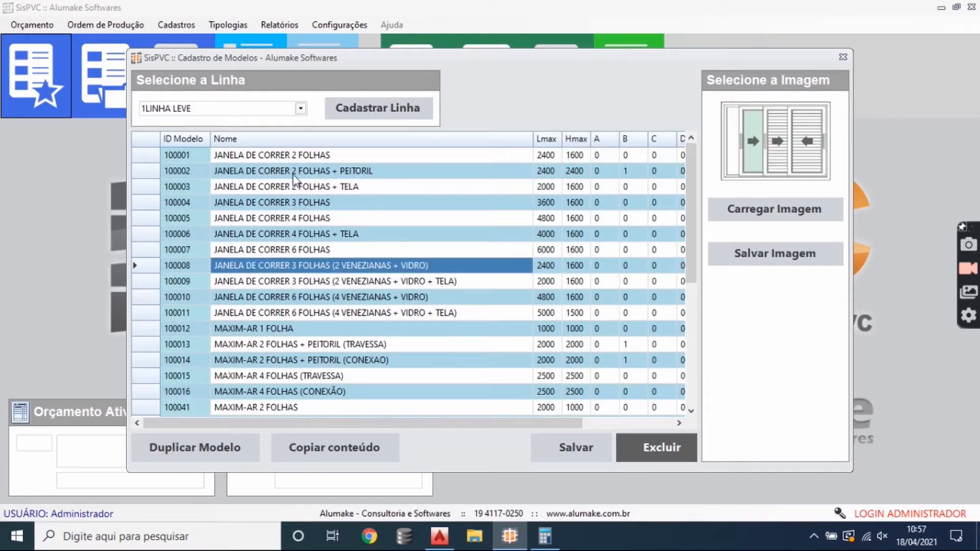
- Review the ID and name of model 100001 and the name of model 100002
click(292, 159)
click(341, 160)
drag(344, 157, 306, 153)
click(258, 173)
click(199, 157)
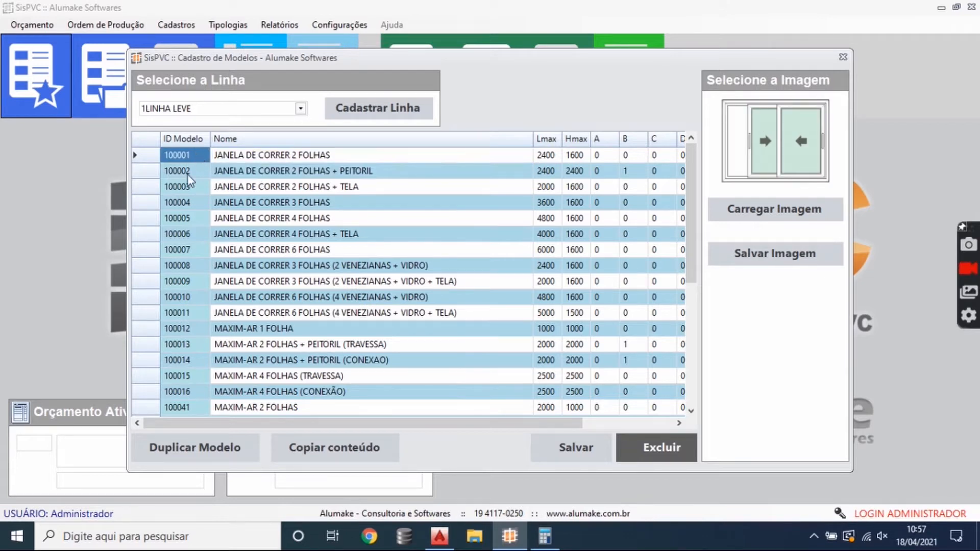
click(284, 160)
click(285, 160)
click(350, 163)
click(350, 164)
- Check the maximum width and height (Lmax and Hmax) of the plain two-leaf sliding window model
drag(494, 424, 587, 424)
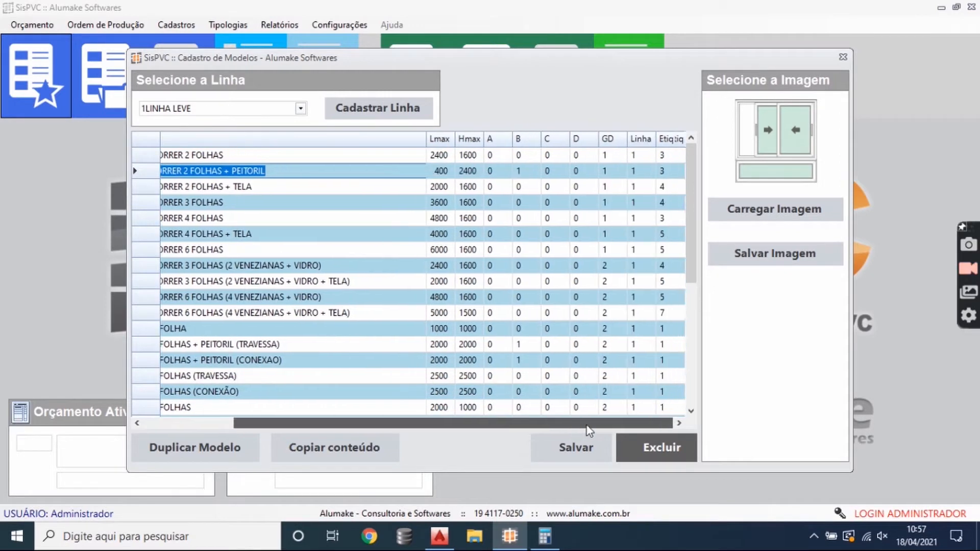
click(439, 158)
click(463, 160)
click(442, 158)
click(465, 160)
click(448, 158)
click(442, 156)
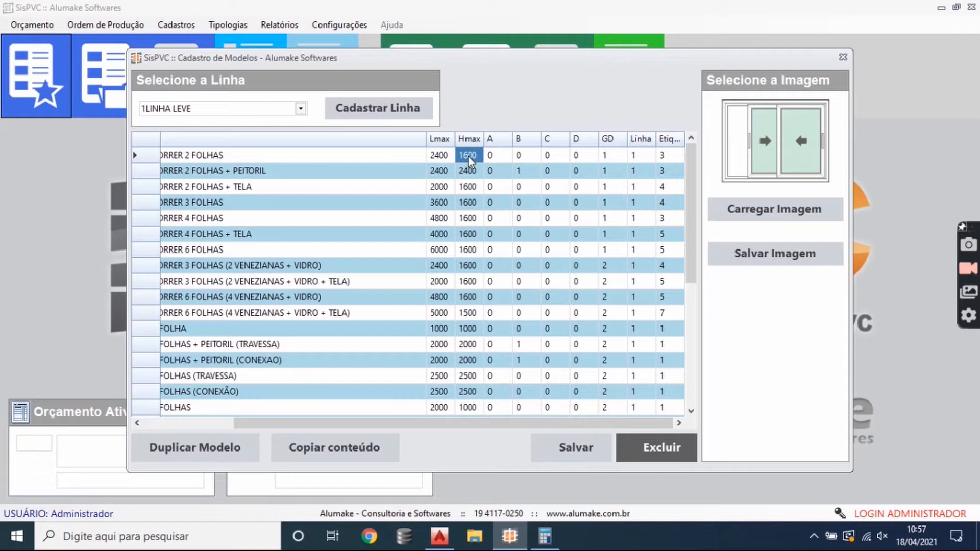
- Compare the variables A to D of the plain two-leaf sliding window with those of its PEITORIL and TELA variants
click(501, 157)
click(532, 158)
click(559, 157)
click(582, 159)
click(521, 175)
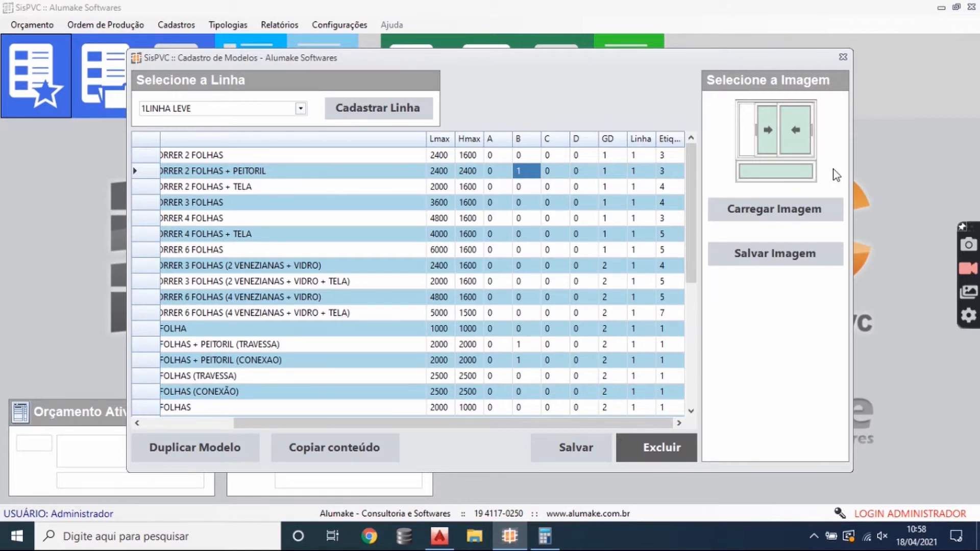
click(499, 187)
click(522, 187)
click(553, 187)
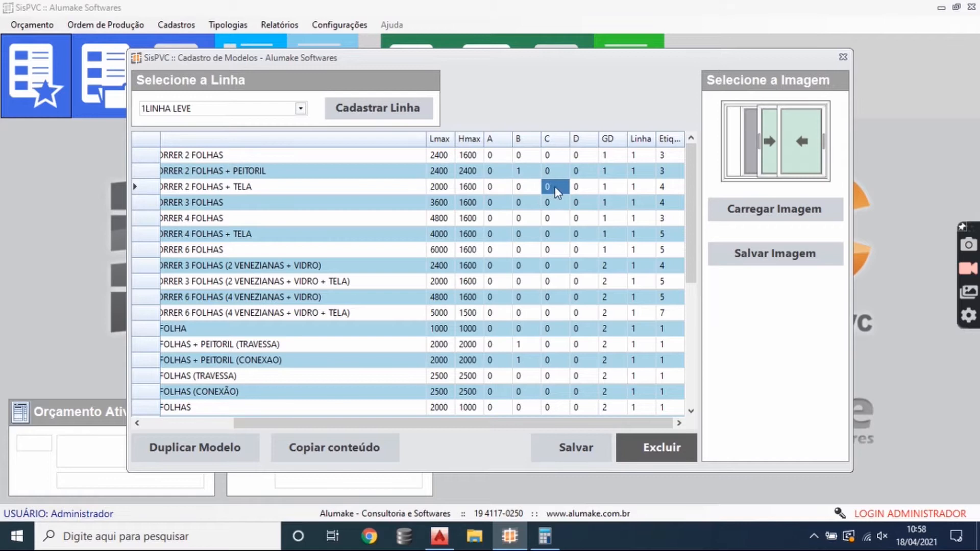
- Check variable D of the sliding windows and variable B of the maxim-ar windows with PEITORIL
click(576, 187)
click(576, 265)
click(522, 345)
key(Down)
scroll(538, 350, down, 5)
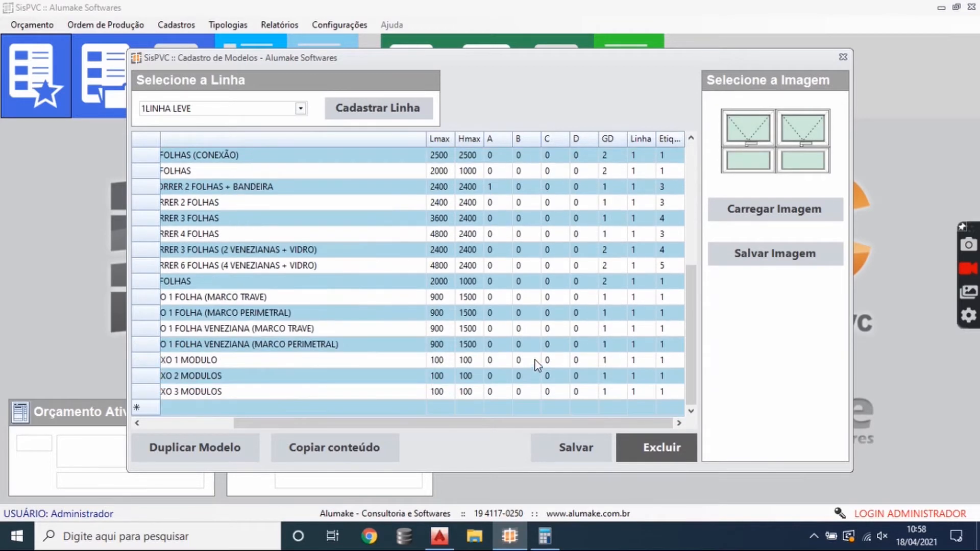
- Compare variable B of the sliding window models, then check variable C of the two-leaf PEITORIL window
scroll(538, 350, up, 5)
click(529, 237)
click(531, 218)
click(531, 203)
click(529, 174)
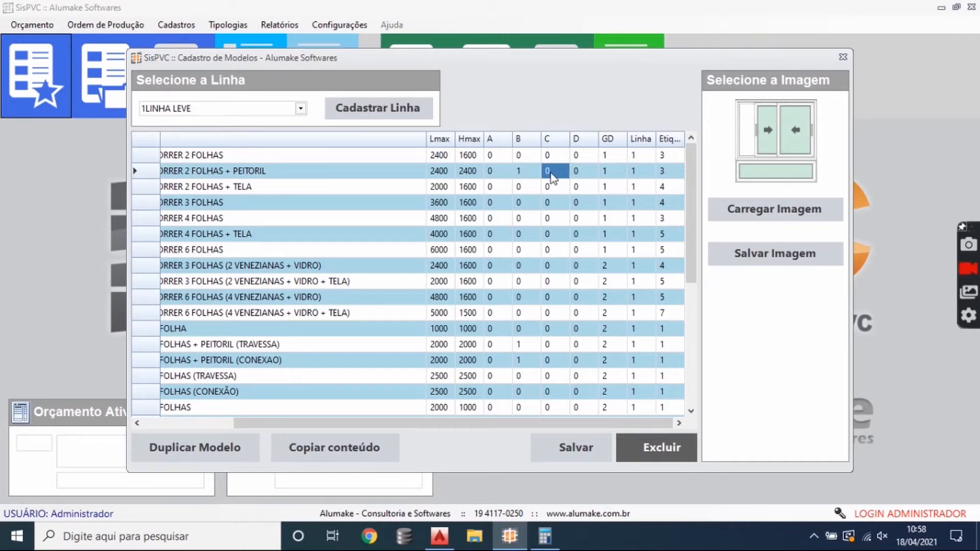
click(547, 174)
- Compare the GD value of the two-leaf PEITORIL window with that of the three-leaf sliding window
click(593, 178)
click(608, 175)
click(609, 203)
click(608, 176)
click(613, 204)
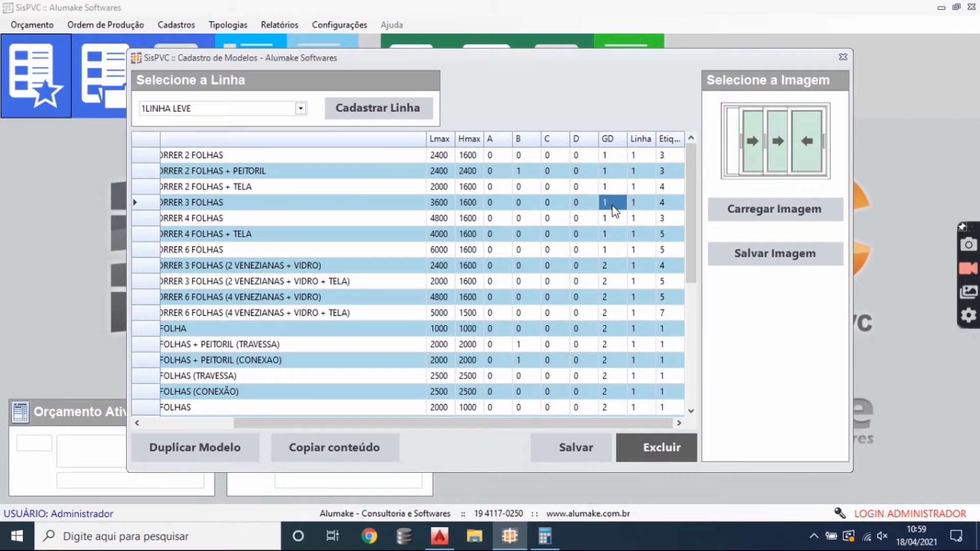
- Check the Linha code of the four-leaf sliding window and open the register of lines to see 1LINHA LEVE
click(642, 220)
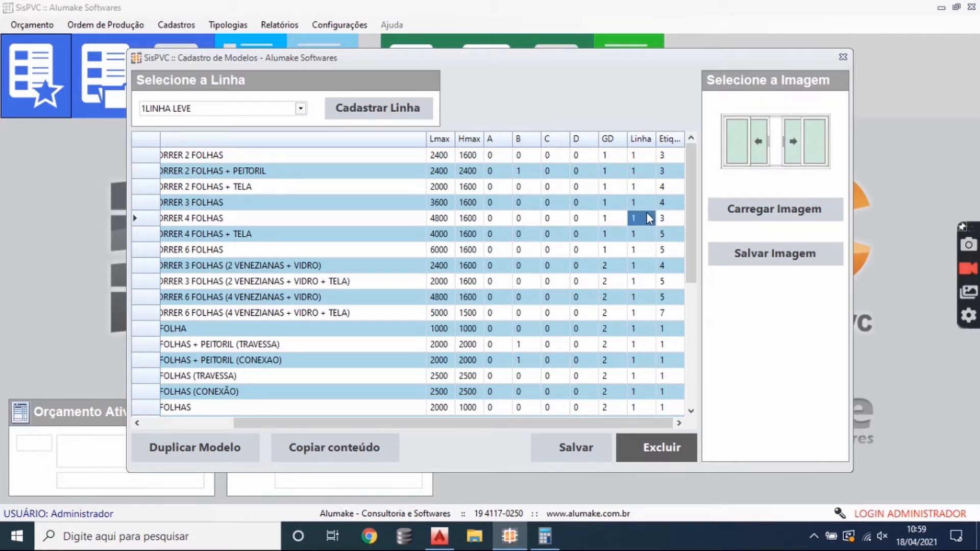
click(382, 107)
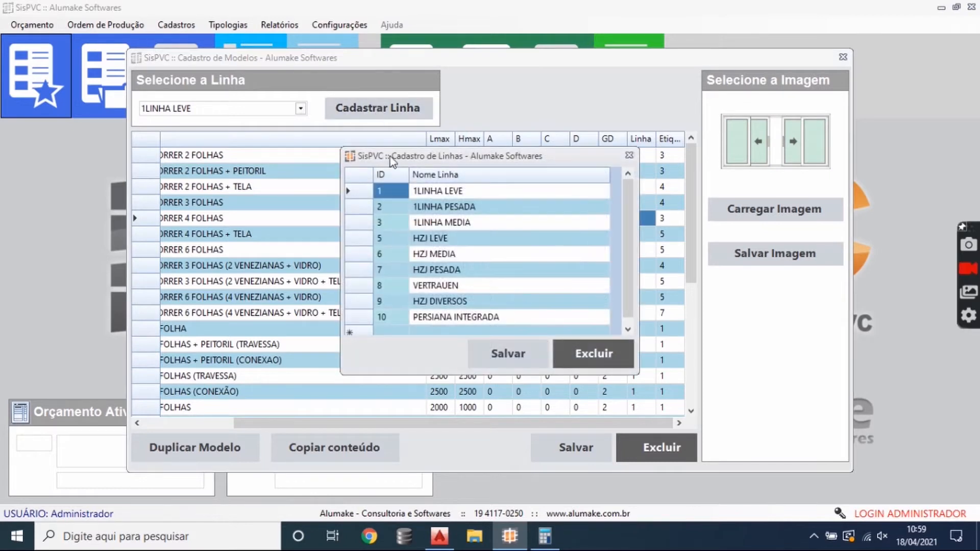
drag(424, 155, 307, 131)
click(325, 170)
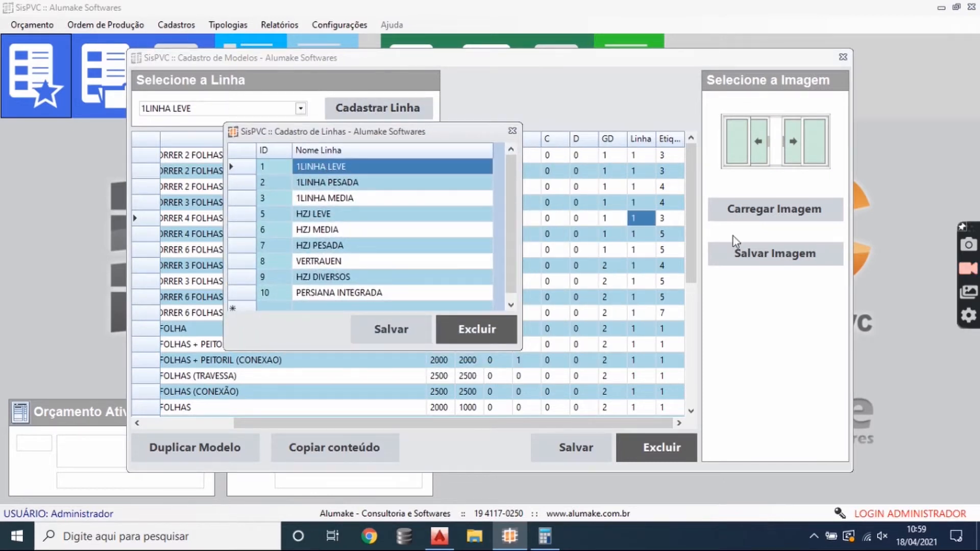
- Review the registered lines from 1LINHA PESADA down to HZJ DIVERSOS and PERSIANA INTEGRADA
click(333, 186)
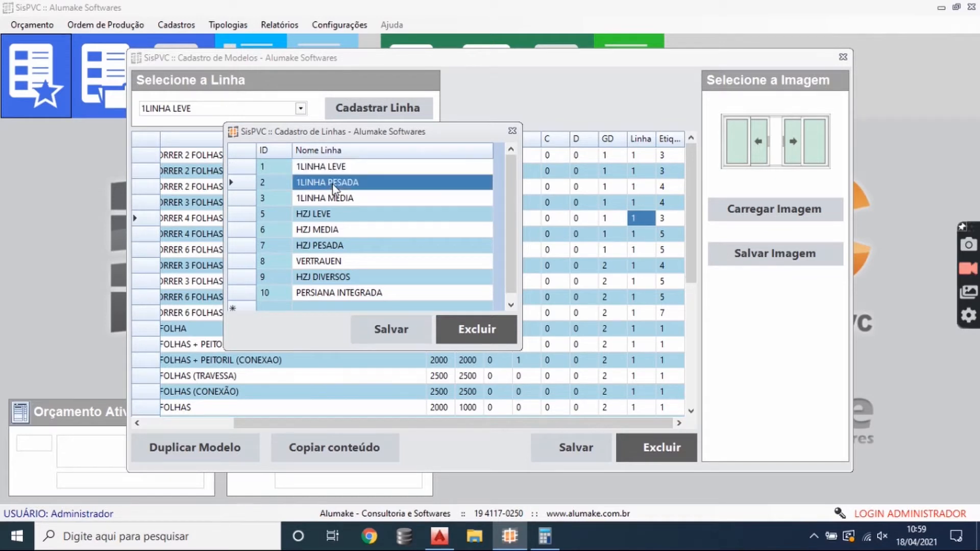
click(347, 199)
click(360, 216)
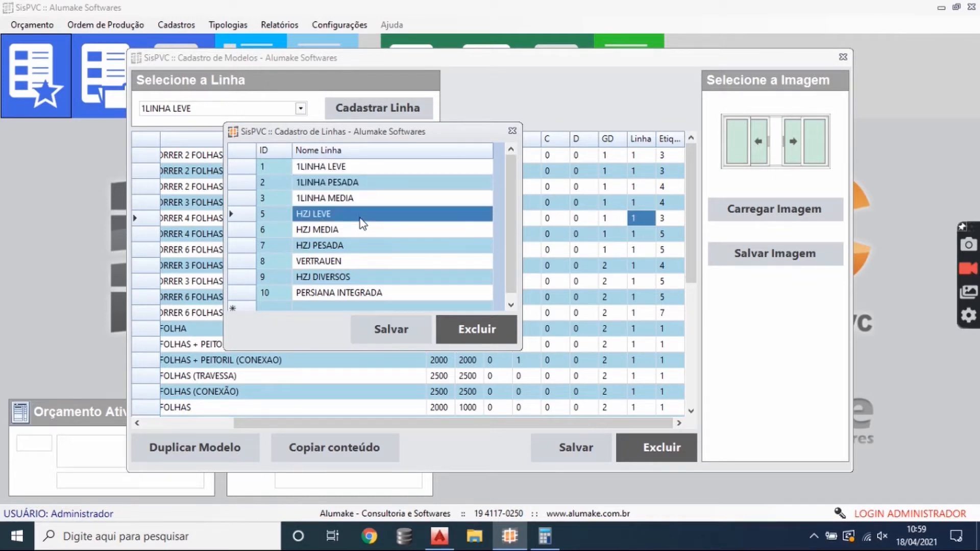
click(374, 235)
click(367, 260)
click(360, 292)
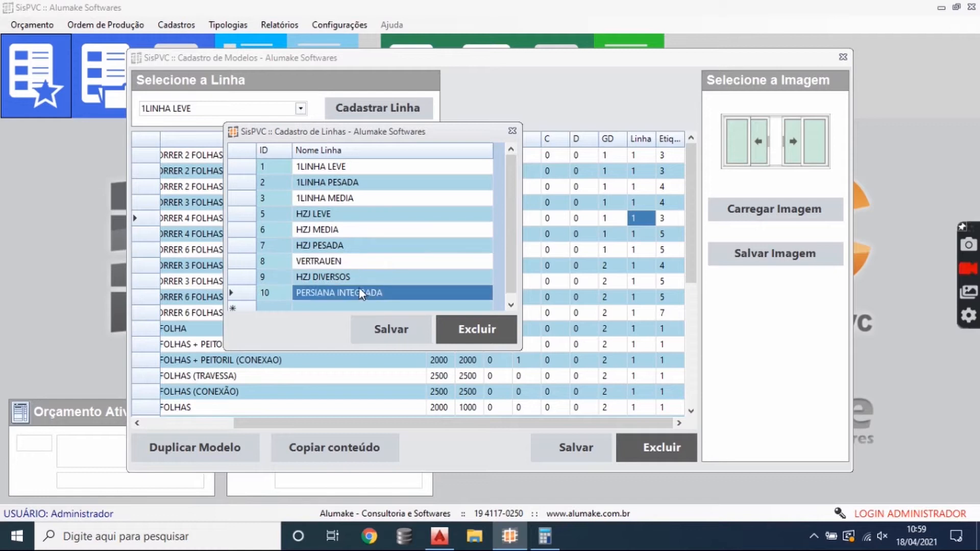
click(357, 277)
click(359, 293)
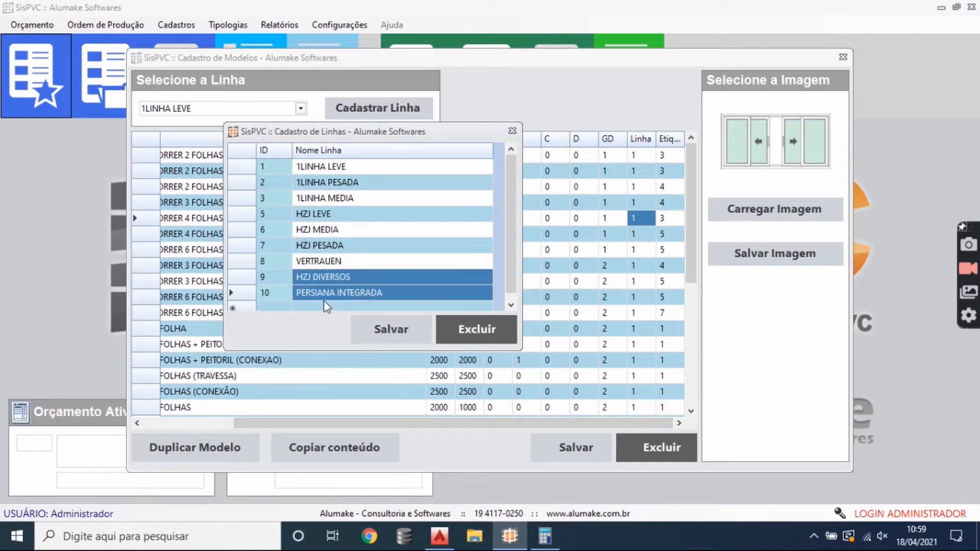
- Go back over the registered lines from HZJ DIVERSOS up to 1LINHA LEVE
click(339, 283)
click(348, 259)
click(355, 246)
click(363, 230)
click(372, 198)
click(377, 183)
click(383, 171)
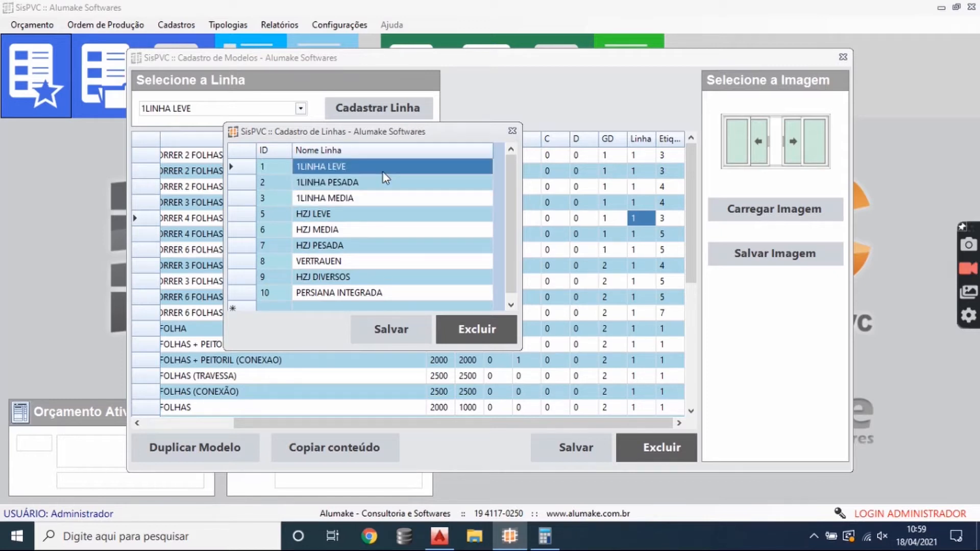
- Compare the IDs of the 1LINHA LEVE and HZJ LEVE lines
click(241, 168)
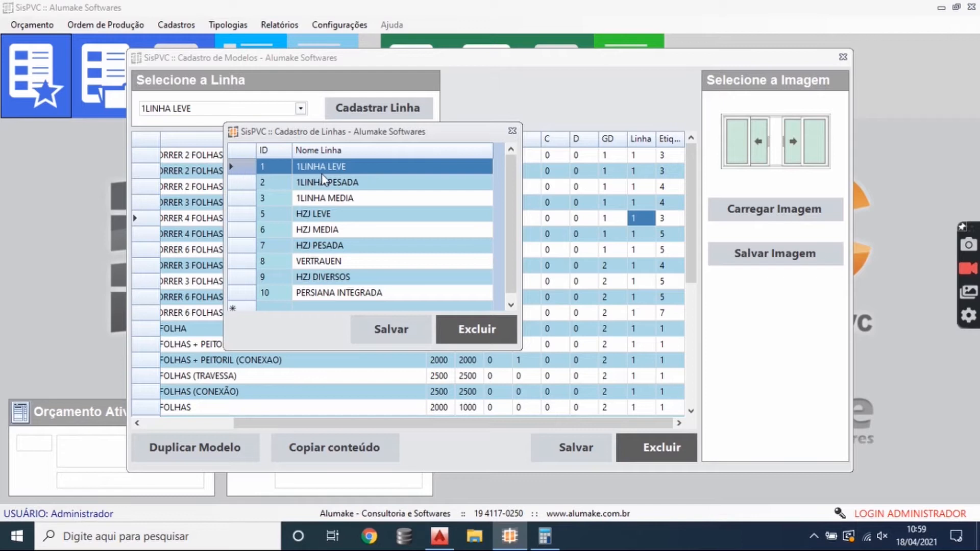
click(247, 215)
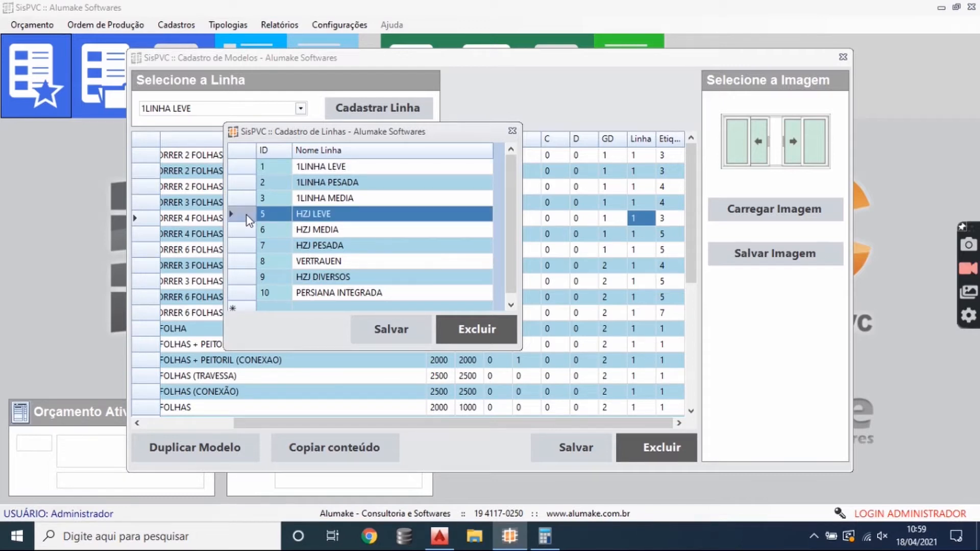
click(275, 169)
click(281, 214)
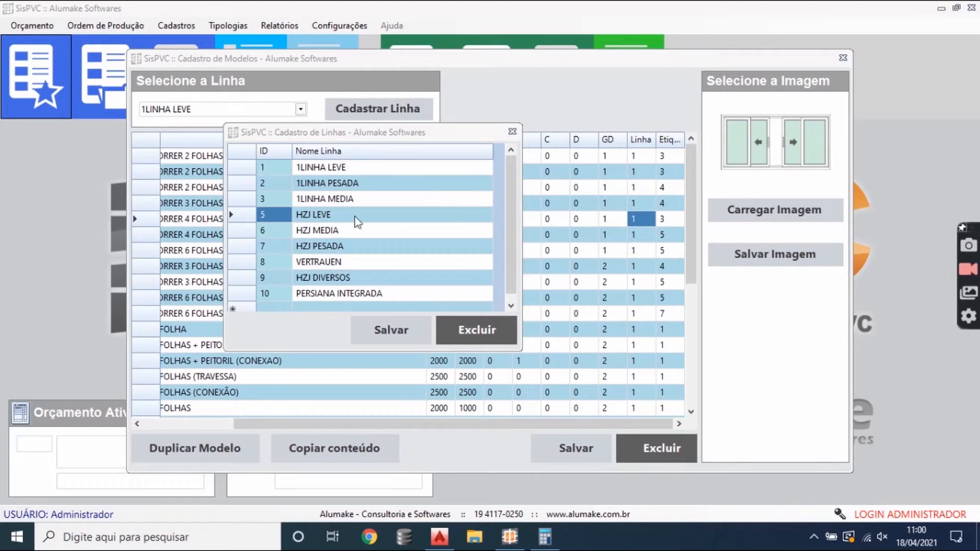
click(251, 235)
click(253, 219)
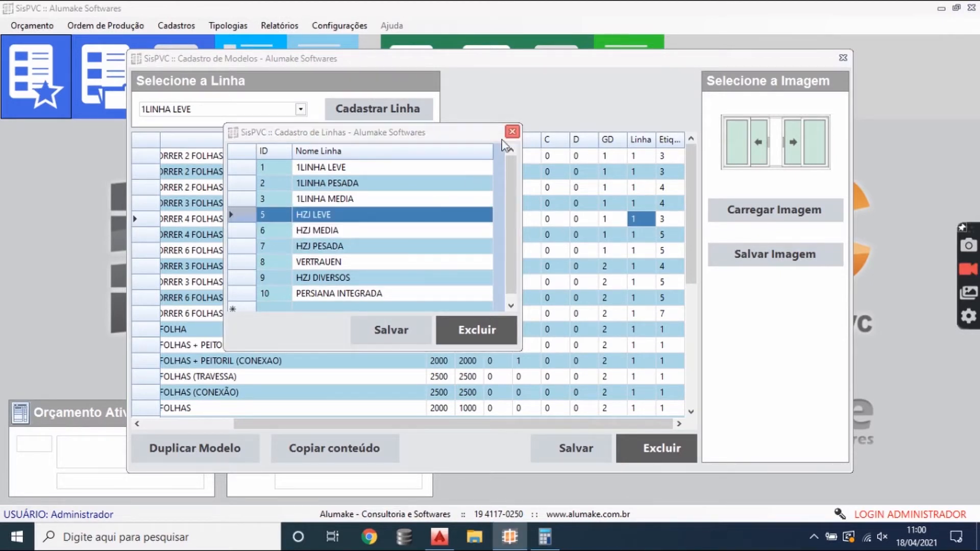
- Close the register of lines and load the models of the 1LINHA LEVE line again
click(512, 131)
click(412, 259)
click(301, 109)
click(171, 124)
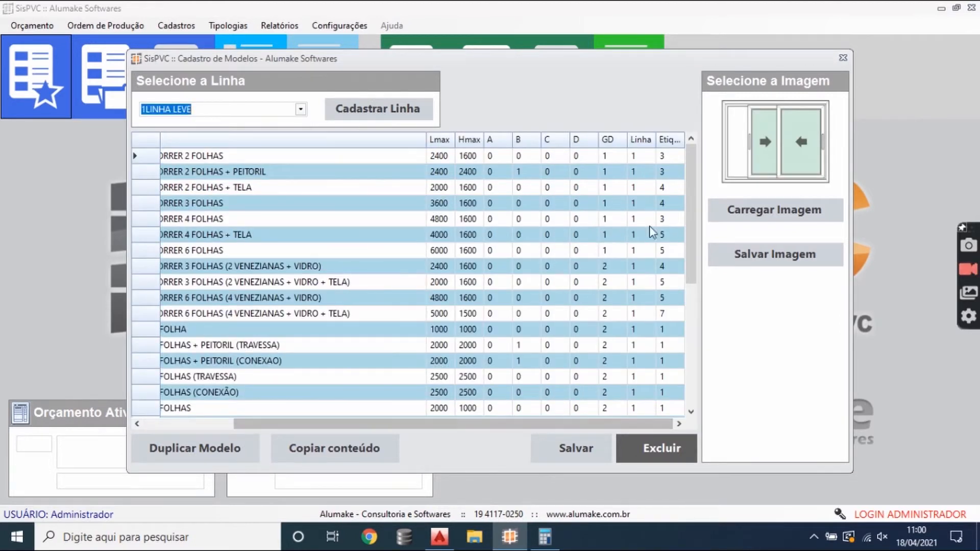
- Examine the label values of the sliding windows from the six-leaf model up to the two-leaf PEITORIL model
click(665, 221)
click(666, 235)
click(666, 251)
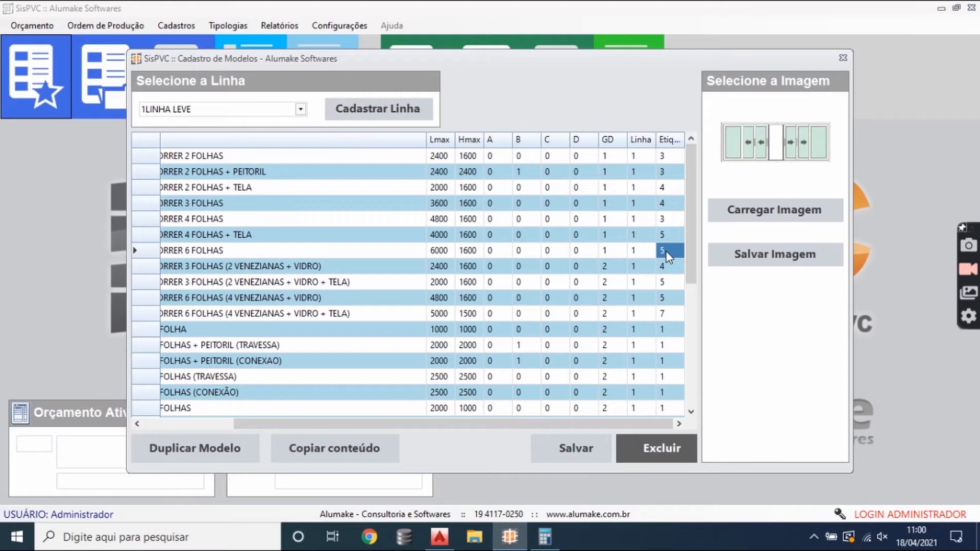
click(666, 235)
click(667, 219)
click(667, 203)
click(666, 187)
click(667, 171)
- Compare the label values of the two-leaf sliding window variants and the three-leaf model with 2 VENEZIANAS + VIDRO
click(668, 171)
click(668, 157)
click(668, 172)
click(668, 187)
click(669, 172)
click(670, 159)
click(671, 169)
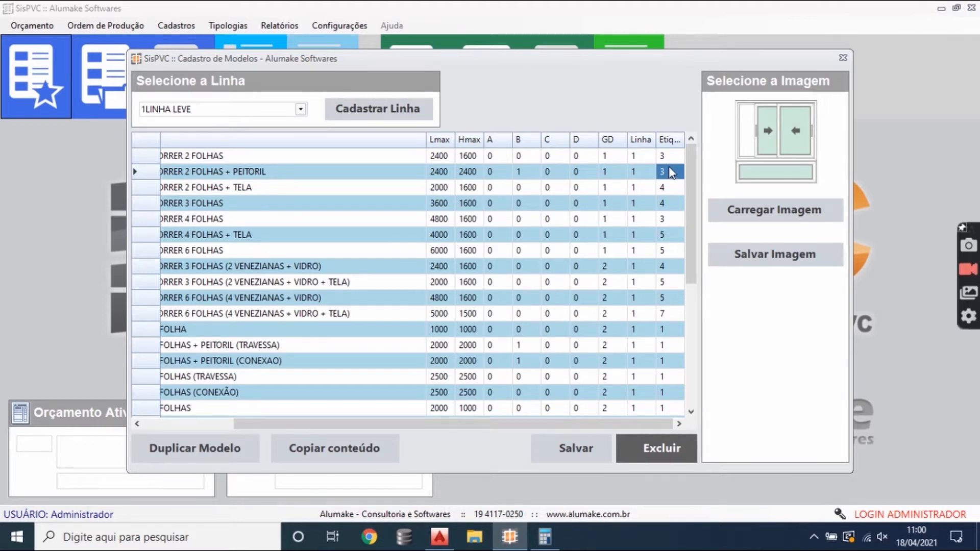
click(669, 157)
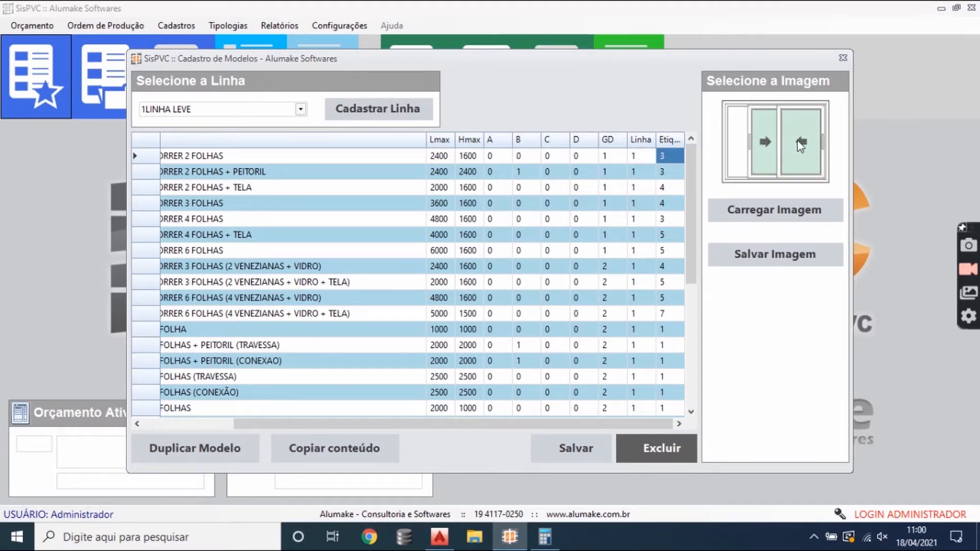
click(676, 267)
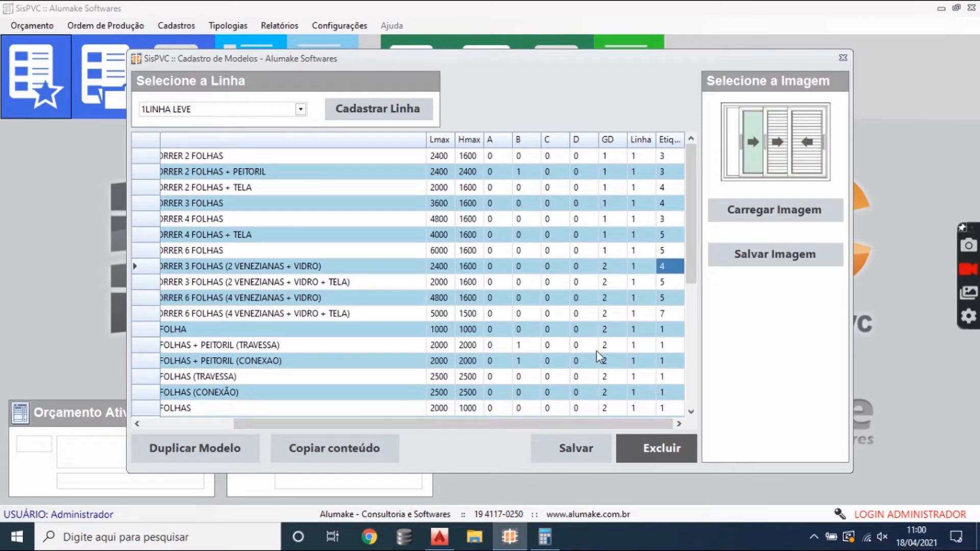
- Browse the models by ID and name down to PORTA DE GIRO 1 FOLHA (MARCO TRAVE)
drag(527, 429, 390, 429)
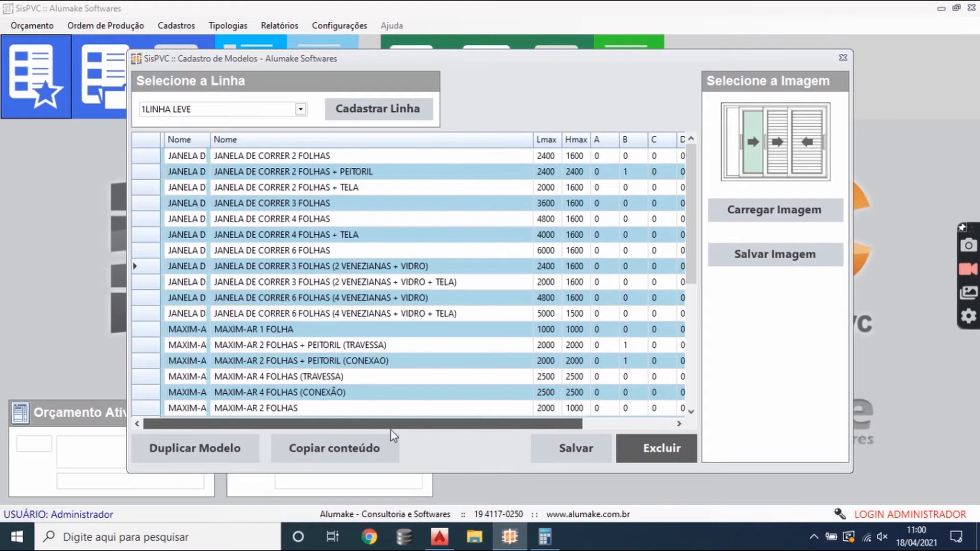
click(408, 310)
scroll(429, 339, down, 2)
click(430, 338)
scroll(430, 339, down, 2)
click(431, 339)
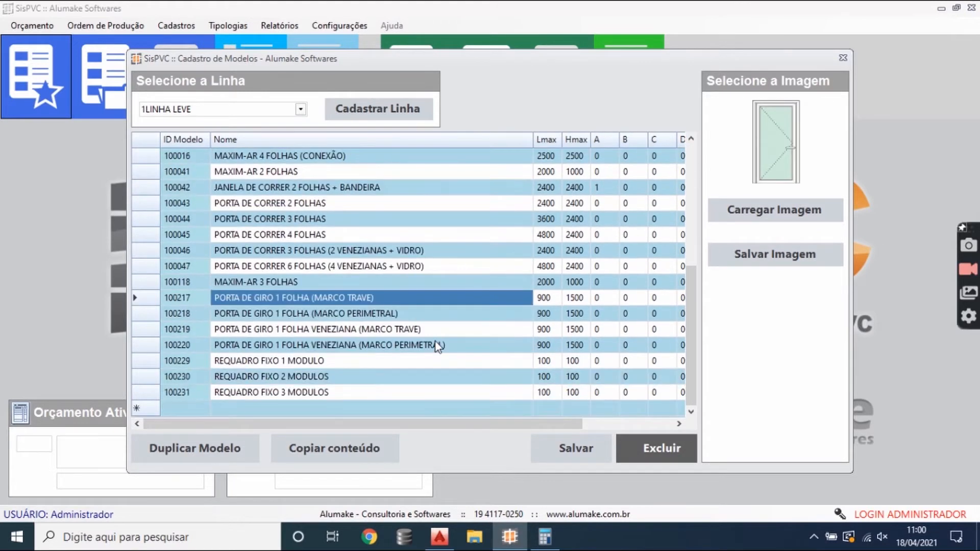
- Preview the images of model 100010, MAXIM-AR 3 FOLHAS and REQUADRO FIXO 3 MODULOS
scroll(436, 341, up, 5)
click(418, 300)
scroll(408, 305, down, 5)
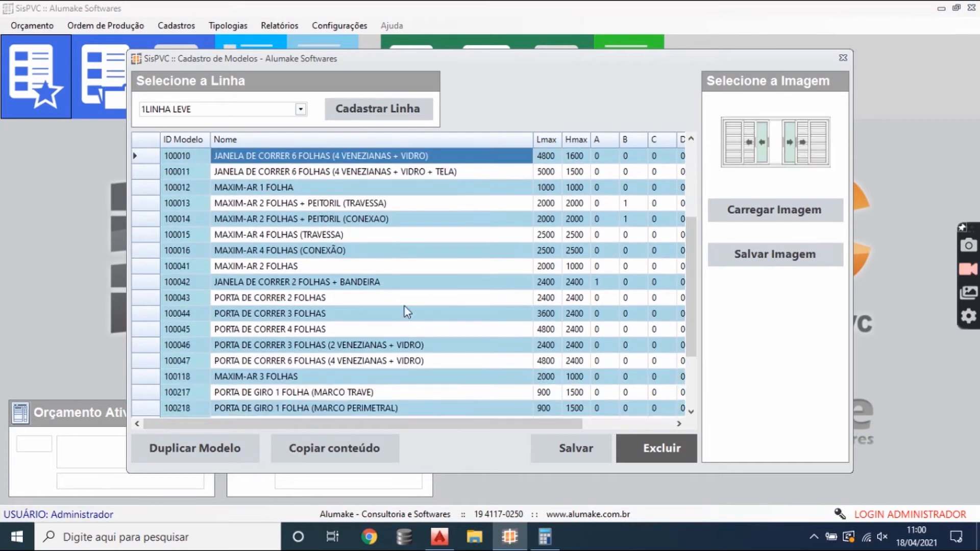
click(335, 284)
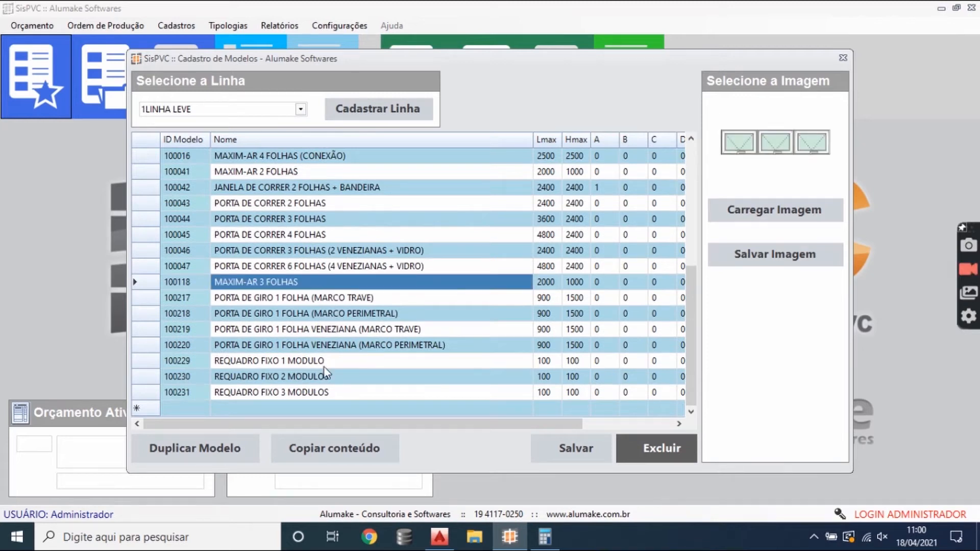
click(299, 393)
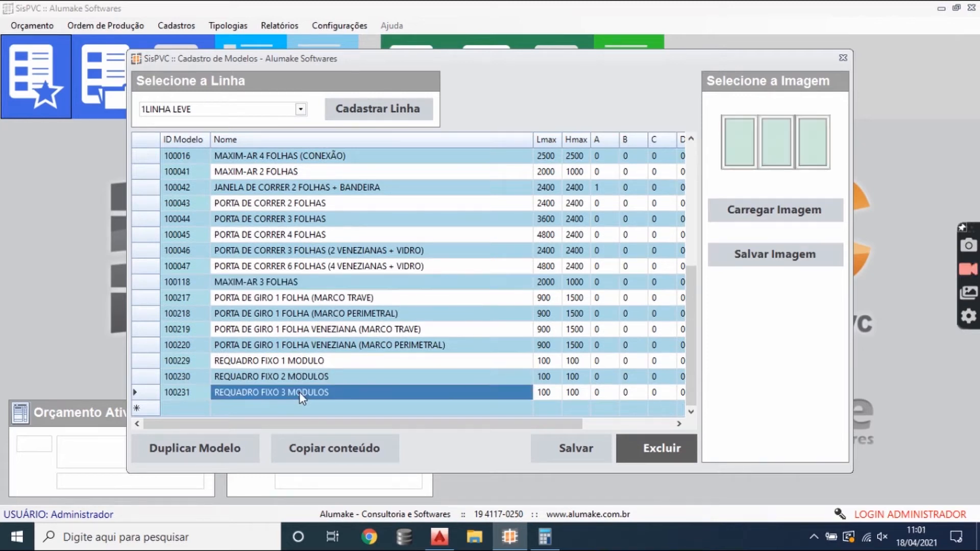
- Try adding a new model named FFGF to the 1LINHA LEVE line, and discard the entry
click(242, 408)
text(FFGF)
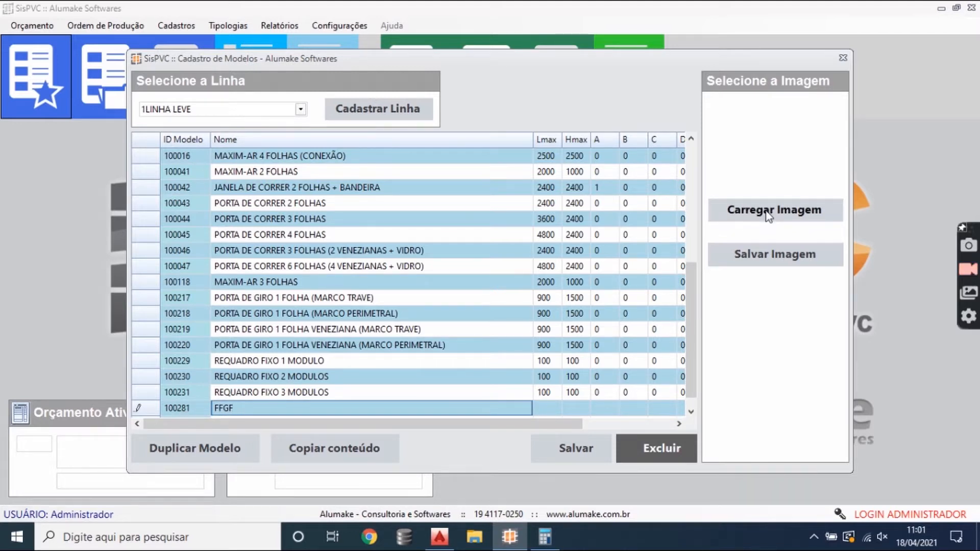
key(Escape)
- Preview the images of the REQUADRO FIXO, PORTA DE GIRO and MAXIM-AR 3 FOLHAS models
click(334, 390)
click(329, 330)
click(317, 297)
click(309, 282)
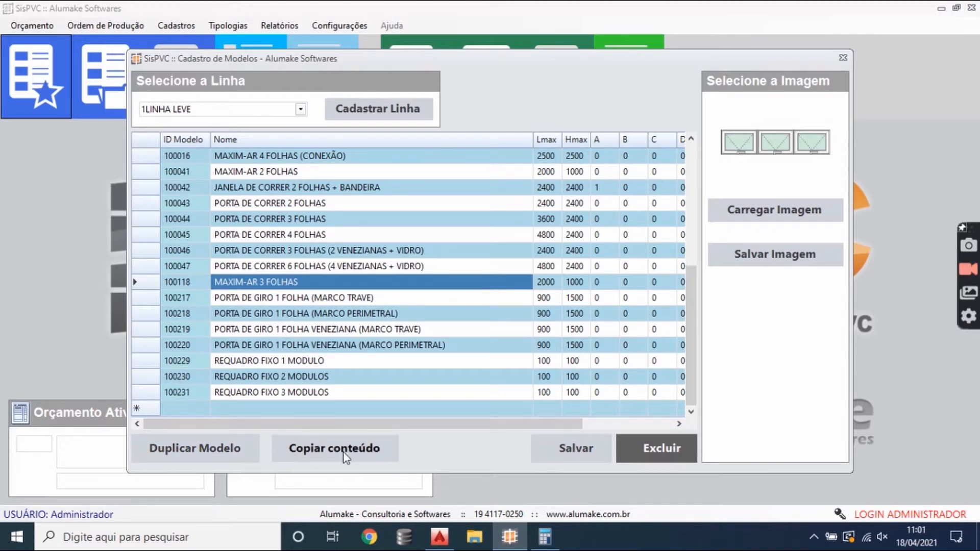
click(359, 346)
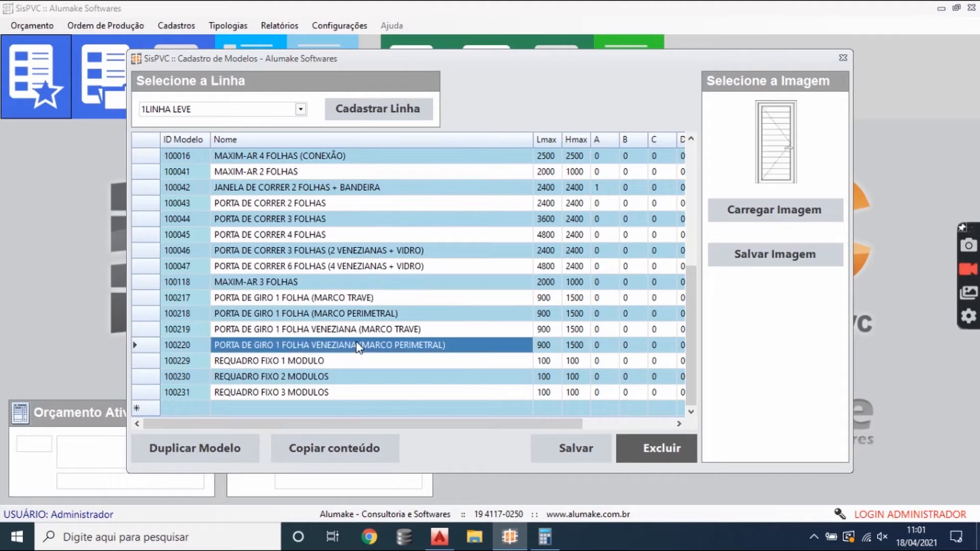
click(343, 286)
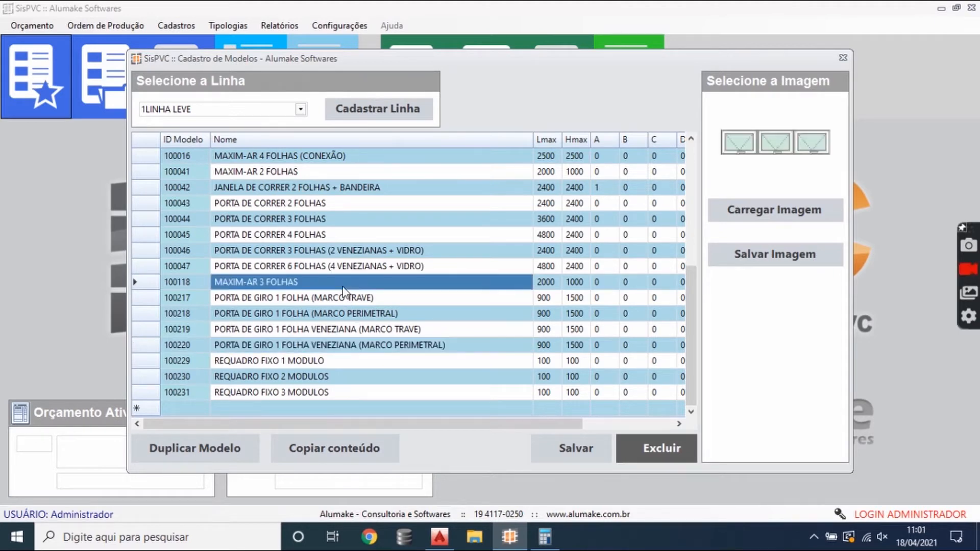
- Compare the images of PORTA DE CORRER 2 FOLHAS and MAXIM-AR 3 FOLHAS
click(326, 202)
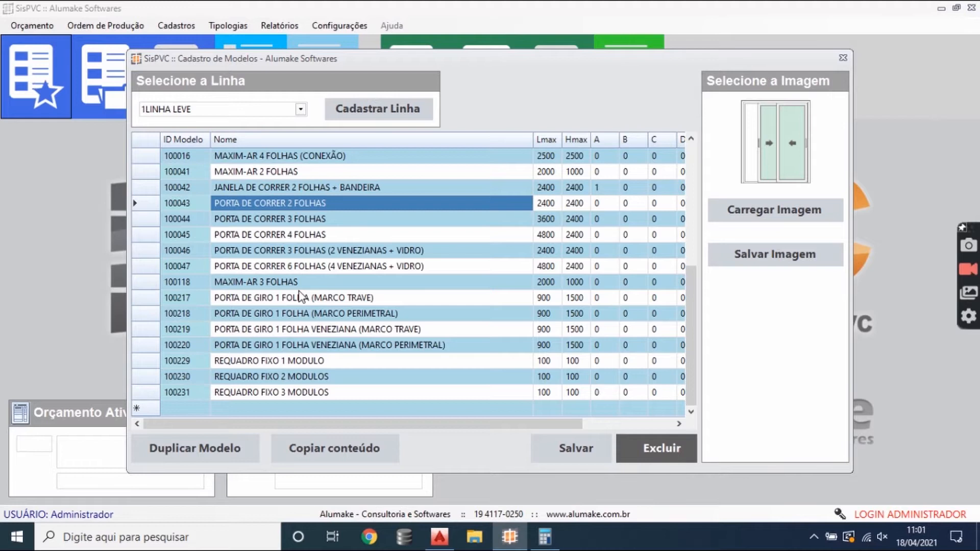
click(298, 297)
click(306, 283)
click(335, 211)
click(305, 286)
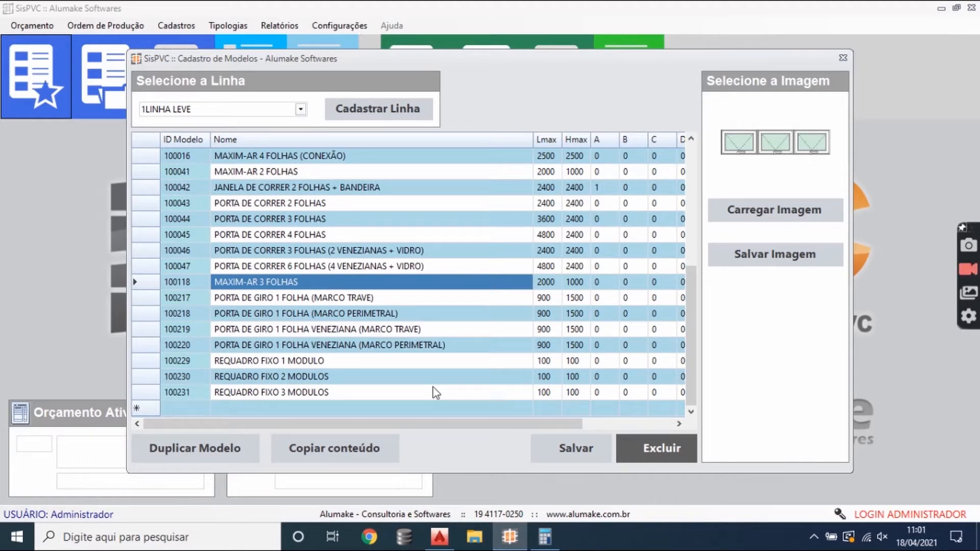
- Inspect the three-leaf and four-leaf sliding windows, opening the name of model 100005 for editing
drag(434, 392, 421, 252)
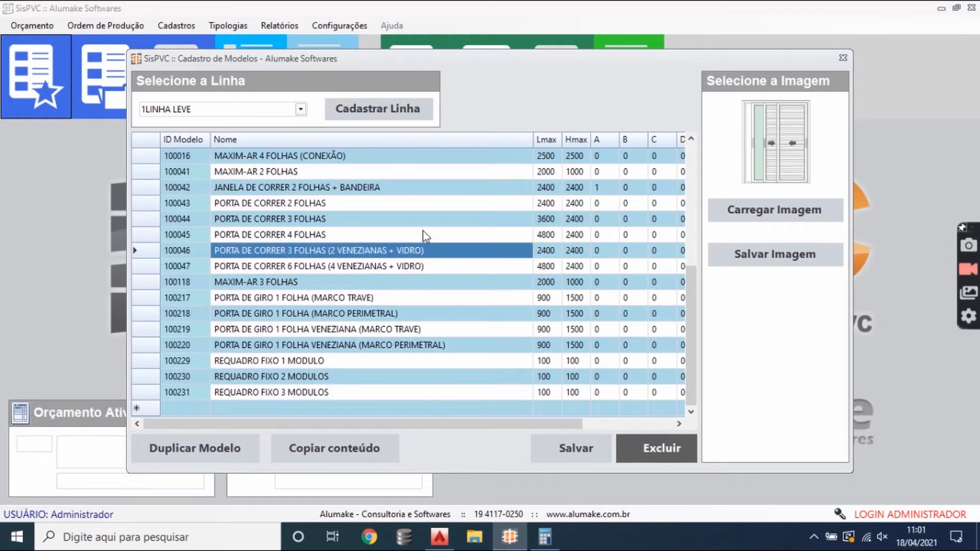
scroll(422, 235, up, 5)
click(359, 201)
click(360, 201)
drag(359, 201, 223, 205)
click(357, 234)
click(369, 214)
click(369, 214)
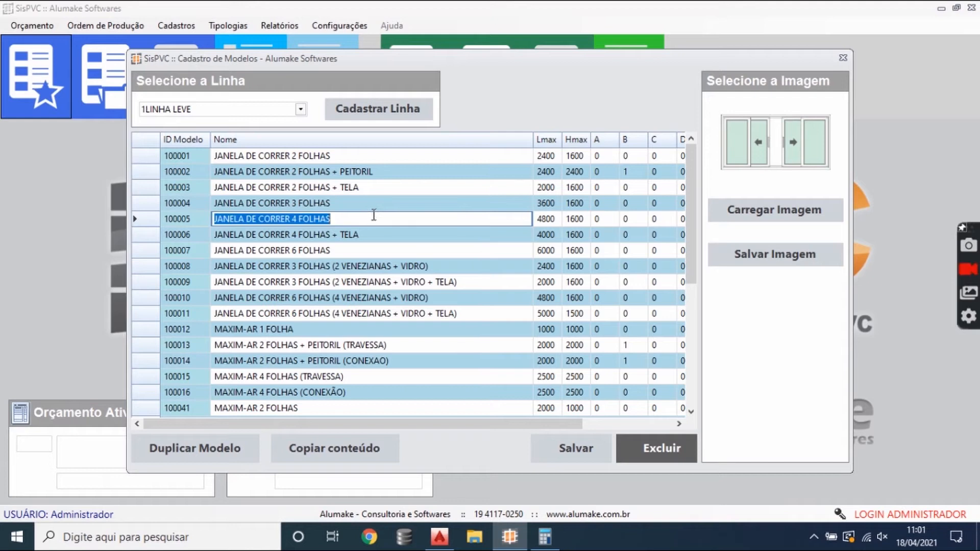
- Preview the image of the JANELA DE CORRER 6 FOLHAS model and close the model register without saving changes
click(404, 250)
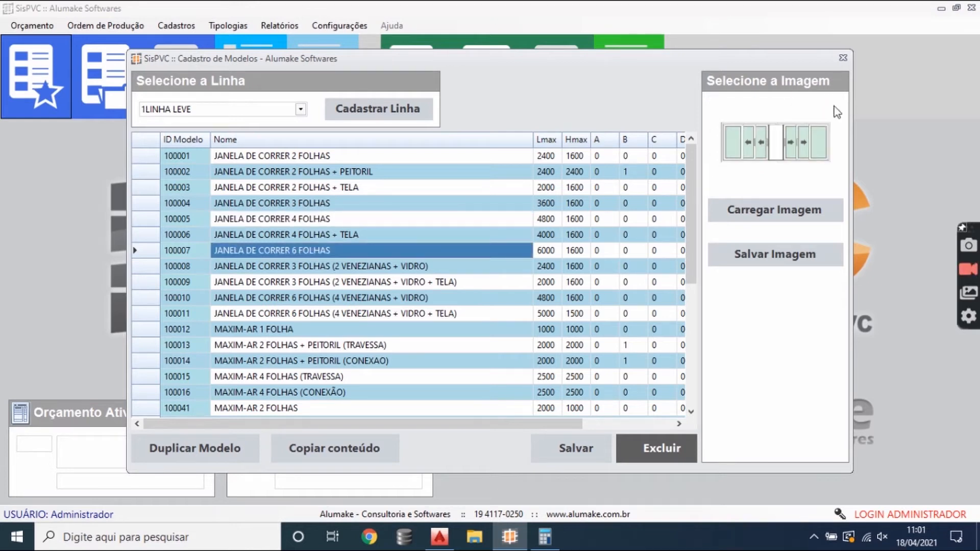
click(842, 59)
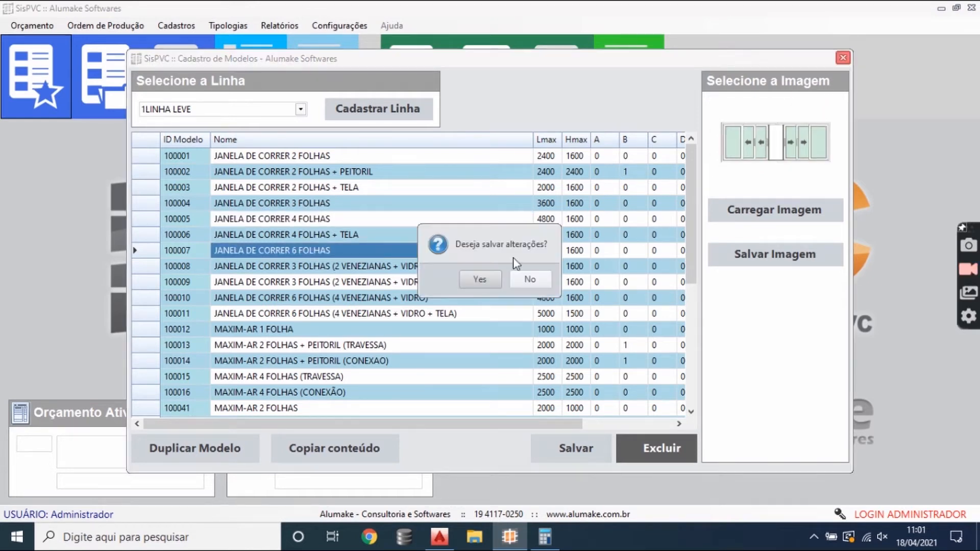
click(529, 279)
- Open the product assembly register and load the JANELA DE CORRER 2 FOLHAS model from the 1LINHA LEVE line
click(176, 26)
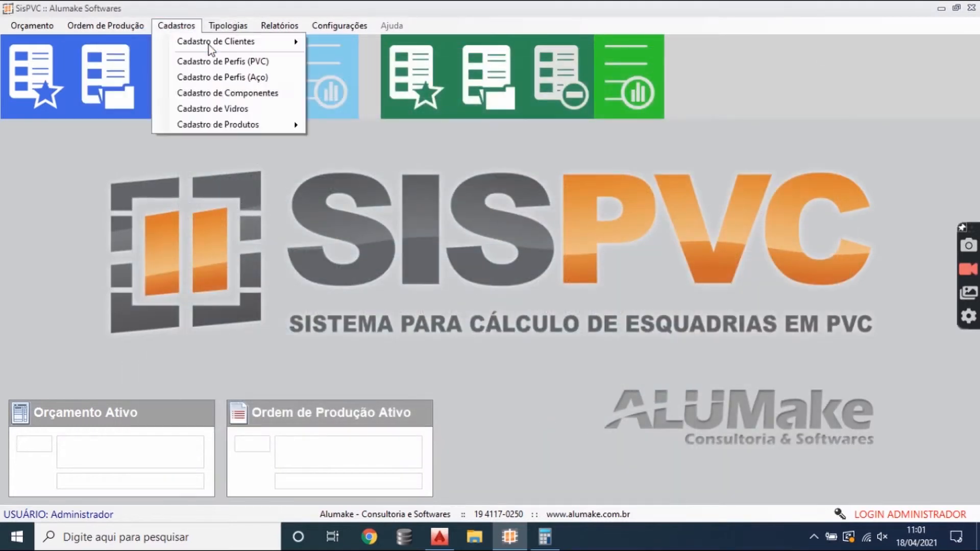
mouse_move(262, 131)
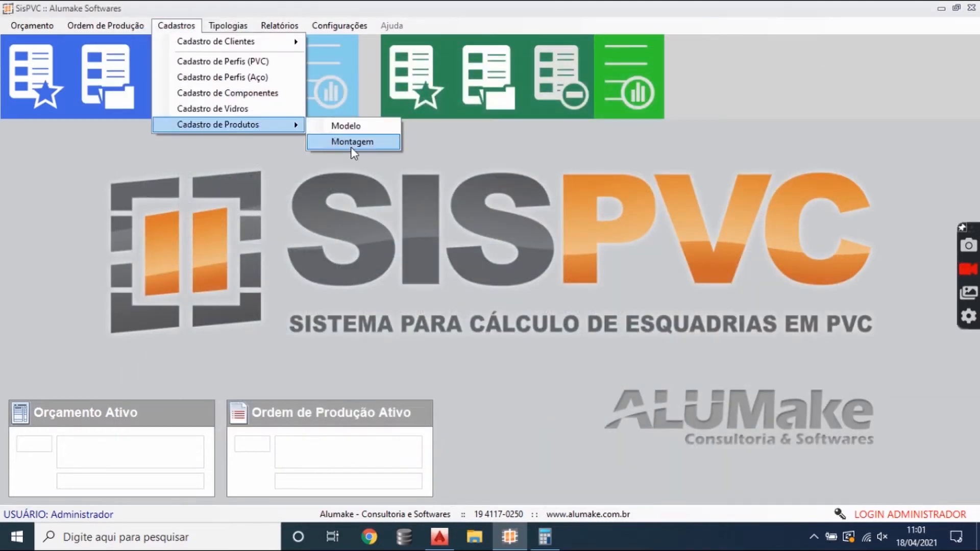
click(367, 145)
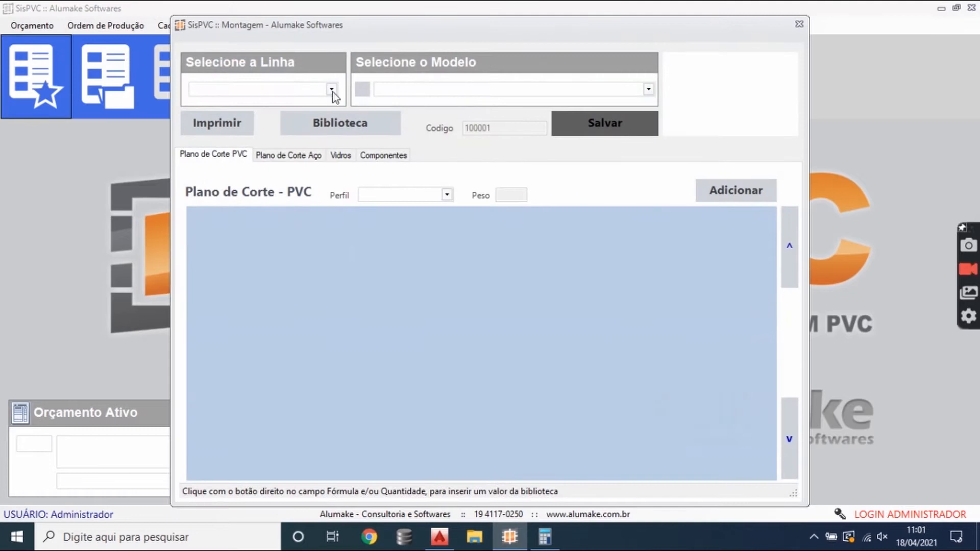
click(331, 90)
click(273, 102)
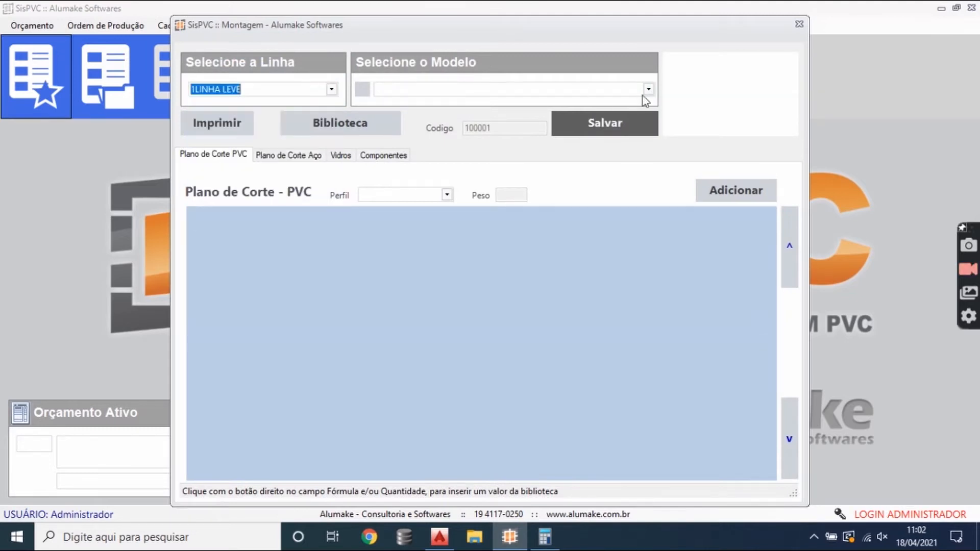
click(648, 90)
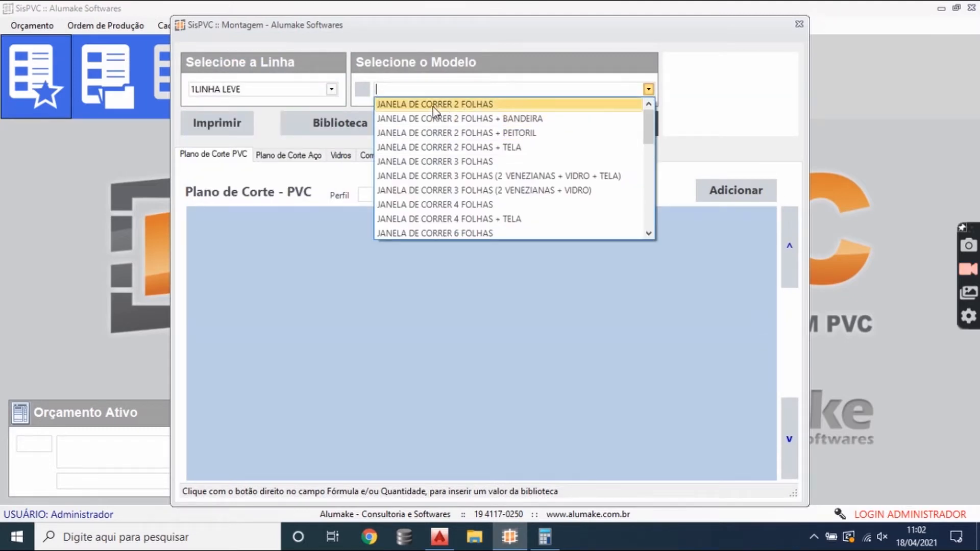
click(464, 107)
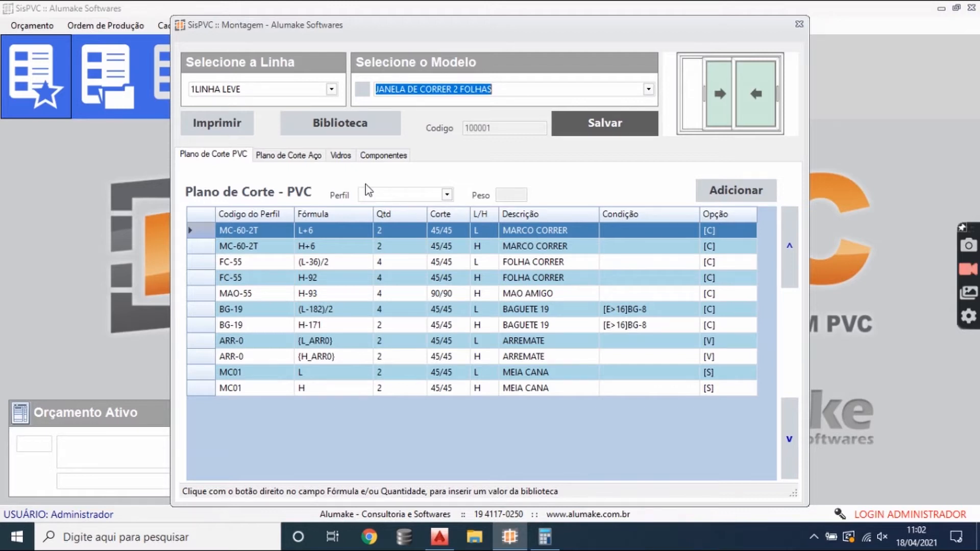
- Examine the profile code, L/H, description and option columns of the two MC-60-2T frame rows in the PVC cutting plan
click(259, 249)
click(247, 228)
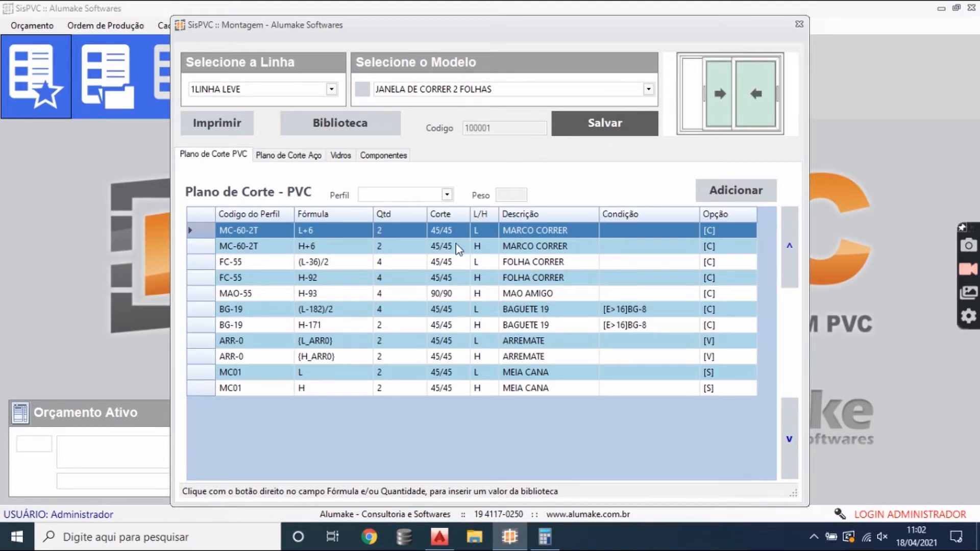
click(484, 243)
click(487, 234)
click(487, 245)
click(485, 234)
click(481, 249)
click(521, 235)
click(727, 238)
click(727, 235)
click(334, 250)
click(285, 236)
- Add the HSP60-43 profile to the PVC cutting plan of JANELA DE CORRER 2 FOLHAS
click(448, 194)
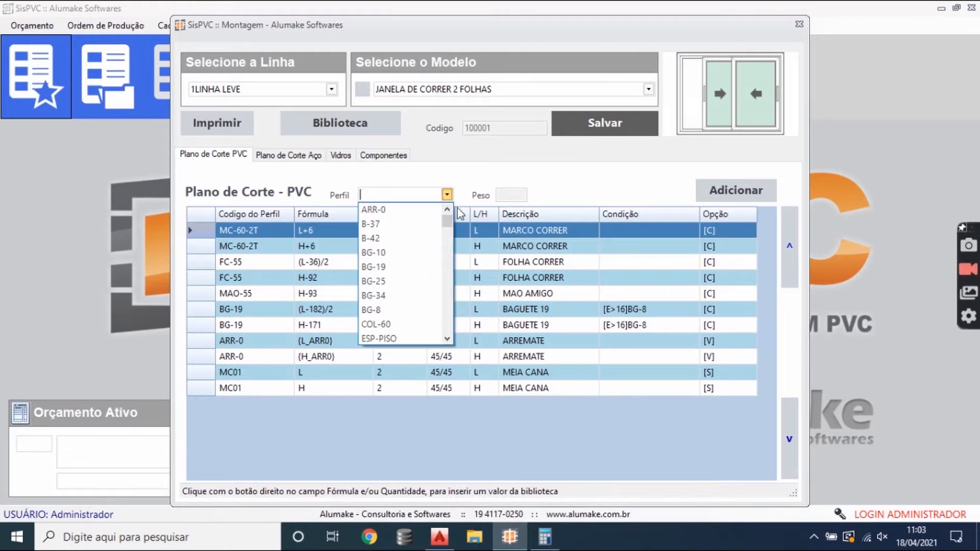
drag(451, 221, 449, 262)
click(404, 266)
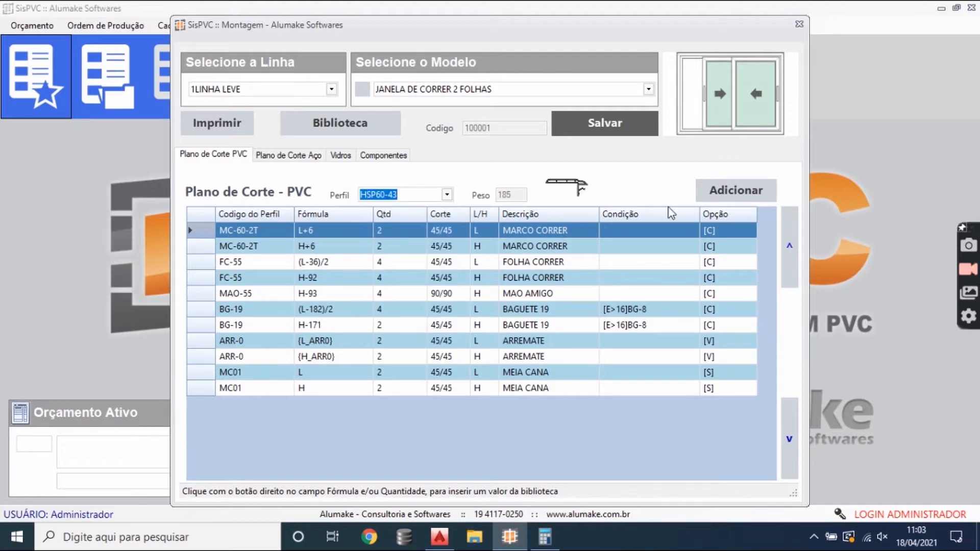
click(710, 190)
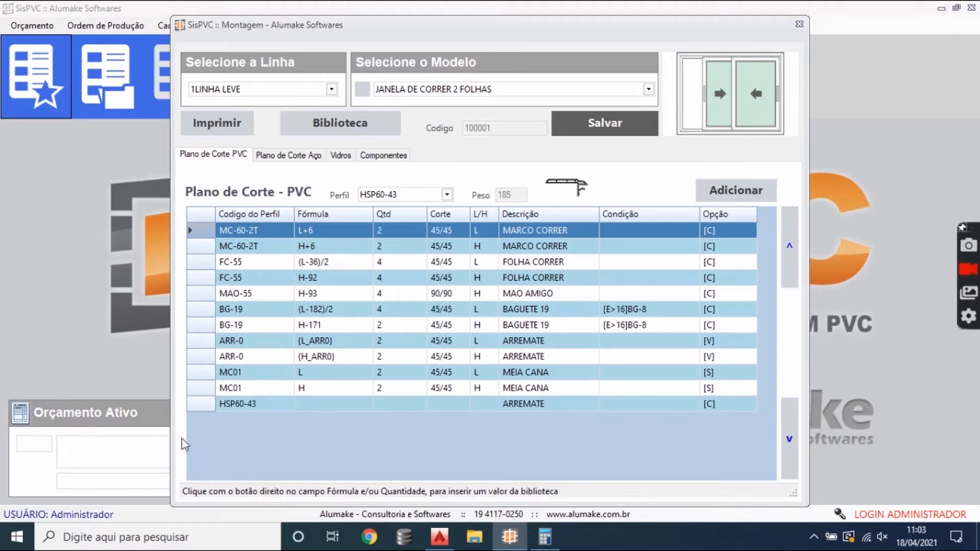
- Delete the HSP60-43 row from the PVC cutting plan
click(238, 406)
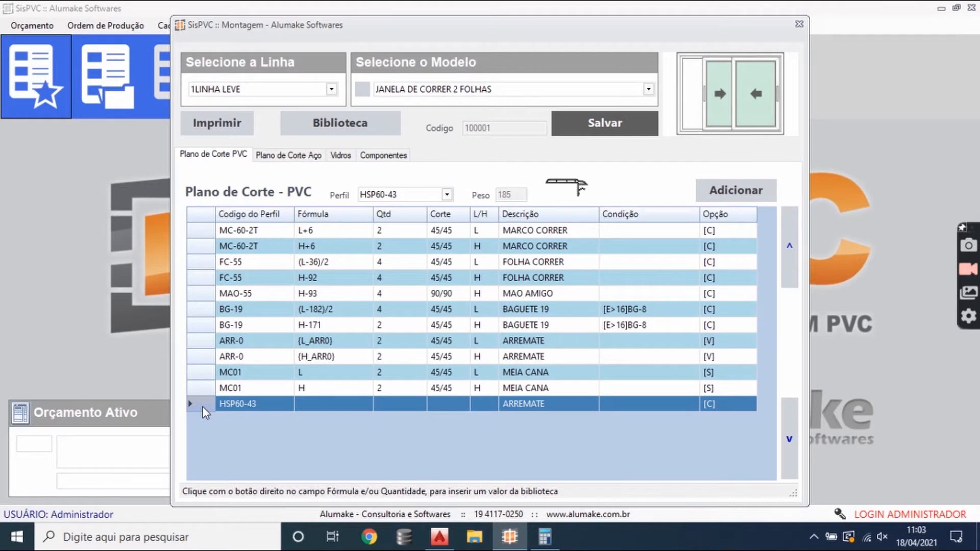
key(Delete)
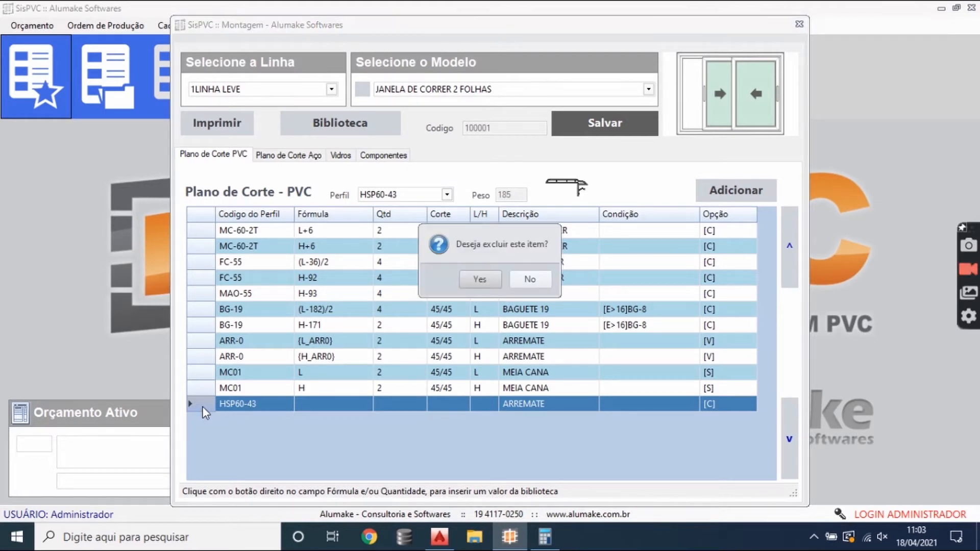
key(Return)
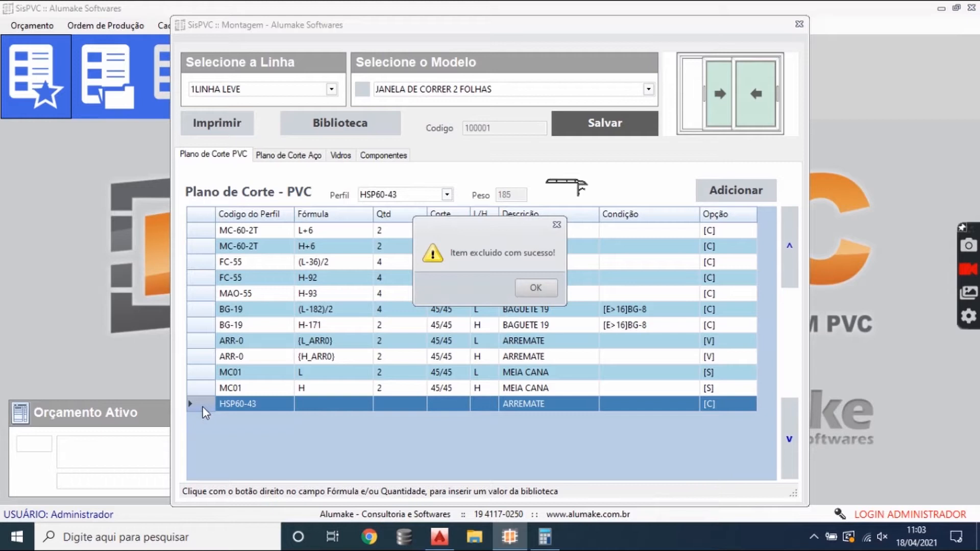
key(Return)
- Compare the width and height formulas of the two MC-60-2T frame rows
click(286, 230)
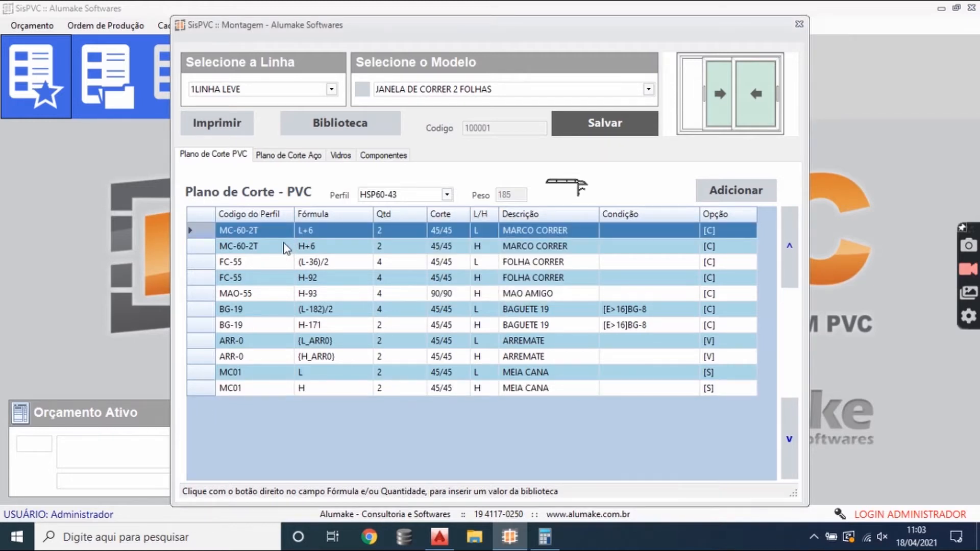
click(308, 245)
click(306, 233)
click(311, 240)
click(286, 237)
click(313, 239)
click(320, 241)
click(316, 233)
click(322, 242)
click(325, 236)
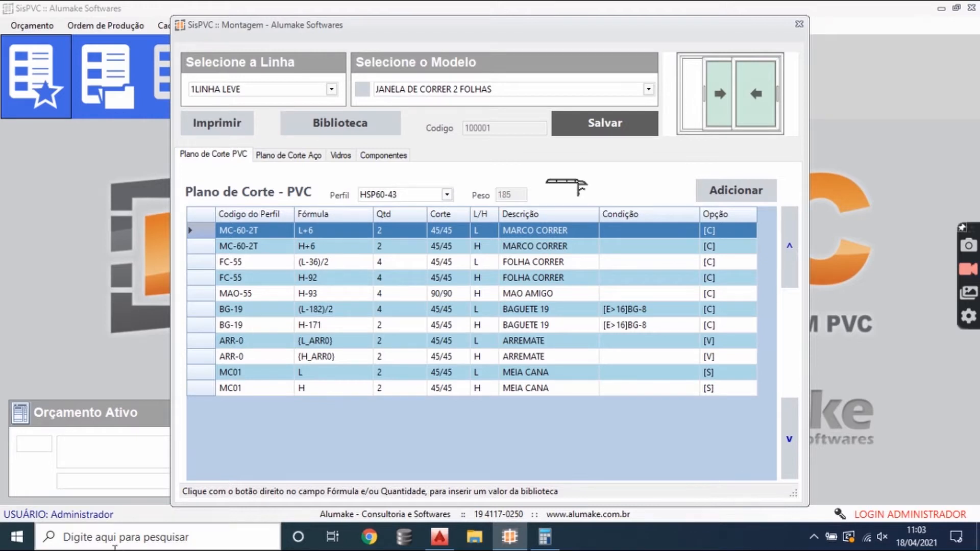
- Open Notepad and write "L = LARGURA DIGITADA PELO USUARIO" in a blank note
click(133, 545)
text(no)
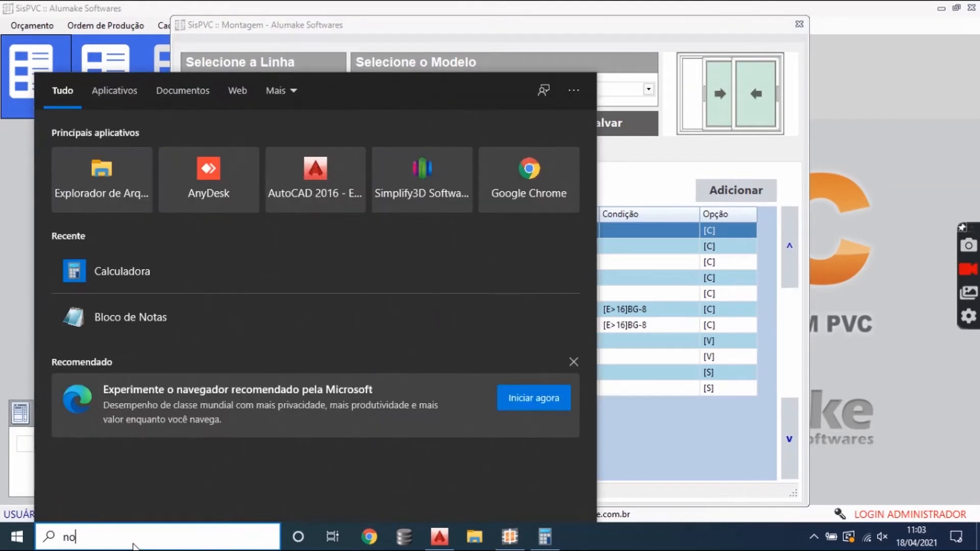
key(Return)
text(L = LARGURA DIGIRE)
key(BackSpace)
key(BackSpace)
text(TADAA)
key(BackSpace)
key(BackSpace)
text(A PELO USUARIO)
key(Return)
key(Return)
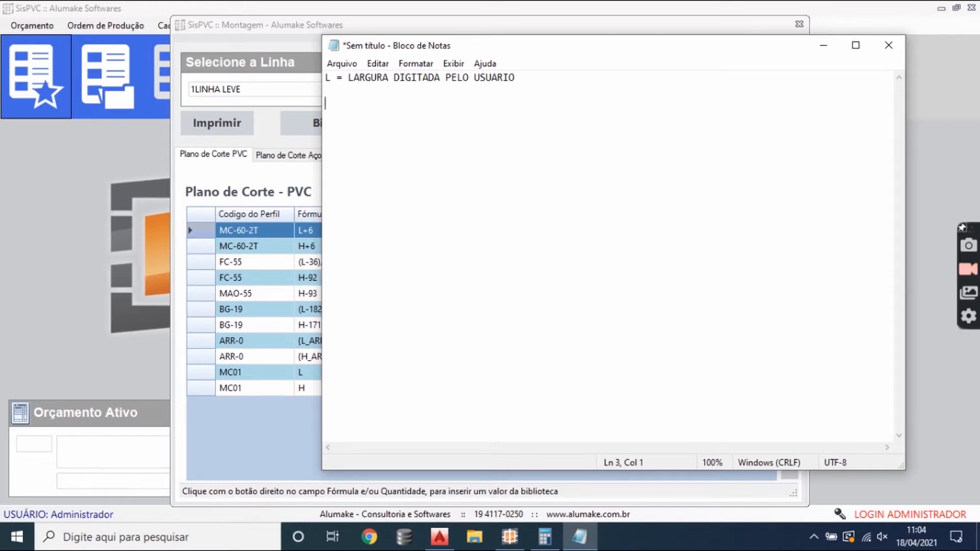
- Complete the L definition in the note with "(LARGURA DE CAIXILHO FINAL)"
key(BackSpace)
key(BackSpace)
text((LAR)
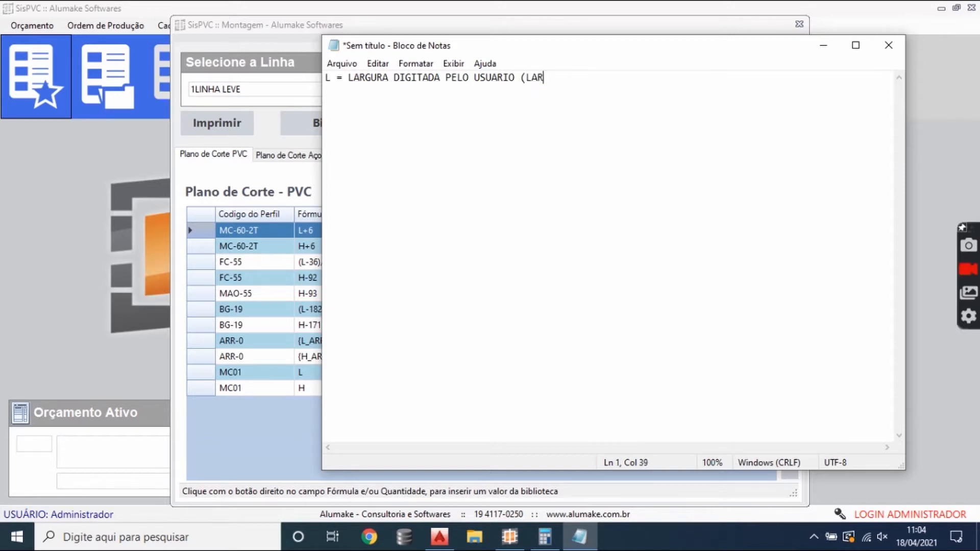
text(GURA DE CAIXILHO )
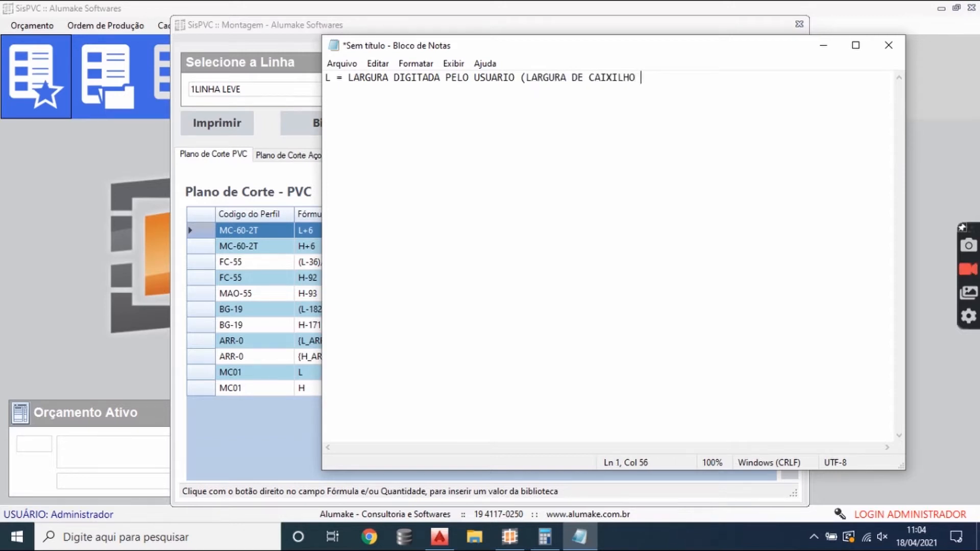
text(FINAL.)
key(BackSpace)
key(BackSpace)
text())
- Add a second line to the note reading "H = ALTURA DIGITADA PELO USUARIO (ALTURA DE CAIXILHO FINAL)"
key(Return)
text(H =)
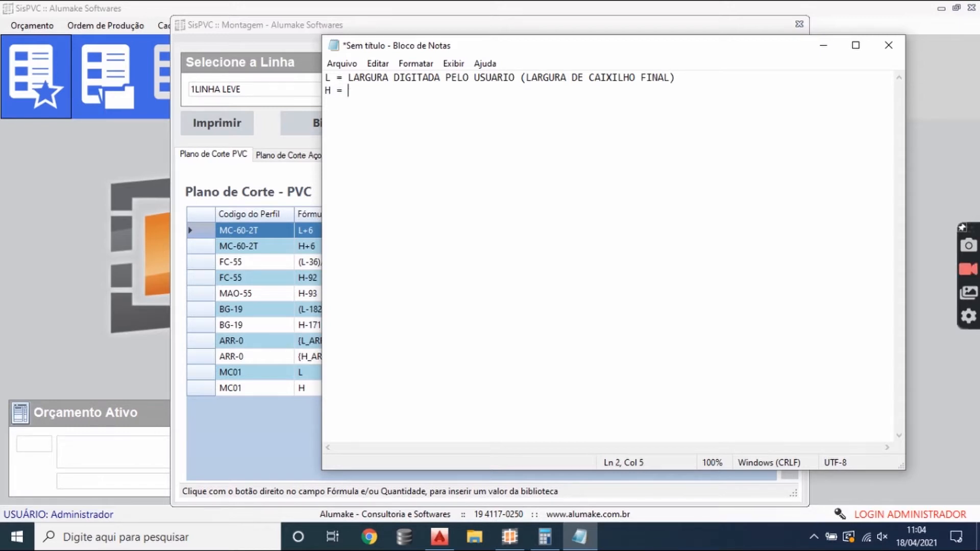
text( ACTURA)
key(BackSpace)
key(BackSpace)
key(BackSpace)
key(BackSpace)
key(BackSpace)
text(LUT)
key(BackSpace)
key(BackSpace)
text(TUR DI)
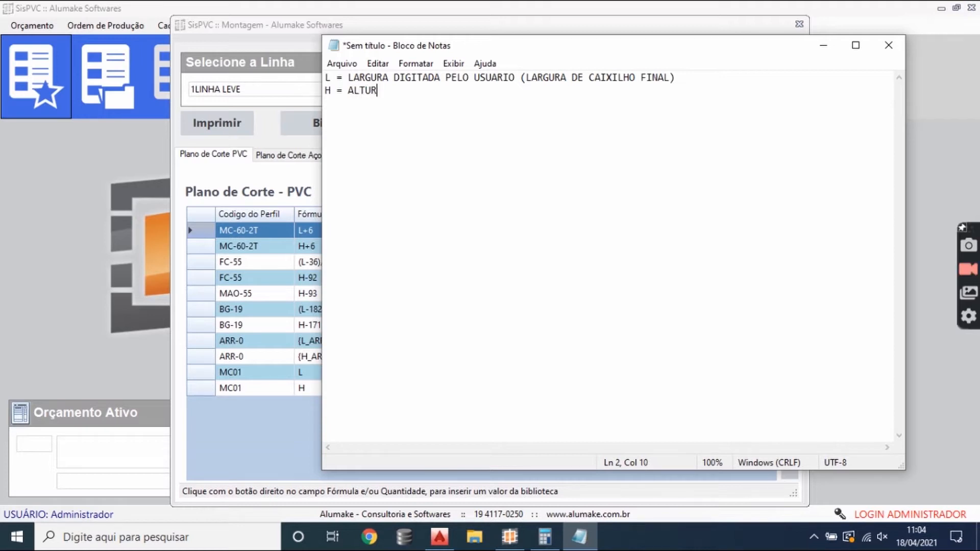
key(BackSpace)
key(BackSpace)
key(BackSpace)
text(A DIGITADA PELO US)
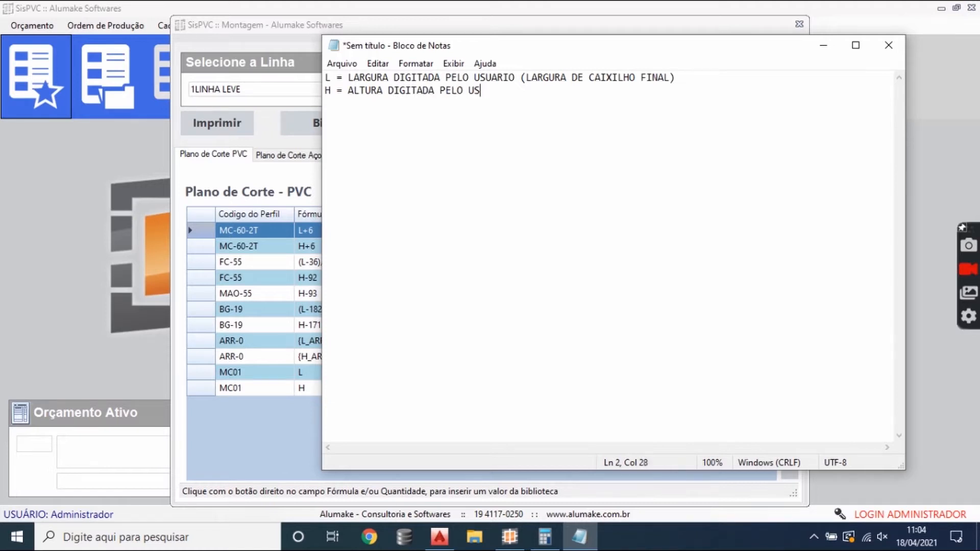
text(UARIO ()
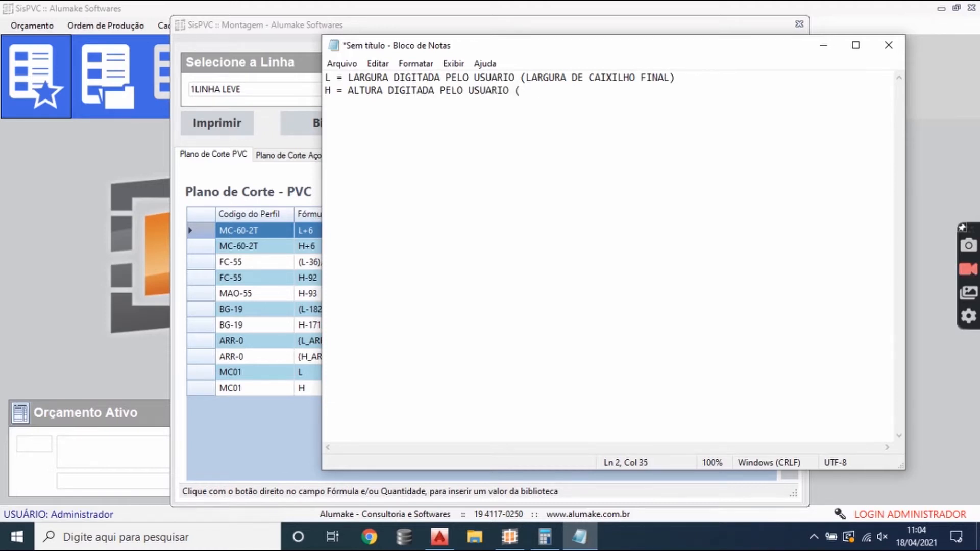
text(ALTURA DE CAIXI)
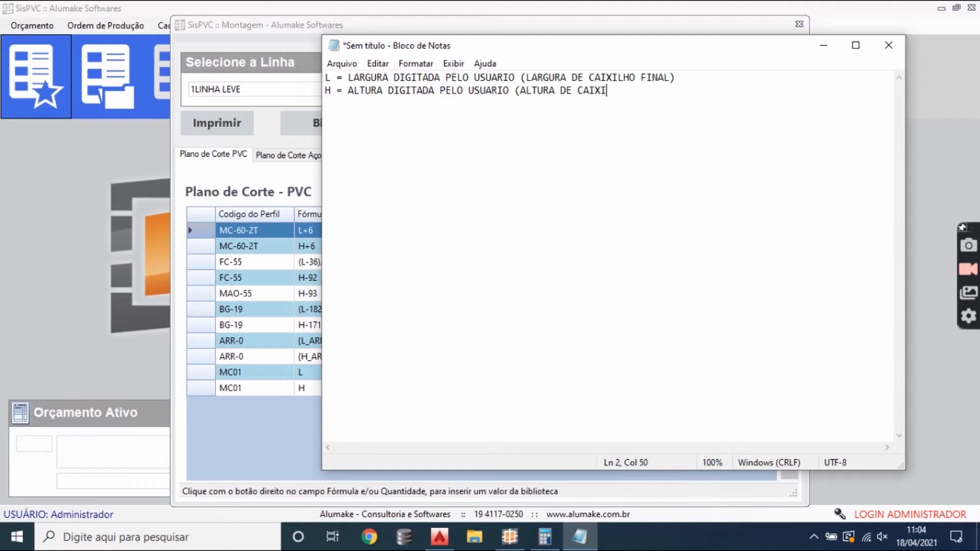
text(LHO FINAL))
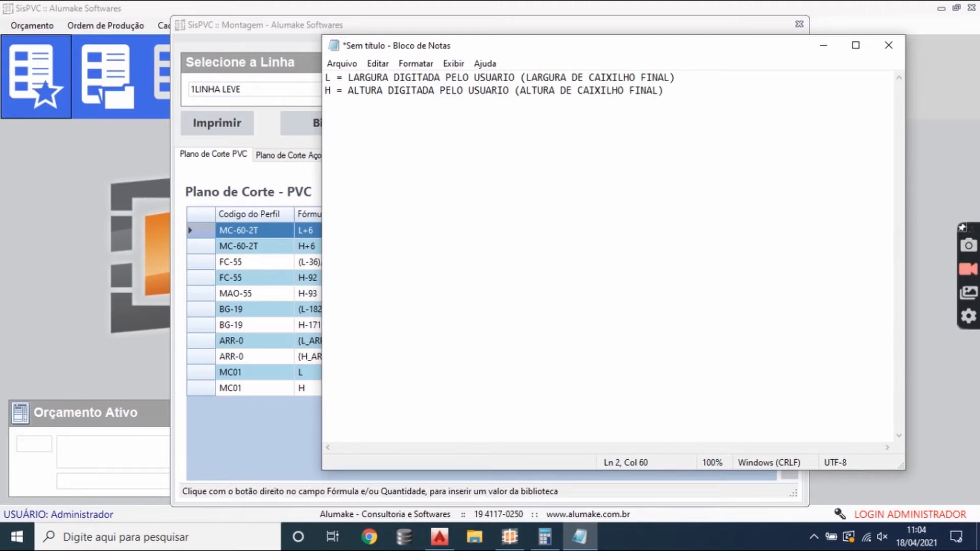
- Leave a blank line below the H definition and write "MEDIDA = L" in the note
key(Return)
key(Return)
text(MEDIDA = L)
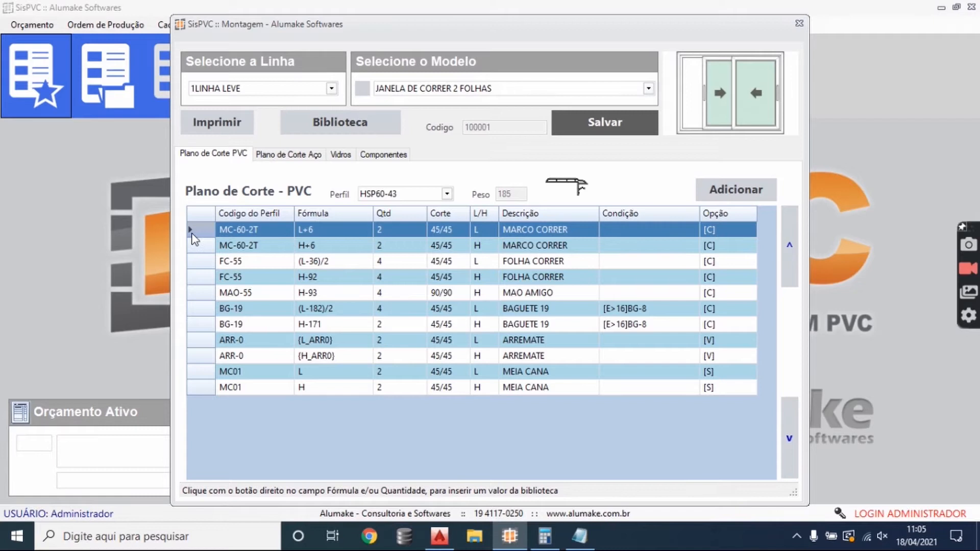
- Review the formulas of the L and H pieces of the MARCO CORRER profile in the SisPVC cutting plan
click(311, 240)
click(317, 233)
click(319, 244)
click(320, 234)
click(324, 248)
click(321, 234)
click(322, 244)
click(326, 236)
click(324, 243)
click(310, 234)
click(326, 250)
click(327, 236)
- Switch to AutoCAD and draw a vertical and a horizontal line meeting at a corner below the profile sections
click(438, 536)
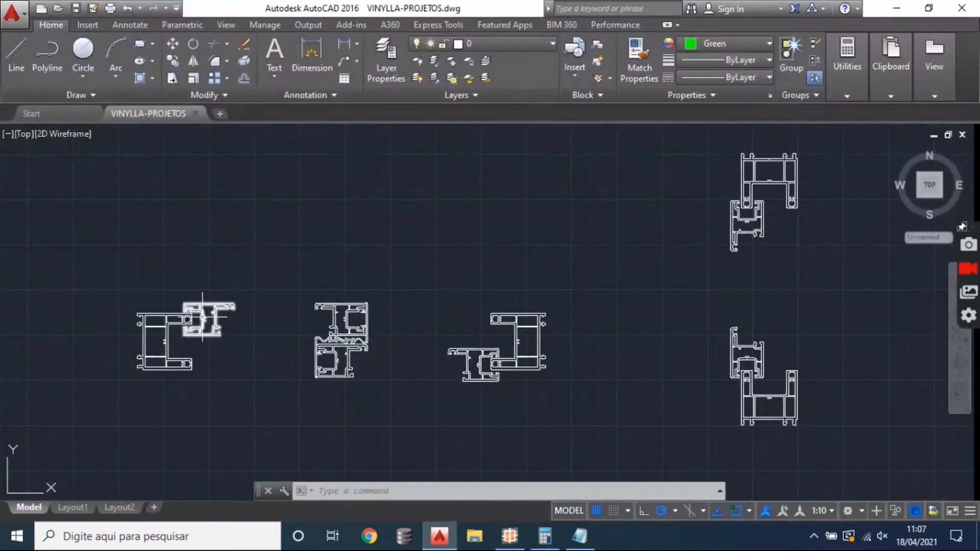
drag(202, 317, 331, 159)
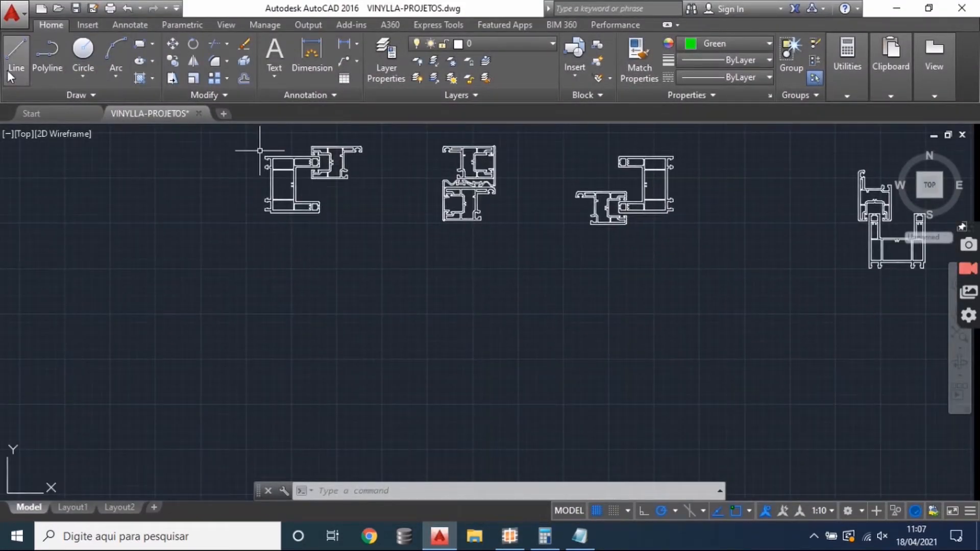
click(11, 74)
click(306, 406)
click(307, 304)
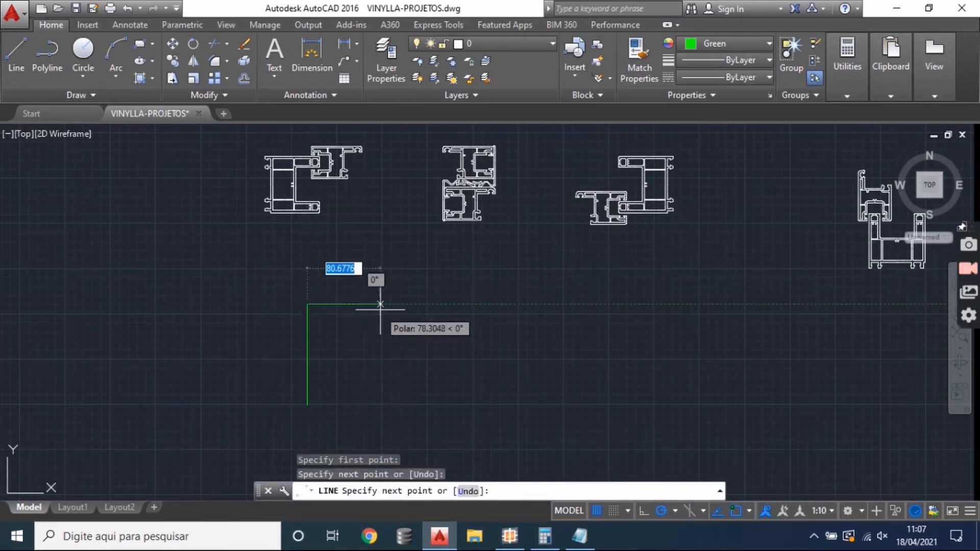
click(427, 321)
key(Return)
- Set polar tracking to 45° increments and draw a 45° diagonal line from the corner down into the frame
scroll(338, 359, up, 4)
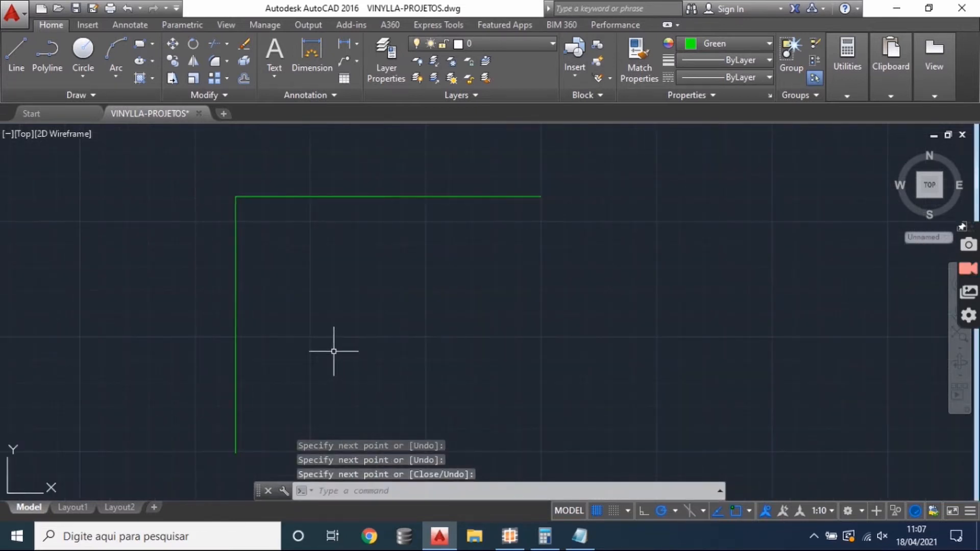
key(Return)
click(235, 197)
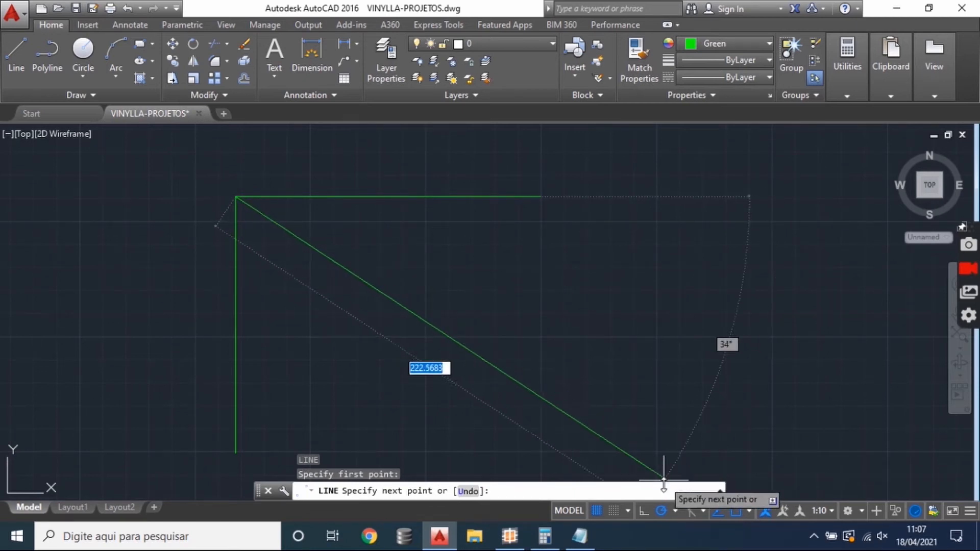
click(688, 515)
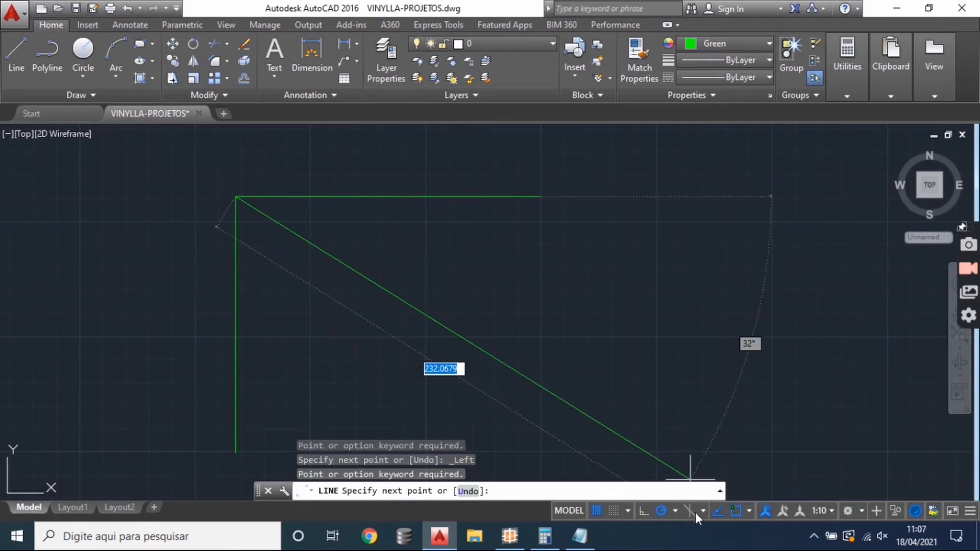
click(675, 510)
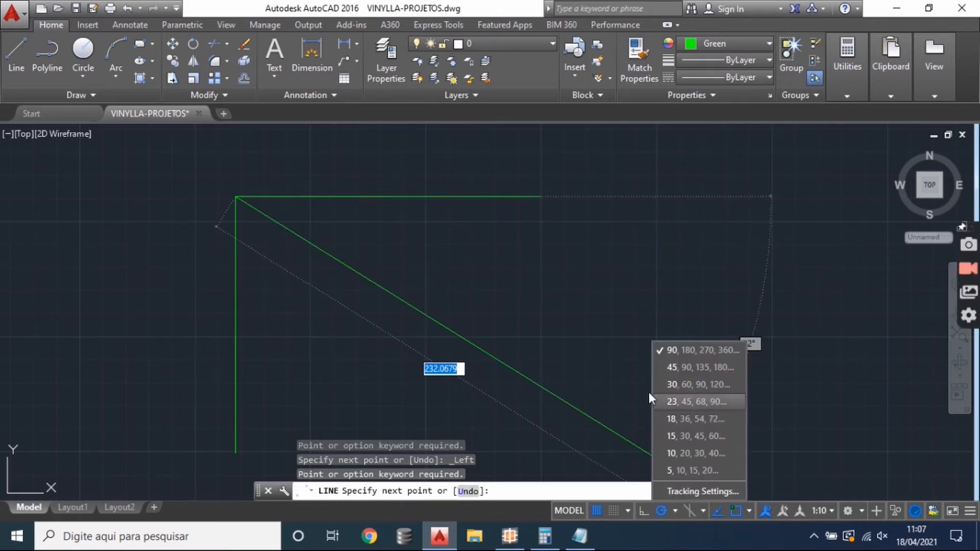
click(670, 372)
click(408, 368)
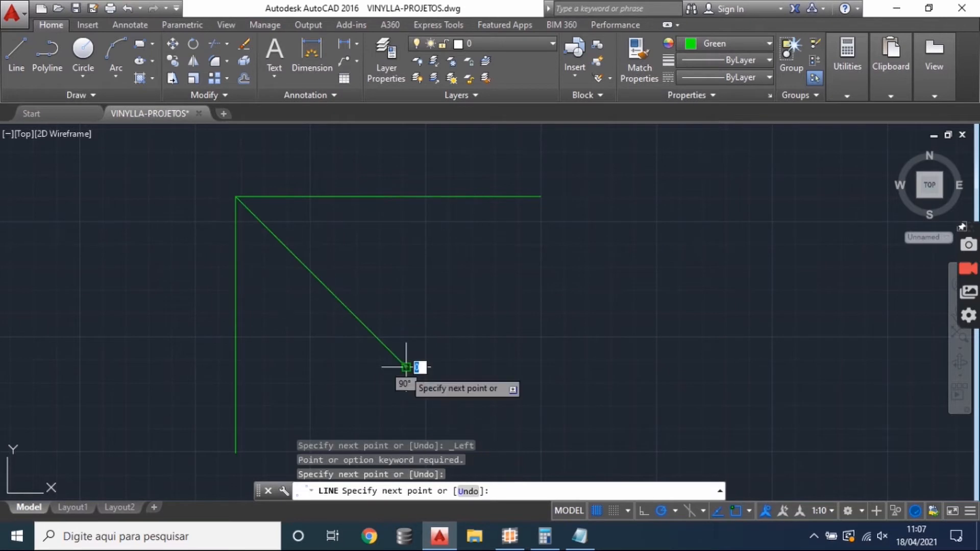
key(Return)
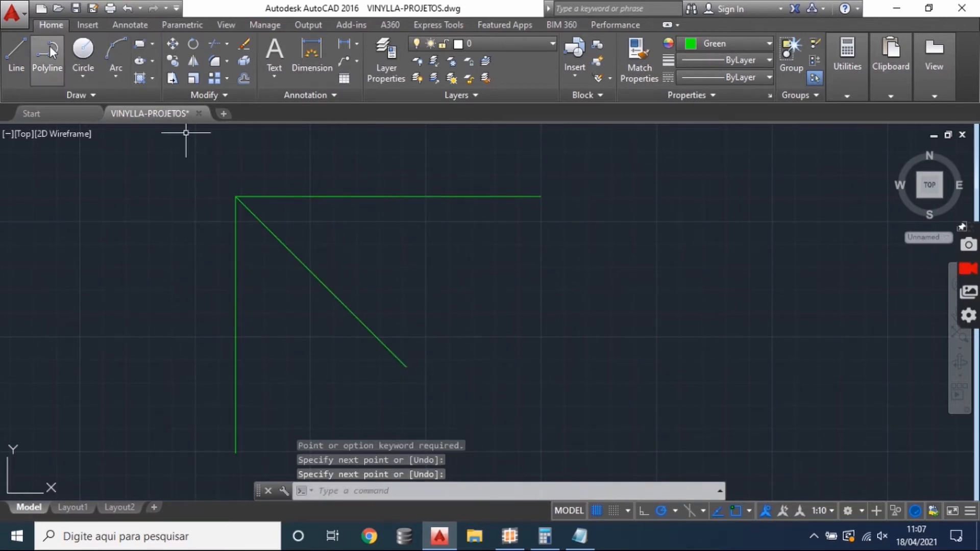
- Draw a parallel 45° line close to each side of the diagonal, starting on the horizontal and vertical frame lines
click(20, 42)
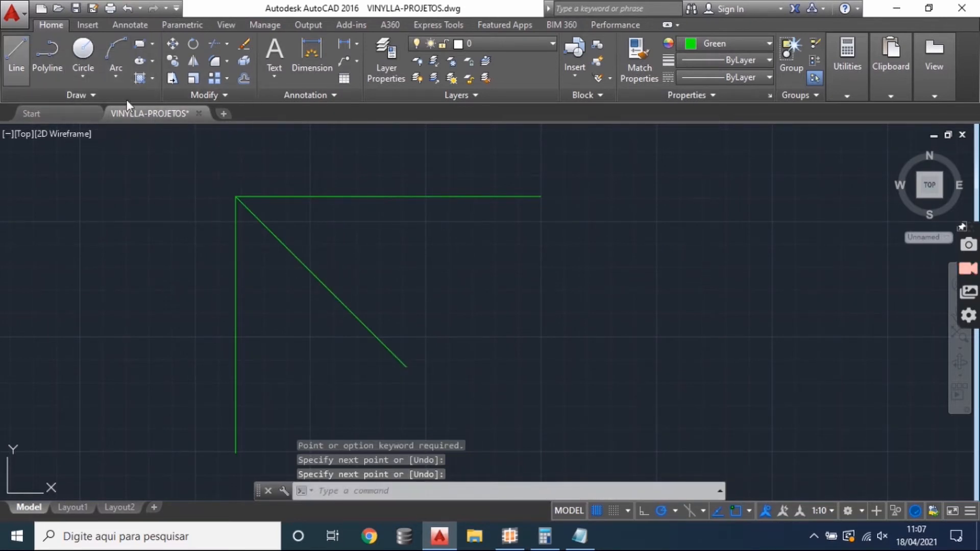
click(247, 195)
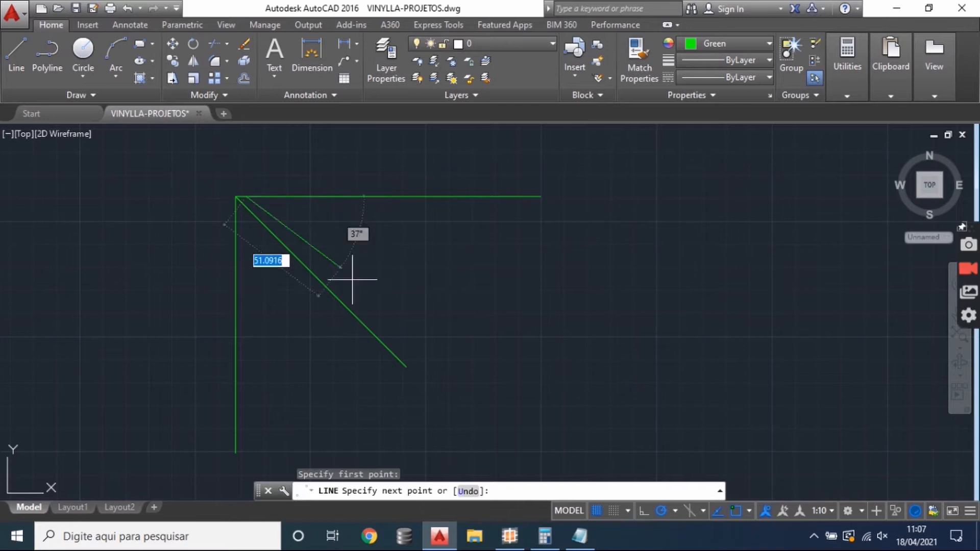
click(414, 355)
key(Return)
key(Return)
click(236, 199)
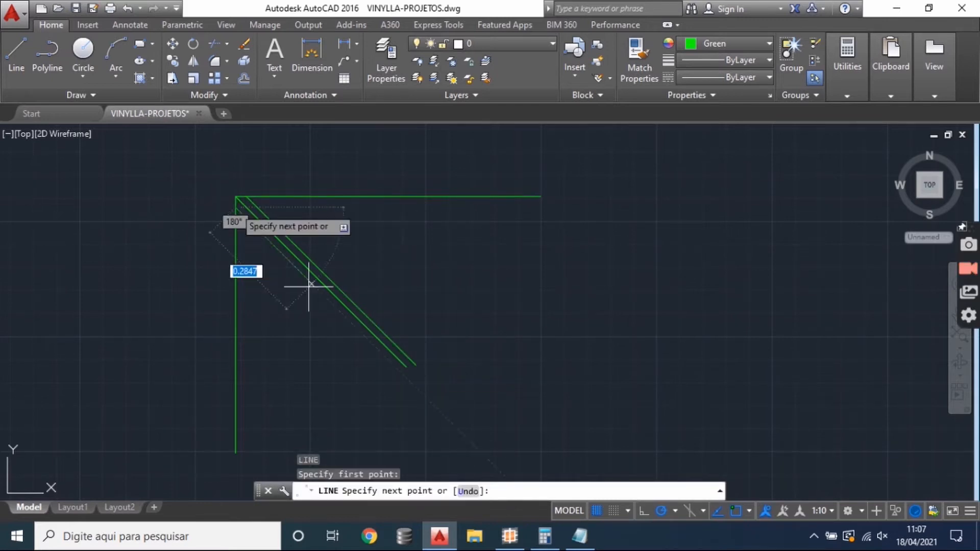
click(404, 374)
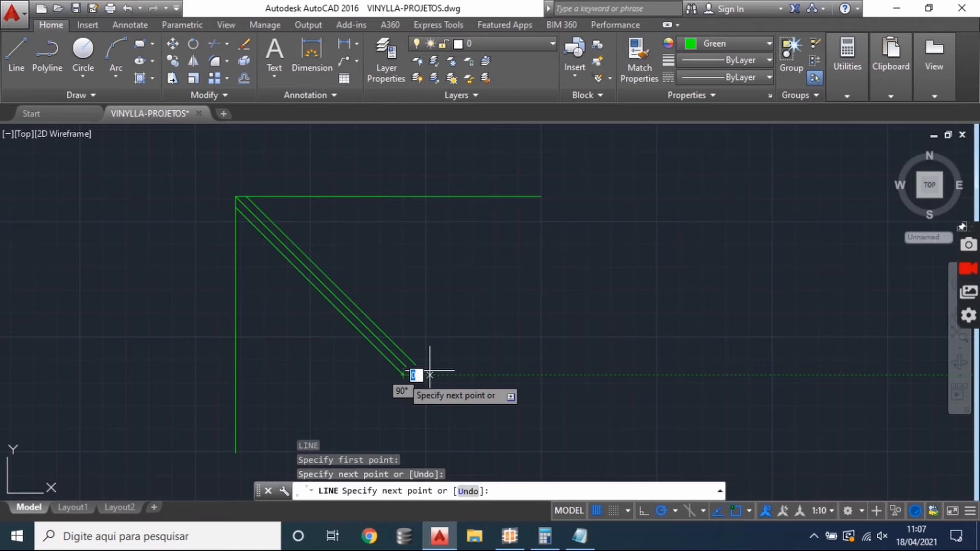
key(Return)
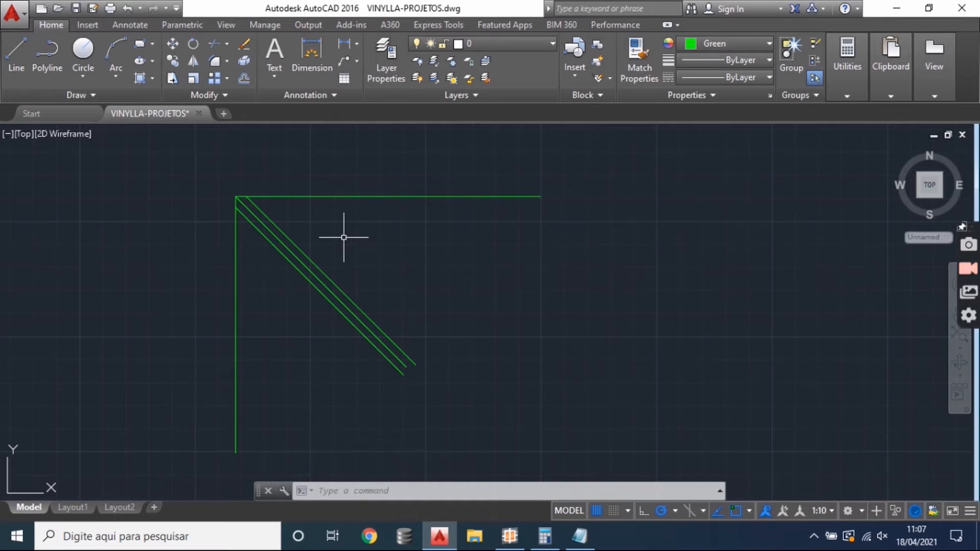
- Mirror the whole corner sketch about a vertical axis beside it, keeping the source lines, to form the opposite frame corner
scroll(354, 279, down, 2)
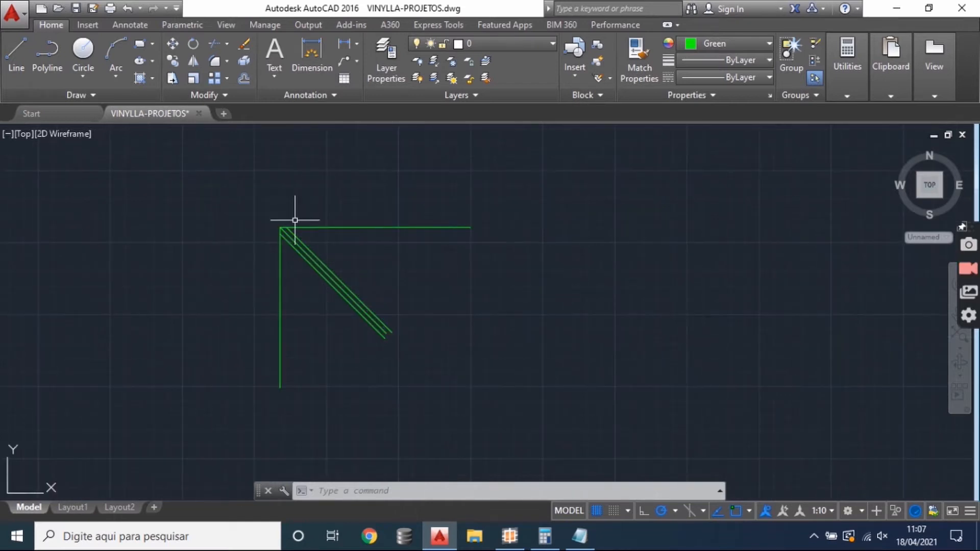
scroll(291, 214, up, 2)
scroll(331, 233, down, 4)
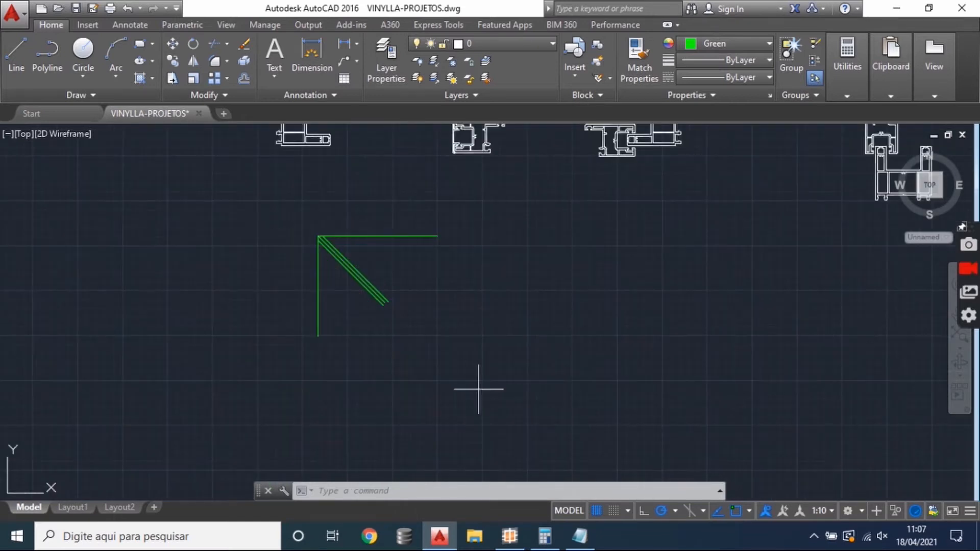
drag(477, 389, 274, 213)
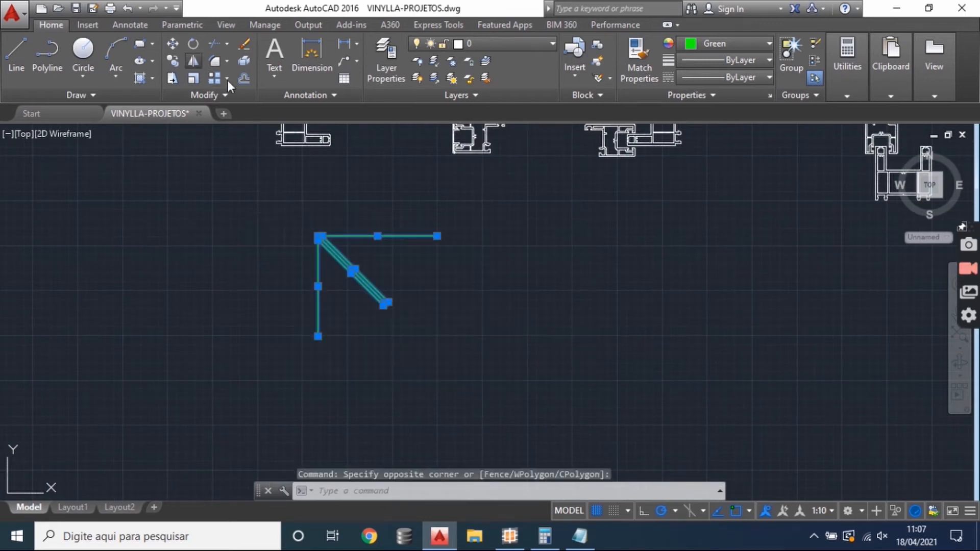
click(192, 61)
click(477, 285)
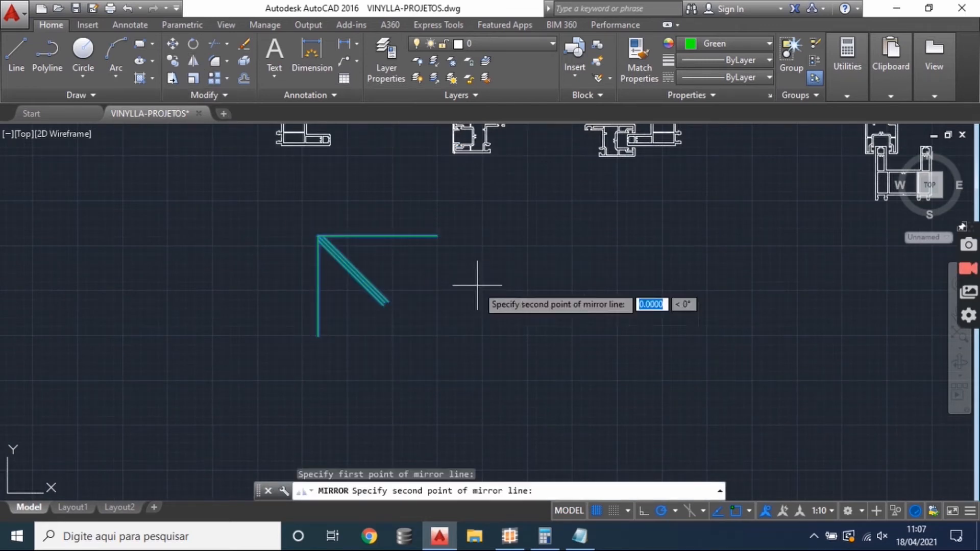
click(483, 350)
key(Return)
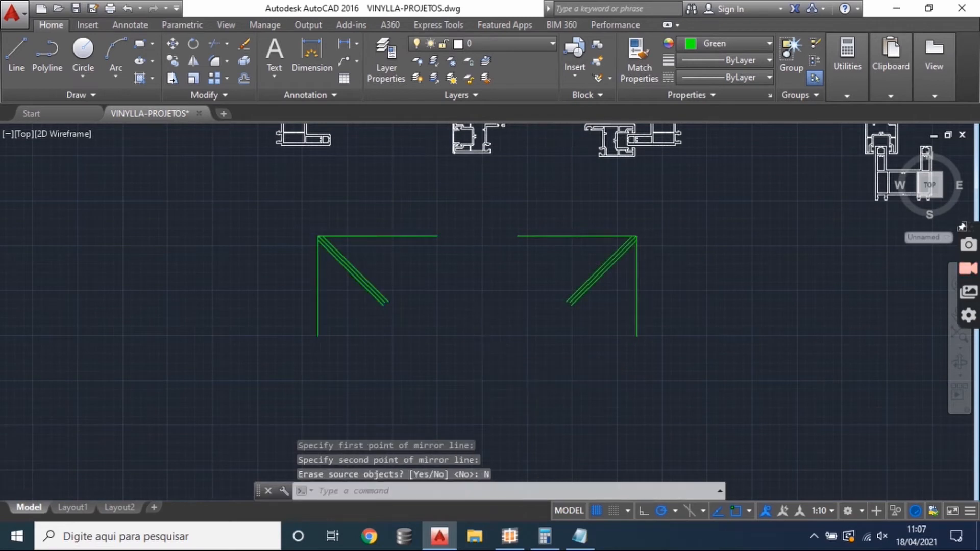
scroll(528, 242, up, 2)
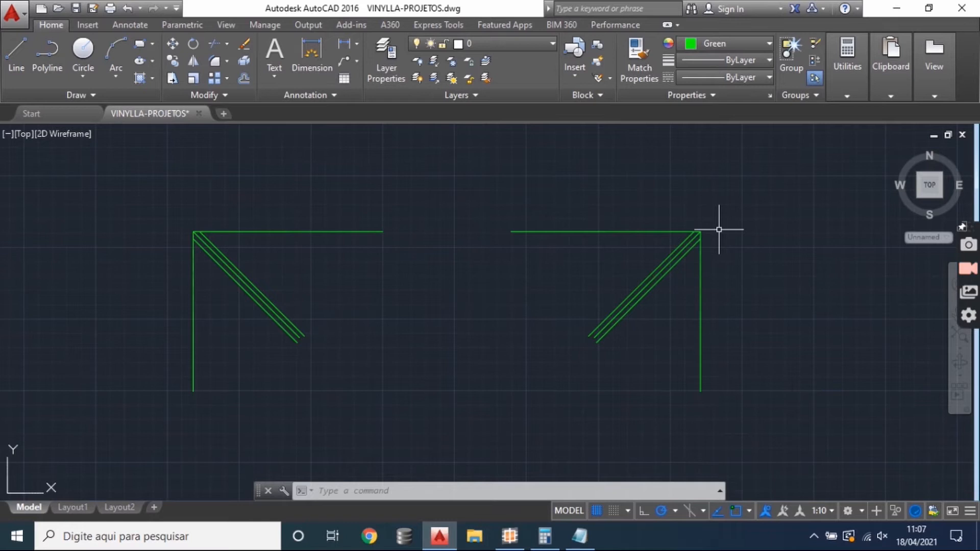
- Switch to SisPVC and review the formulas of the MARCO CORRER L and H pieces in the PVC cutting plan
click(509, 535)
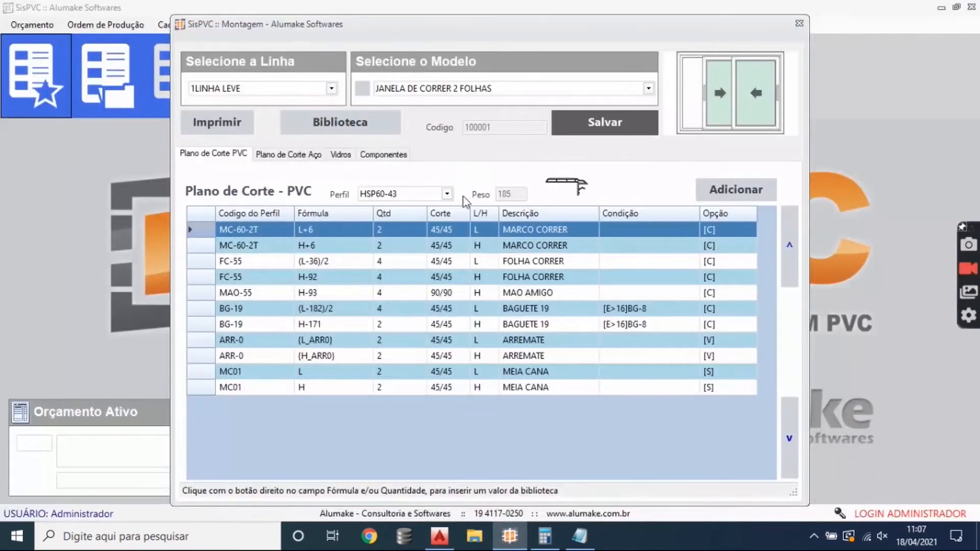
click(313, 244)
click(315, 233)
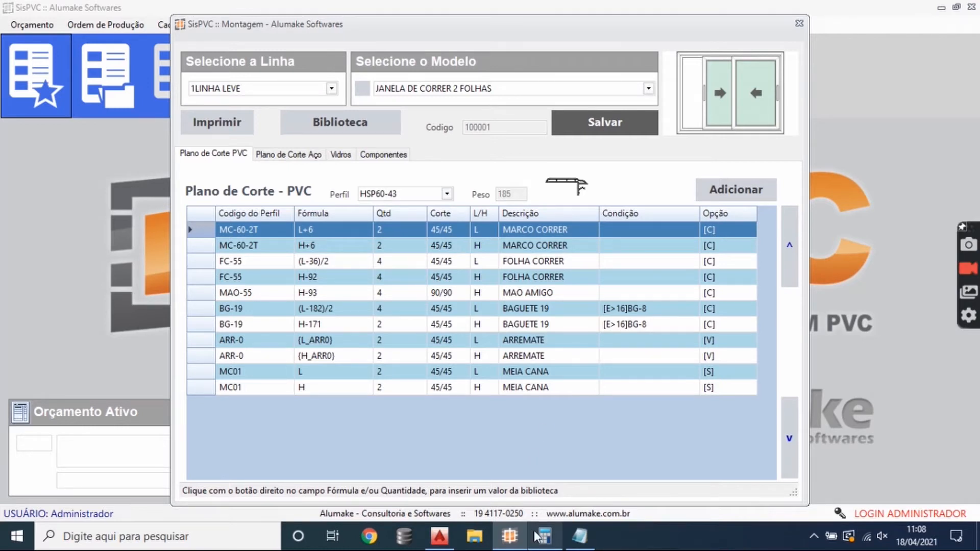
- Switch to AutoCAD and draw a horizontal line from the lowest diagonal's lower end across and beyond the first corner's vertical line
click(447, 542)
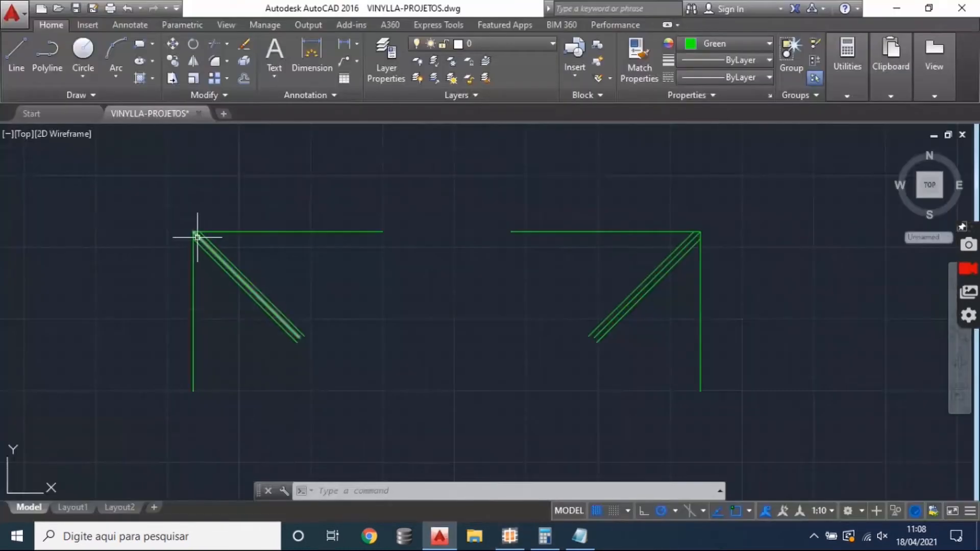
click(16, 56)
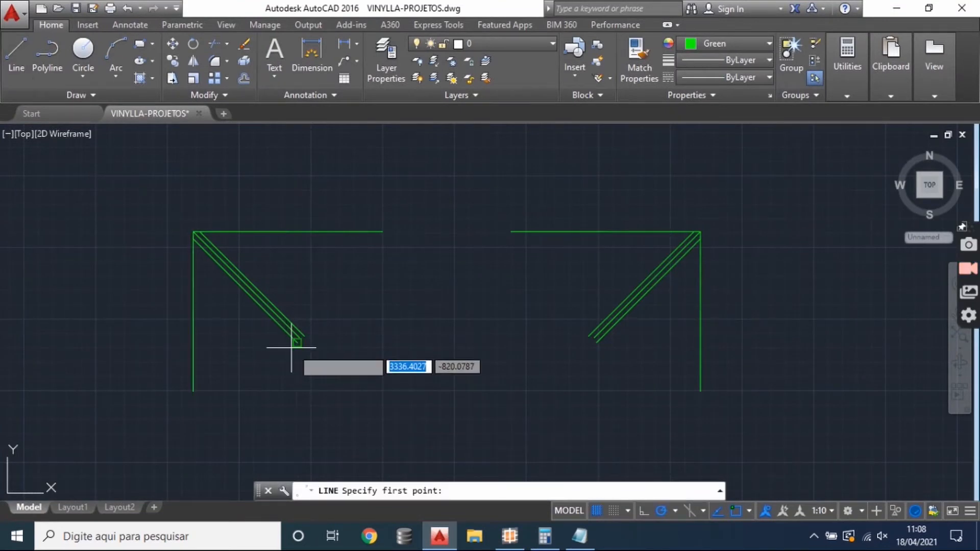
click(296, 342)
click(117, 341)
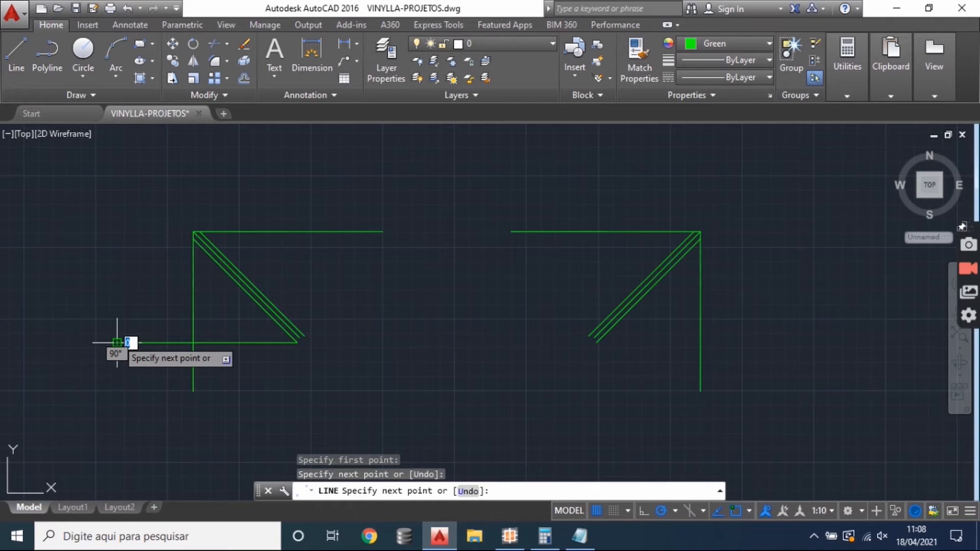
key(Escape)
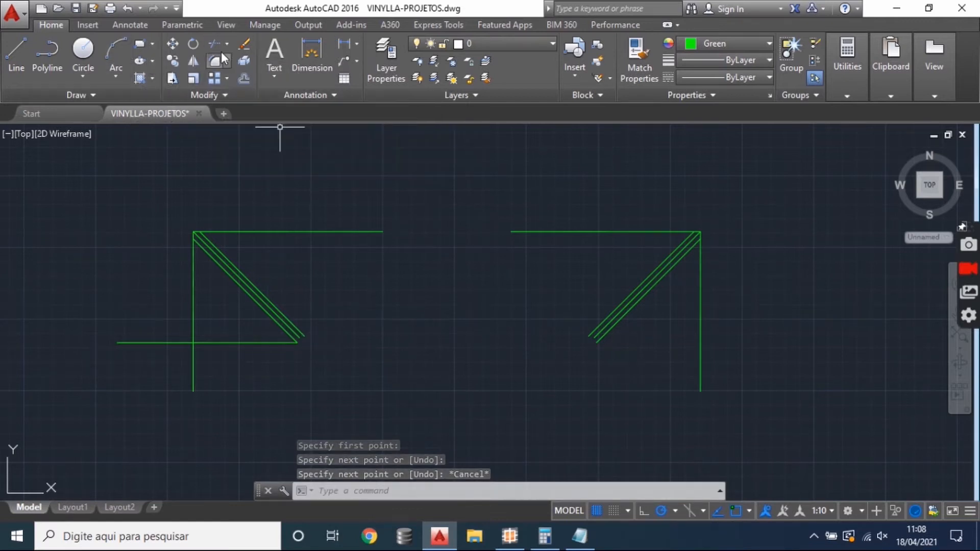
- Add an angular dimension between the new horizontal line and the diagonal, placing its arc outside the vertical line
click(356, 44)
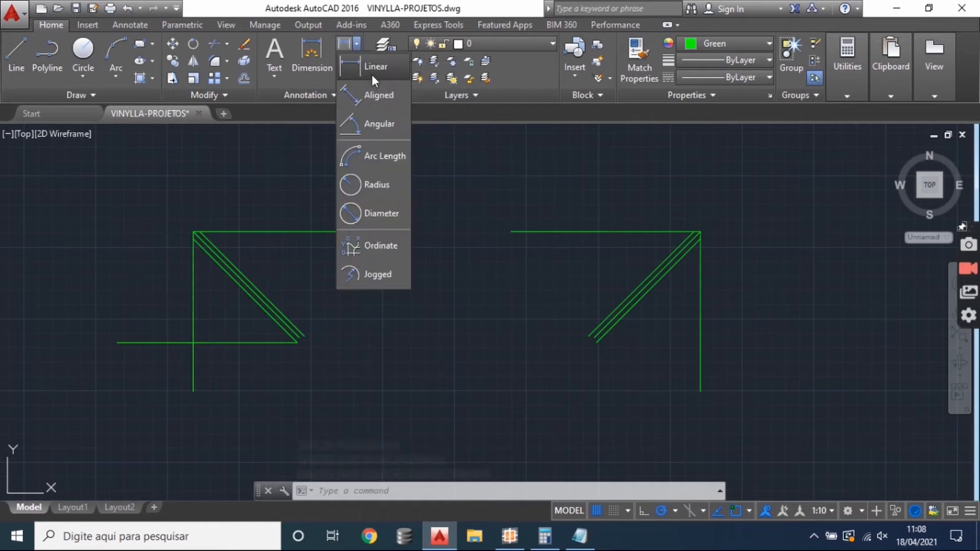
click(368, 122)
click(272, 341)
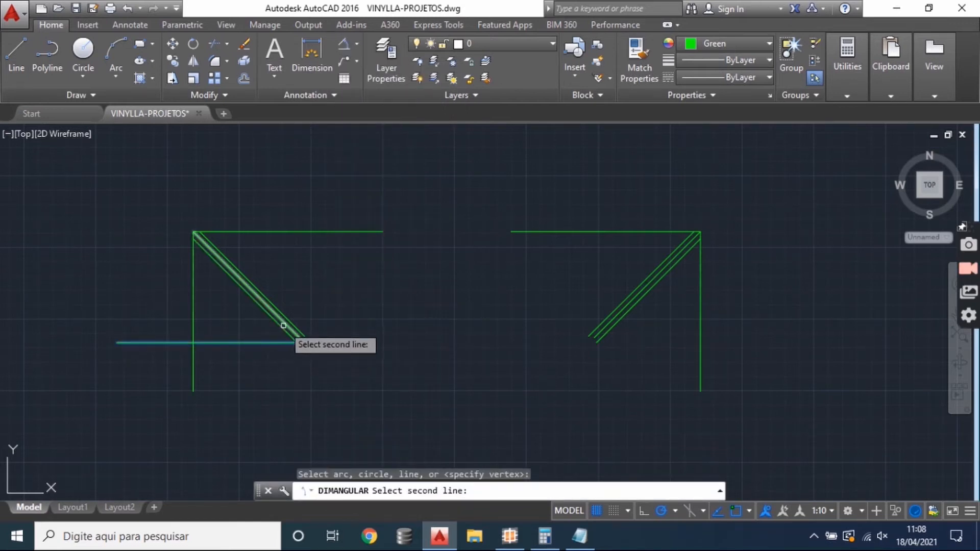
click(284, 324)
click(145, 259)
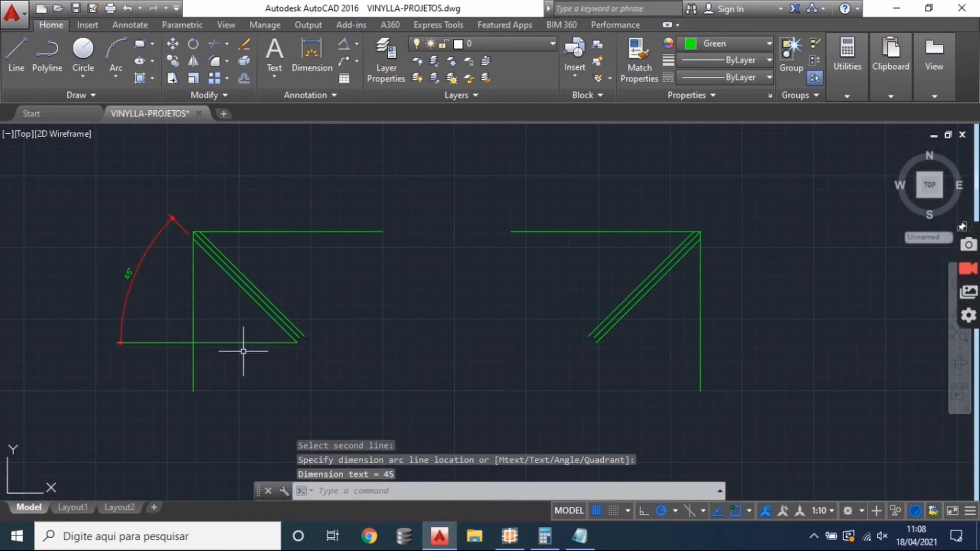
- Add an angular dimension between the vertical frame line and the horizontal line crossing it, with its arc below the crossing
drag(243, 349, 258, 296)
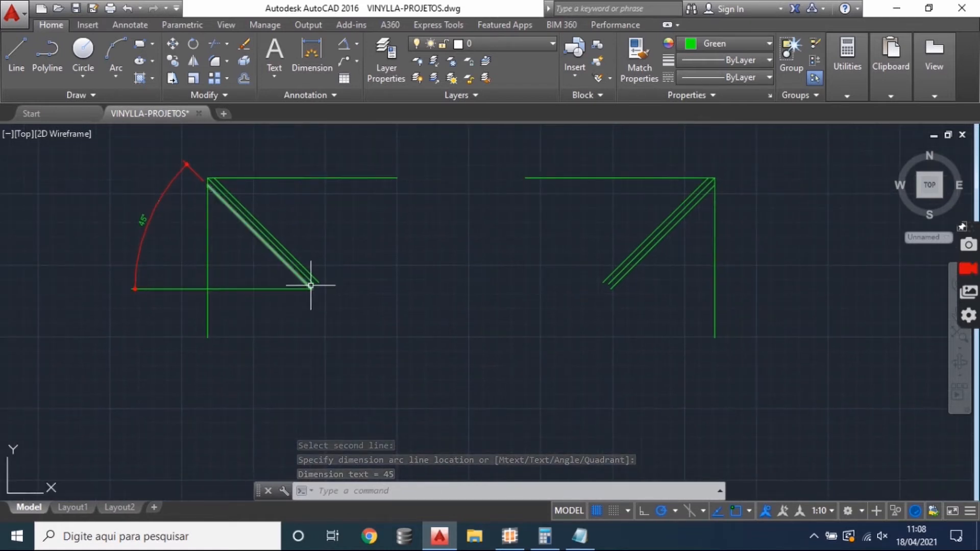
click(345, 47)
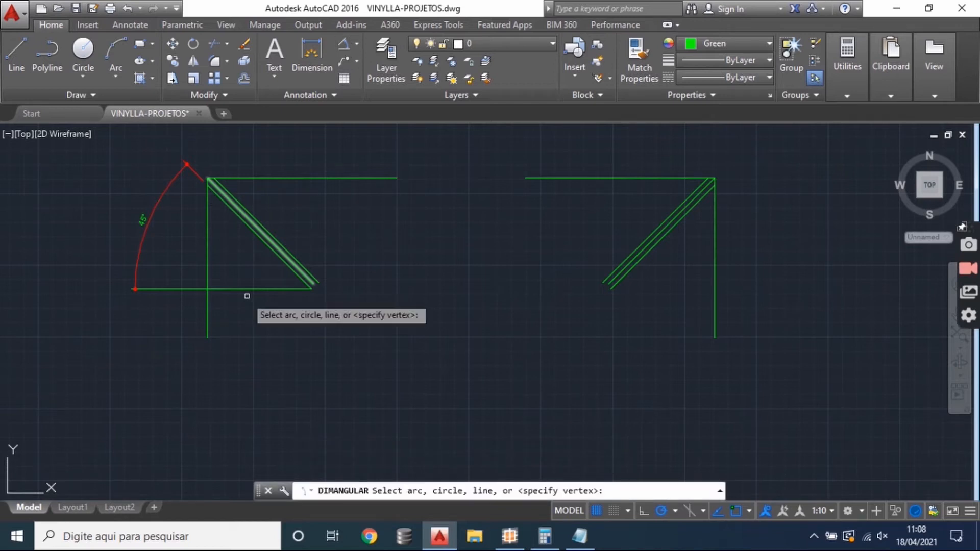
click(208, 305)
click(218, 288)
click(249, 328)
scroll(241, 327, up, 4)
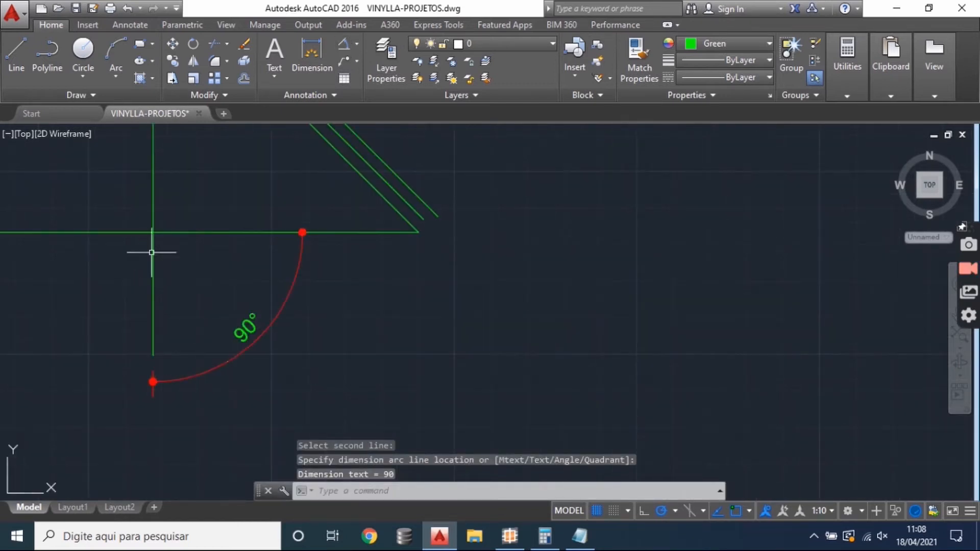
drag(198, 265, 234, 324)
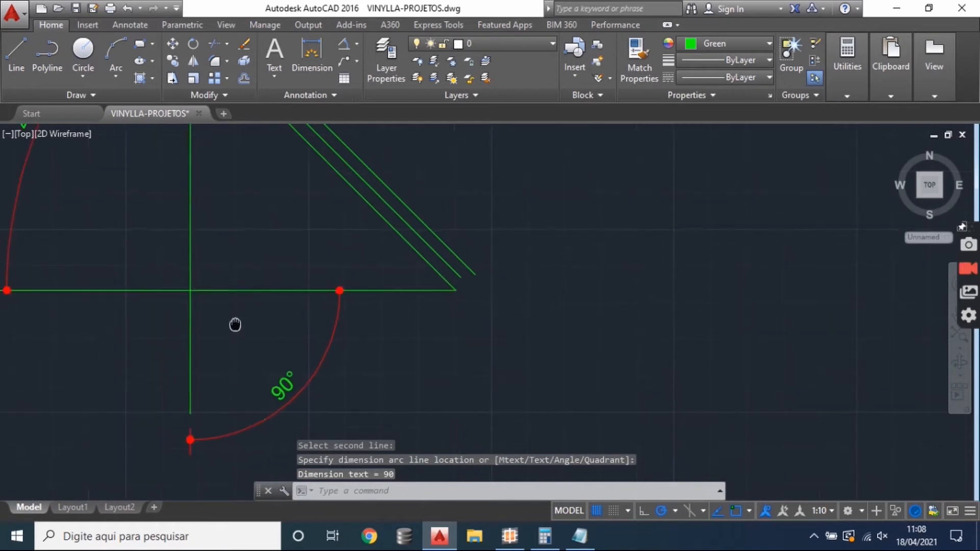
scroll(481, 309, down, 2)
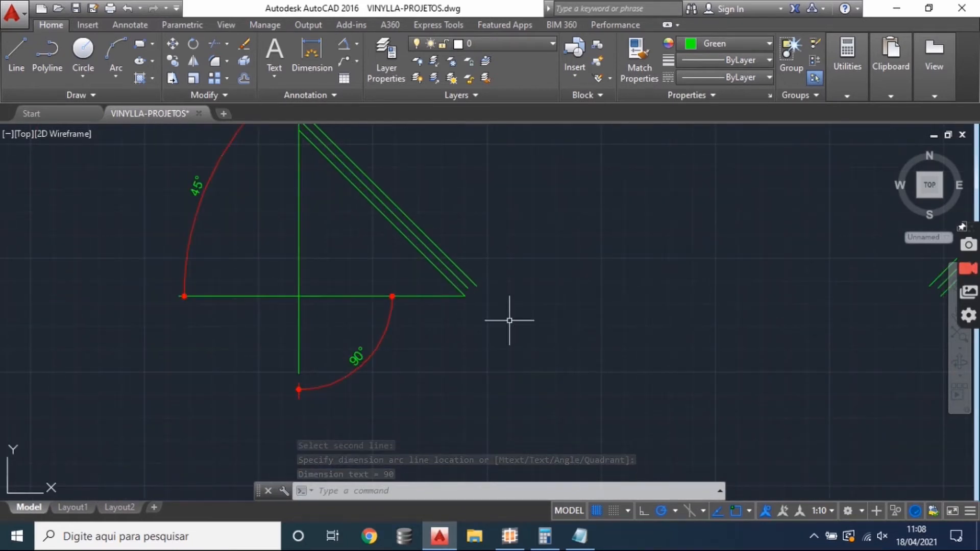
drag(274, 196, 267, 252)
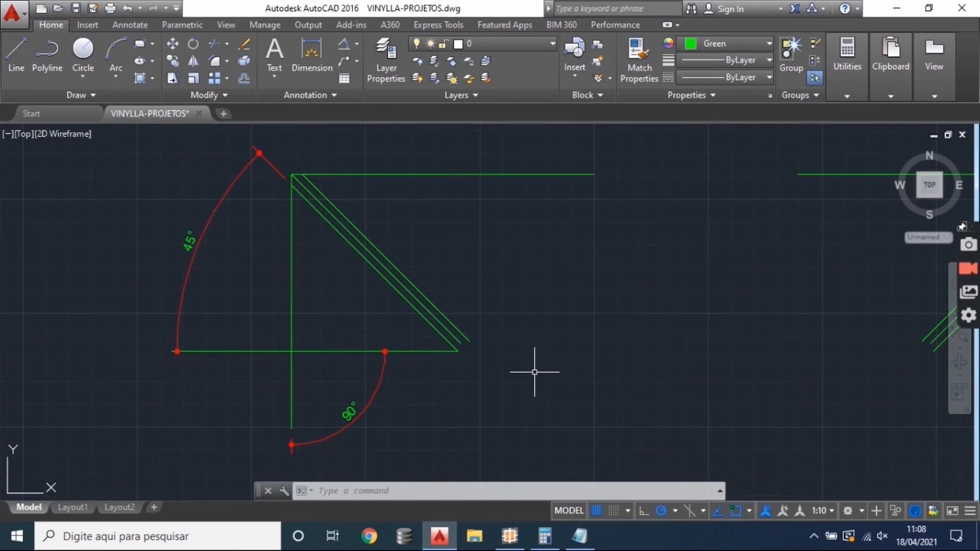
drag(408, 356, 458, 311)
drag(506, 349, 490, 377)
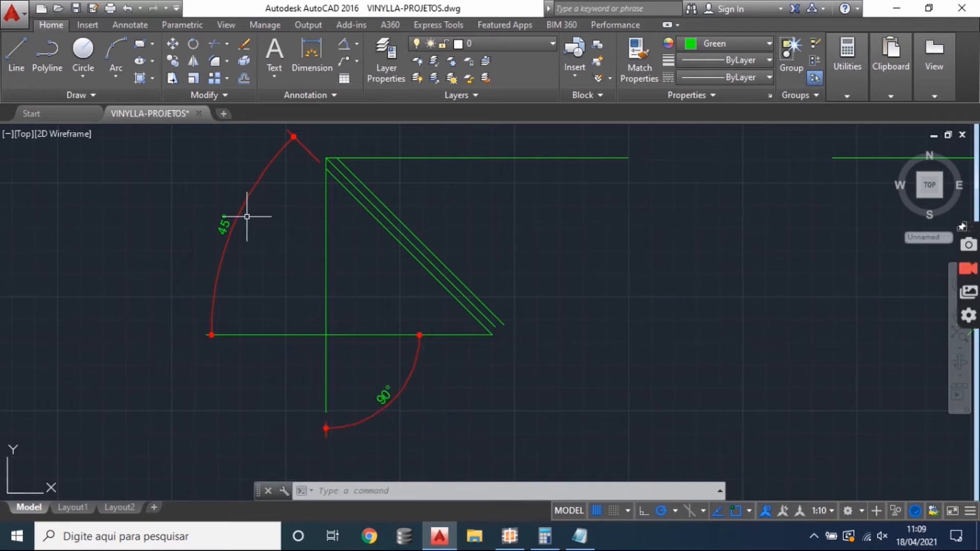
- Switch to SisPVC and compare the L and H rows of the MC-60-2T MARCO CORRER profile in the cutting plan
click(509, 536)
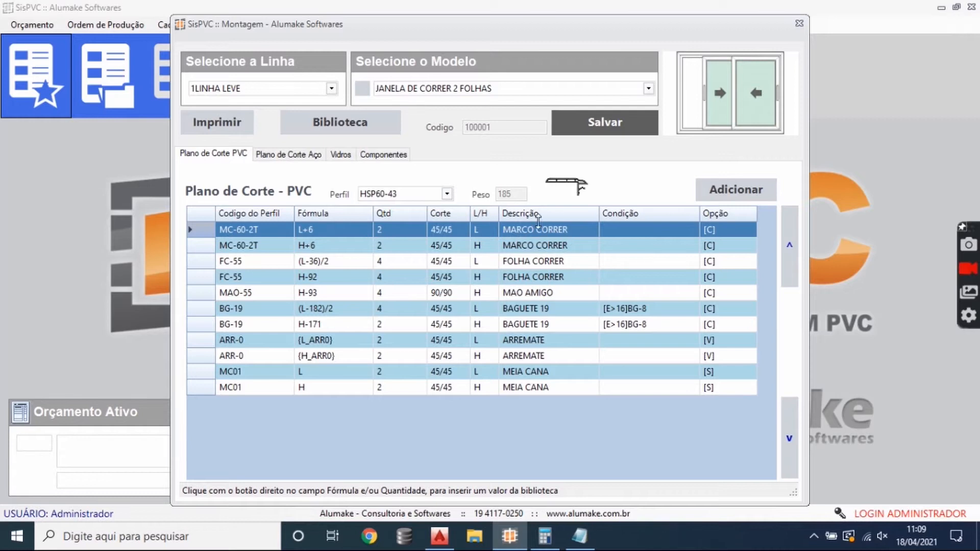
click(577, 230)
click(572, 248)
click(574, 234)
click(265, 248)
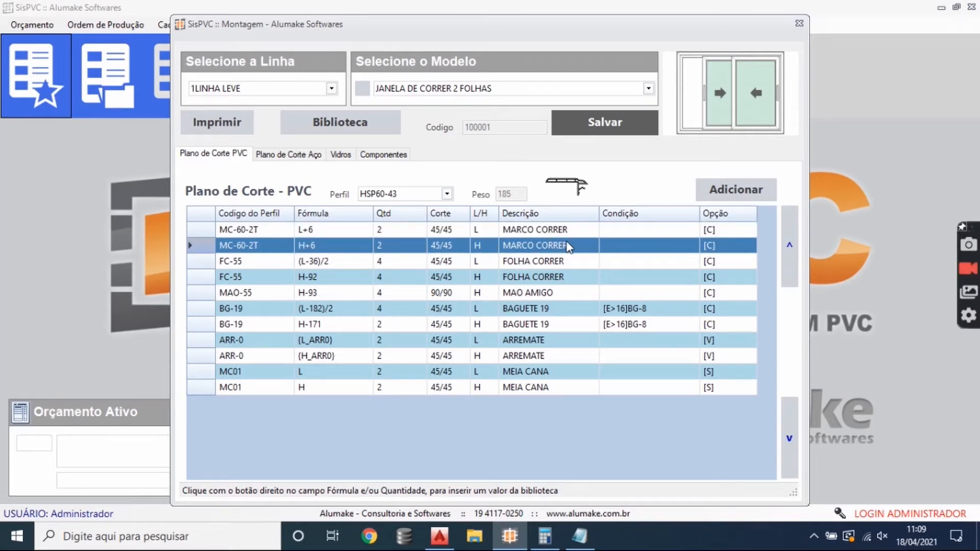
- Select the FC-55 FOLHA CORRER row for L, switch to AutoCAD and delete the green corner sketches with their angular dimensions
click(278, 266)
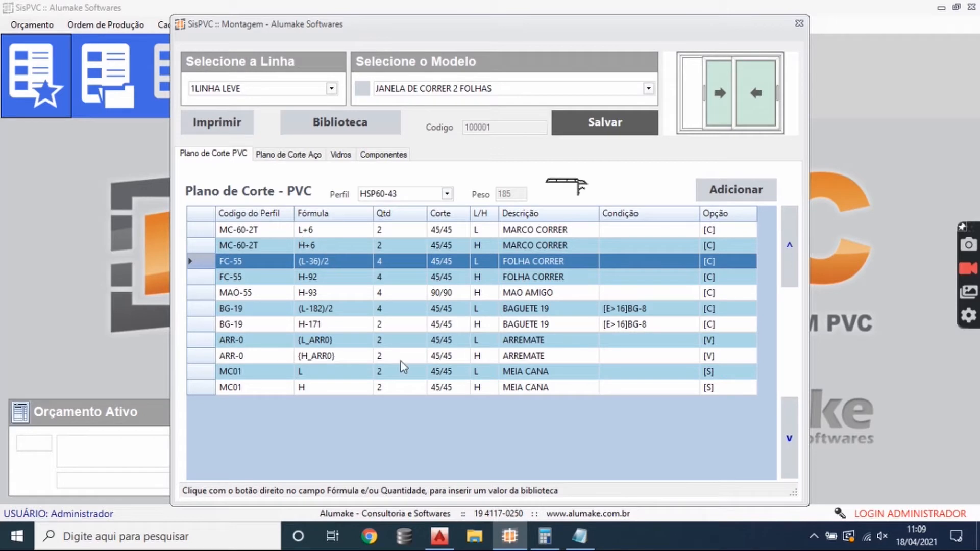
click(439, 536)
scroll(400, 295, down, 3)
click(737, 406)
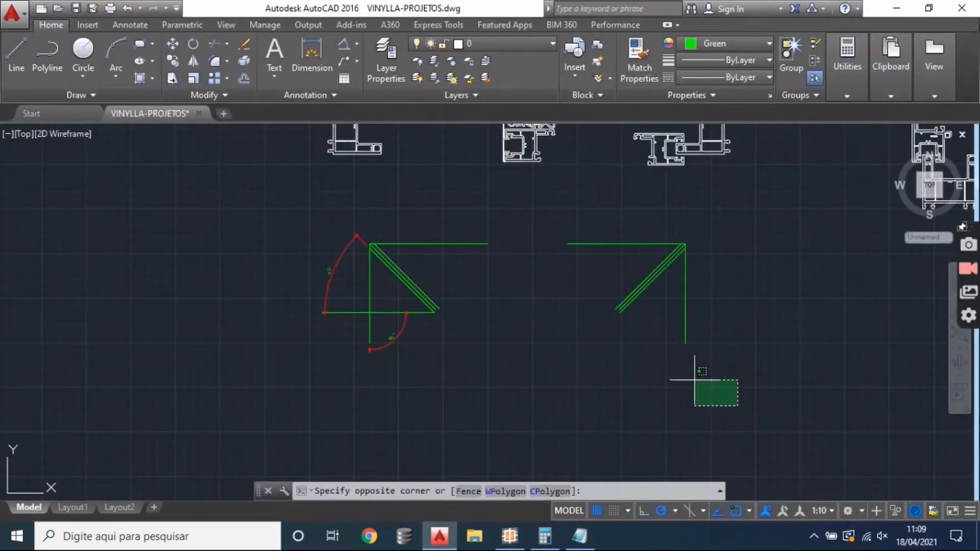
click(208, 212)
key(Delete)
- Add a linear dimension between the outer edges of the left and right frame profiles, placed below the horizontal section
drag(409, 253, 325, 350)
scroll(408, 299, up, 2)
click(357, 45)
click(366, 64)
scroll(124, 297, up, 4)
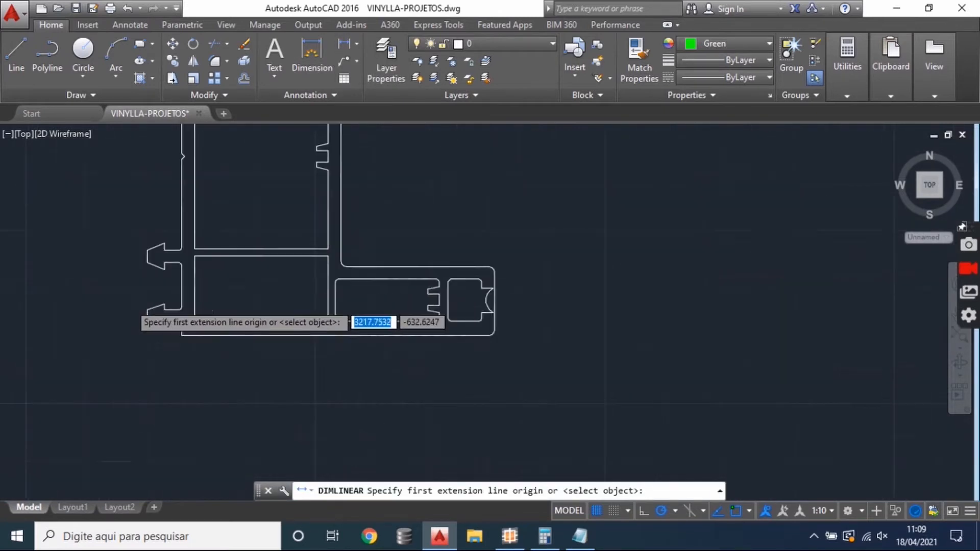
click(157, 329)
scroll(113, 308, down, 2)
drag(384, 319, 6, 320)
scroll(401, 358, down, 2)
drag(648, 357, 302, 330)
scroll(572, 346, up, 5)
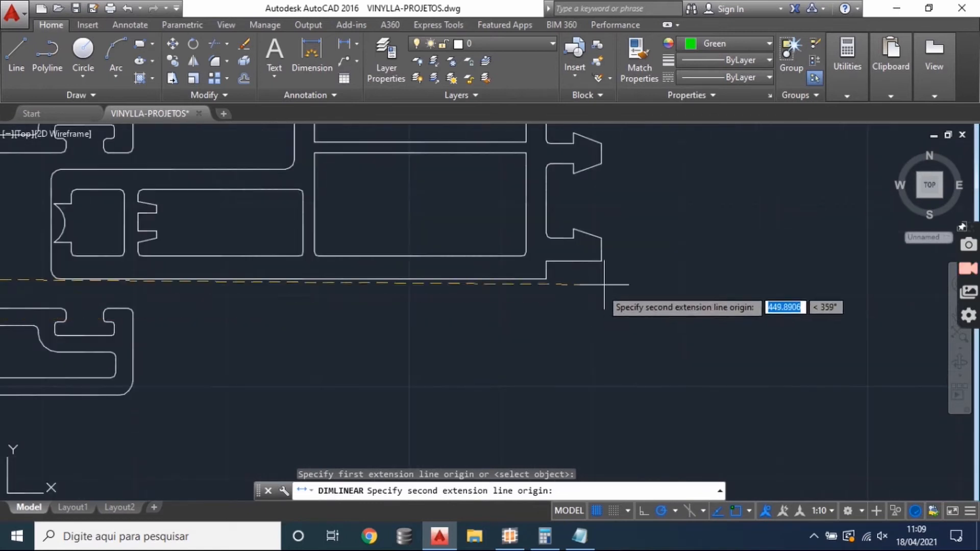
click(602, 258)
scroll(581, 285, down, 5)
scroll(560, 328, up, 6)
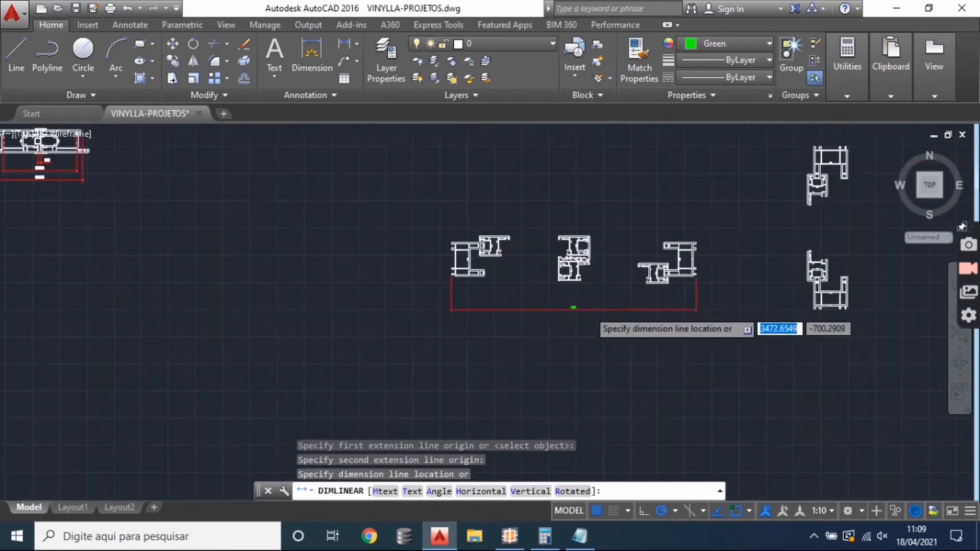
click(586, 301)
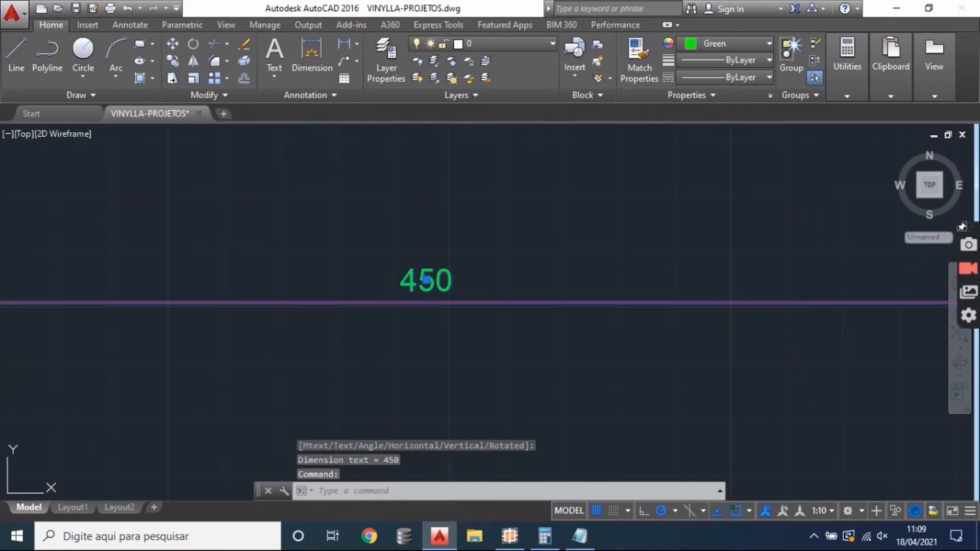
- Edit the overall width dimension's text to read "L = 450"
double_click(458, 305)
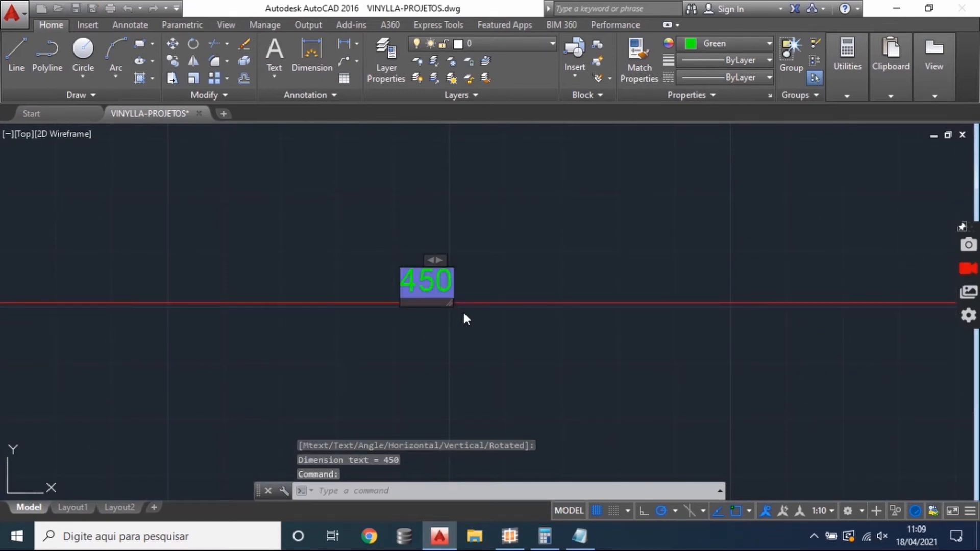
text(L =)
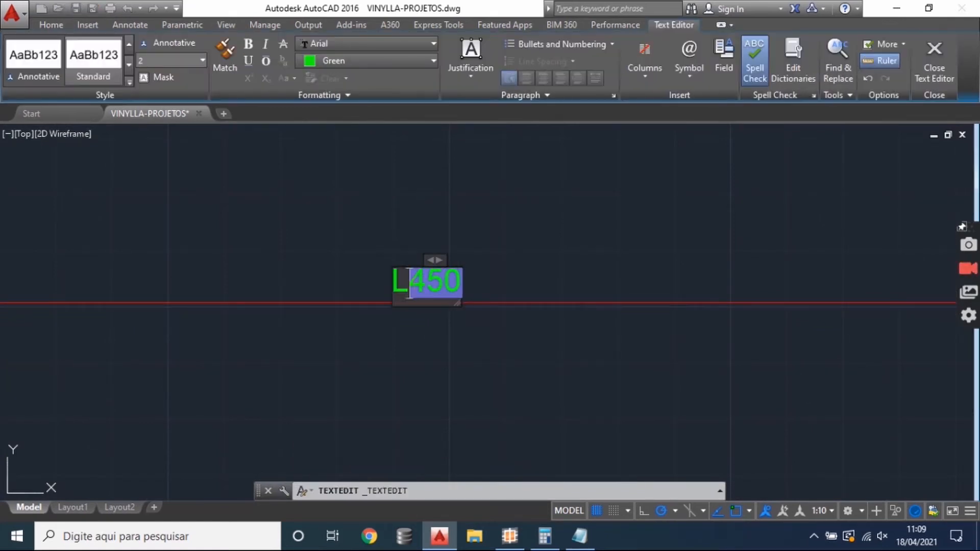
click(459, 350)
scroll(466, 333, down, 6)
scroll(460, 382, up, 2)
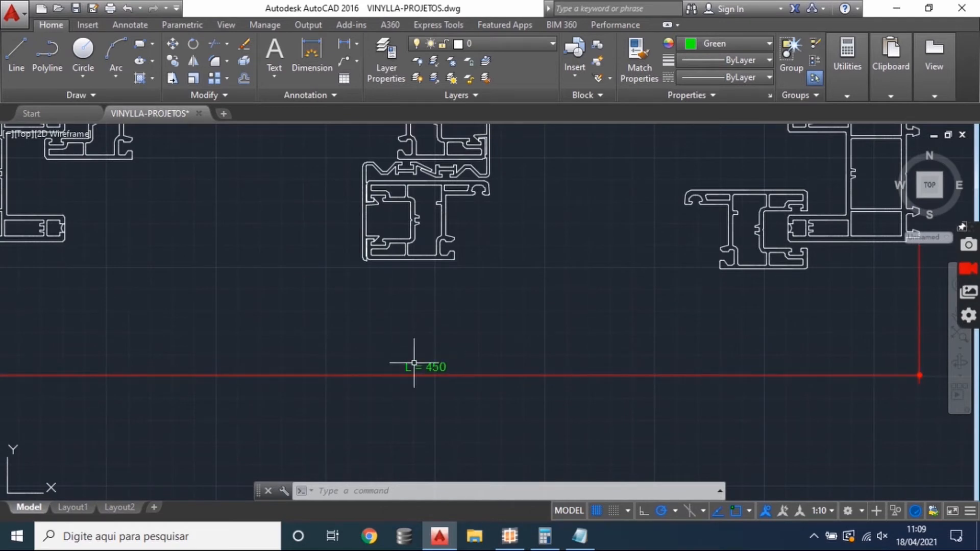
scroll(421, 373, down, 2)
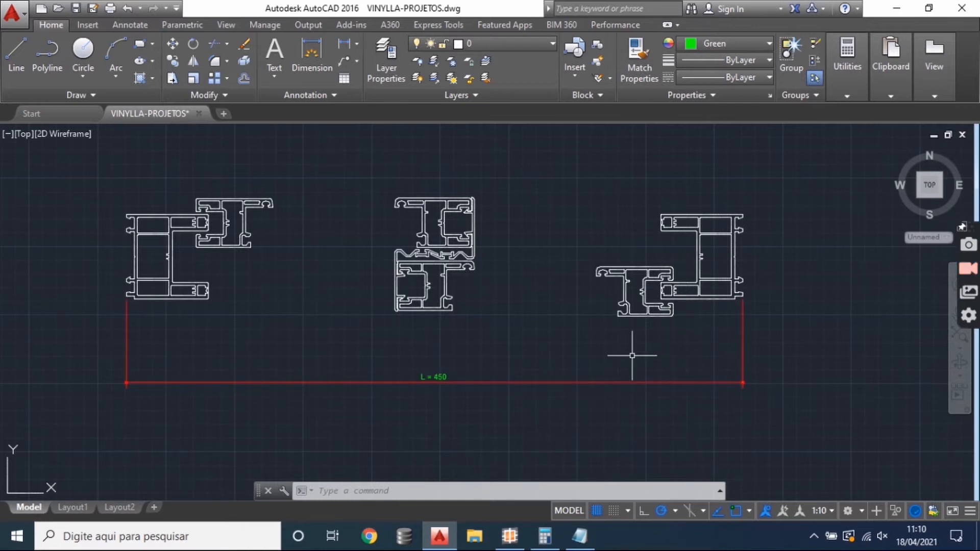
- Add a linear dimension across the upper sash, from the left sash profile's outer edge to the central sash profile's outer edge, placed above the section
click(341, 44)
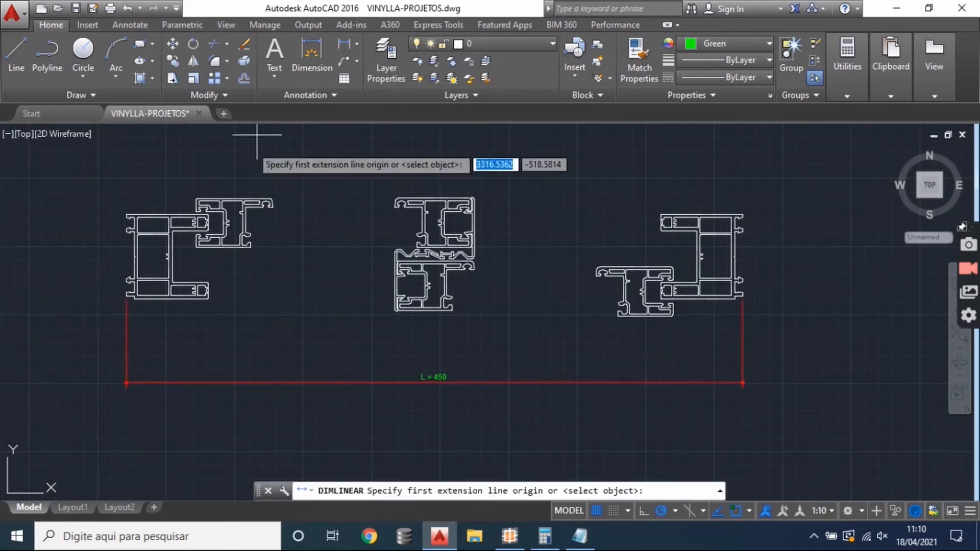
scroll(163, 212, up, 3)
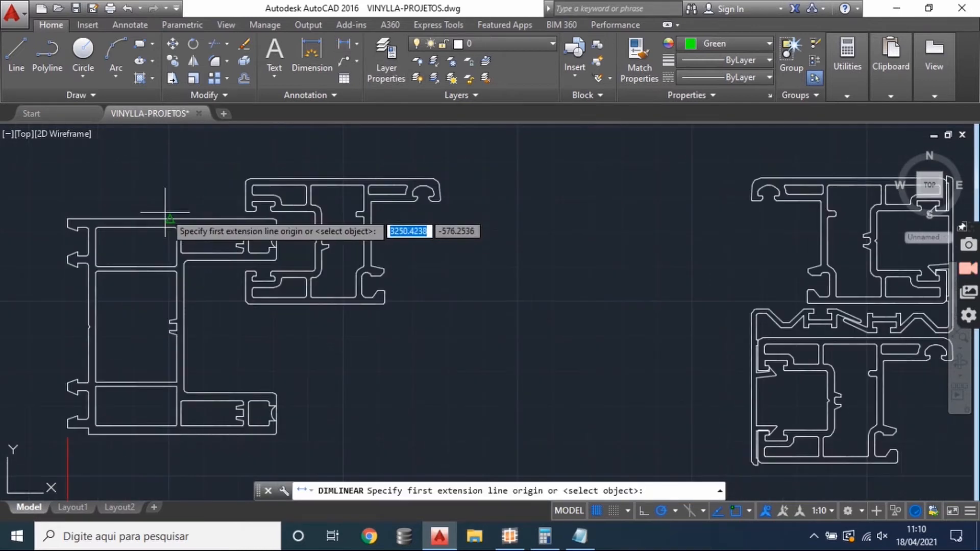
scroll(245, 197, up, 2)
click(238, 199)
scroll(255, 230, down, 5)
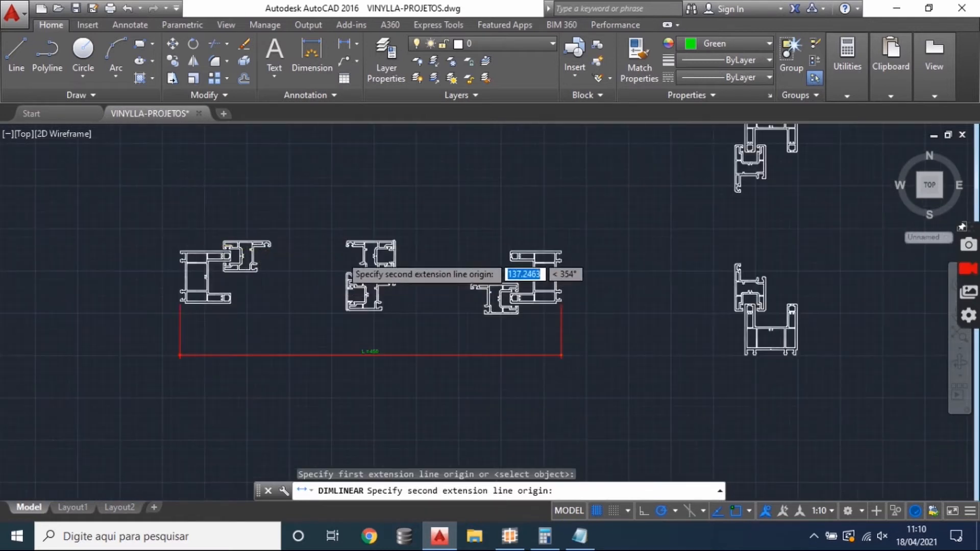
scroll(466, 219, up, 5)
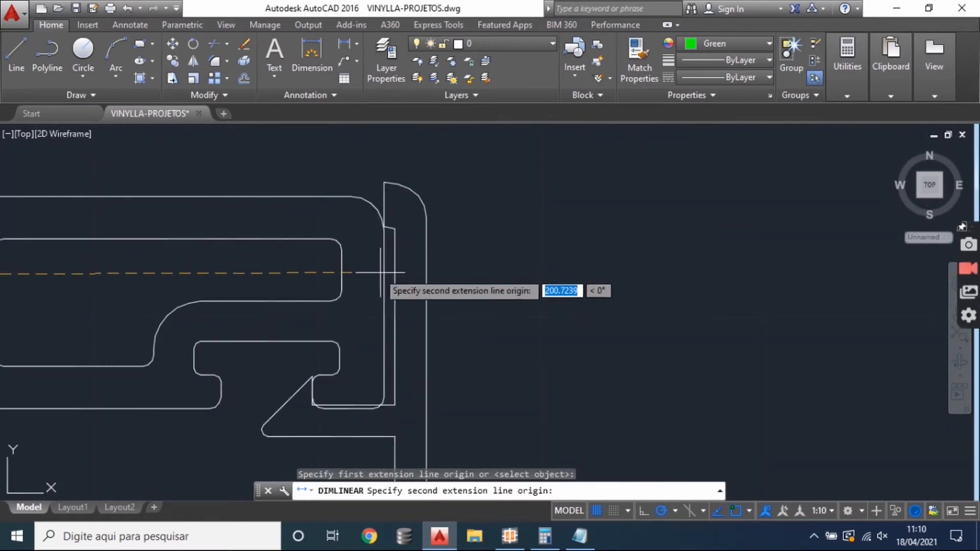
click(388, 274)
scroll(389, 276, down, 6)
scroll(376, 306, up, 2)
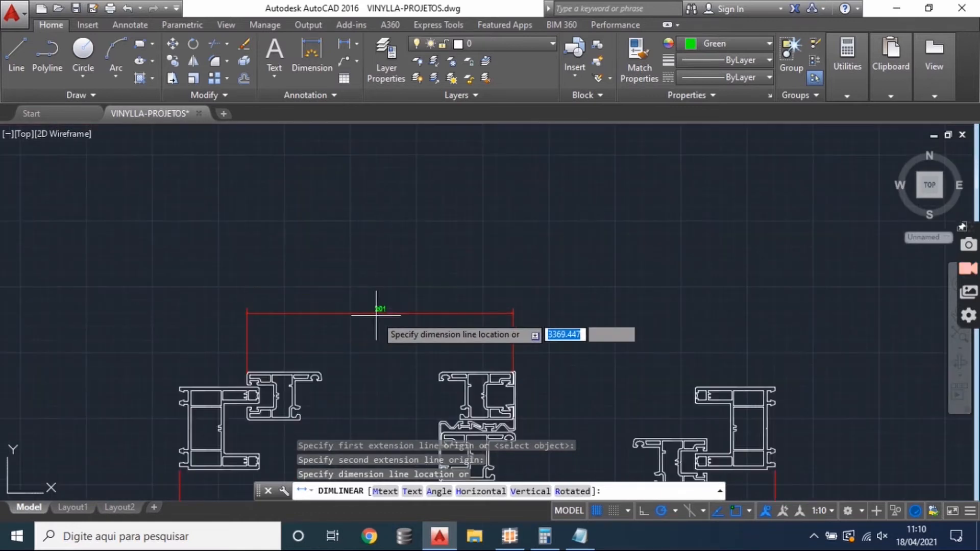
click(351, 343)
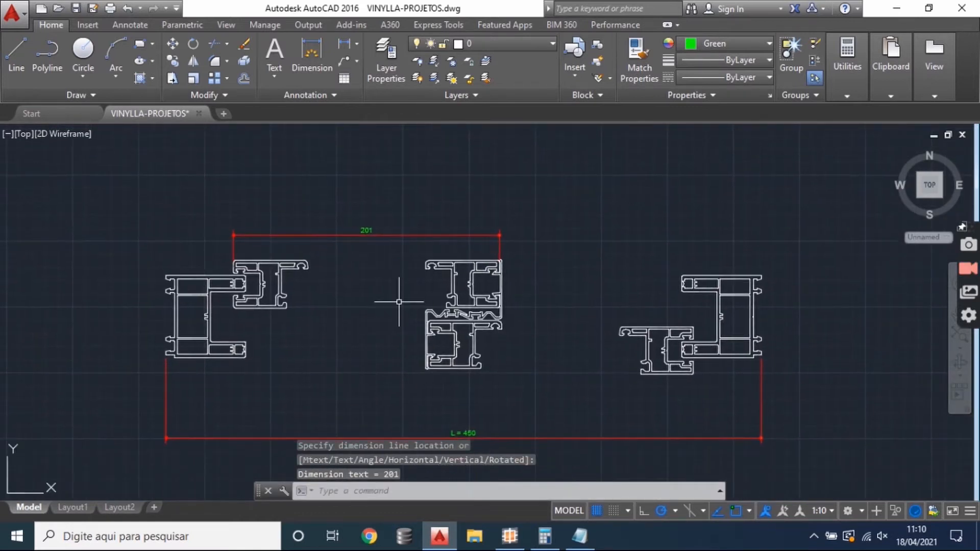
- Dimension the overlap between the left frame's tip and the sash profile's outer edge, placing it above the sash width dimension
scroll(383, 274, up, 1)
scroll(347, 262, up, 2)
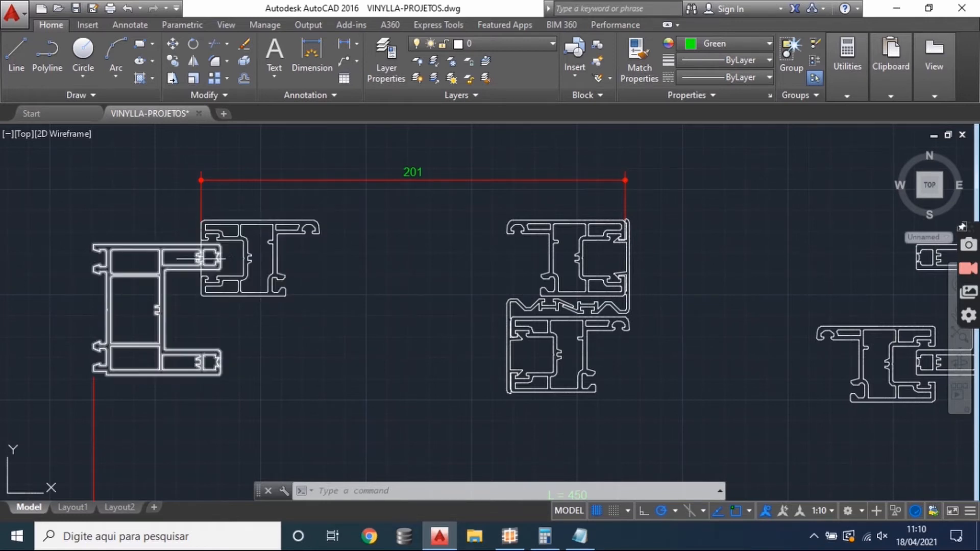
scroll(208, 257, up, 4)
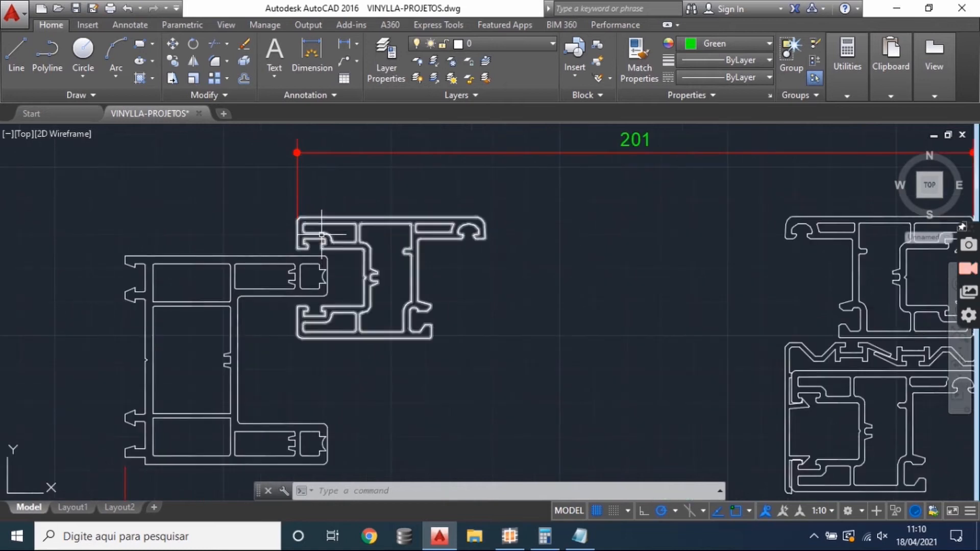
scroll(347, 280, up, 2)
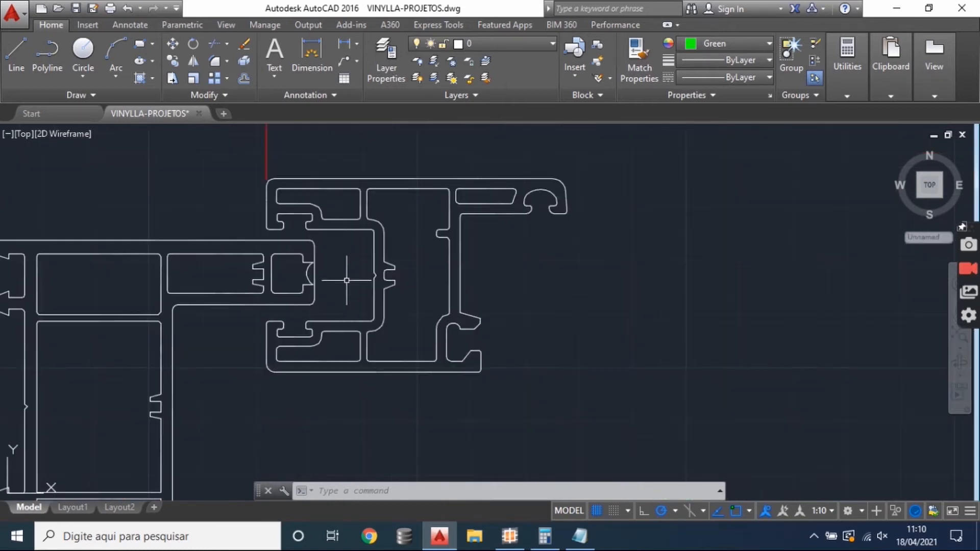
click(352, 44)
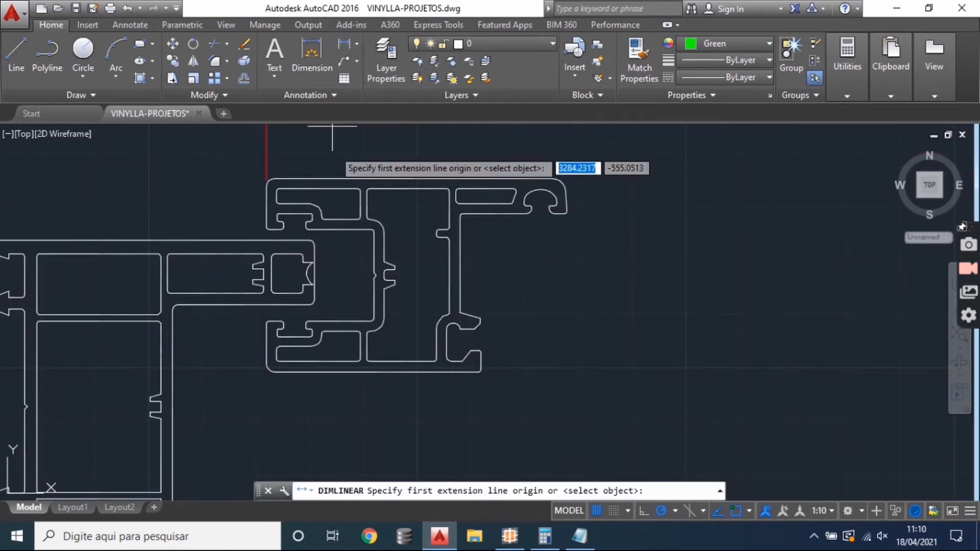
scroll(311, 248, up, 3)
click(311, 249)
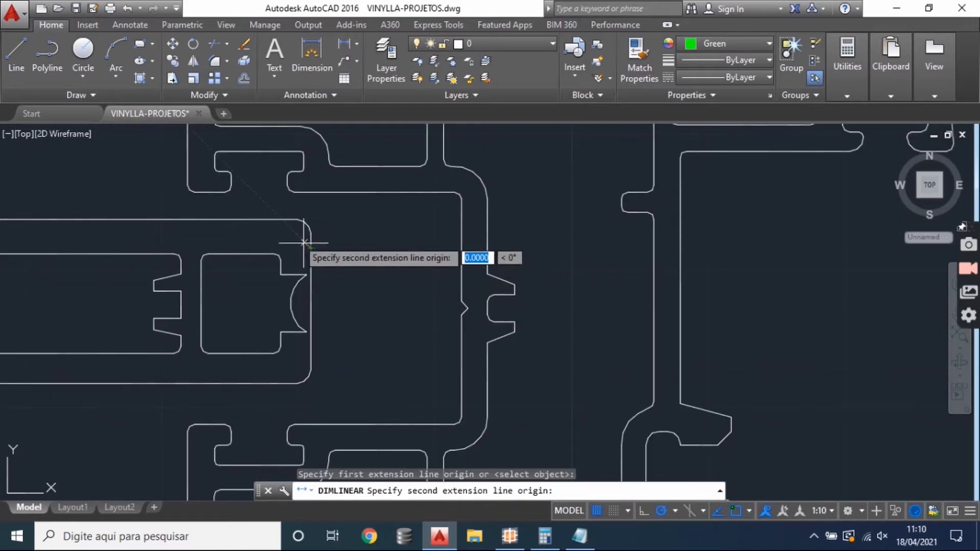
click(189, 165)
scroll(296, 246, down, 5)
drag(314, 246, 301, 345)
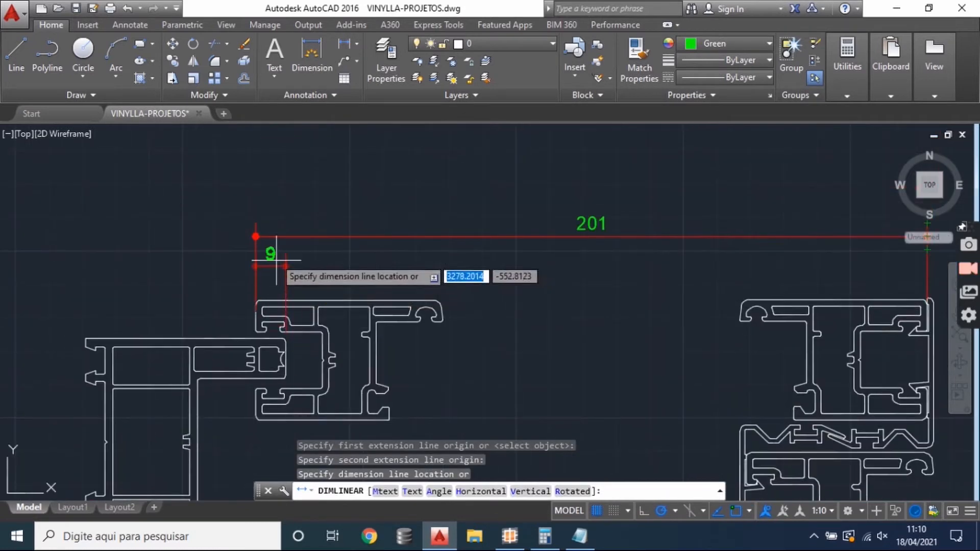
click(270, 199)
drag(341, 246, 352, 216)
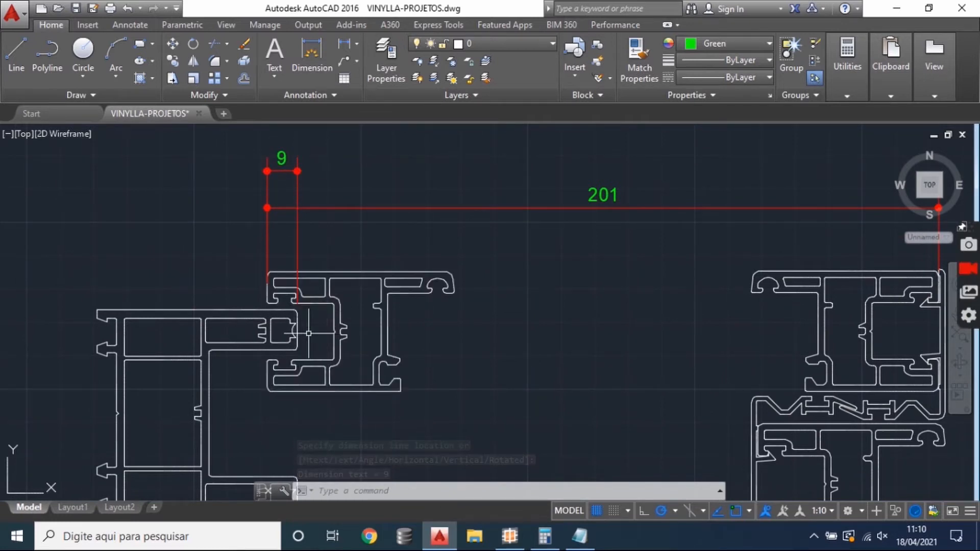
- Dimension the gap between the left frame's tip and the inner wall of the sash channel, and delete that dimension
drag(308, 333, 329, 282)
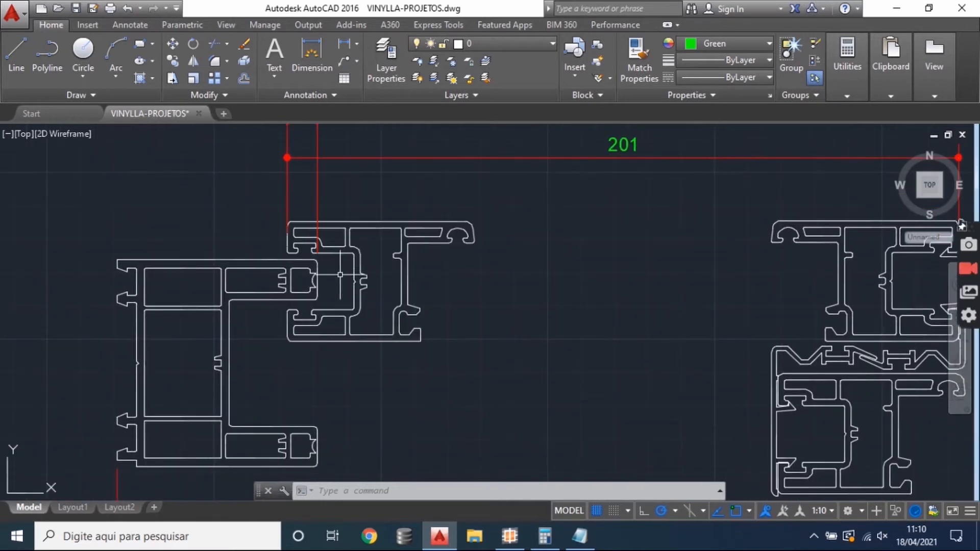
click(312, 56)
scroll(315, 321, up, 2)
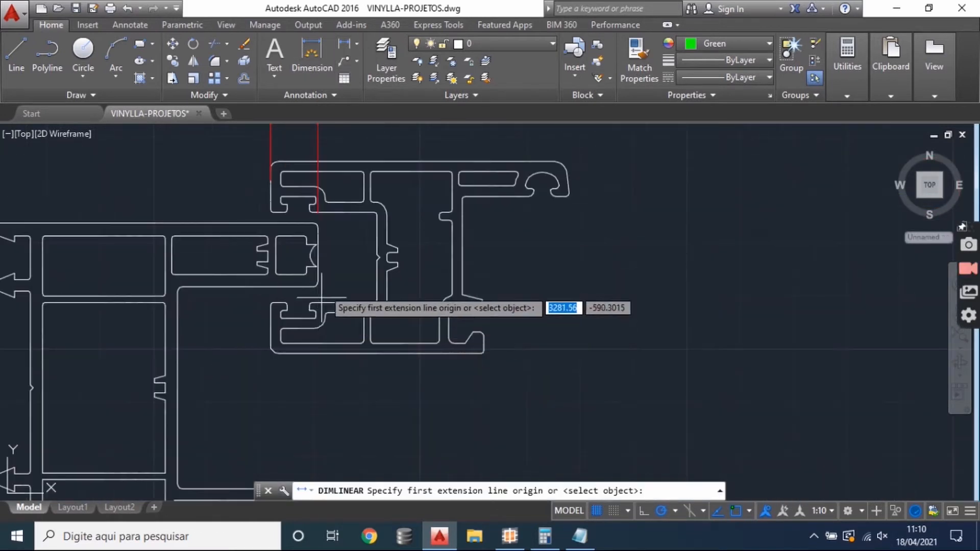
click(317, 280)
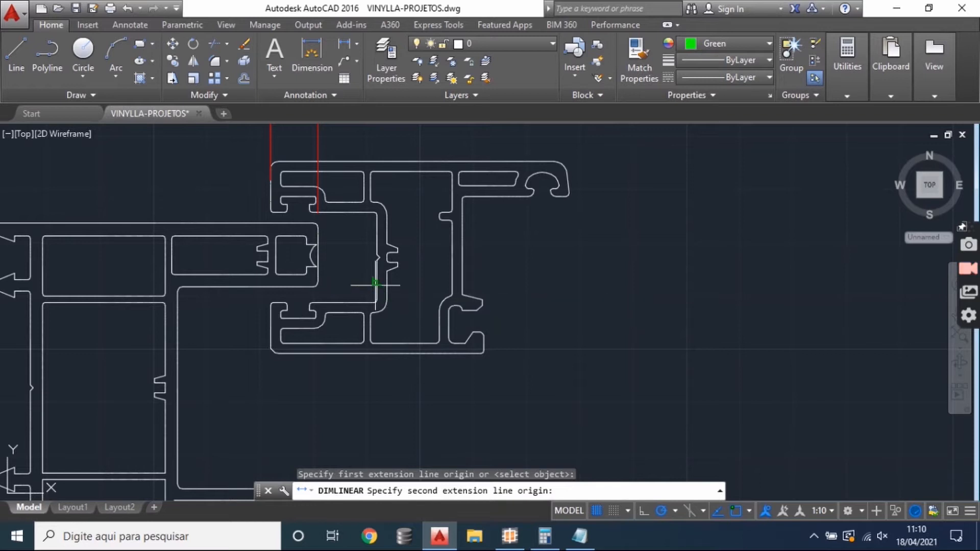
click(377, 280)
click(394, 404)
click(356, 391)
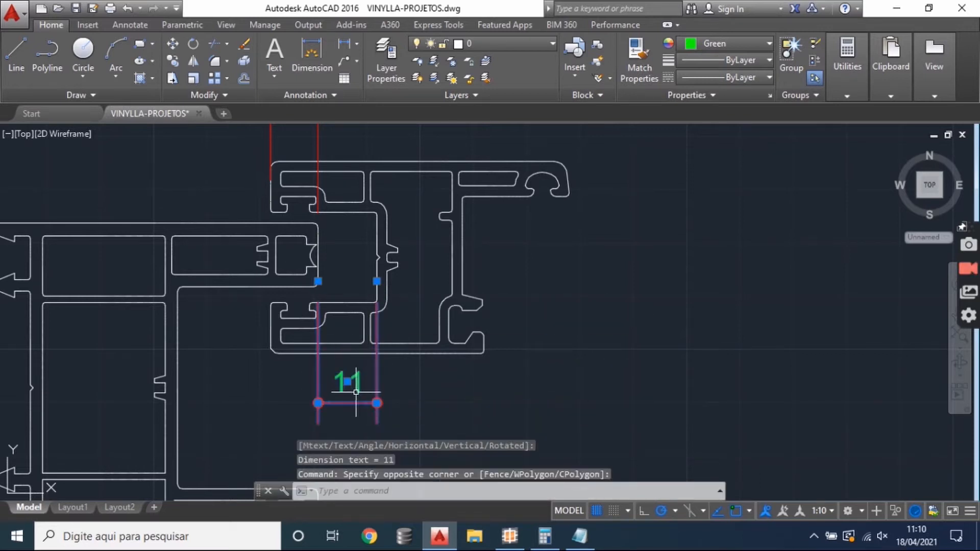
key(Delete)
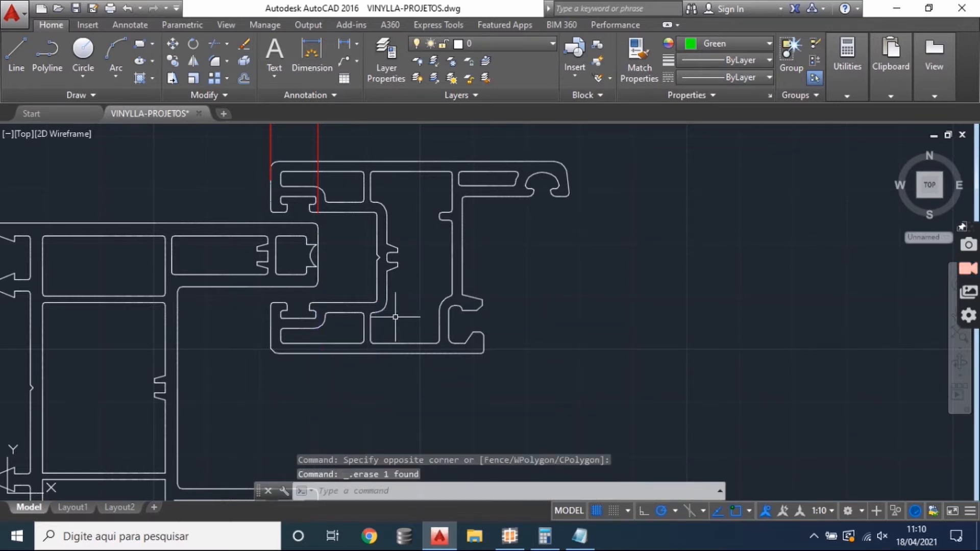
- Examine how the left sash profile overlaps the frame, along with the overlap and sash width dimensions
scroll(395, 317, down, 4)
scroll(373, 286, up, 2)
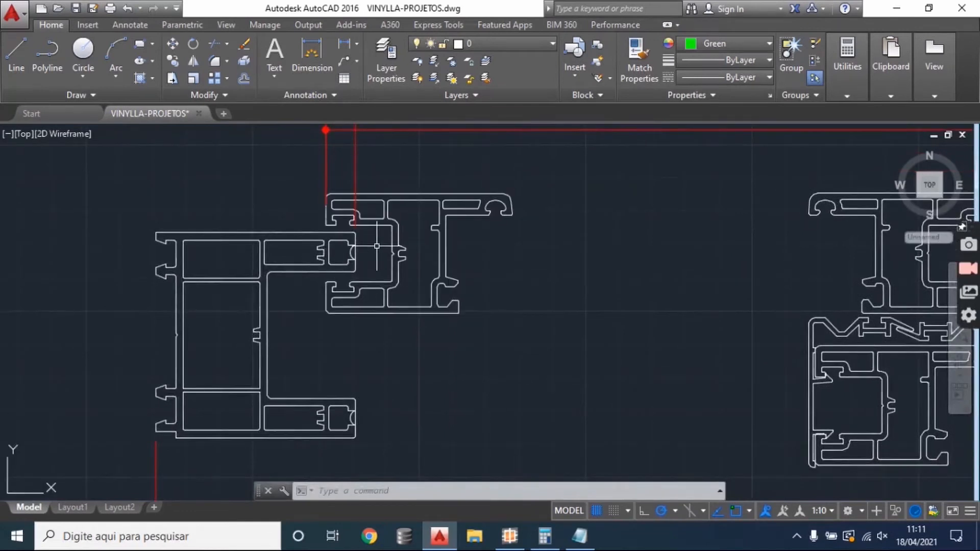
drag(364, 238, 338, 310)
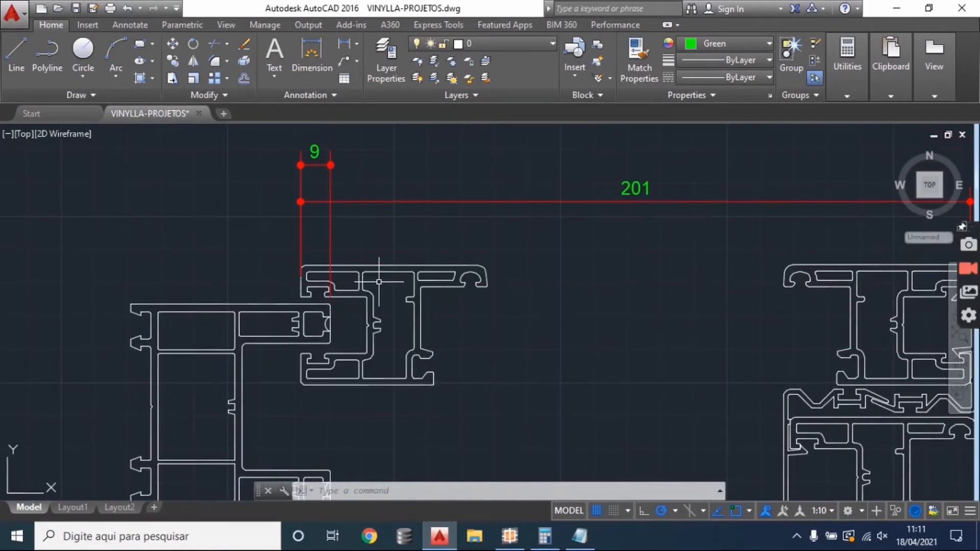
mouse_move(246, 347)
mouse_down()
mouse_move(299, 310)
mouse_move(278, 350)
mouse_up()
mouse_move(405, 309)
mouse_down()
mouse_move(406, 265)
mouse_move(384, 262)
mouse_move(371, 305)
mouse_up()
scroll(377, 275, down, 2)
scroll(397, 288, up, 2)
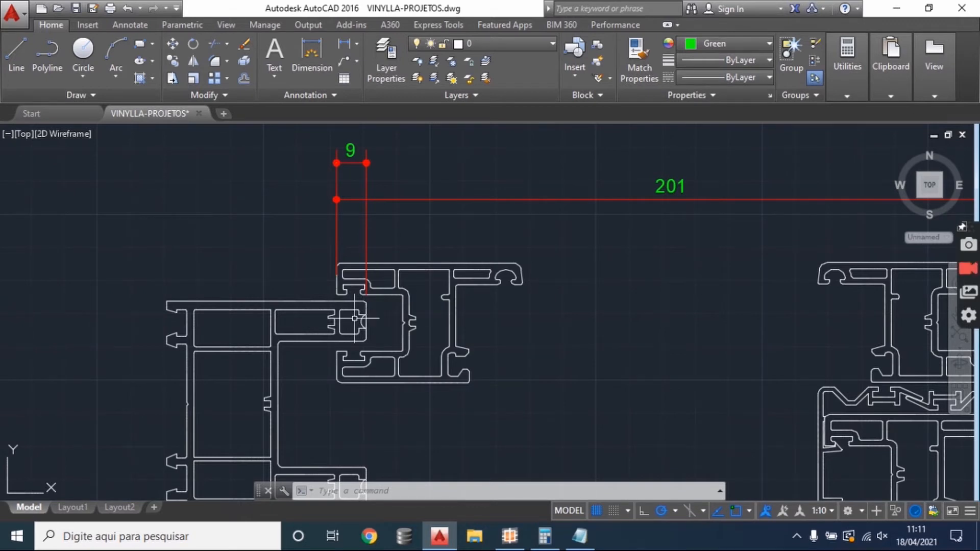
drag(355, 318, 354, 300)
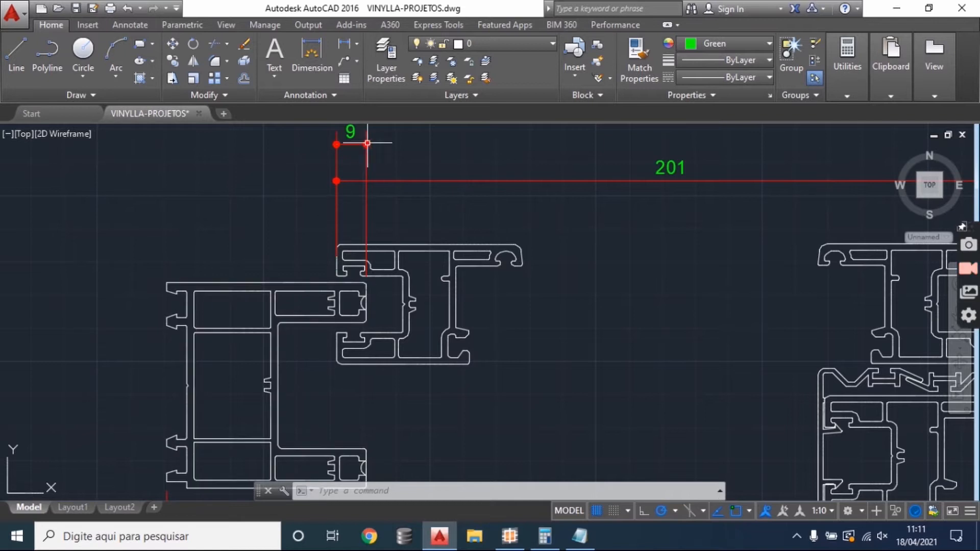
drag(372, 145, 371, 179)
drag(361, 351, 341, 286)
scroll(358, 322, down, 2)
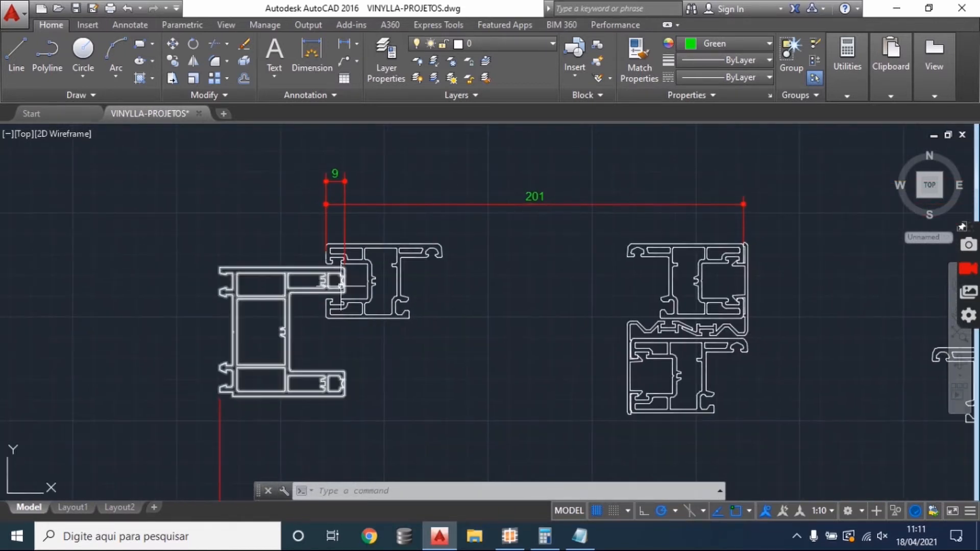
scroll(322, 262, up, 2)
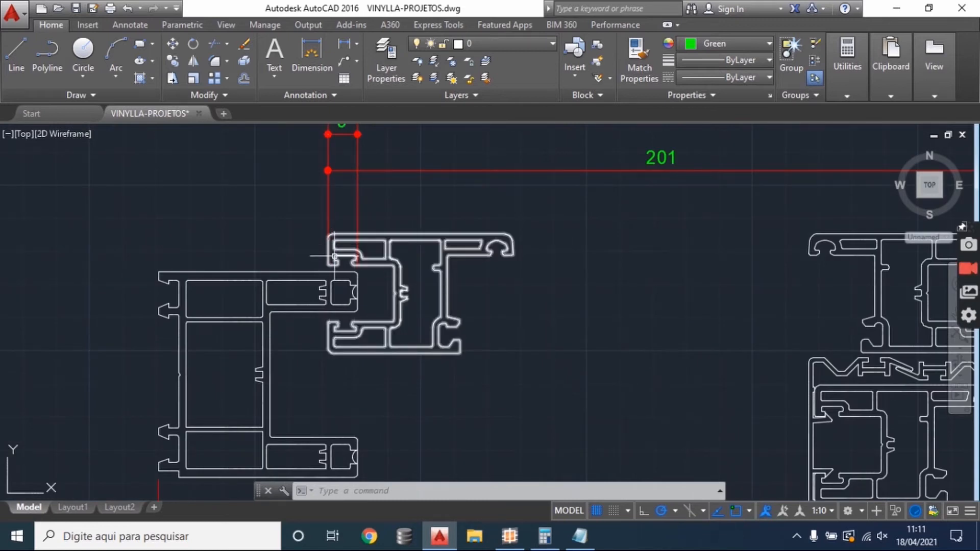
scroll(327, 261, down, 2)
mouse_move(394, 211)
mouse_down()
mouse_move(286, 234)
mouse_move(236, 221)
mouse_move(260, 211)
mouse_up()
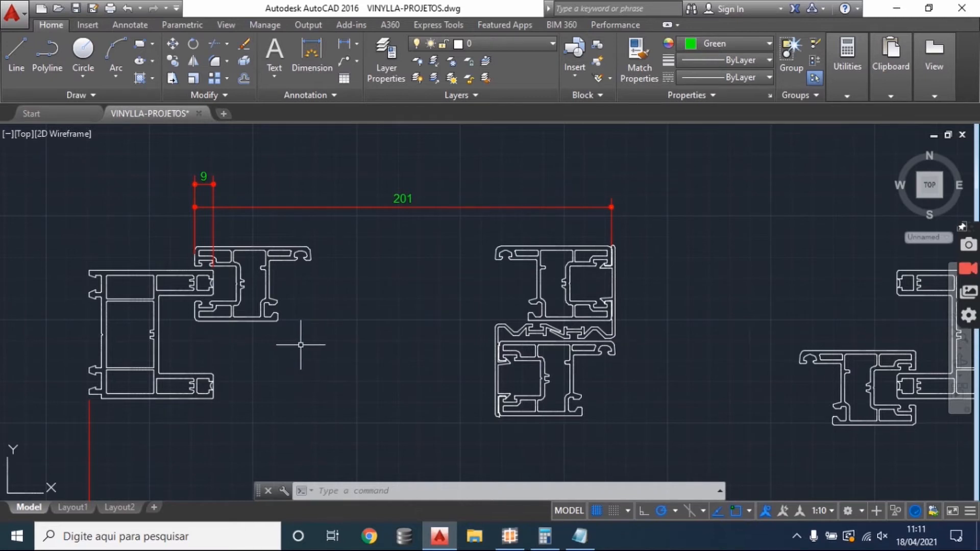
drag(814, 398, 754, 344)
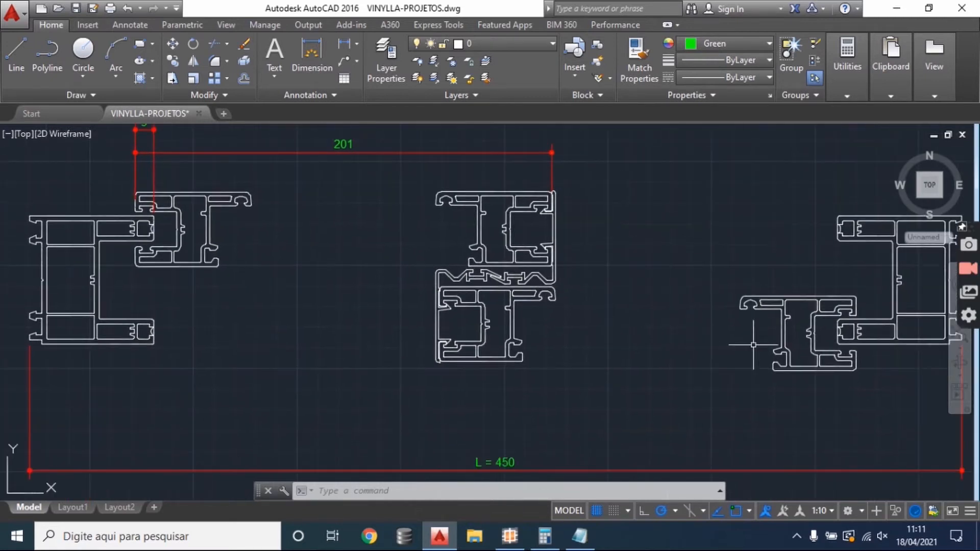
click(811, 399)
click(383, 332)
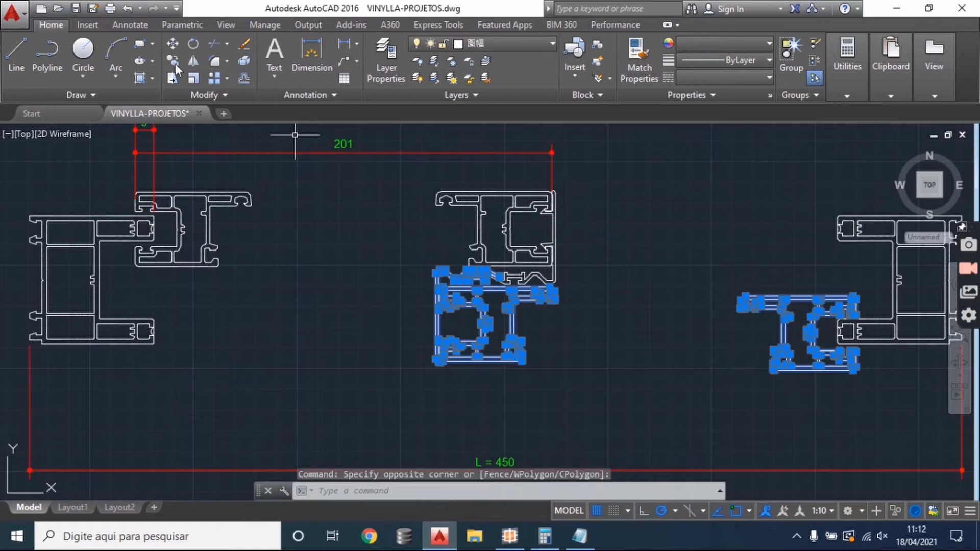
click(173, 44)
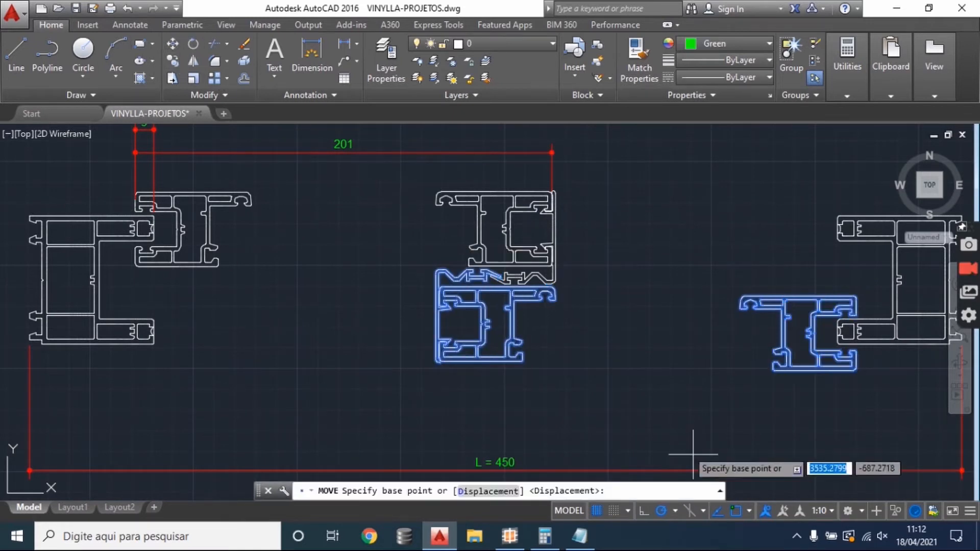
click(710, 433)
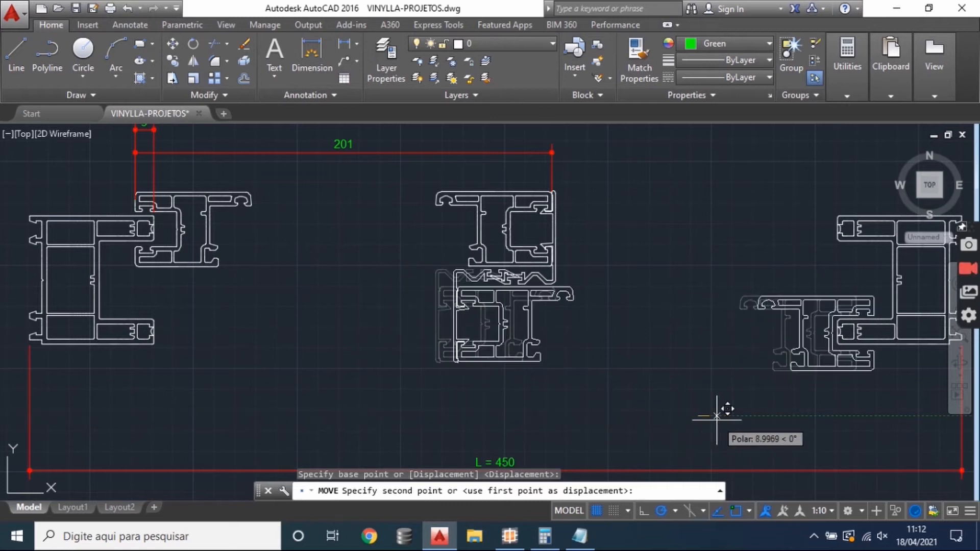
key(Escape)
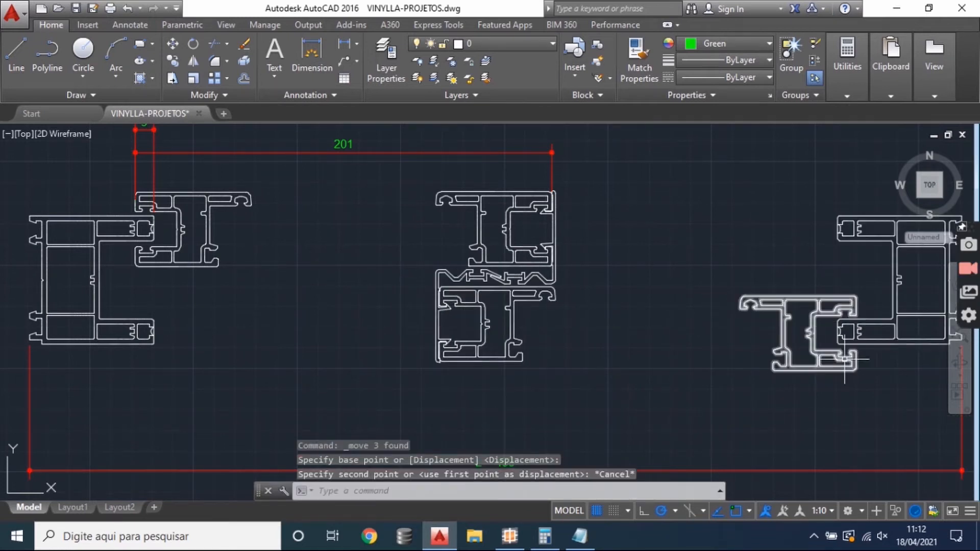
- Add a linear dimension from the left frame's outer edge to the left sash profile's outer edge, placing it above the overlap dimension
drag(405, 287, 502, 335)
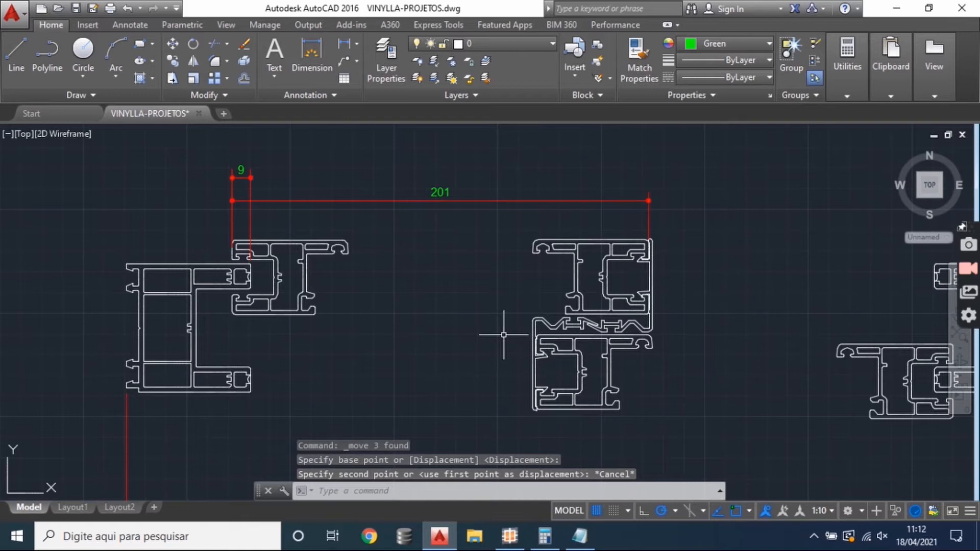
scroll(134, 250, up, 2)
drag(201, 228, 216, 306)
click(344, 45)
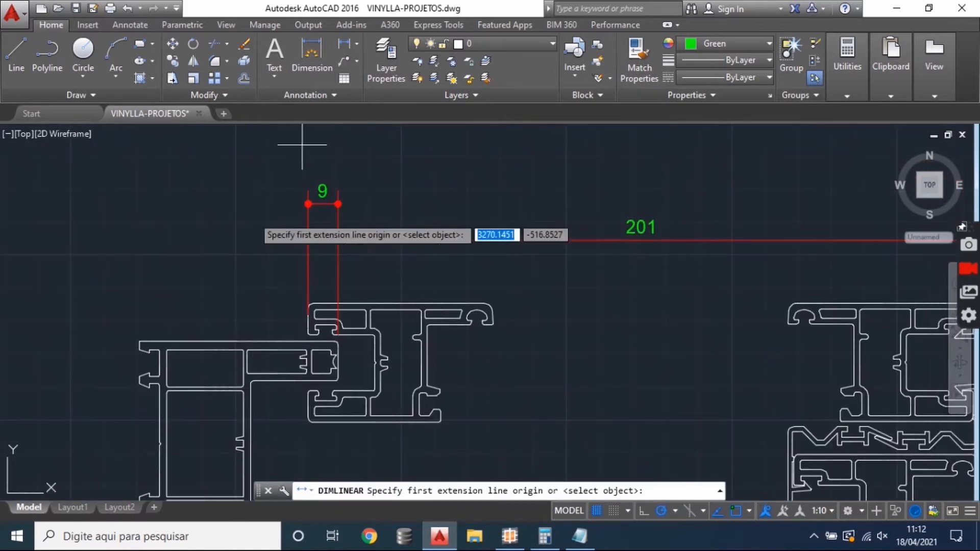
scroll(127, 326, up, 2)
click(147, 352)
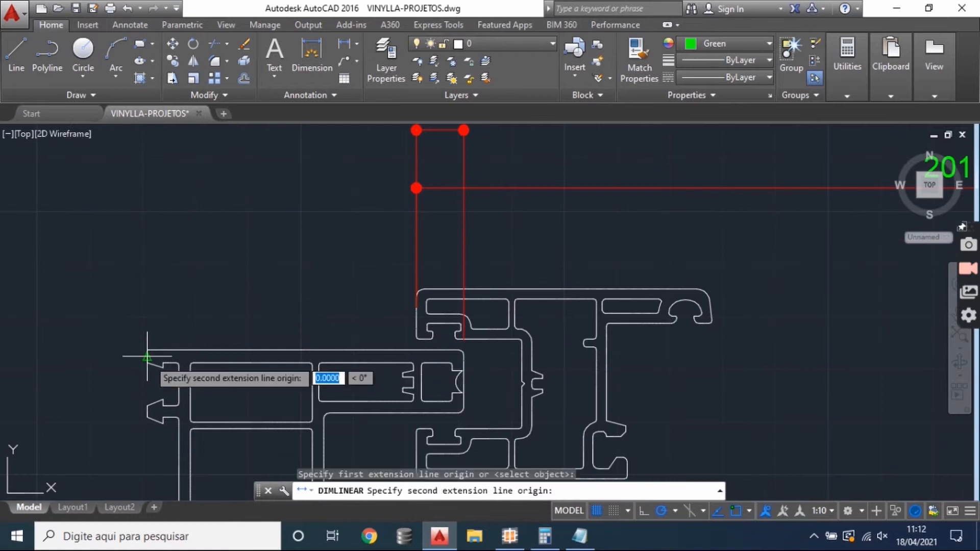
click(416, 327)
scroll(381, 362, down, 4)
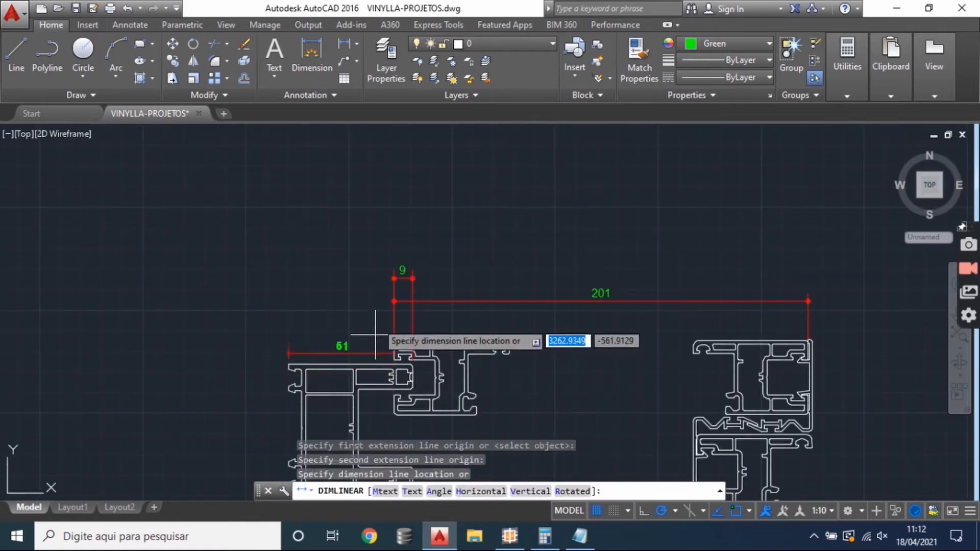
click(376, 247)
drag(438, 266, 389, 216)
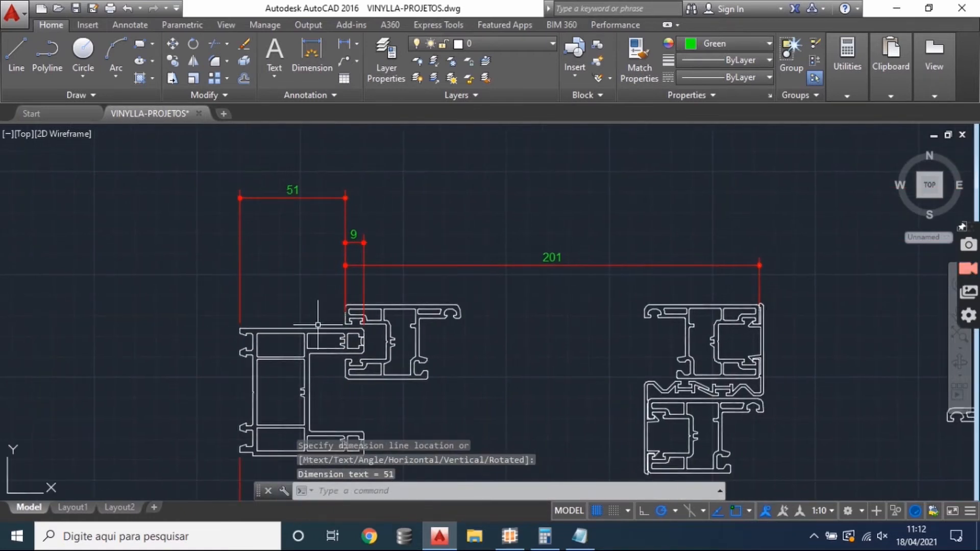
drag(318, 324, 286, 320)
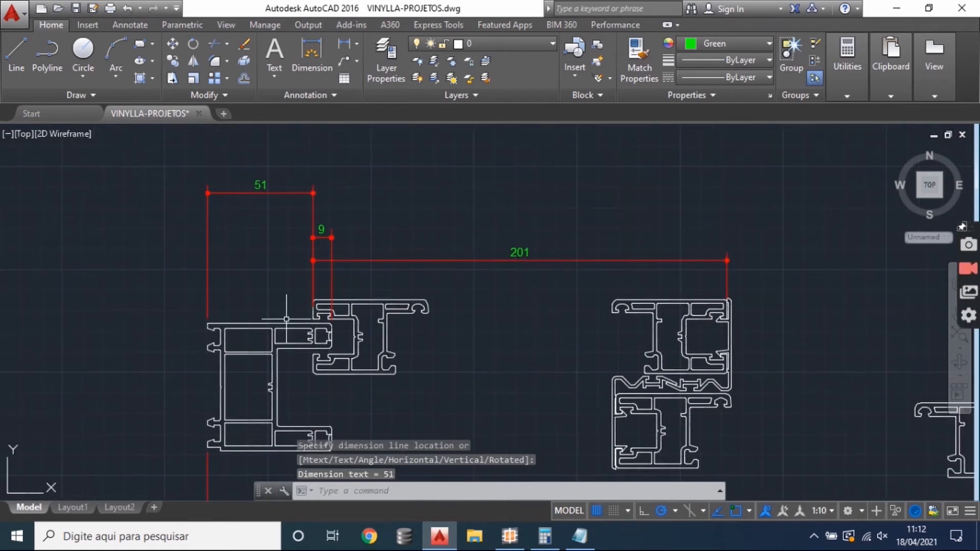
- Switch to the Notepad notes and complete the sash entry as "FOLHA =" with "LARGURA - 51MM DA LATERAL" on the line below
click(579, 536)
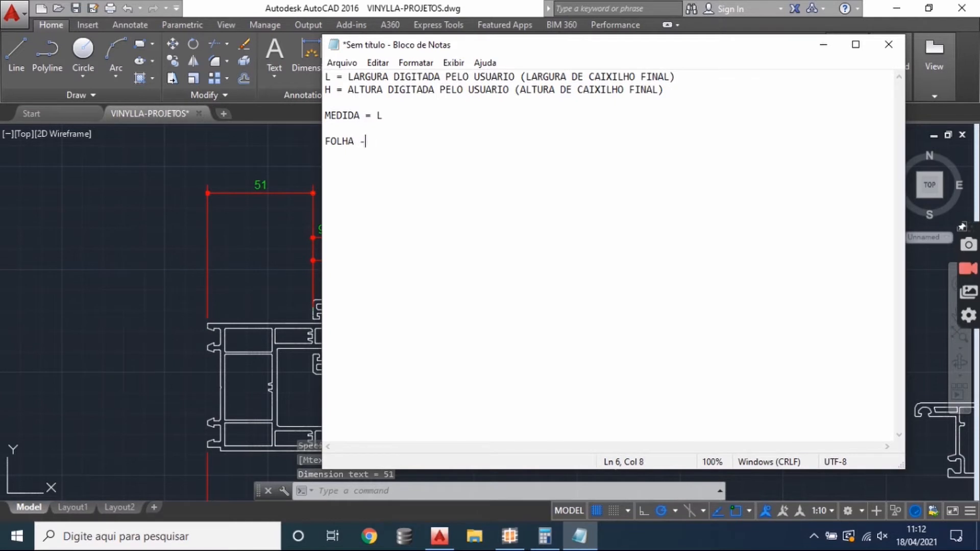
text(LARGURA -)
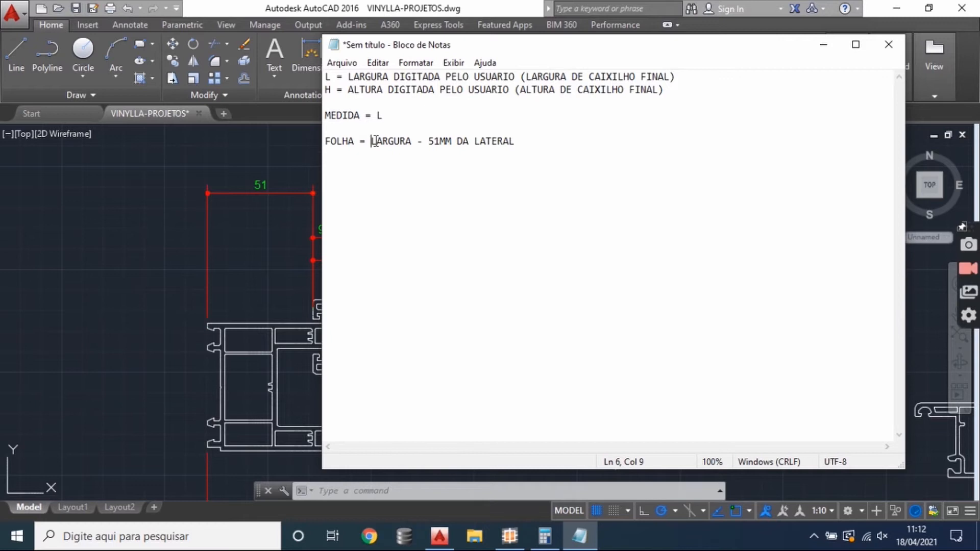
key(Return)
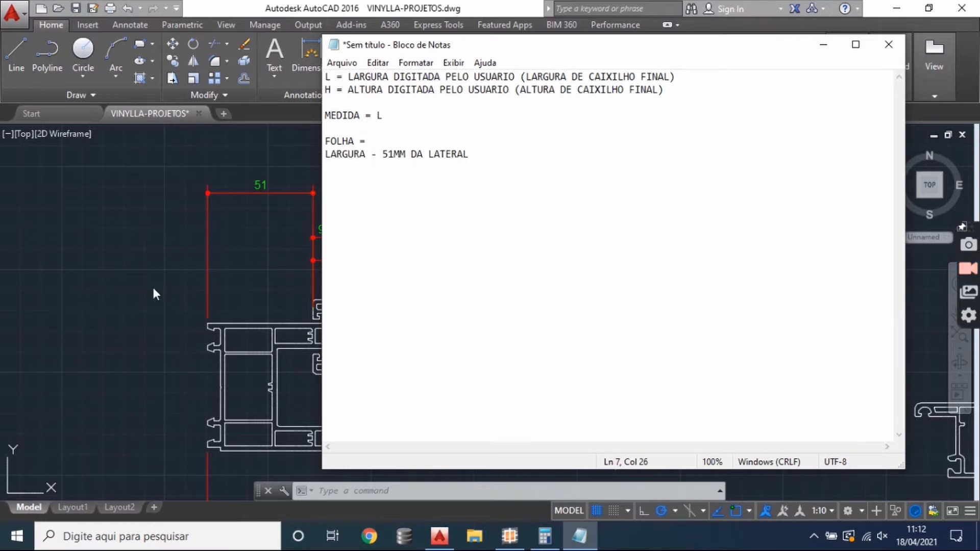
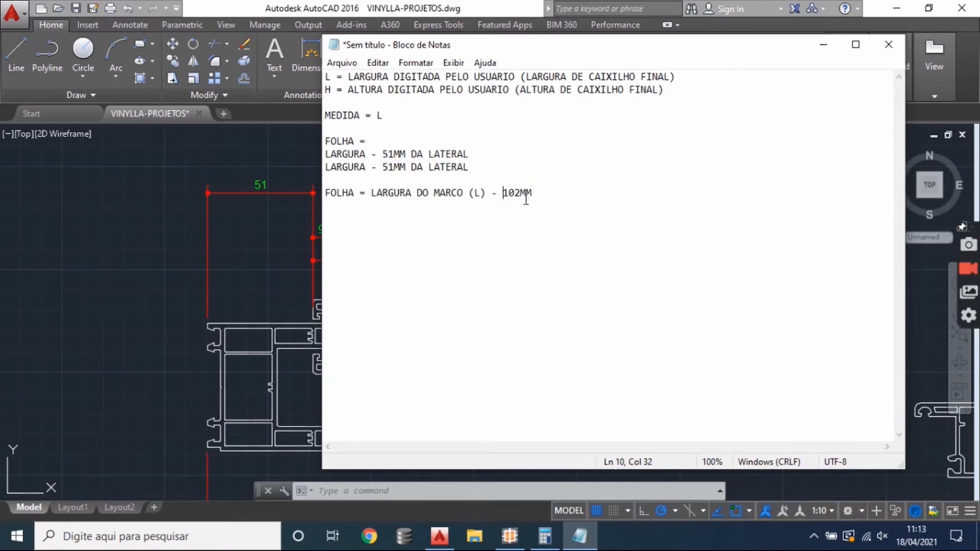
- Return to the AutoCAD drawing and examine the full window section with its frame, overlap and sash width dimensions
click(276, 240)
scroll(453, 262, down, 2)
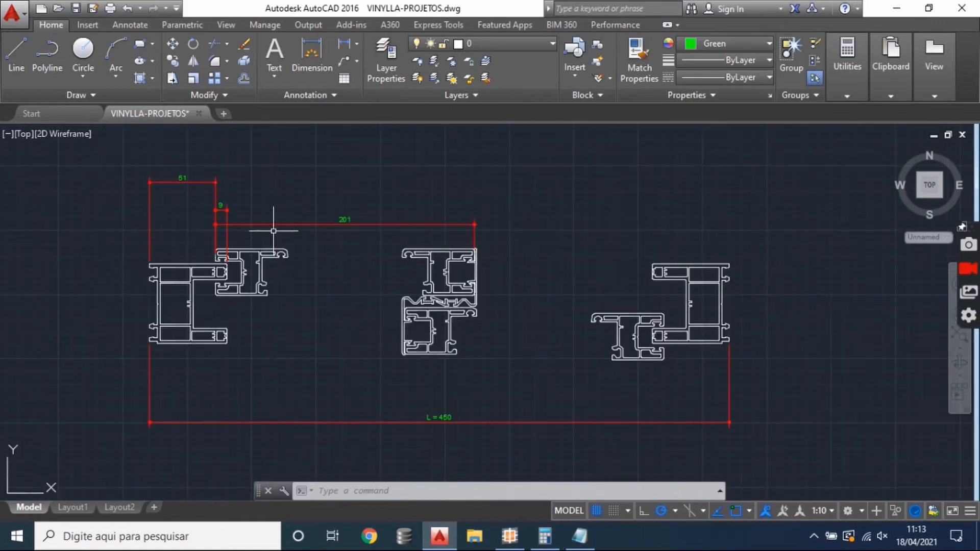
drag(488, 349, 506, 357)
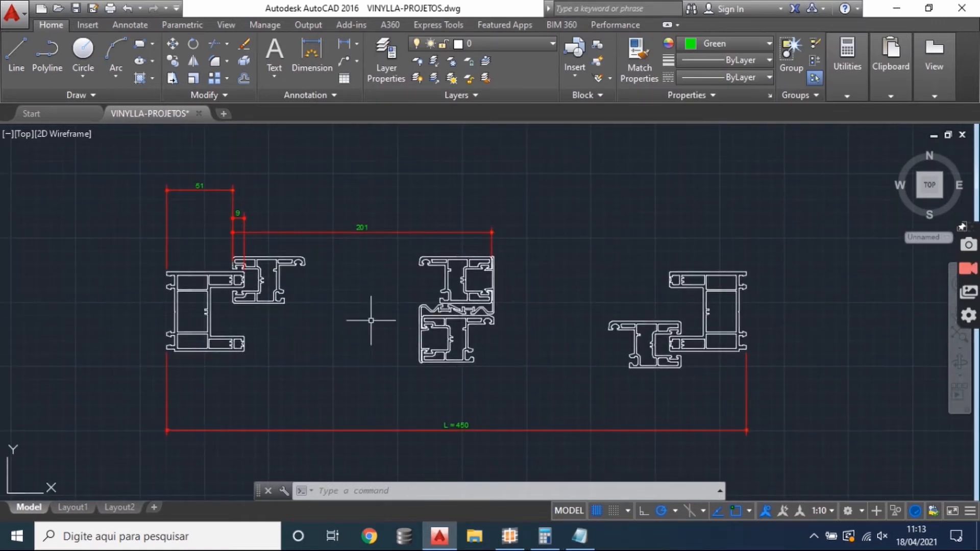
drag(280, 309, 280, 268)
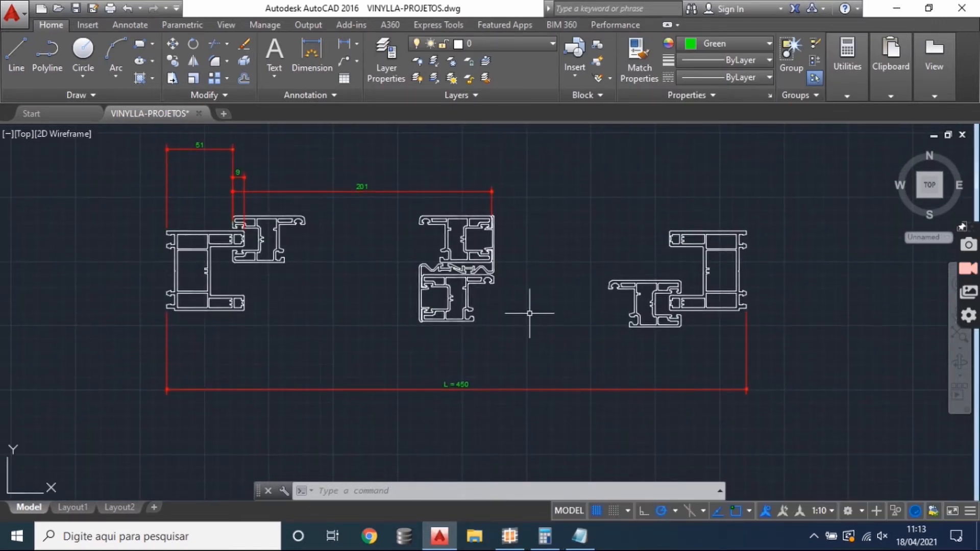
drag(538, 318, 563, 332)
scroll(244, 207, up, 2)
drag(227, 148, 225, 192)
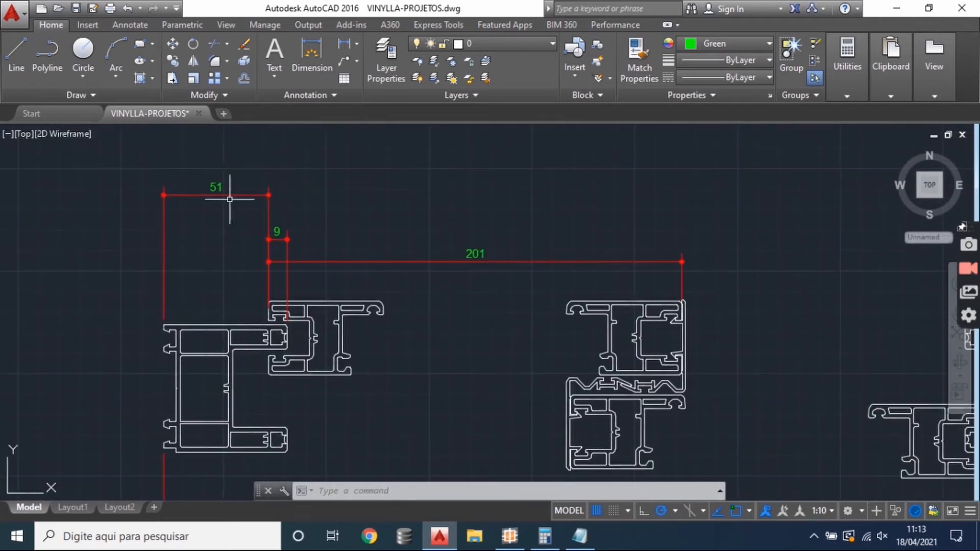
scroll(260, 278, down, 2)
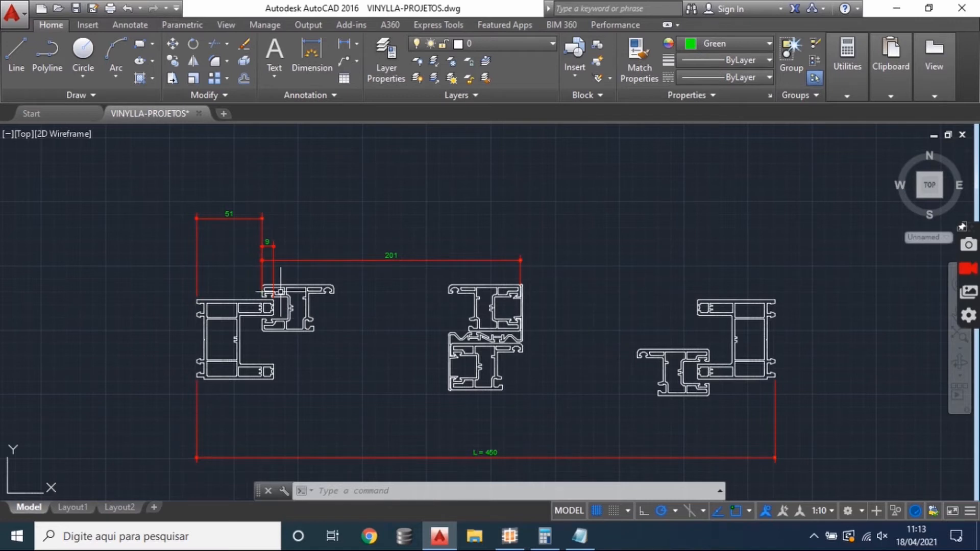
scroll(296, 274, up, 2)
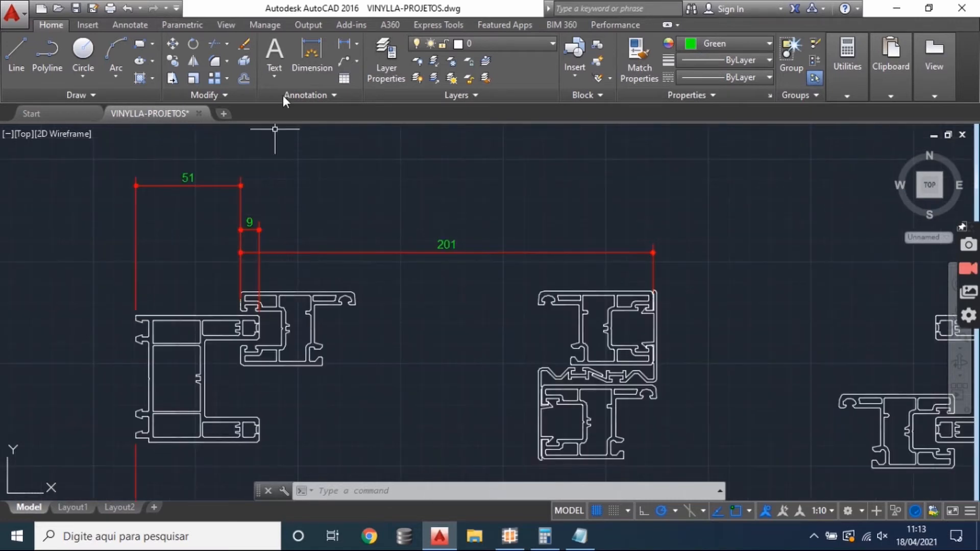
- Add a linear dimension from the left sash profile's outer edge to the right sash profile's outer edge, placing it above the other dimensions
click(344, 44)
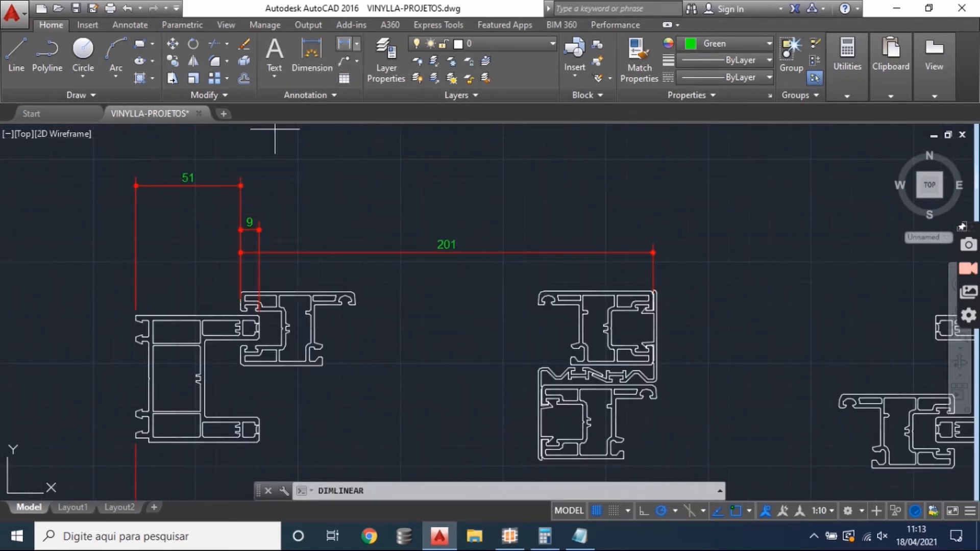
click(241, 199)
scroll(306, 255, down, 3)
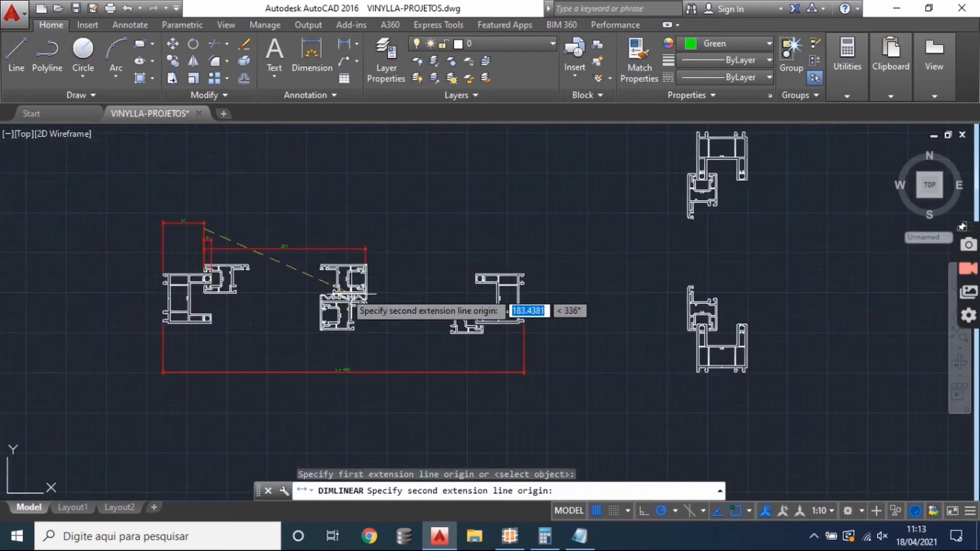
scroll(473, 332, up, 5)
click(473, 331)
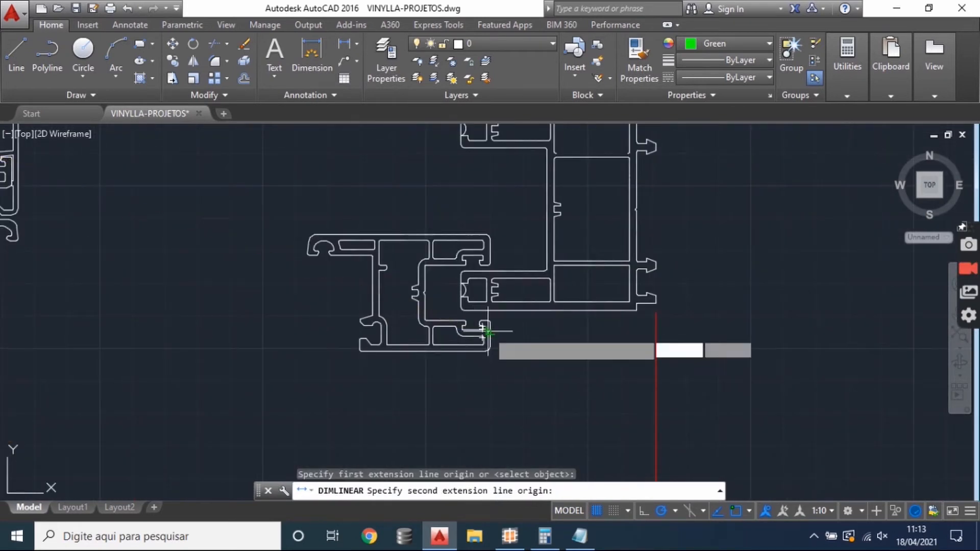
scroll(489, 256, down, 5)
scroll(491, 227, down, 1)
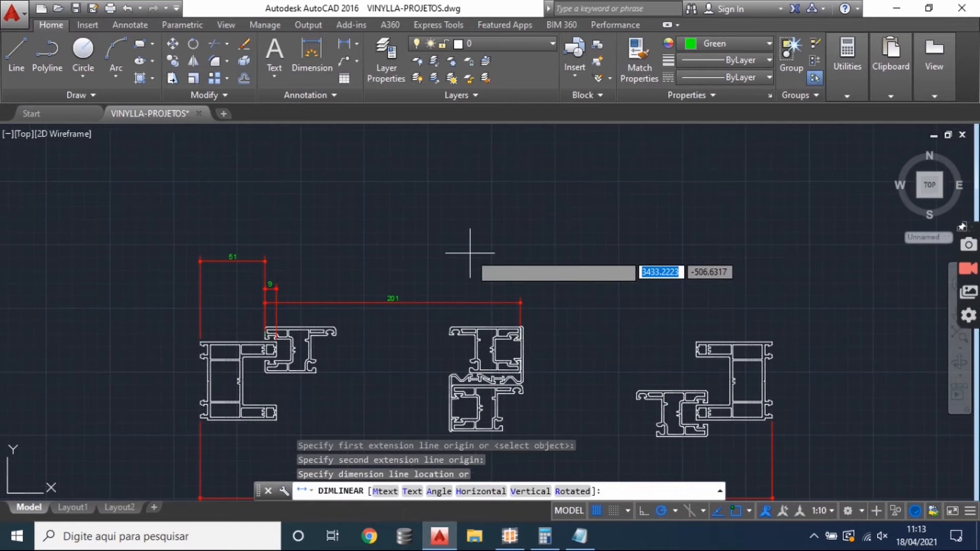
click(502, 219)
scroll(493, 218, up, 5)
scroll(493, 215, down, 5)
drag(527, 345, 523, 330)
- Calculate 450 - 102 in Calculator and return to the AutoCAD drawing to compare the result with the overall sash dimension
click(544, 536)
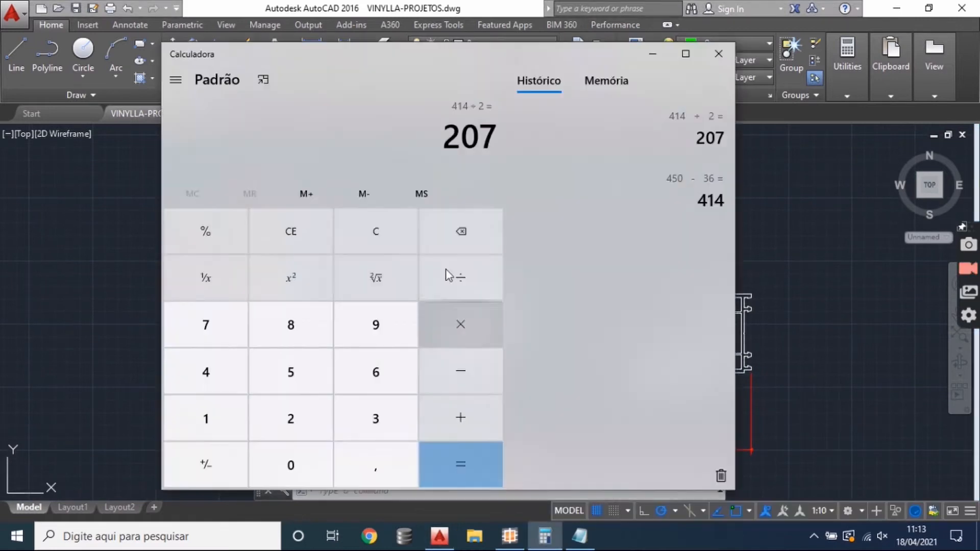
click(397, 235)
text(45)
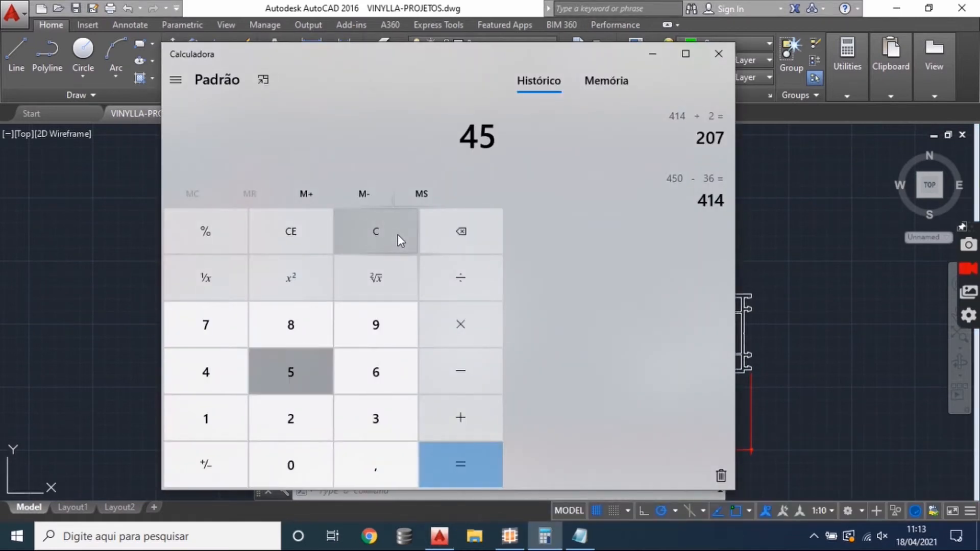
text(0 - 102)
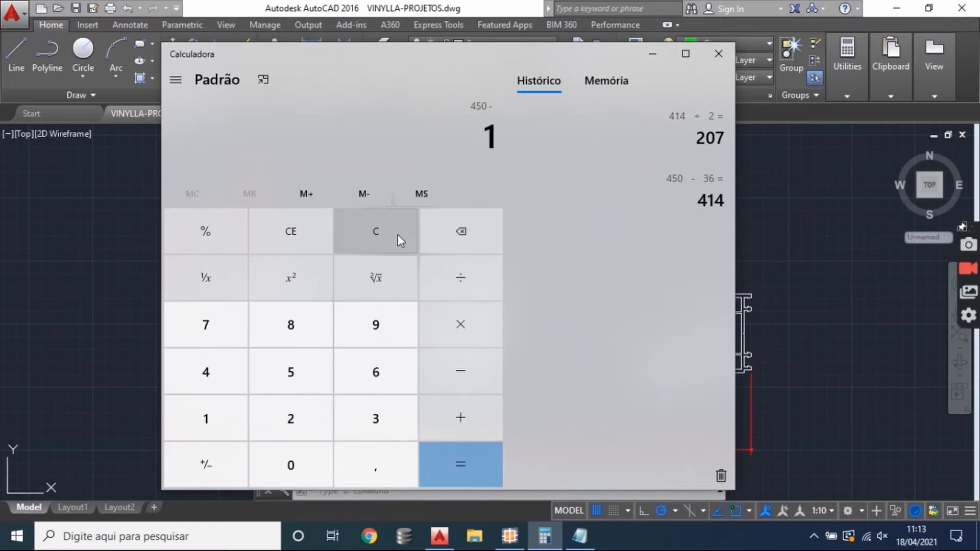
click(488, 445)
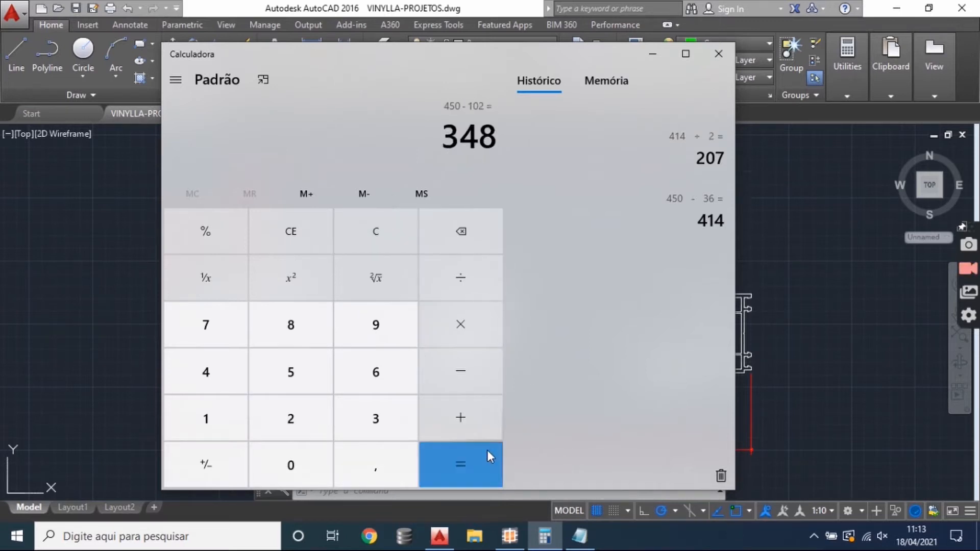
key(alt+Tab)
scroll(457, 175, up, 5)
scroll(477, 176, down, 6)
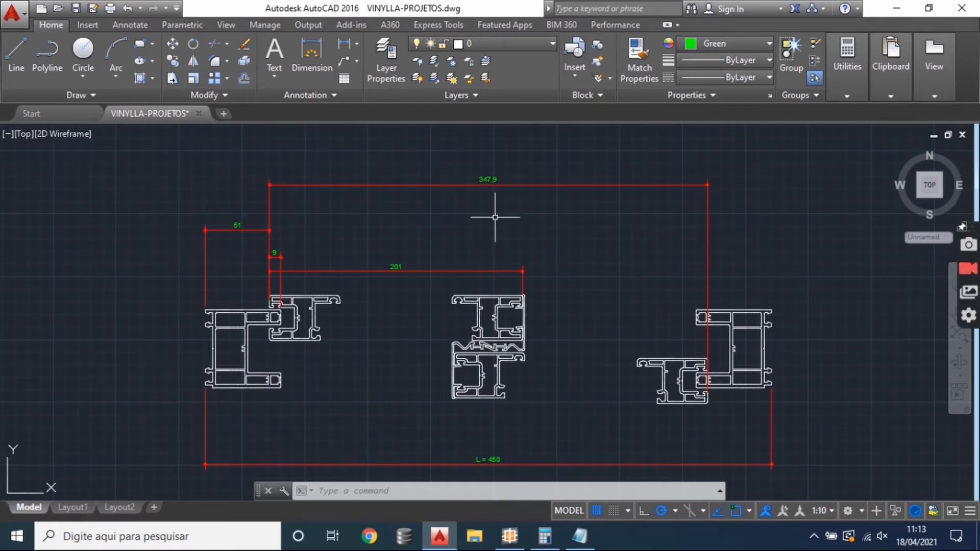
- Delete the overall dimension spanning both sashes' outer edges
click(496, 213)
click(457, 181)
key(Delete)
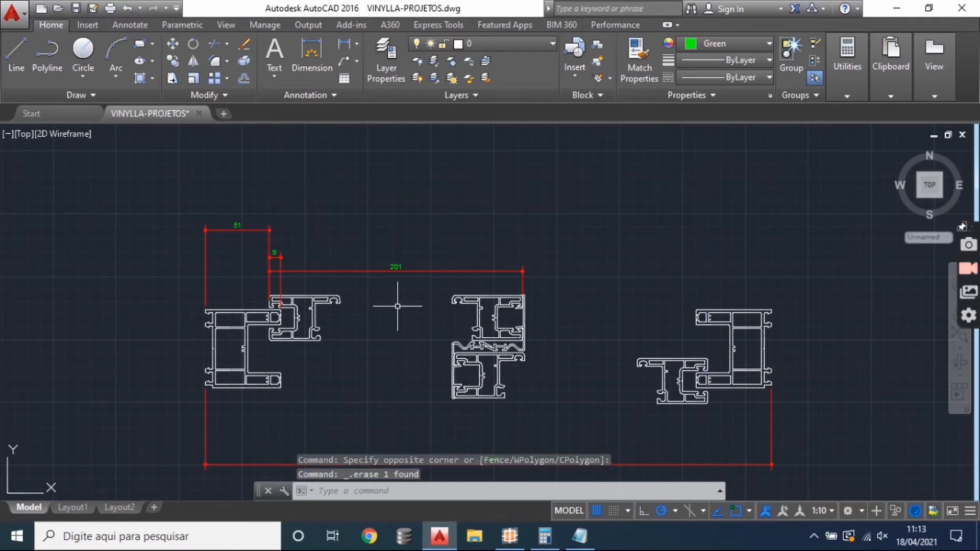
- Examine the offset between the left frame's outer edge and the left sash profile, along with the overlap dimension
scroll(335, 271, down, 2)
drag(334, 271, 352, 230)
scroll(415, 284, up, 2)
mouse_move(414, 284)
mouse_down()
mouse_move(380, 317)
mouse_move(404, 321)
mouse_up()
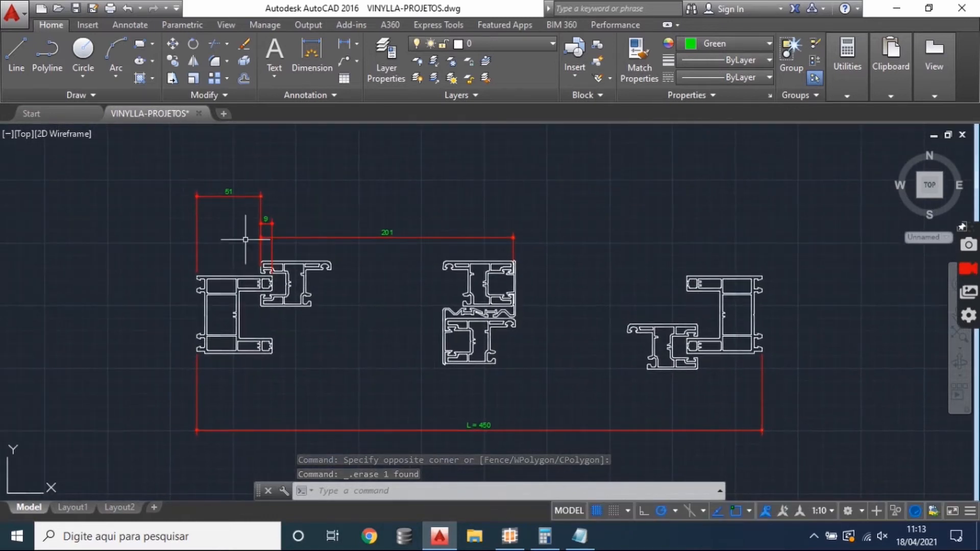
scroll(246, 283, up, 4)
drag(193, 223, 237, 348)
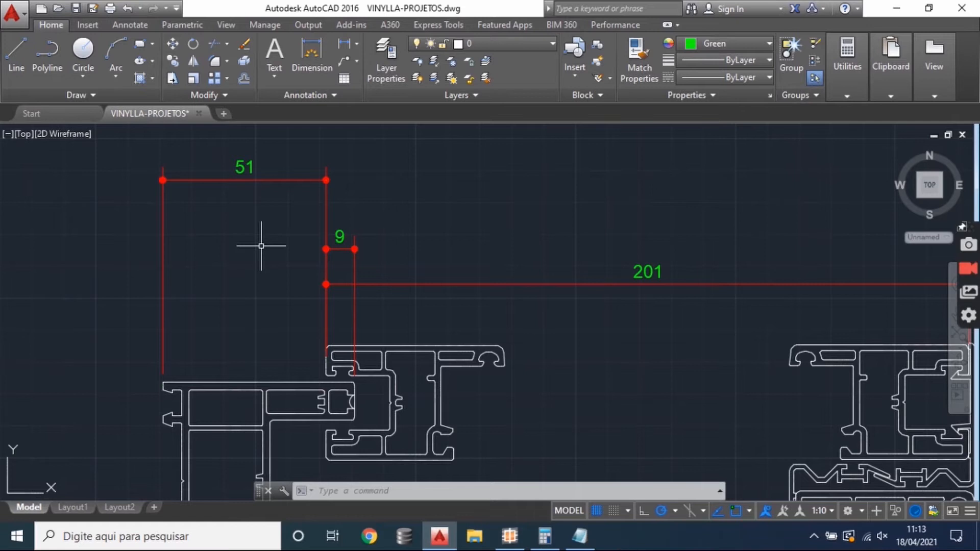
scroll(260, 246, down, 2)
drag(296, 300, 292, 359)
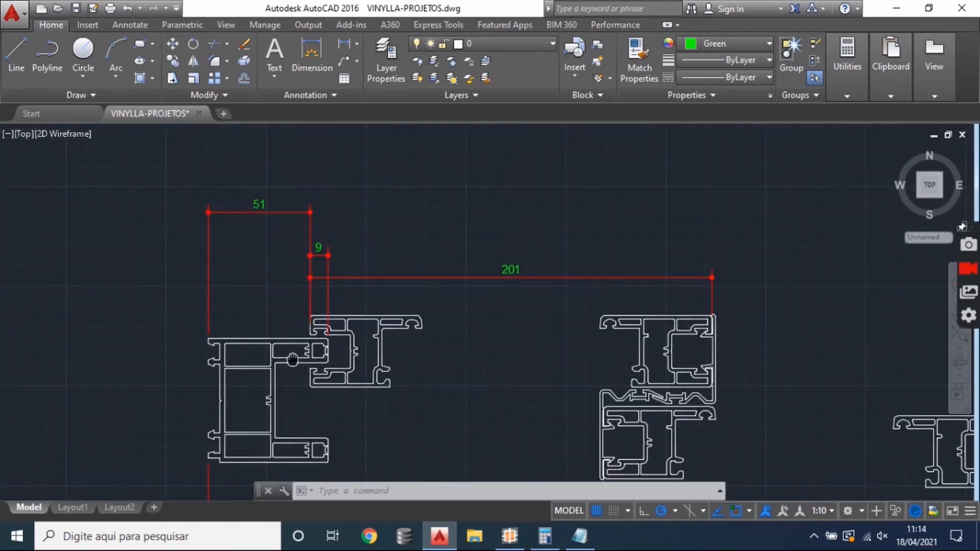
scroll(267, 243, up, 2)
scroll(268, 243, down, 2)
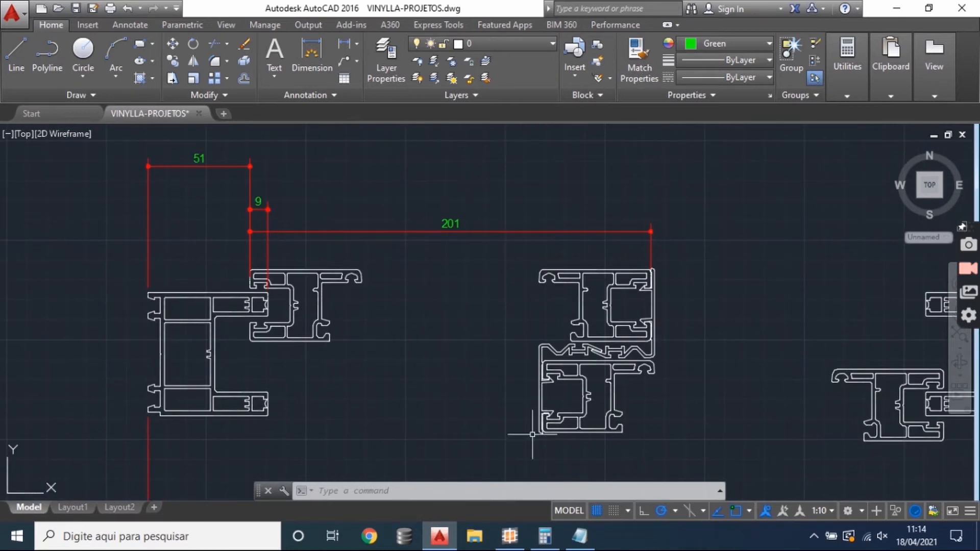
- Review the sash width formula in the Notepad notes and return to the AutoCAD drawing
click(579, 535)
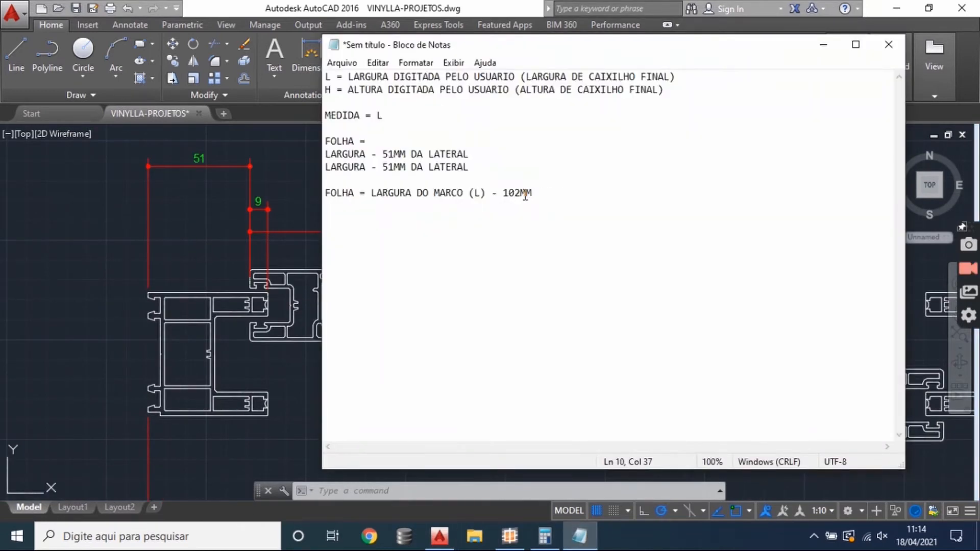
drag(322, 204, 315, 195)
click(295, 210)
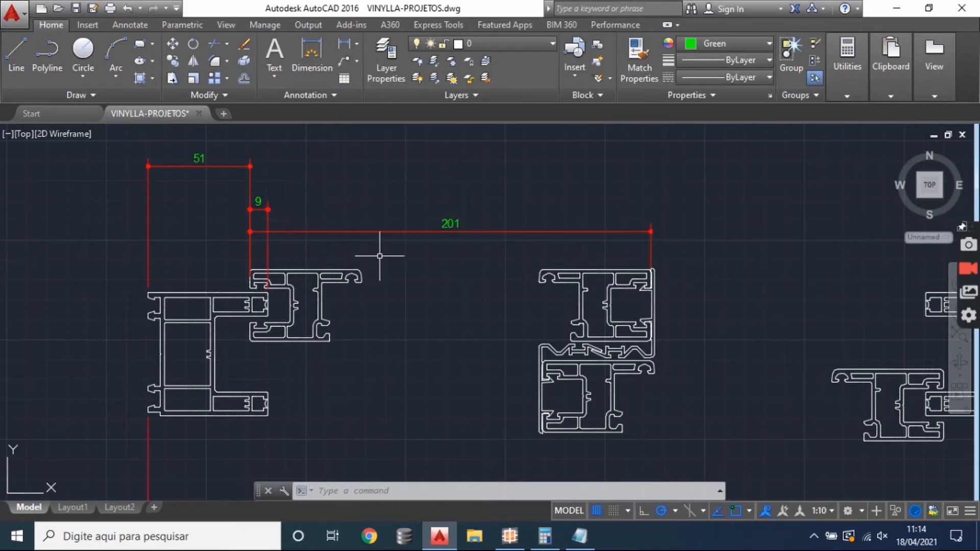
- Examine the central interlock where the two sashes meet, and compare the left and right sash spans
drag(444, 274, 396, 225)
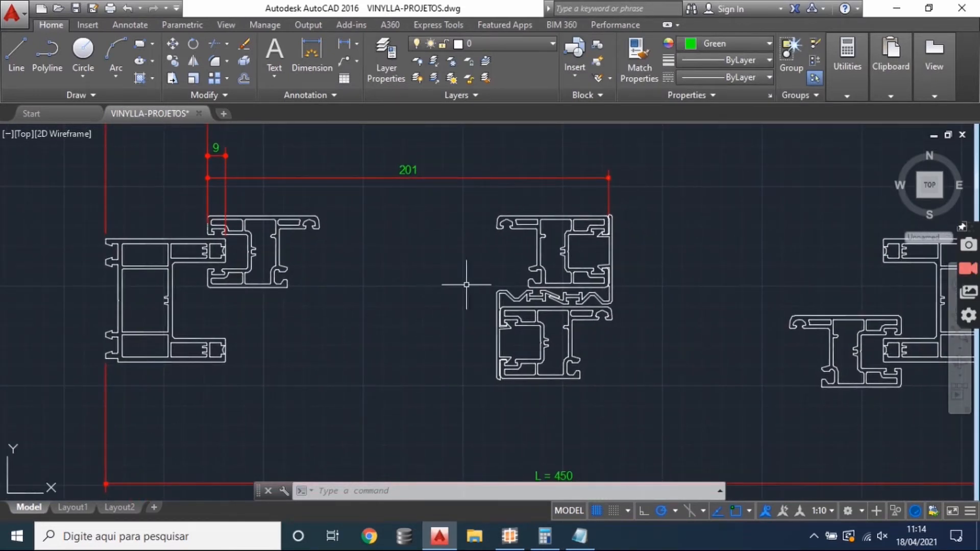
drag(466, 278, 390, 278)
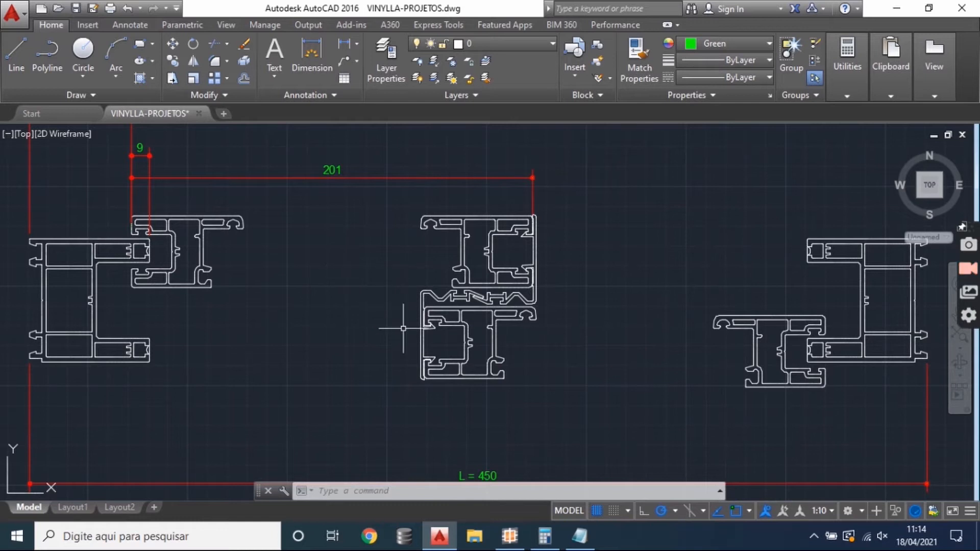
drag(448, 331, 425, 331)
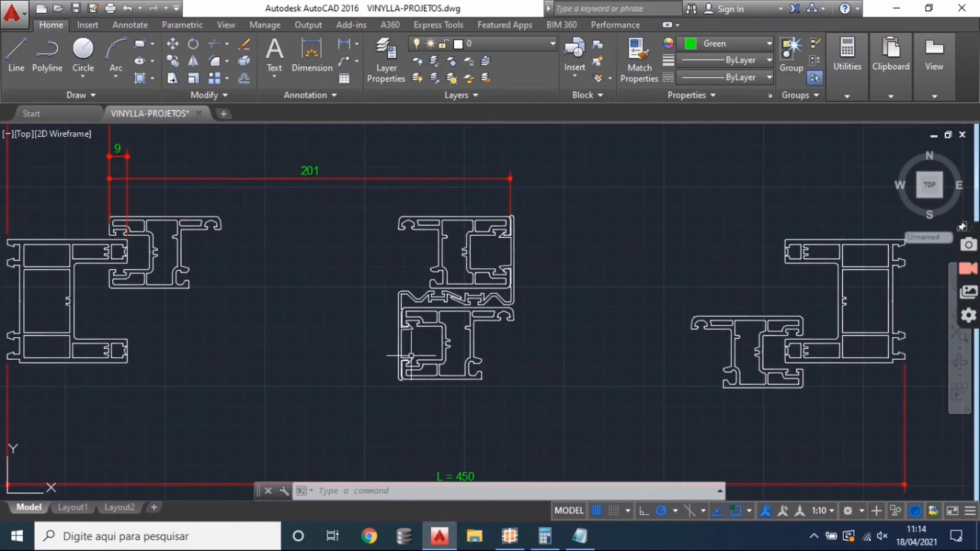
mouse_move(409, 356)
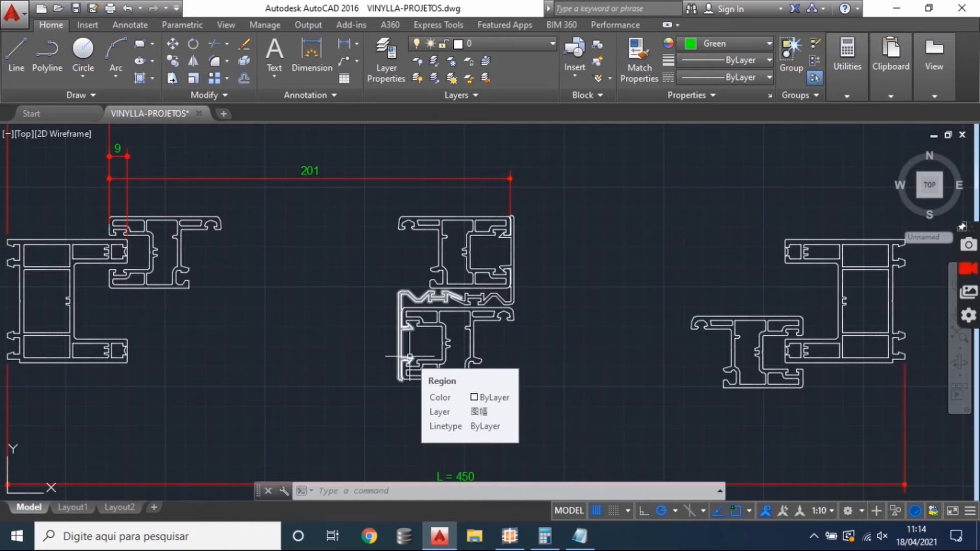
mouse_move(543, 339)
mouse_down()
mouse_move(590, 332)
mouse_move(597, 317)
mouse_up()
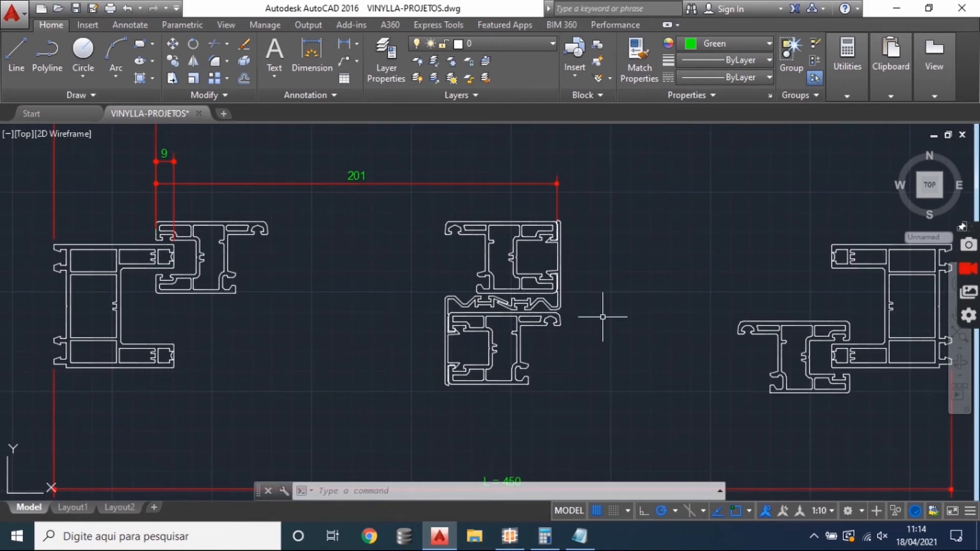
drag(272, 267, 296, 331)
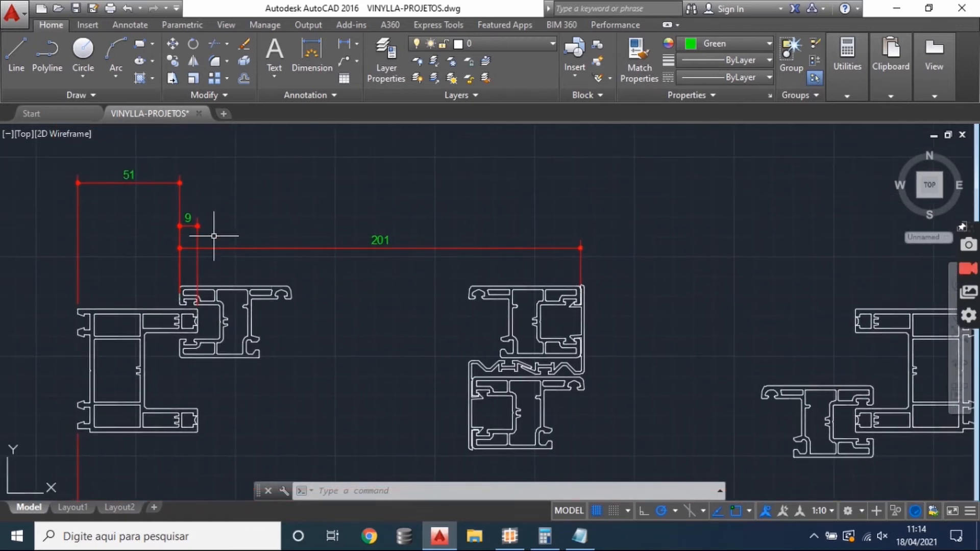
drag(208, 235, 247, 240)
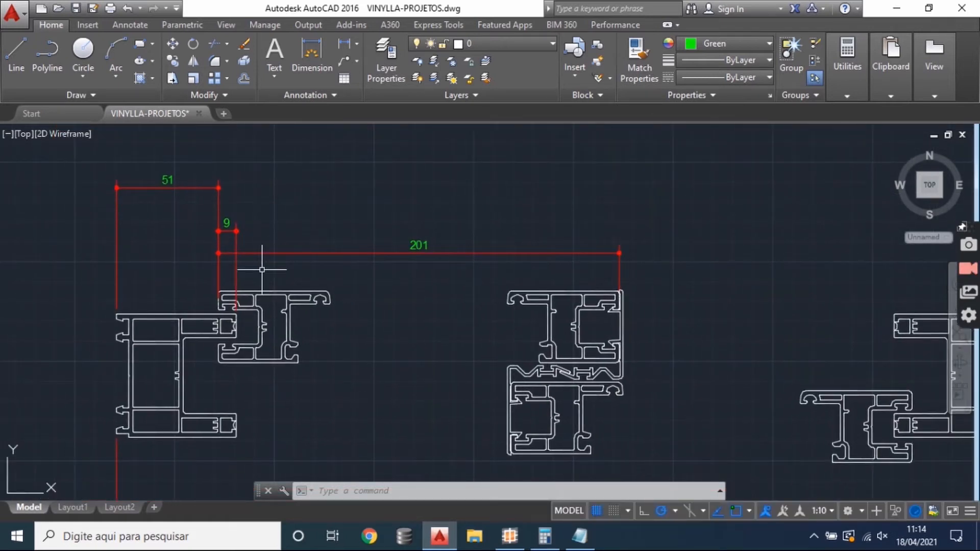
drag(385, 292, 405, 286)
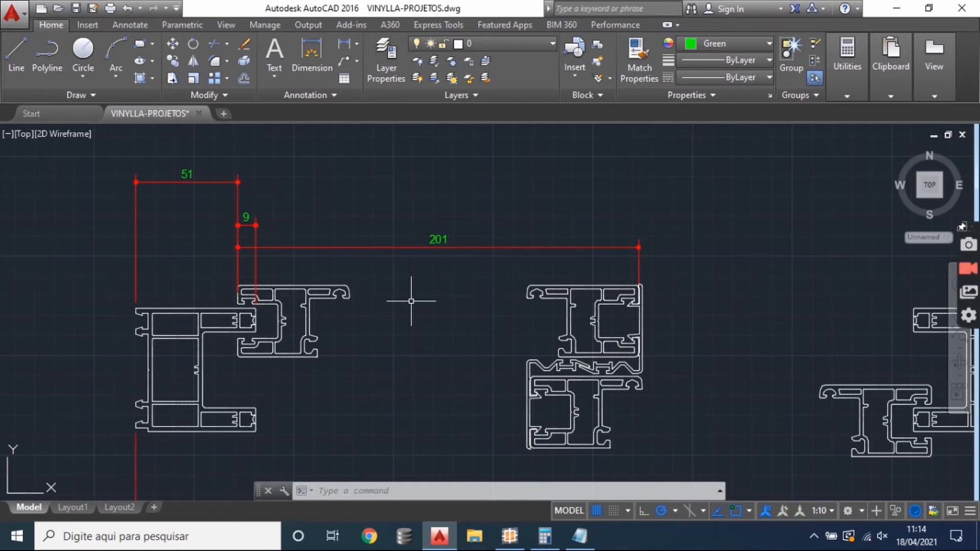
drag(413, 291, 333, 225)
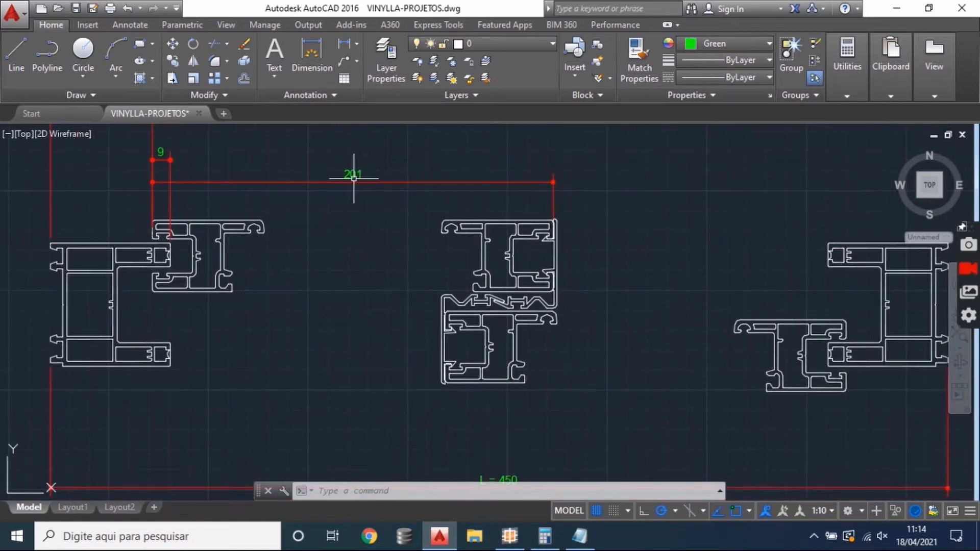
drag(354, 179, 375, 262)
scroll(212, 295, down, 2)
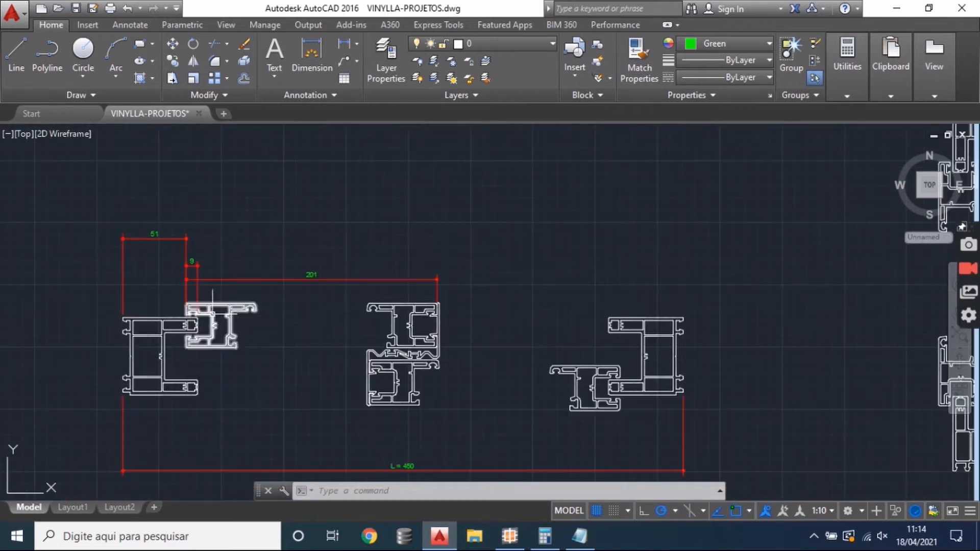
scroll(394, 405, up, 2)
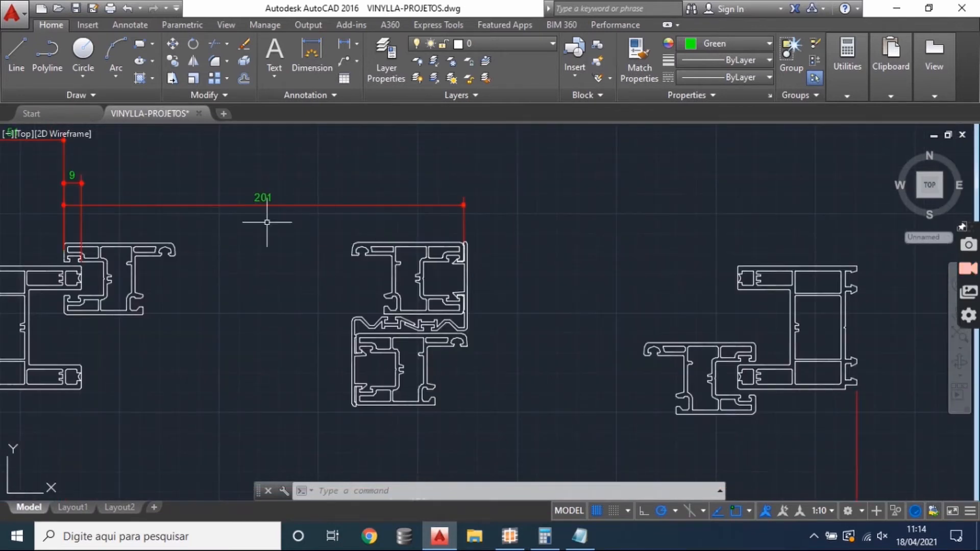
- Add a linear dimension across the right sash, aligned with the left sash dimension and measured between its vertical profiles' outer edges without the interlock
click(344, 45)
scroll(329, 370, up, 5)
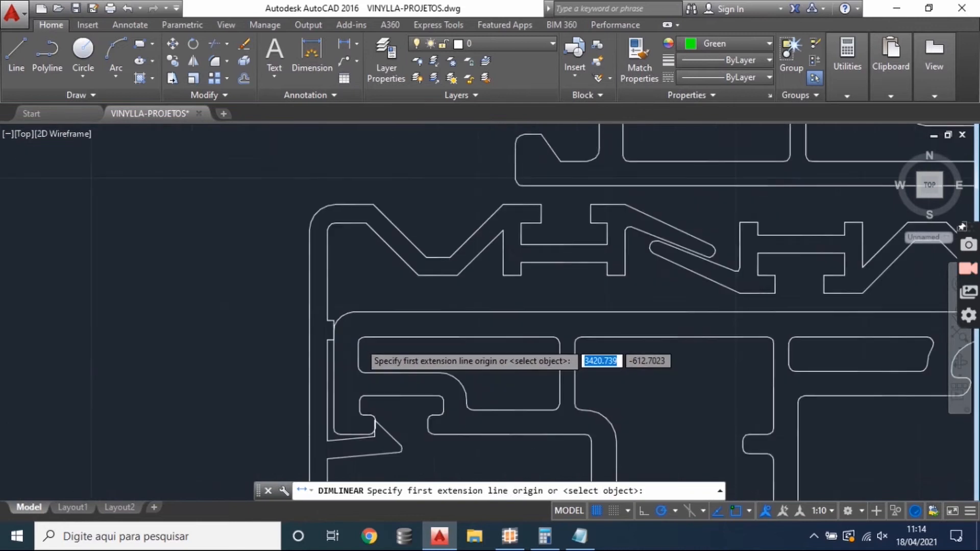
scroll(350, 357, down, 2)
click(306, 389)
scroll(204, 291, down, 5)
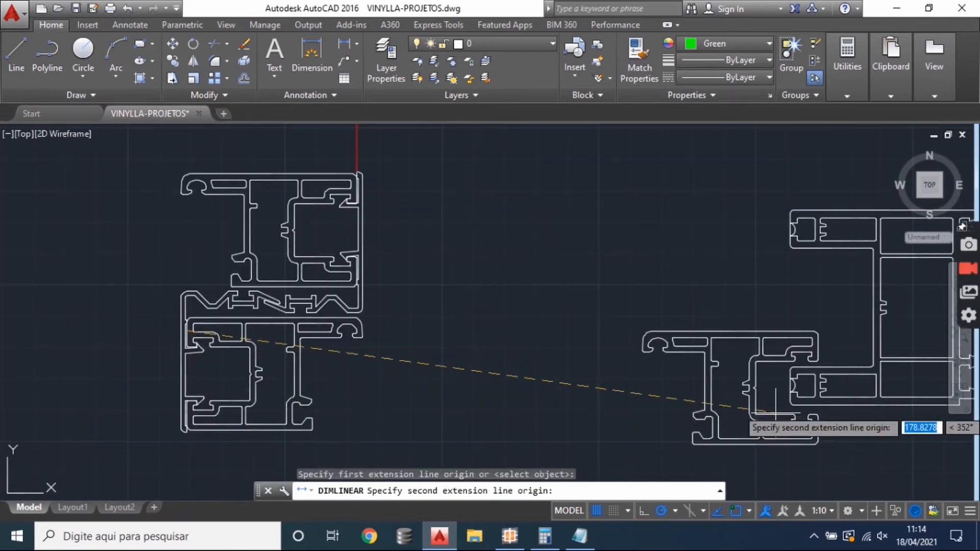
click(704, 415)
scroll(704, 414, down, 3)
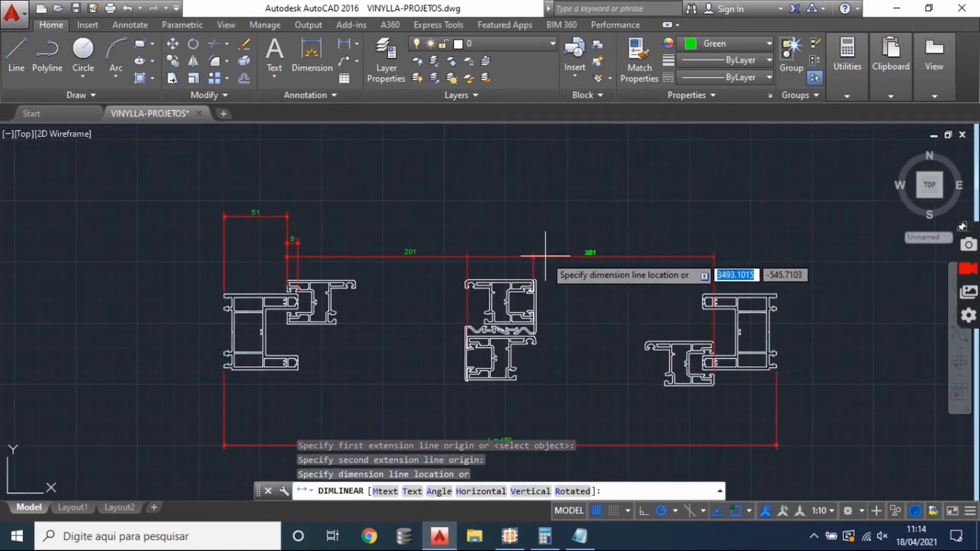
click(510, 256)
scroll(564, 285, up, 2)
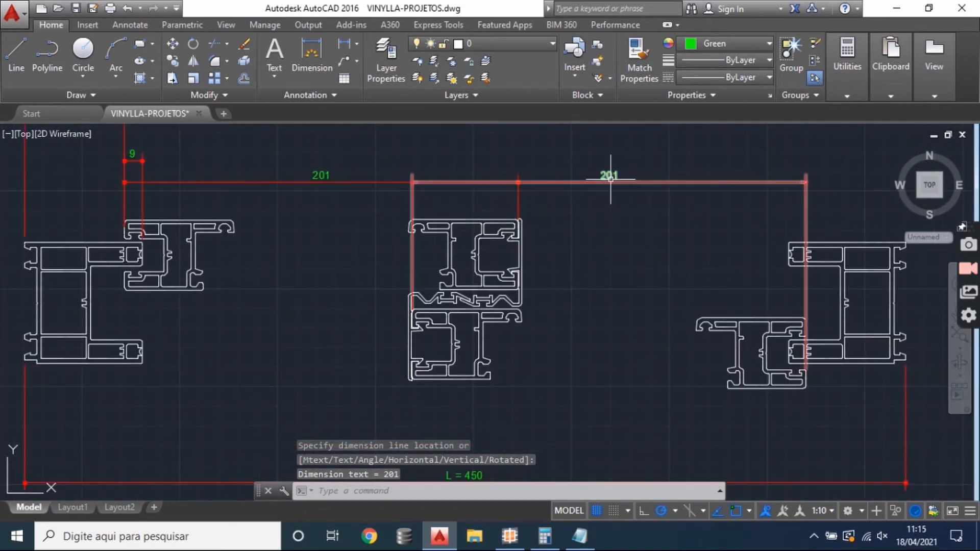
- Examine where the right sash dimension starts at the central interlock, and compare both sash widths with the overall frame width
scroll(478, 361, up, 4)
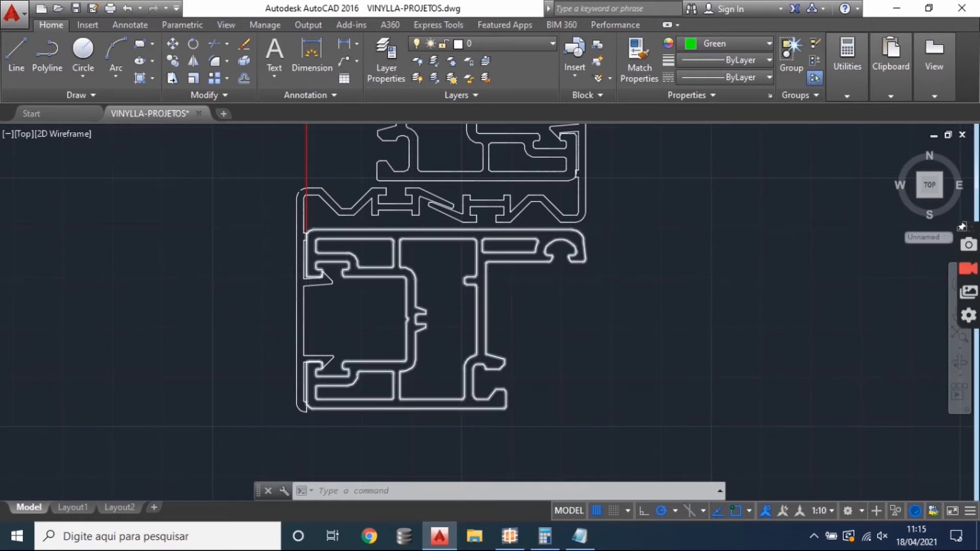
scroll(305, 258, down, 4)
scroll(543, 284, up, 3)
scroll(487, 287, down, 3)
mouse_move(487, 288)
mouse_down()
mouse_move(576, 329)
mouse_move(616, 326)
mouse_up()
mouse_move(529, 302)
mouse_down()
mouse_move(573, 337)
mouse_move(606, 332)
mouse_up()
scroll(557, 324, up, 2)
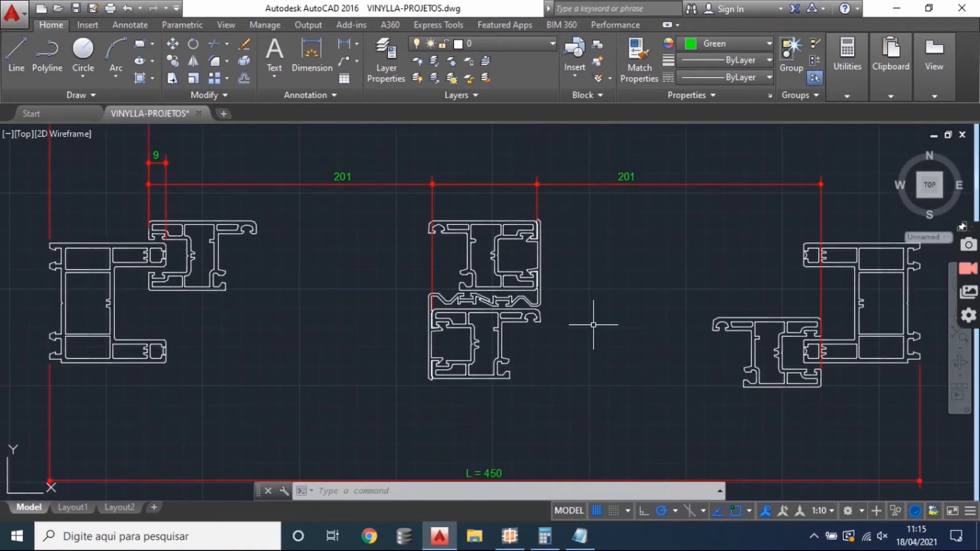
drag(565, 332, 592, 317)
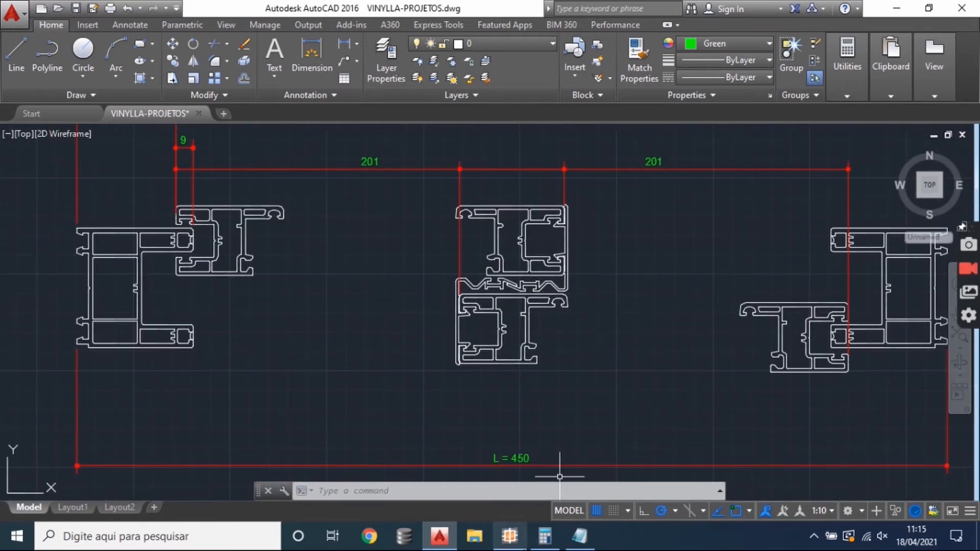
- Switch to the Windows Calculator and subtract both 201 sash widths from the overall width of 450
click(546, 534)
drag(467, 19, 821, 106)
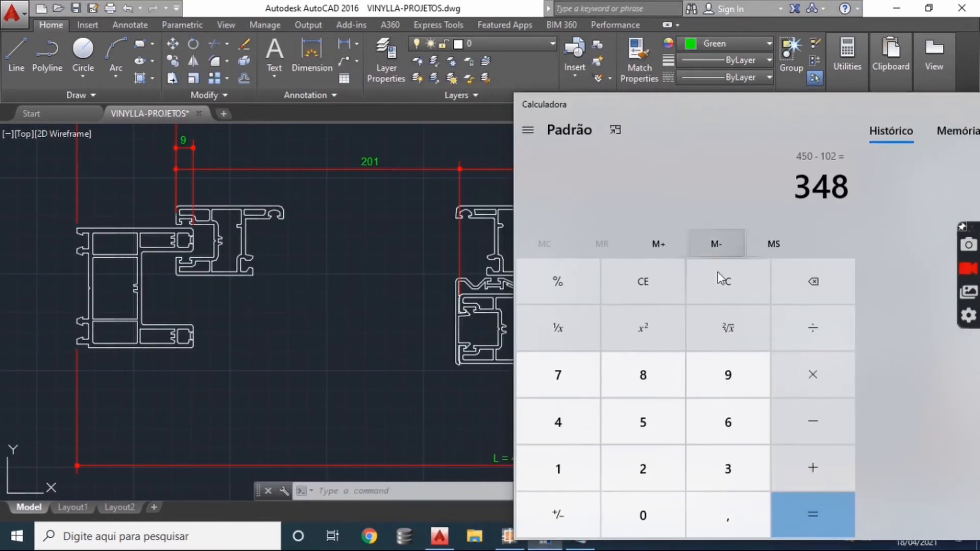
click(722, 284)
drag(638, 96, 384, 59)
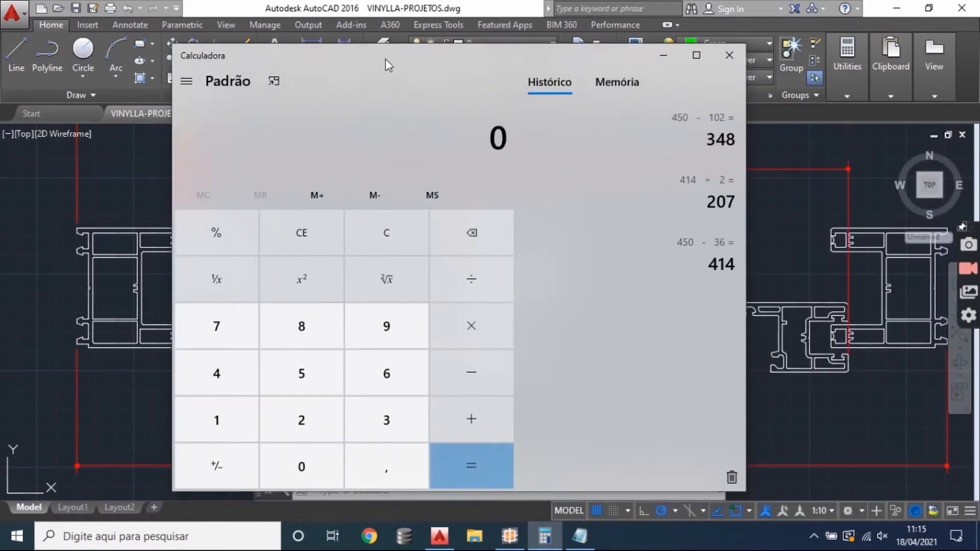
text(450-)
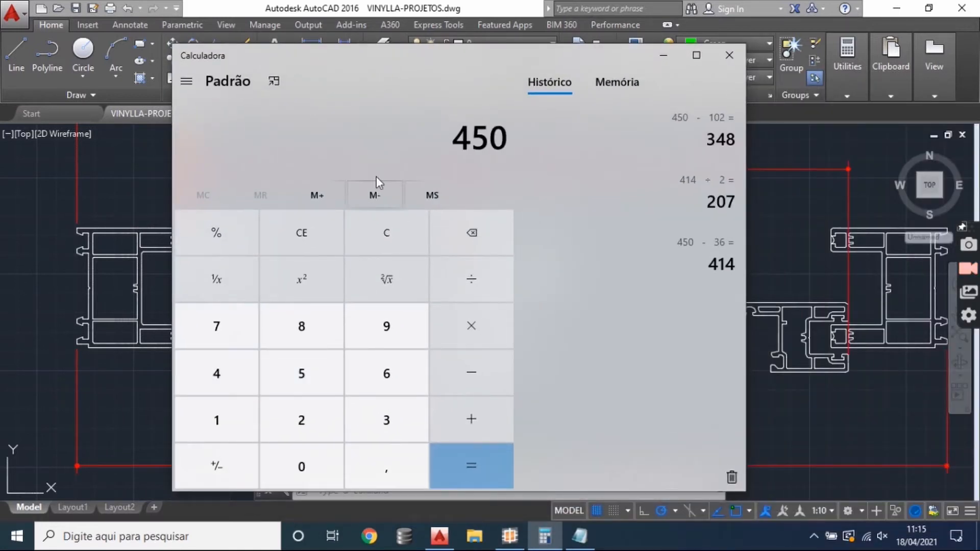
text(201)
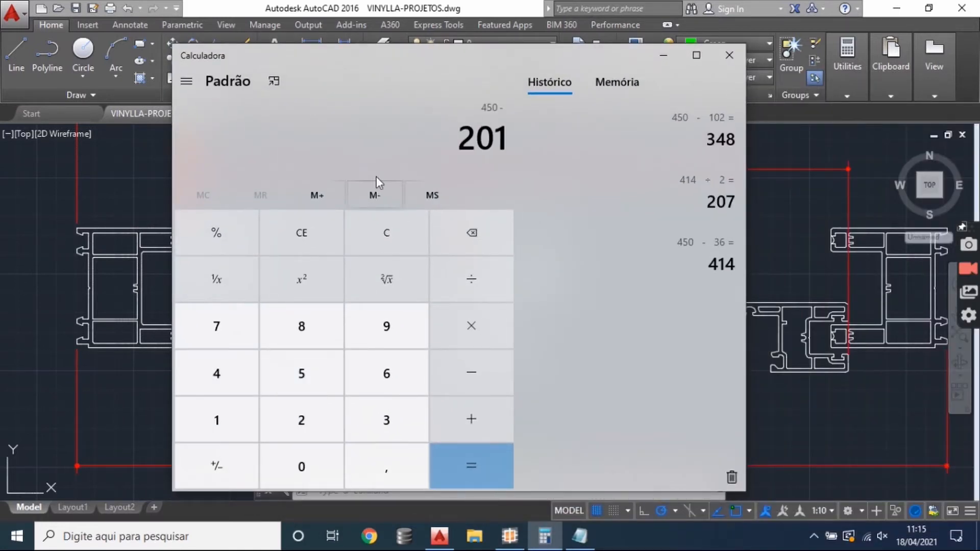
text(-201)
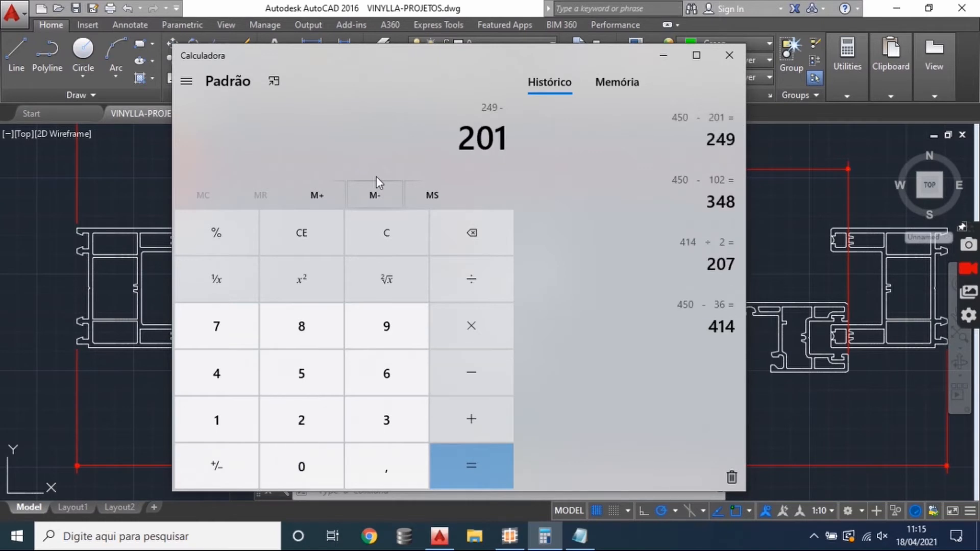
click(510, 464)
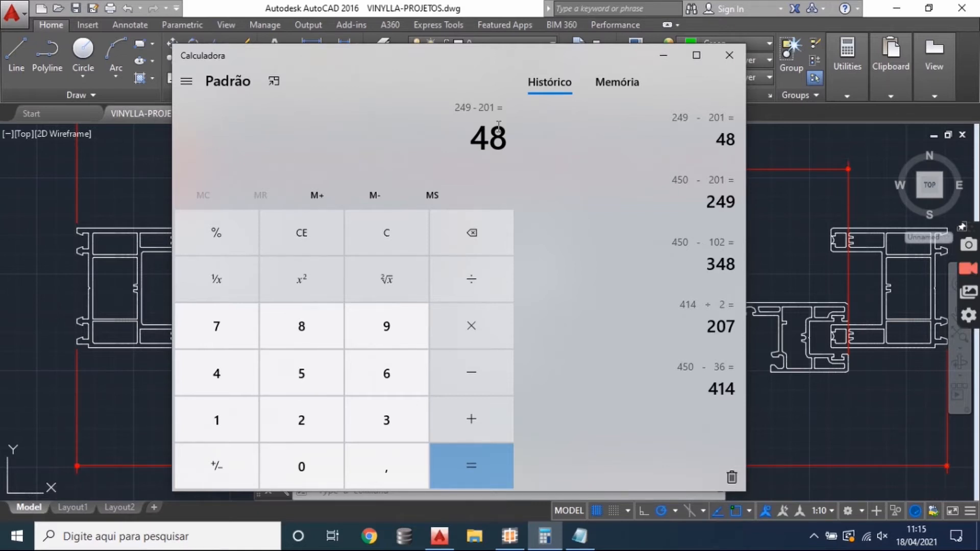
drag(473, 141, 517, 149)
click(512, 145)
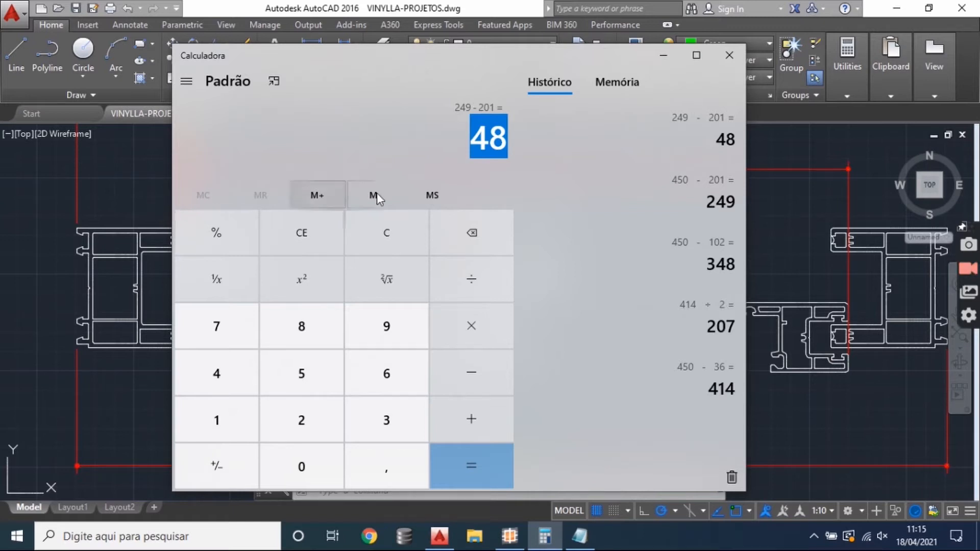
click(503, 139)
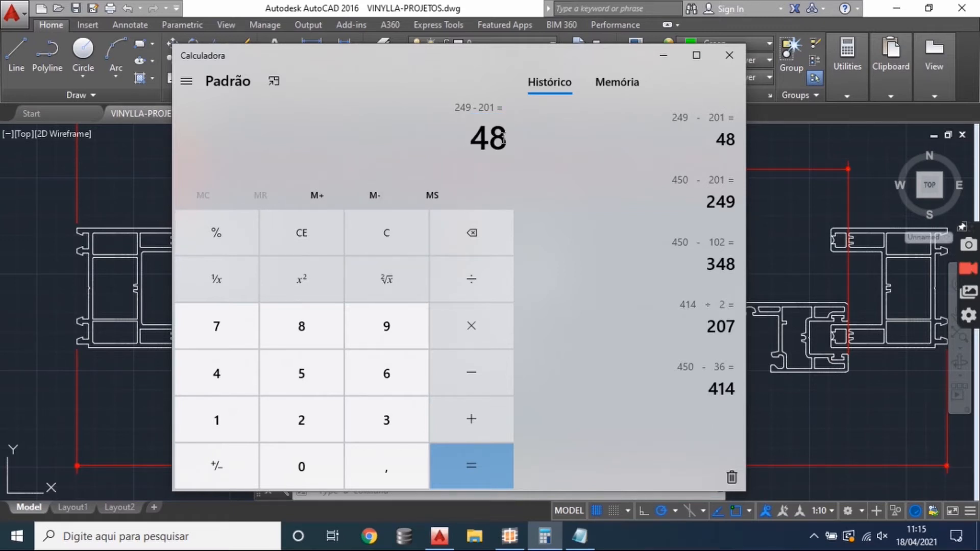
click(357, 238)
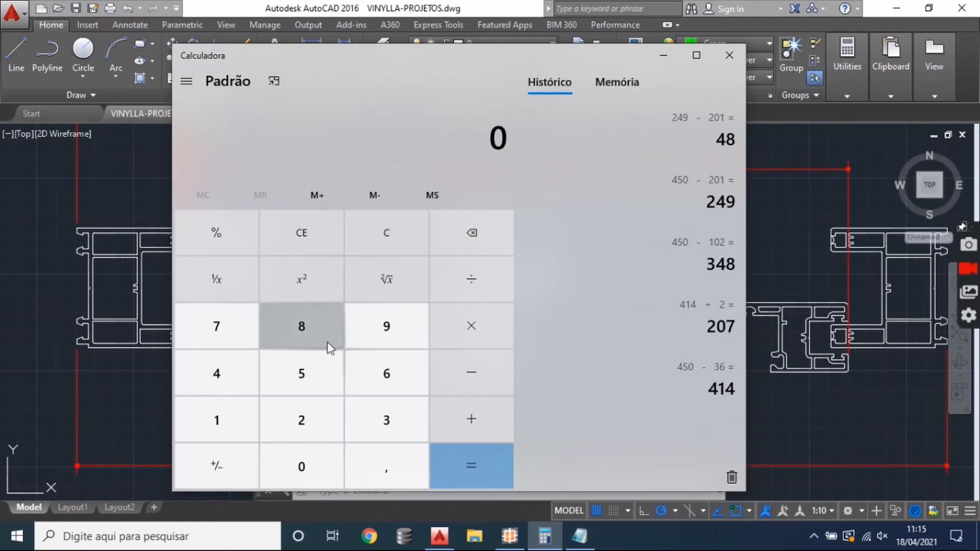
click(229, 380)
click(302, 373)
click(306, 465)
click(460, 384)
click(305, 436)
click(308, 455)
click(308, 424)
click(454, 461)
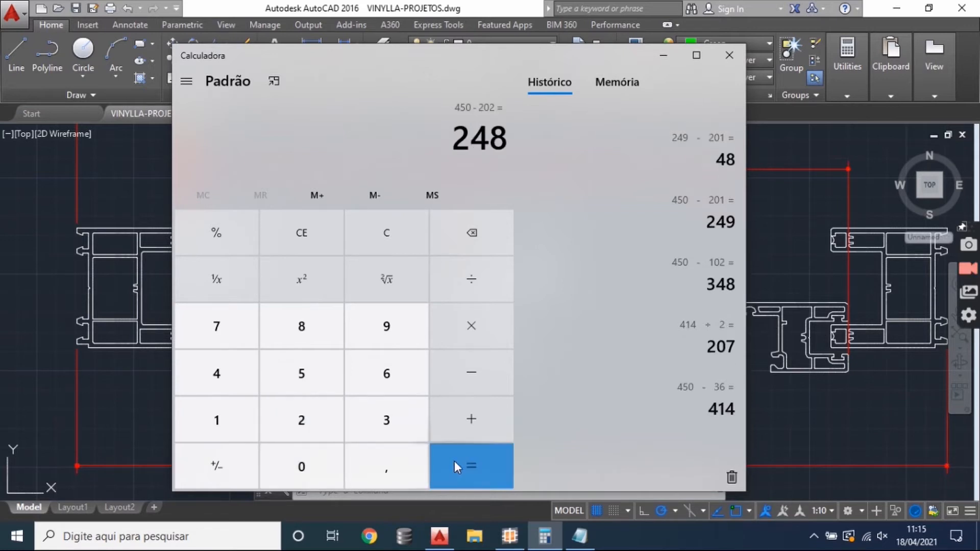
click(443, 381)
click(316, 438)
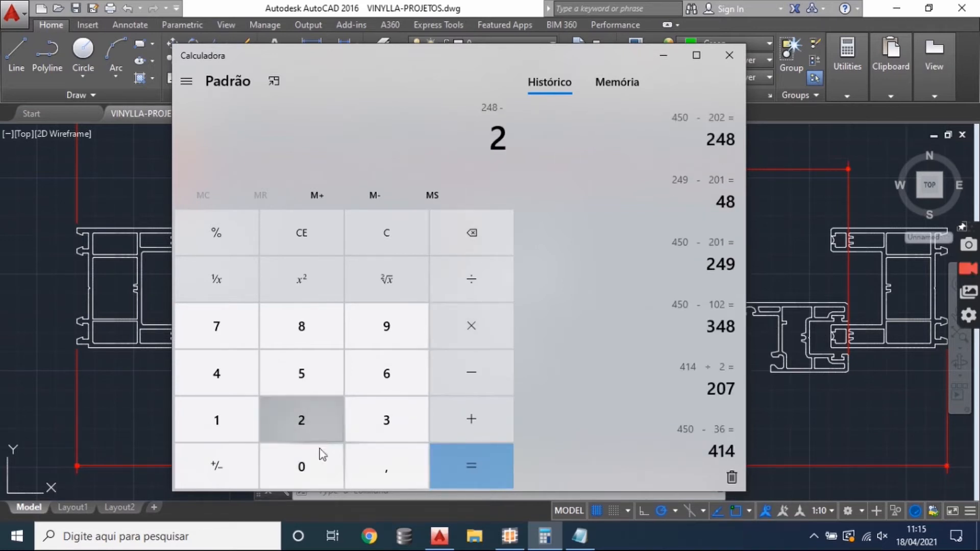
click(385, 234)
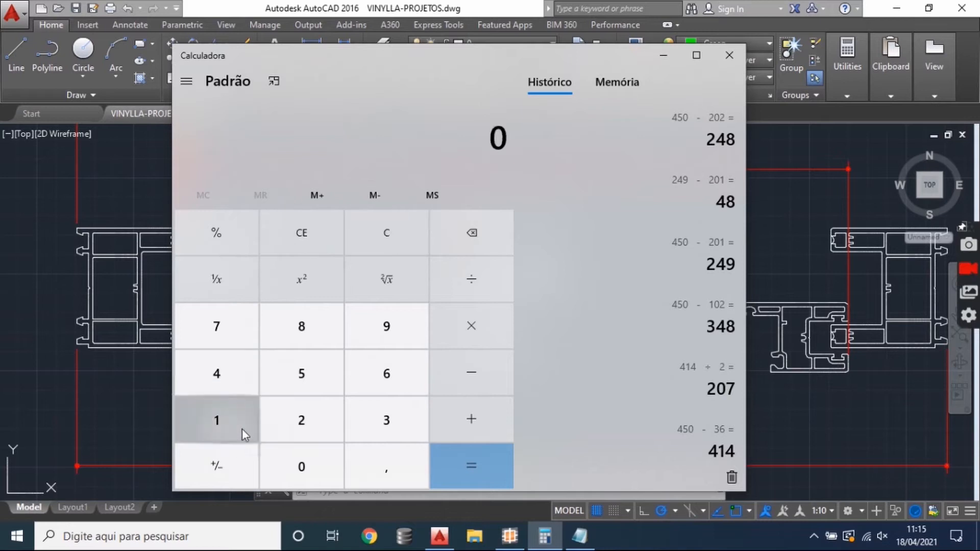
- Verify the sash width formula by subtracting 48 from 450 and dividing the result by 2
click(253, 390)
click(280, 382)
click(284, 466)
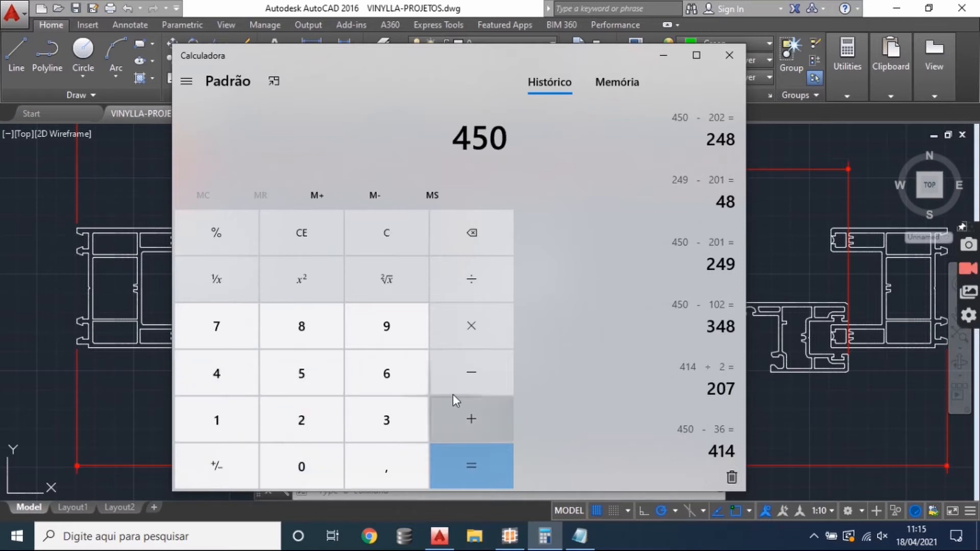
click(465, 376)
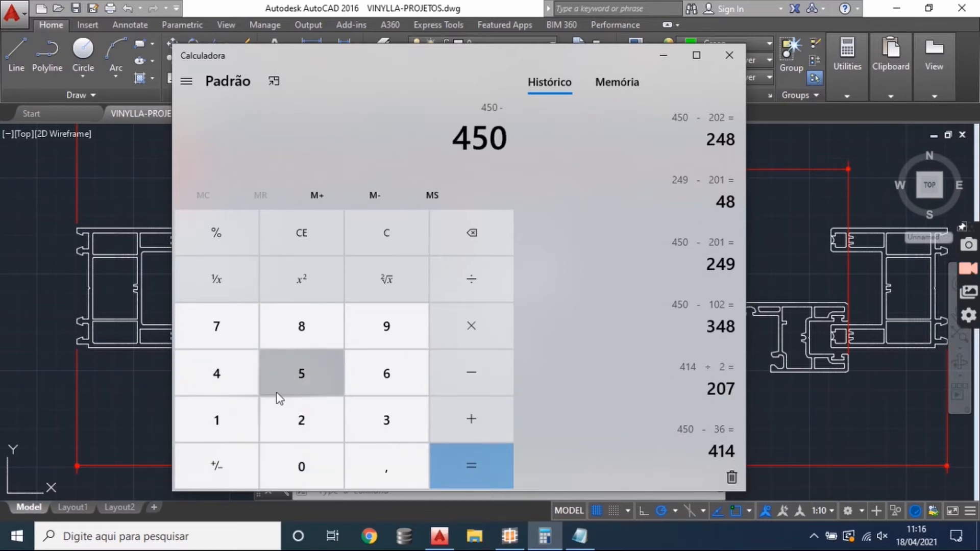
click(244, 386)
click(298, 333)
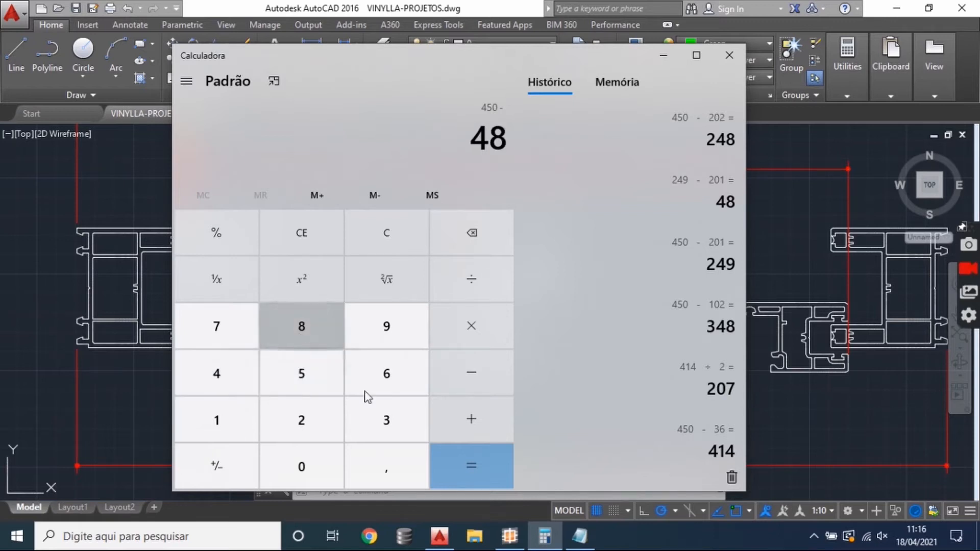
click(459, 466)
click(474, 296)
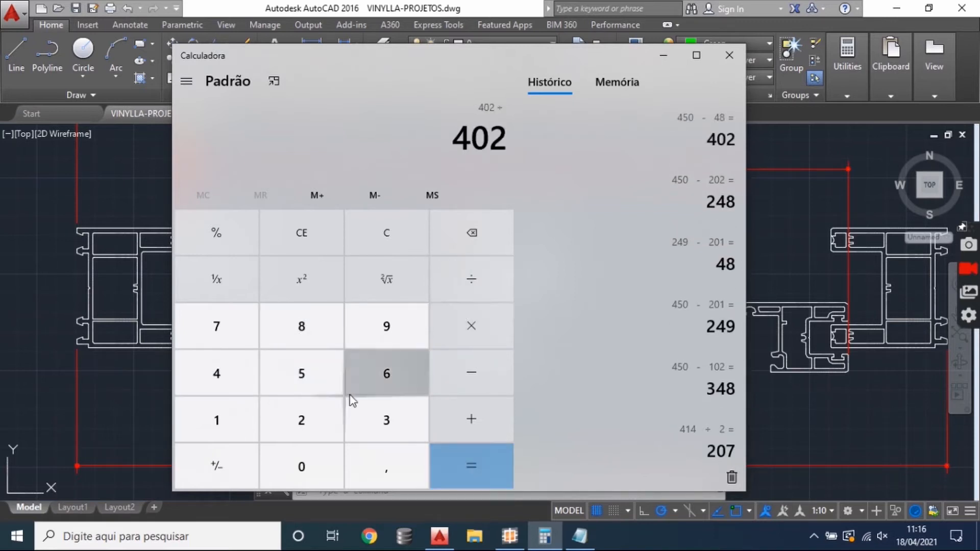
click(335, 431)
click(450, 464)
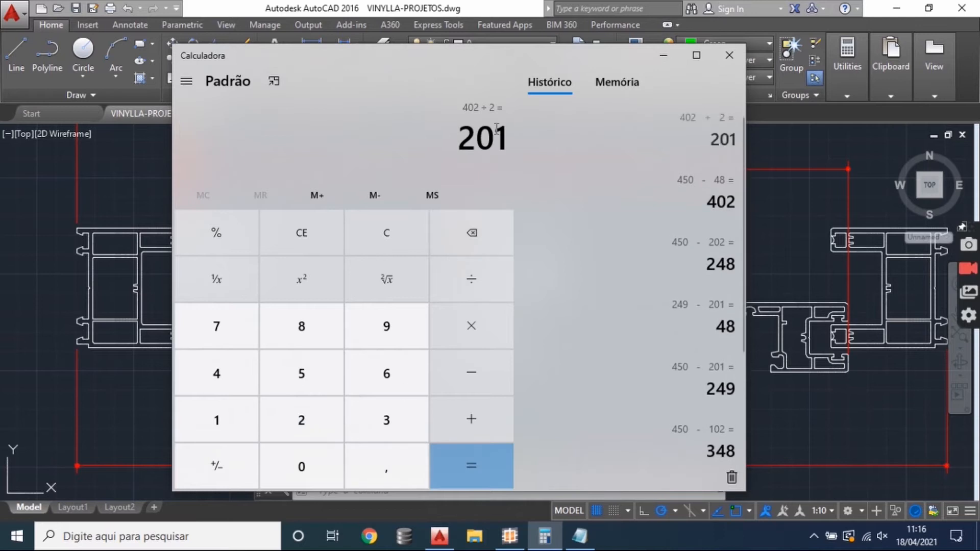
drag(504, 143, 431, 151)
- Return to the AutoCAD drawing and examine both sash dimensions against the frame profiles, the central interlock and the overall width
click(141, 241)
scroll(357, 280, down, 3)
scroll(378, 277, up, 2)
scroll(391, 258, down, 2)
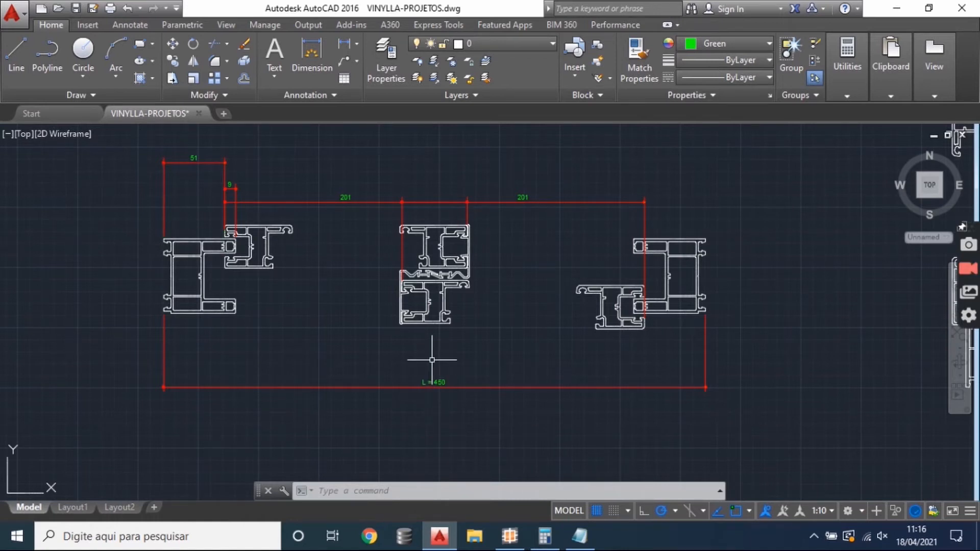
scroll(431, 337, up, 3)
mouse_move(454, 261)
mouse_down()
mouse_move(472, 276)
mouse_move(471, 263)
mouse_up()
drag(371, 291, 388, 352)
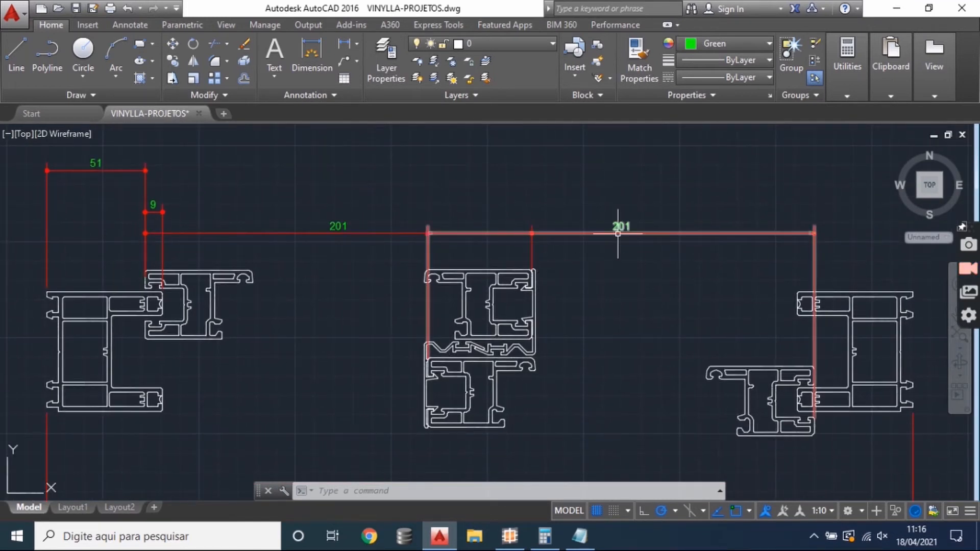
mouse_move(585, 307)
mouse_down()
mouse_move(594, 314)
mouse_move(585, 294)
mouse_up()
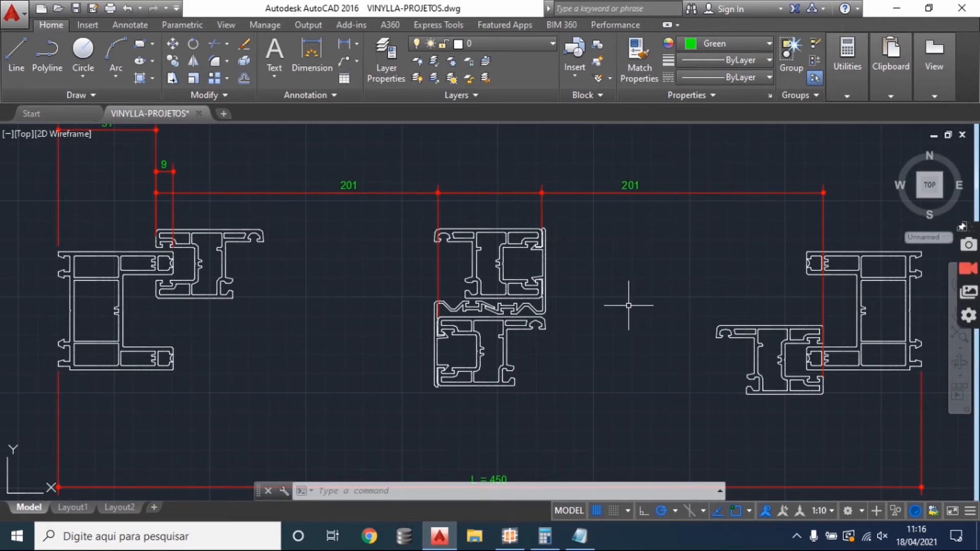
drag(597, 286, 570, 283)
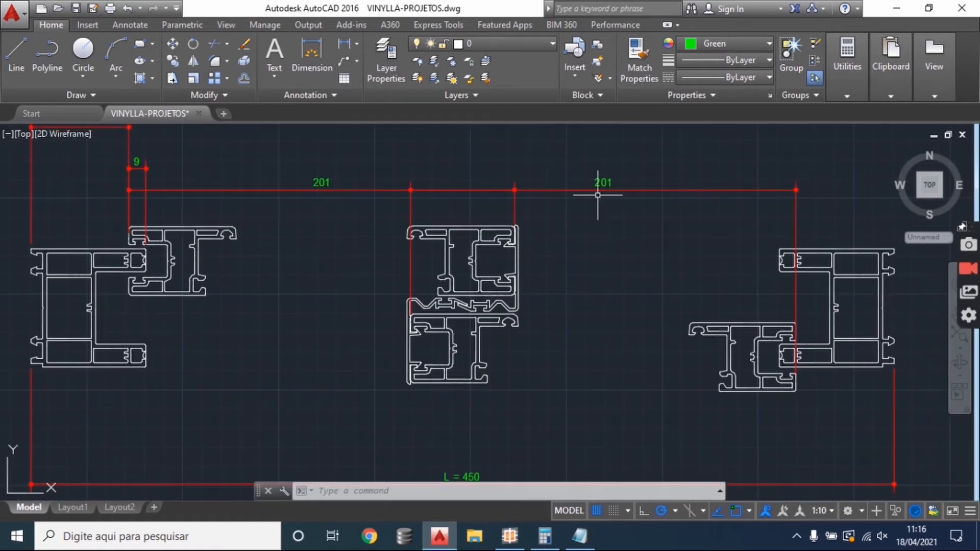
- Subtract 207 twice from 450 in the Windows Calculator, then return to the AutoCAD drawing
click(543, 537)
click(386, 241)
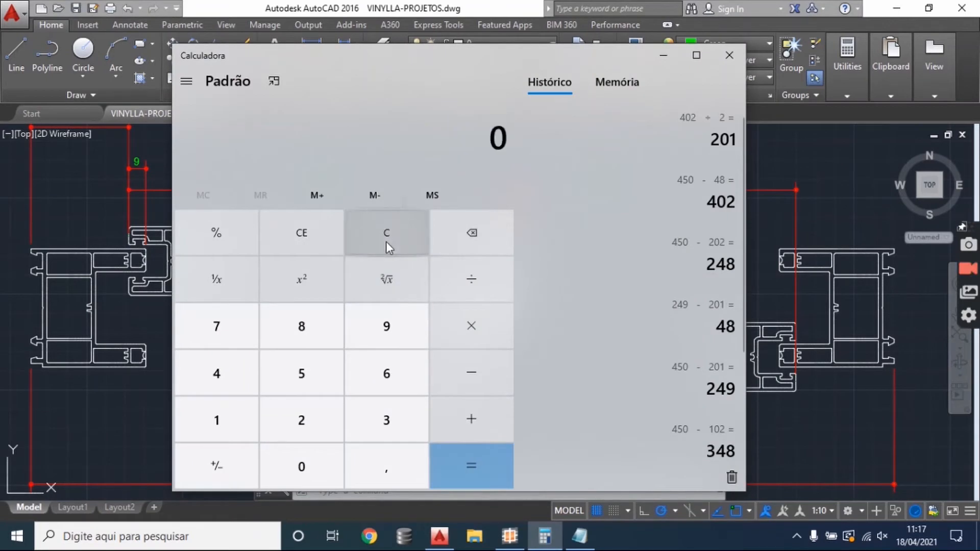
text(45)
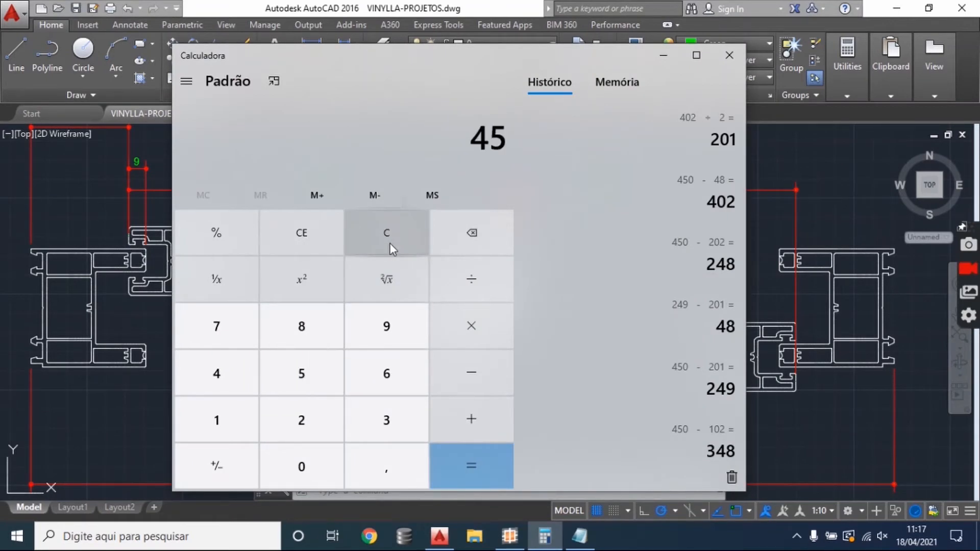
text(0-207)
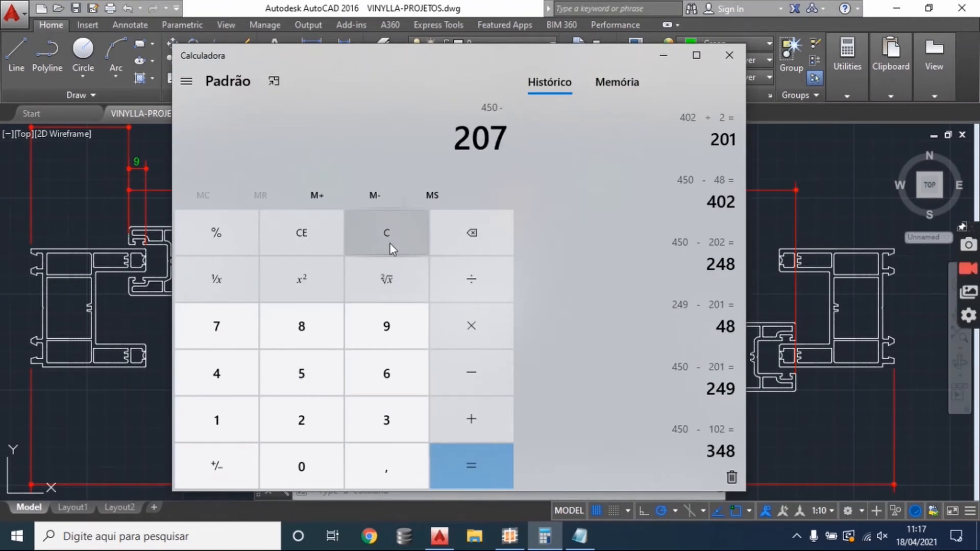
text(-207)
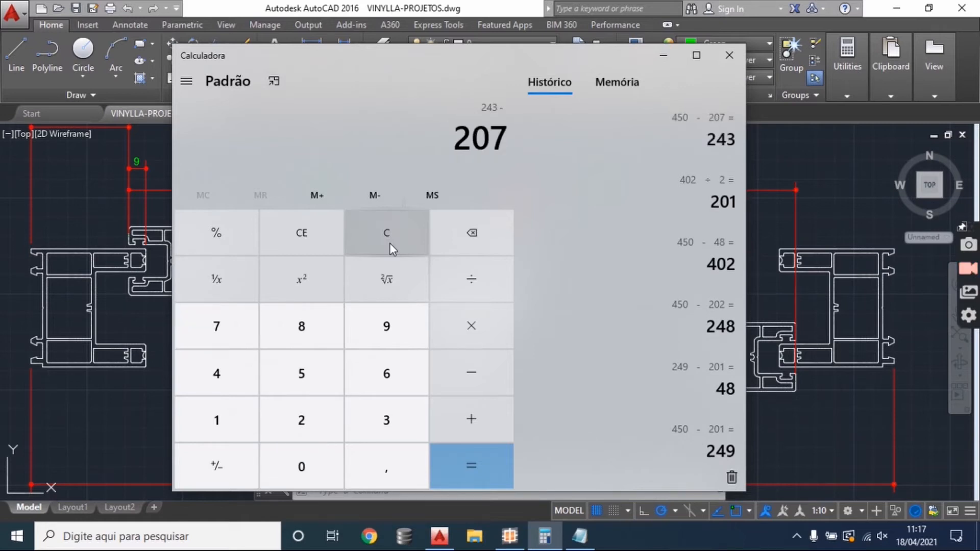
click(492, 461)
click(503, 138)
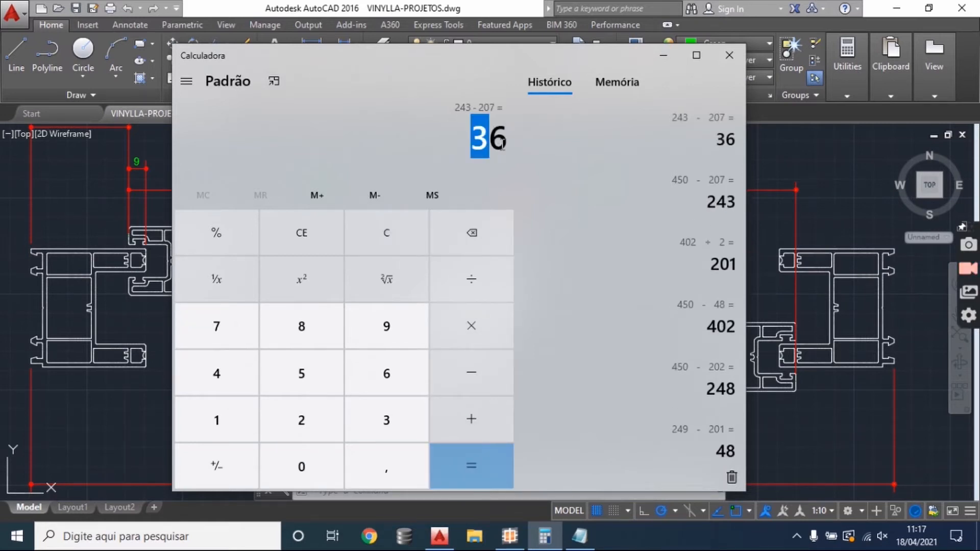
click(503, 138)
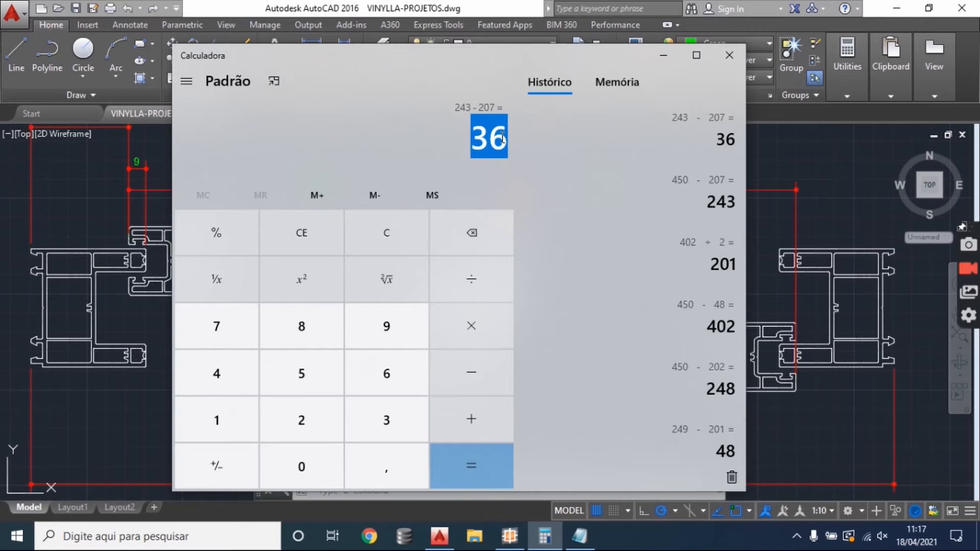
click(101, 184)
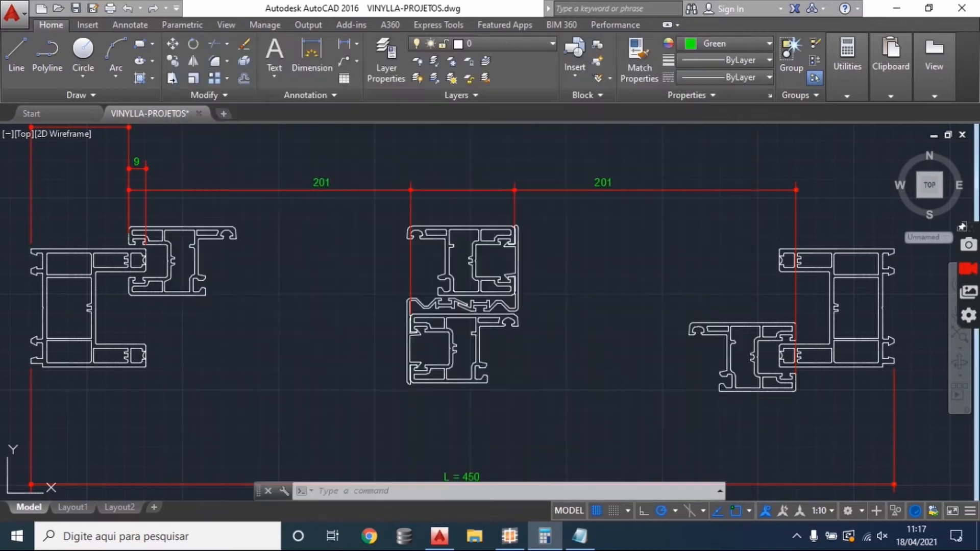
- Switch to the SisPVC assembly window and select the width formula of the FC-55 sash profile
click(509, 535)
click(323, 273)
click(316, 261)
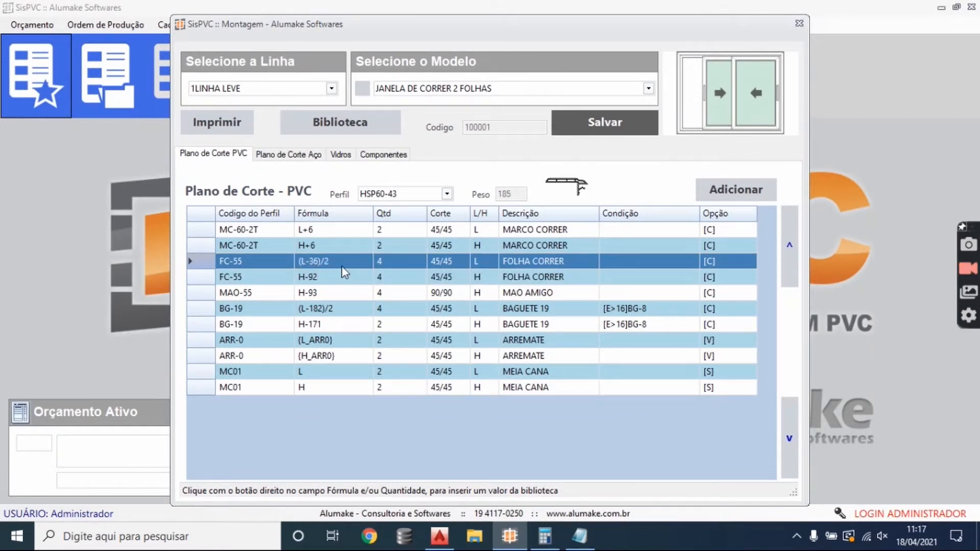
- Check the sash width formula in the Windows Calculator by subtracting 36 from 450 and dividing the result by 2
click(544, 536)
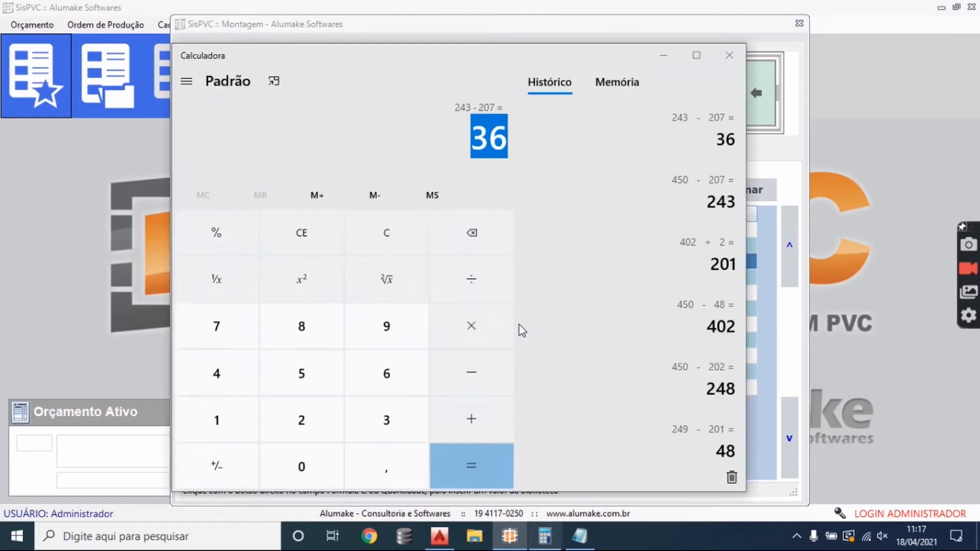
click(402, 224)
text(450)
key(minus)
text(36)
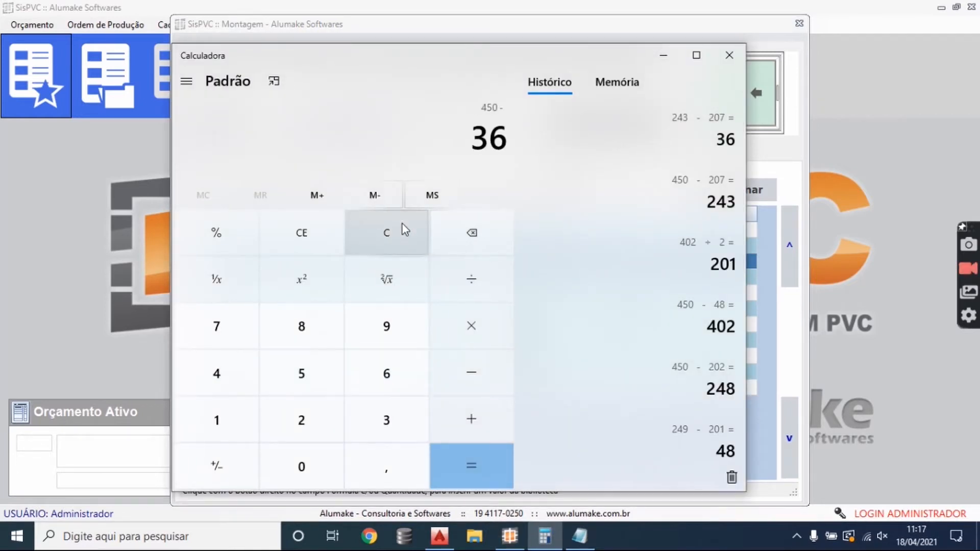
click(466, 458)
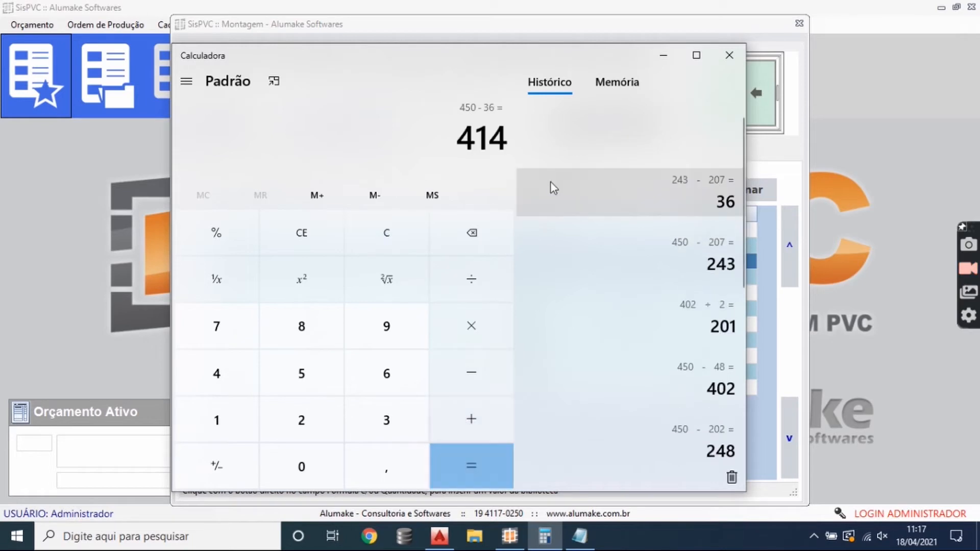
click(470, 273)
click(301, 420)
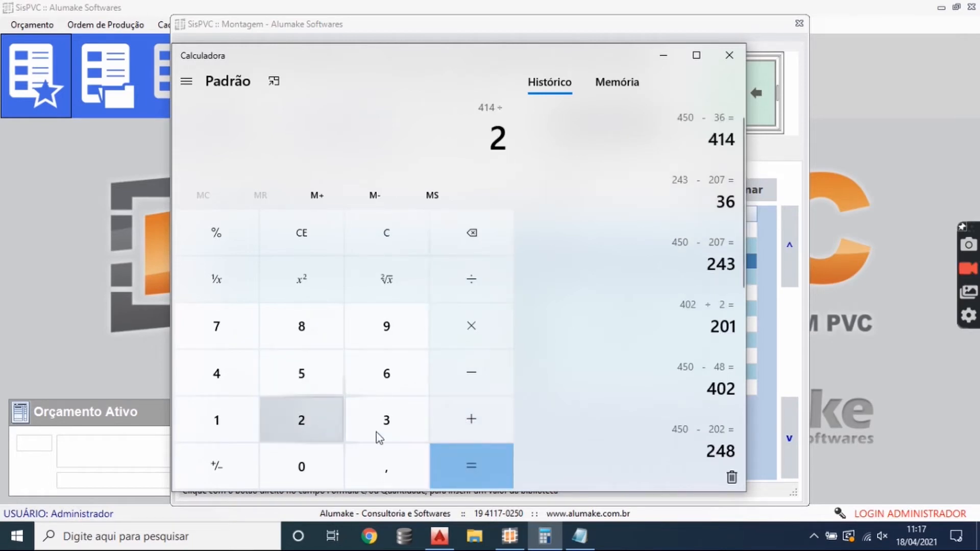
click(482, 473)
- Return to the SisPVC cutting plan and compare the FC-55 sash width formula with the sash height formula
click(663, 55)
double_click(322, 264)
click(323, 264)
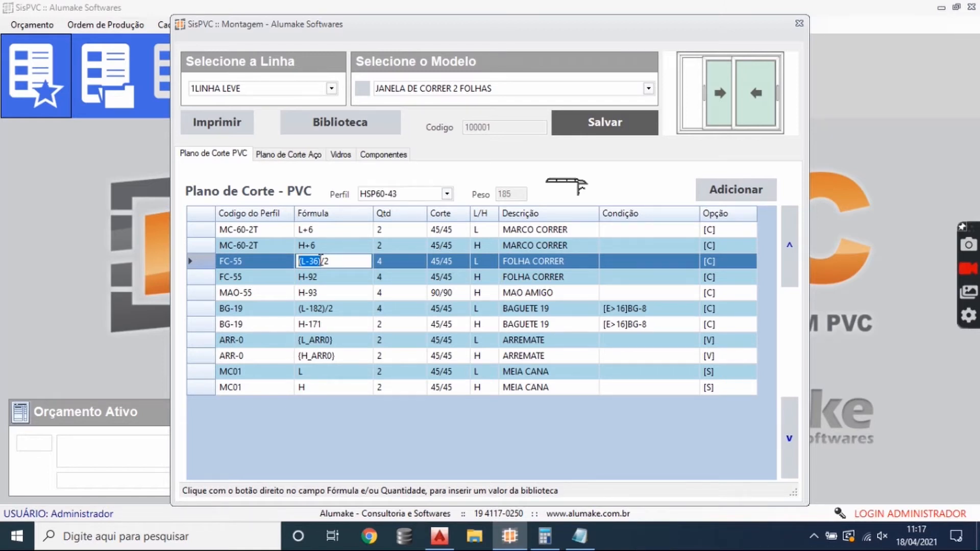
click(339, 278)
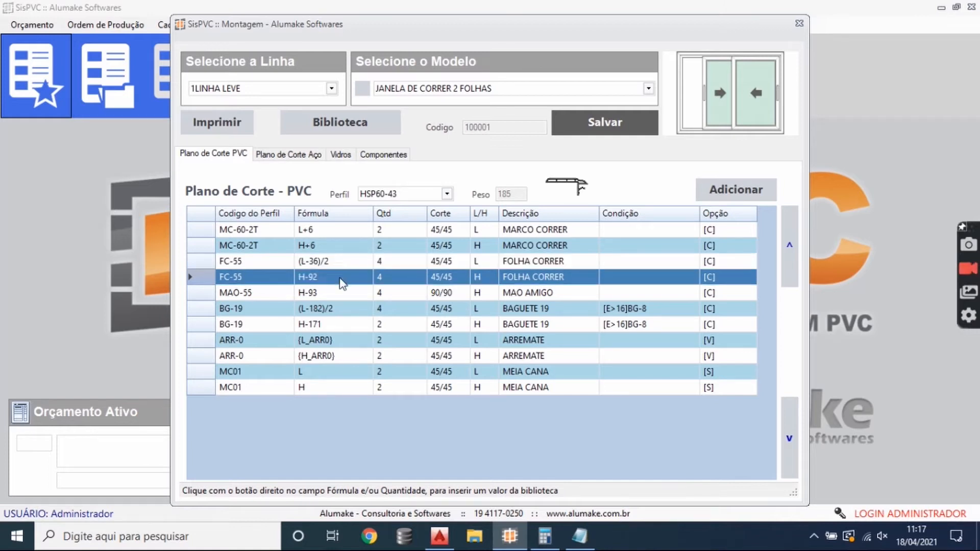
click(342, 265)
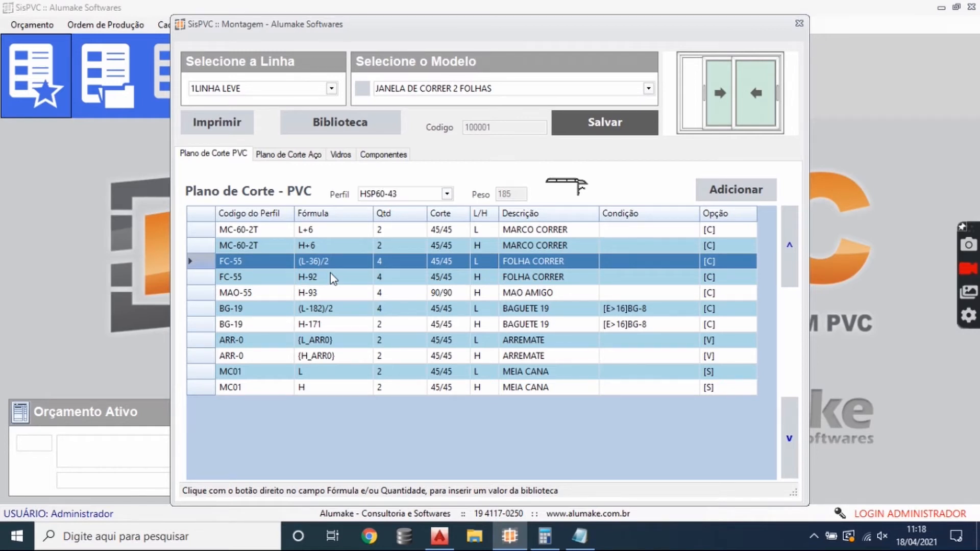
click(332, 278)
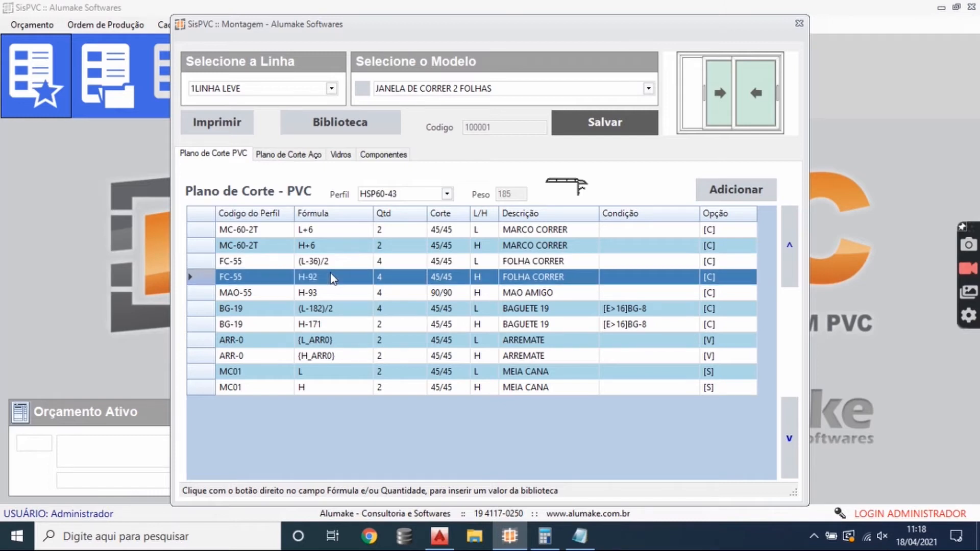
- Switch to the AutoCAD drawing and delete both 201 sash width dimensions
click(440, 536)
scroll(475, 229, down, 3)
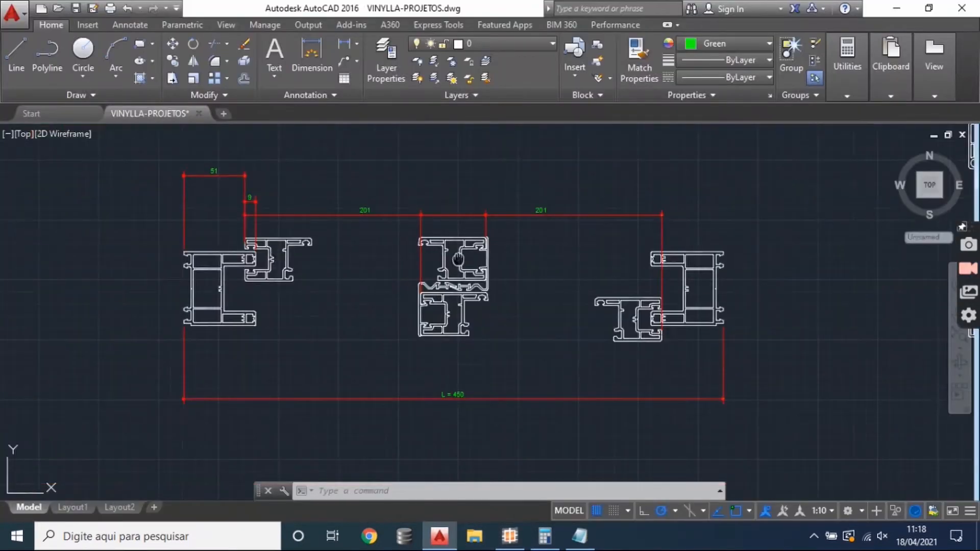
drag(436, 197, 434, 234)
click(444, 241)
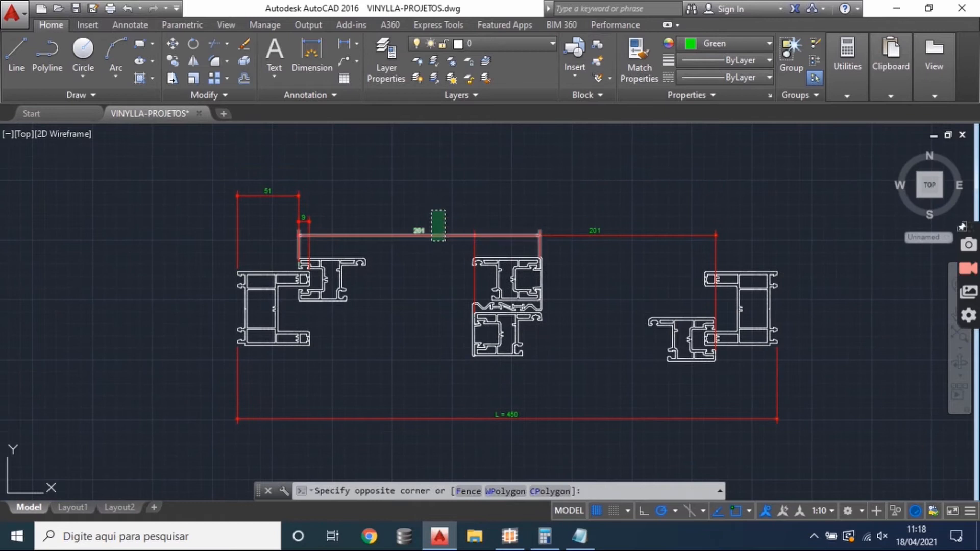
click(431, 211)
key(Delete)
click(598, 258)
click(590, 214)
key(Delete)
- Add a linear dimension across the overlap of the two sash profiles at the central interlock, placing it above them
scroll(301, 221, up, 4)
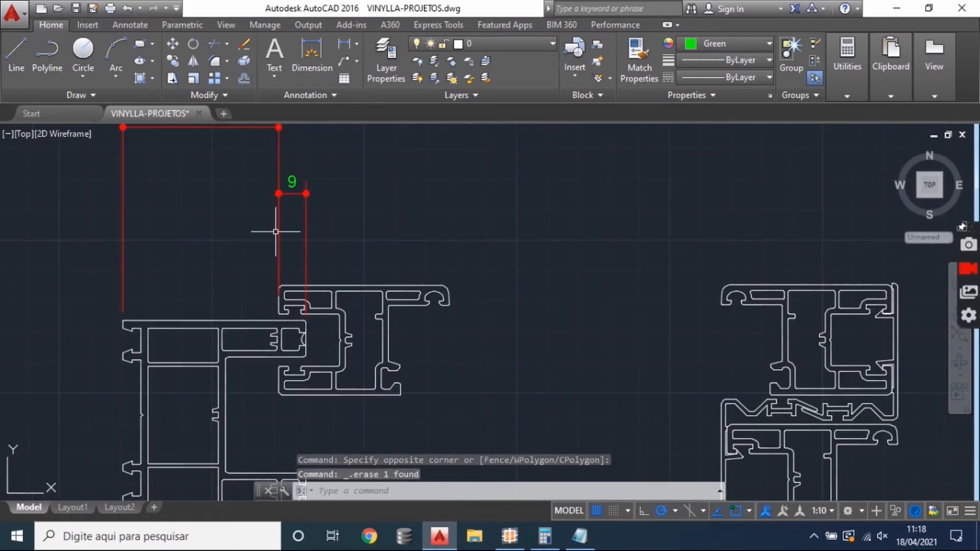
scroll(256, 199, down, 2)
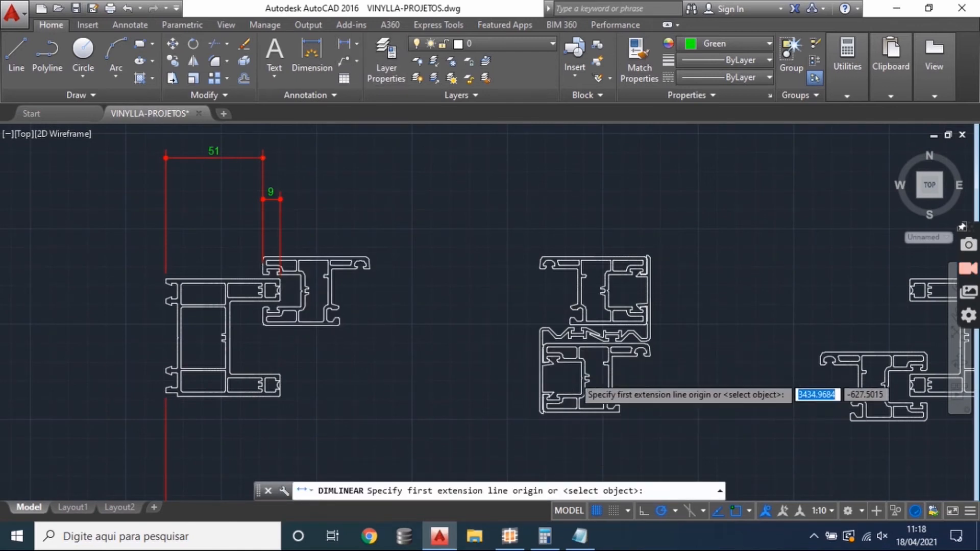
scroll(542, 389, up, 5)
click(437, 280)
scroll(408, 316, down, 5)
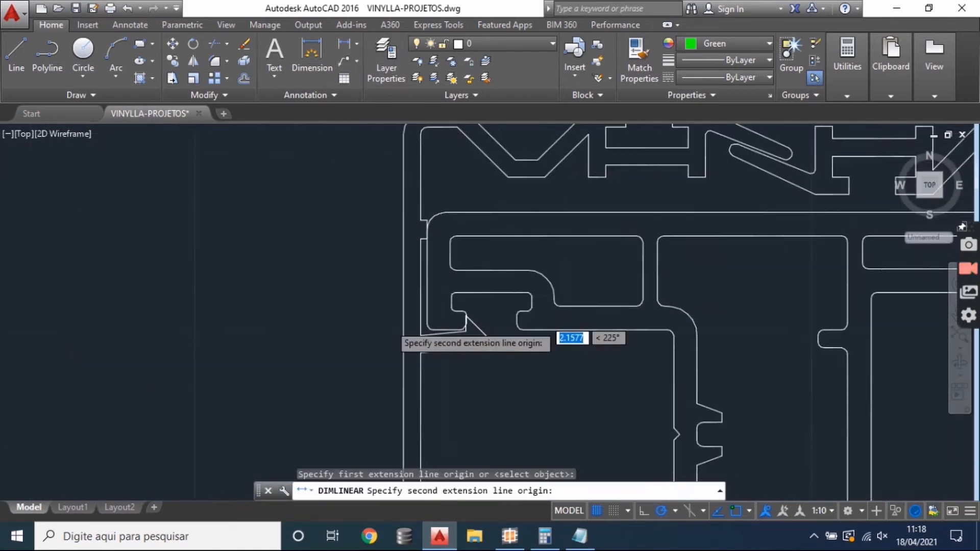
scroll(500, 271, up, 5)
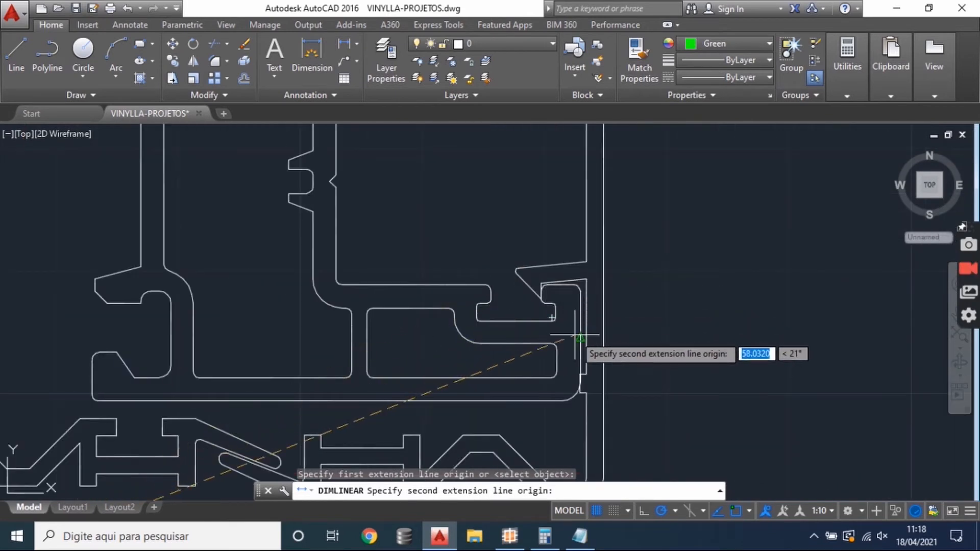
click(566, 327)
scroll(561, 327, down, 5)
click(514, 255)
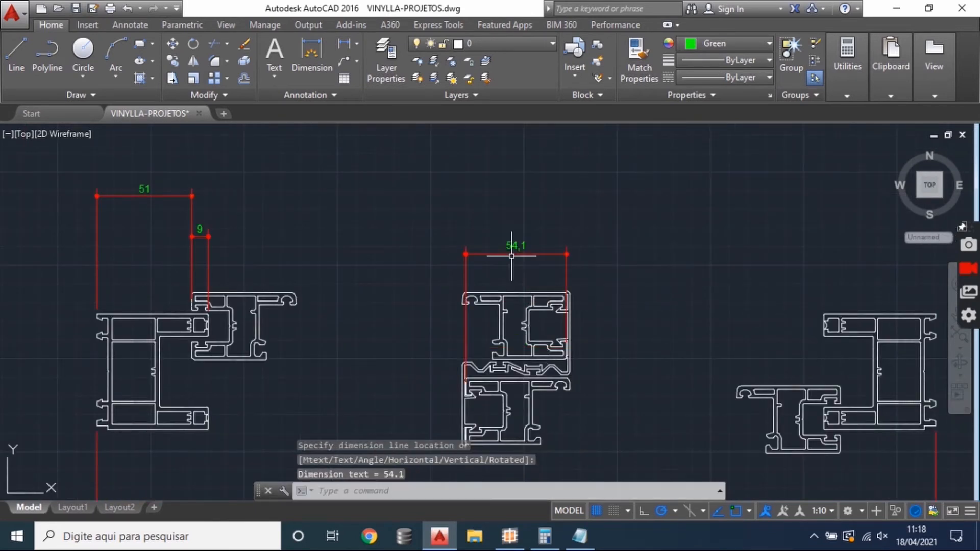
mouse_move(501, 208)
mouse_down()
mouse_move(504, 220)
mouse_move(505, 199)
mouse_up()
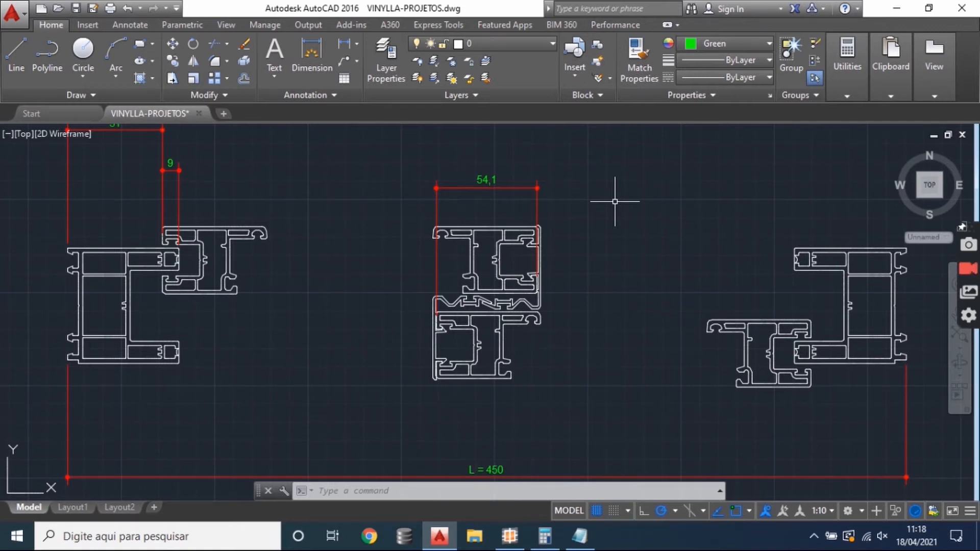
- Add a linear dimension between the outer edges of the two outermost sash profiles, placing it above the interlock dimension
drag(547, 249, 541, 281)
click(312, 51)
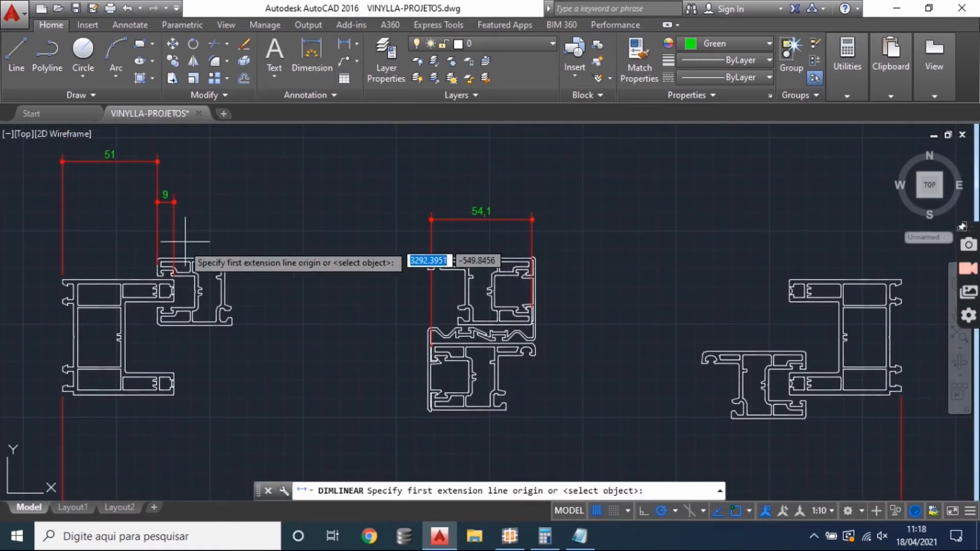
scroll(156, 268, up, 5)
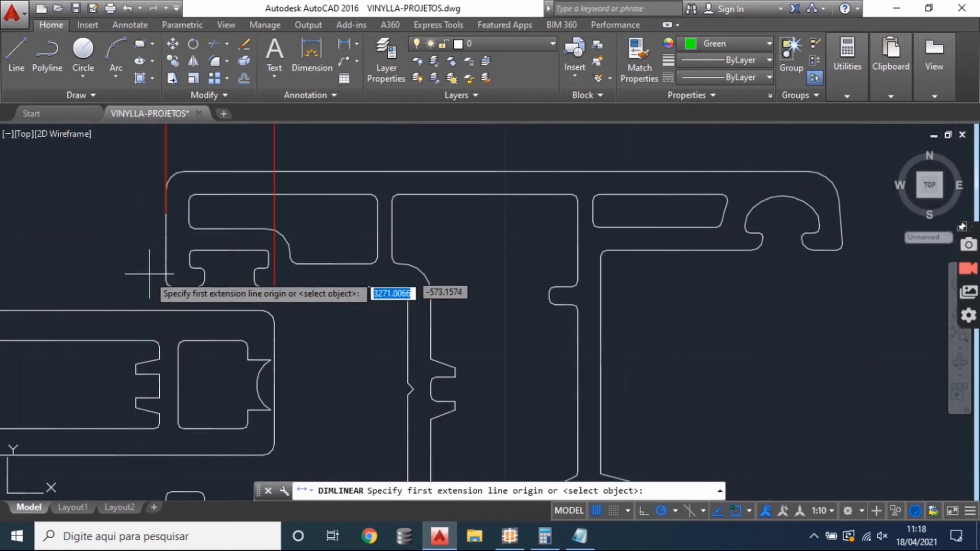
click(158, 267)
scroll(166, 251, down, 5)
scroll(725, 357, up, 4)
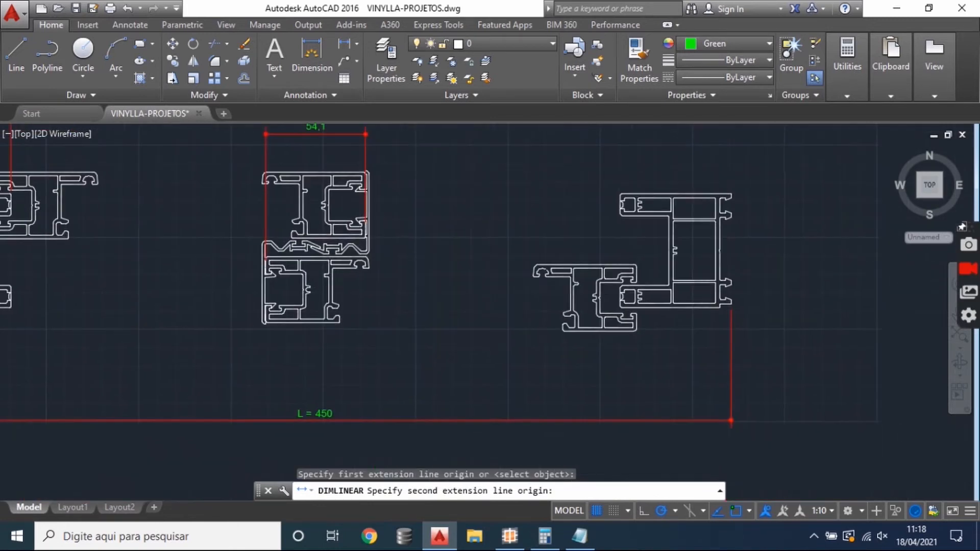
click(713, 326)
scroll(714, 326, down, 4)
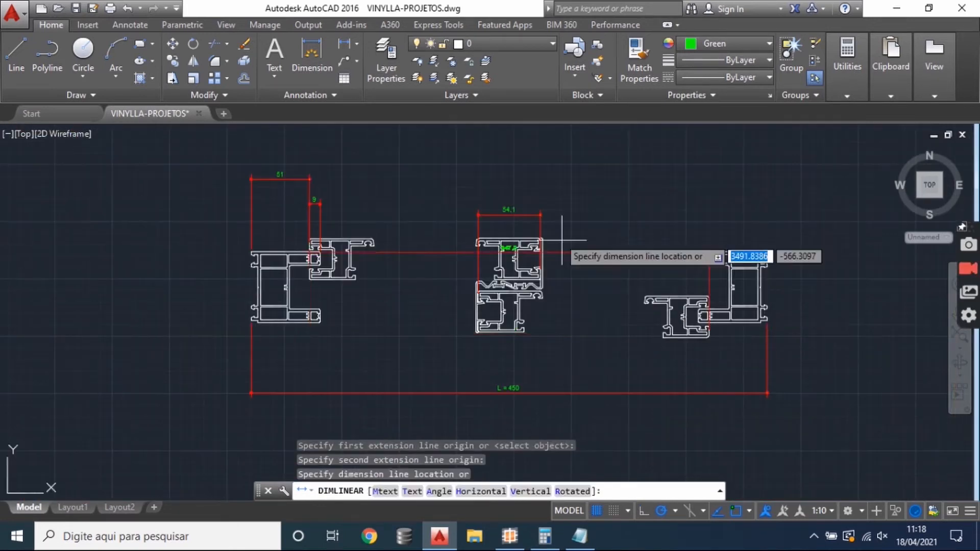
click(507, 176)
scroll(508, 176, up, 2)
drag(516, 201, 507, 181)
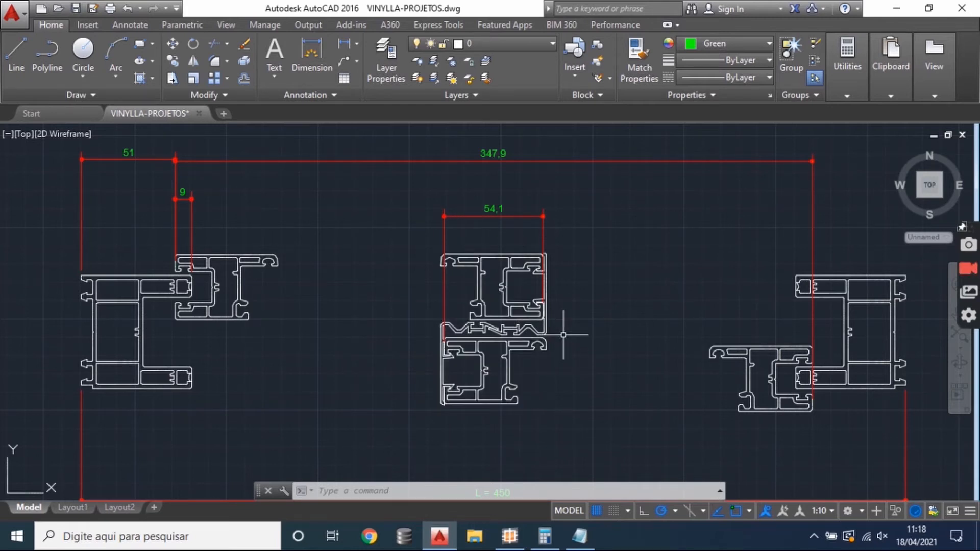
- Switch to the Windows Calculator, clear it and subtract the 51 frame deduction twice from zero
click(545, 536)
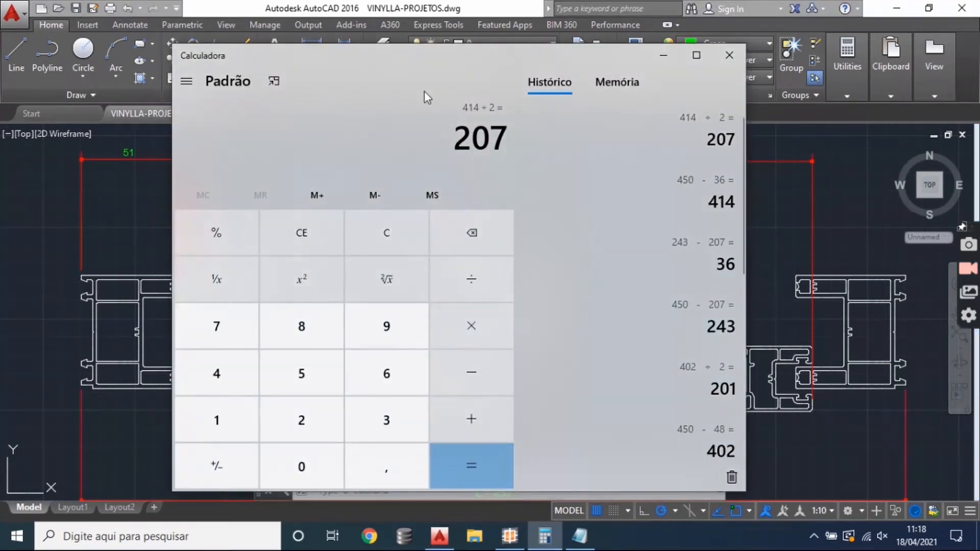
click(363, 240)
drag(382, 66, 568, 49)
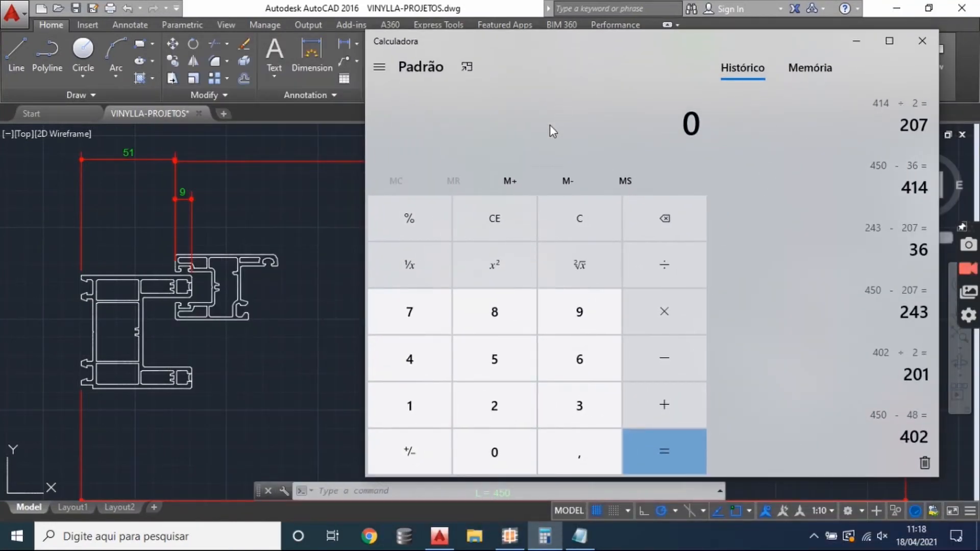
key(minus)
text(51)
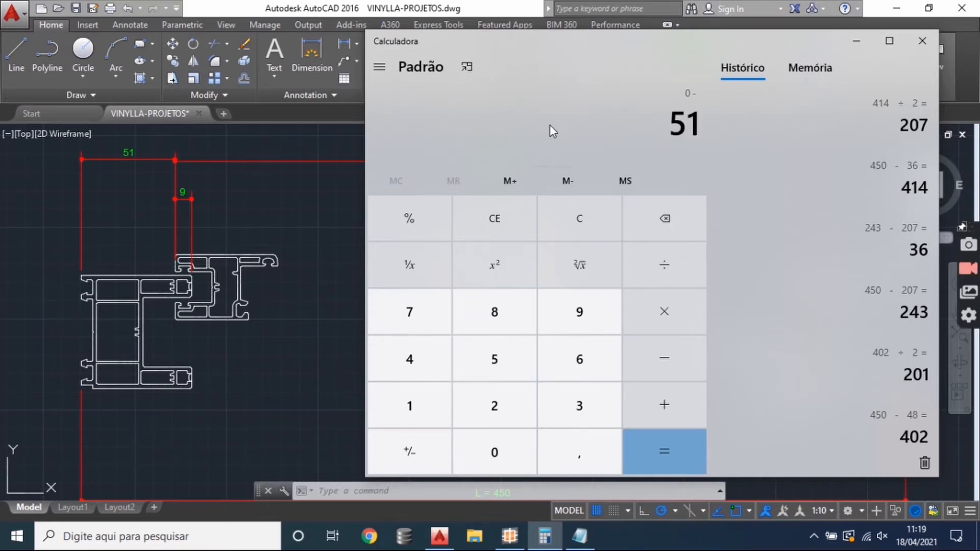
key(Return)
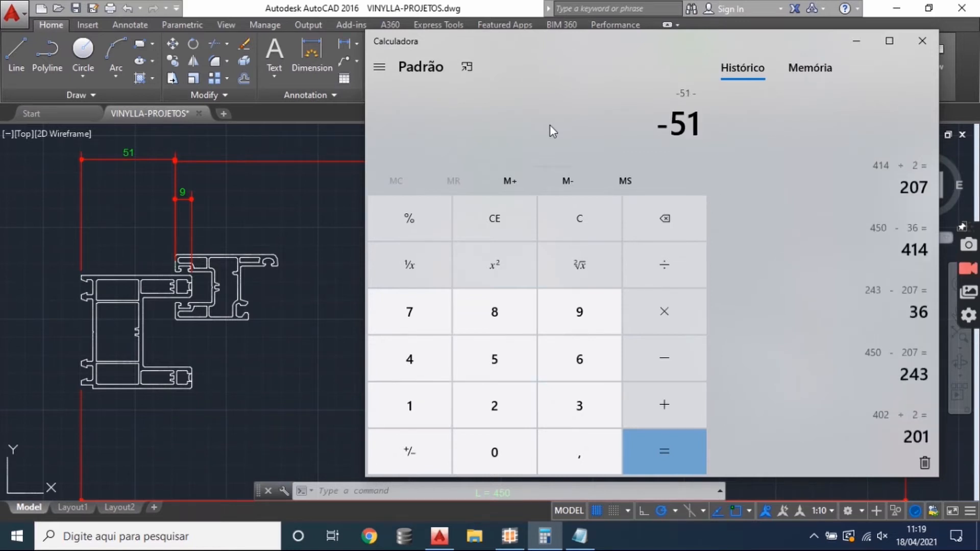
key(minus)
text(51)
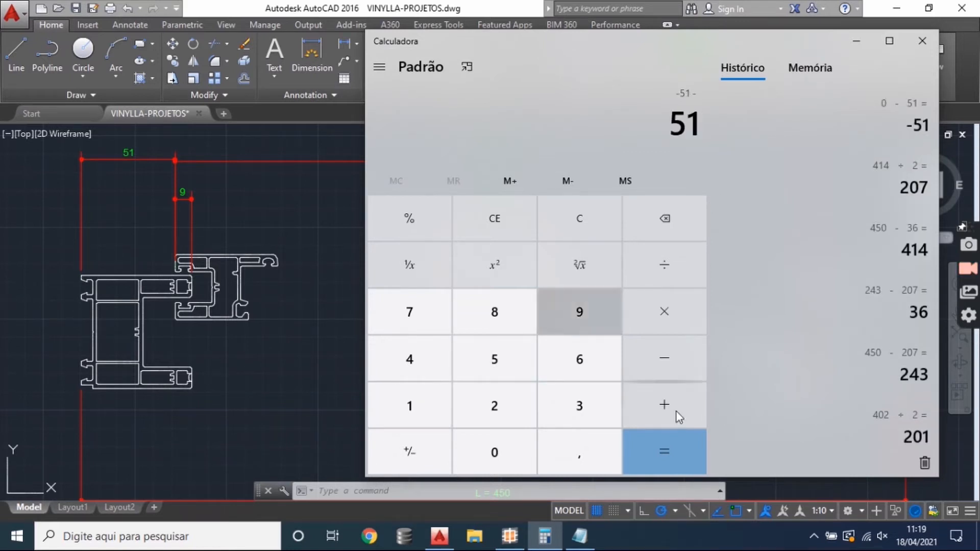
click(683, 460)
key(ctrl+c)
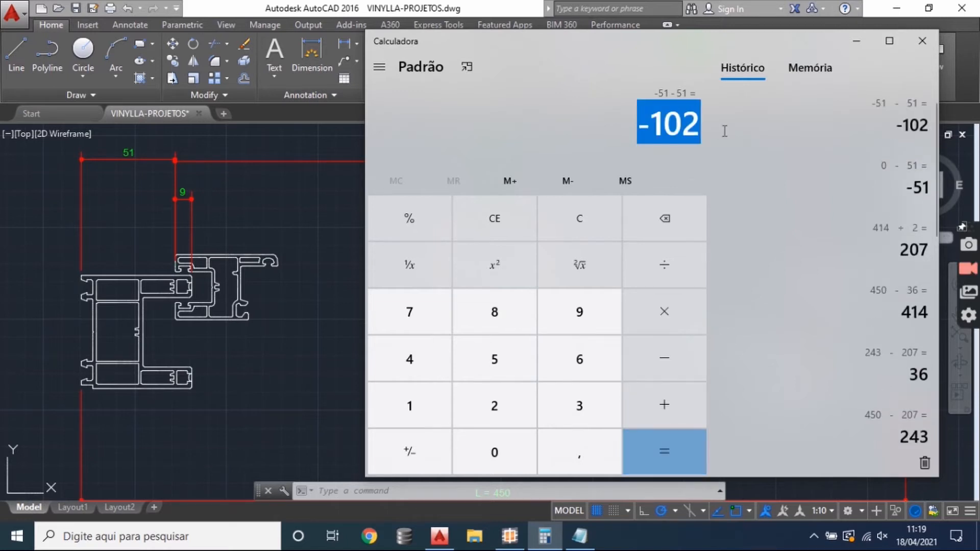
drag(603, 126, 700, 124)
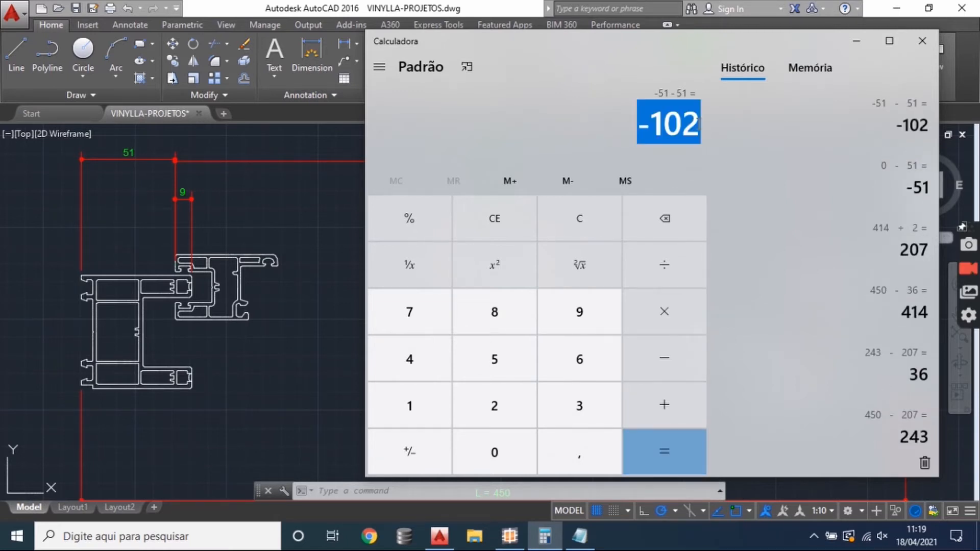
- Return to the AutoCAD drawing and examine the sash overlap at the central interlock
click(280, 242)
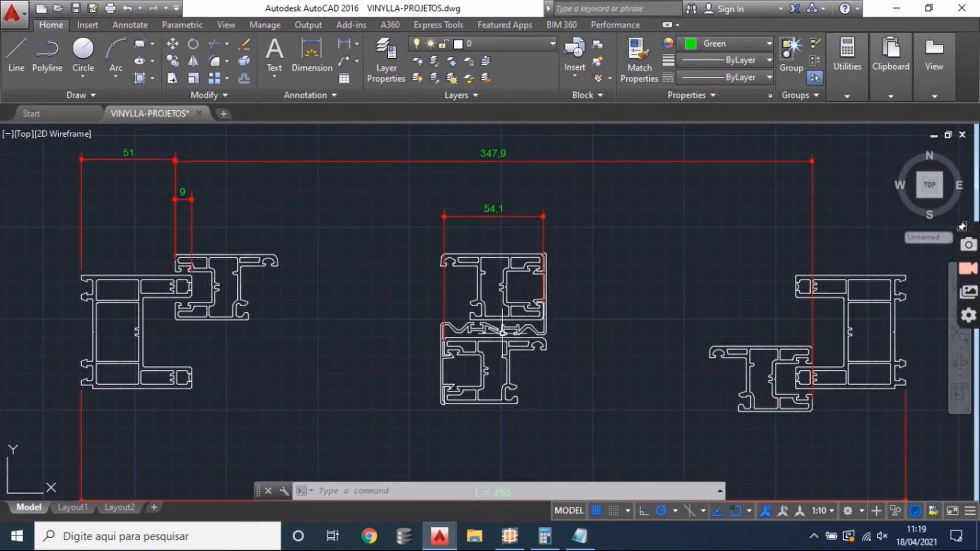
scroll(493, 345, up, 2)
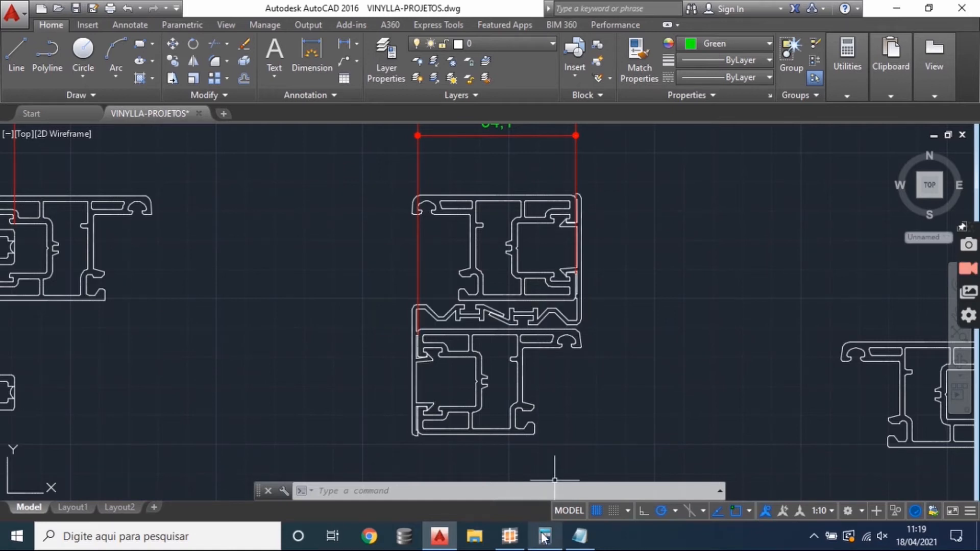
click(558, 541)
click(557, 541)
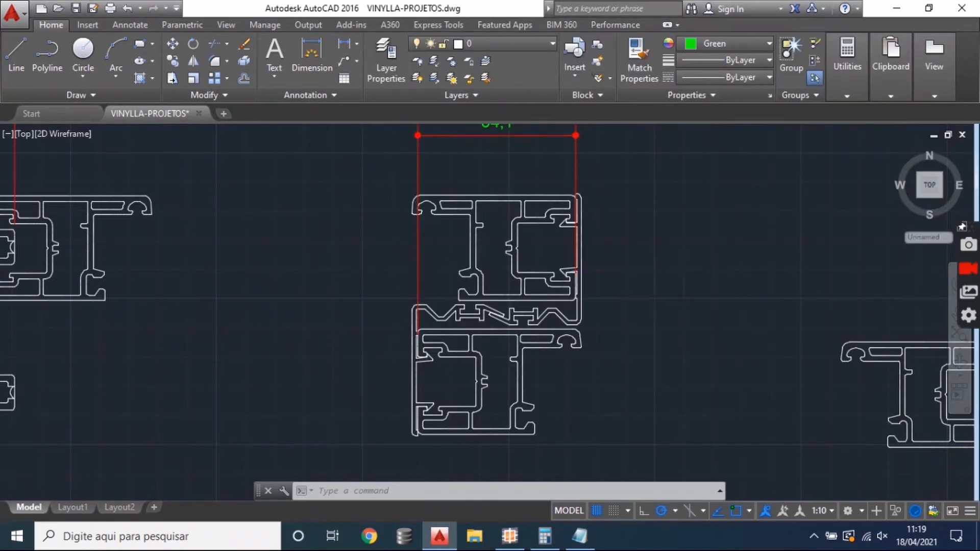
scroll(443, 286, down, 2)
- Switch to the Windows Calculator and add the 54 sash overlap to the -102 result
click(544, 537)
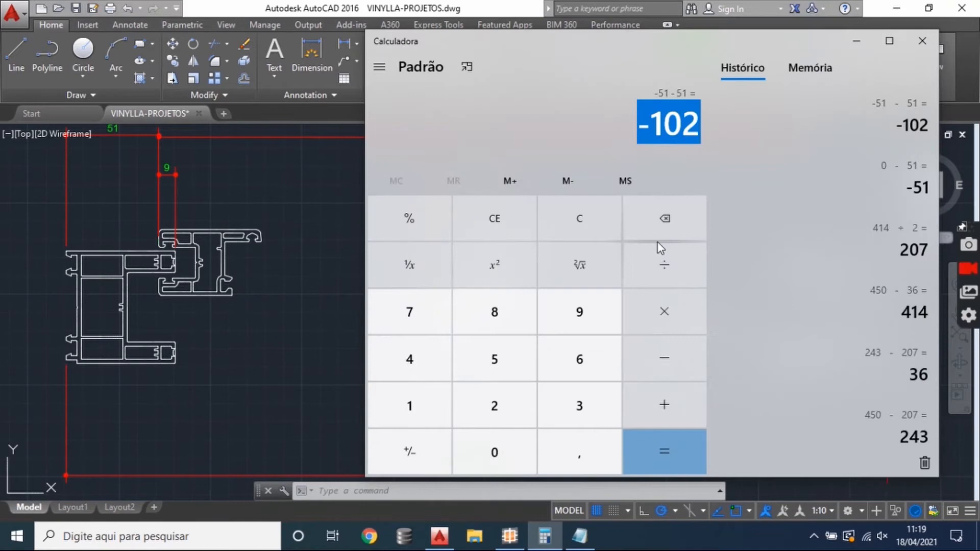
click(664, 403)
click(511, 369)
click(427, 365)
click(634, 449)
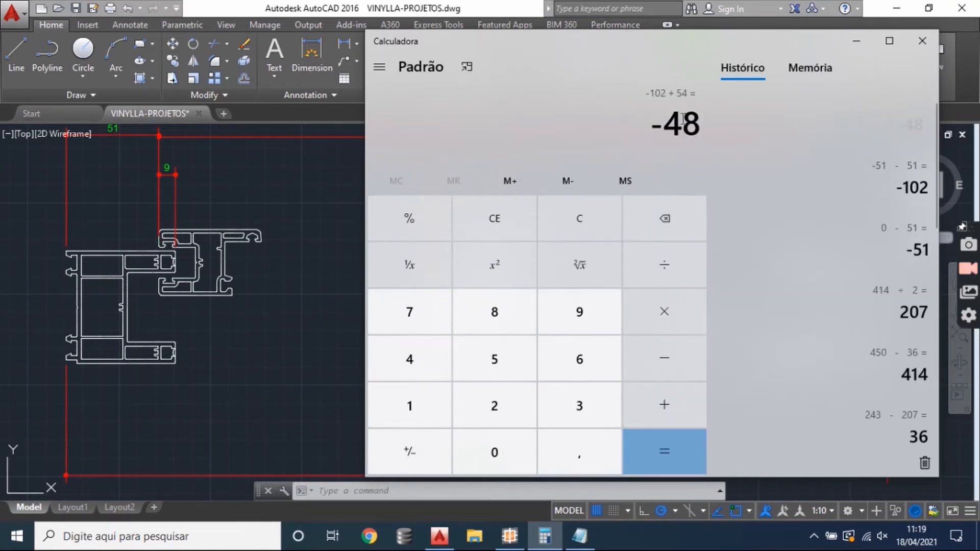
- Add 12 to the calculator's running result and copy the outcome
click(670, 412)
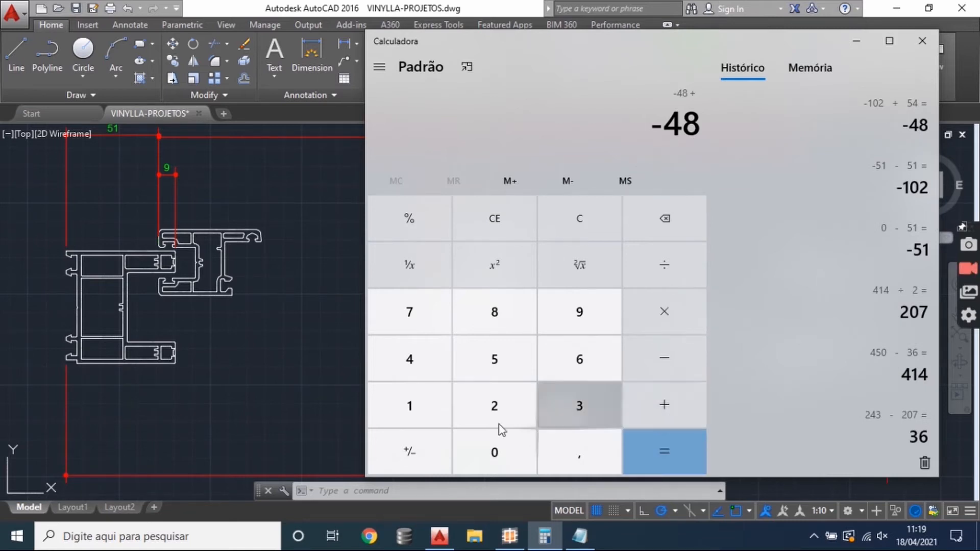
click(420, 419)
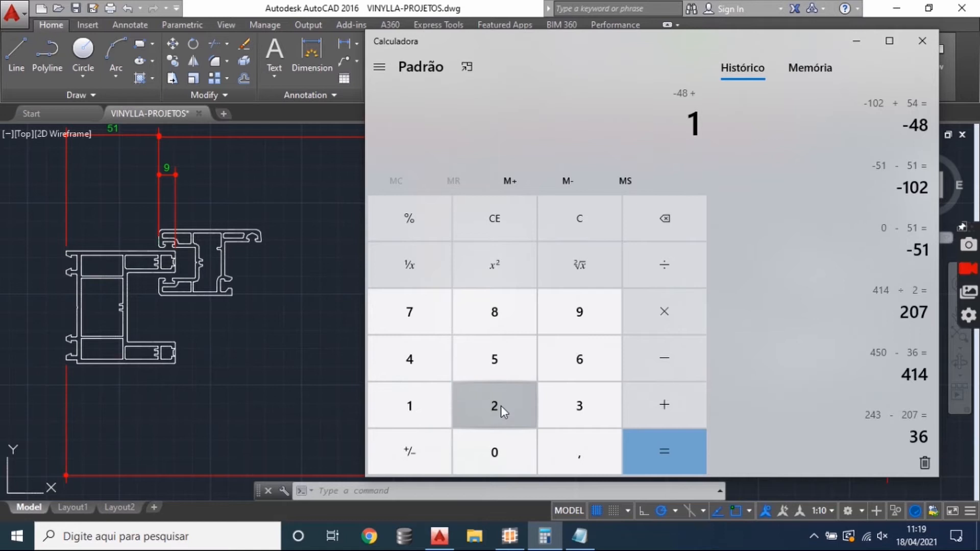
click(500, 405)
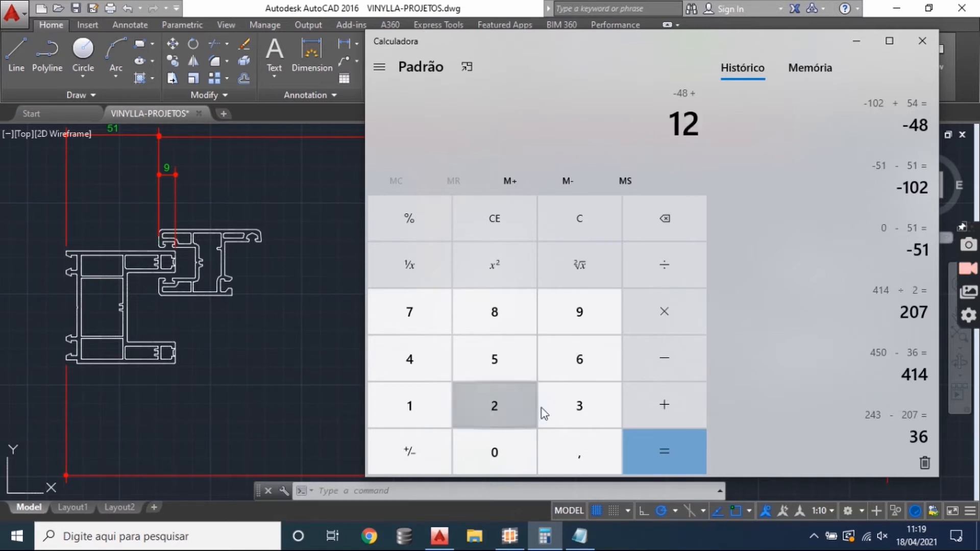
click(679, 456)
key(ctrl+c)
- Check the FC-55 width formula in SisPVC and review the sash and interlock dimensions in the AutoCAD horizontal section
key(alt+Tab)
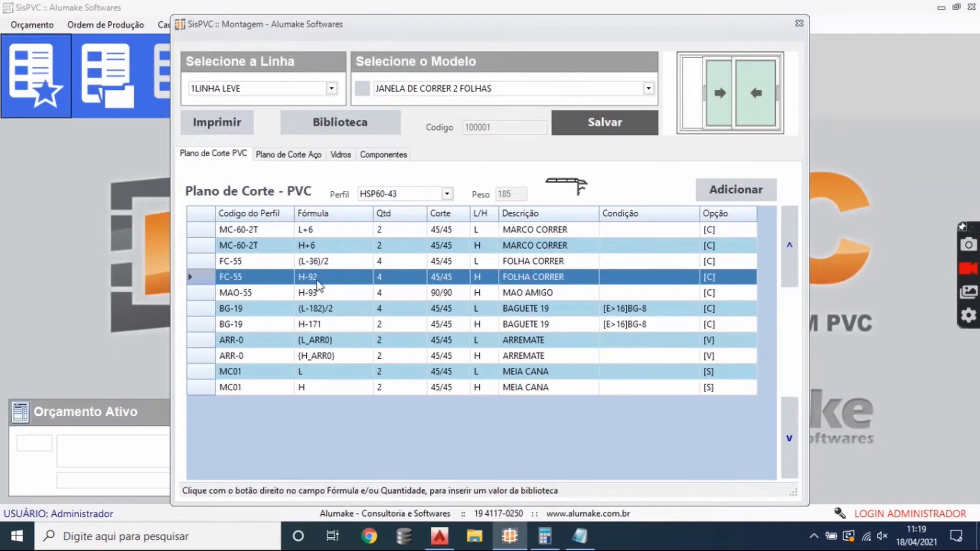
click(319, 262)
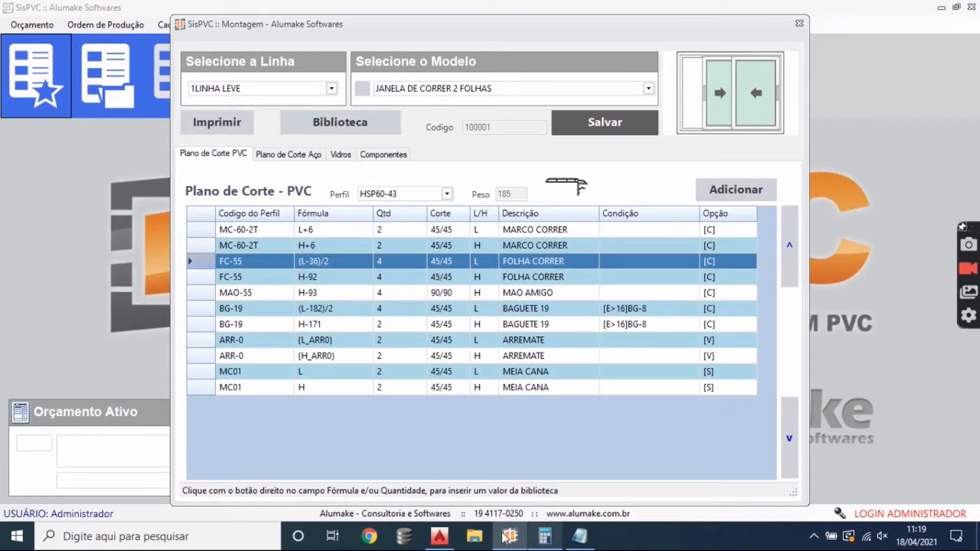
key(alt+Tab)
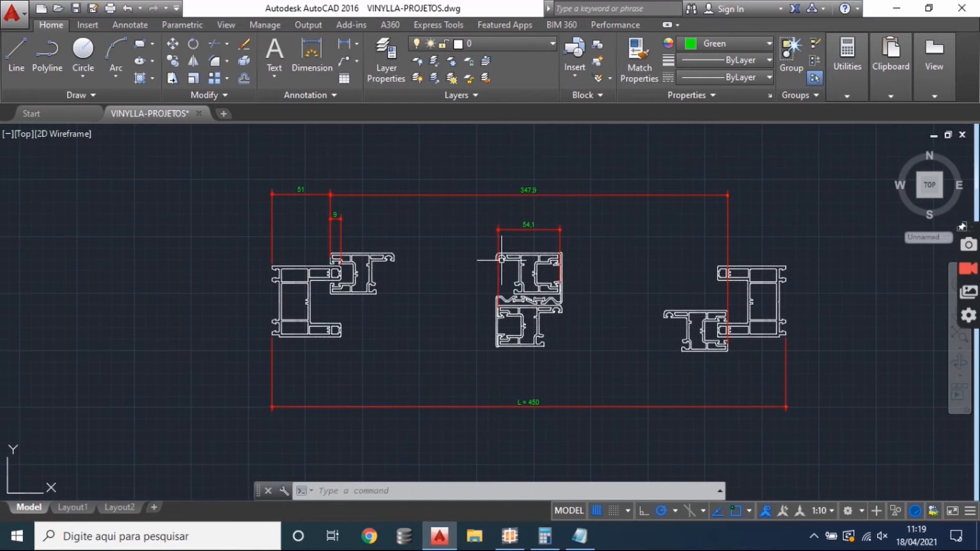
scroll(380, 197, up, 2)
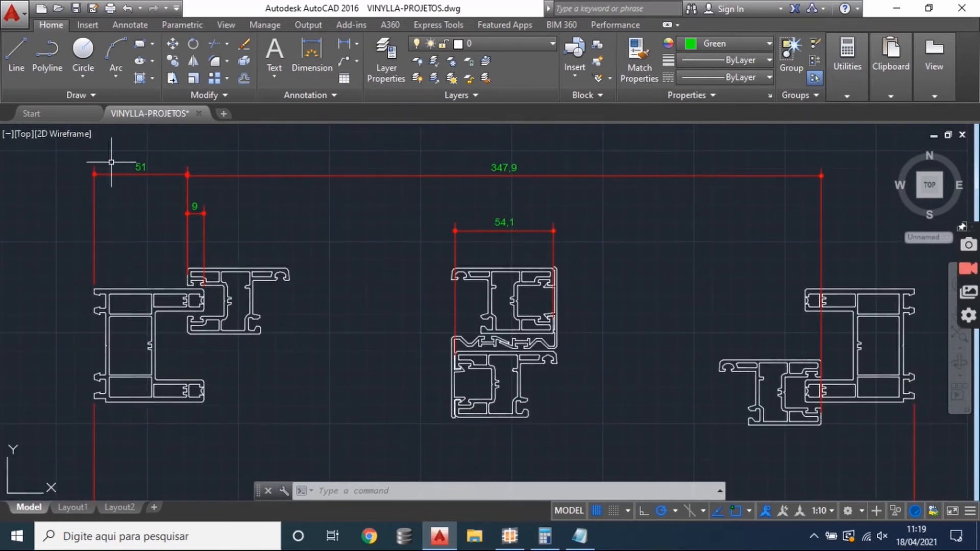
drag(570, 268, 562, 259)
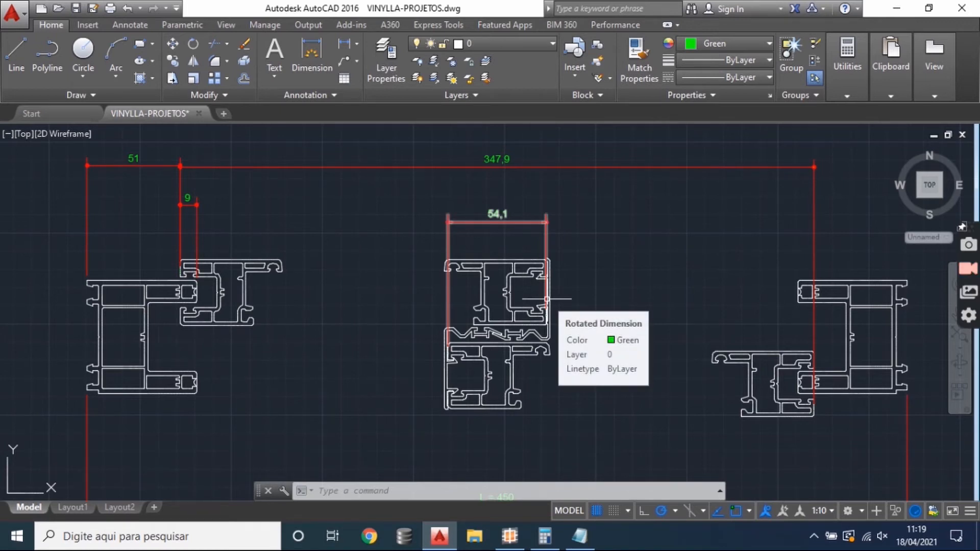
- Switch to SisPVC and change the FC-55 sash width formula to (L-48)/2+6
click(509, 536)
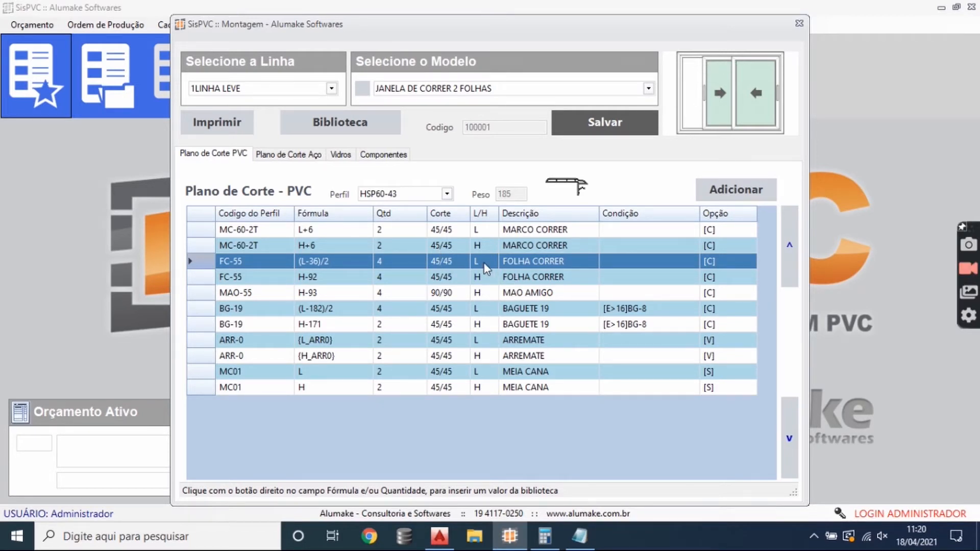
click(334, 275)
click(312, 263)
click(312, 261)
double_click(313, 262)
text(48)
key(End)
text(+6)
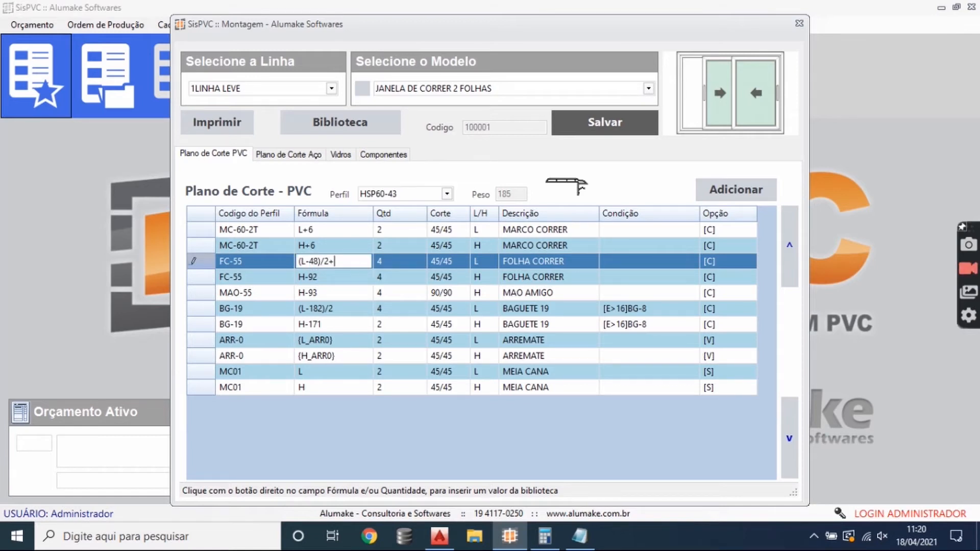
click(365, 281)
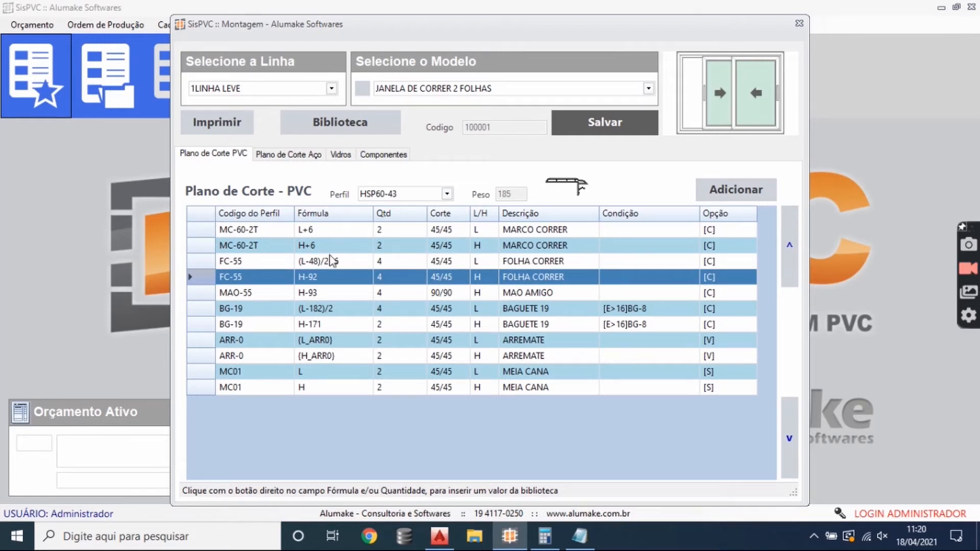
- Examine the FC-55 width formula piece by piece: the 48 deduction, the division by 2 and the +6 addition
click(311, 261)
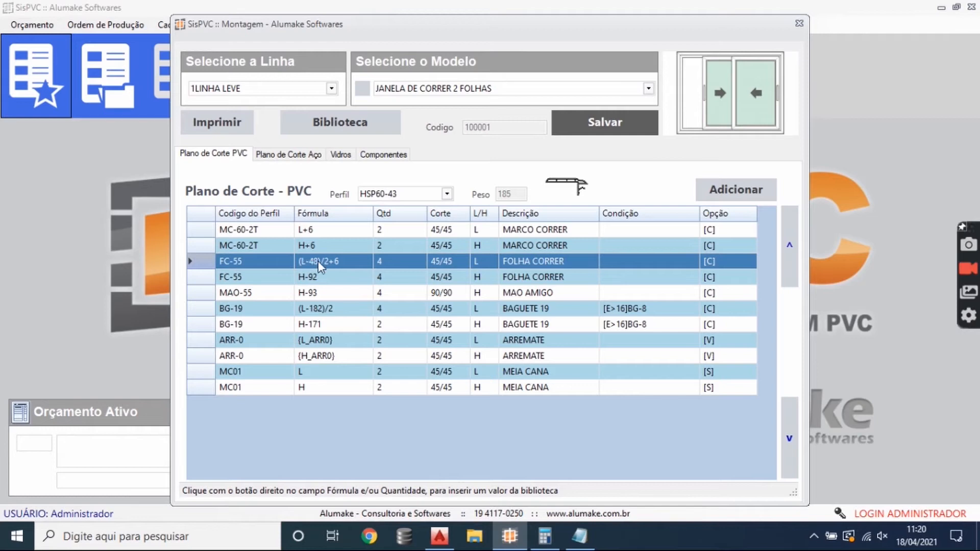
click(318, 262)
drag(329, 262, 298, 261)
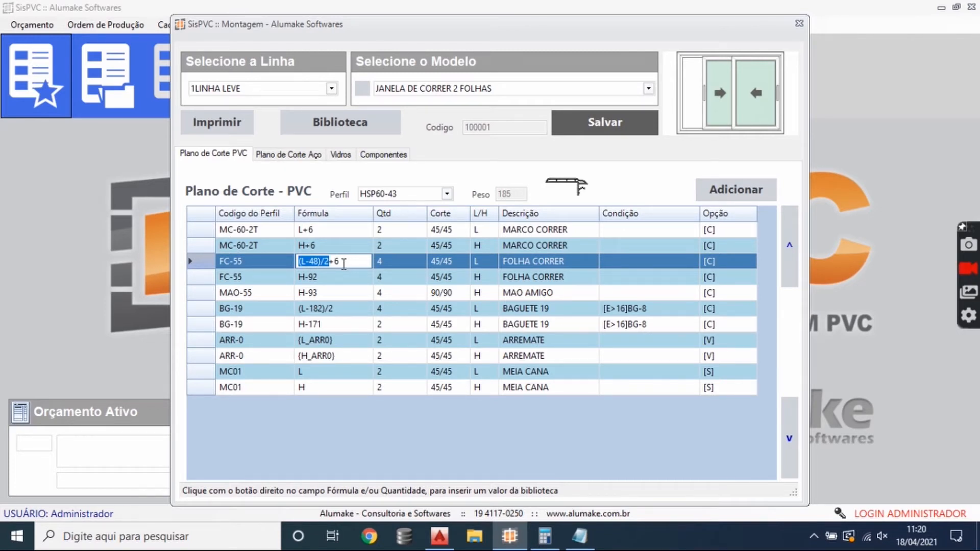
drag(344, 264, 330, 252)
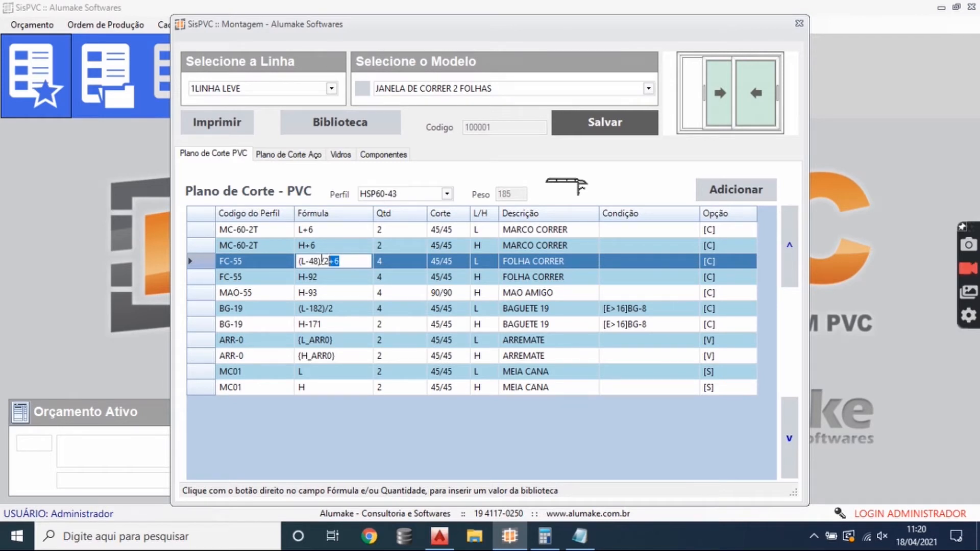
double_click(313, 260)
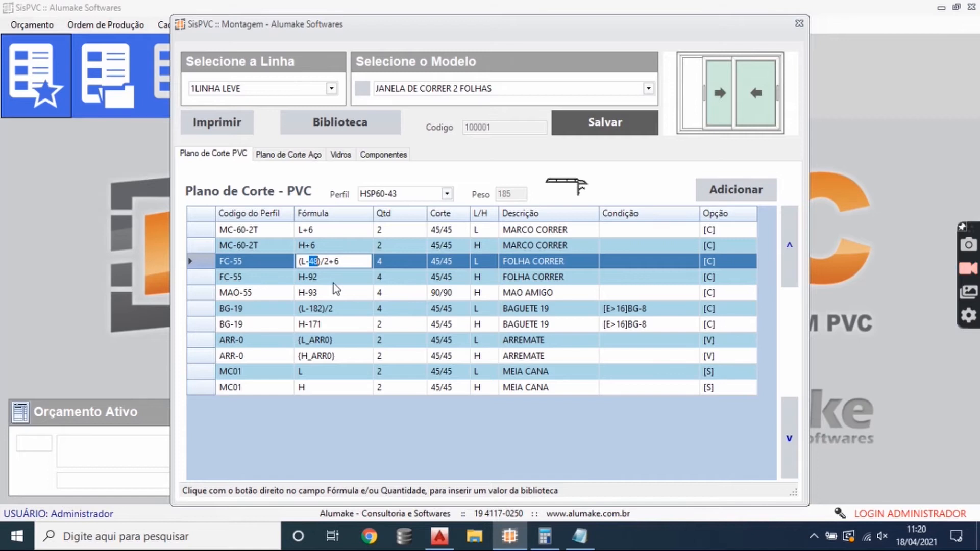
drag(328, 262, 339, 263)
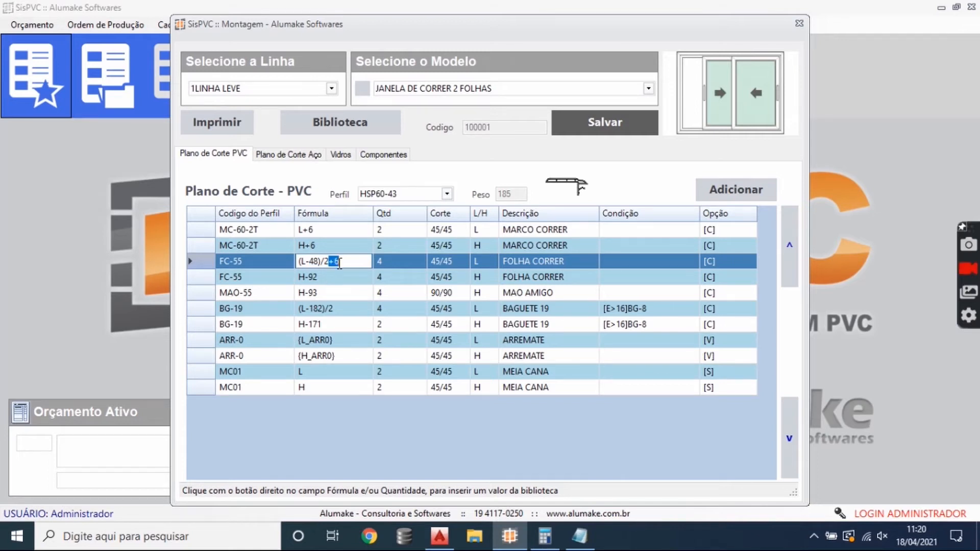
click(313, 260)
drag(310, 262, 330, 265)
click(334, 263)
click(350, 278)
click(313, 260)
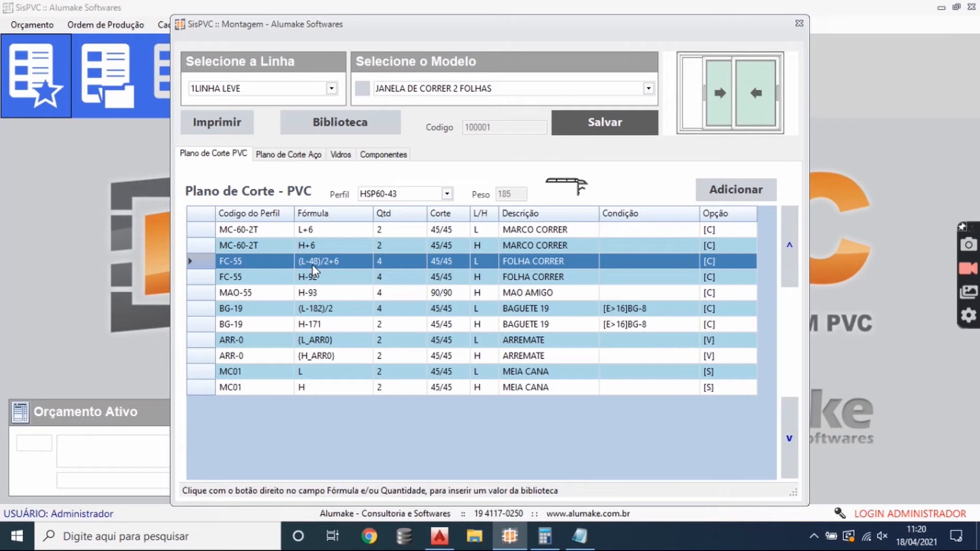
click(318, 262)
click(318, 261)
drag(328, 262, 298, 261)
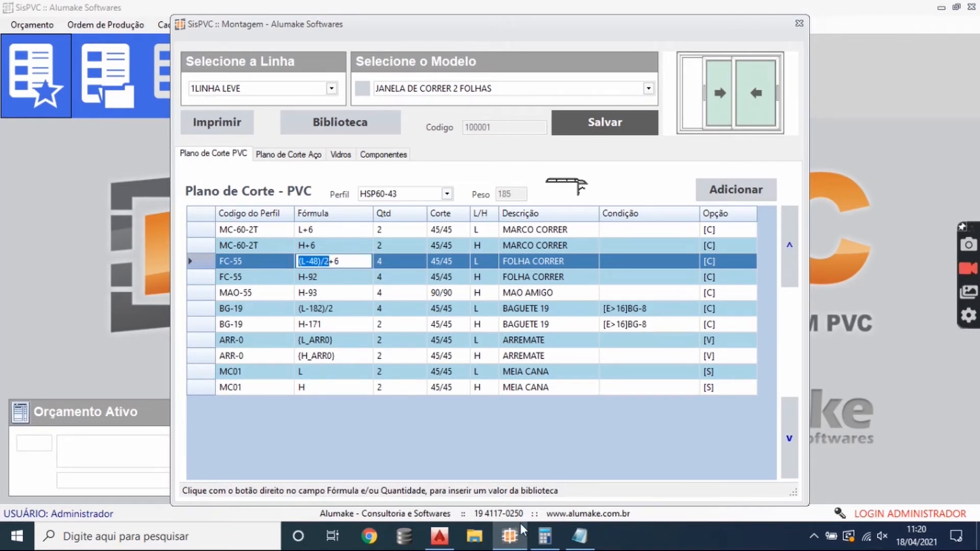
- Switch to the Windows Calculator, clear it, subtract 51 twice and add 54
click(545, 536)
click(574, 220)
text(-)
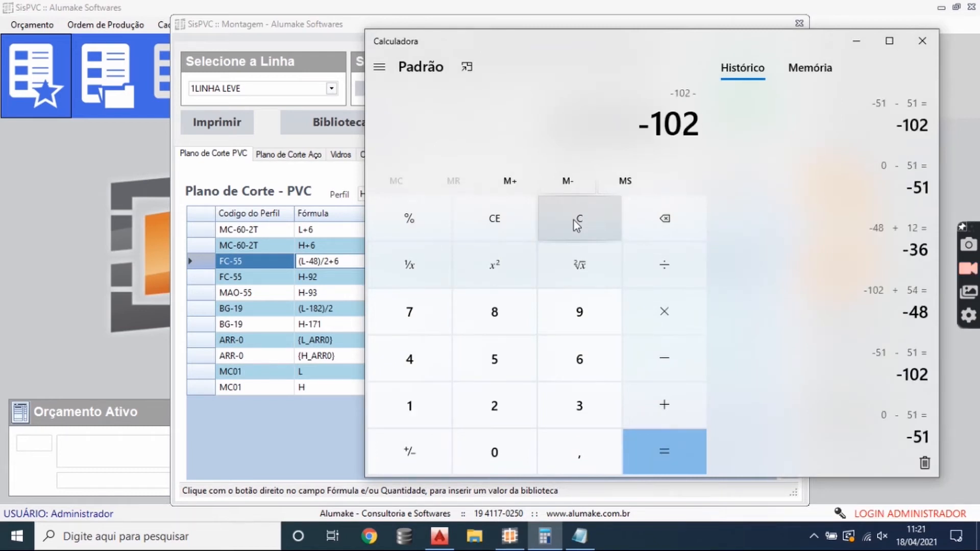
text(51-51-+54)
click(686, 444)
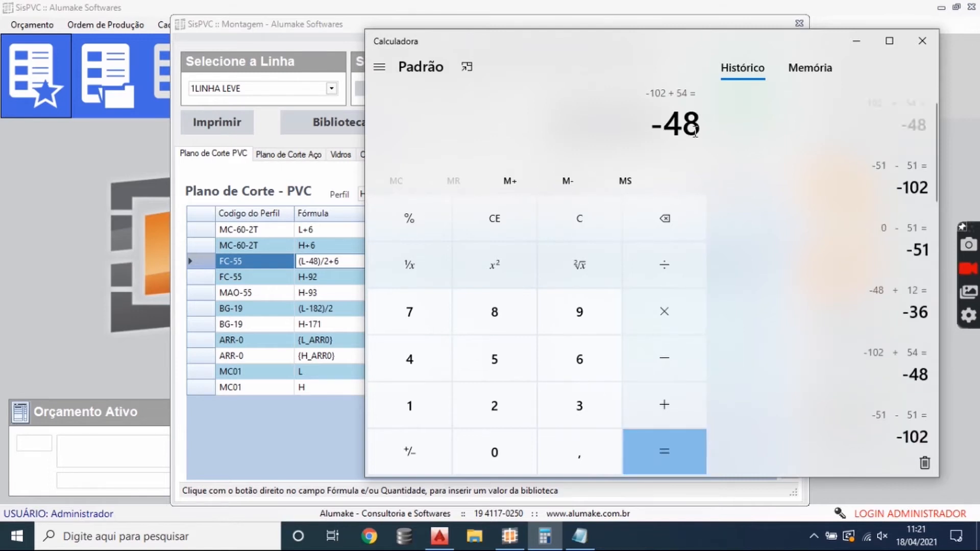
- Return to SisPVC and review the +6 in the FC-55 width formula, the FC-55 height formula and the MAO-55 row
click(335, 264)
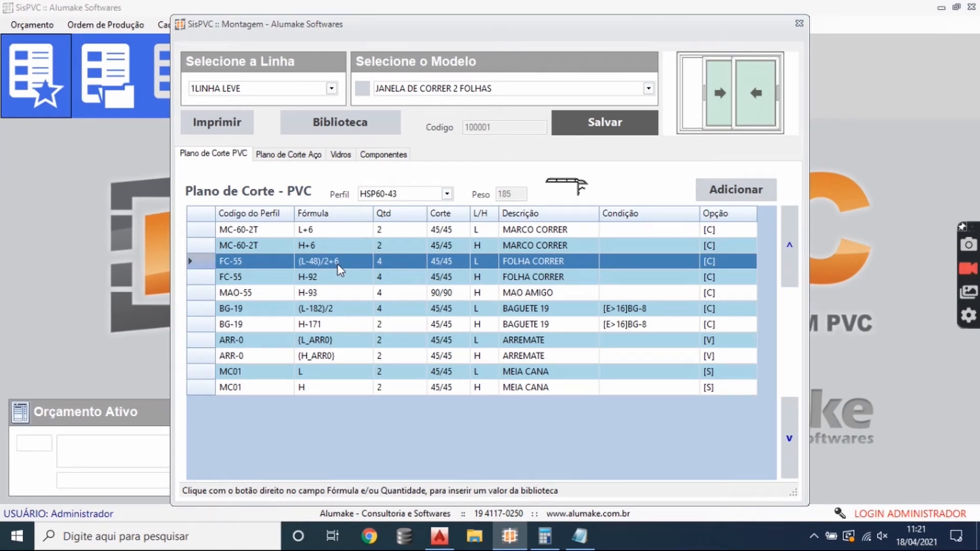
click(340, 260)
click(337, 260)
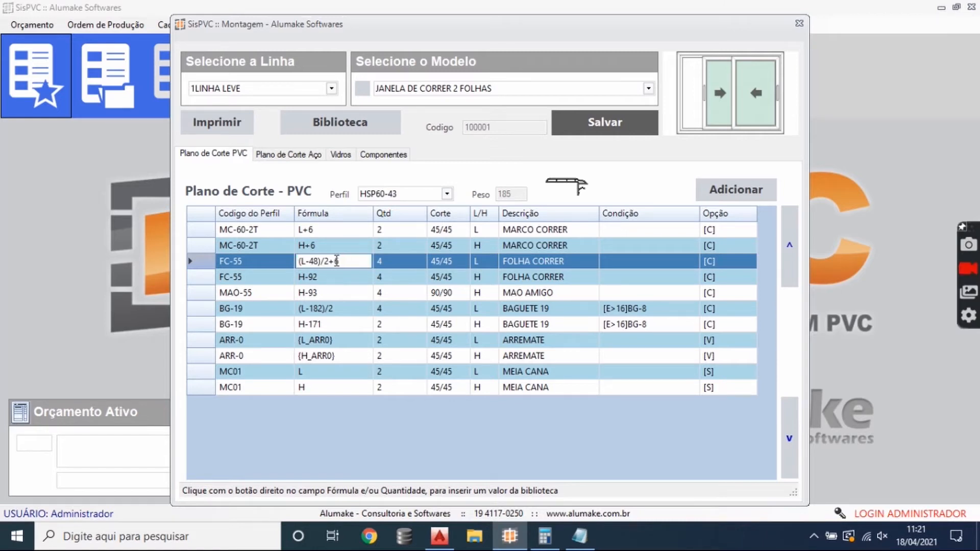
click(351, 280)
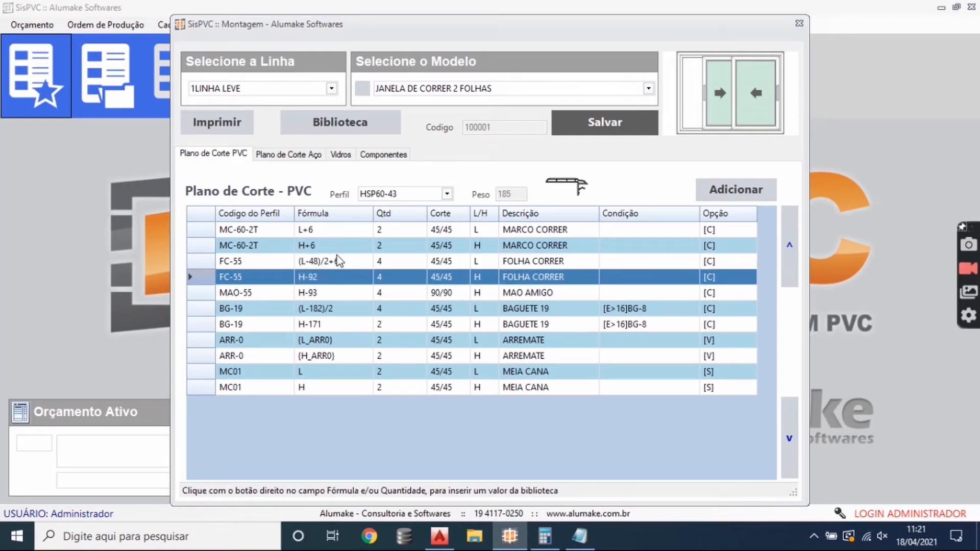
click(329, 261)
click(342, 278)
click(335, 294)
click(340, 276)
click(333, 294)
click(335, 276)
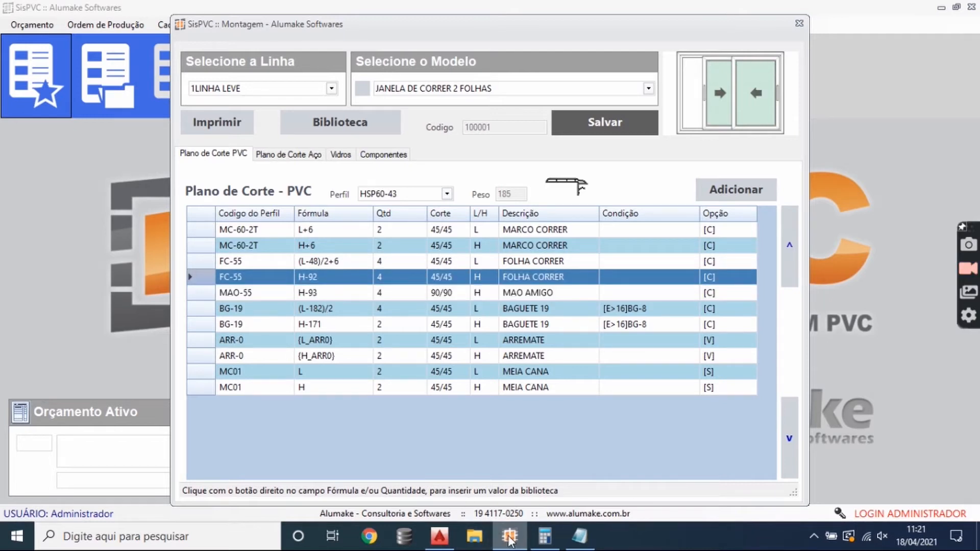
- Switch to AutoCAD and add a vertical linear dimension from the upper frame's outer edge to the sash edge in the vertical section
click(439, 536)
scroll(409, 280, down, 3)
drag(543, 241, 386, 277)
drag(664, 239, 464, 247)
scroll(440, 224, up, 2)
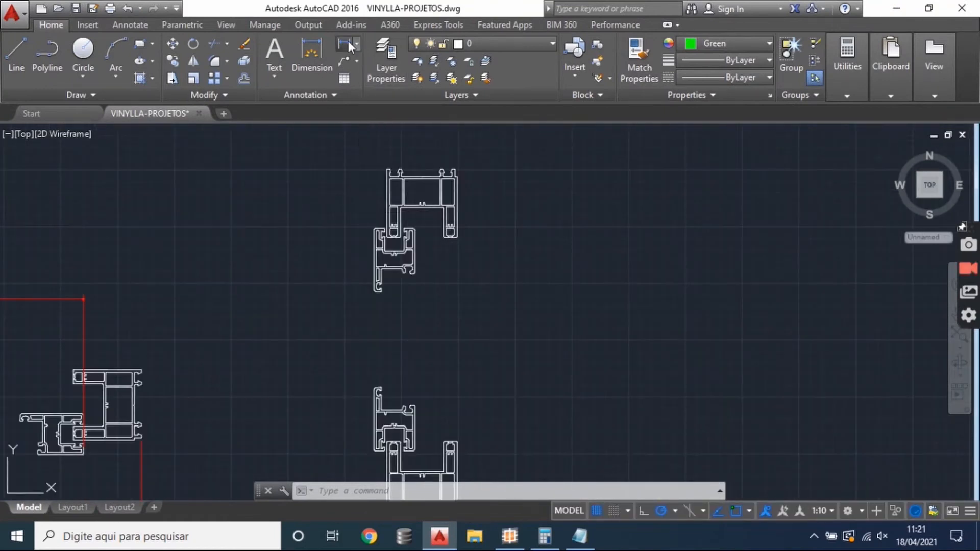
click(347, 45)
scroll(391, 171, up, 4)
click(370, 167)
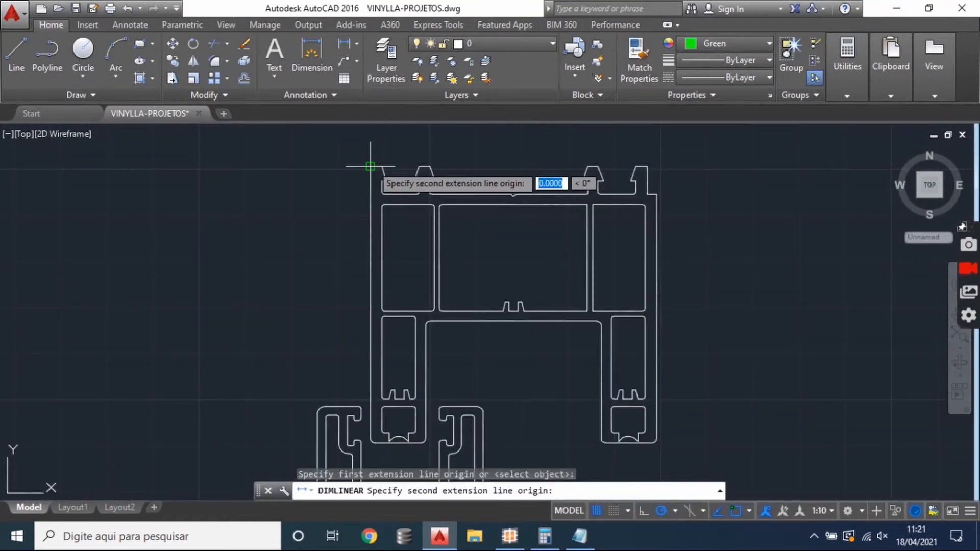
click(382, 388)
click(198, 332)
- Add a vertical linear dimension from the lower frame's outer edge to the lower sash edge in the vertical section
scroll(389, 292, down, 3)
drag(391, 429, 452, 210)
scroll(462, 418, up, 2)
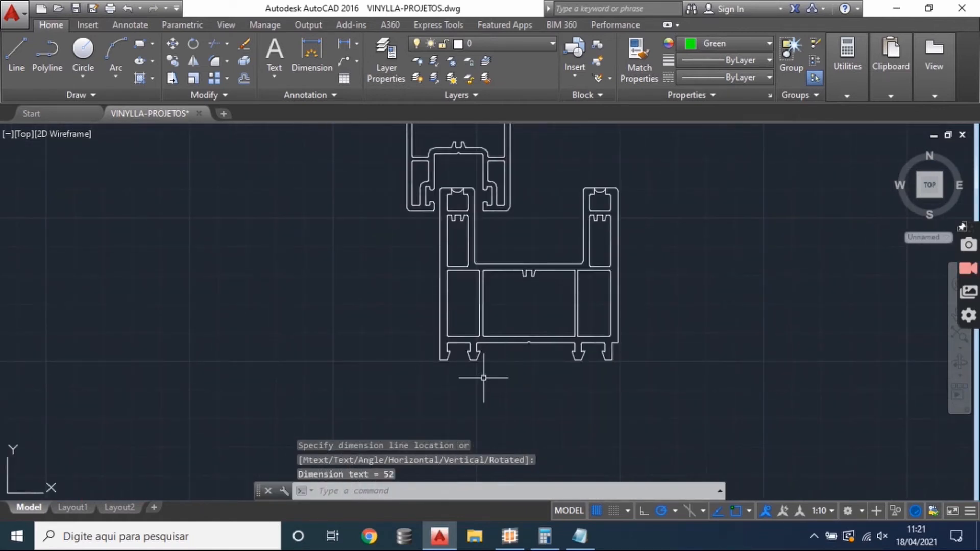
key(space)
click(438, 357)
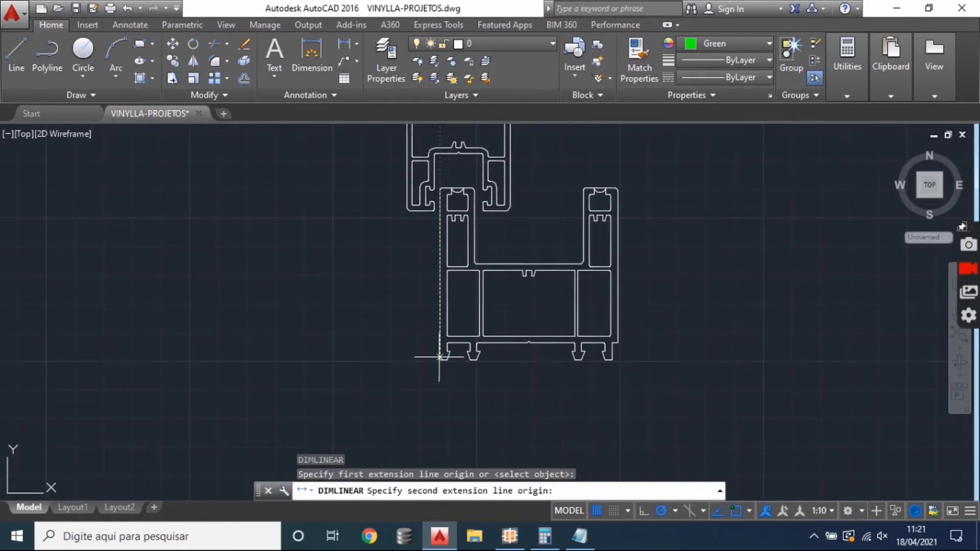
click(420, 211)
click(357, 227)
scroll(436, 297, down, 2)
drag(444, 252, 416, 369)
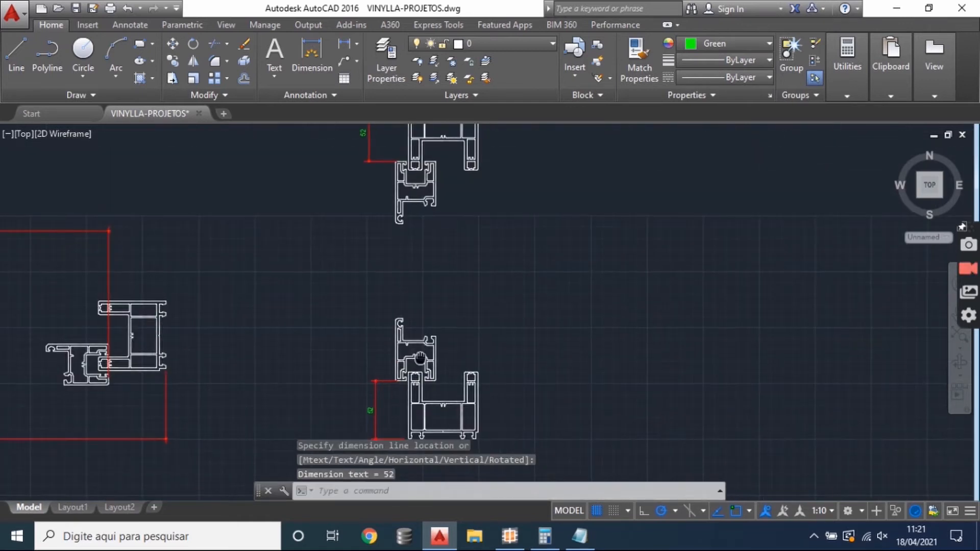
- Review the two 52 dimensions in the vertical section, switch to the Windows Calculator and compute -104 + 6
click(381, 399)
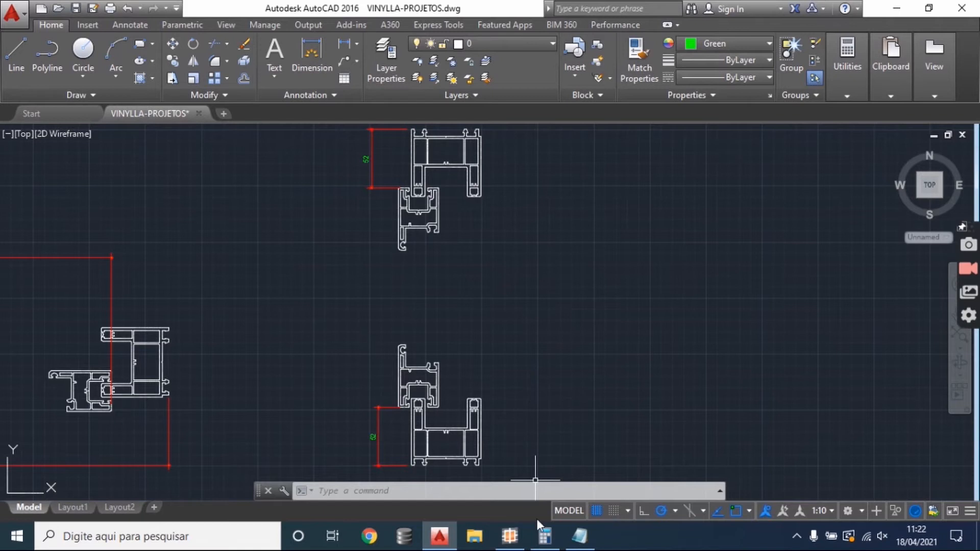
mouse_move(384, 299)
mouse_down()
mouse_move(704, 276)
mouse_move(444, 229)
mouse_move(442, 259)
mouse_up()
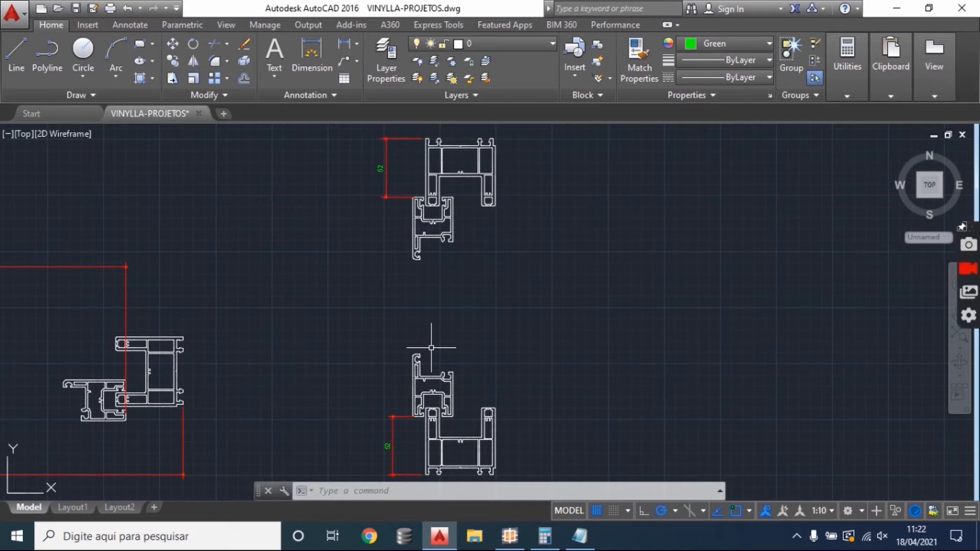
click(544, 537)
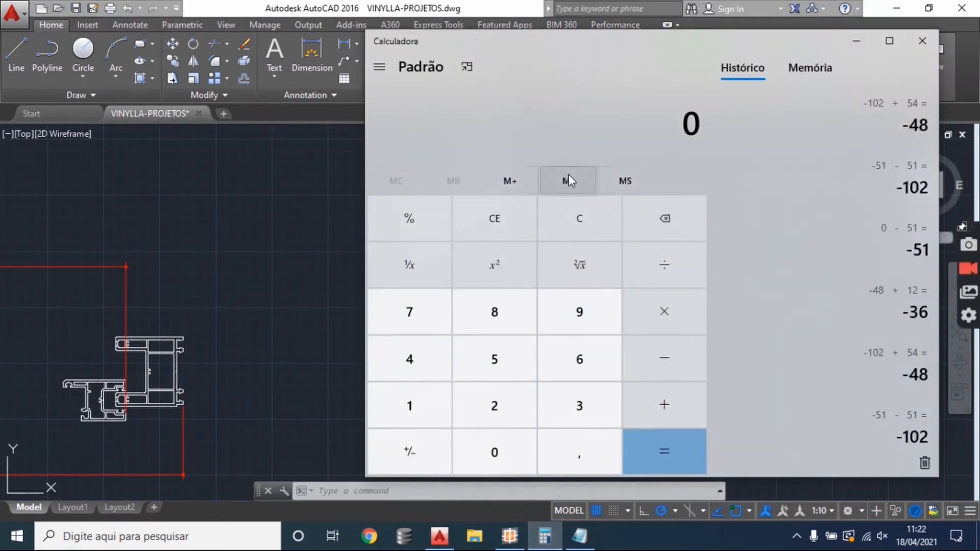
text(-104 )
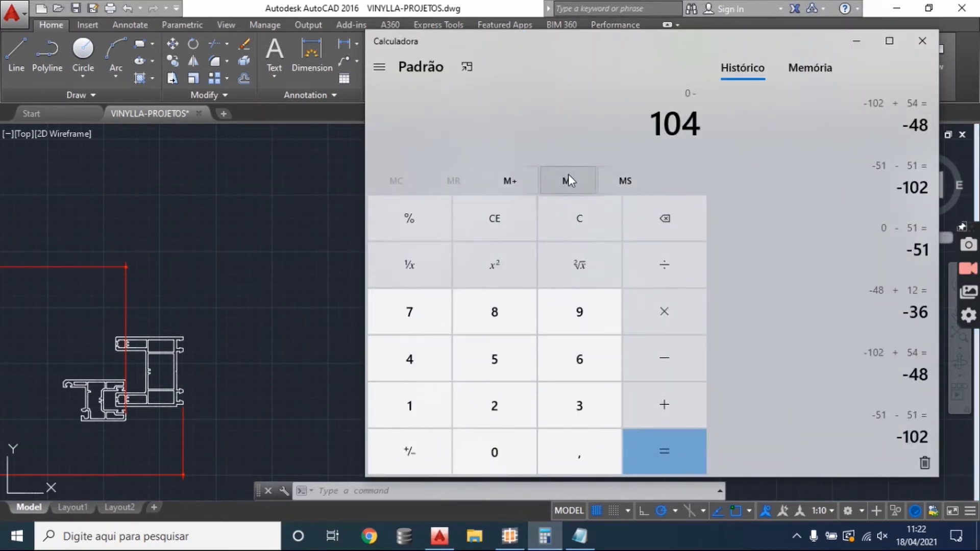
text(+ )
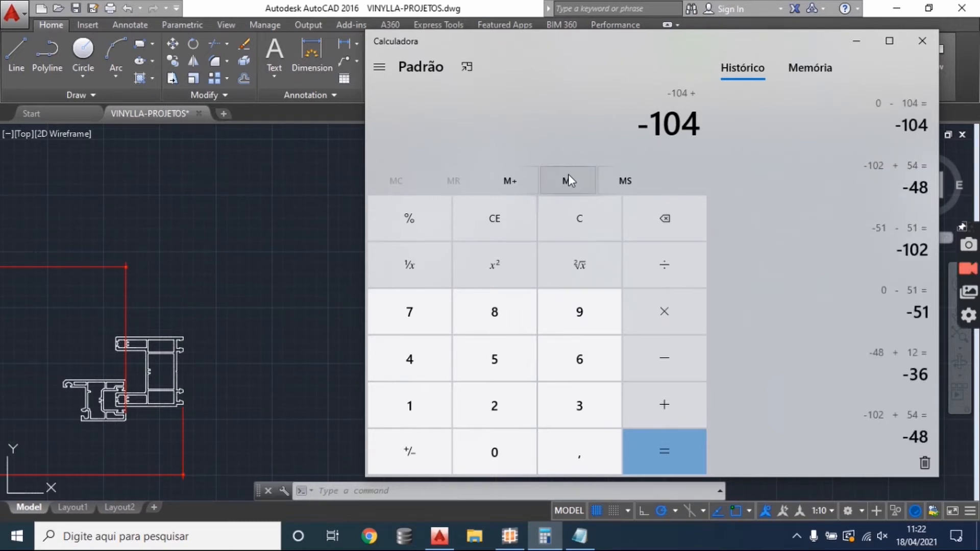
text(6)
key(Return)
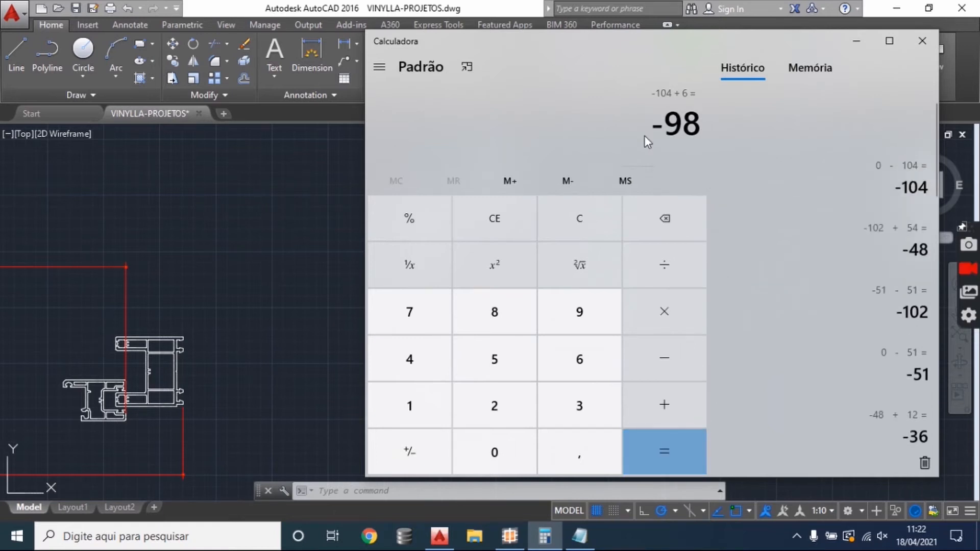
- Switch to SisPVC and change the FC-55 height formula to H-98
click(509, 536)
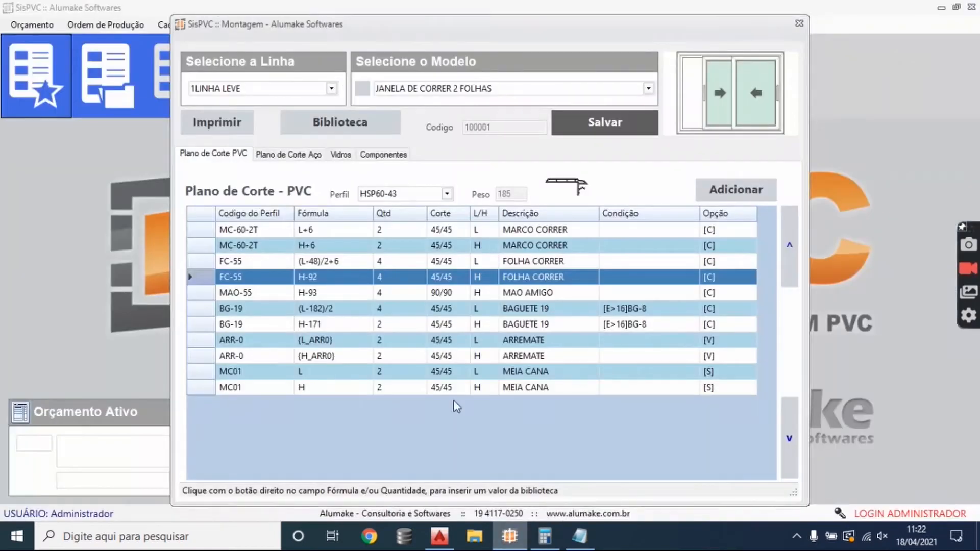
click(320, 277)
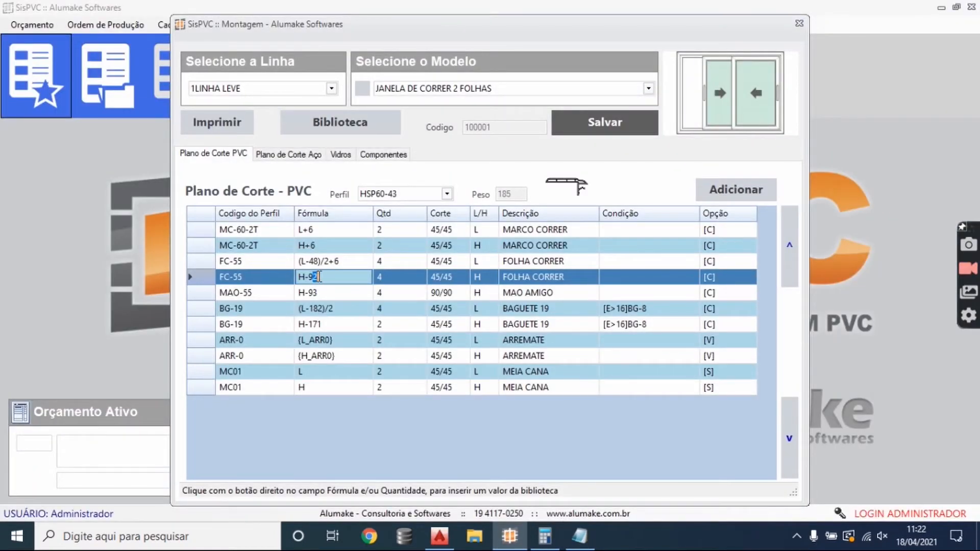
text(8)
key(Return)
click(339, 282)
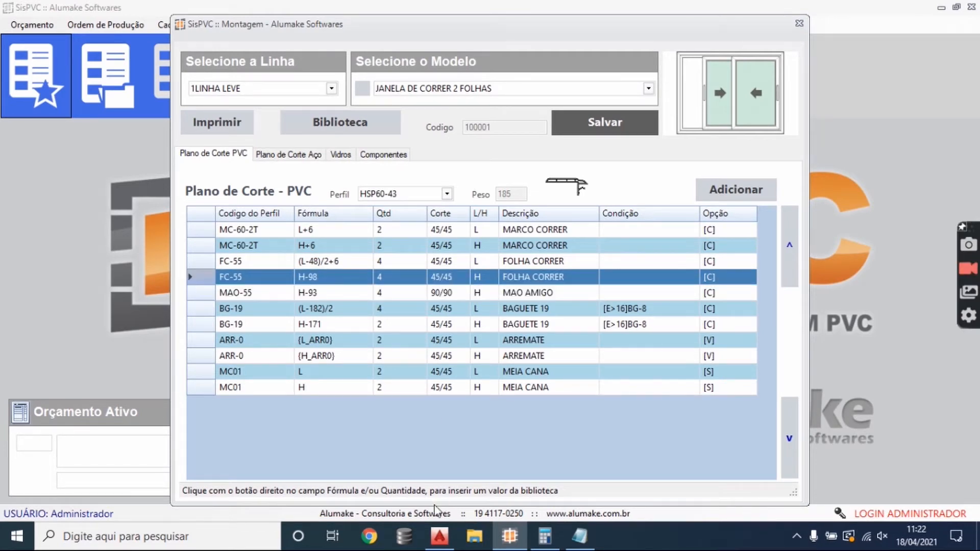
- Check the frame dimensions in AutoCAD, compute 104 + 6 and -104 + 6 in the Windows Calculator, and return to the drawing
click(439, 536)
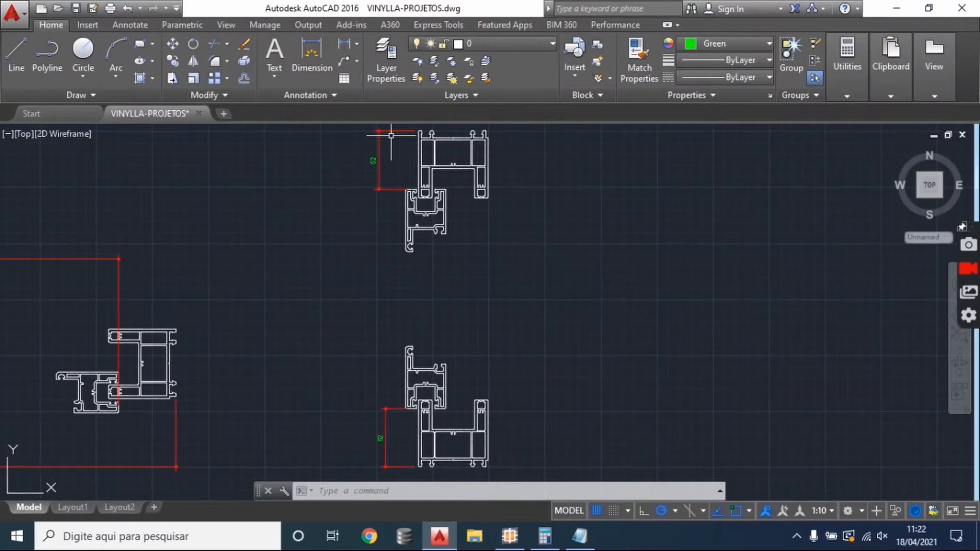
click(544, 535)
click(586, 225)
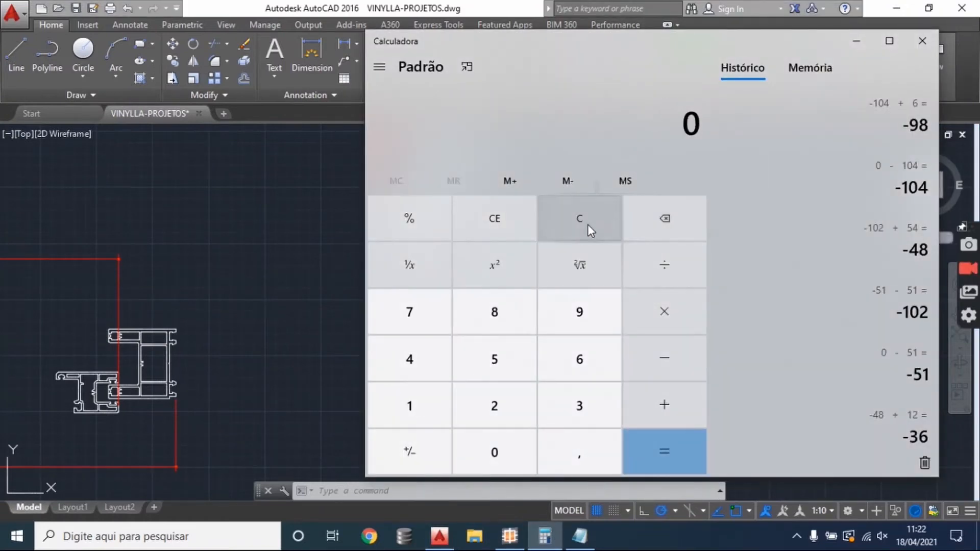
text(104+6)
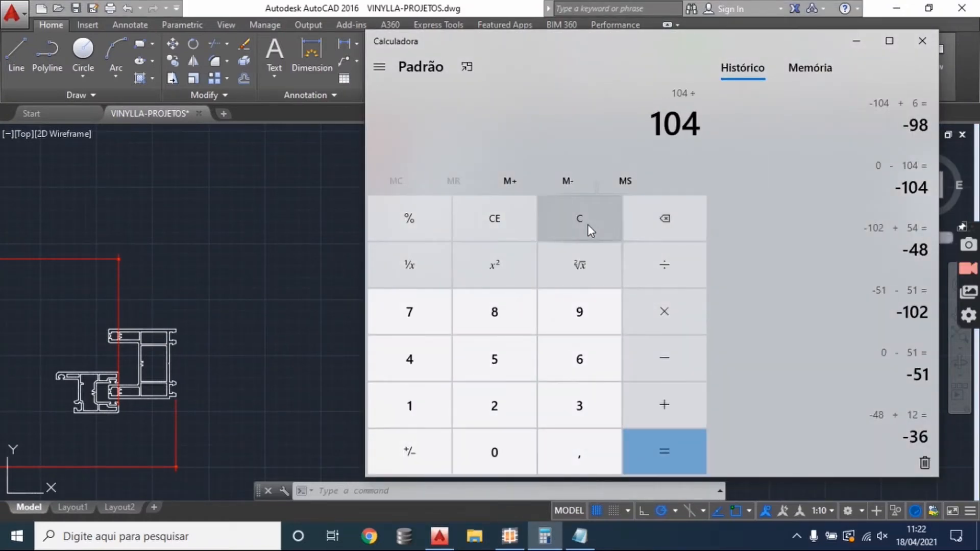
click(693, 437)
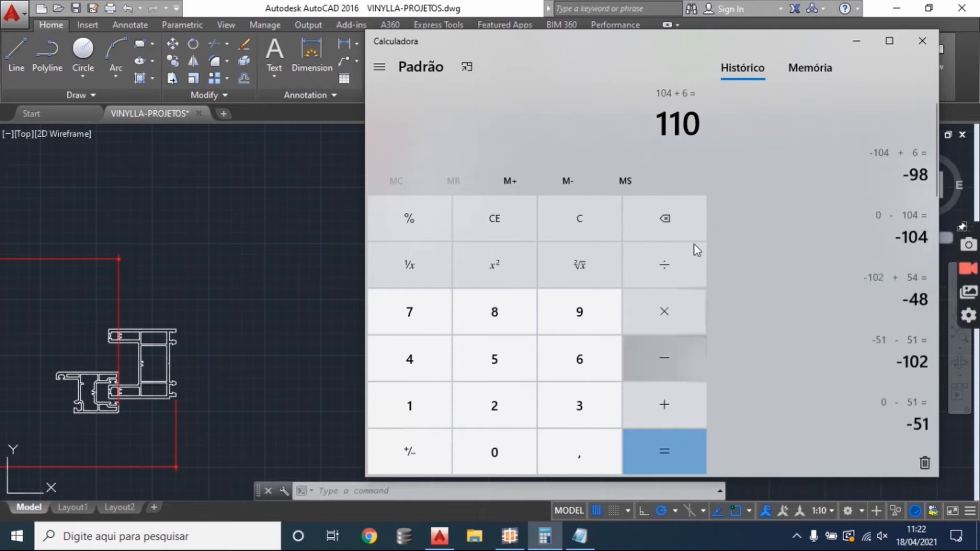
click(594, 219)
text(-104 )
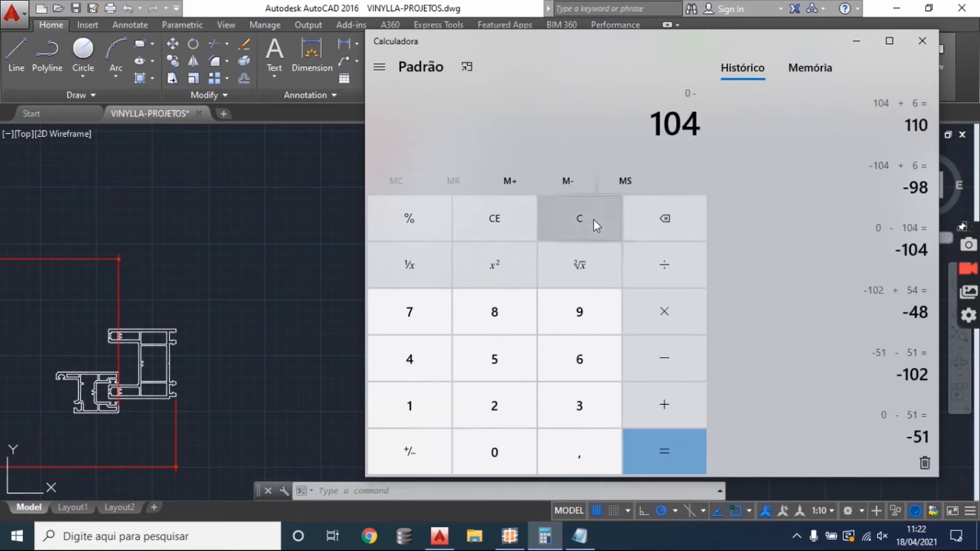
text(+ 6)
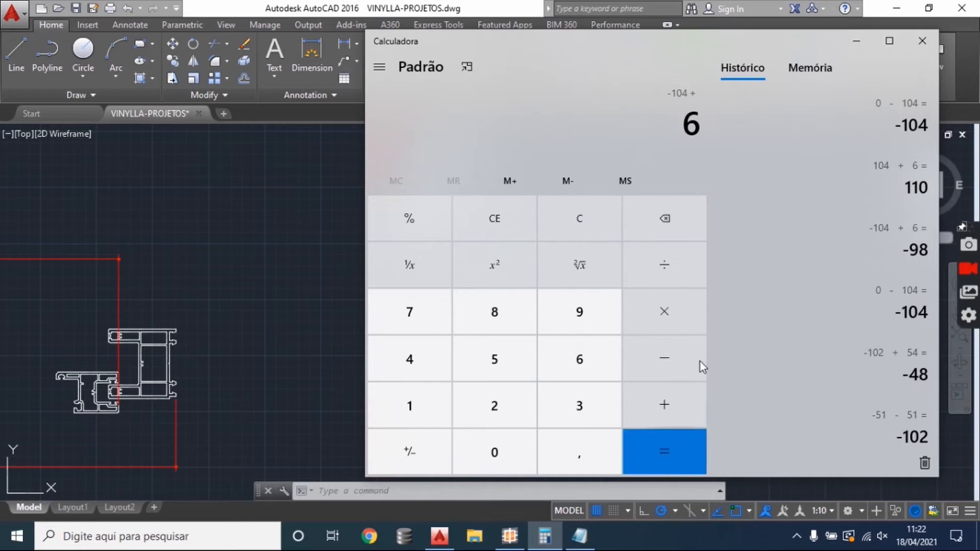
key(Return)
click(238, 343)
drag(449, 242, 526, 253)
- Switch to SisPVC and rewrite the FC-55 height formula as H-104+6
click(508, 535)
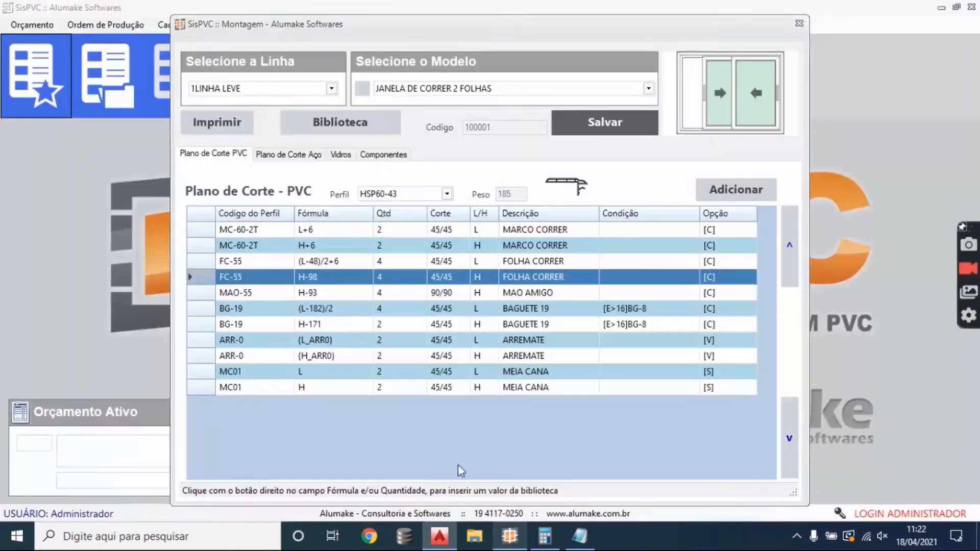
click(310, 277)
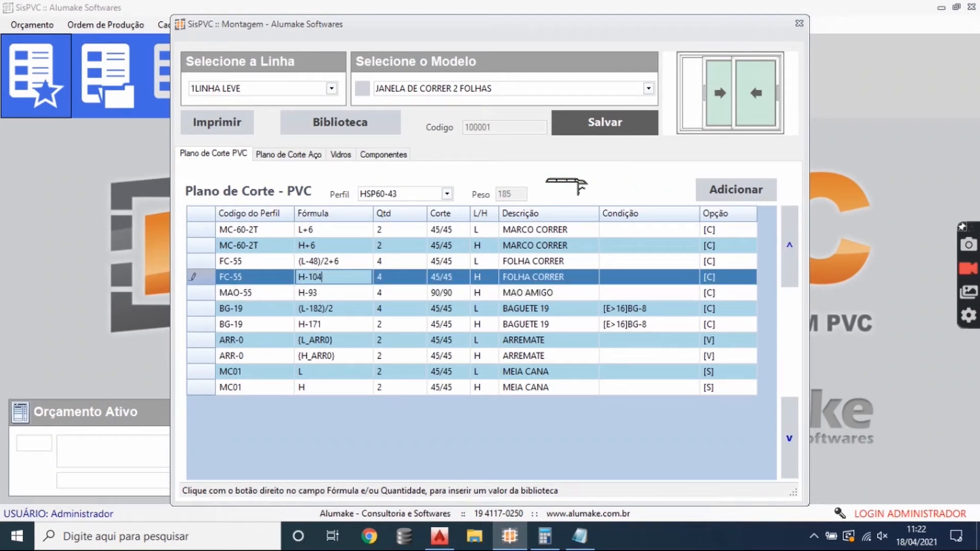
click(329, 287)
click(343, 281)
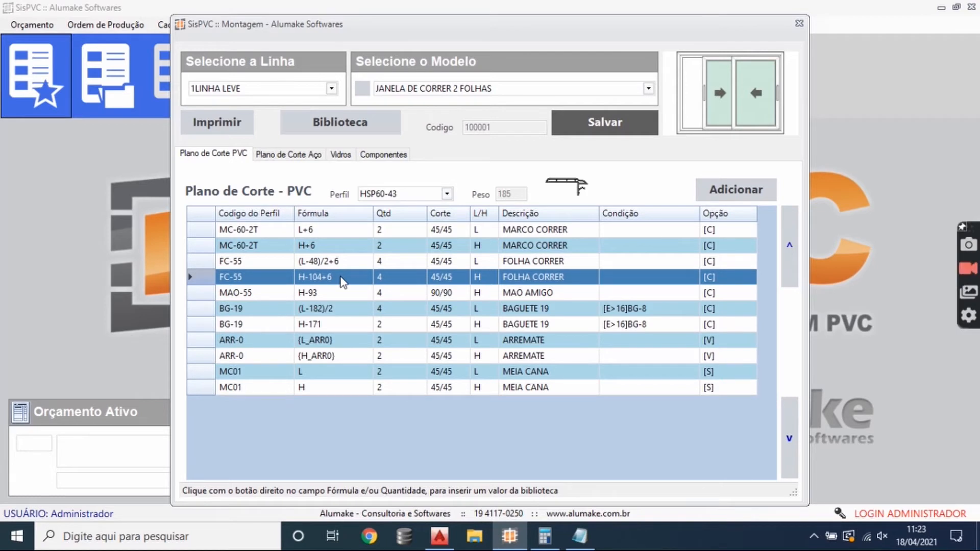
- Set the MAO-55 height formula to H-106 in the PVC cutting plan
click(312, 297)
click(297, 304)
double_click(313, 295)
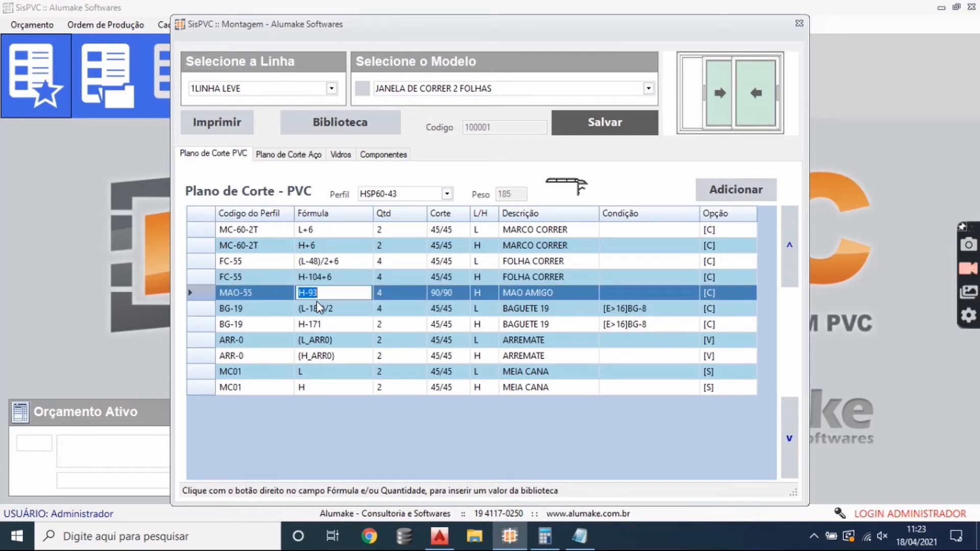
text(1)
click(349, 313)
click(346, 283)
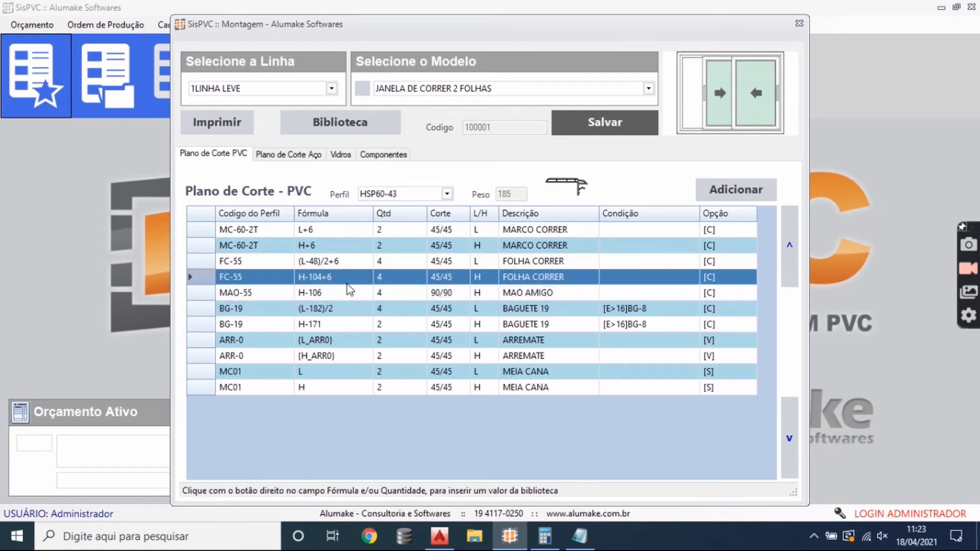
click(348, 286)
- Switch to AutoCAD and examine the interlock profile between the two meeting sashes in the horizontal section
click(439, 535)
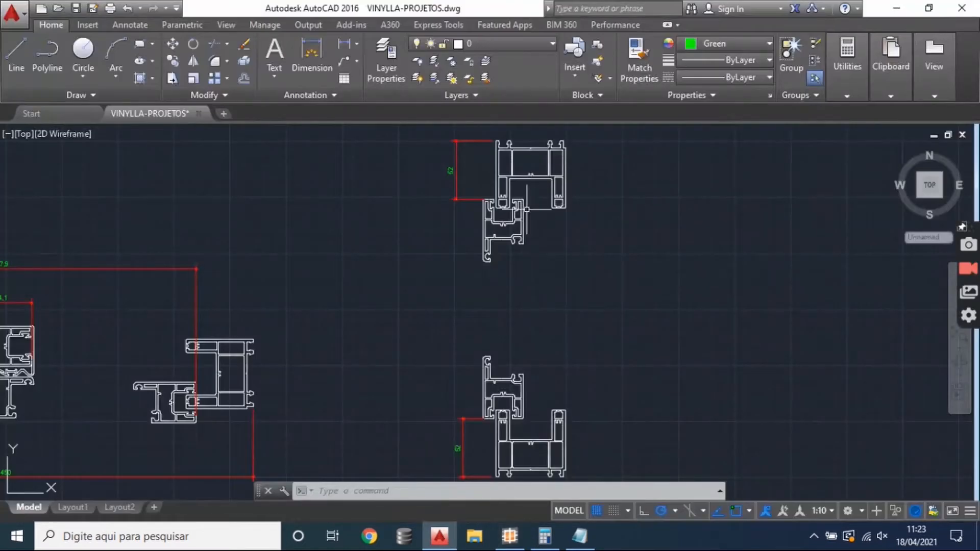
drag(137, 361, 448, 308)
scroll(337, 316, up, 6)
click(344, 306)
drag(345, 308, 398, 319)
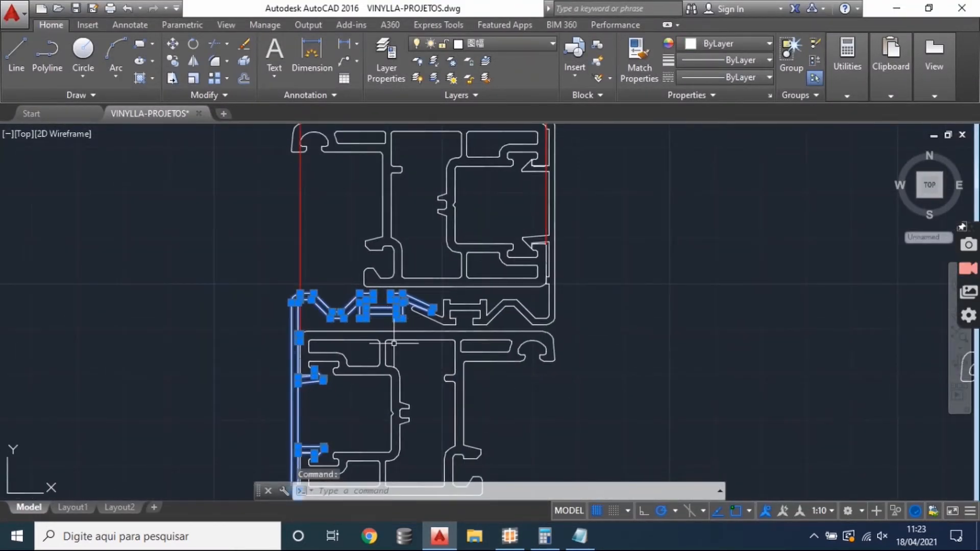
scroll(393, 343, down, 2)
scroll(297, 332, up, 2)
scroll(297, 333, down, 6)
drag(347, 353, 61, 422)
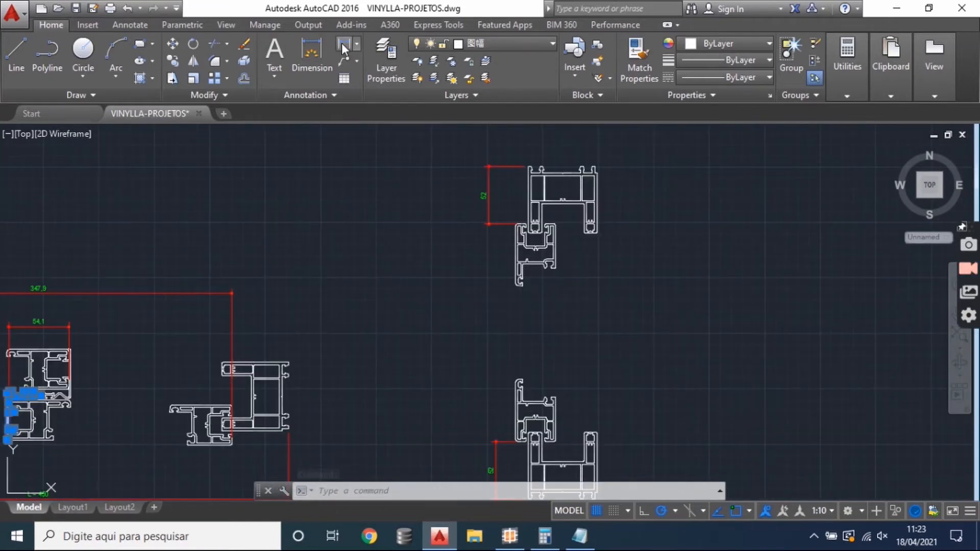
- Add a vertical linear dimension from the upper sash's outer edge to the lower sash's outer edge in the vertical section
click(344, 46)
scroll(566, 240, up, 10)
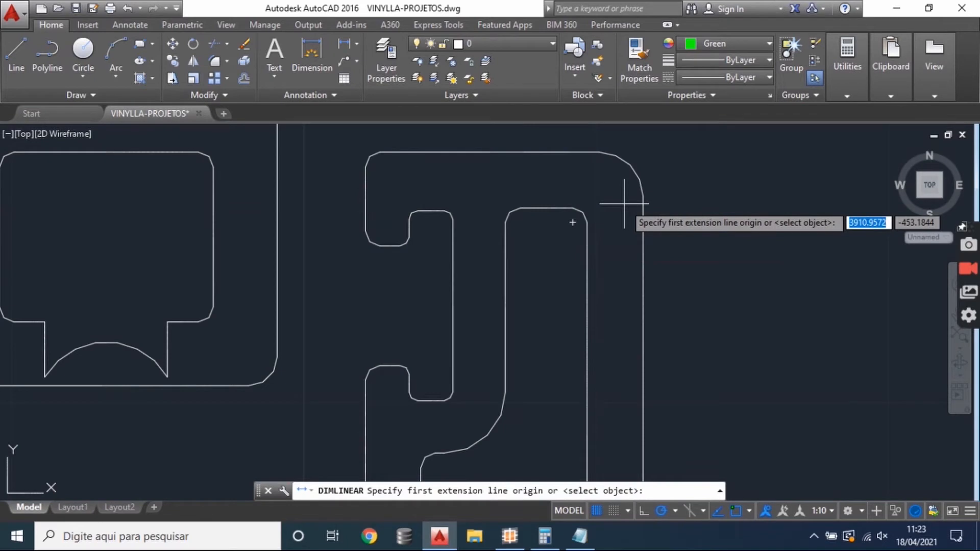
click(644, 213)
scroll(665, 213, down, 10)
scroll(701, 343, down, 2)
drag(703, 352, 666, 203)
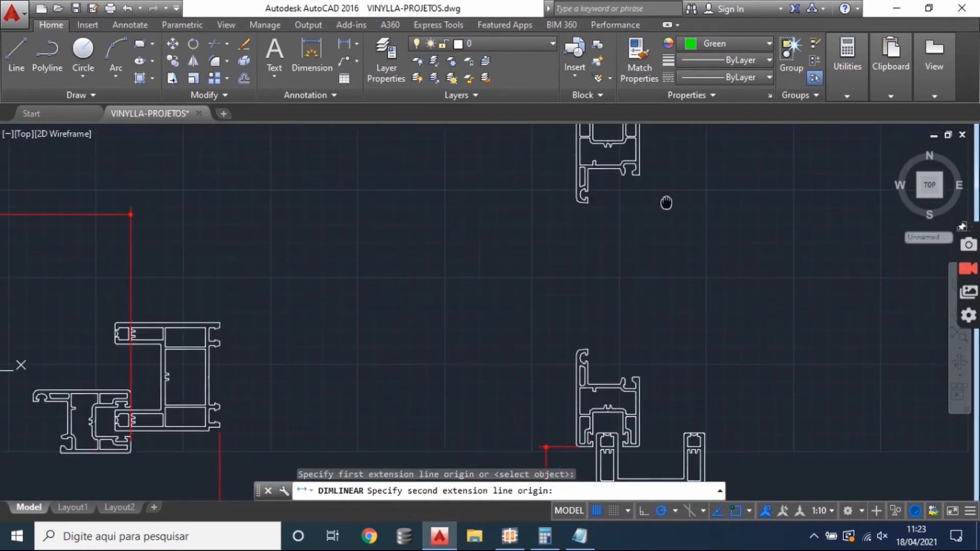
scroll(648, 378, up, 4)
scroll(640, 366, up, 2)
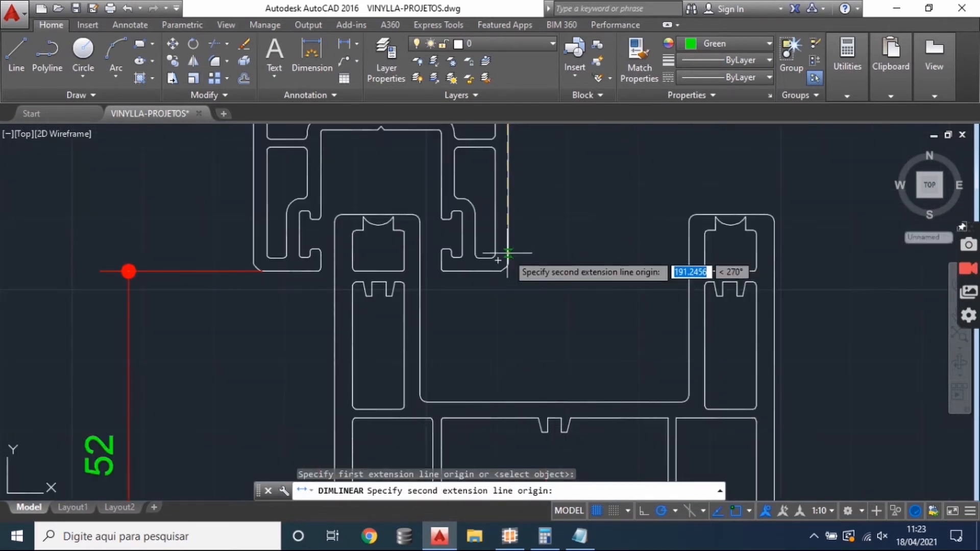
click(506, 259)
scroll(563, 322, down, 8)
scroll(566, 322, up, 3)
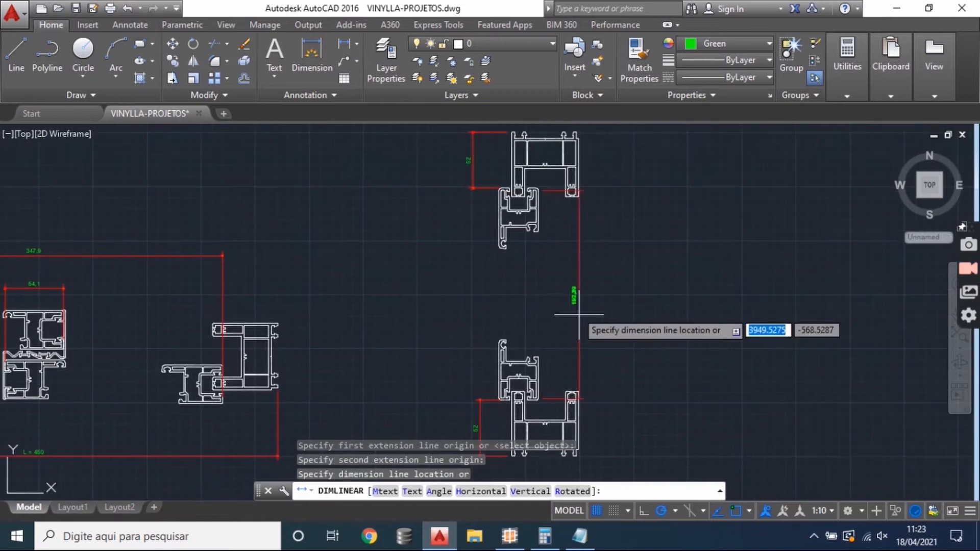
click(558, 281)
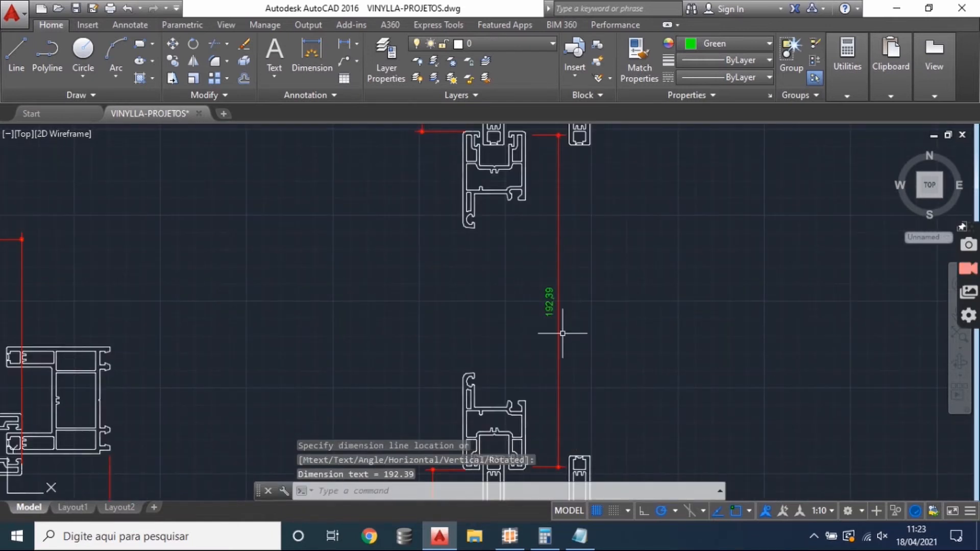
scroll(556, 276, down, 2)
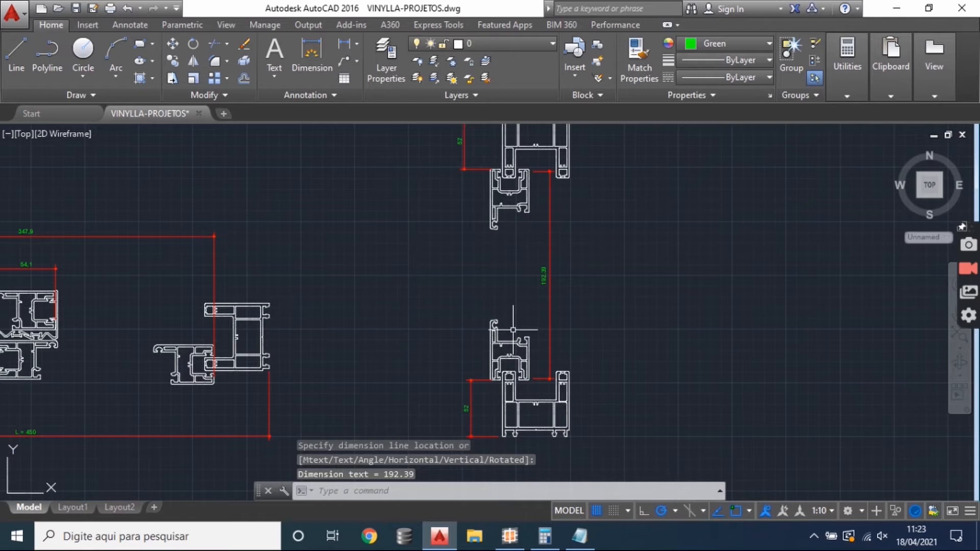
drag(557, 302, 545, 362)
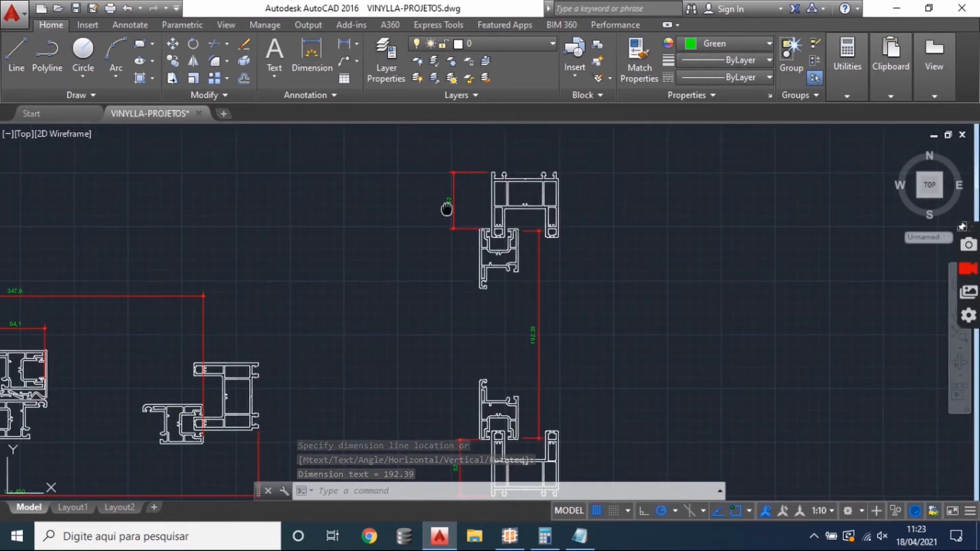
drag(446, 210, 446, 201)
drag(503, 309, 506, 294)
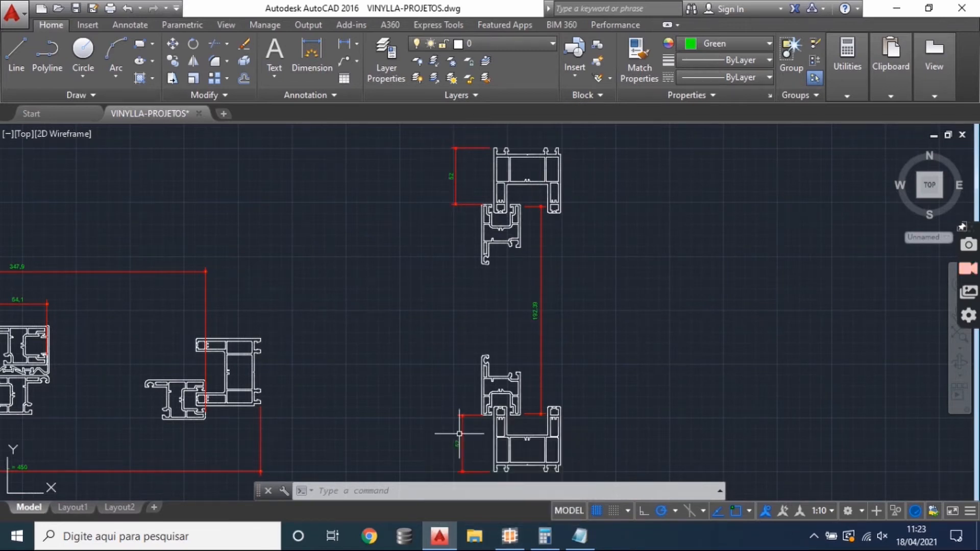
- Switch to SisPVC, set the MAO-55 quantity to 2 and select the BG-19 width row
click(509, 536)
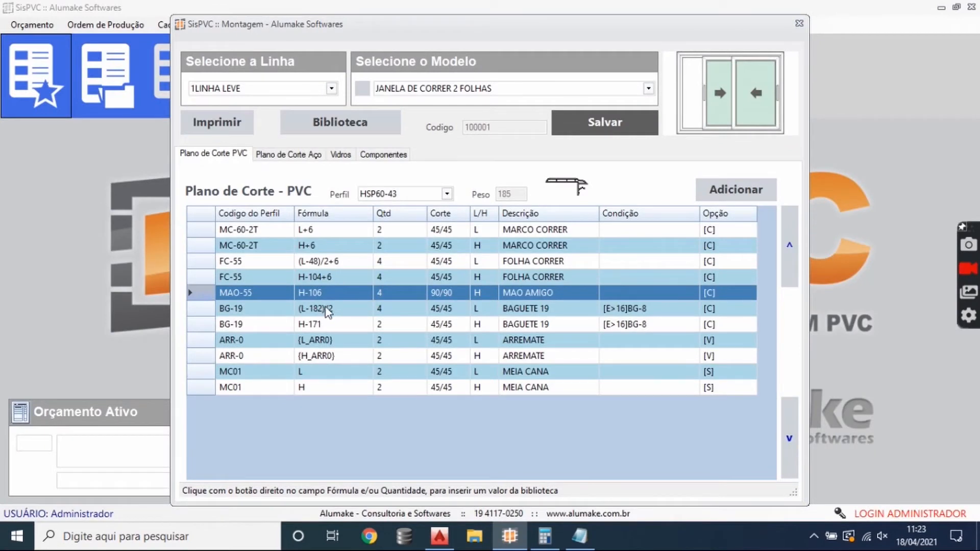
text(2)
click(410, 313)
click(392, 293)
click(333, 312)
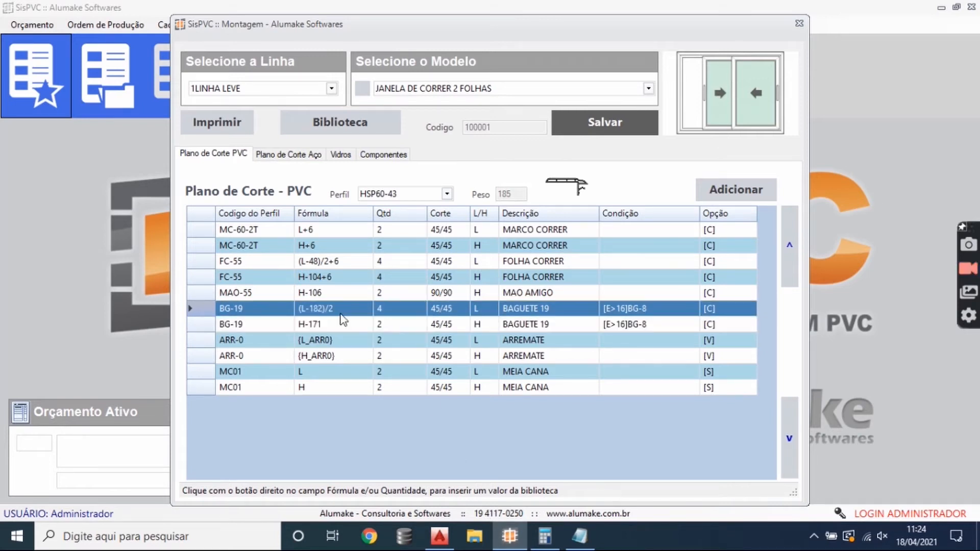
- Switch to AutoCAD and delete the sash and frame dimensions above the horizontal section
click(439, 536)
scroll(436, 239, up, 5)
click(531, 219)
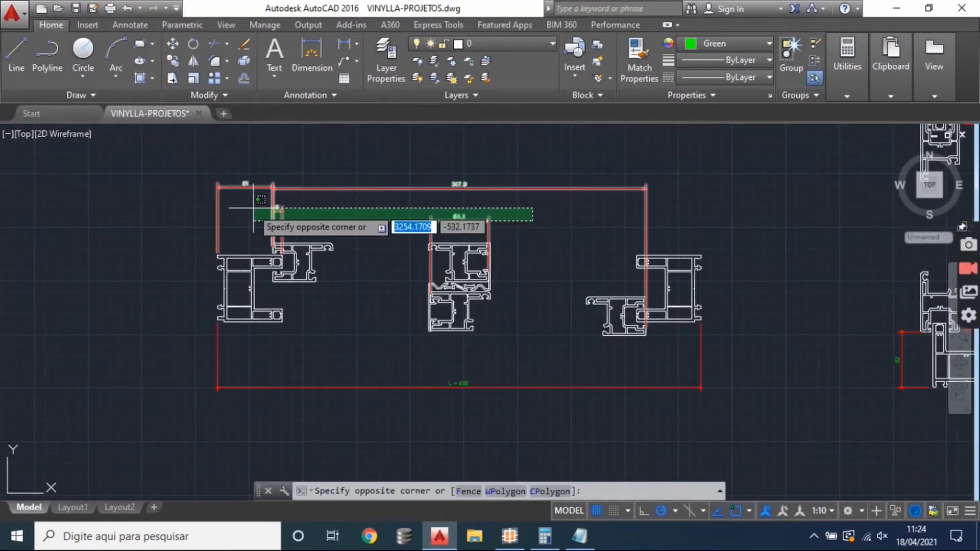
click(273, 224)
key(Delete)
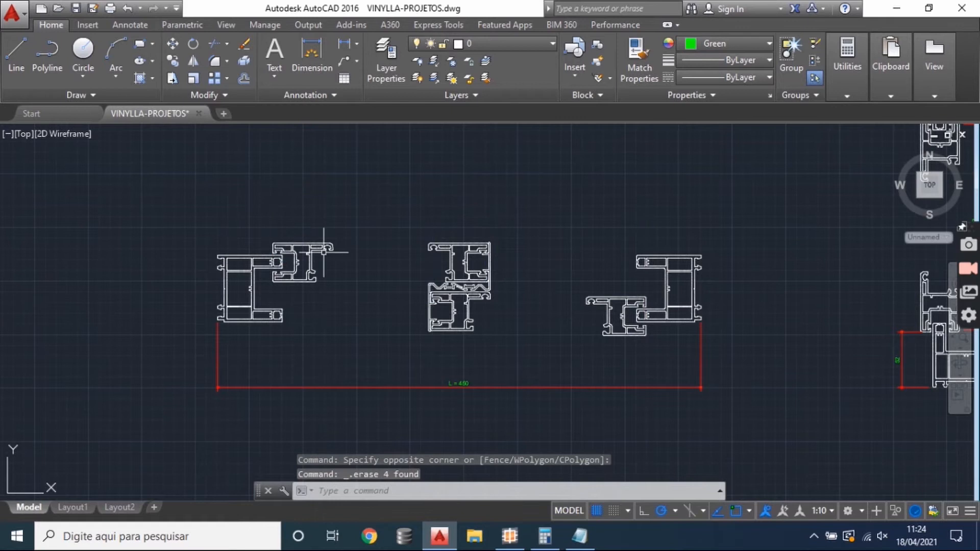
- Add a horizontal linear dimension above the section from the left frame's outer edge to the left sash's glazing bead groove
scroll(280, 225, up, 2)
click(347, 50)
scroll(169, 277, up, 3)
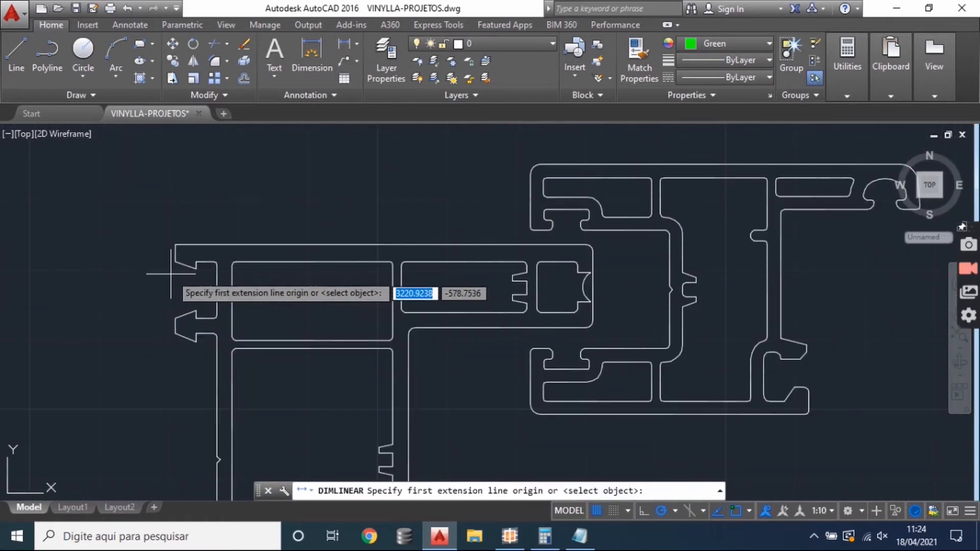
click(175, 251)
drag(682, 246, 411, 287)
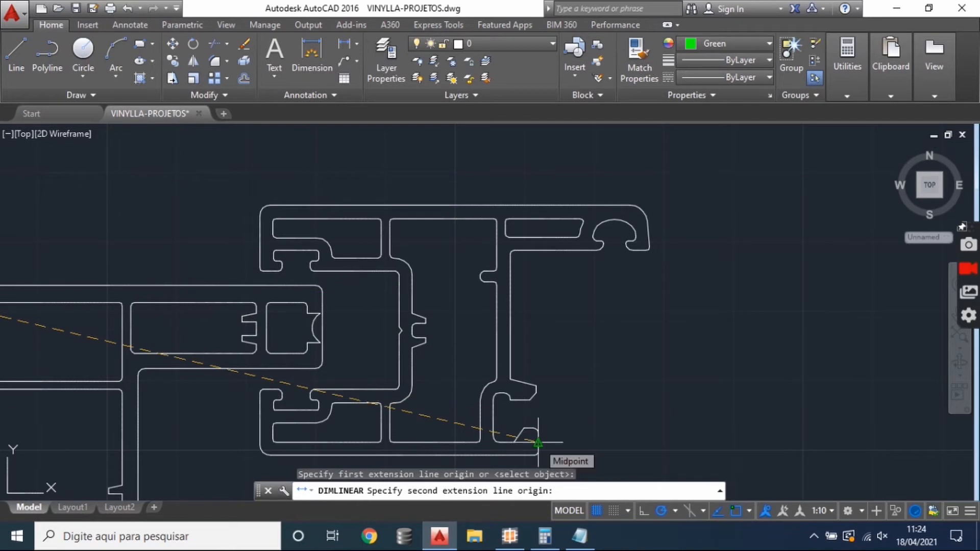
click(493, 417)
scroll(444, 389, down, 4)
scroll(369, 276, down, 2)
drag(370, 276, 212, 186)
scroll(328, 217, up, 2)
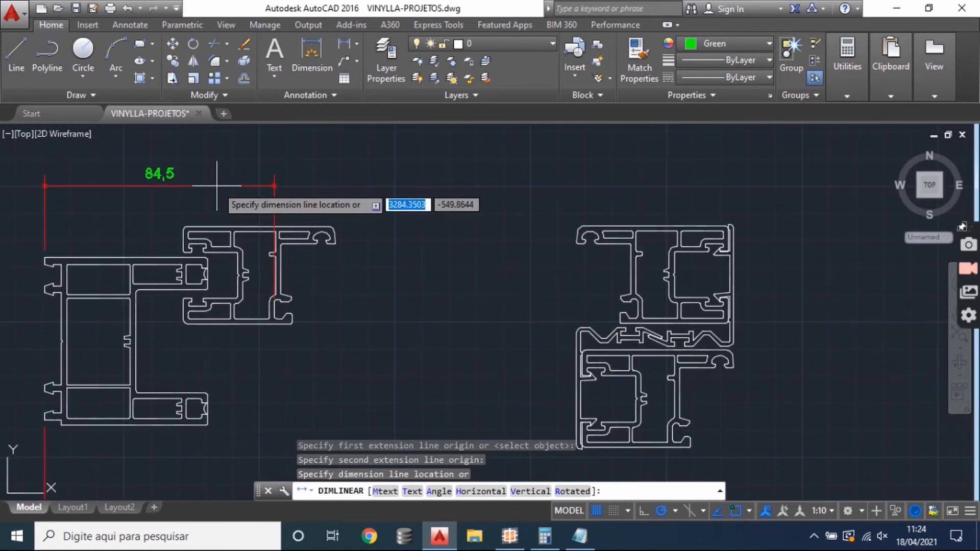
click(217, 185)
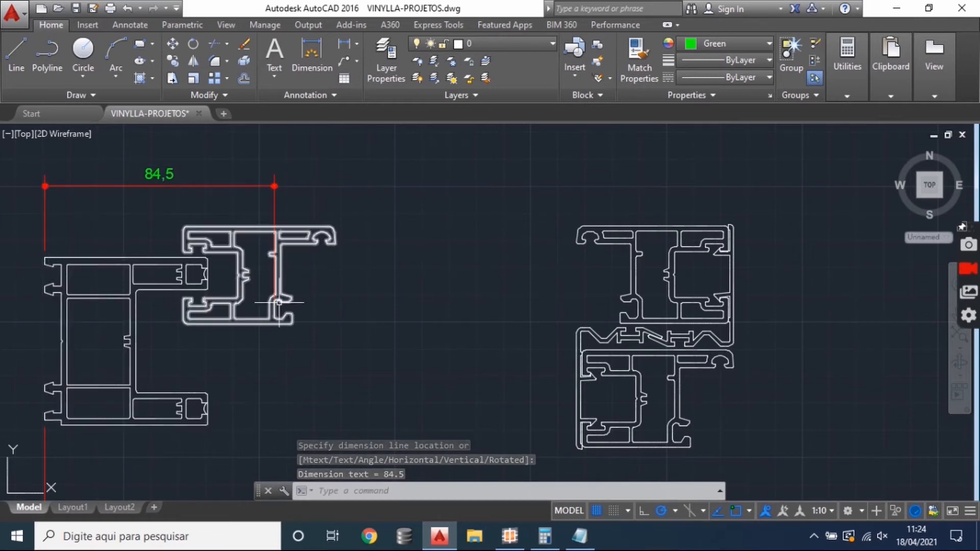
click(344, 45)
drag(584, 290, 416, 243)
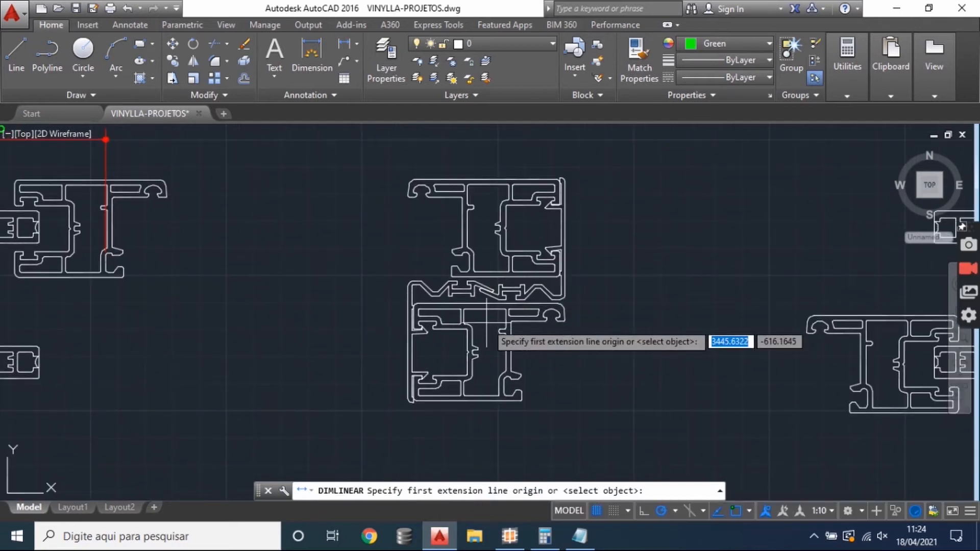
scroll(447, 287, up, 3)
scroll(491, 230, down, 2)
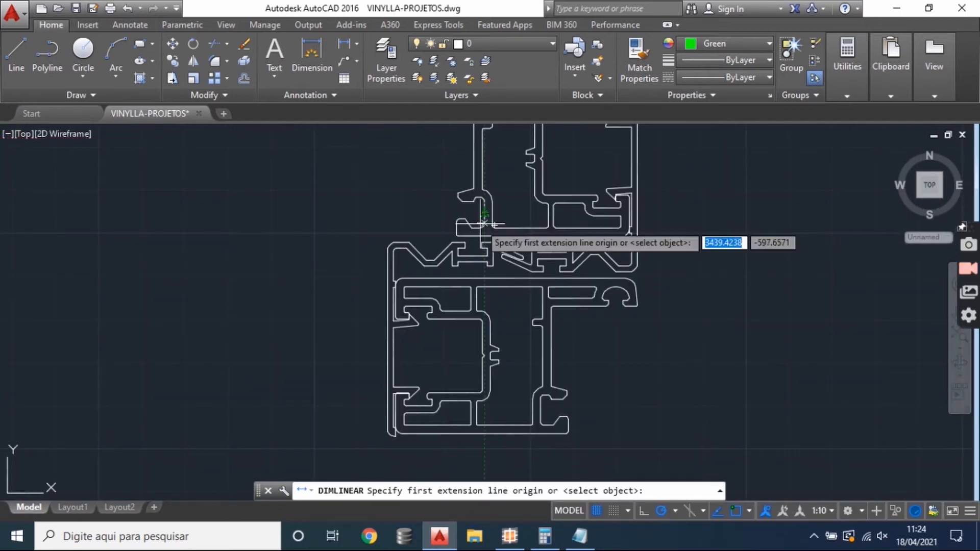
click(16, 53)
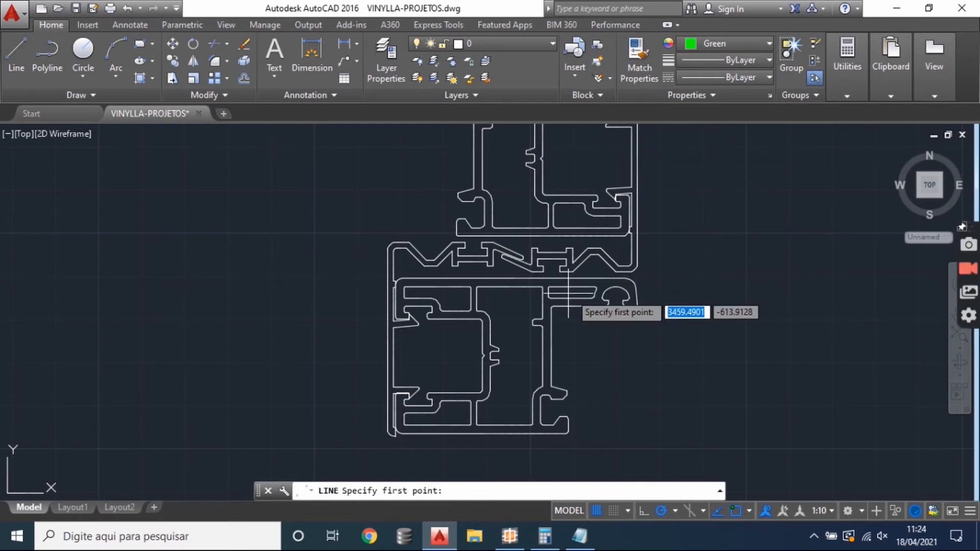
scroll(567, 296, down, 2)
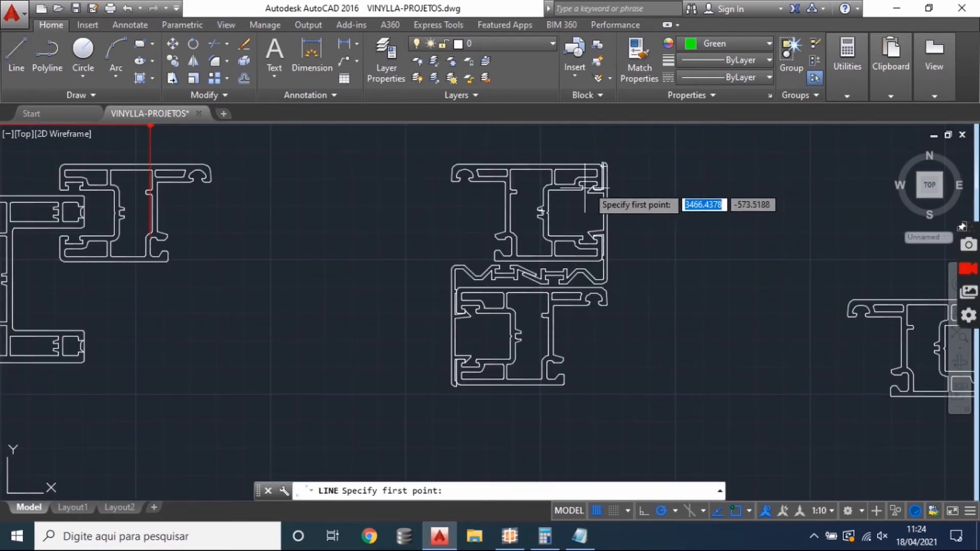
click(601, 131)
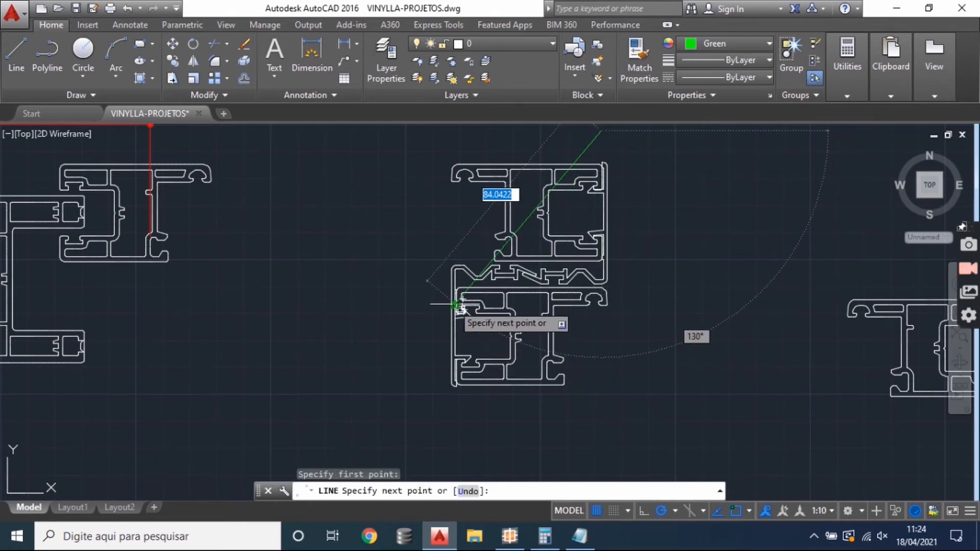
key(Escape)
scroll(561, 320, up, 2)
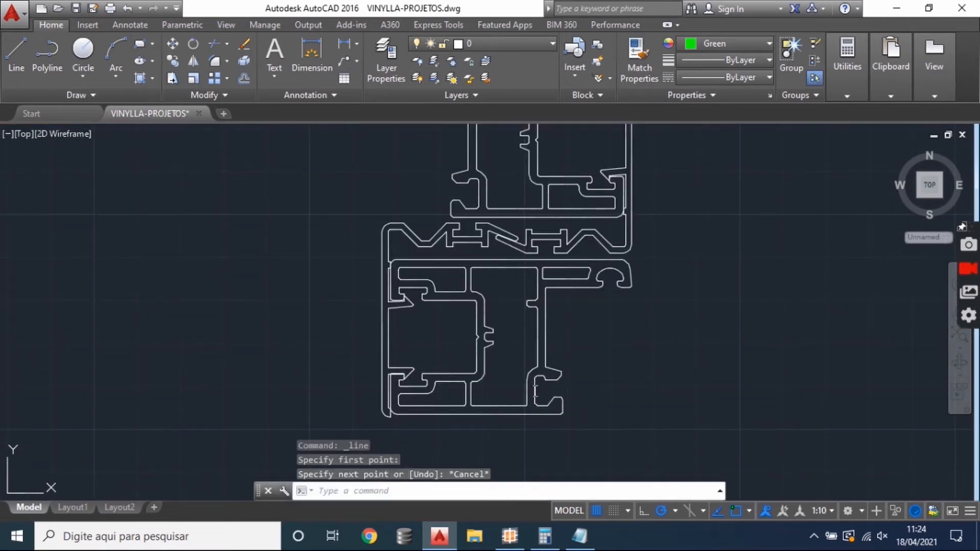
click(535, 391)
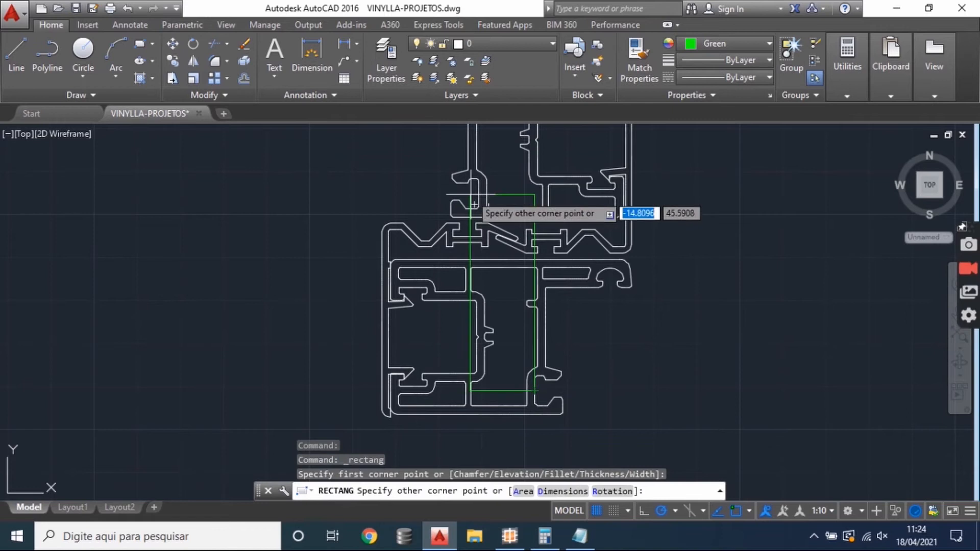
click(478, 195)
click(509, 198)
click(502, 184)
click(502, 184)
click(499, 198)
click(498, 189)
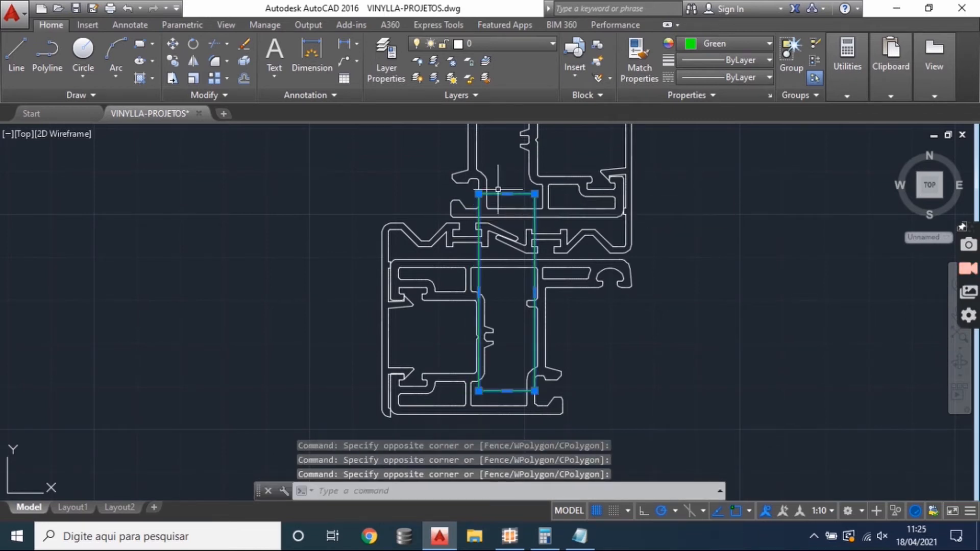
key(Delete)
- Add a horizontal linear dimension between the glazing bead grooves of the two meeting sashes, placed below the interlock
text(dli)
key(Return)
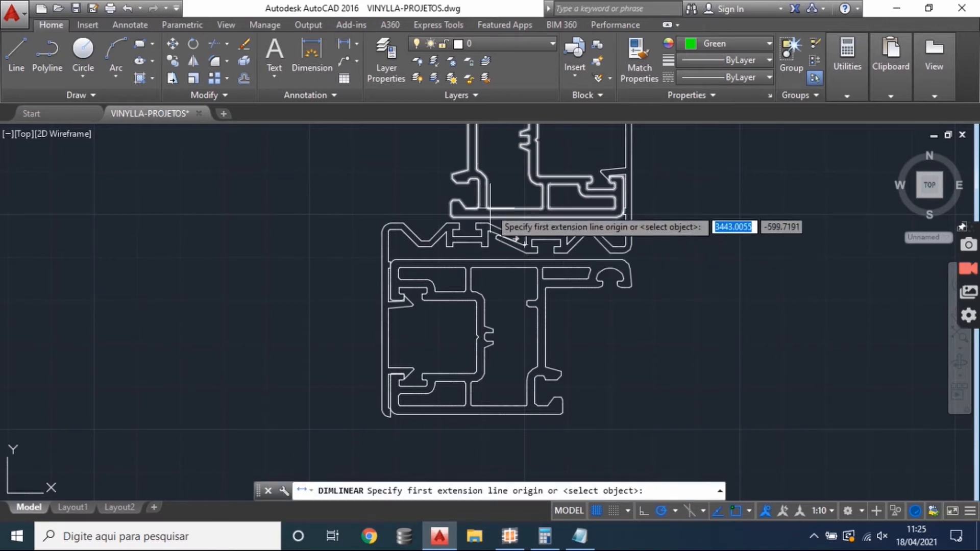
click(480, 202)
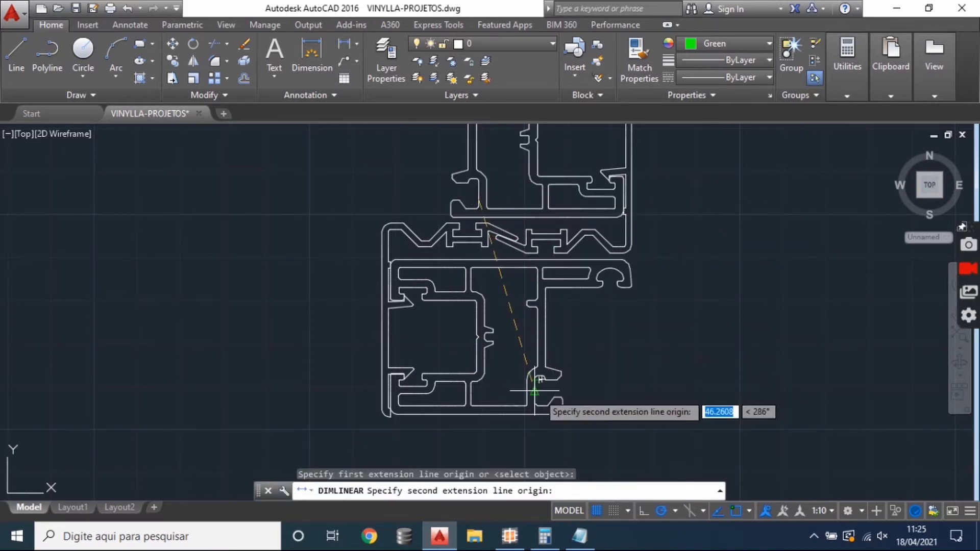
click(534, 379)
click(499, 425)
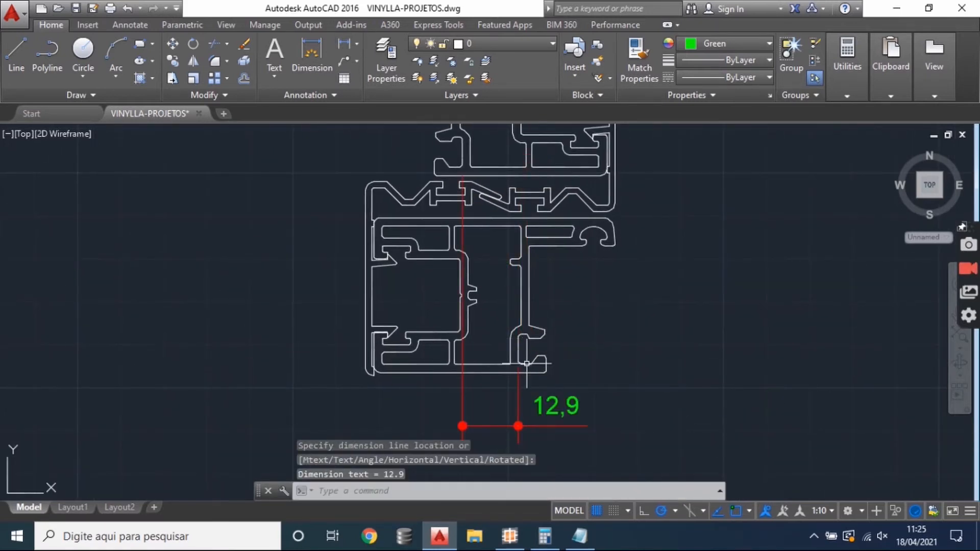
scroll(531, 352, down, 4)
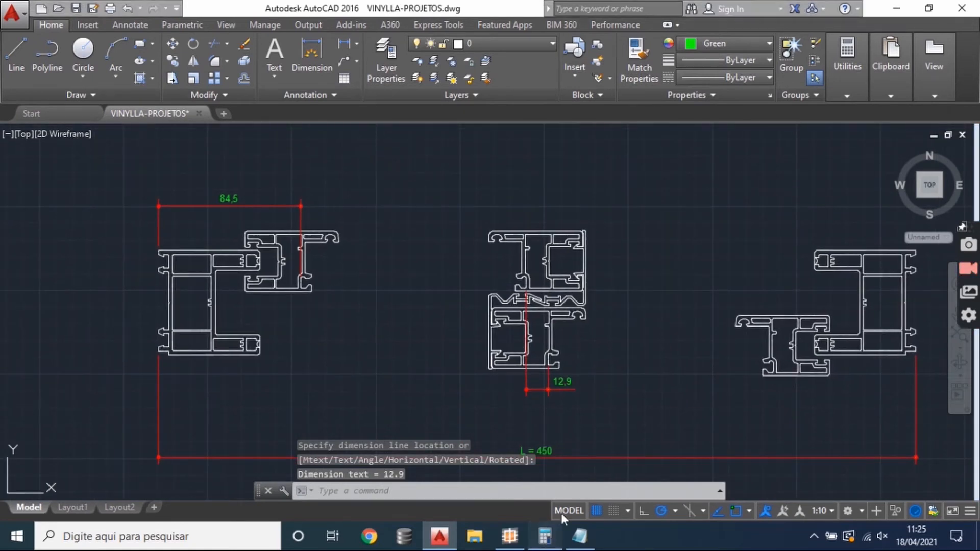
- Switch to the calculator, multiply 84,5 by 2 and add 13 to get the total glazing bead deduction
click(544, 536)
click(572, 225)
text(84,5)
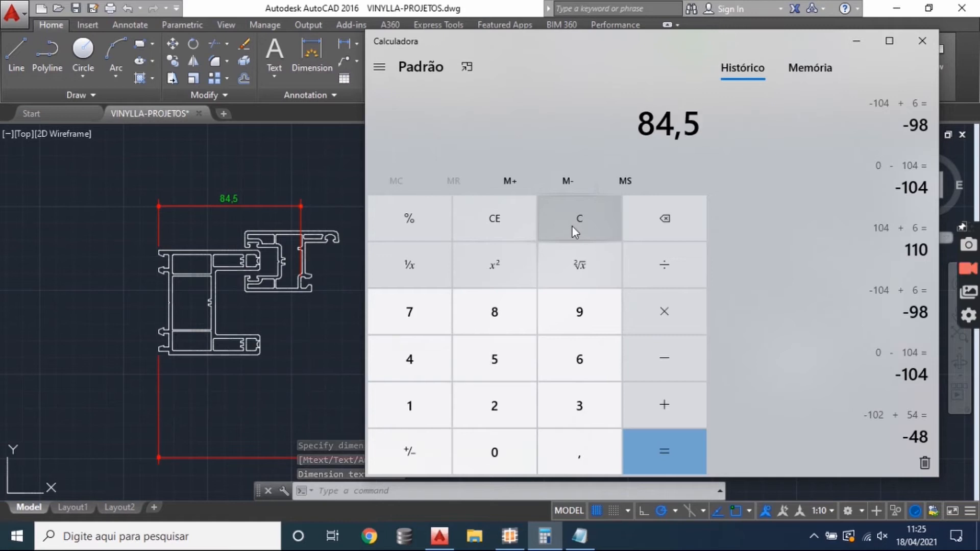
text( × 2)
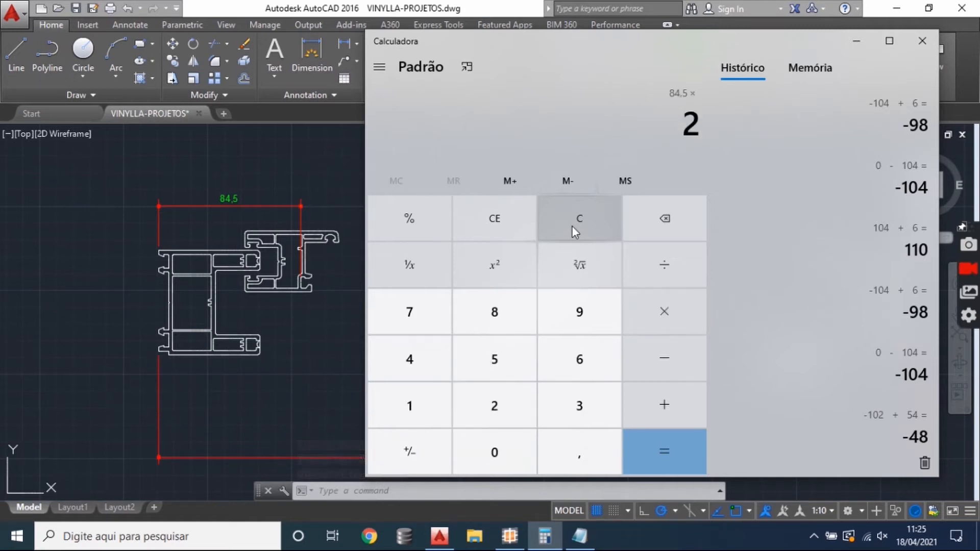
click(673, 442)
drag(605, 41, 588, 53)
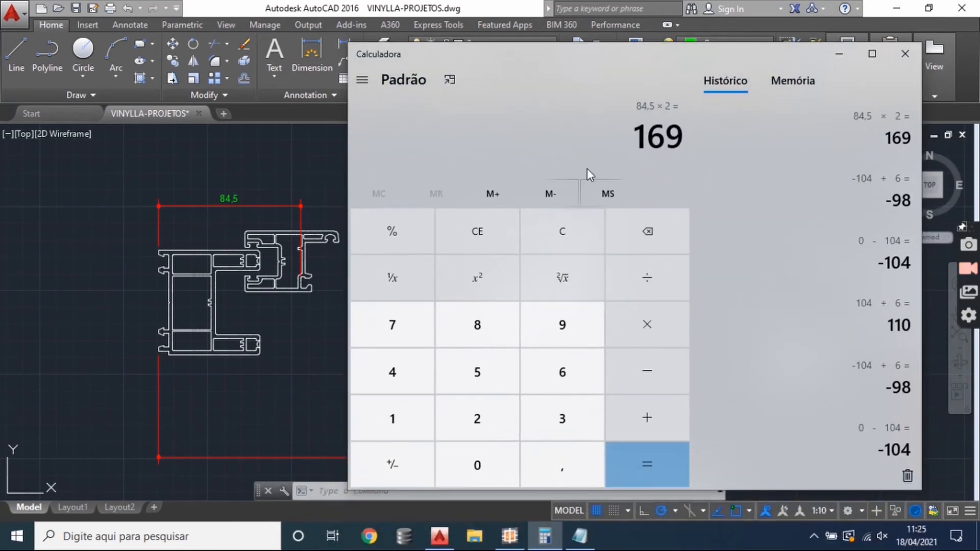
text(+13)
click(645, 464)
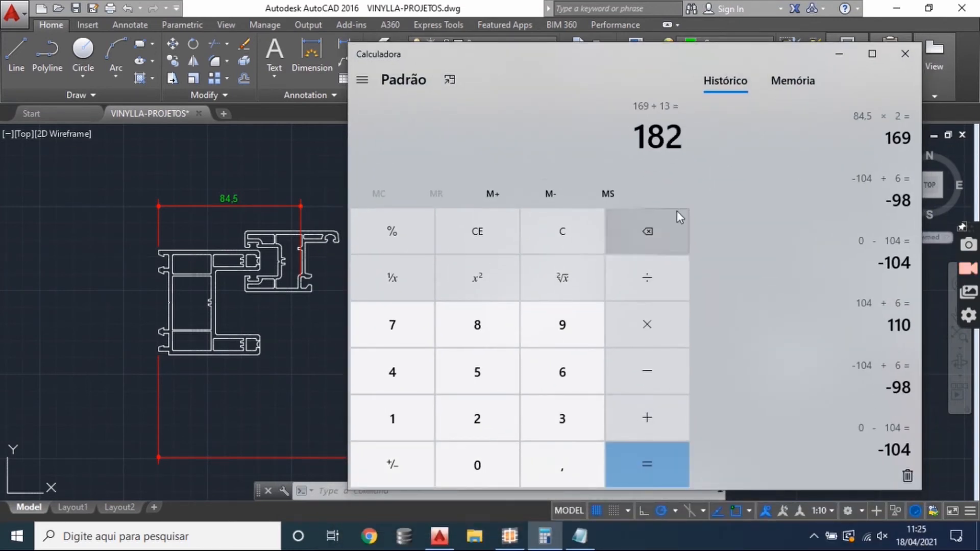
- Switch to SisPVC and check the formulas and conditions of the two BG-19 rows
click(168, 398)
click(526, 545)
click(316, 327)
click(321, 313)
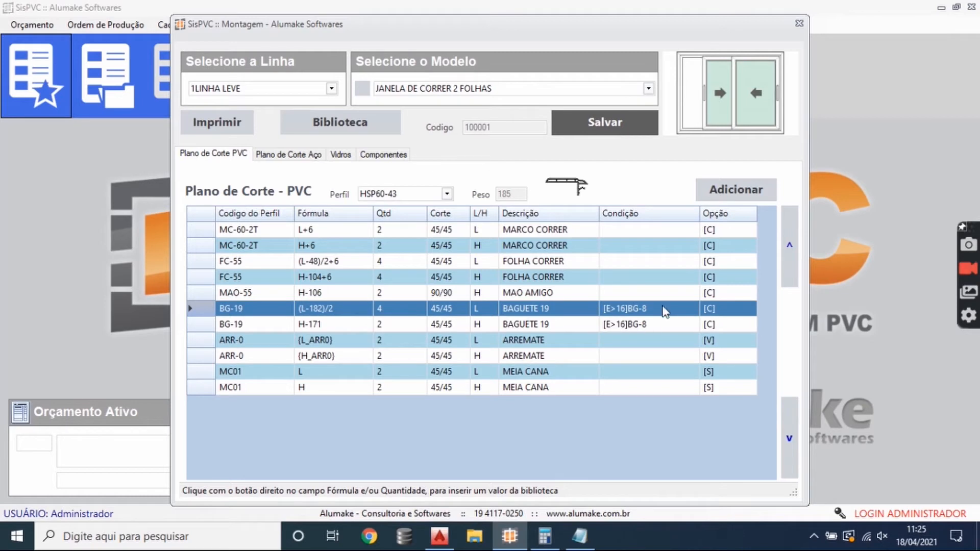
click(633, 326)
click(644, 307)
- Switch to Notepad and add the condition syntax line "[VARIAVEL SIMBOLO ] RESULTADO" below the existing notes
click(579, 536)
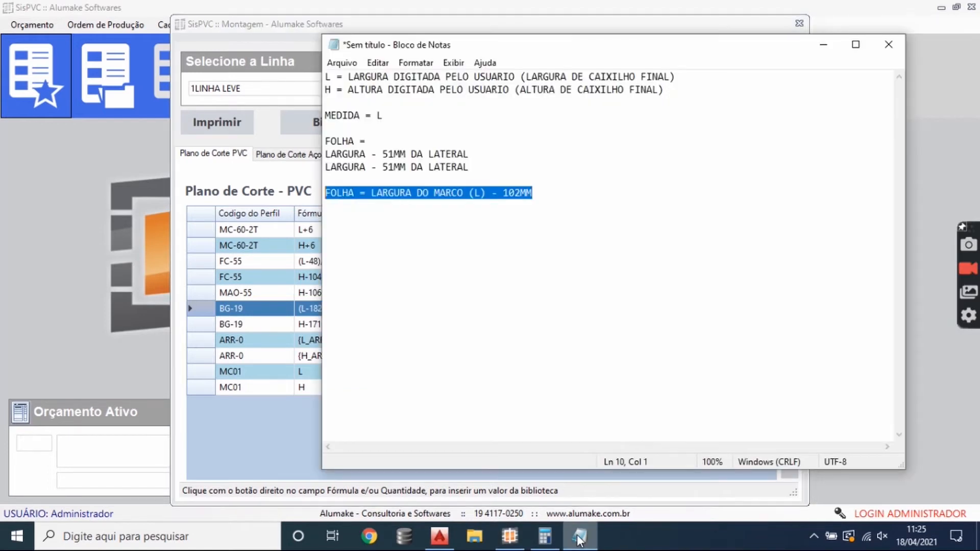
click(555, 197)
key(Return)
key(Return)
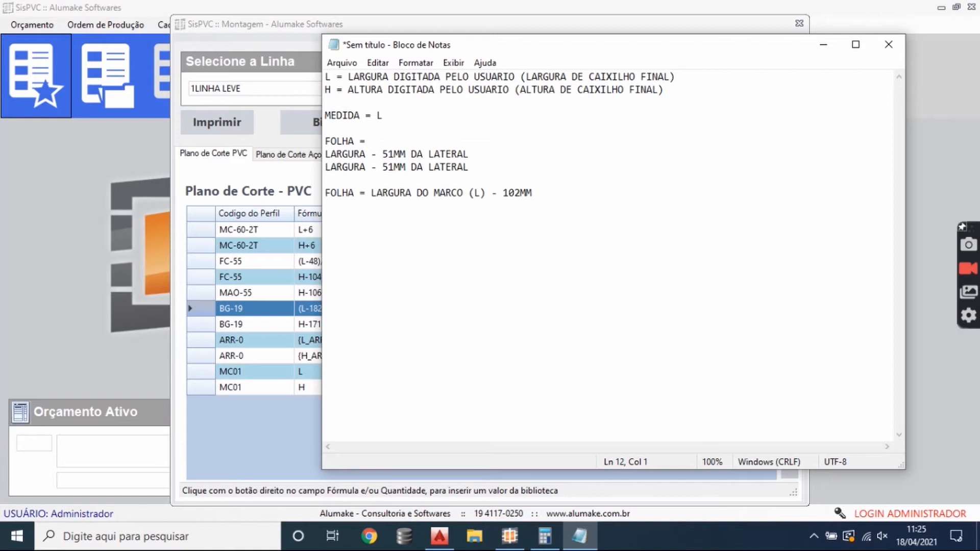
text([VARIAVEL SIMBOLO)
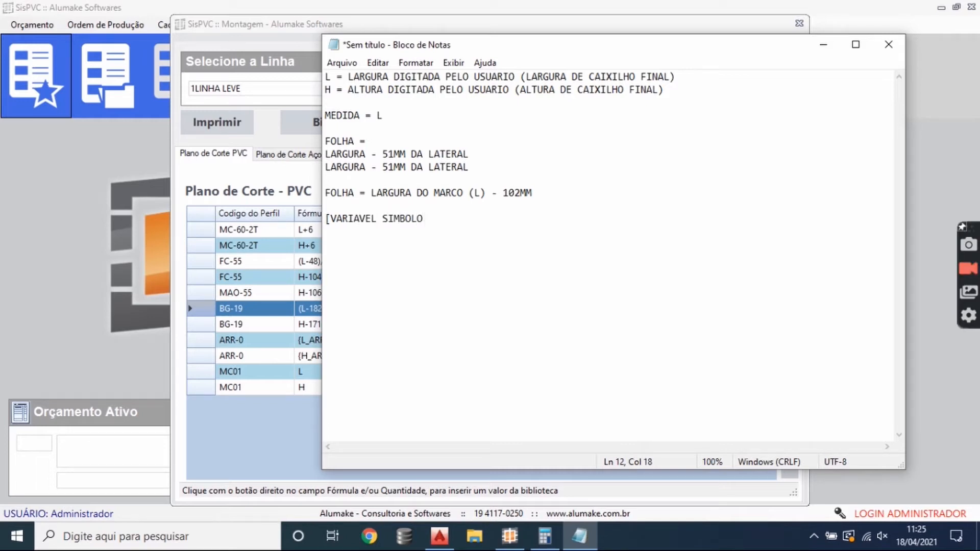
text( ] RSULTAD)
key(BackSpace)
key(BackSpace)
key(BackSpace)
key(BackSpace)
key(BackSpace)
key(BackSpace)
text(ESULT)
key(BackSpace)
key(BackSpace)
key(BackSpace)
text(ULTADO)
key(BackSpace)
key(BackSpace)
text(TADO)
- List the condition variables below the syntax line: "[E = ESPESSURA", "L = LARGURA", "H = ALTURA" and "A, B, C, D"
key(Return)
key(Return)
text([E)
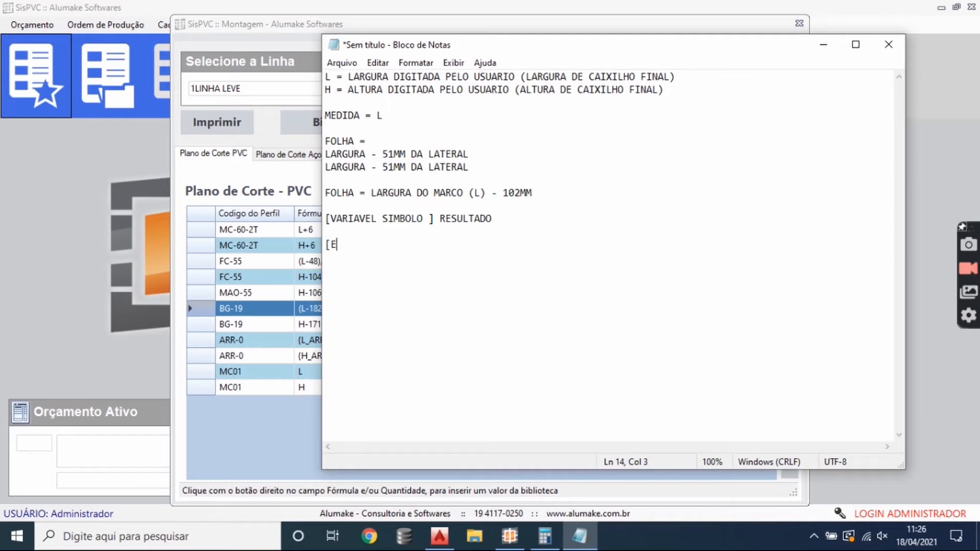
text( = ESPESSAURA)
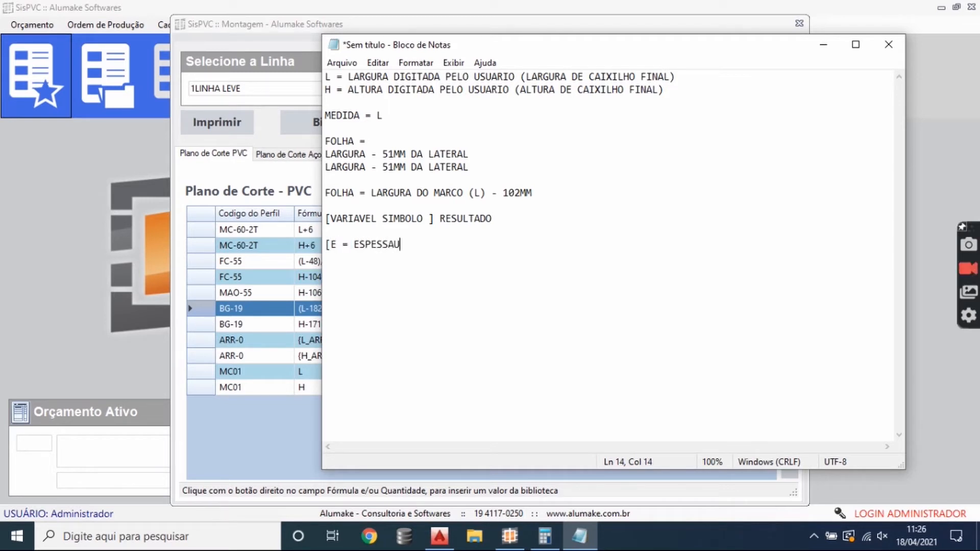
key(BackSpace)
key(BackSpace)
key(BackSpace)
key(BackSpace)
text(URA)
key(Return)
text(C)
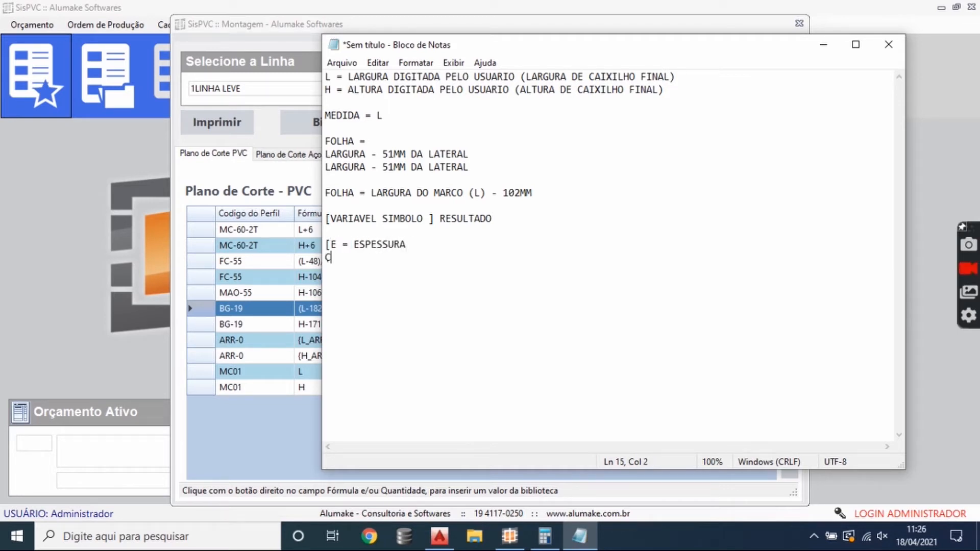
key(BackSpace)
text(L = LARGURA H =)
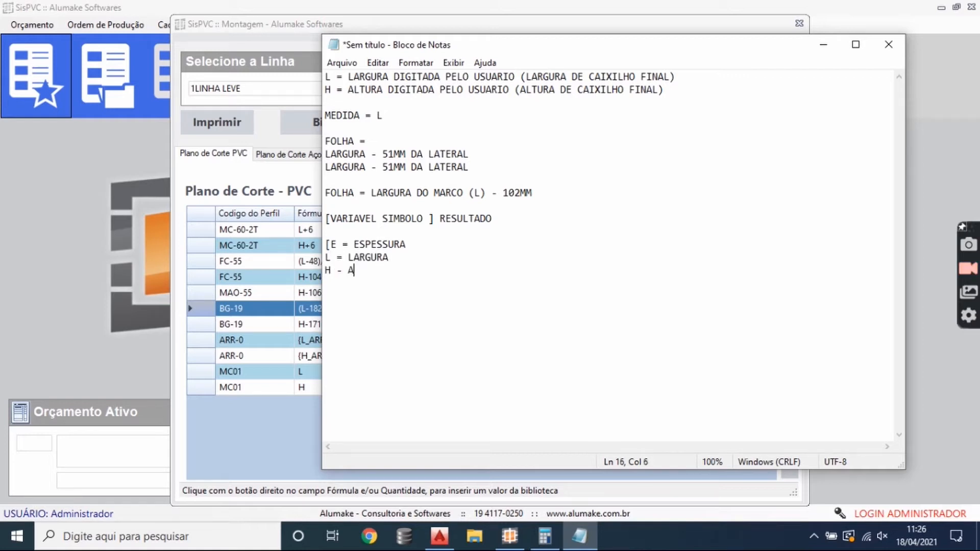
text( ALTURA)
key(Return)
text(A, B, C, D)
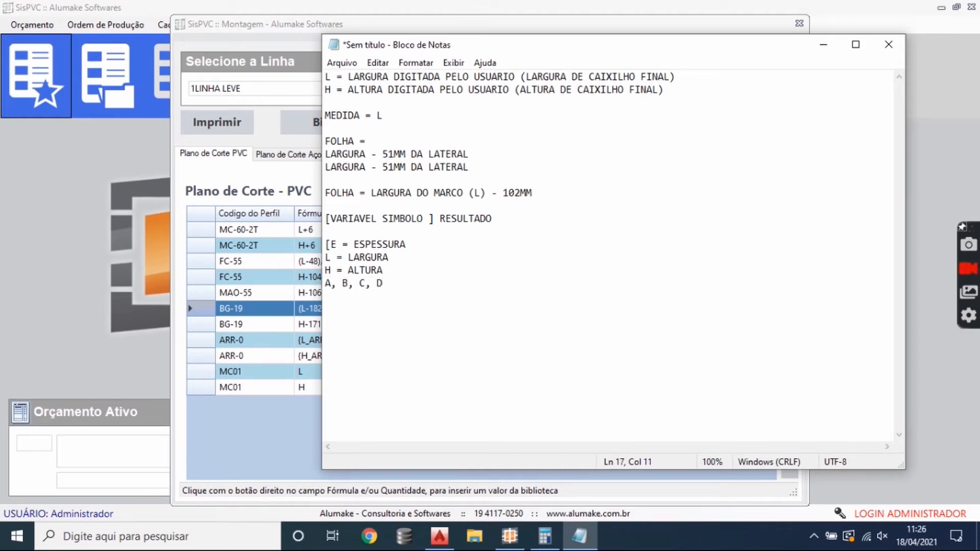
- Leave blank lines below the variable list and write the example condition "[E>16]"
key(Return)
key(Return)
key(Return)
text([E)
key(BackSpace)
text(=)
text(>)
text(16)
text(])
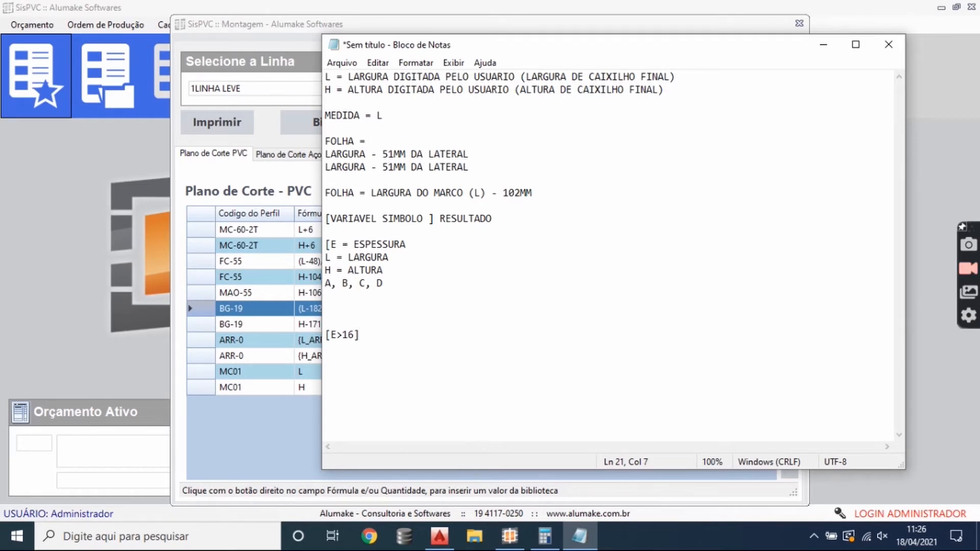
- Switch to SisPVC and examine the profile code in the condition of the BG-19 width row
click(256, 312)
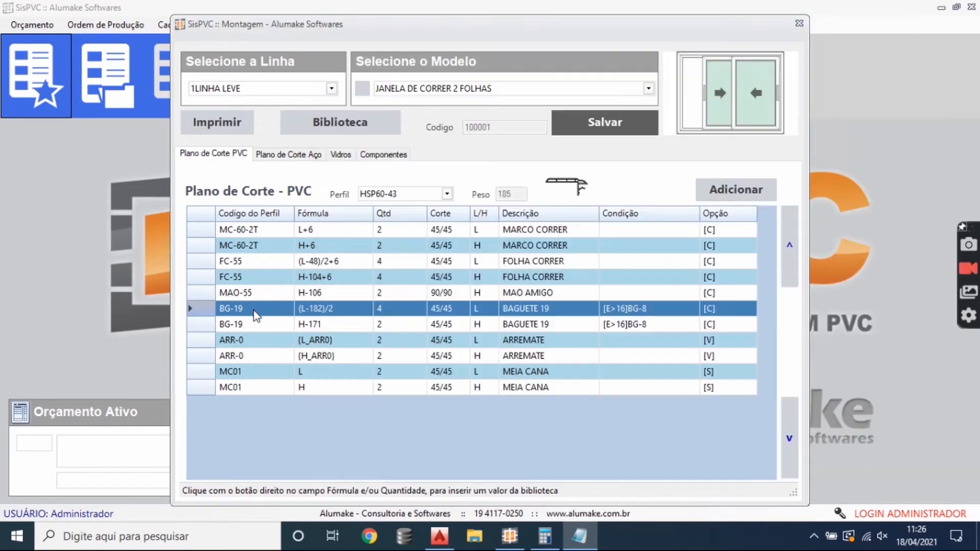
double_click(642, 311)
drag(629, 310, 651, 311)
click(660, 334)
click(660, 314)
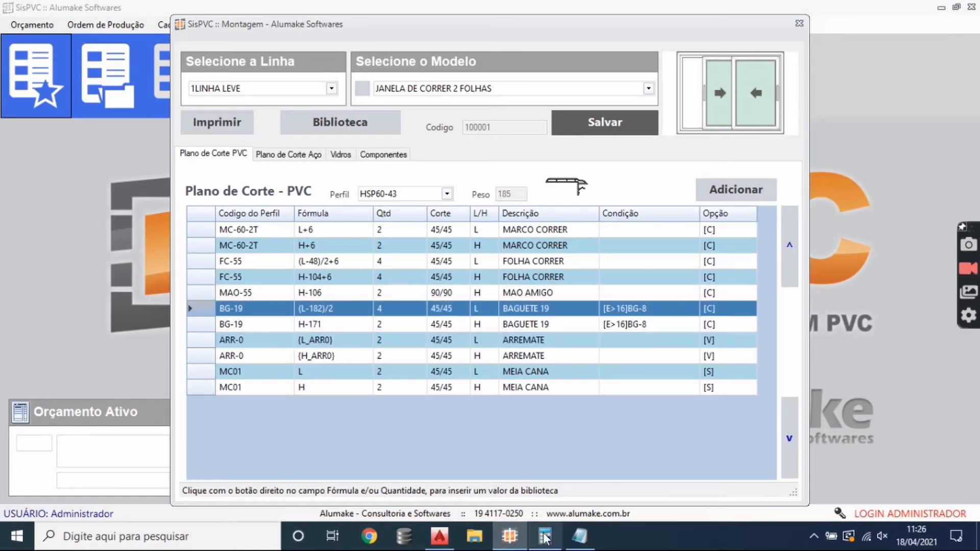
- Switch to Notepad and append "DO CODIGO" to the condition syntax line after RESULTADO
click(579, 536)
triple_click(509, 218)
click(509, 218)
text(DO CODIGO)
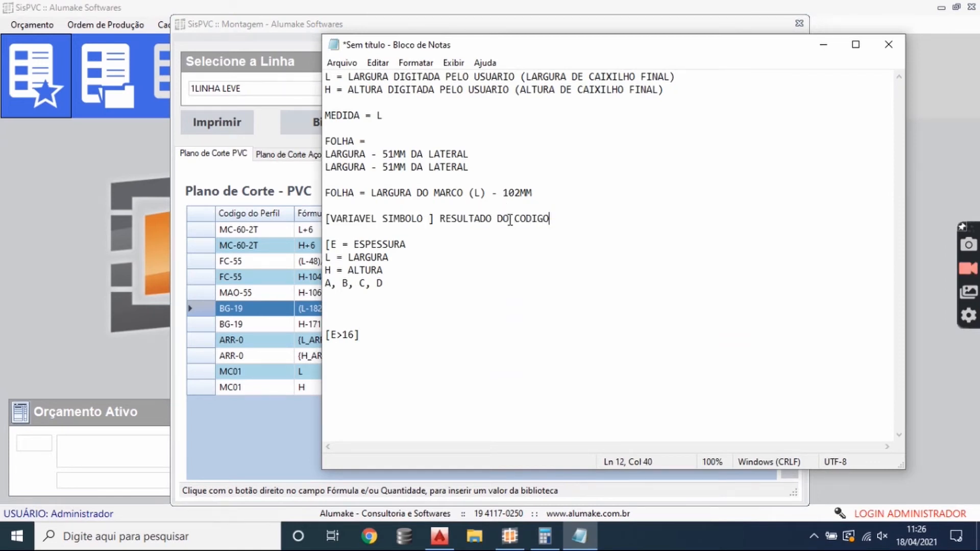
- Append the result code "BG-8" to the [E>16] example and highlight its parts
click(371, 336)
text(BG-8)
double_click(334, 335)
double_click(349, 336)
drag(384, 335, 359, 335)
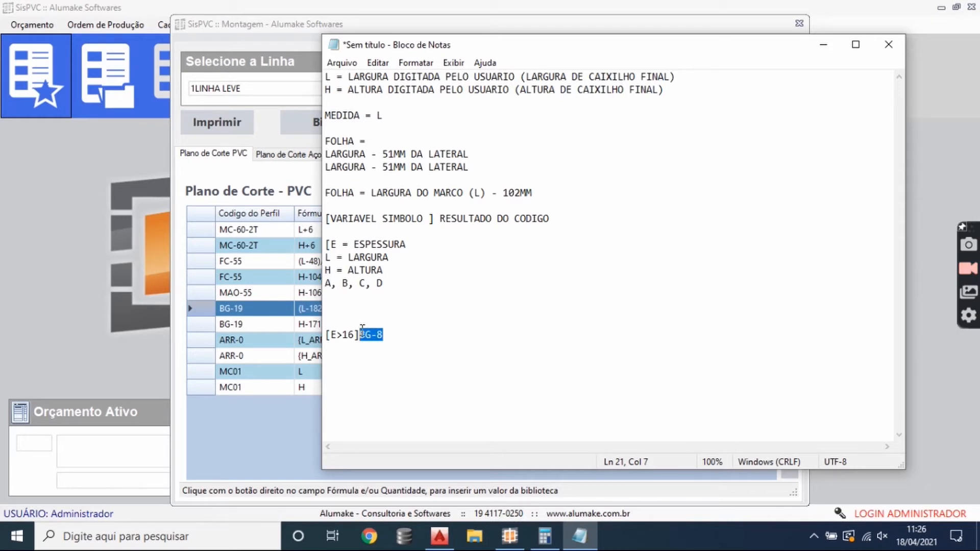
- Add a second example condition, "[H>2500]FC-55REF", a few lines below the [E>16]BG-8 example
click(388, 339)
text([H>2500)
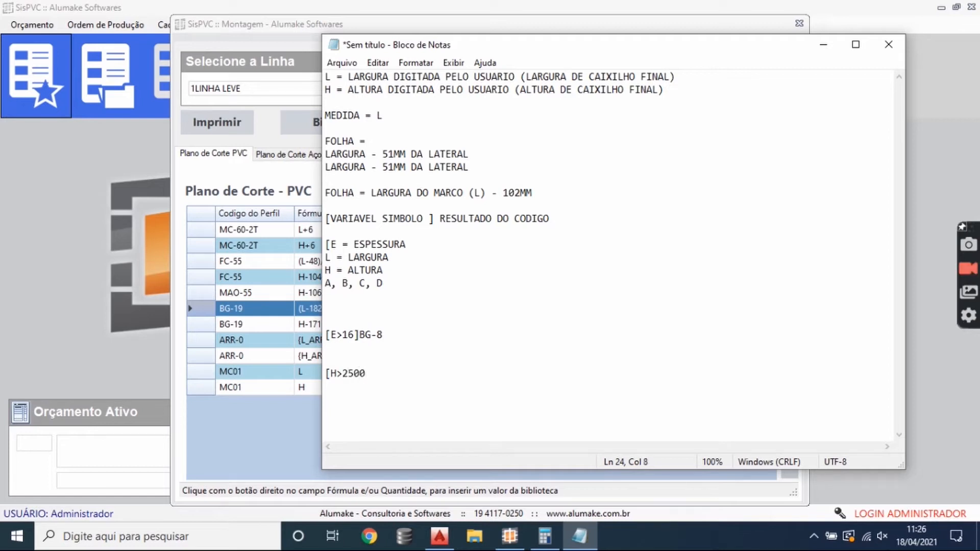
text(])
text(G)
text(PI)
key(BackSpace)
key(BackSpace)
key(BackSpace)
text(FC-55REF)
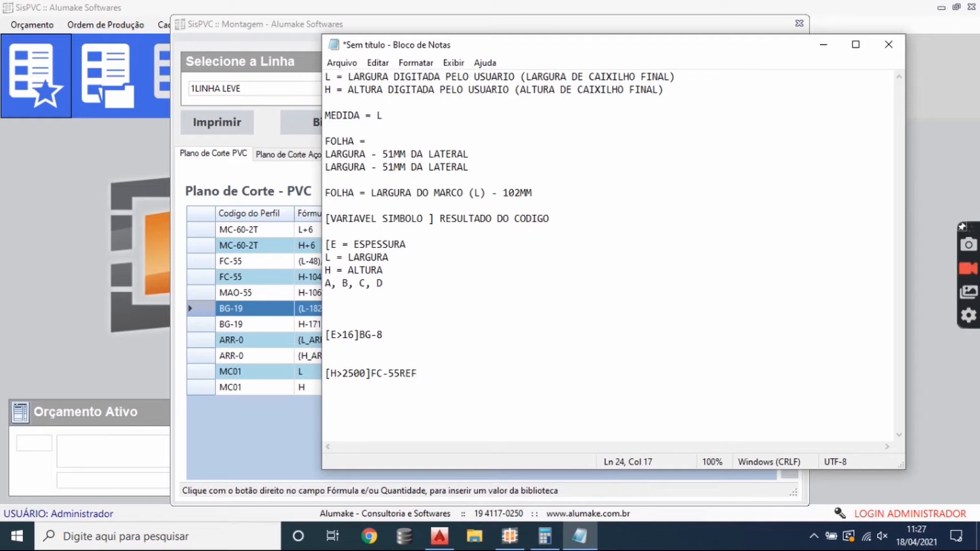
- Highlight the condition and result code parts of the [H>2500]FC-55REF and [E>16]BG-8 examples to compare them
drag(330, 372, 444, 376)
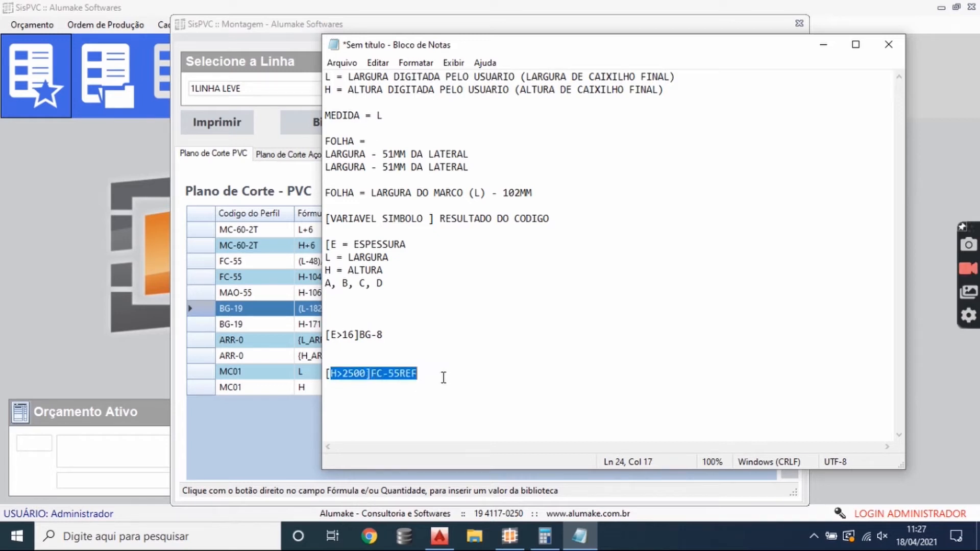
click(415, 385)
drag(389, 331, 309, 333)
drag(376, 346, 303, 335)
click(389, 338)
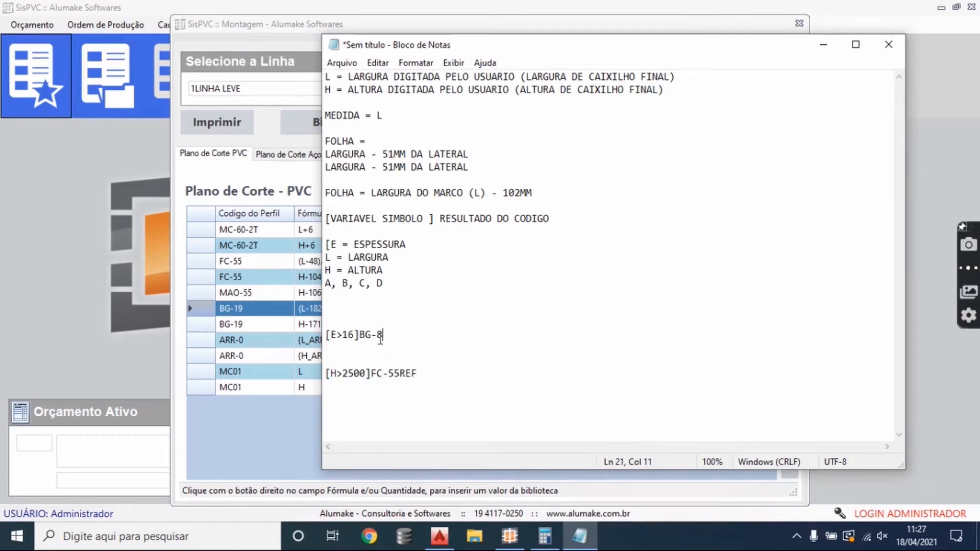
drag(331, 375, 339, 376)
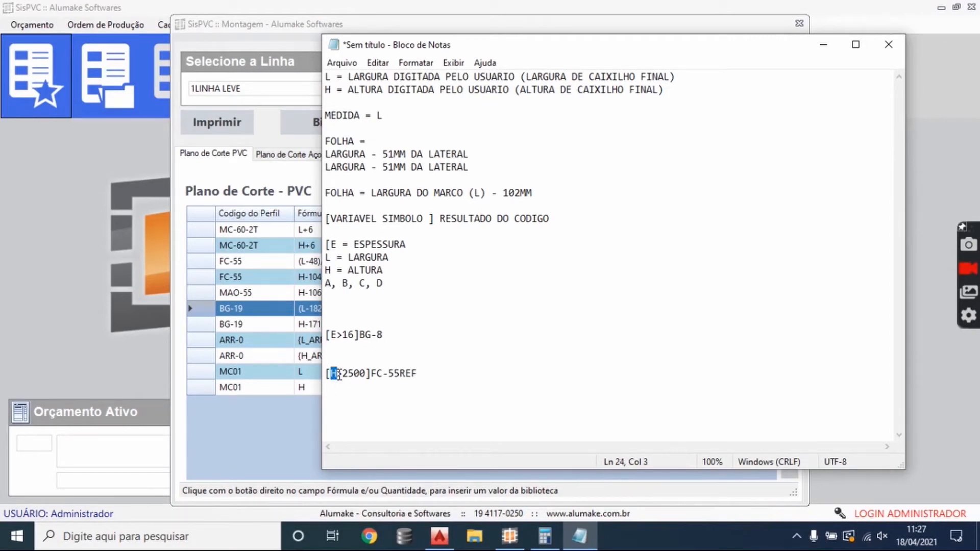
drag(339, 376, 374, 367)
click(428, 372)
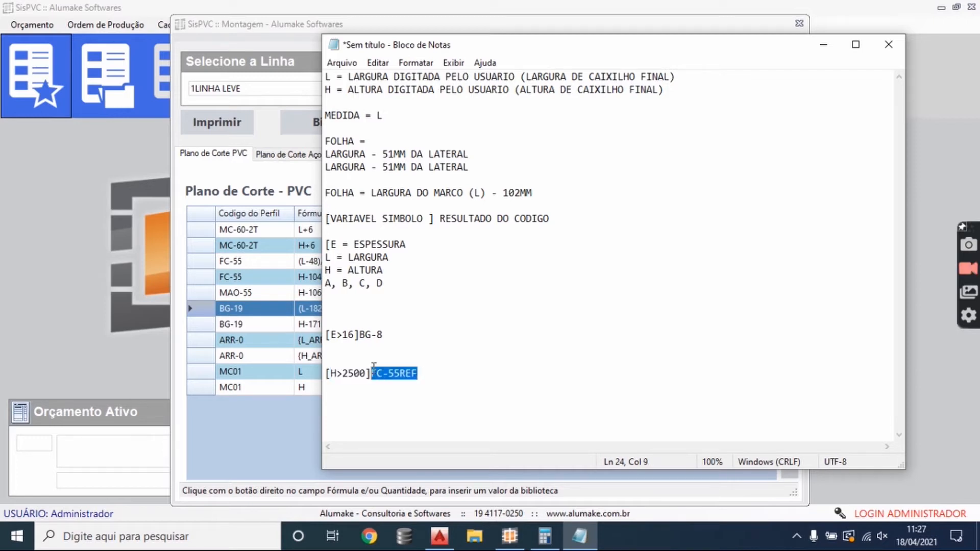
click(391, 327)
drag(357, 333, 378, 335)
click(387, 335)
- Select the BG-19 height row in SisPVC and, in AutoCAD, dimension vertically from the bottom frame's outer edge to the sash's glazing bead seat
click(823, 44)
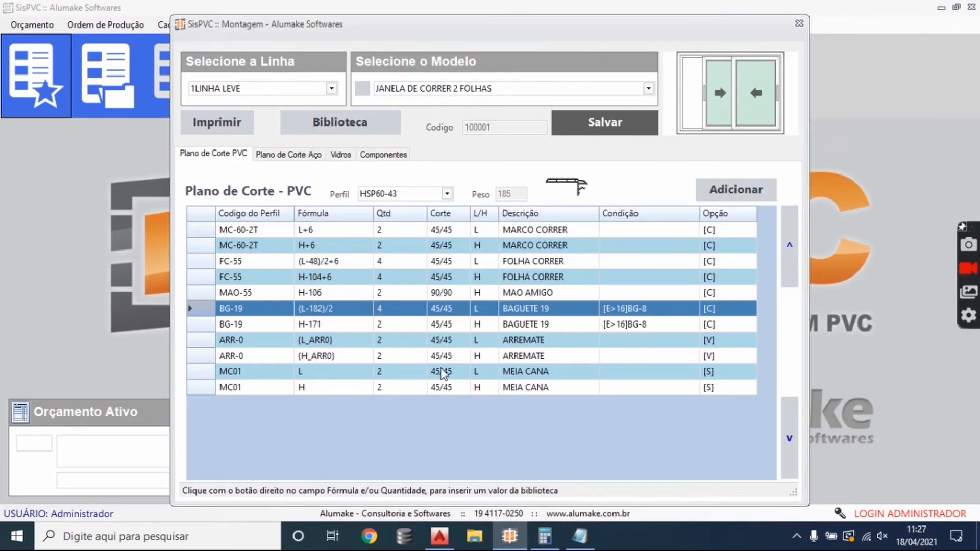
click(326, 326)
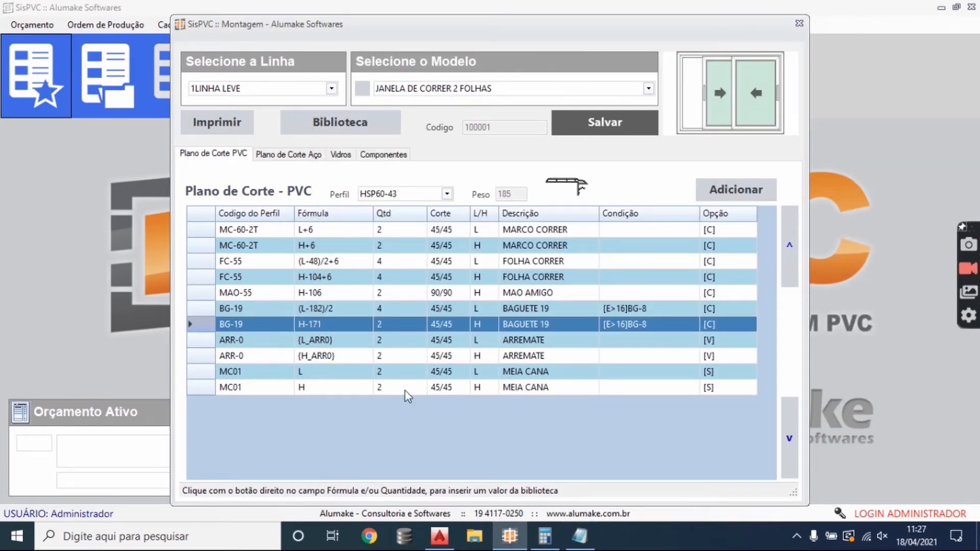
click(440, 541)
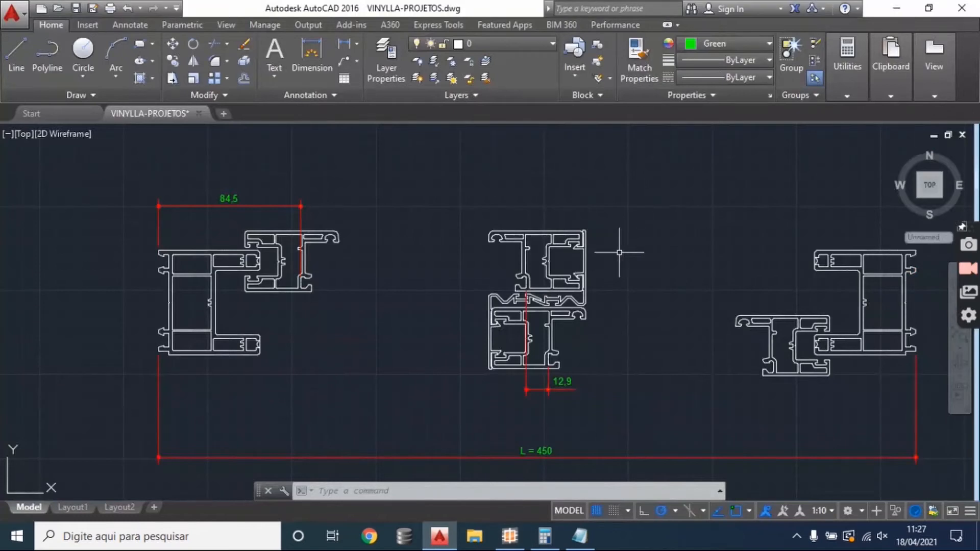
scroll(306, 285, down, 3)
scroll(503, 339, up, 4)
click(349, 46)
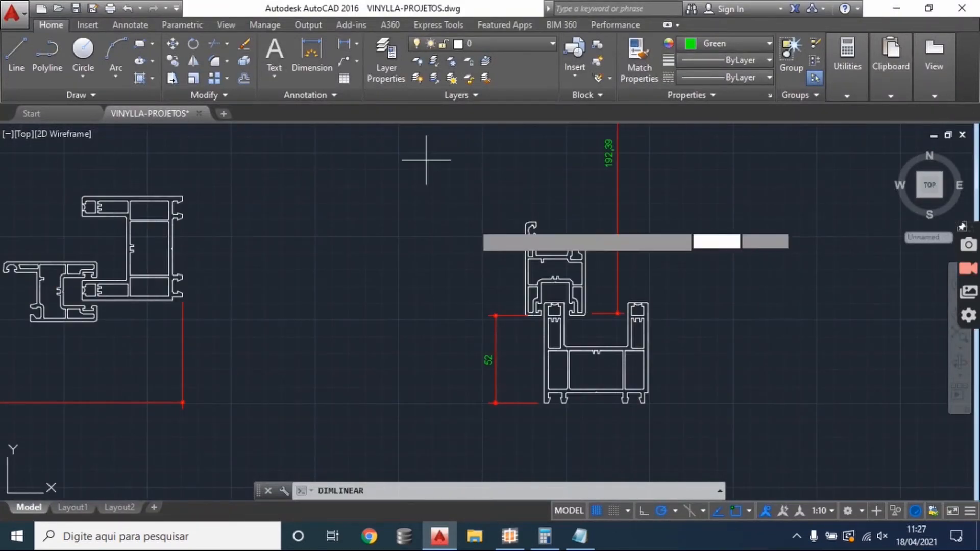
scroll(645, 397, up, 4)
click(660, 396)
scroll(487, 169, up, 5)
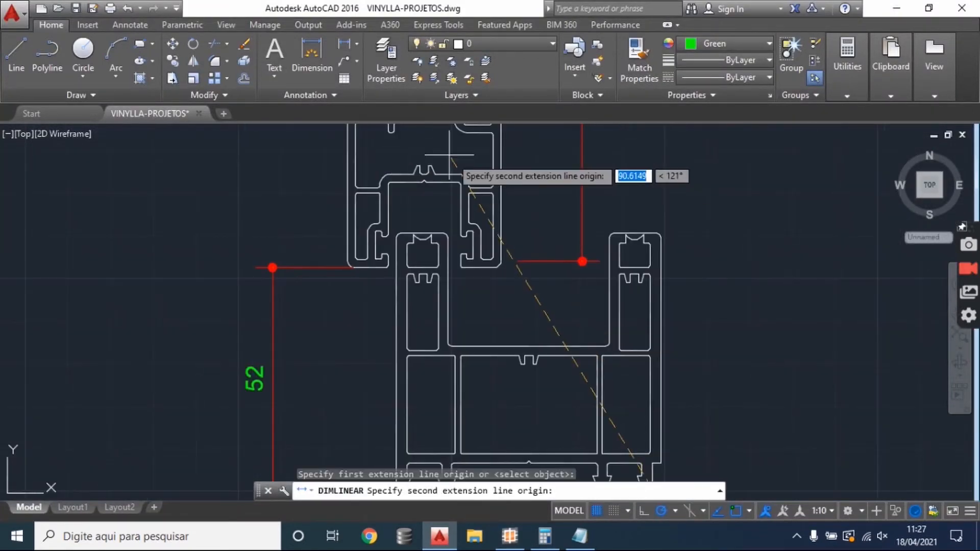
click(485, 198)
scroll(510, 229, down, 5)
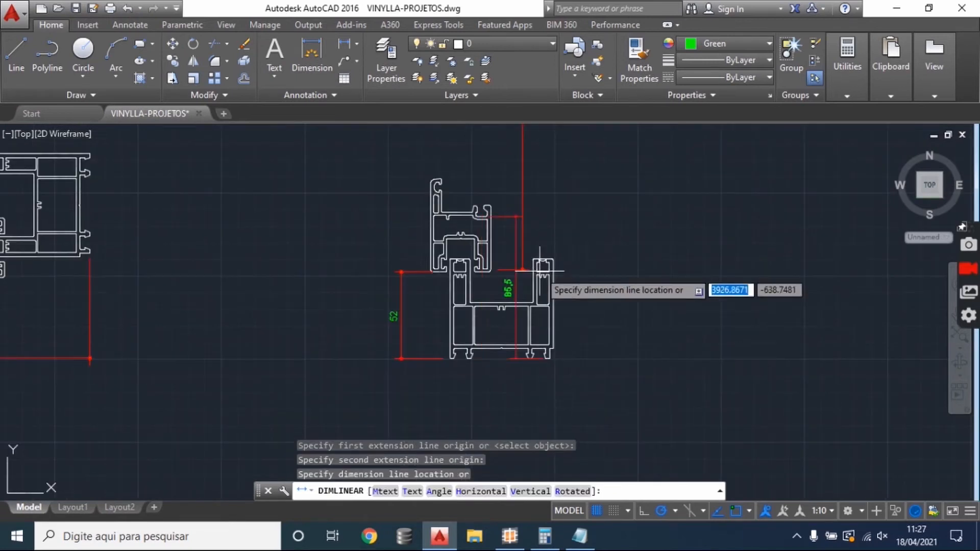
click(579, 280)
scroll(576, 296, up, 1)
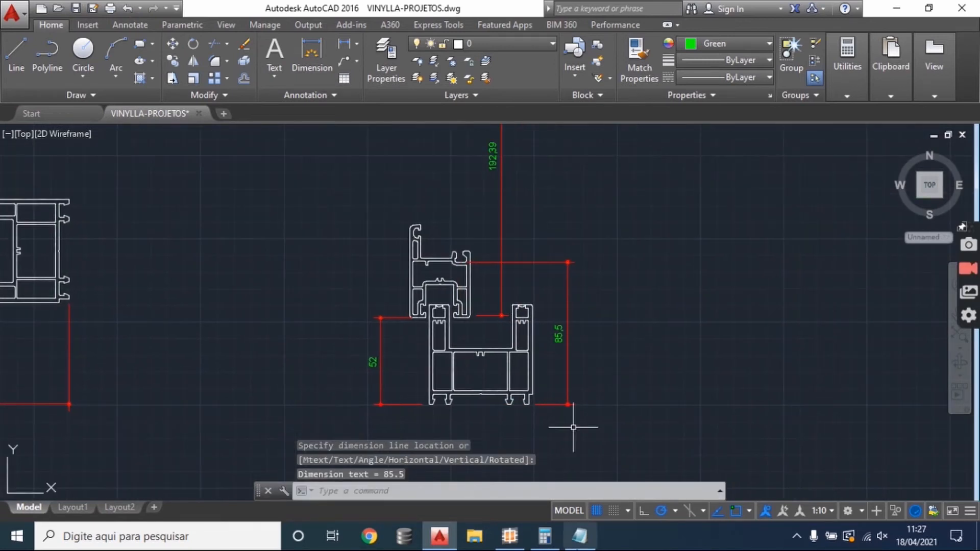
- Switch to Calculator and multiply 85,5 by 2 to get the height deduction for the bead
click(544, 535)
click(568, 235)
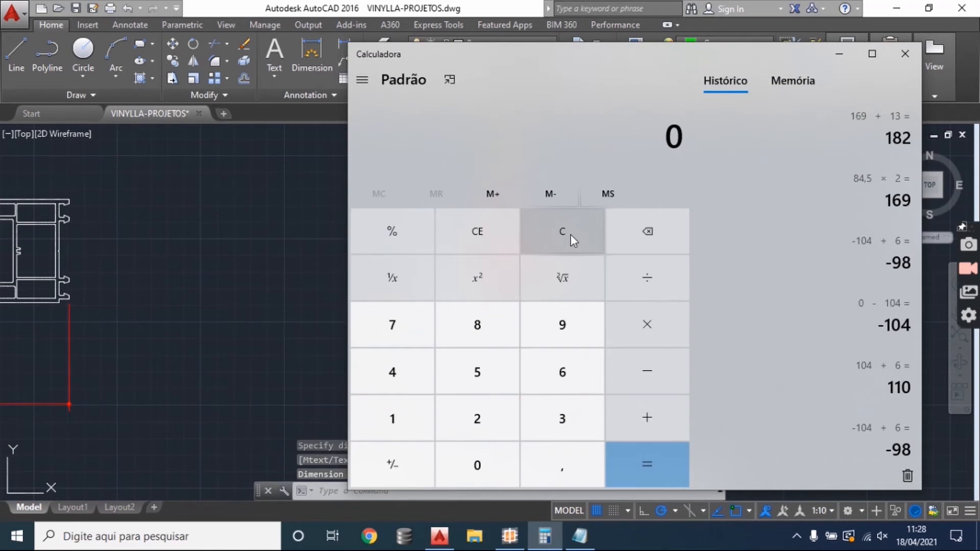
text(85,5)
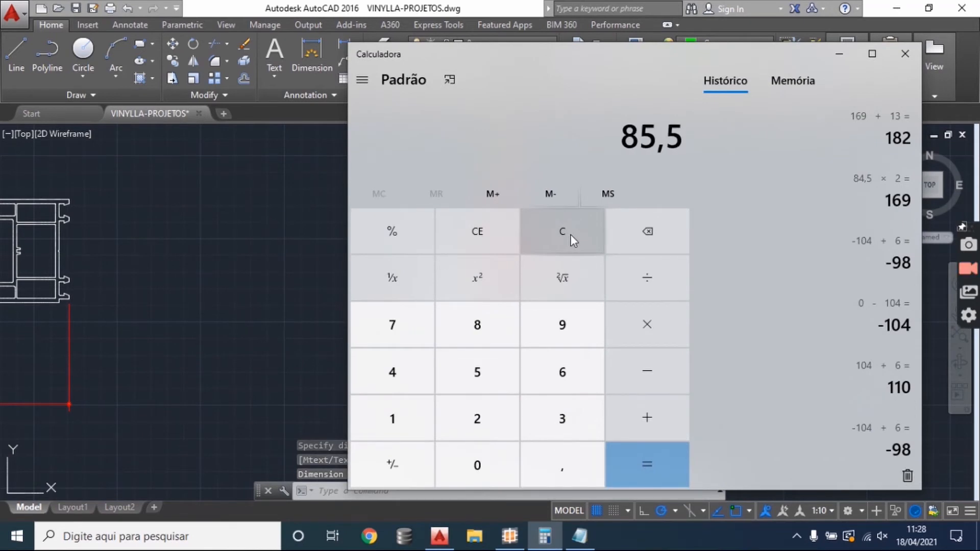
text(*3)
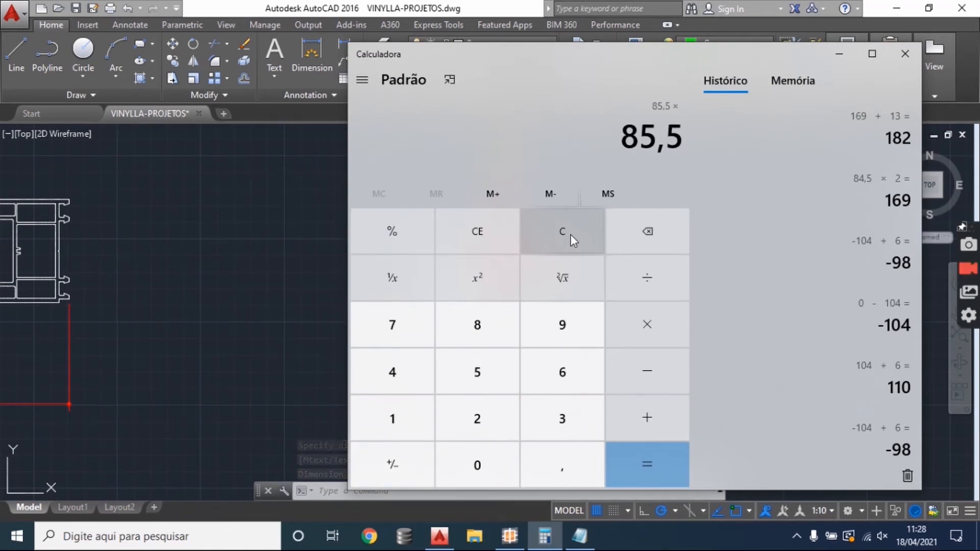
key(BackSpace)
text(2)
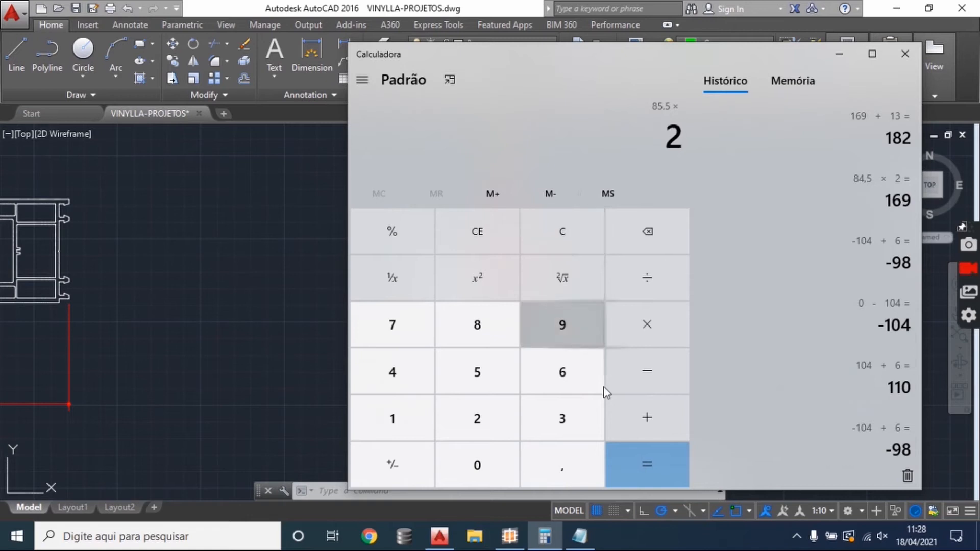
click(645, 466)
- Switch to SisPVC and set the quantity of the BG-19 height row to 4
click(509, 536)
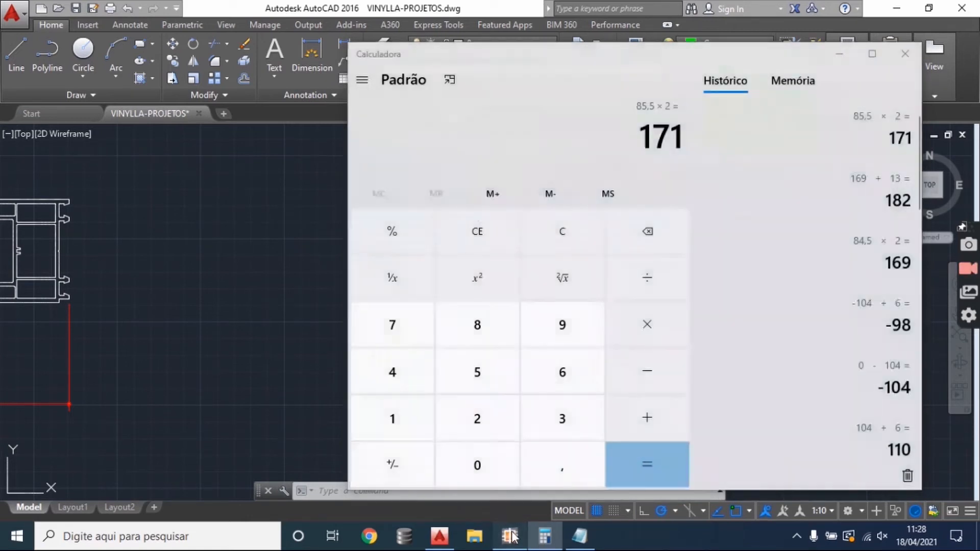
click(330, 337)
click(332, 330)
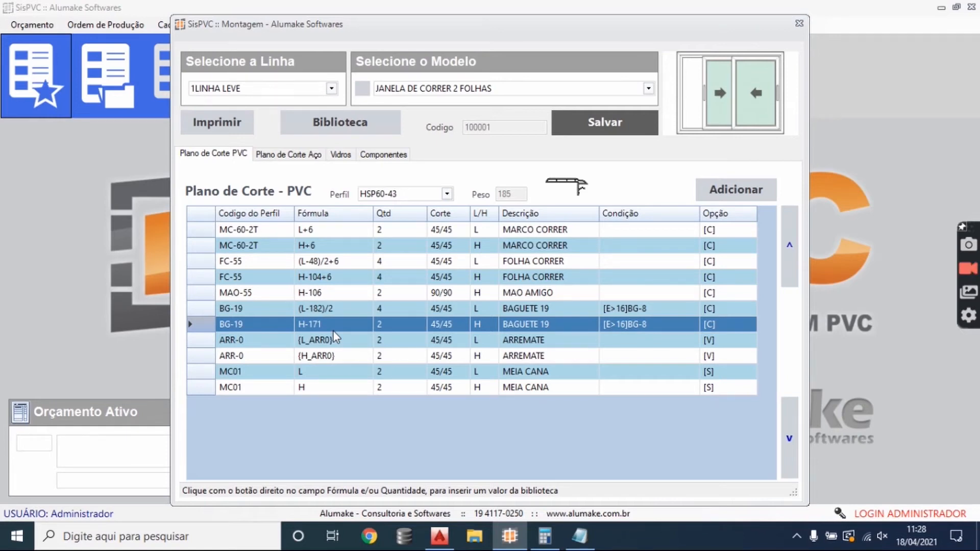
click(411, 322)
text(4)
key(Return)
- Select the ARR-0 width row, open the formula library beside the cutting plan and look for its L_ARR0 entry
click(347, 341)
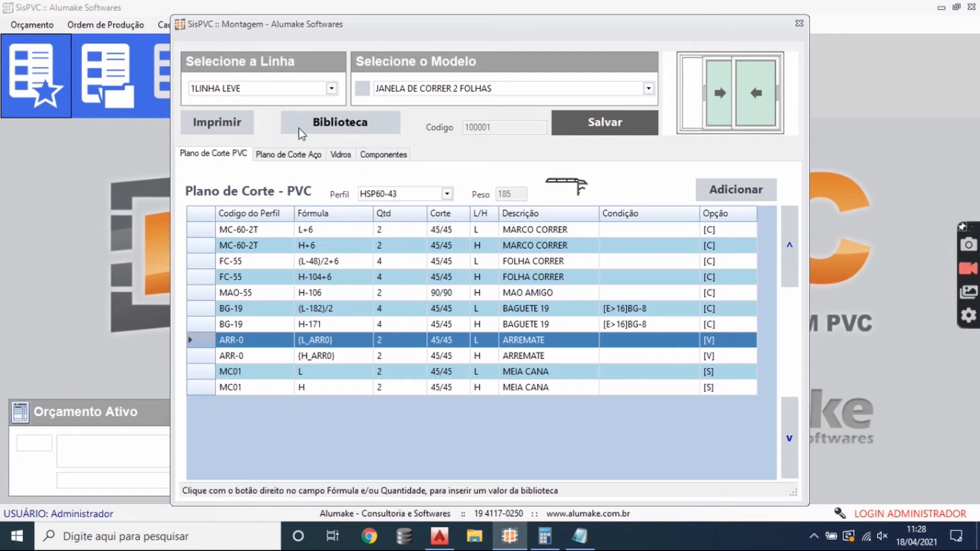
click(351, 129)
drag(352, 138, 475, 147)
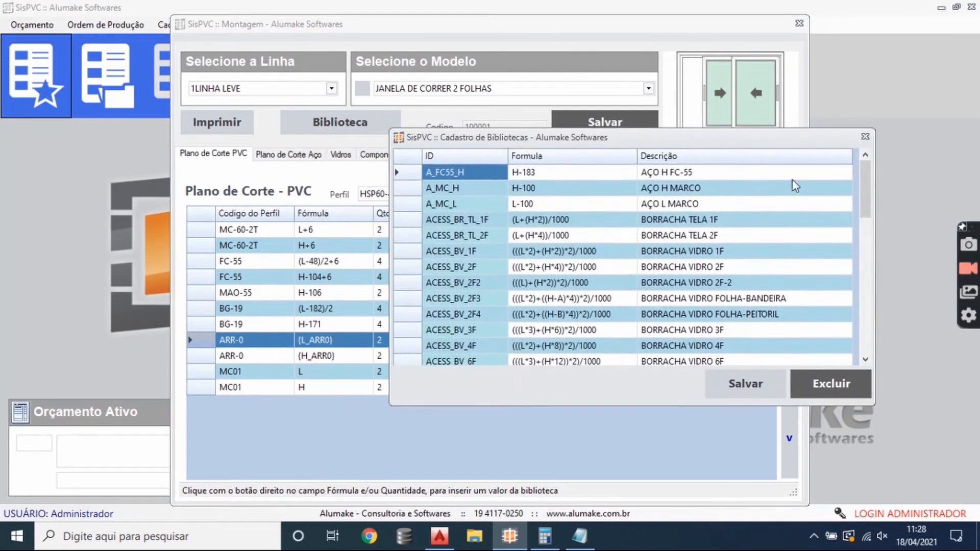
drag(869, 186, 863, 233)
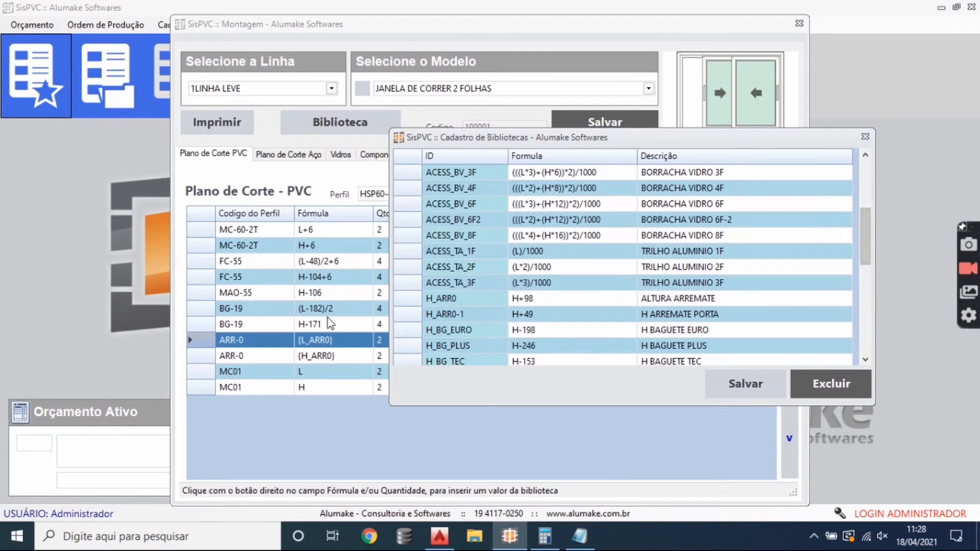
click(479, 265)
scroll(479, 265, up, 4)
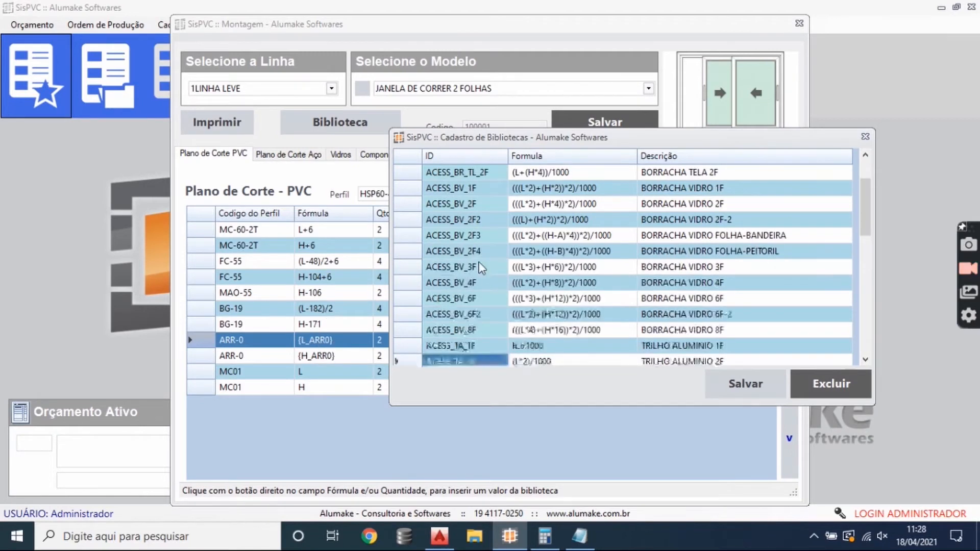
scroll(479, 265, down, 4)
scroll(474, 268, down, 4)
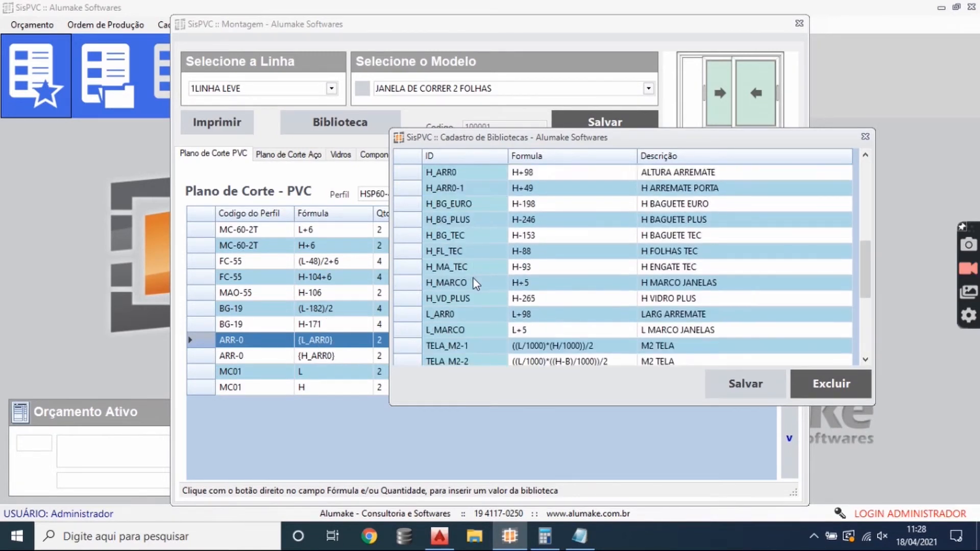
- Examine the L_ARR0 library entry, highlighting the 98 added to L in its formula
click(464, 269)
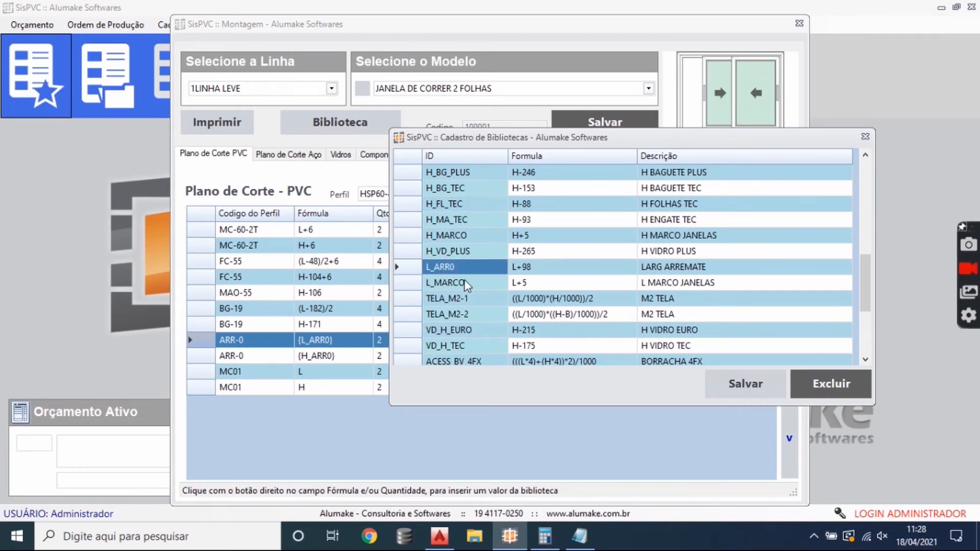
click(554, 273)
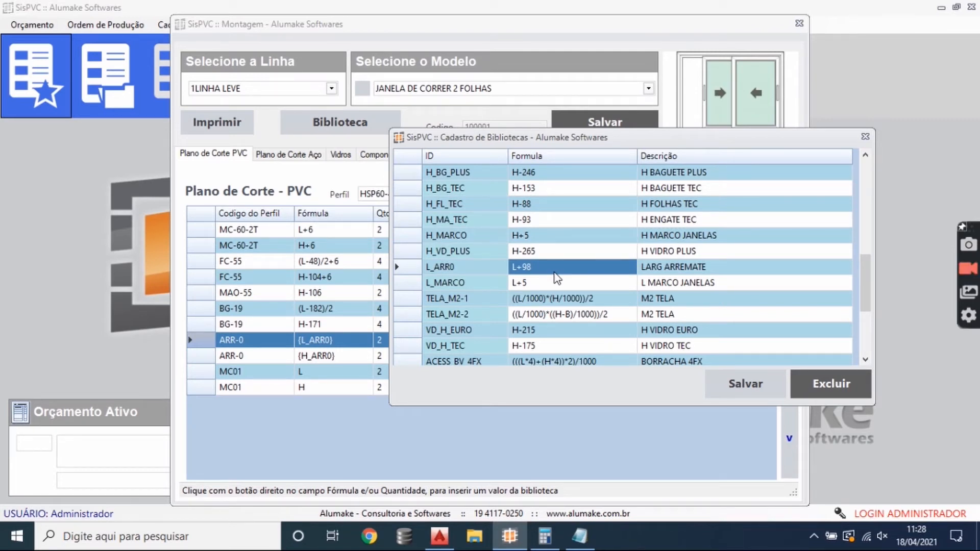
click(456, 266)
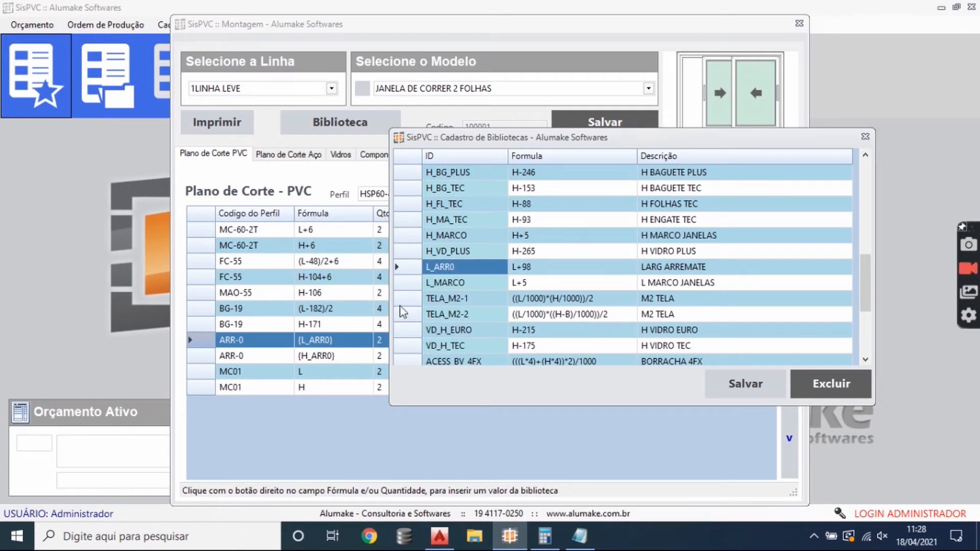
click(513, 267)
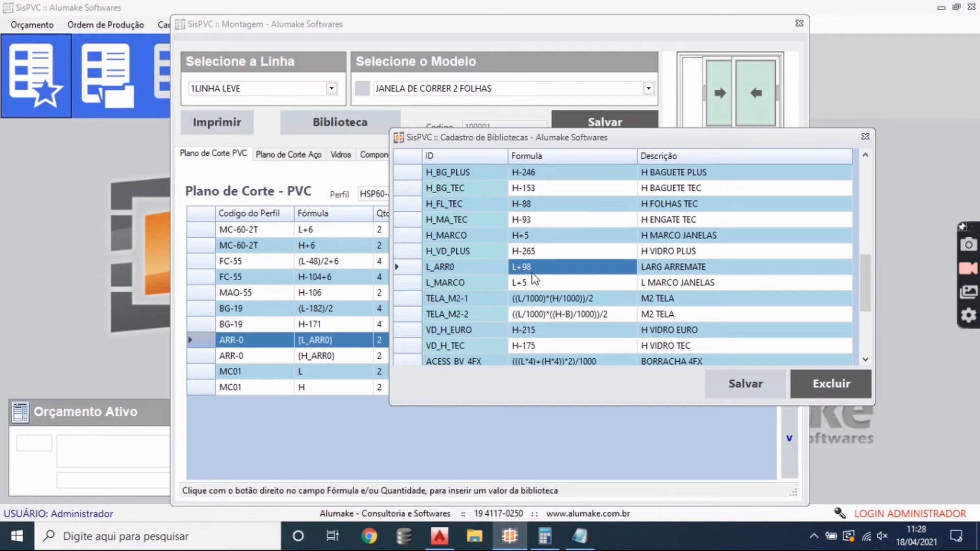
drag(522, 267, 533, 267)
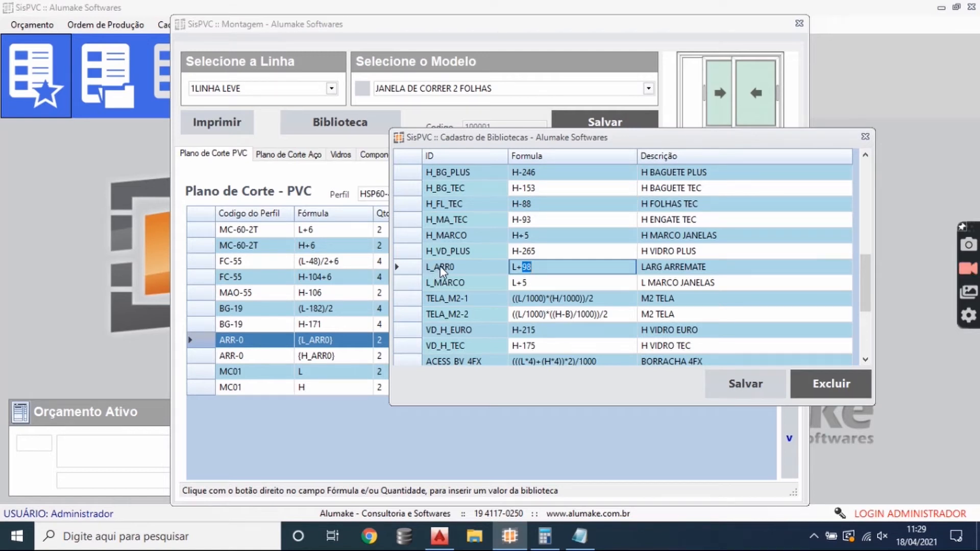
click(541, 283)
click(539, 281)
click(534, 270)
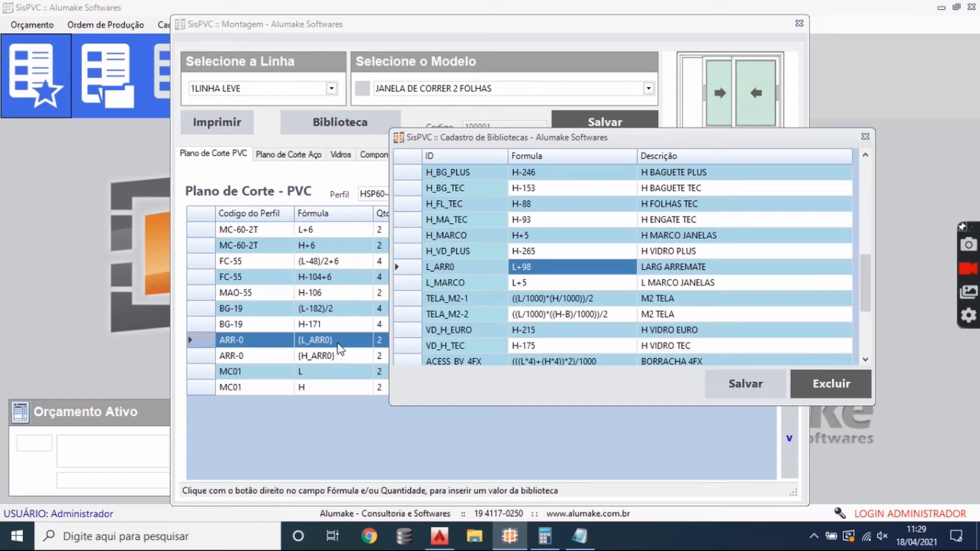
click(536, 273)
mouse_move(534, 277)
mouse_down()
mouse_move(525, 269)
mouse_move(542, 277)
mouse_up()
click(524, 268)
click(523, 270)
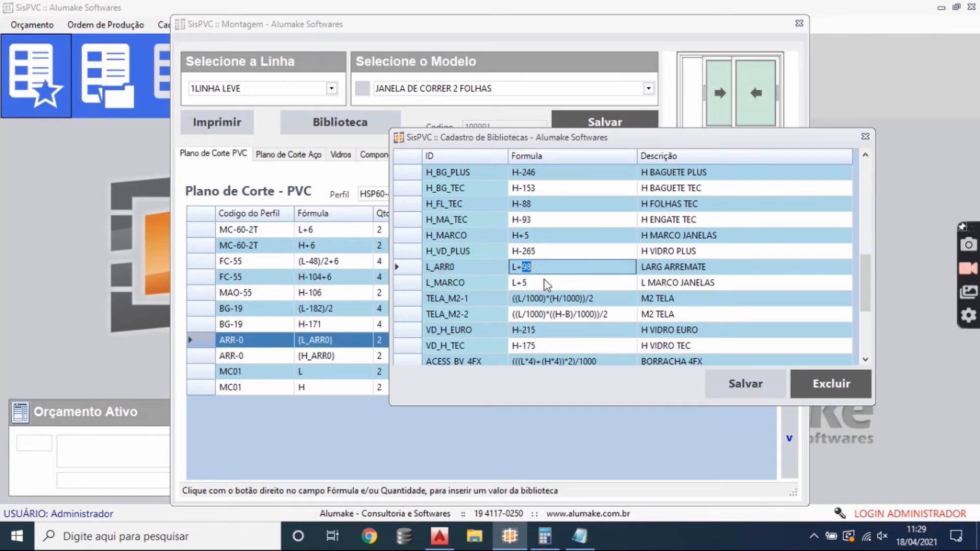
click(542, 279)
click(541, 271)
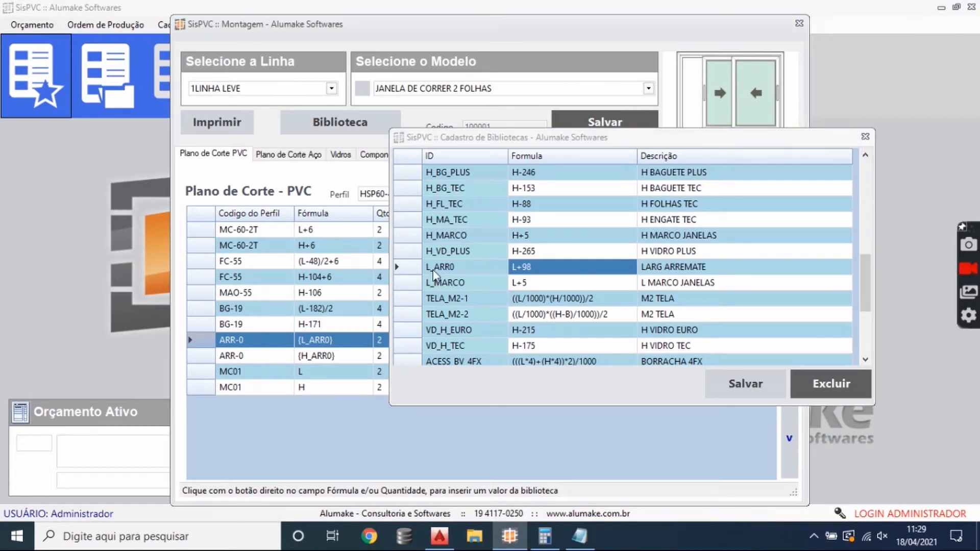
- Close the formula library and examine the conditions of the ARR-0 rows and the option codes of the cutting plan rows
click(864, 136)
click(339, 371)
click(343, 344)
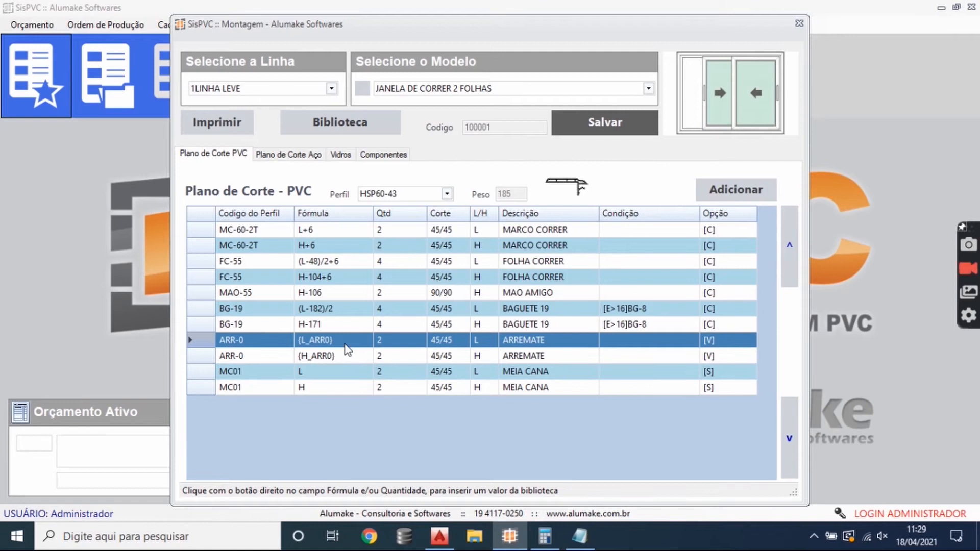
click(663, 358)
click(665, 341)
click(727, 232)
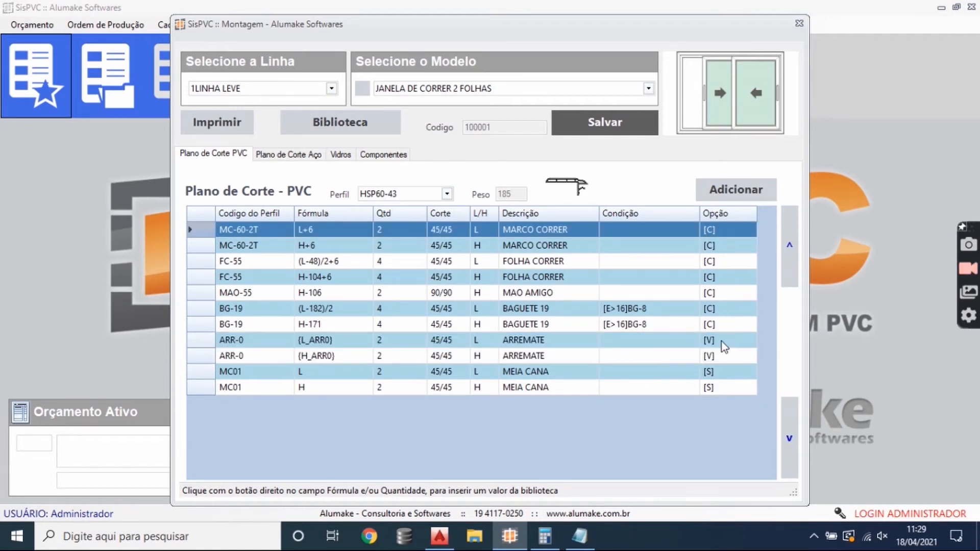
click(709, 388)
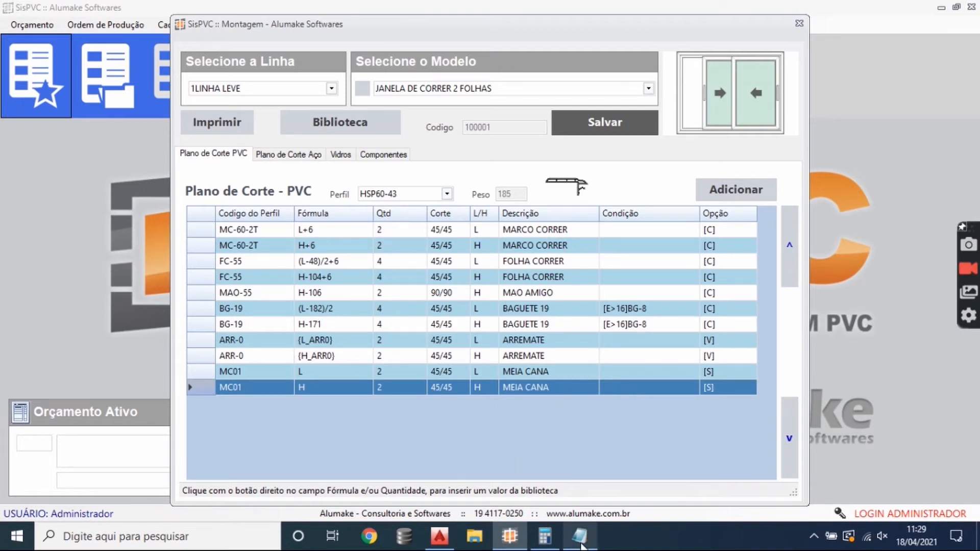
- Switch to the Notepad notes and add an "OPÇÃO" heading below the [H>2500]FC-55REF line
double_click(732, 375)
click(719, 385)
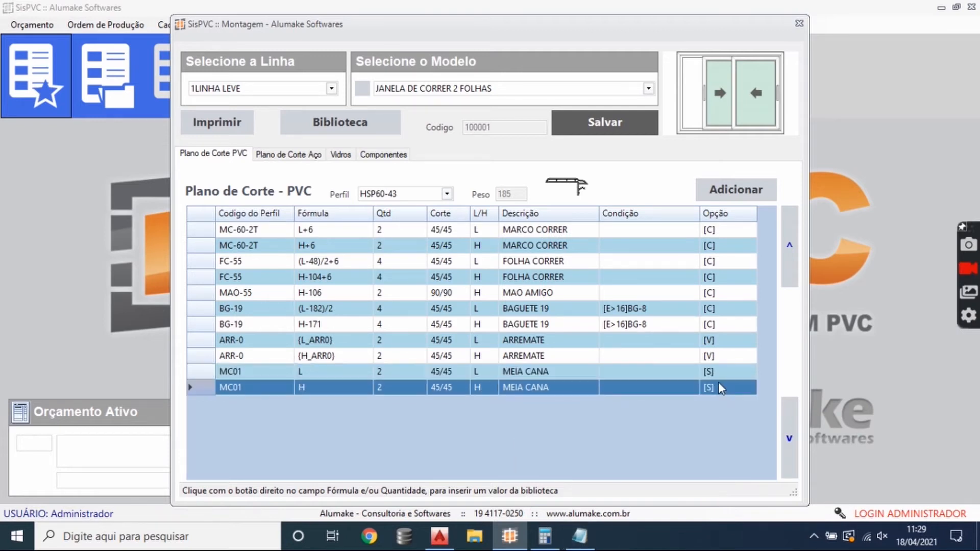
click(579, 536)
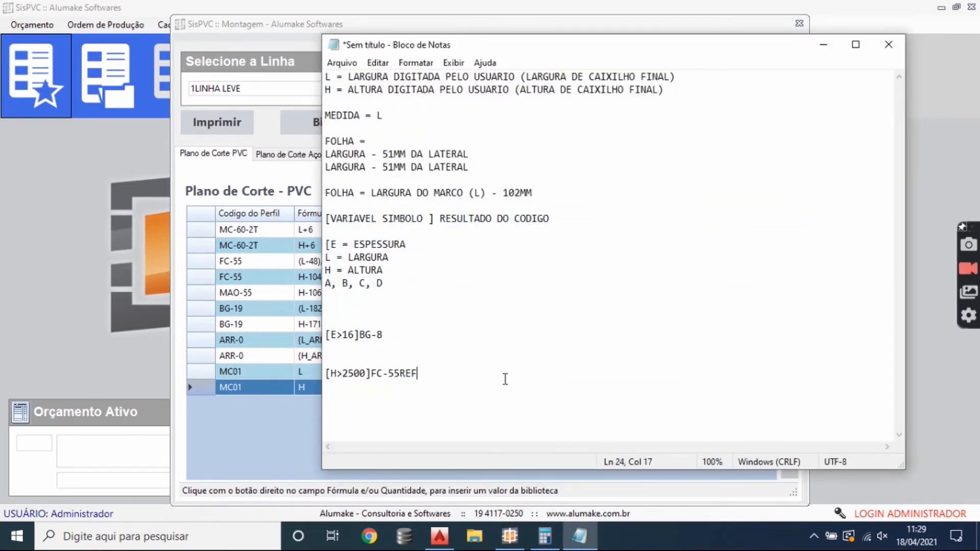
key(Return)
key(Return)
key(Return)
text(OPC)
text(ÃO)
key(Return)
key(Return)
- Write the option code line "[C] =CONSTANTE" under the OPÇÃO heading
text([C)
text(=] =)
key(BackSpace)
key(BackSpace)
key(BackSpace)
key(BackSpace)
key(BackSpace)
text(] = C)
key(BackSpace)
key(BackSpace)
text(CONSTAN)
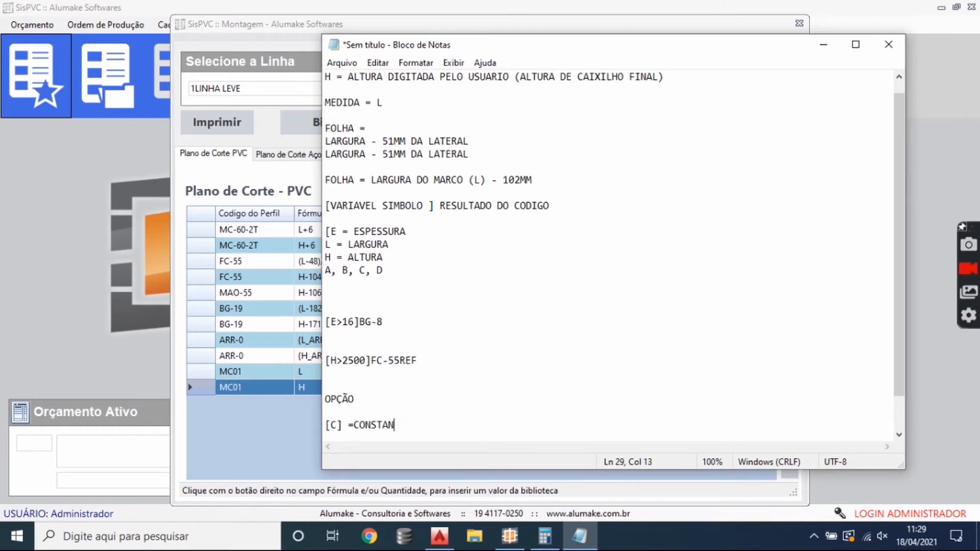
text(TE)
- Add the option code line "[V] = VARIAVEL" below the [C] line
key(Return)
text([V] =  V)
key(BackSpace)
key(BackSpace)
text(VARIAV)
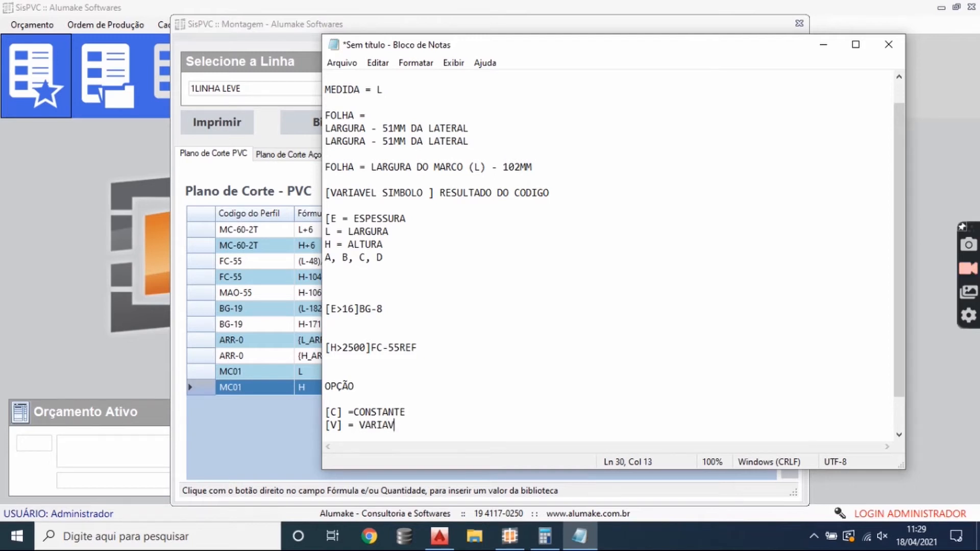
text(EL)
- List the remaining option codes on separate lines: "[S] = SELECIONADO", "[1] GRUPO 1" and "[X]"
key(Return)
text([S] = SELECIONADO)
key(Return)
text([1] GRUPO 1)
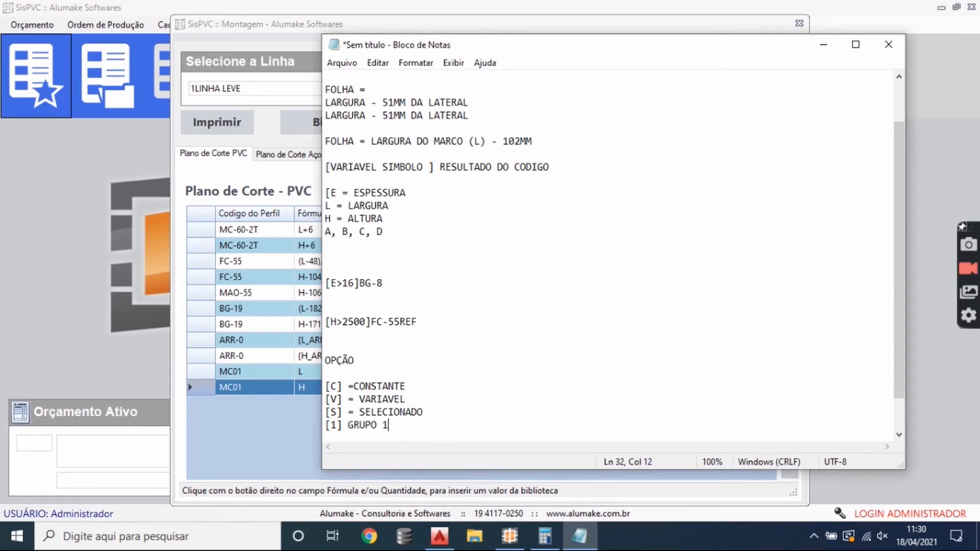
key(Return)
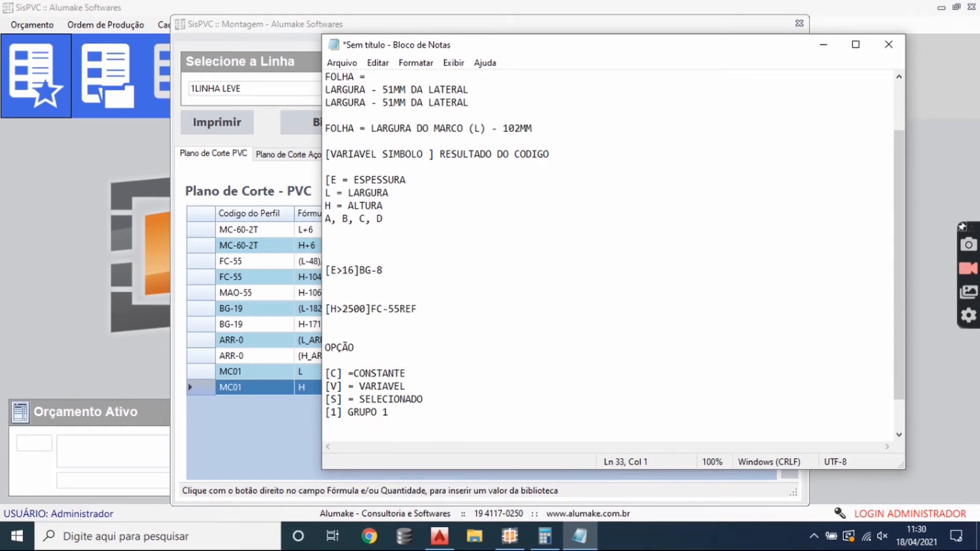
text([X])
- Space the [C] line as "= CONSTANTE" and append "- TODO PERFIS / COMPONENTE OBRIGATORIO, NÃO PERMITE REMOÇÃO NO CALCULO"
click(354, 373)
click(429, 373)
text(- TODO)
text( CO)
key(BackSpace)
key(BackSpace)
text(PERFIS / COMPNENT)
key(BackSpace)
key(BackSpace)
key(BackSpace)
key(BackSpace)
text(ONE)
key(BackSpace)
key(BackSpace)
text(NENTE OBRIGATORIO, NÃO PERMITE REMO)
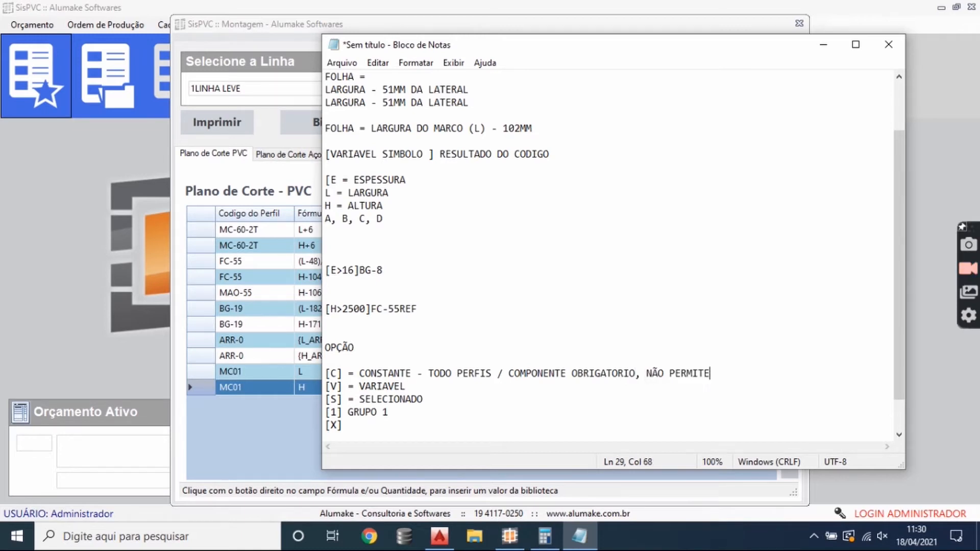
text(ÇÃO N)
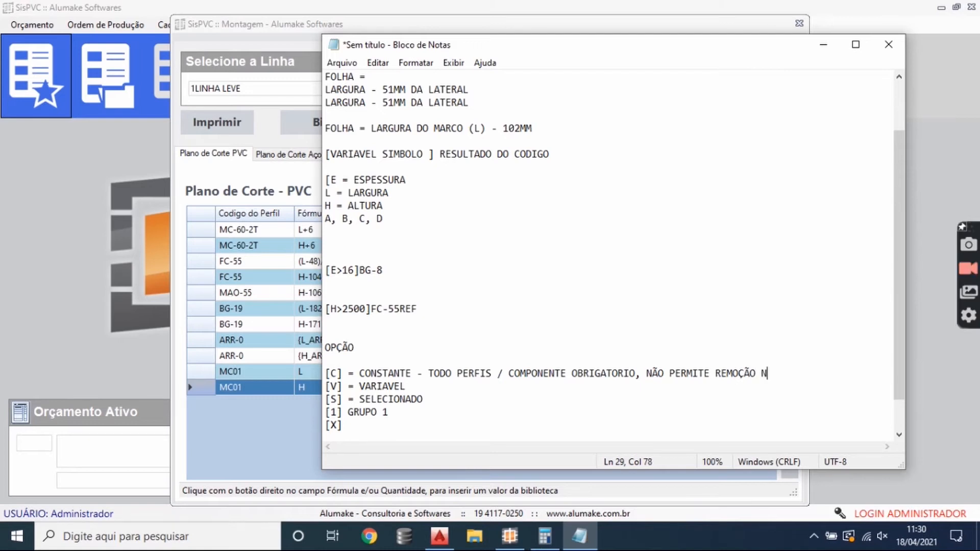
text(O CALCULO)
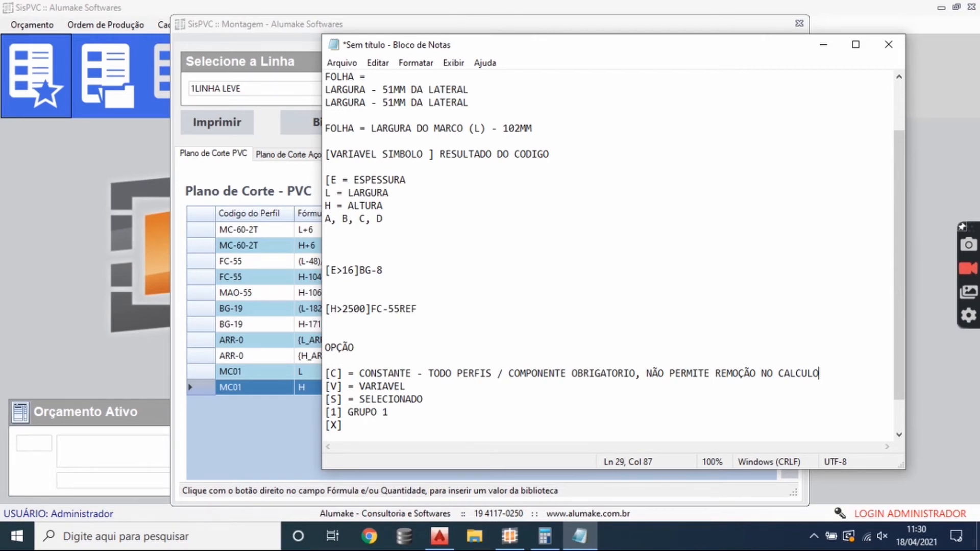
- Append the explanation "- OPCIONAL, PORÉM NÃO PADRONIZADO / SELECIONADO." to the [V] = VARIAVEL line
click(418, 383)
text(- OPCIONAL, PORÉM NÃO )
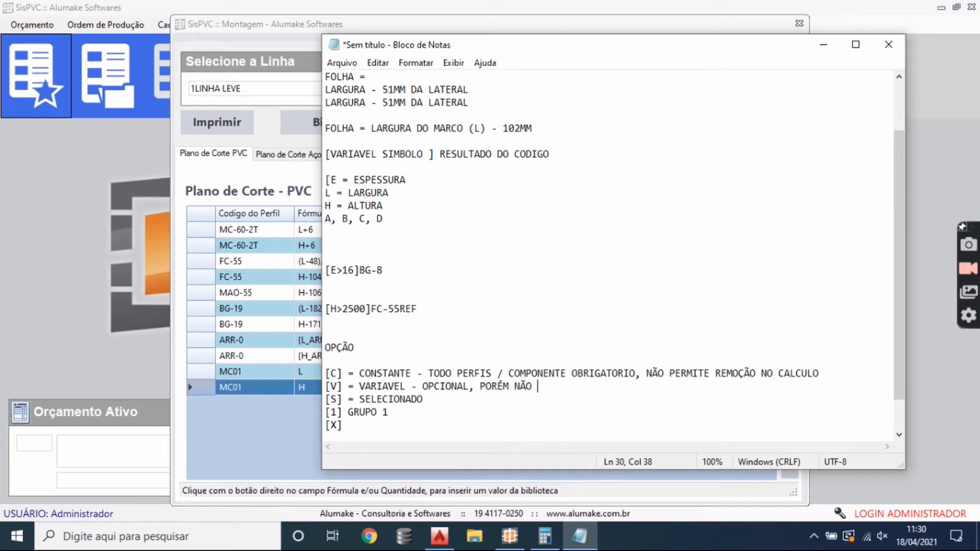
text(PADRONIZADO / SELECIONADO.)
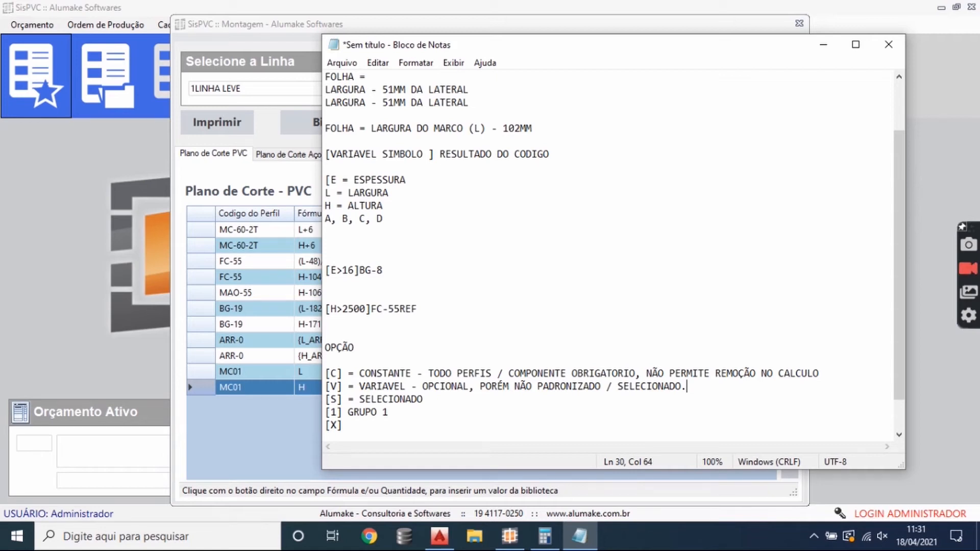
- Append the explanation "- OPCIONAL, PORÉM PADRÃO / SELECIONADO" to the [S] = SELECIONADO line
click(449, 397)
text(- OPCIONAL, PORÉM PADRÃO / SELECIONADO)
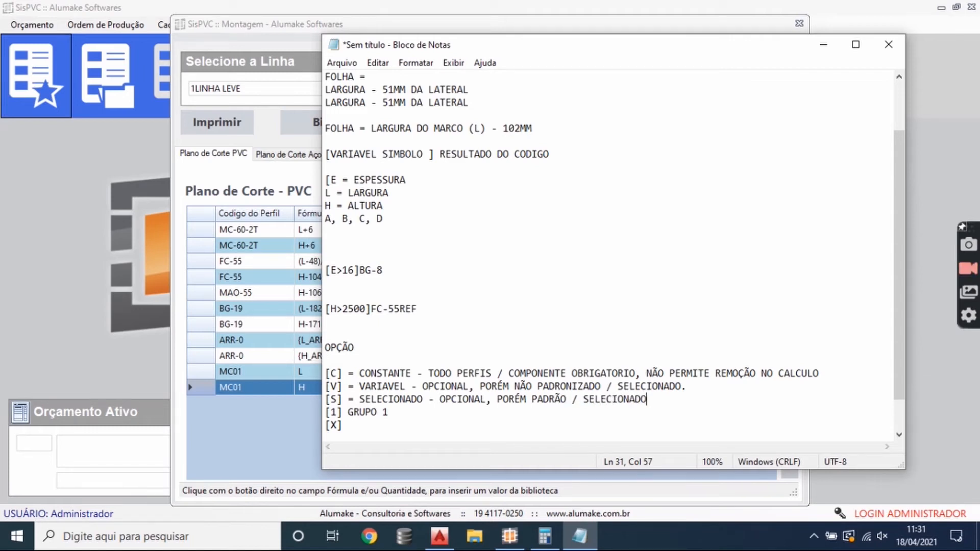
- Insert "NAO" before SELECIONADO in the [V] explanation and return to the end of the [S] line
click(614, 397)
click(617, 386)
text(NAO)
click(663, 397)
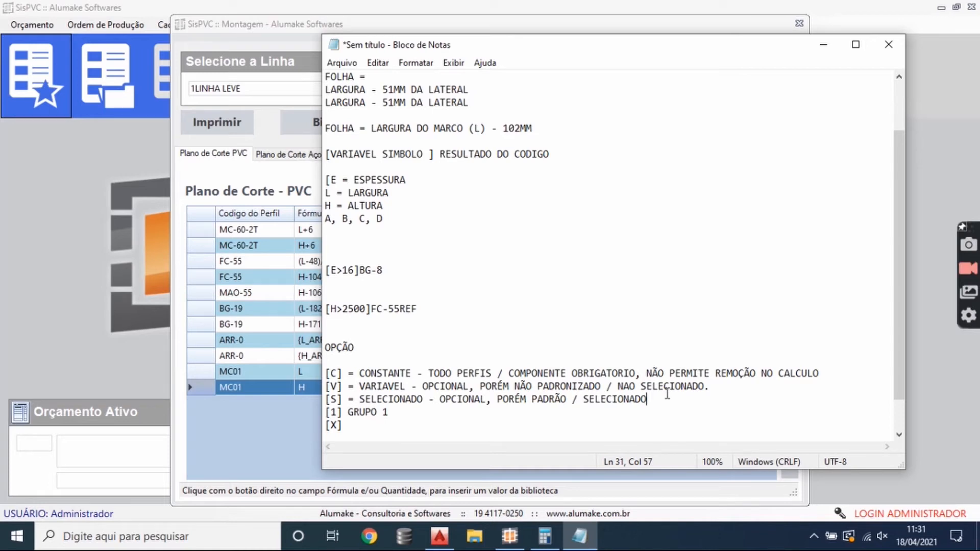
- Append the explanation "= GRUPO DE SELEÇÃO, SENDO QUE O GRUPO 1 = SELECIONADO" to the [1] GRUPO 1 line
click(469, 400)
double_click(452, 414)
text(1 =)
text(GRUPO DE SELEÇÃO)
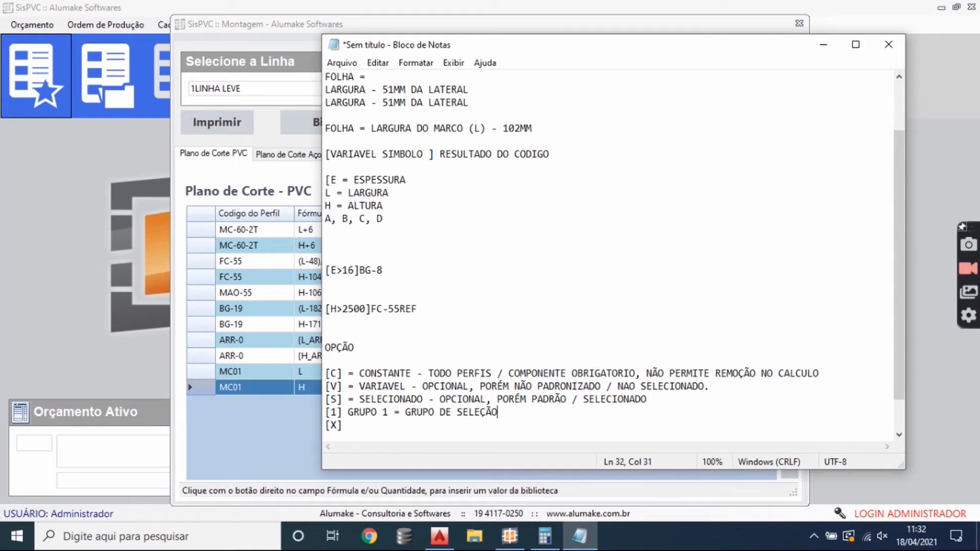
text(, SENDO Q)
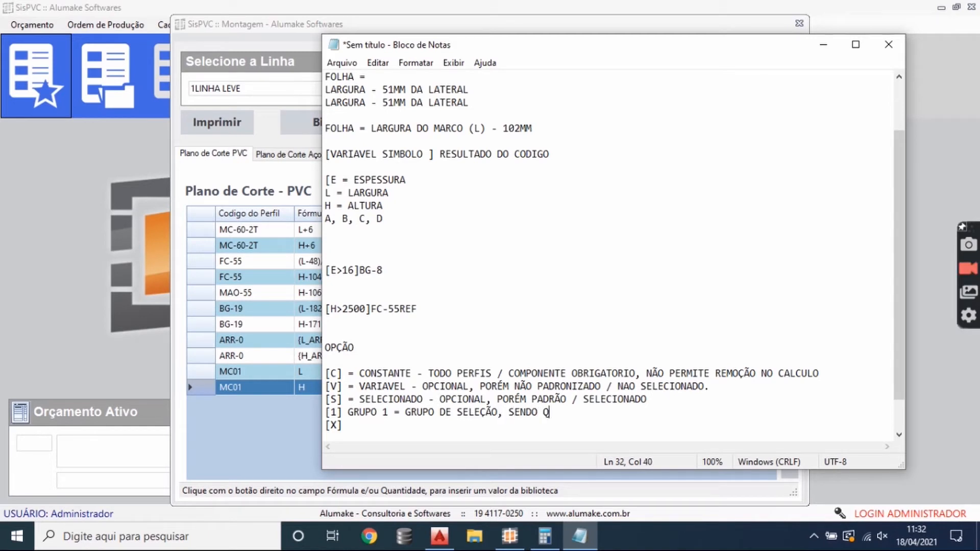
text(UE O GRUPO)
text(1 )
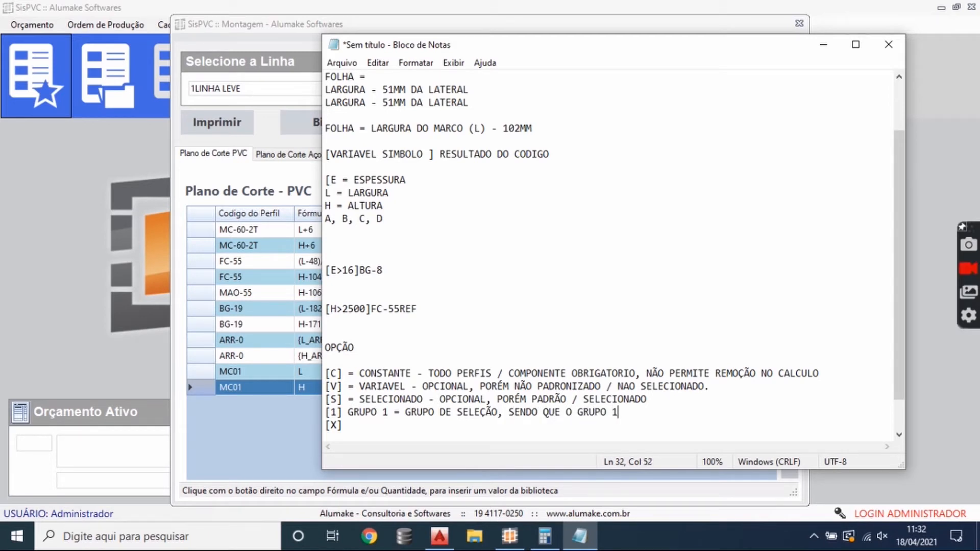
text(= SELECIONADO)
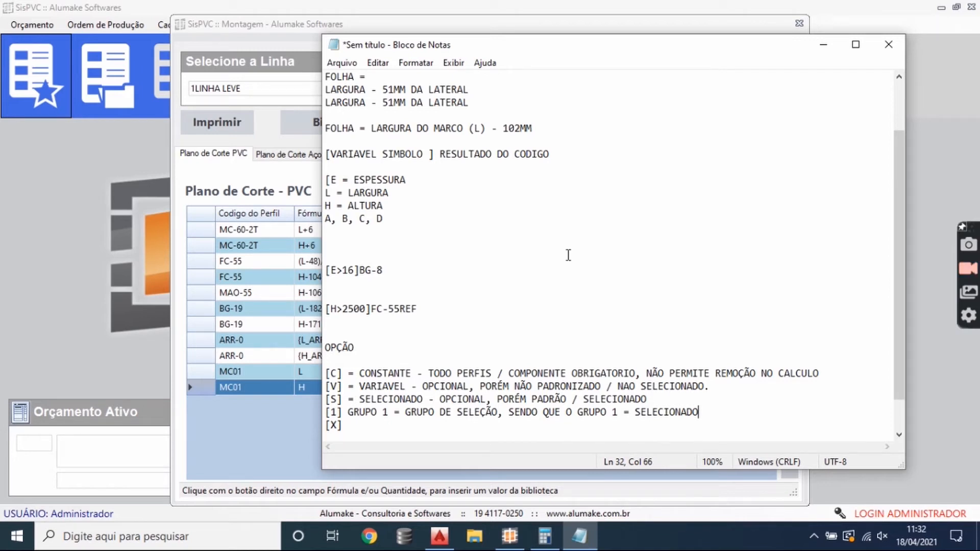
- Return to the SisPVC assembly and examine the frame and sash reinforcement formulas in the steel cutting plan
click(823, 47)
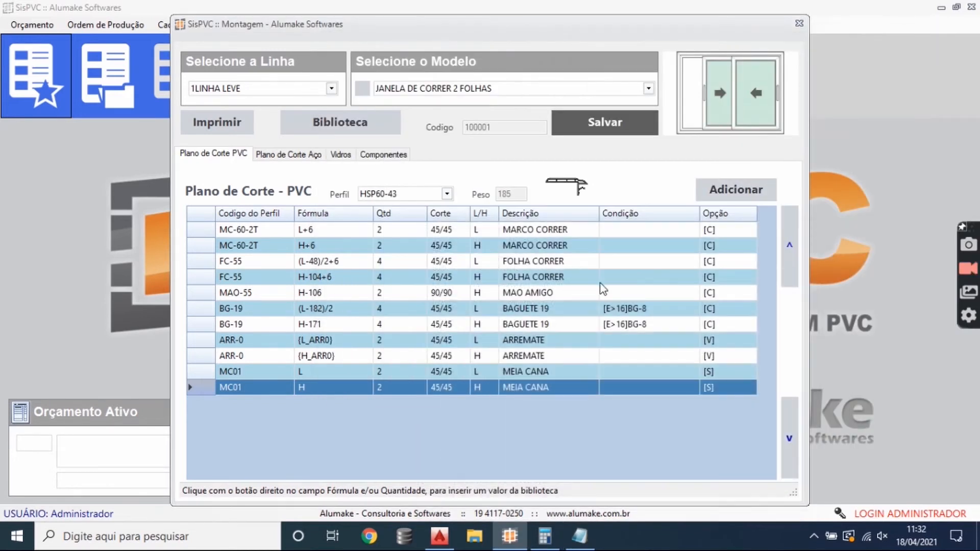
click(327, 238)
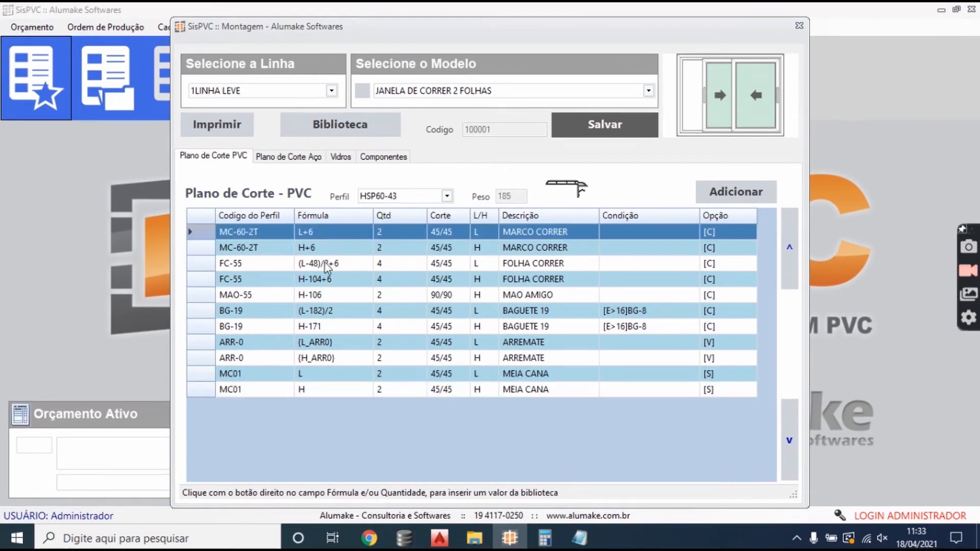
click(290, 158)
click(279, 246)
click(278, 235)
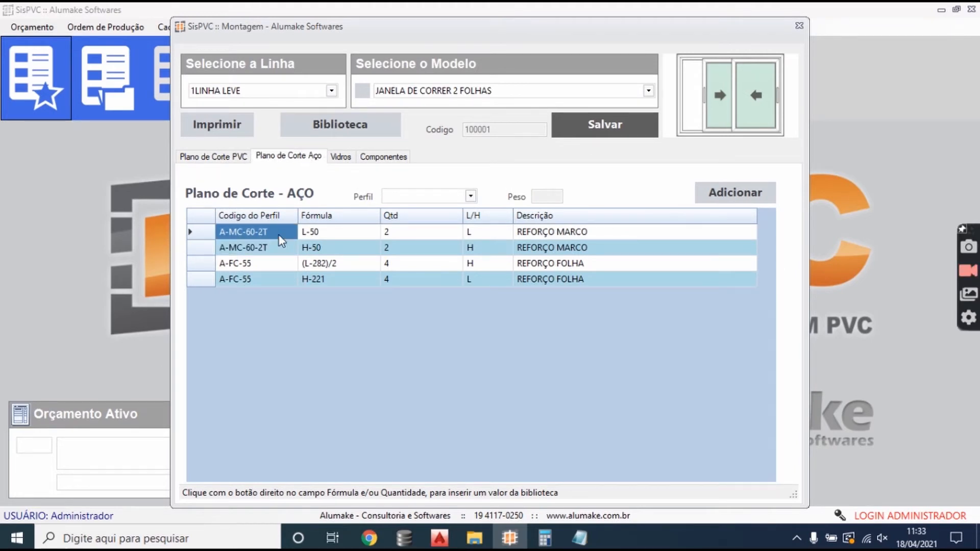
click(284, 247)
click(272, 236)
click(336, 236)
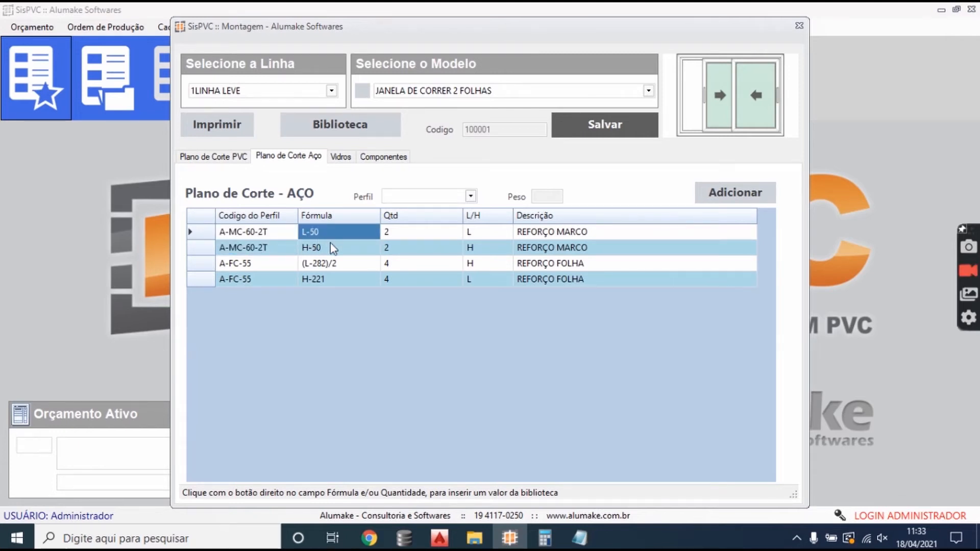
click(333, 244)
click(333, 239)
click(333, 242)
click(338, 232)
click(318, 248)
click(316, 234)
click(324, 249)
click(324, 263)
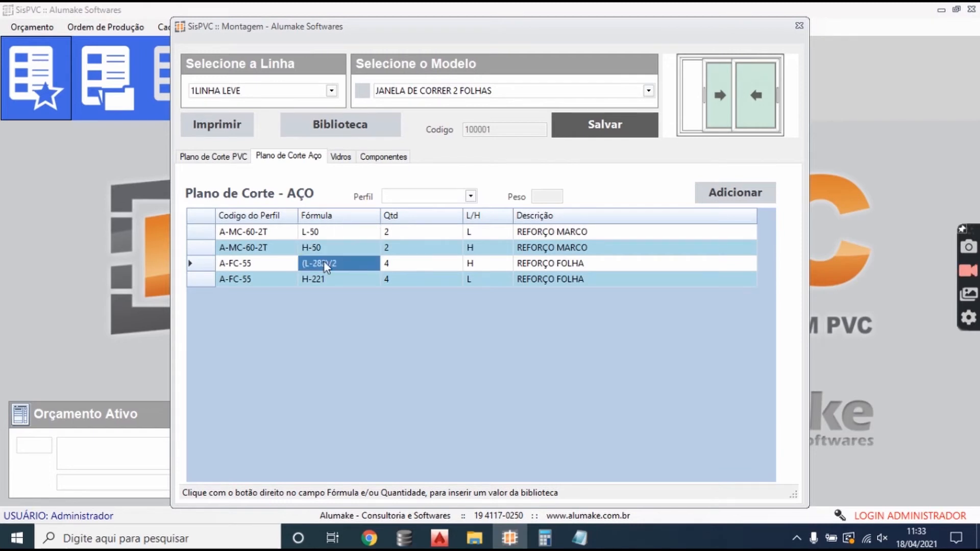
- Compare the BG-19 glazing bead formulas in the PVC cutting plan with the A-FC-55 sash reinforcement formulas in the steel plan
click(220, 156)
click(320, 307)
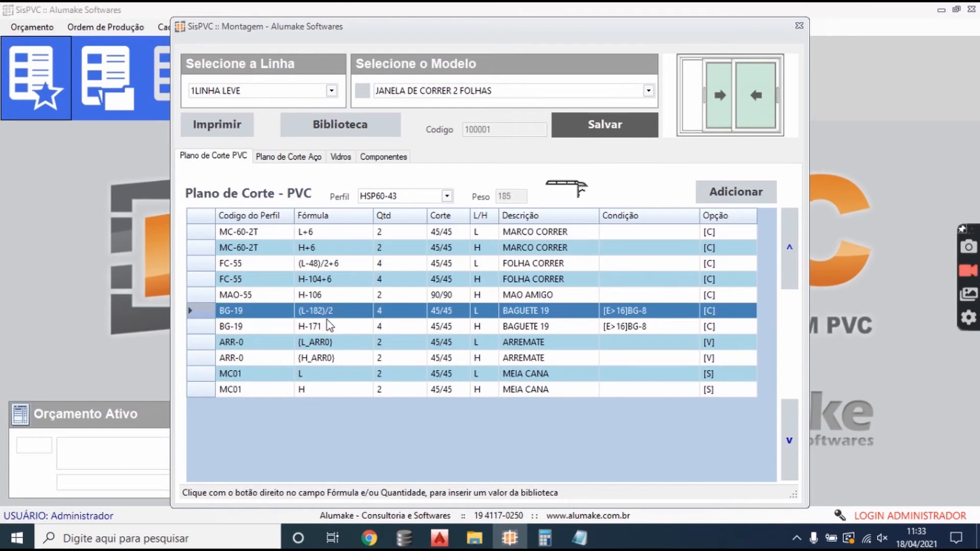
click(268, 156)
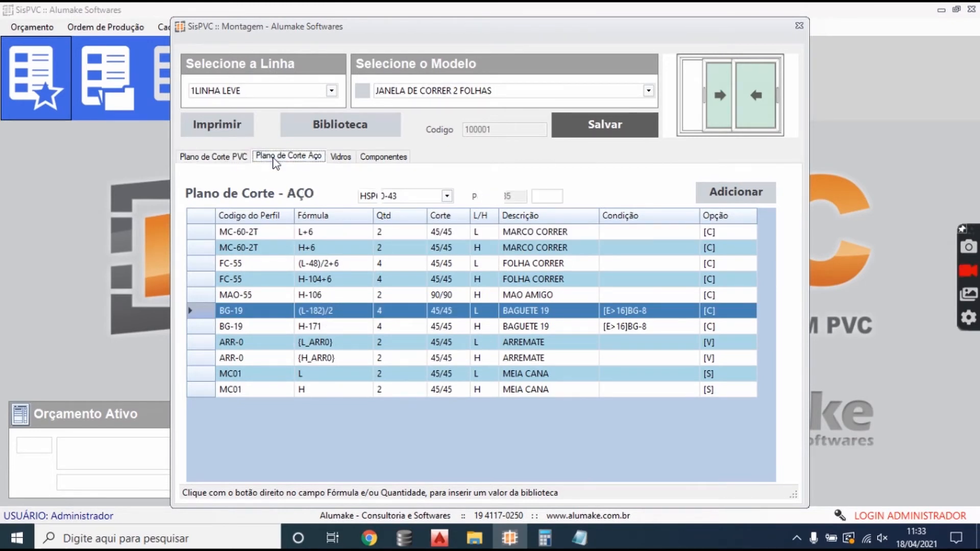
click(332, 278)
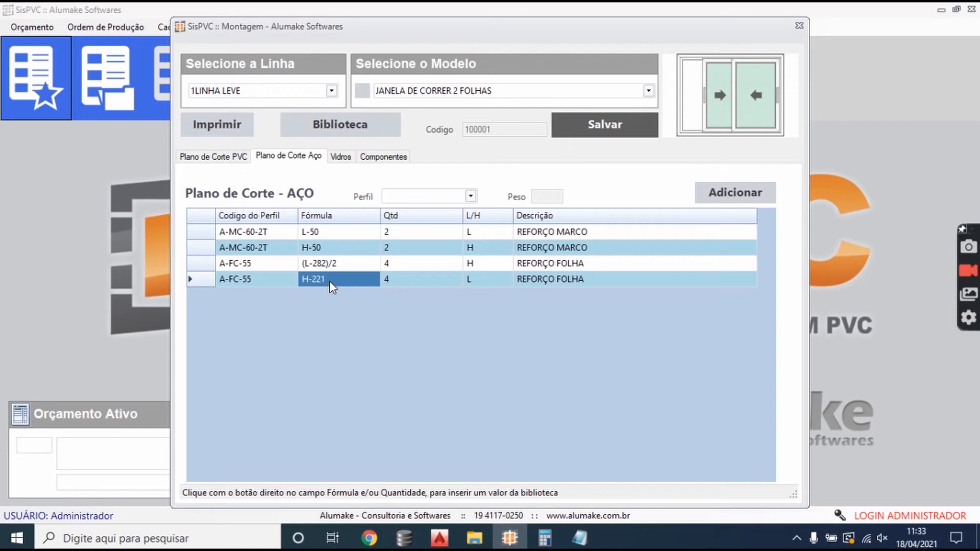
click(247, 156)
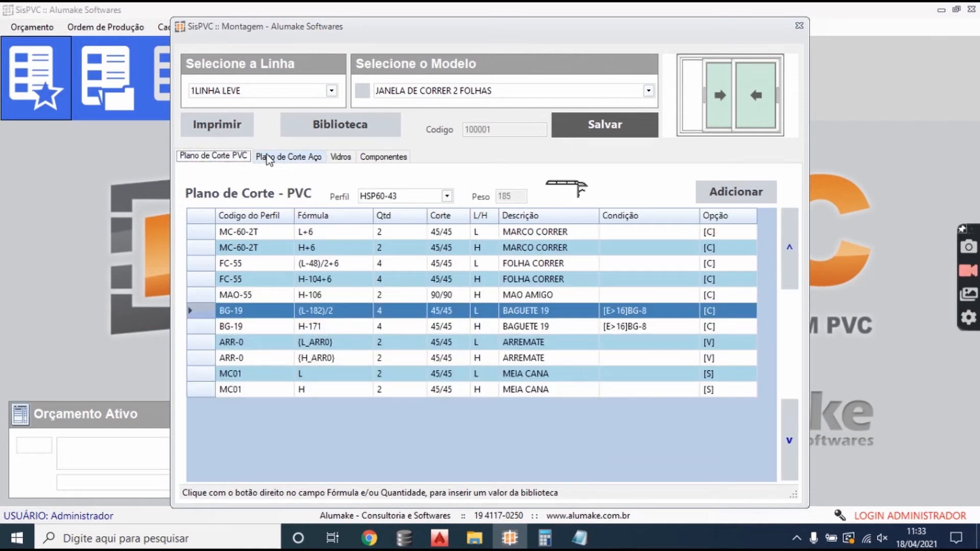
click(331, 325)
click(266, 157)
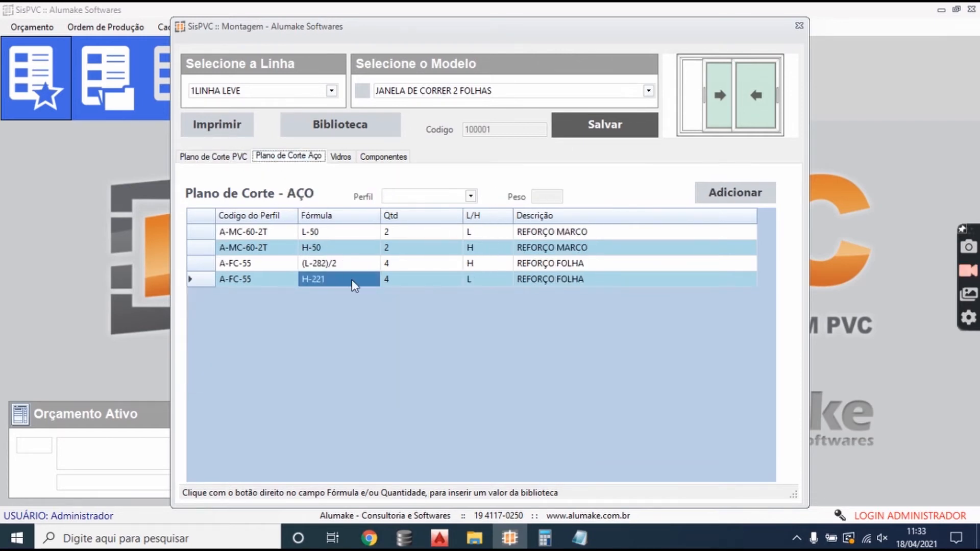
drag(338, 277, 347, 235)
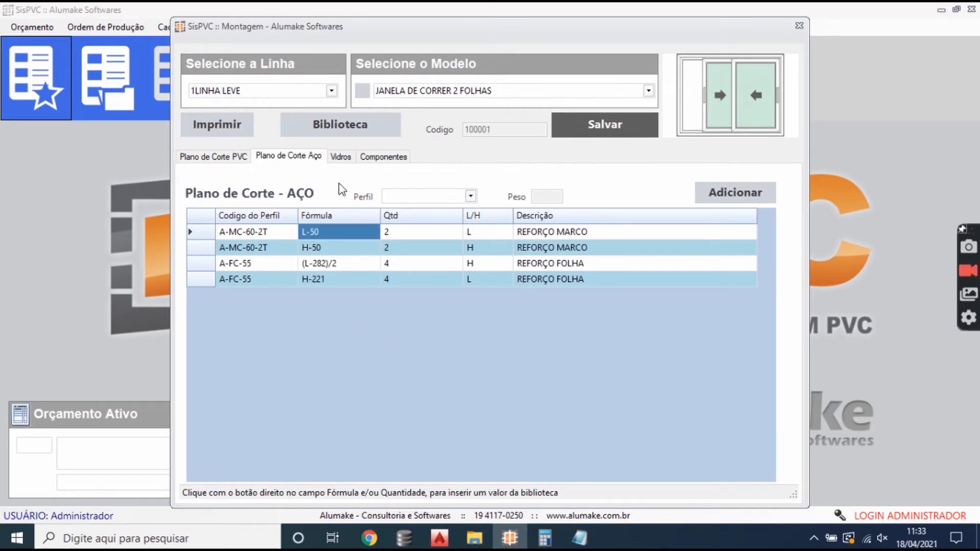
- Open the glass list, switch to AutoCAD and draw guide lines from the sash's glazing seat: 10 units up, continuing horizontally across the profile
click(340, 157)
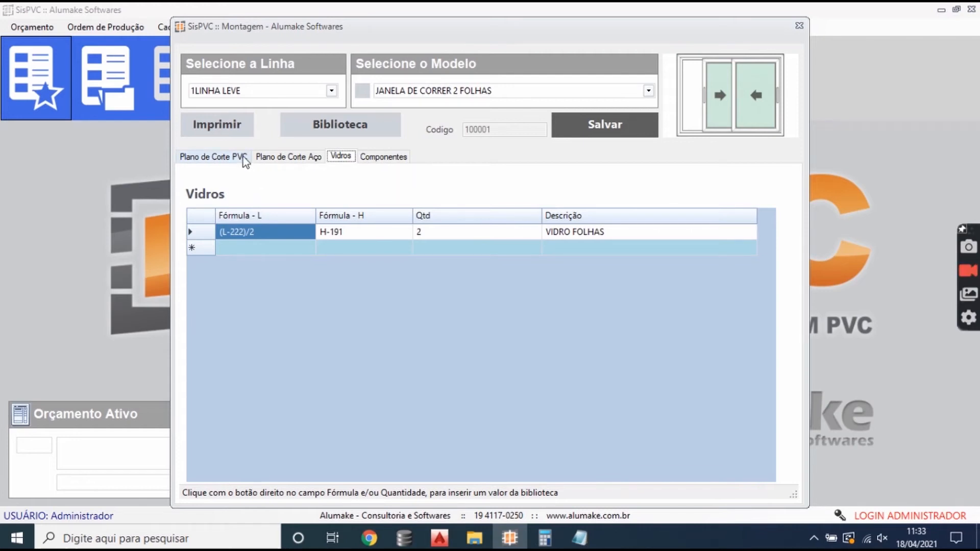
click(441, 543)
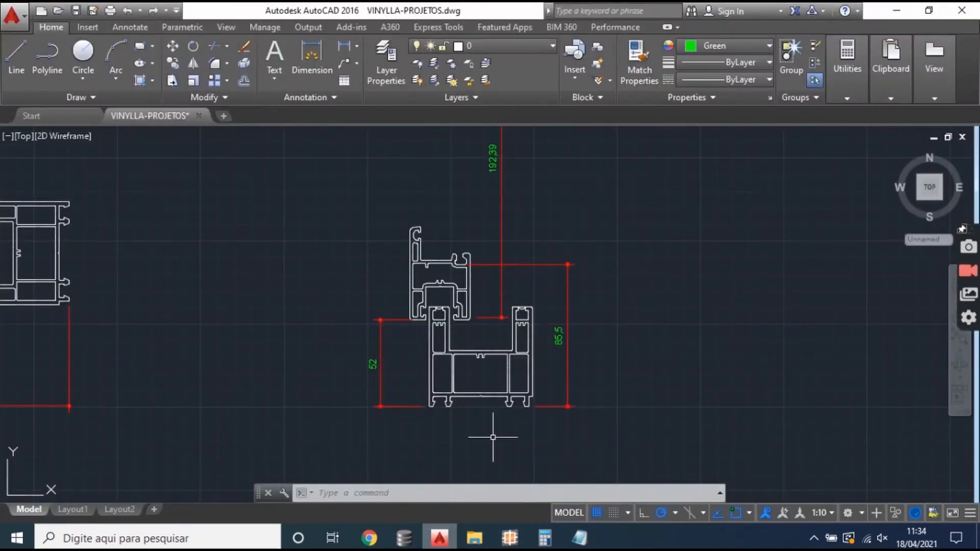
mouse_move(337, 215)
mouse_down()
mouse_move(490, 222)
mouse_move(271, 210)
mouse_up()
scroll(519, 236, up, 4)
click(16, 56)
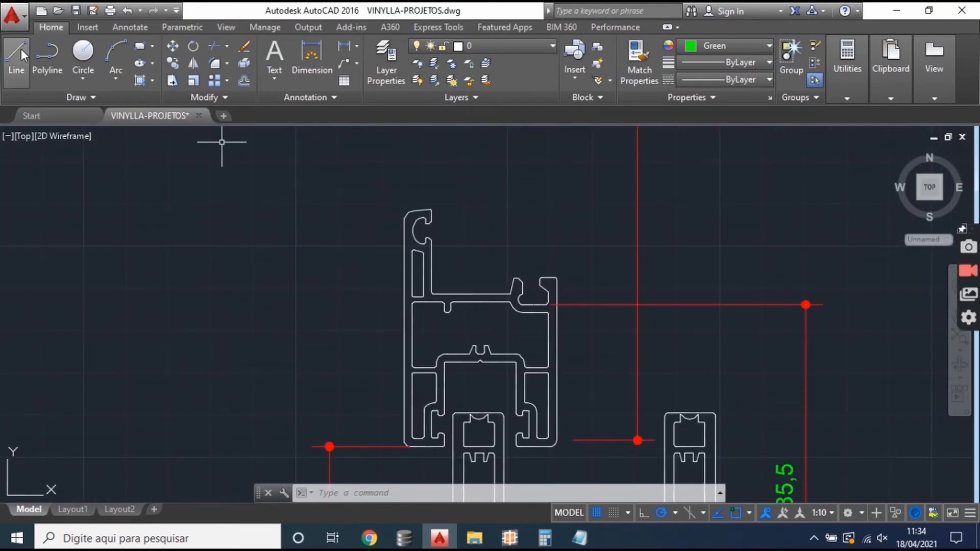
click(533, 305)
text(10)
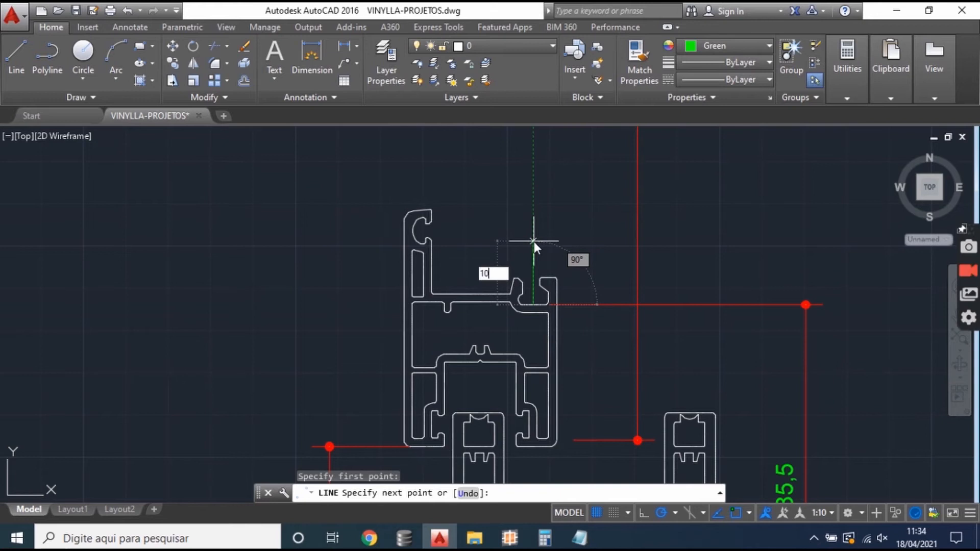
key(Return)
click(306, 262)
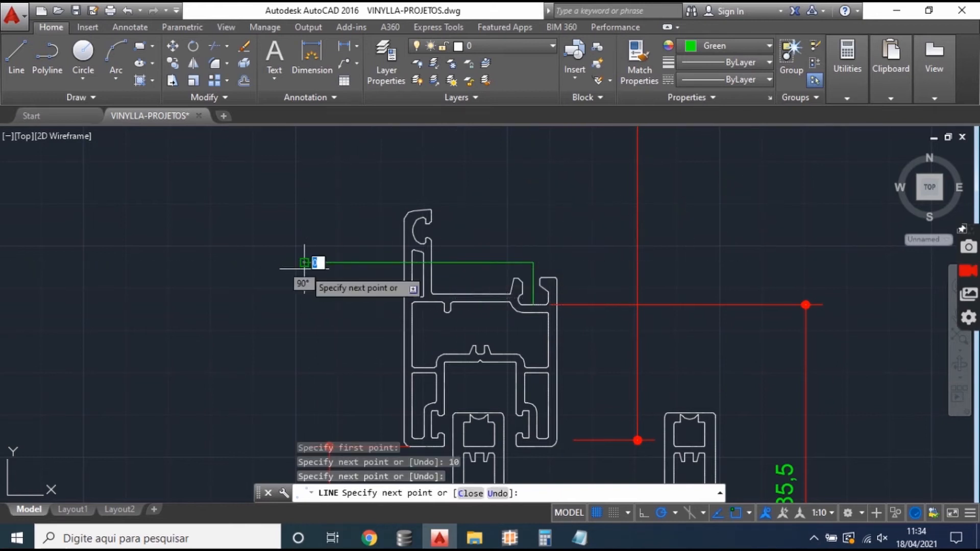
key(Escape)
- Draw a tall, narrow rectangle representing the glass on the horizontal guide line and erase the guide lines
click(140, 47)
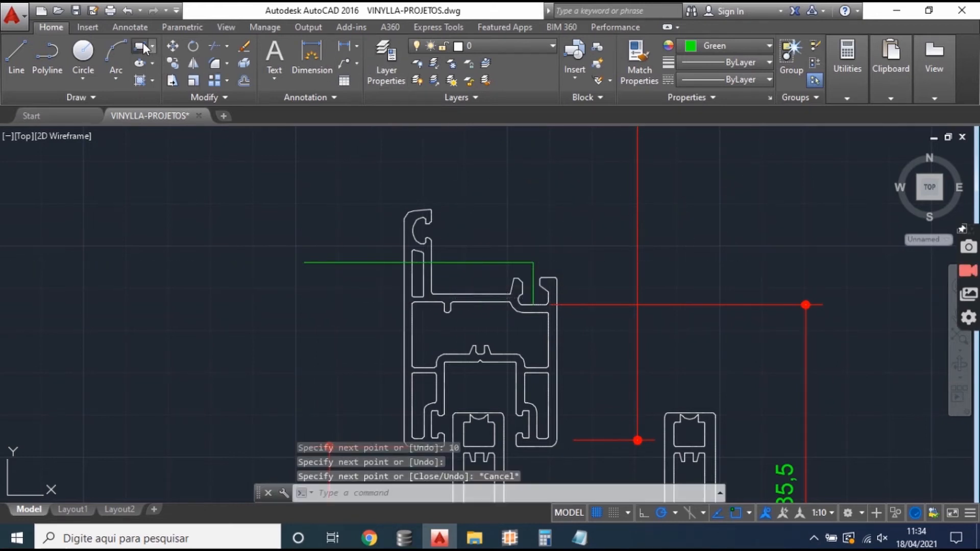
click(495, 259)
drag(468, 212, 446, 312)
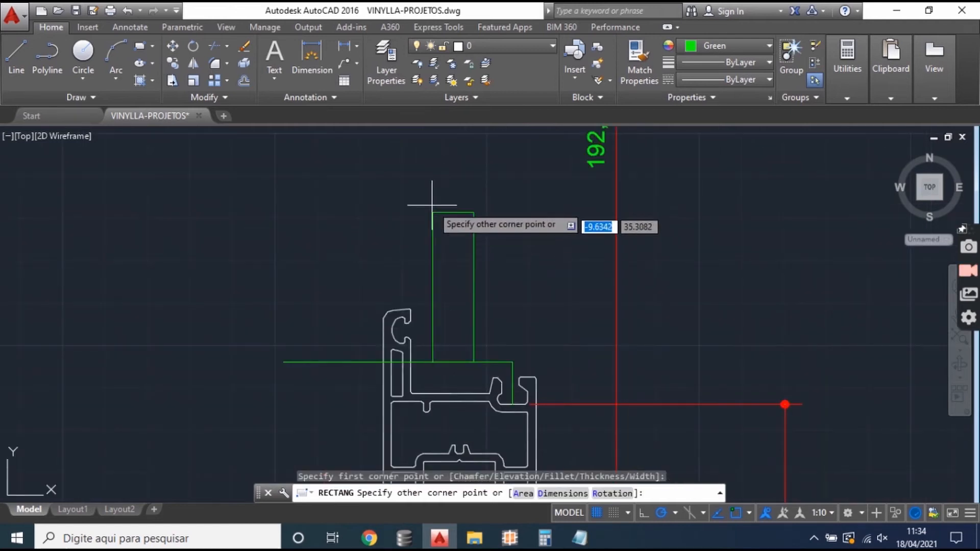
click(445, 151)
click(361, 388)
click(334, 361)
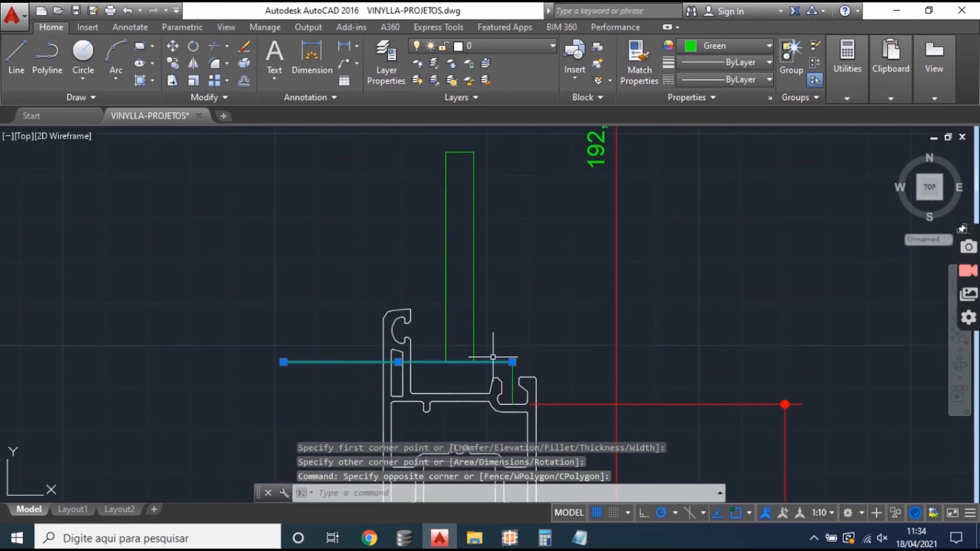
key(Delete)
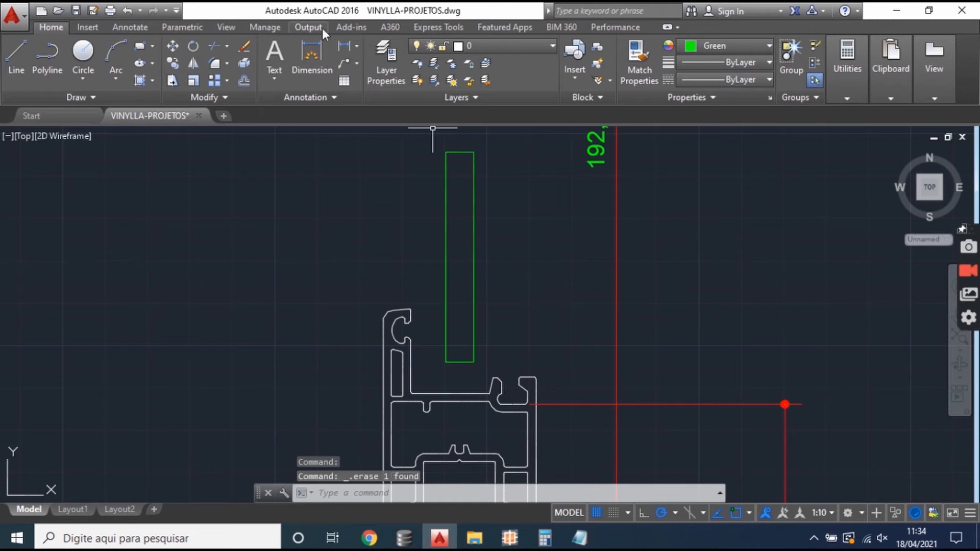
- Add a vertical linear dimension between the sash's glazing seat and the lower edge of the glass rectangle
click(311, 56)
click(536, 405)
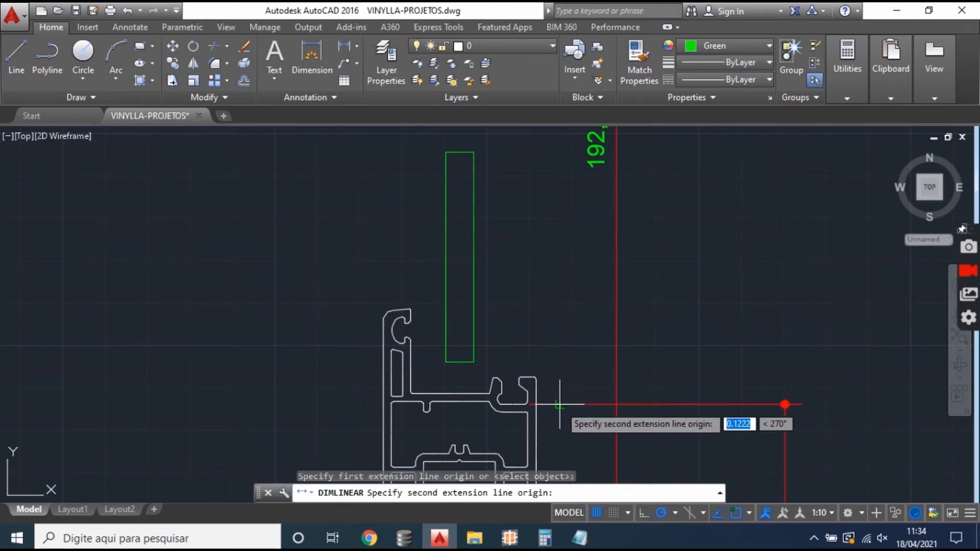
click(473, 362)
click(688, 388)
drag(719, 387, 674, 337)
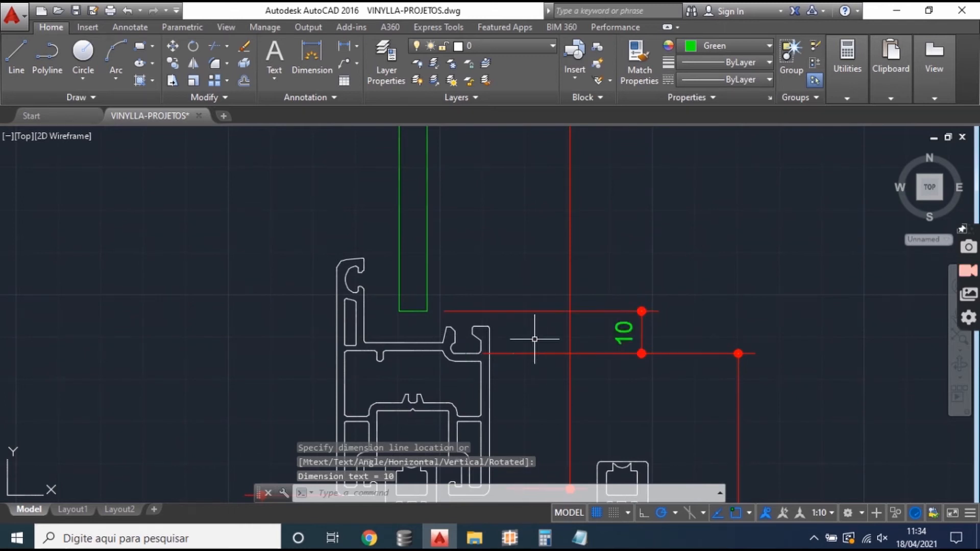
scroll(505, 328, down, 2)
drag(485, 324, 507, 351)
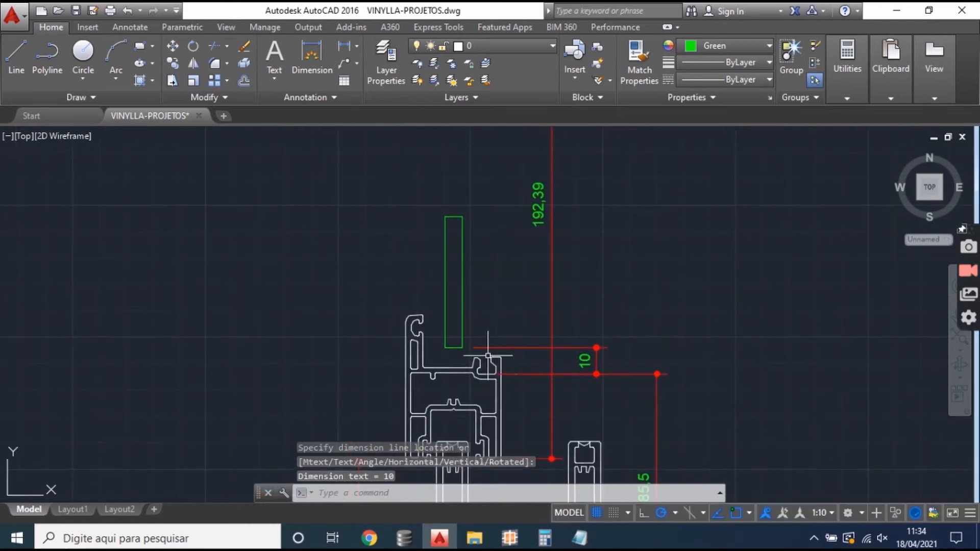
scroll(492, 364, up, 2)
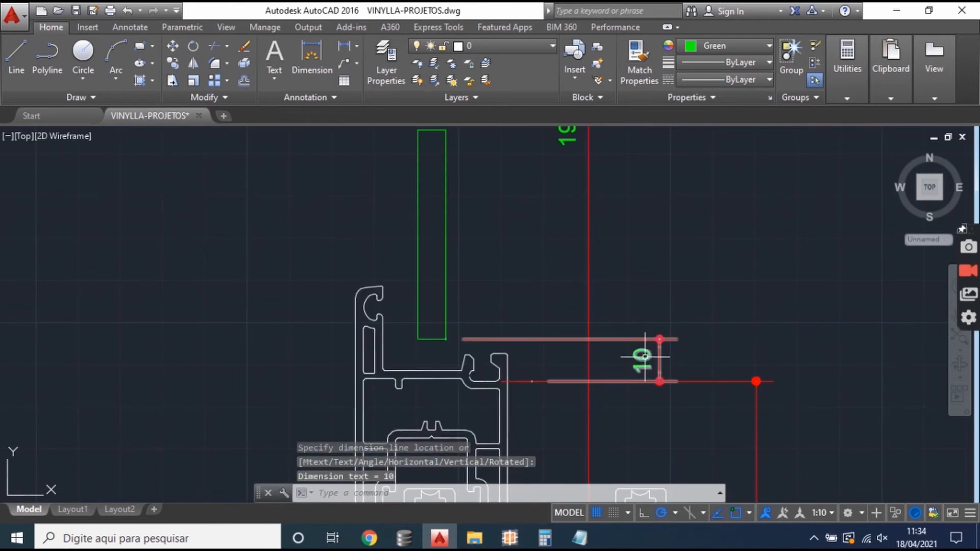
- Switch back to SisPVC and compare the glass width and height formulas with the BG-19 bead formulas, also checking the glass quantity
click(510, 538)
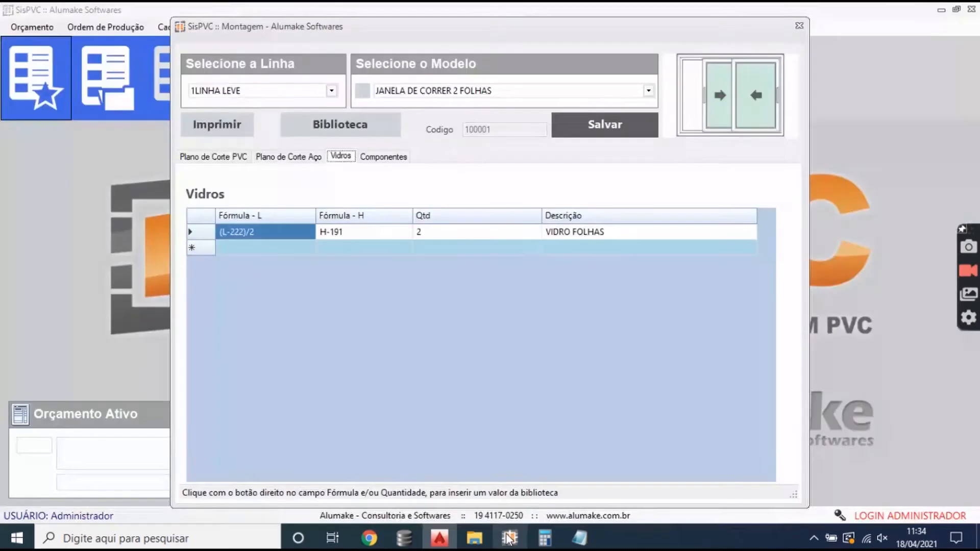
click(207, 156)
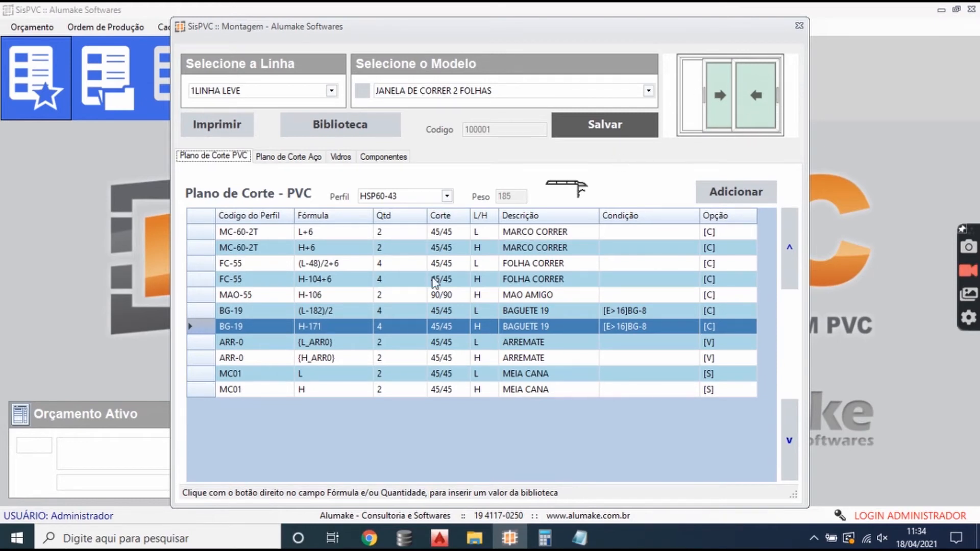
click(312, 312)
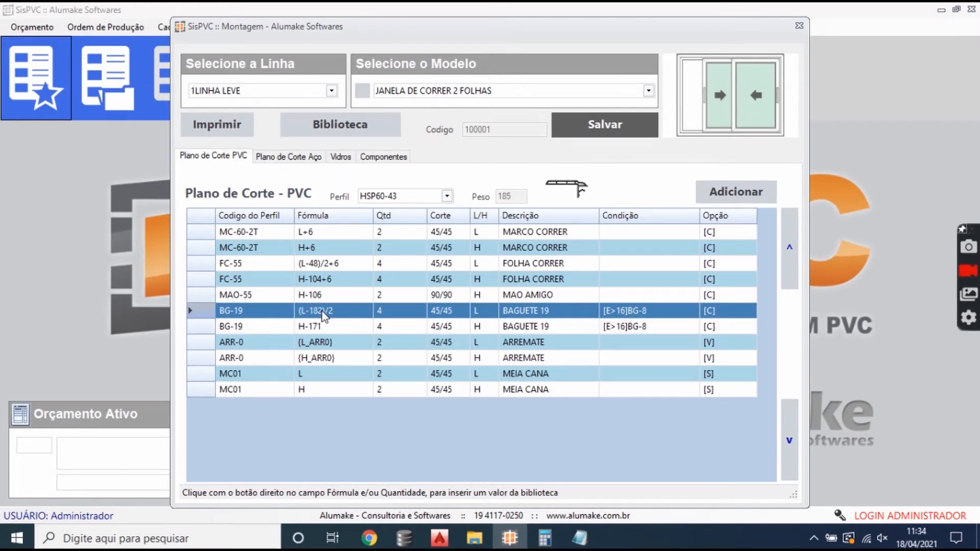
click(341, 157)
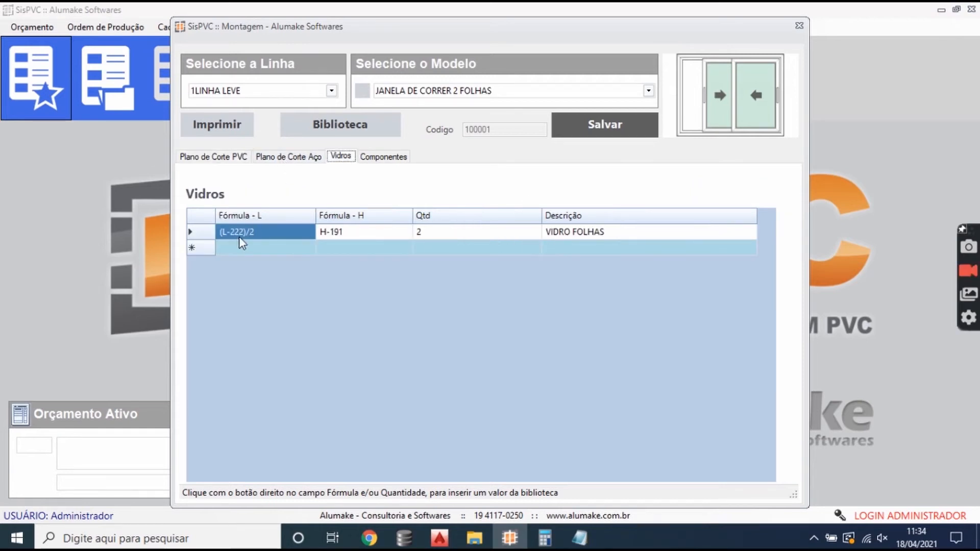
click(227, 158)
click(321, 331)
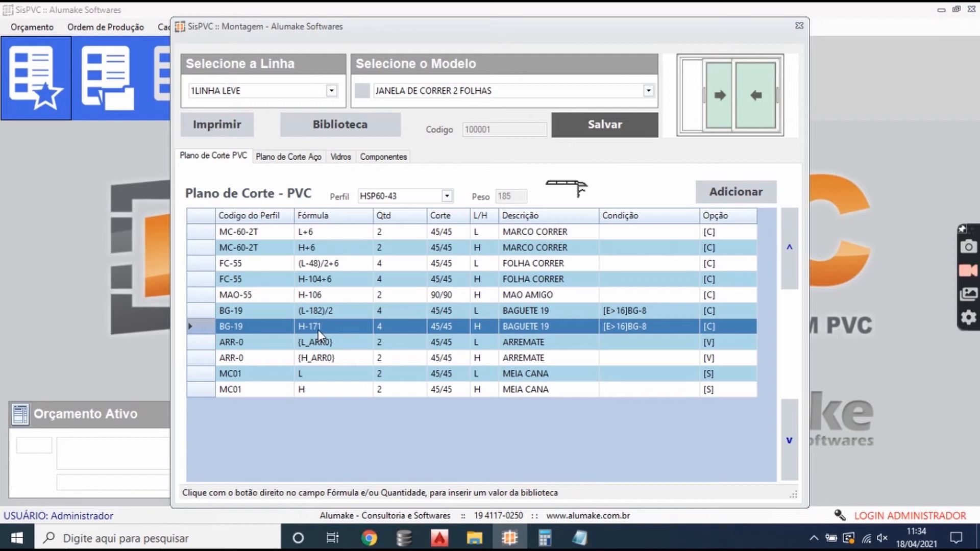
click(341, 156)
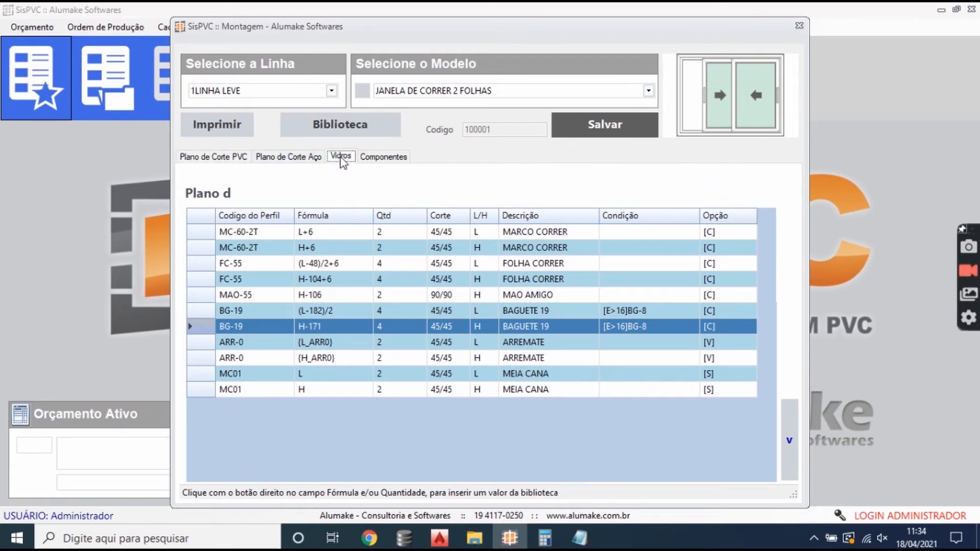
click(336, 236)
click(418, 239)
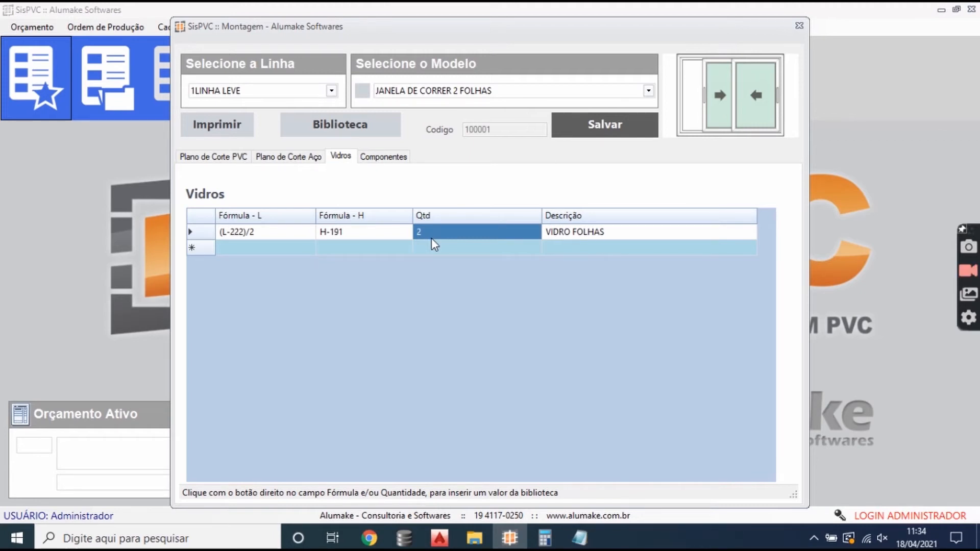
- Open the component list and examine the accessory codes, quantities and option codes of its first rows
click(389, 157)
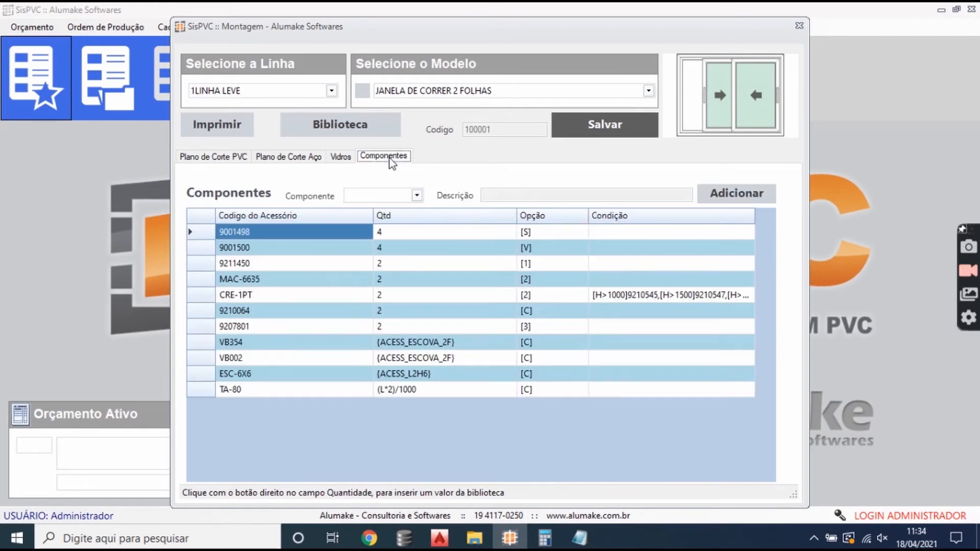
click(322, 296)
click(255, 230)
click(262, 250)
click(250, 233)
click(398, 238)
click(403, 248)
click(405, 234)
click(535, 234)
click(545, 263)
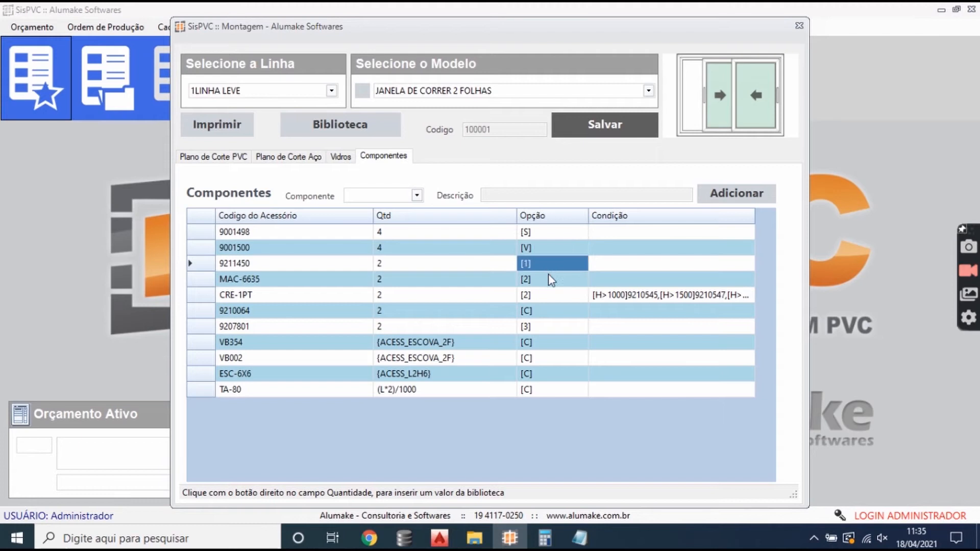
click(538, 236)
click(194, 233)
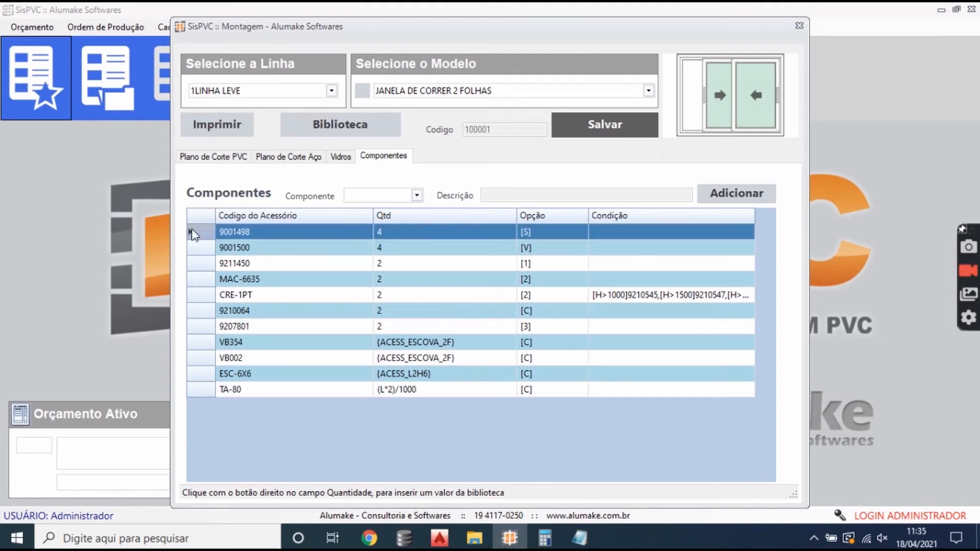
- Look up the descriptions of components 9001498 and 9001500 and compare their two rows in the list
click(416, 199)
text(9001498)
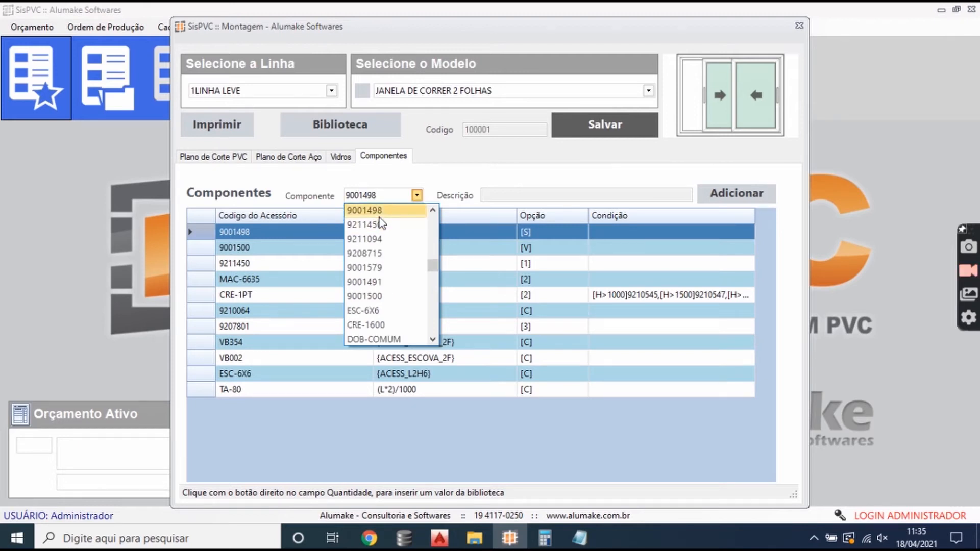
key(Return)
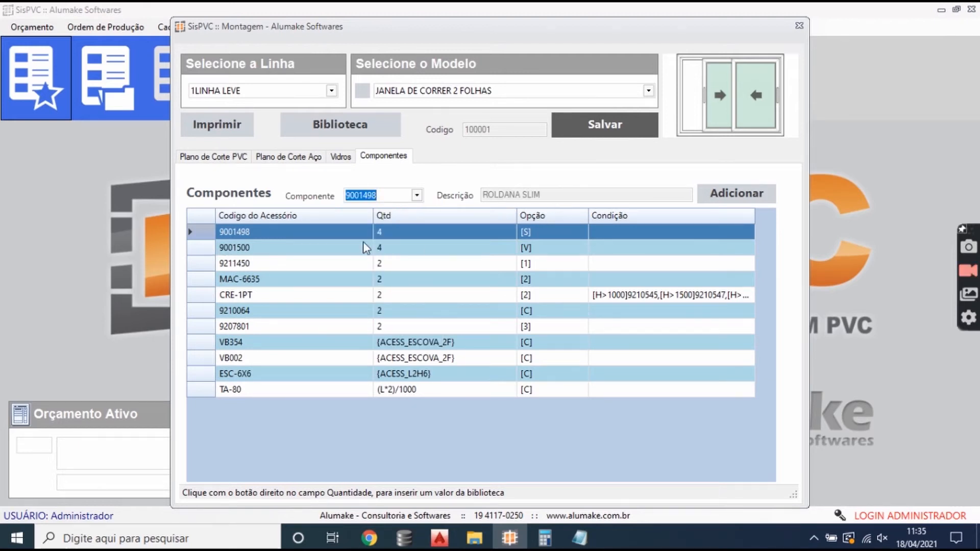
click(417, 195)
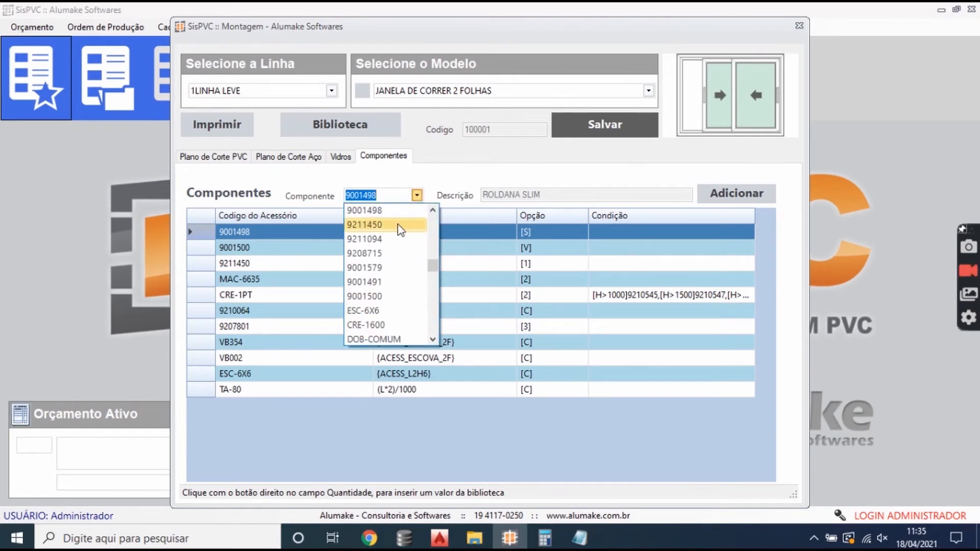
click(390, 296)
click(322, 256)
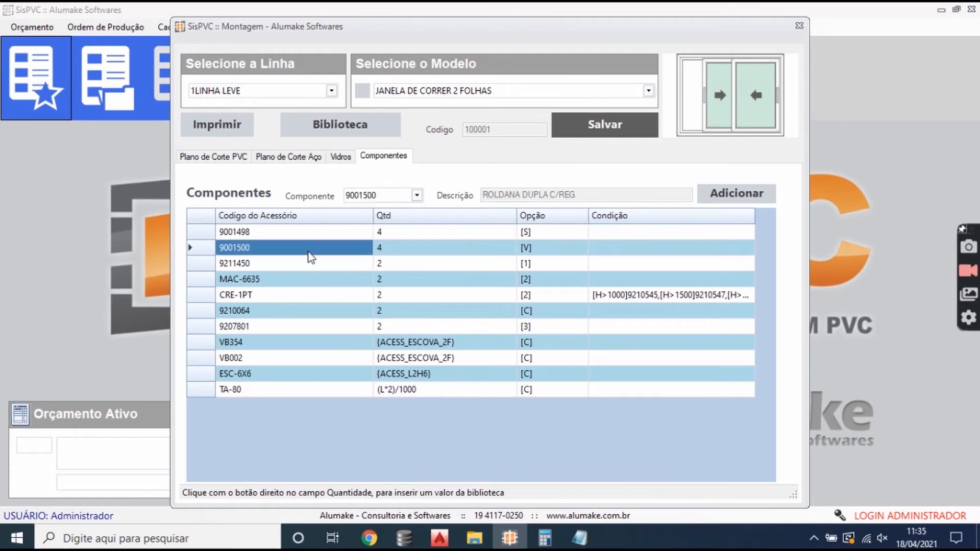
click(204, 231)
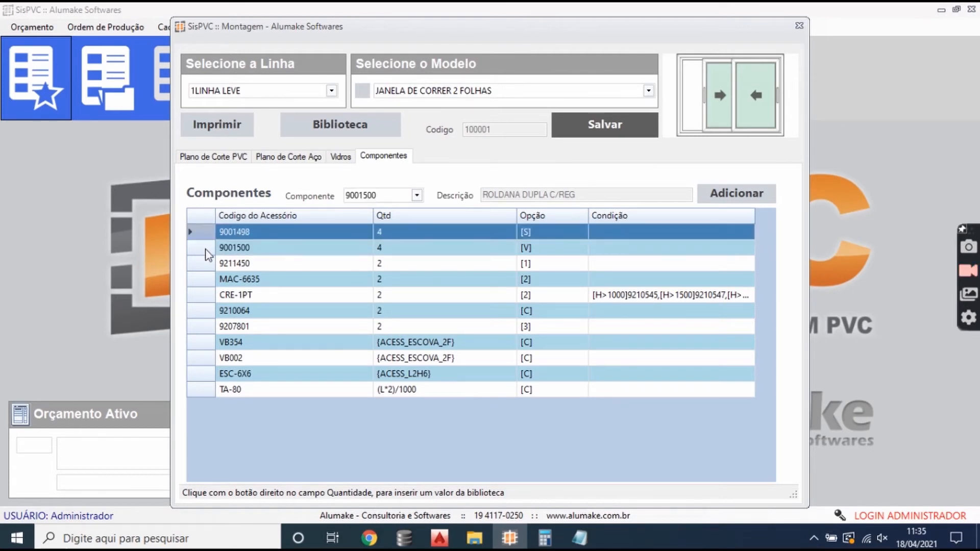
click(207, 249)
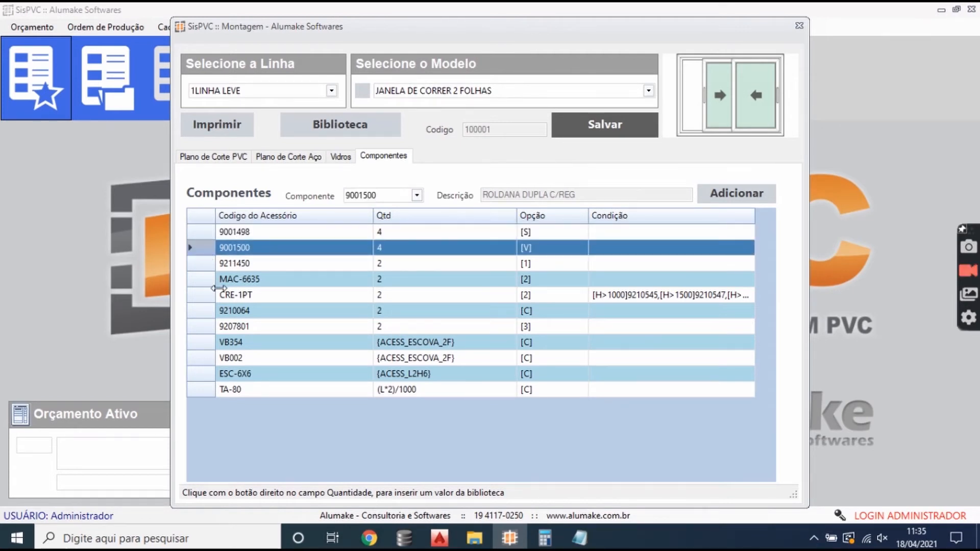
- Check the rows for 9211450 and MAC-6635, and look up the description of component 9211450
click(207, 265)
click(206, 283)
click(210, 265)
click(417, 195)
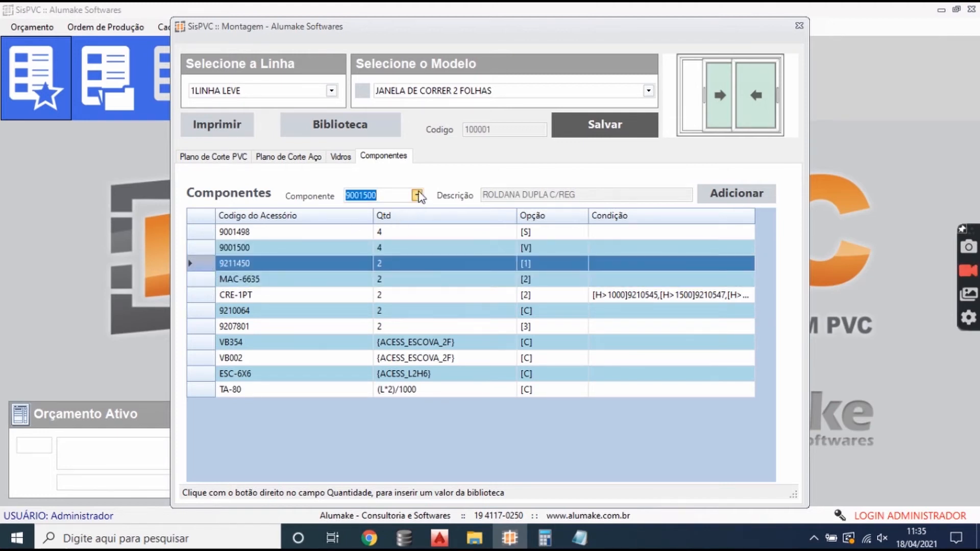
scroll(391, 234, up, 2)
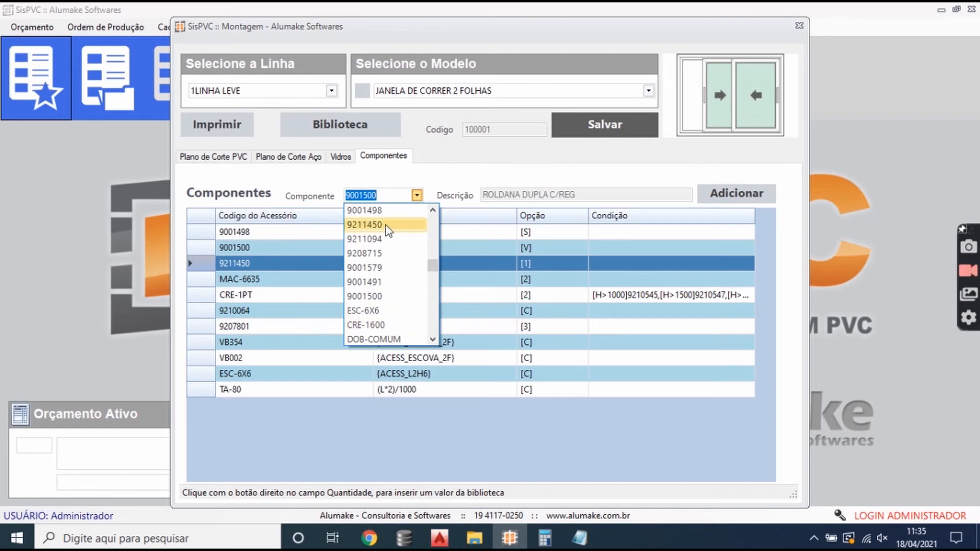
click(388, 225)
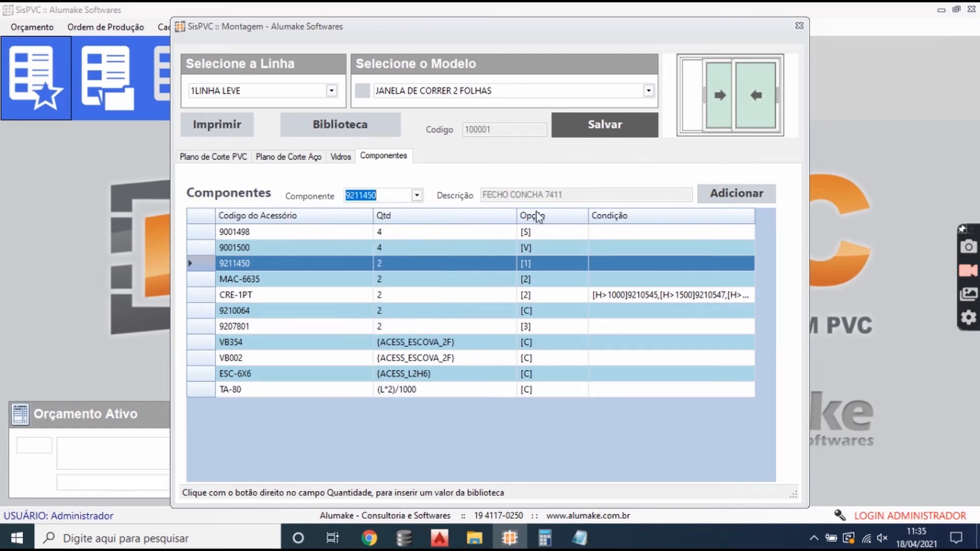
- Review the MAC-6635 and CRE-1PT rows, and look up the description of component 9207801
click(200, 282)
click(195, 297)
click(194, 282)
click(196, 296)
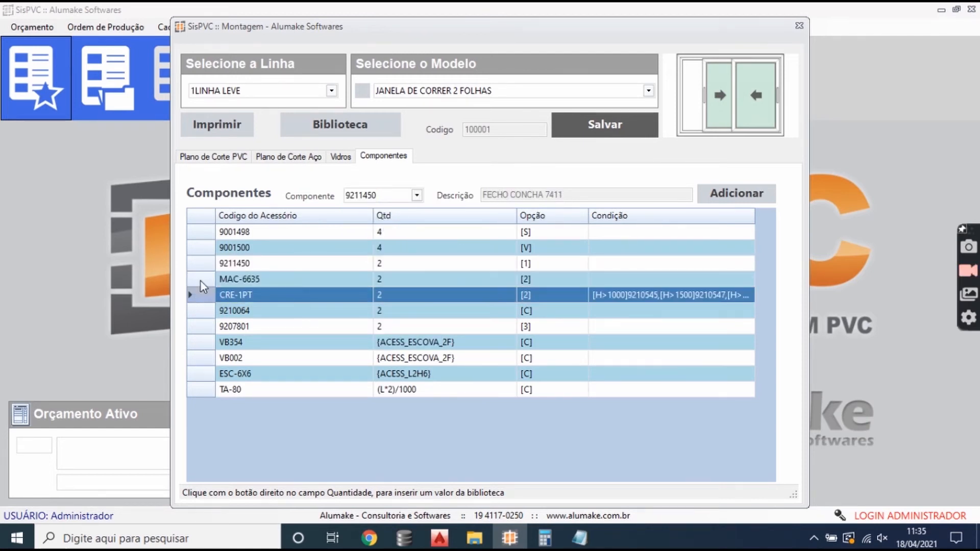
click(195, 325)
click(417, 196)
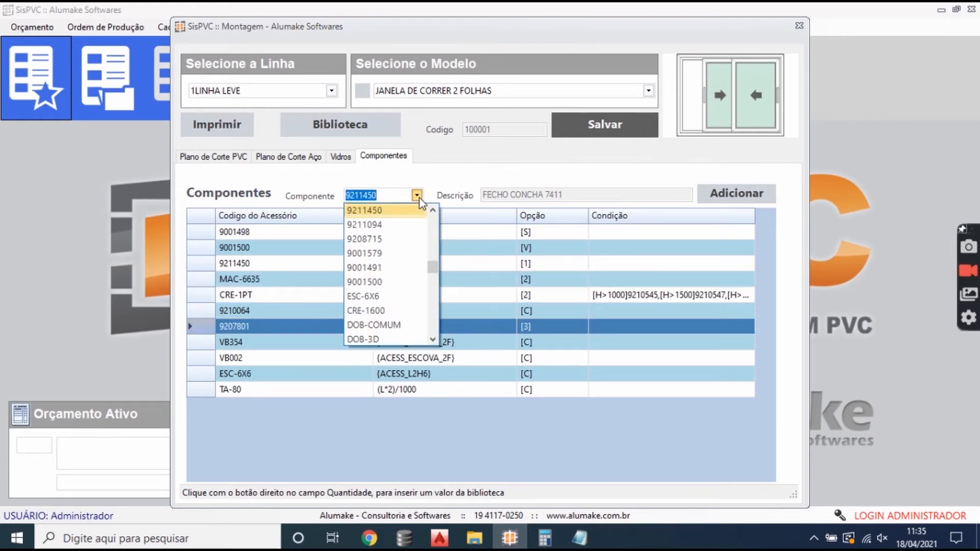
text(92078)
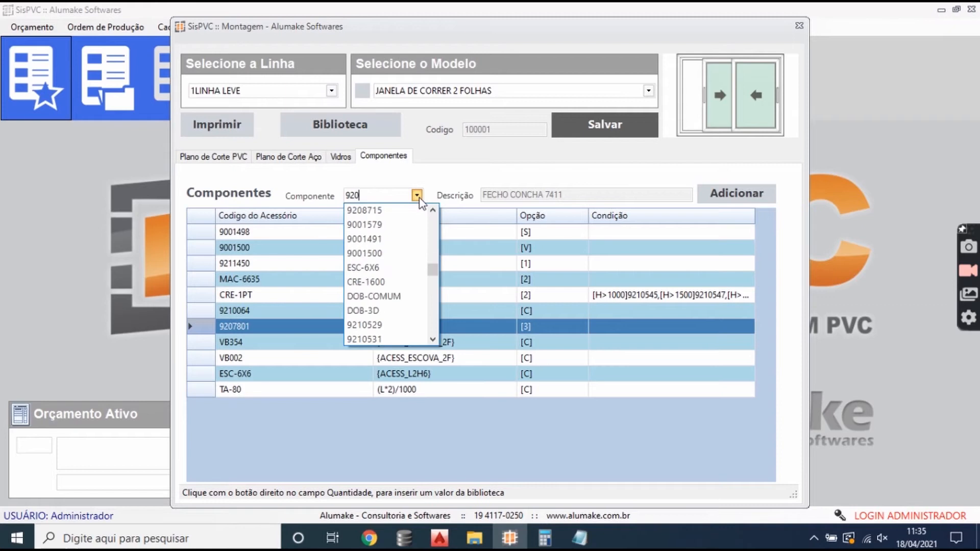
click(416, 207)
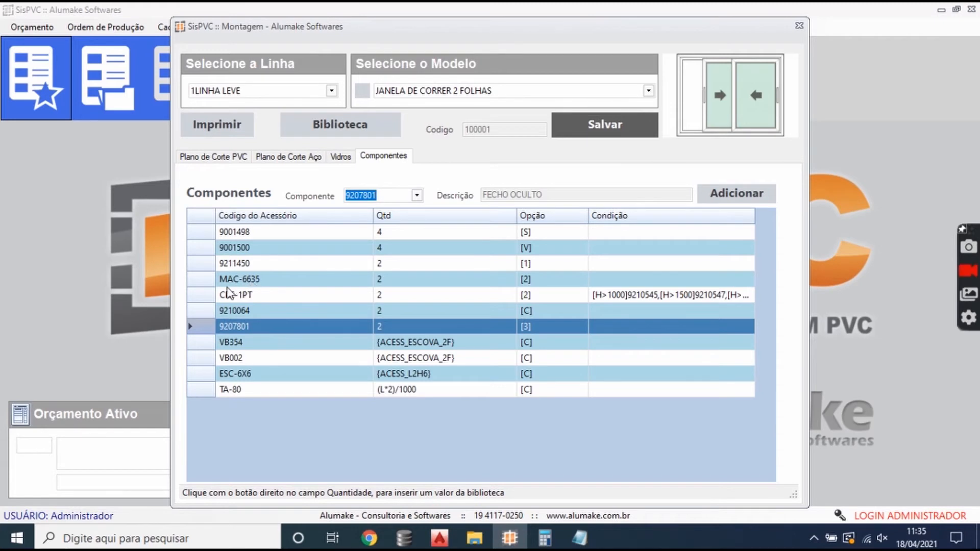
- Examine the MAC-6635, CRE-1PT and 9210064 rows, including the quantity of CRE-1PT
click(204, 280)
click(206, 295)
click(208, 280)
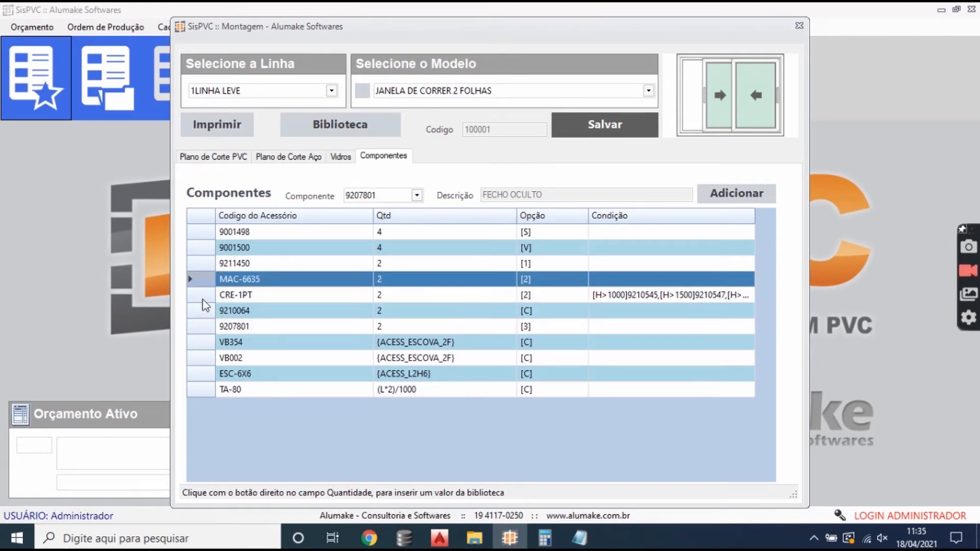
click(203, 299)
click(205, 312)
click(474, 296)
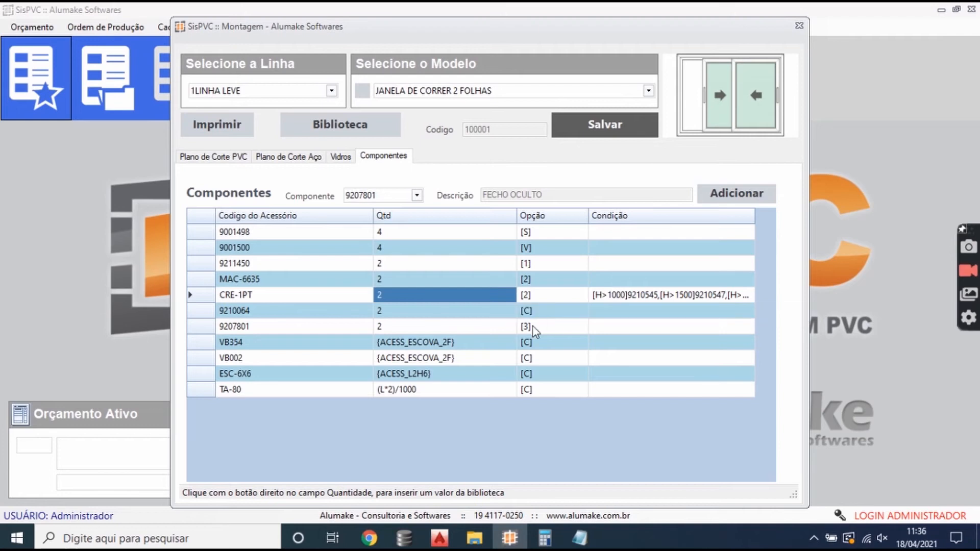
- Examine the quantity formulas of VB354 and TA-80, highlighting the division by 1000 in the TA-80 formula
click(252, 345)
click(265, 354)
click(359, 346)
click(412, 347)
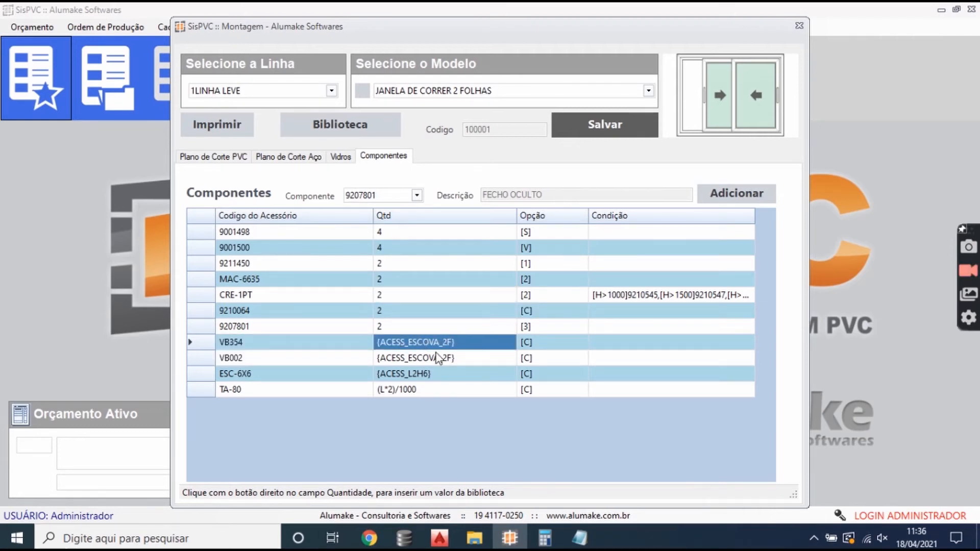
click(294, 394)
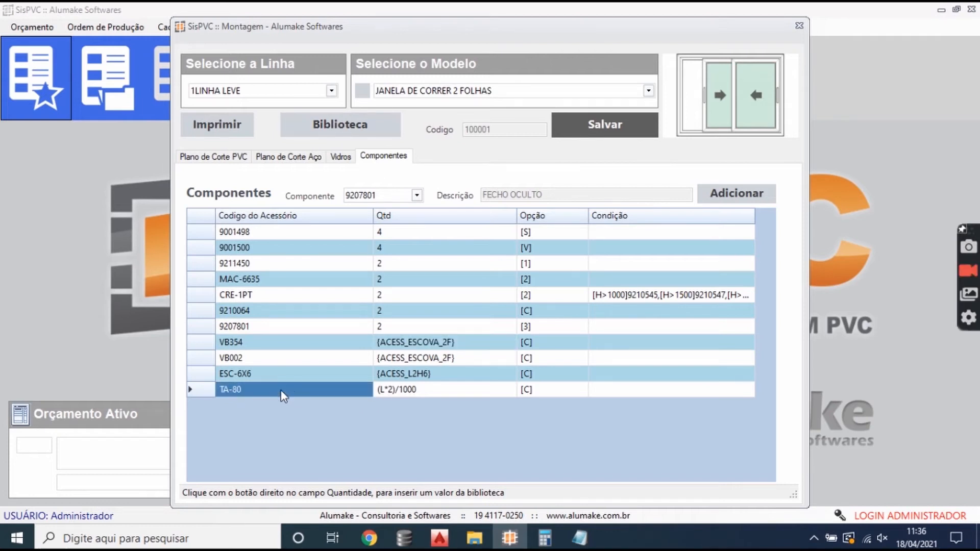
click(421, 394)
click(421, 392)
drag(396, 389, 455, 383)
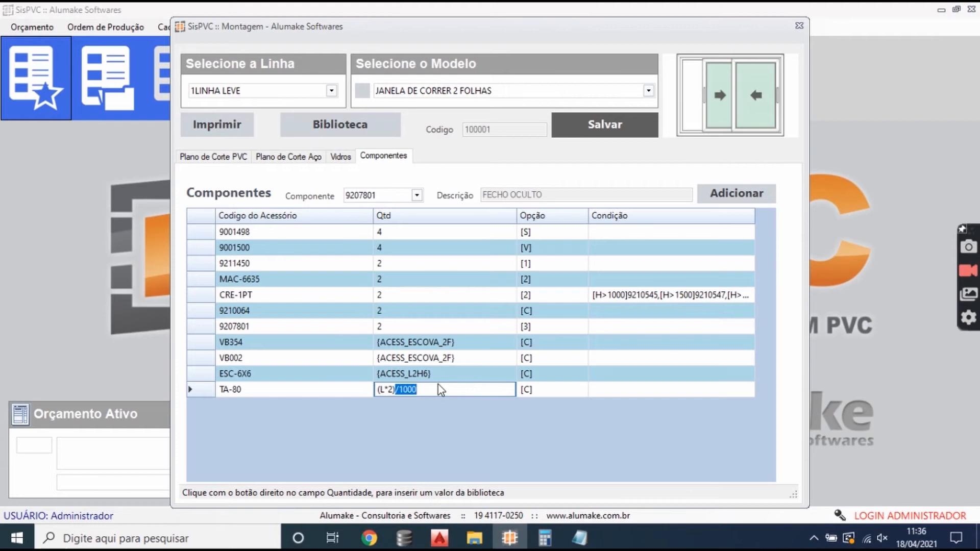
key(Up)
key(Down)
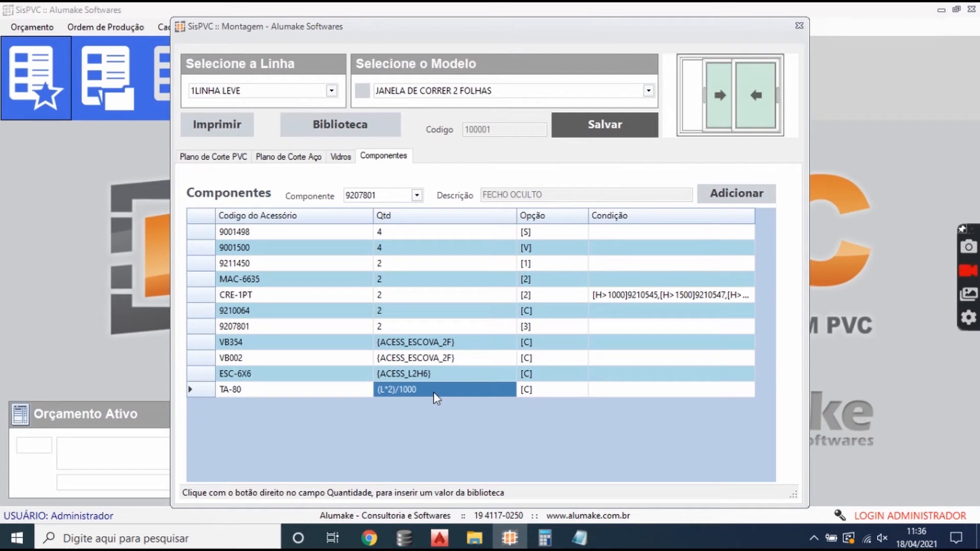
- Switch to Notepad and add the line "MEDIDAS EM MM = MILIMTROS" below the option code notes
click(579, 537)
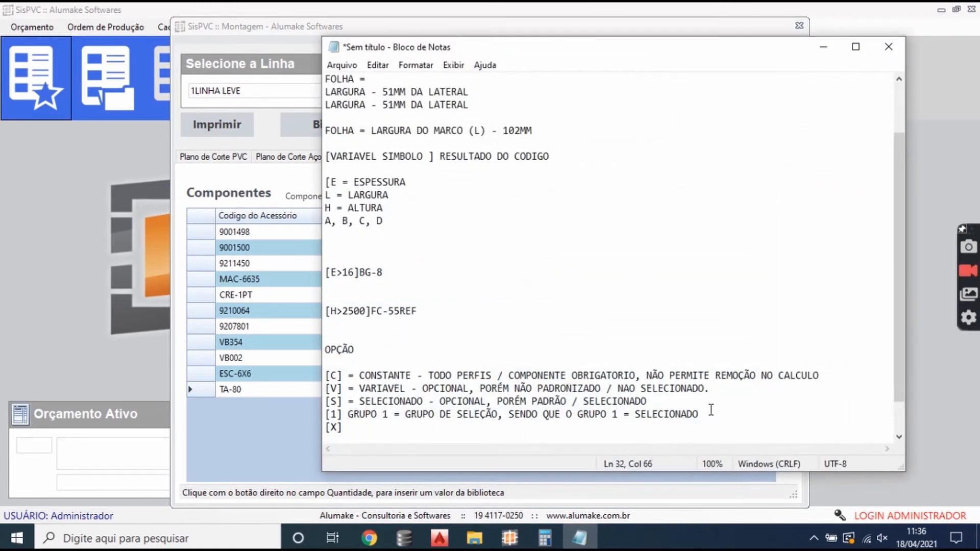
scroll(710, 410, down, 1)
click(376, 420)
key(Return)
key(Return)
key(Return)
text(MEDIDAS EM MM = MILIMTRO)
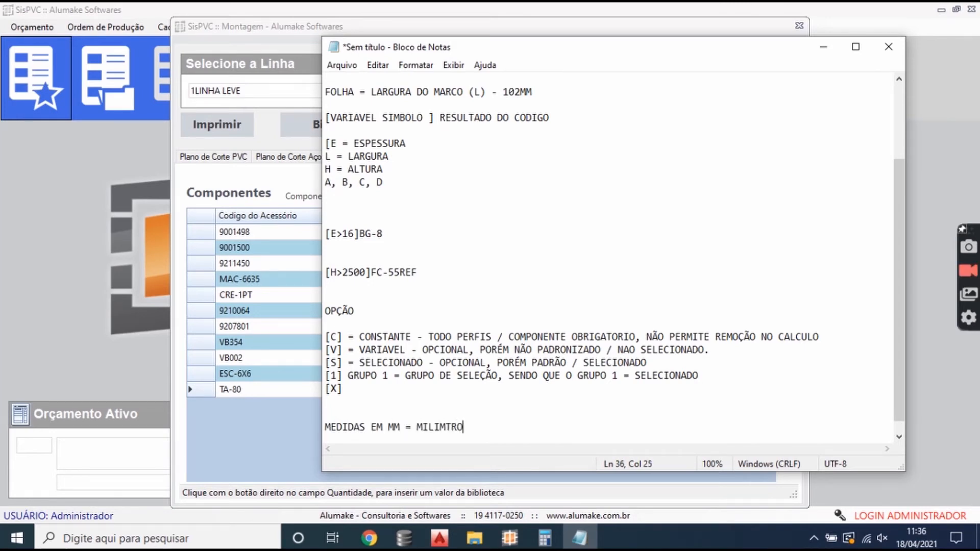
text(S)
- Add the notes "COMPRO EM METROS = 1M = 1000MM" and, after a blank line, "MEDIDA DE MM / 1000 = METROS"
key(Return)
text(COMPRO EM METROS = )
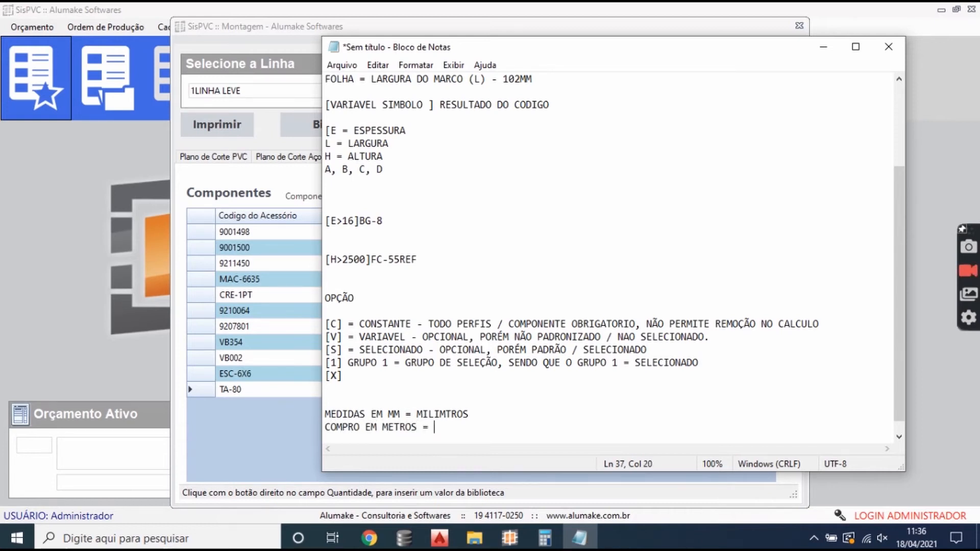
text(1M = 1000MM)
key(Return)
key(Return)
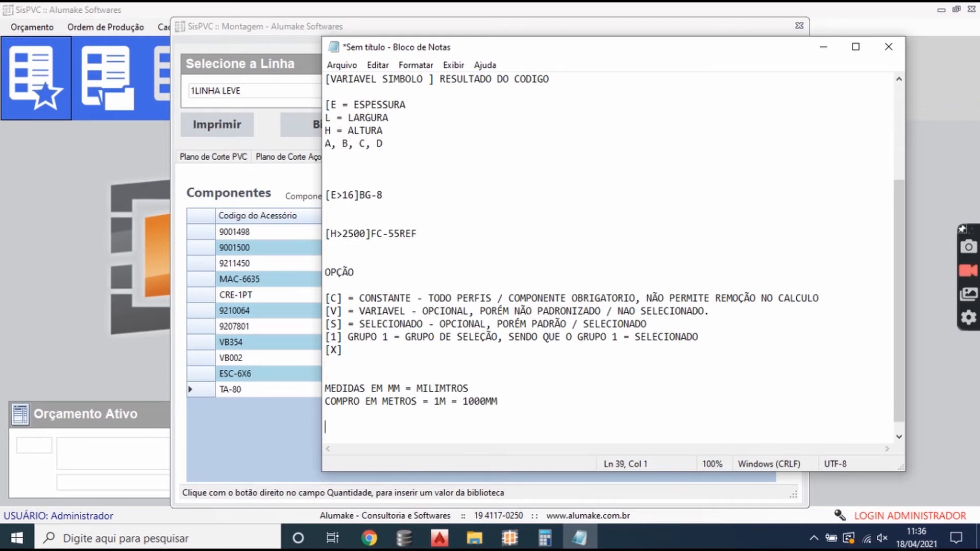
text(MEDIDA DE MM )
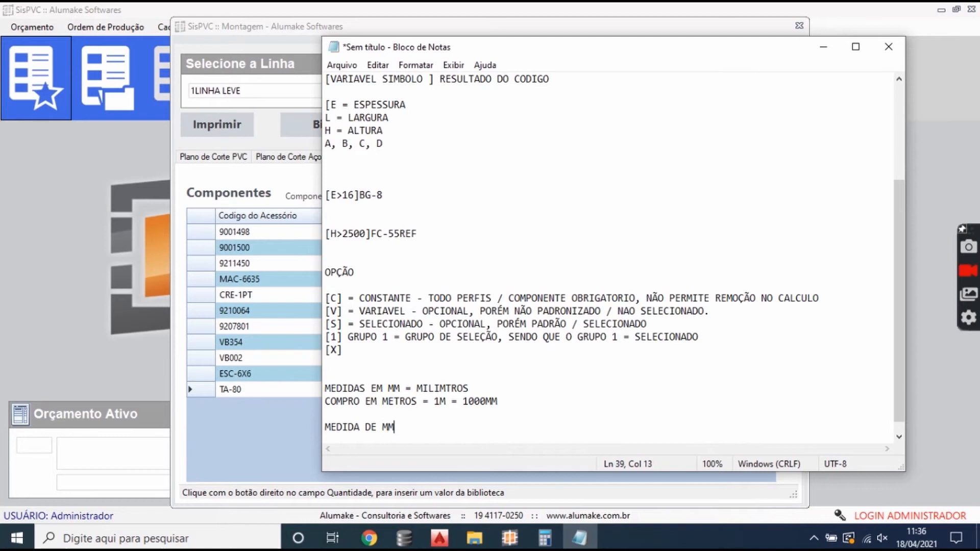
text(/ 1000 -)
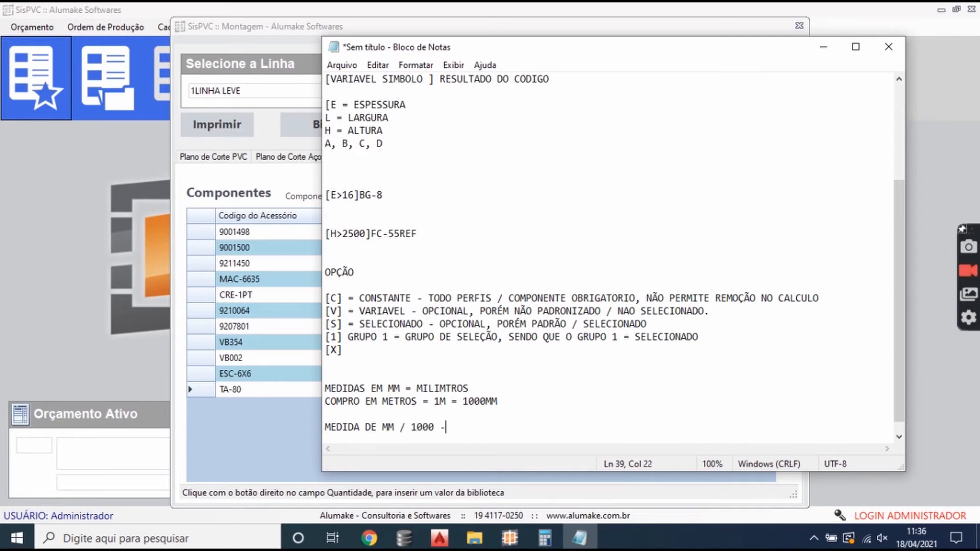
key(BackSpace)
text(= METROS)
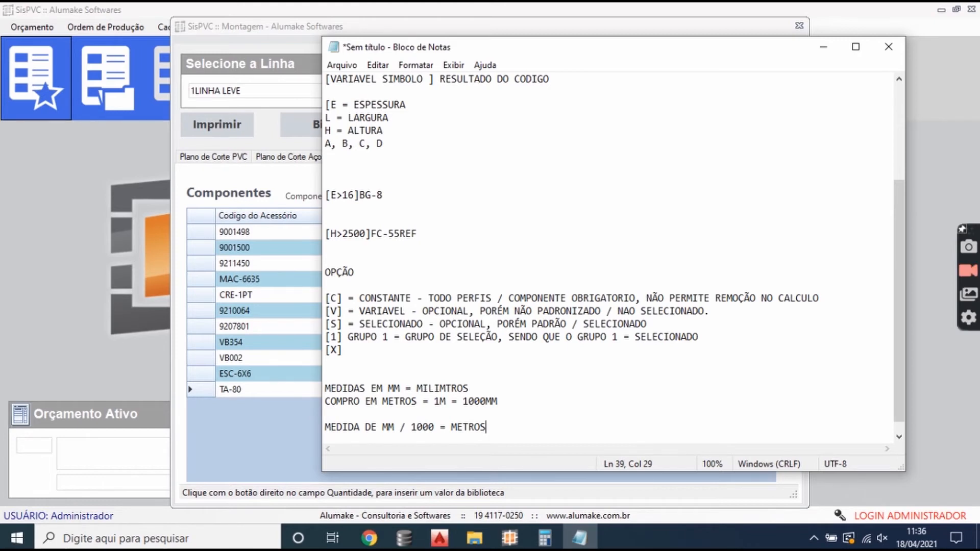
- Switch back to SisPVC and review the quantity formulas of TA-80, ESC-6X6, VB002 and VB354
click(281, 401)
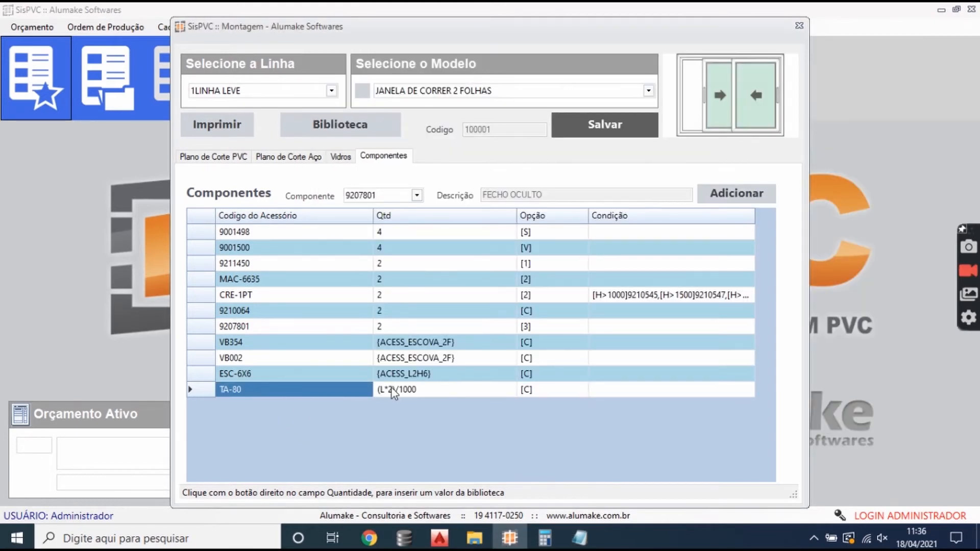
click(406, 394)
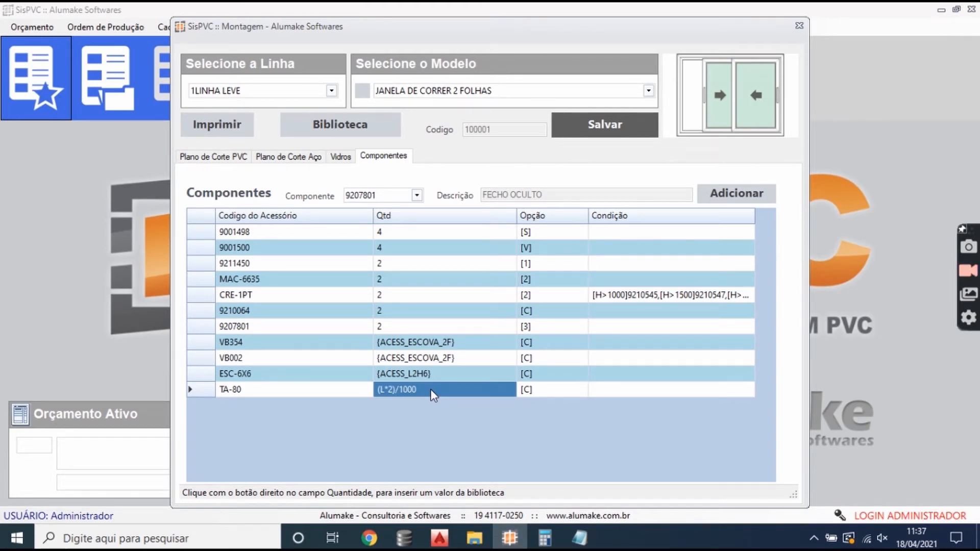
click(239, 389)
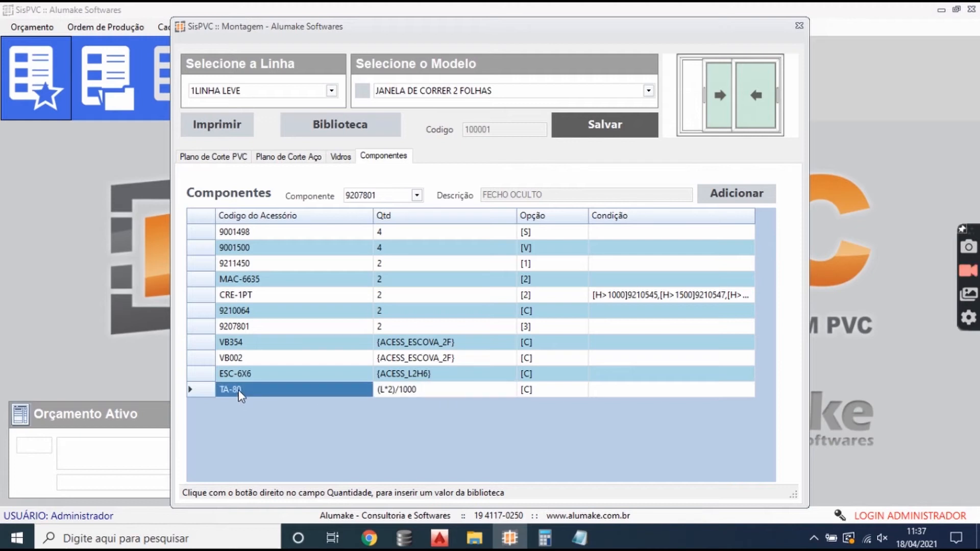
click(430, 396)
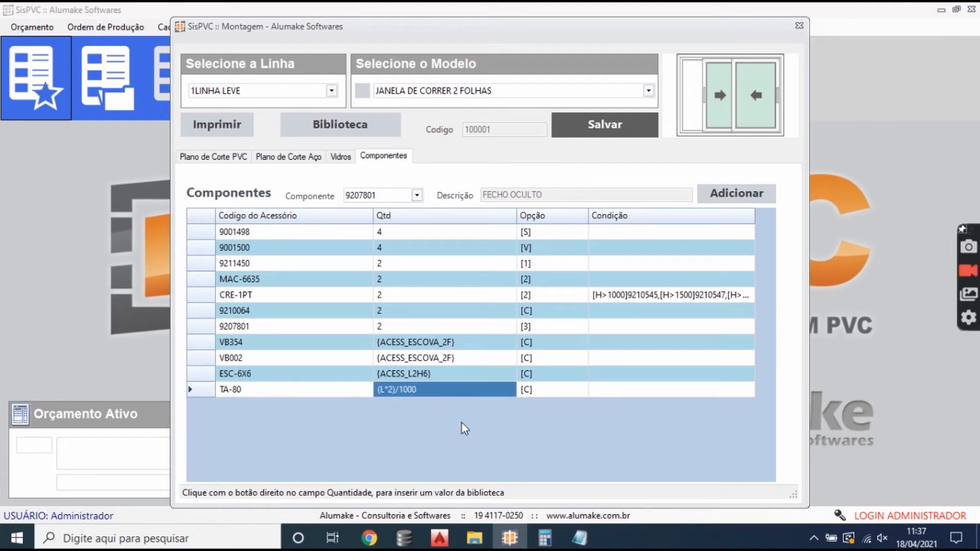
click(456, 376)
click(457, 386)
click(458, 373)
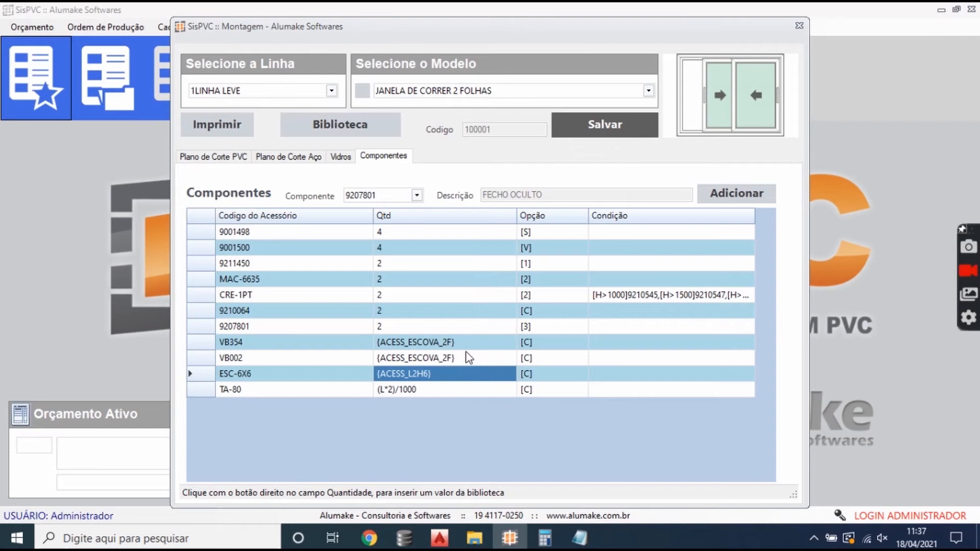
click(468, 357)
click(469, 345)
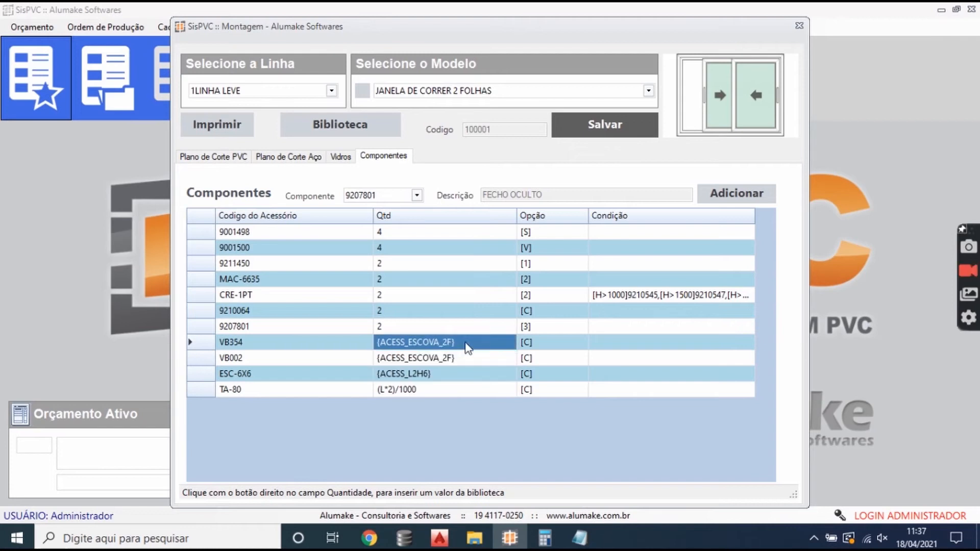
- Review the PVC cutting plan, steel cutting plan, glass and component lists of the JANELA DE CORRER 2 FOLHAS assembly
click(226, 159)
click(289, 157)
click(340, 158)
click(371, 158)
click(244, 158)
click(277, 264)
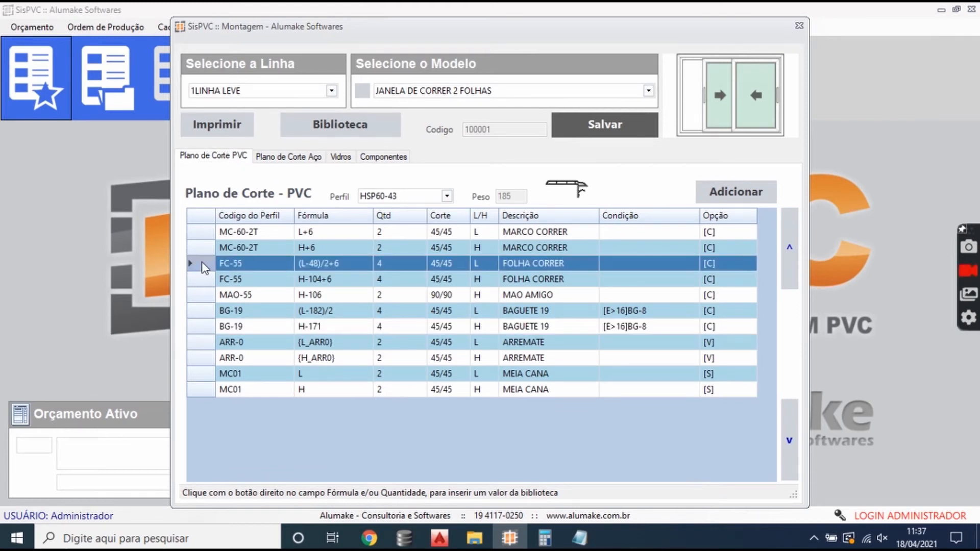
click(446, 196)
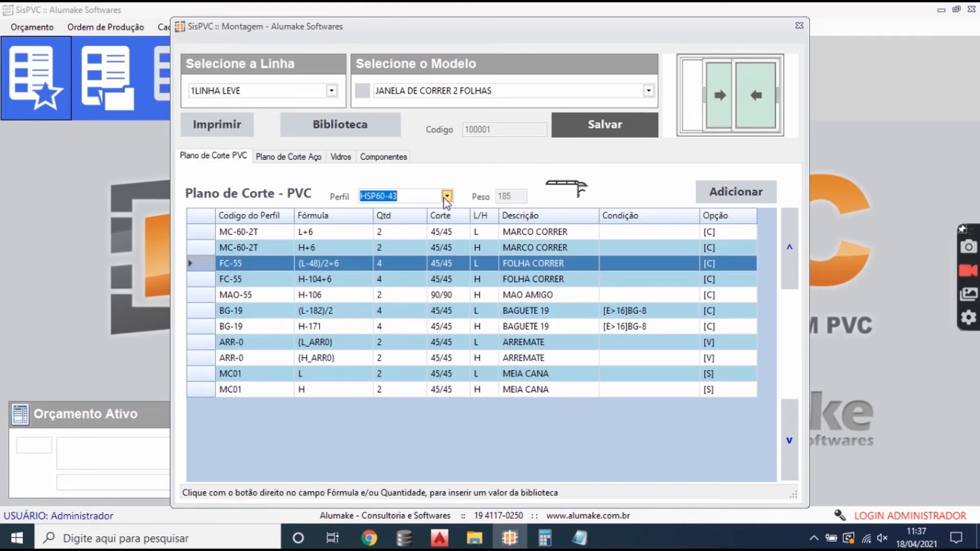
click(380, 210)
click(340, 157)
click(383, 157)
click(289, 157)
click(211, 158)
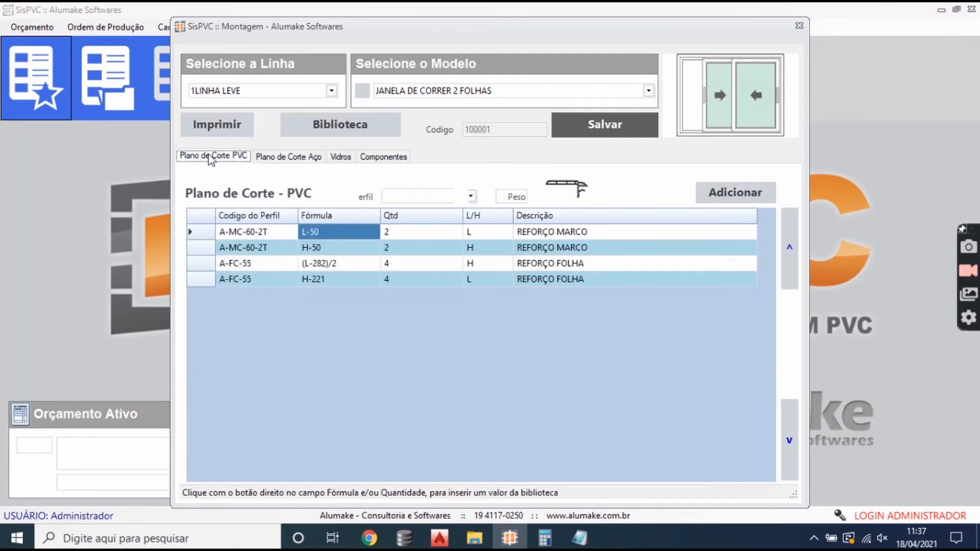
- Examine the FC-55, BG-19 and ARR-0 rows in the PVC cutting plan
click(261, 285)
click(259, 315)
click(257, 343)
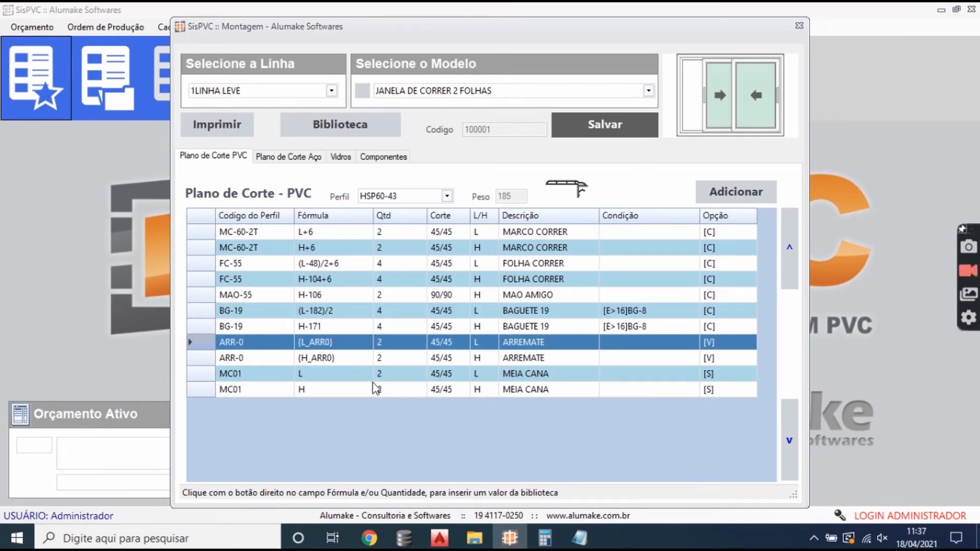
key(Up)
key(Up)
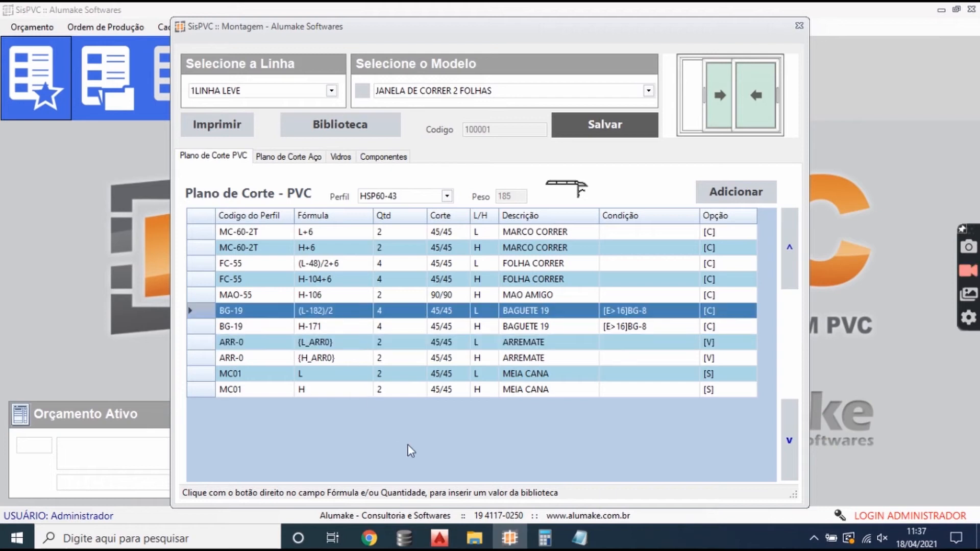
- Switch to AutoCAD and inspect the frame, sash and meeting-stile sections with their clearance dimensions
click(440, 537)
scroll(569, 409, down, 3)
drag(480, 347, 646, 327)
scroll(315, 336, up, 4)
scroll(316, 336, down, 2)
drag(317, 337, 395, 314)
scroll(332, 296, up, 4)
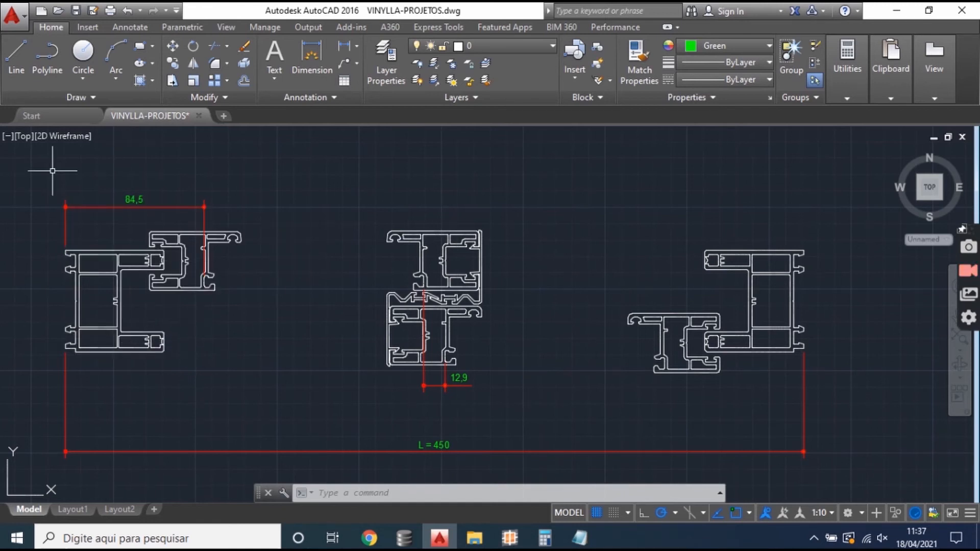
- Switch back to SisPVC, save the JANELA DE CORRER 2 FOLHAS assembly and close it
click(510, 537)
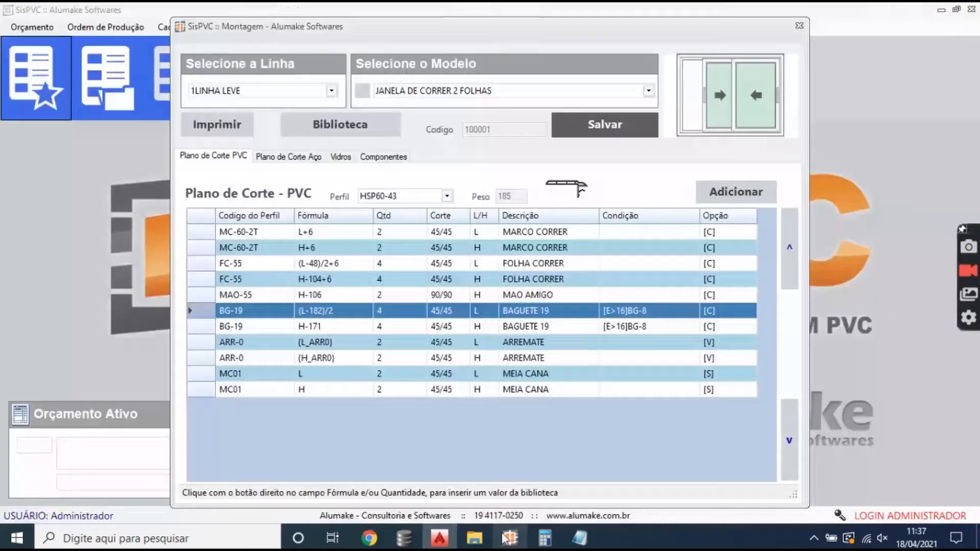
click(293, 247)
click(614, 122)
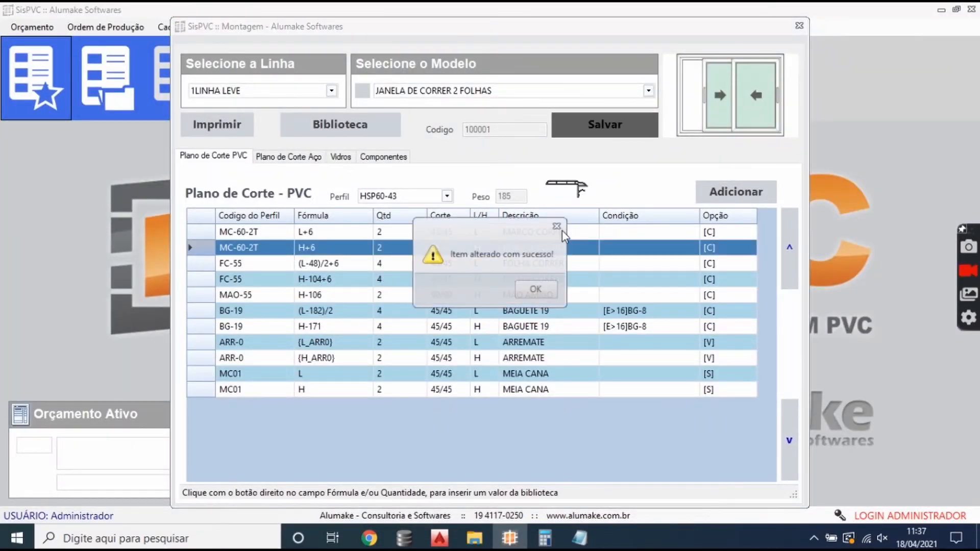
click(532, 285)
click(799, 25)
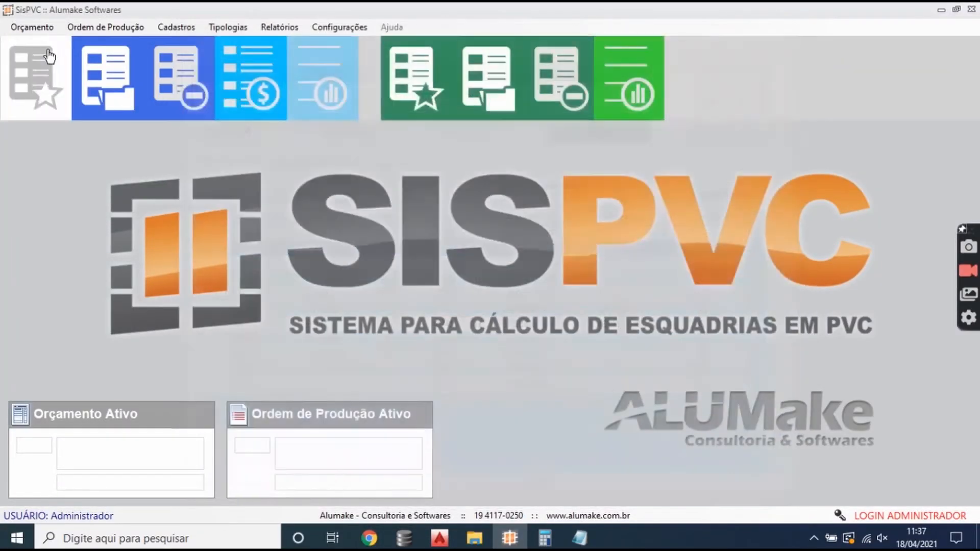
- Show the product registration options Modelo and Montagem, and open the price settings
click(177, 27)
mouse_move(210, 125)
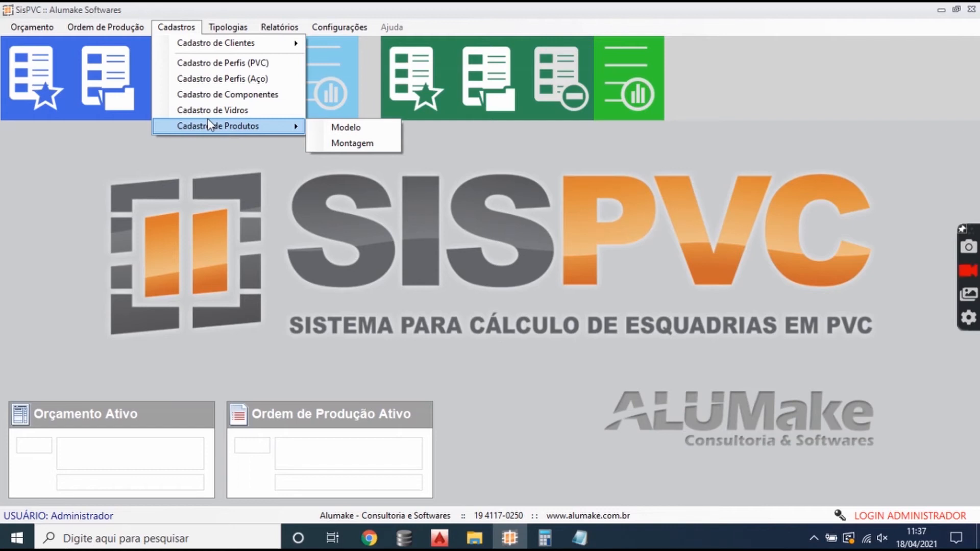
click(332, 27)
click(345, 44)
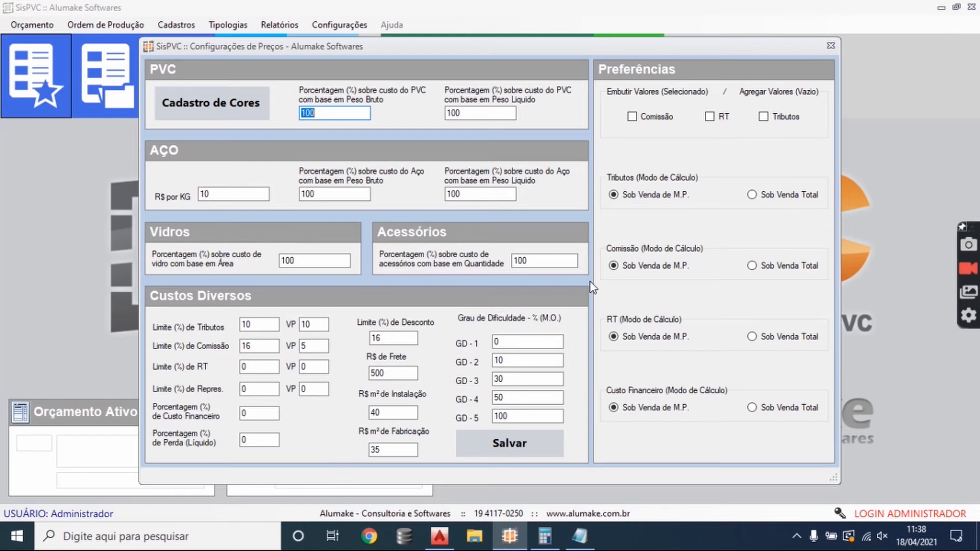
- Examine the PVC cost percentages based on gross weight and net weight
double_click(327, 113)
key(Tab)
drag(319, 113, 247, 123)
drag(470, 112, 429, 112)
click(330, 113)
- Examine the cost percentages for steel by gross and net weight, glass by area and accessories by quantity
click(314, 195)
click(502, 195)
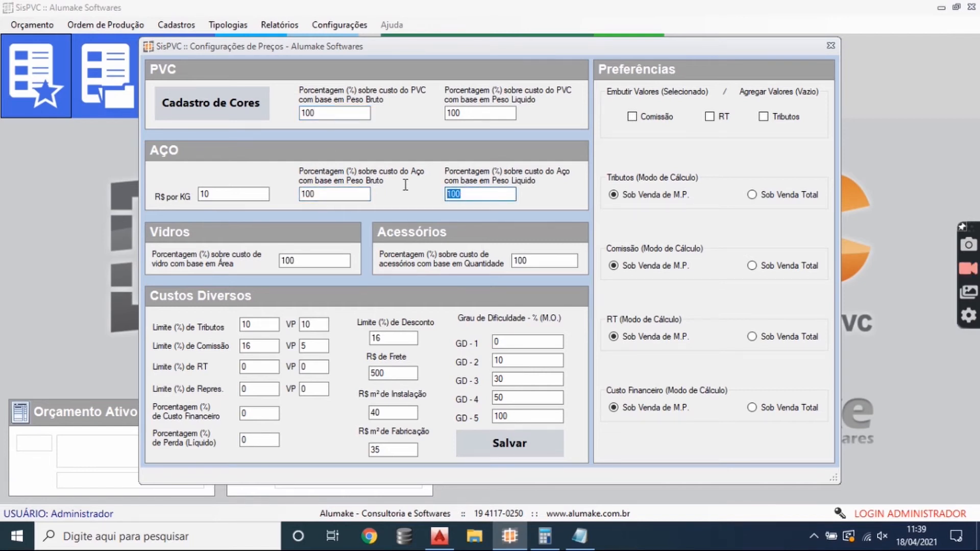
click(297, 261)
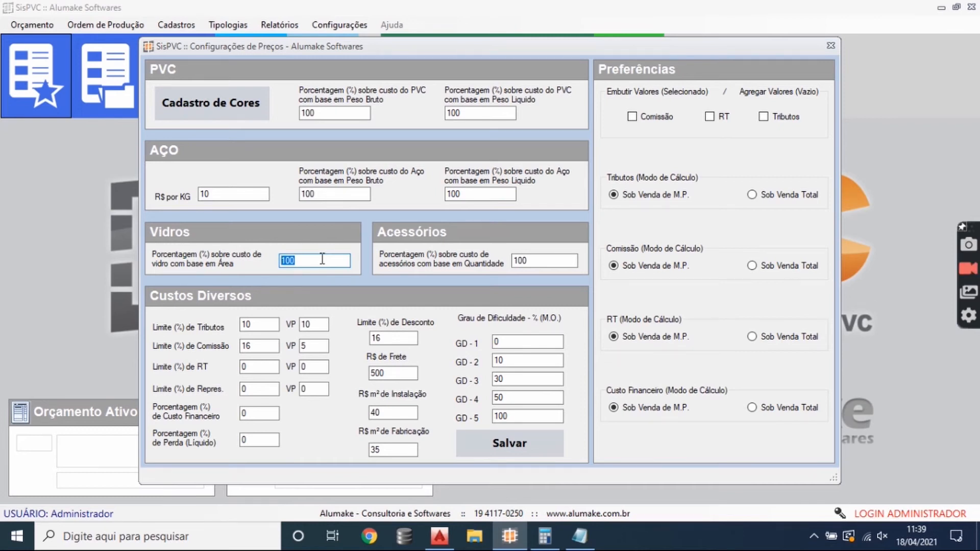
click(558, 261)
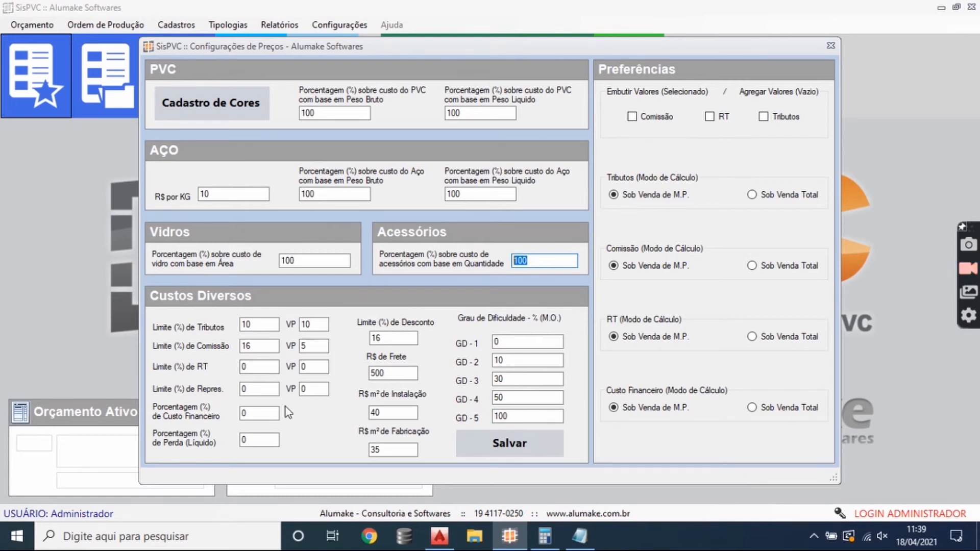
- Examine the limit and VP values for taxes, commission, RT and representatives under Custos Diversos
click(312, 324)
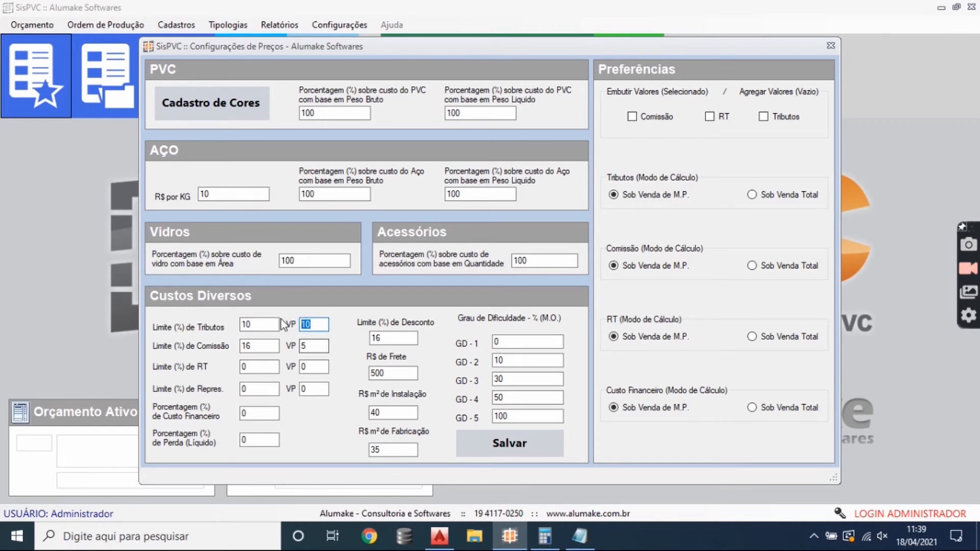
click(247, 325)
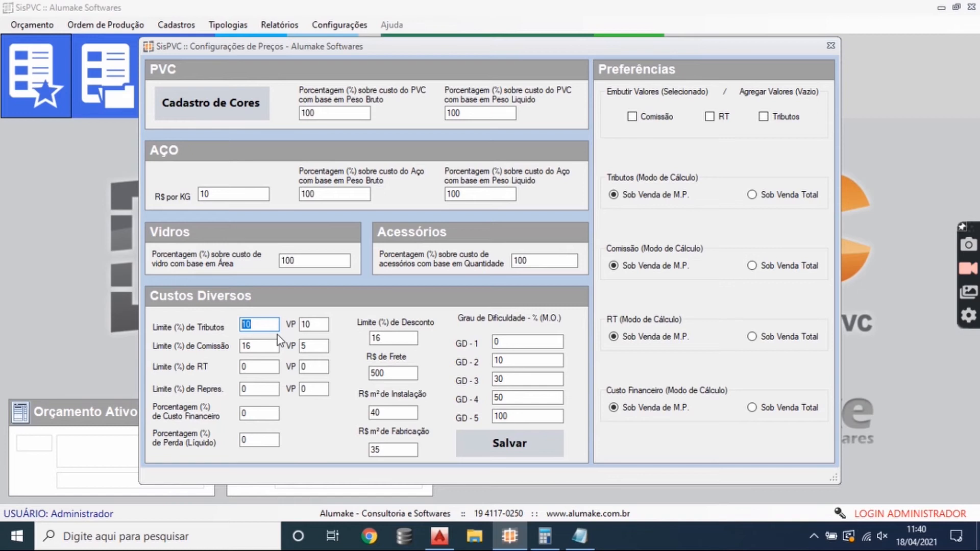
double_click(308, 324)
click(312, 325)
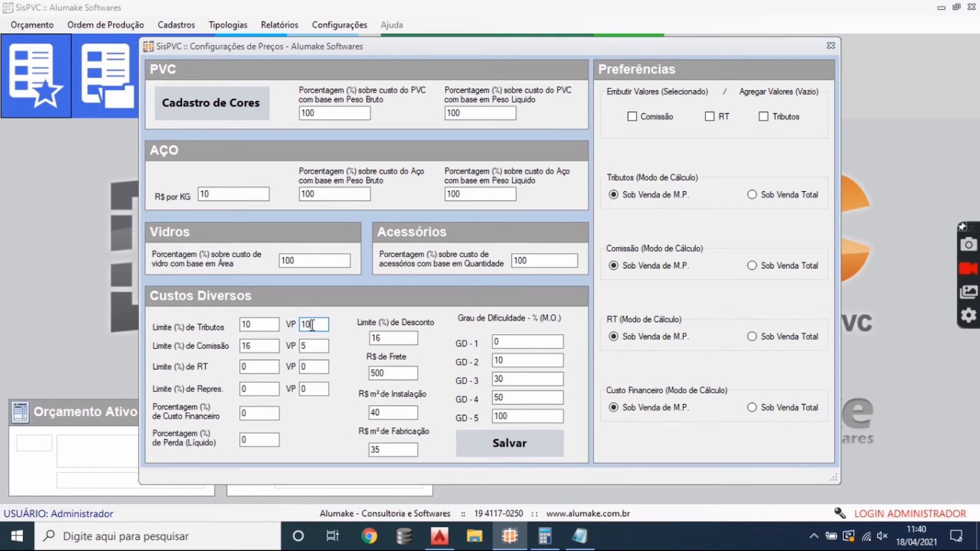
key(shift+Tab)
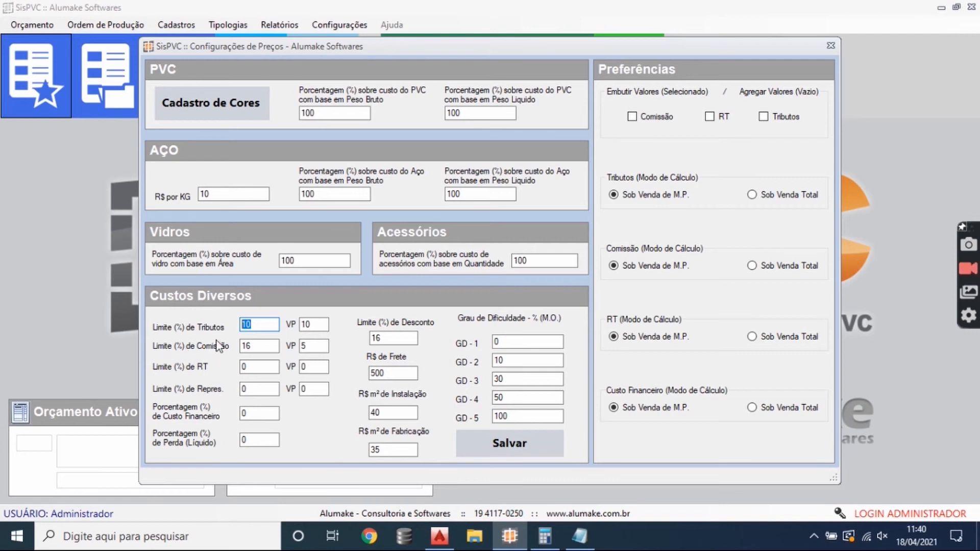
click(313, 387)
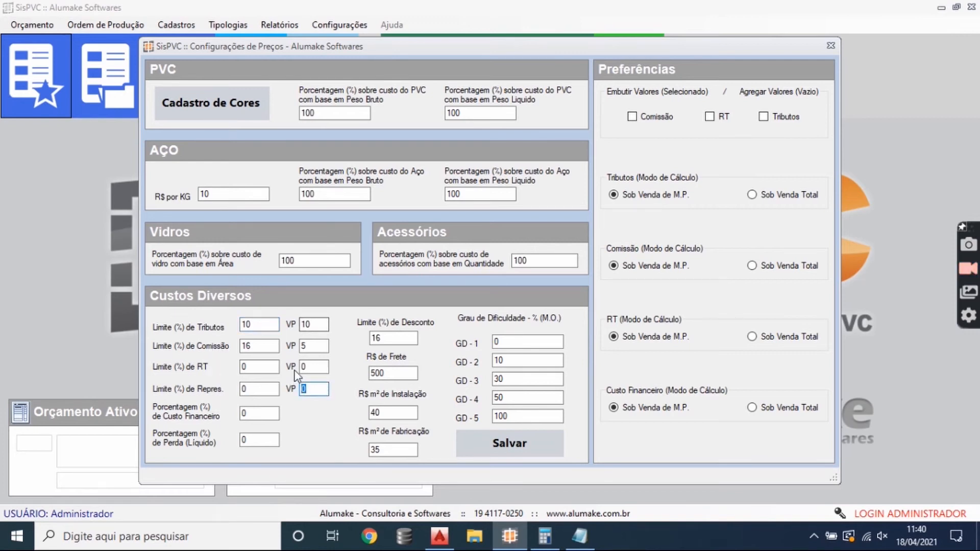
- Examine the financial cost and net loss percentages, relating the loss to the PVC net-weight percentage
click(274, 408)
click(252, 439)
click(261, 440)
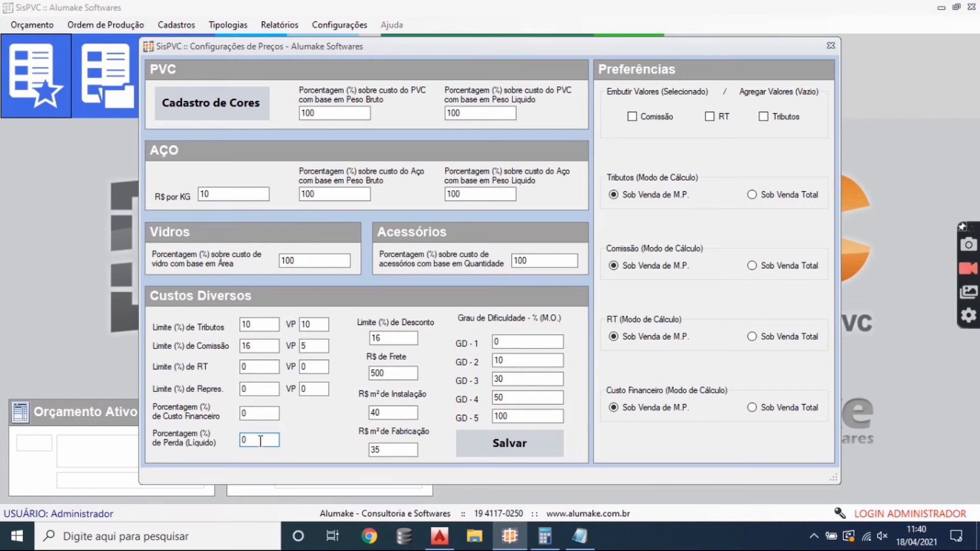
click(469, 113)
click(268, 440)
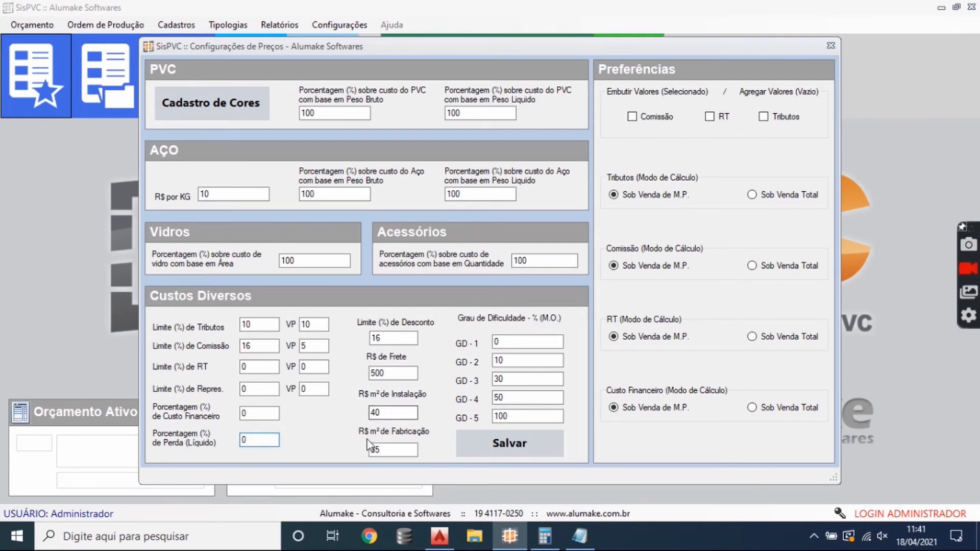
- Examine the discount limit, freight cost, and installation and fabrication costs per square metre
drag(404, 335, 348, 344)
click(398, 375)
drag(397, 375, 324, 378)
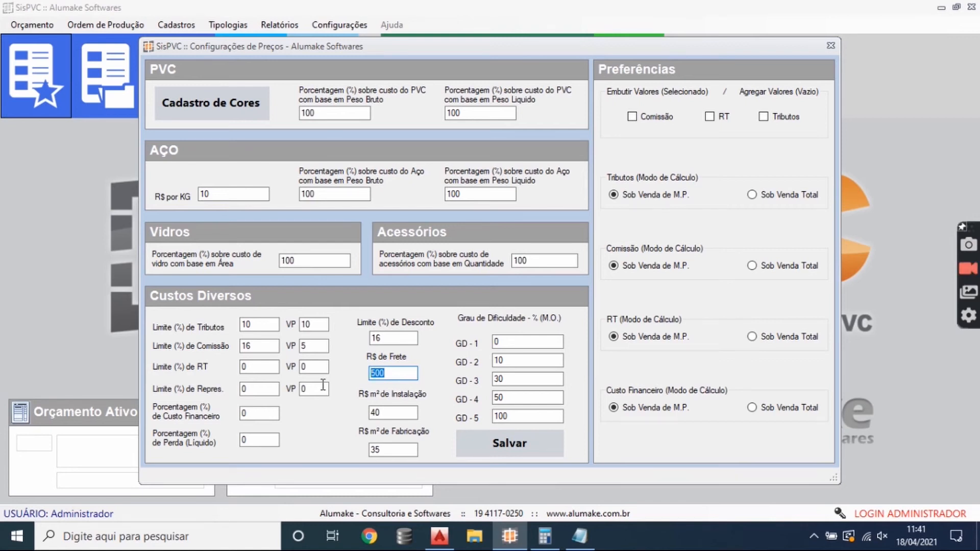
click(392, 413)
drag(393, 414, 345, 409)
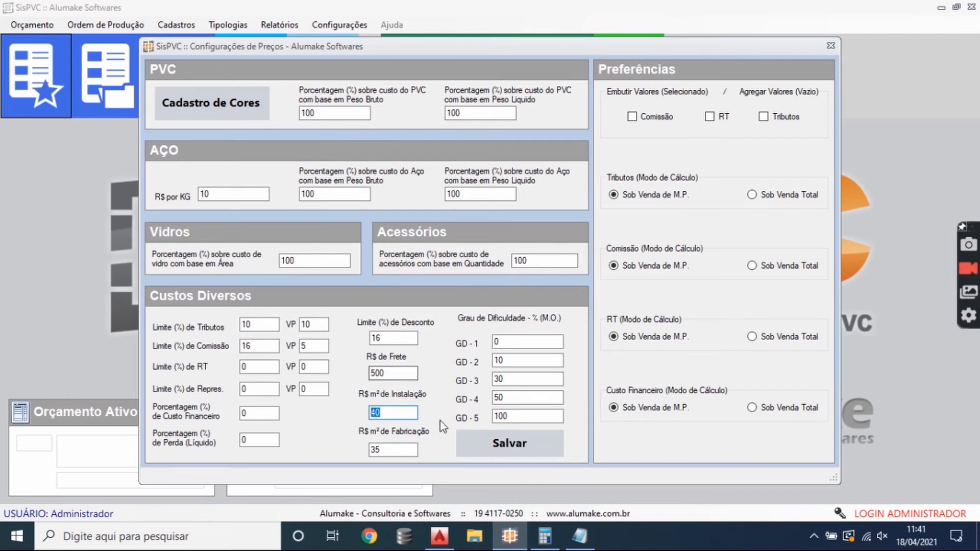
click(396, 418)
click(394, 449)
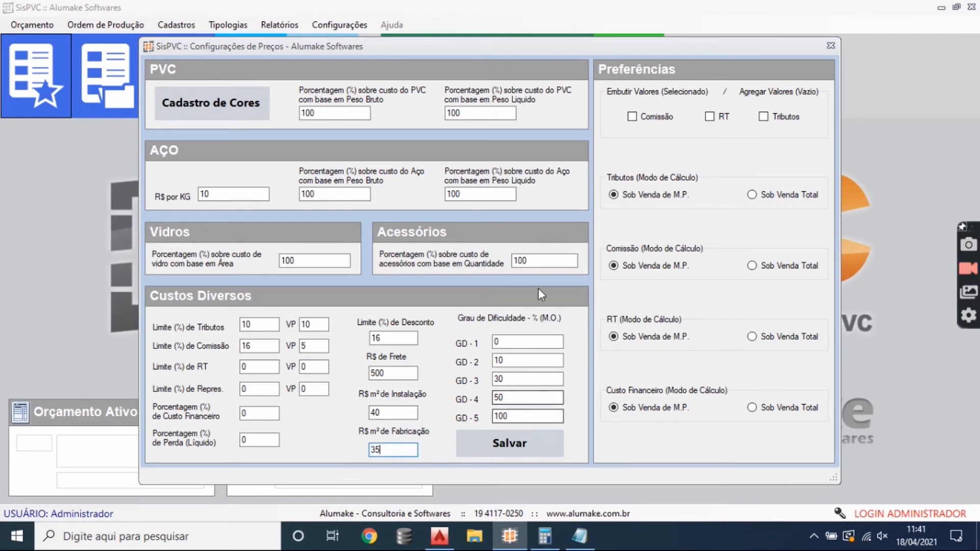
- Examine the labour difficulty percentages for the levels GD-2 to GD-5
double_click(510, 360)
key(Tab)
key(Tab)
key(Tab)
click(515, 397)
click(517, 378)
click(519, 360)
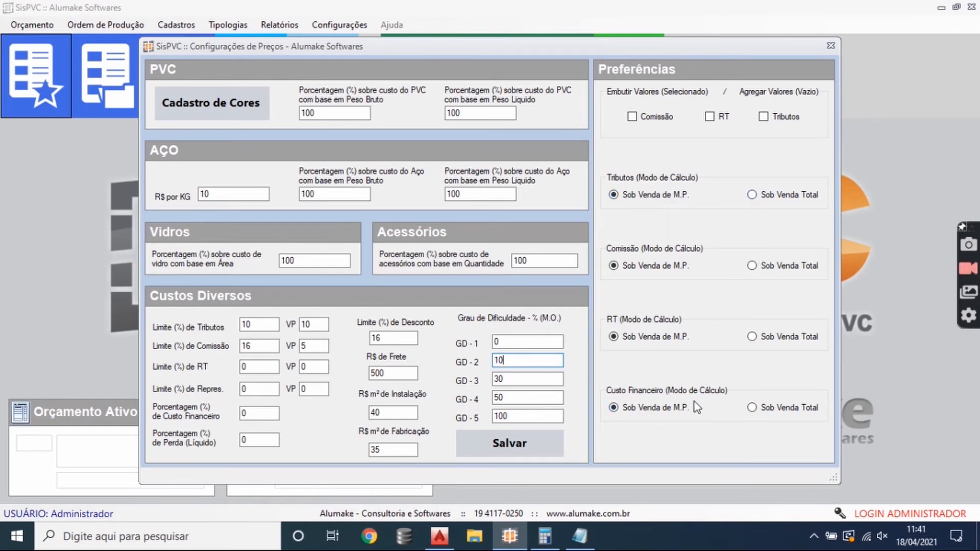
- Enable embedding of Comissão, RT and Tributos in the prices, then save and close the price settings
click(654, 119)
click(713, 118)
click(766, 118)
click(509, 443)
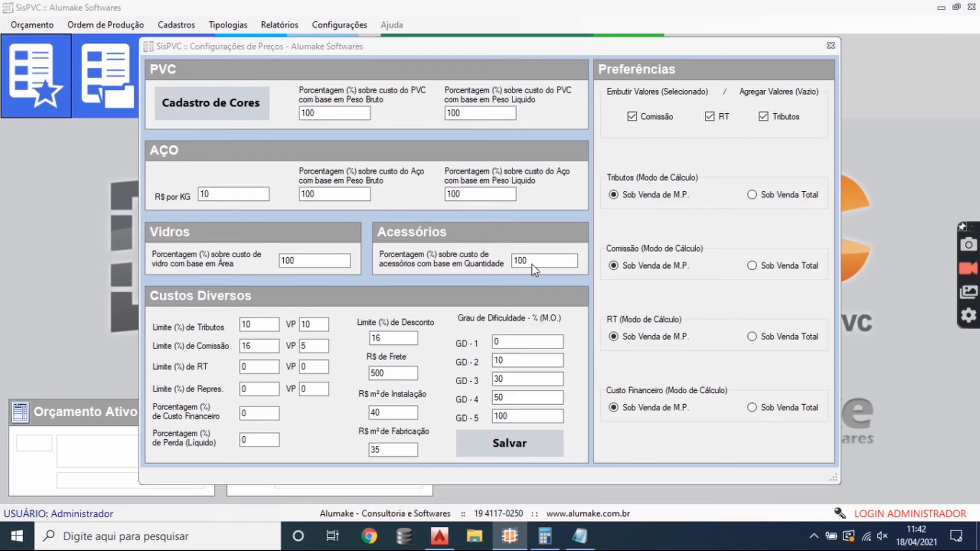
click(536, 288)
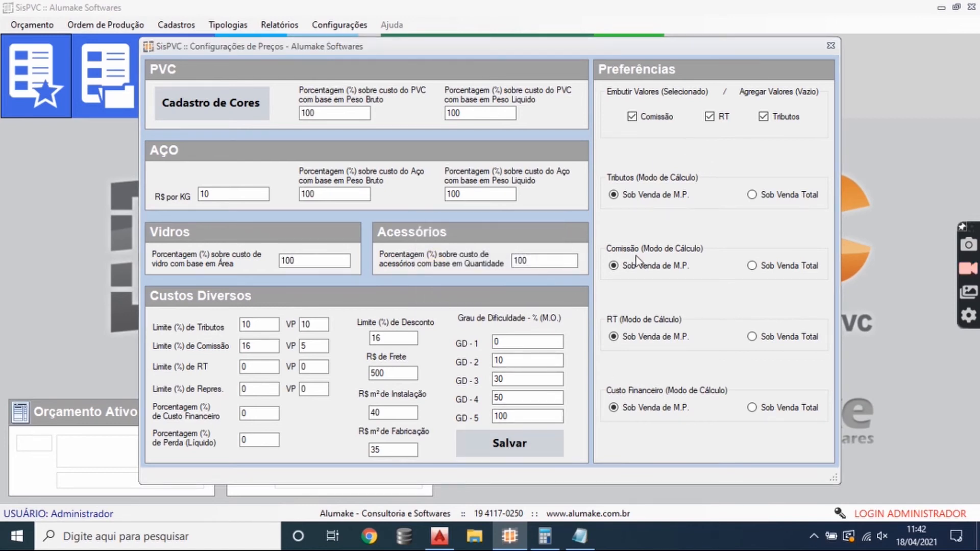
click(831, 45)
- Open the Preferências settings and replace the predefined budget text with "TEXTO PRE DEFINIDO"
click(339, 24)
click(353, 74)
drag(312, 100, 156, 101)
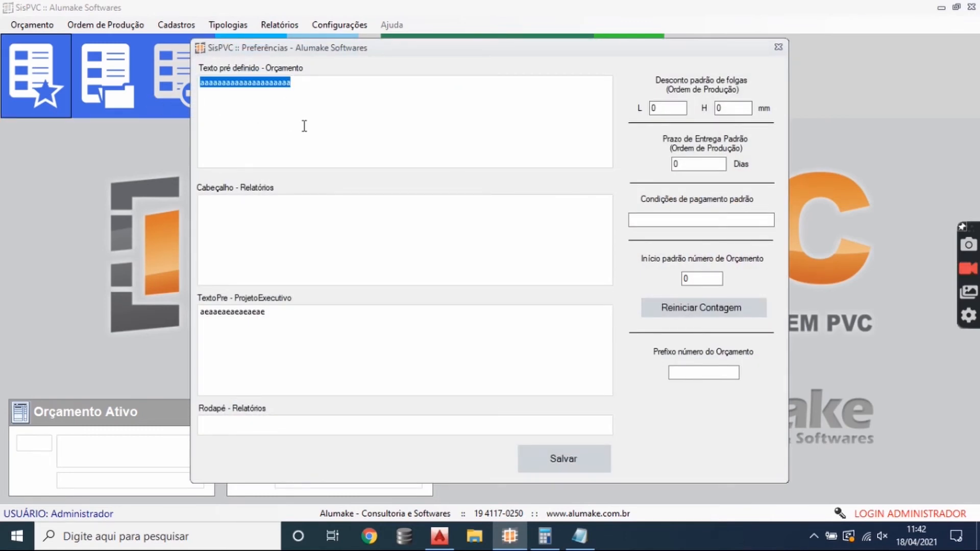
text(TEXTO PRE DEFINOD)
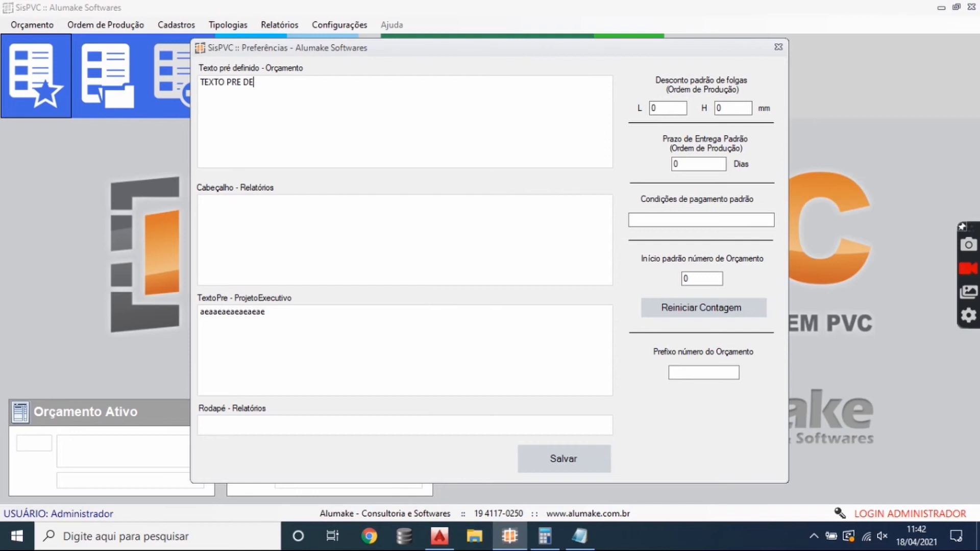
key(BackSpace)
key(BackSpace)
text(IDO)
- Fill the report header with the lines "CABEÇALHO.", "ENDEREÇO", "TELEFONE" and "EMAIL"
click(330, 208)
text(CABELHAO)
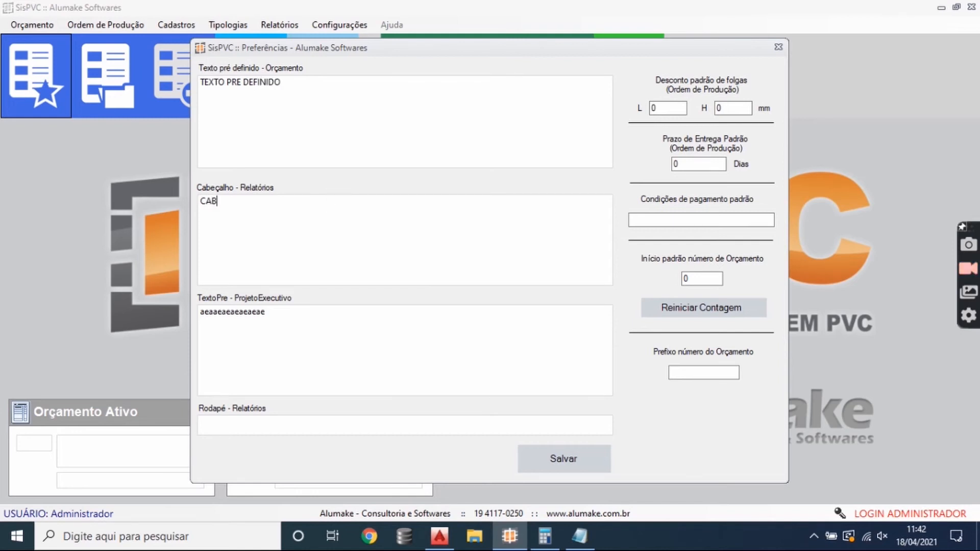
key(BackSpace)
key(BackSpace)
key(BackSpace)
key(BackSpace)
text(ÇALHO.)
key(Return)
text(ENDEREÇO)
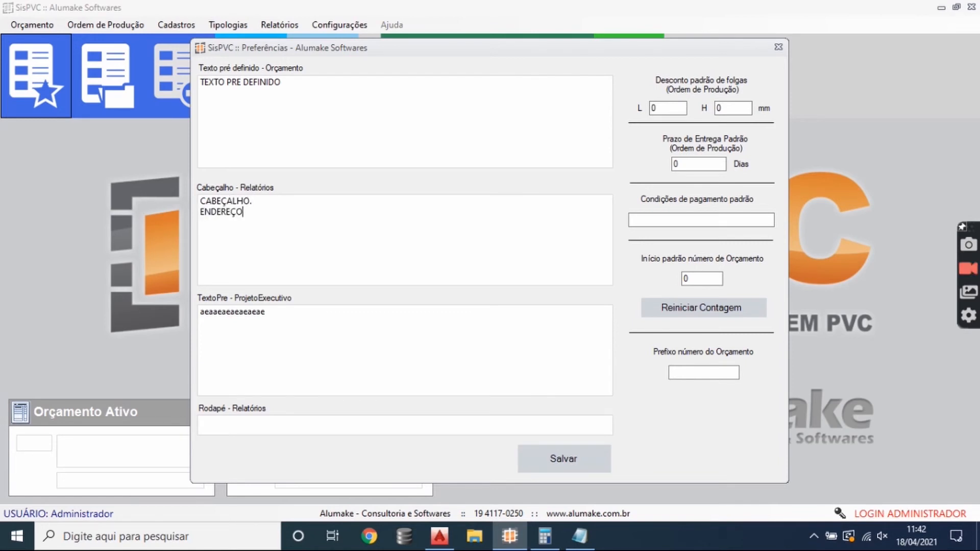
key(Return)
text(TELEFONE)
key(Return)
text(EMAIL)
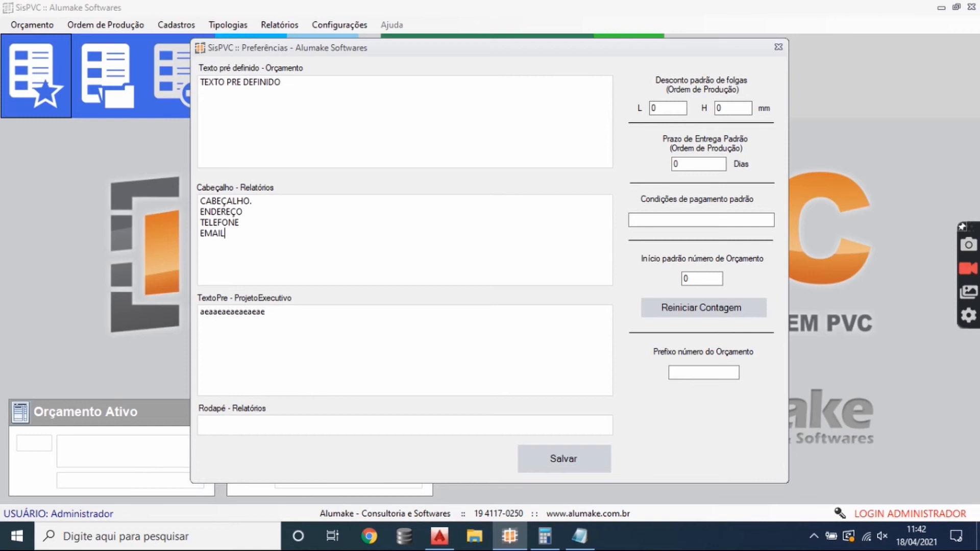
- Replace the predefined executive project text with "PROJETO EXECUTIVO"
double_click(229, 322)
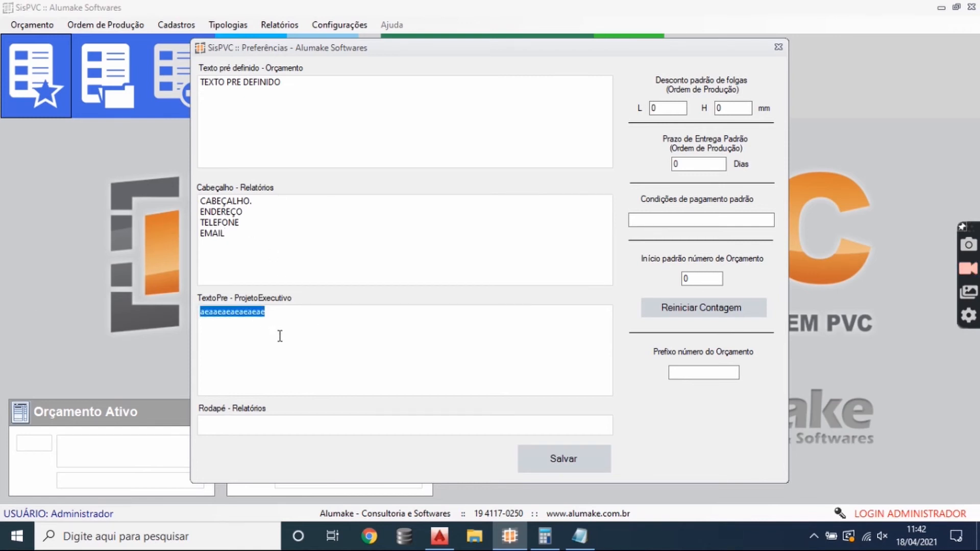
text(PROJETO EXET)
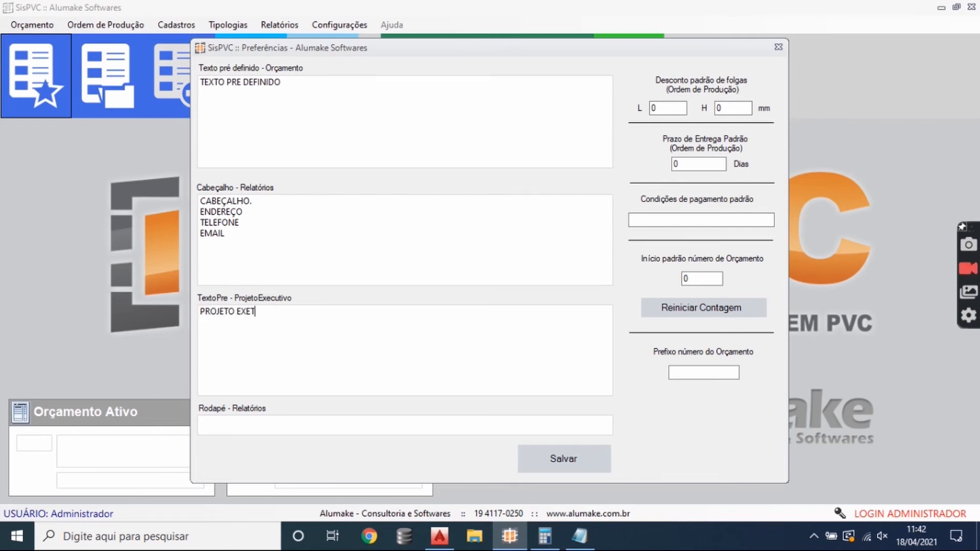
key(BackSpace)
text(CUTIVO)
- Fill the Rodapé - Relatórios footer text with "RADOPÉ" and save the preferences
click(260, 418)
text(RADOPÉ)
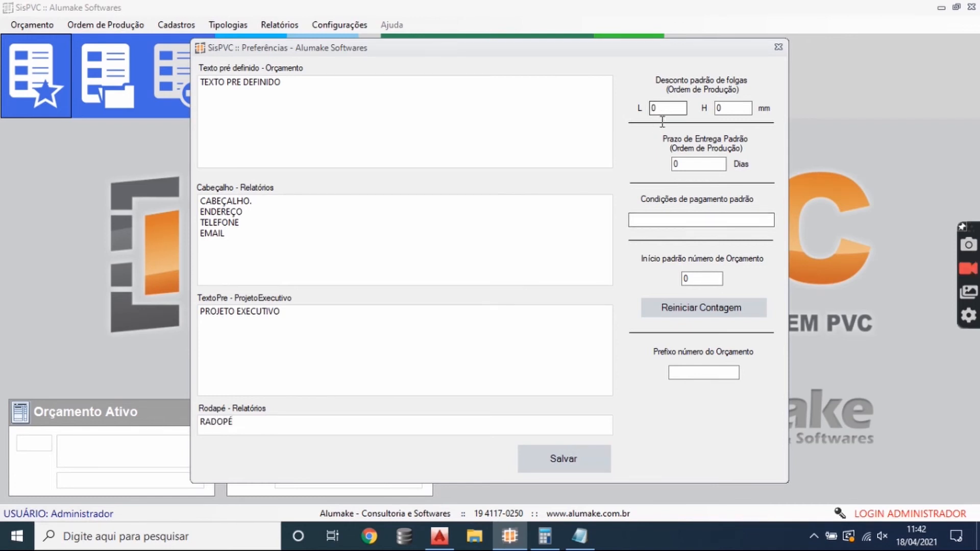
click(573, 463)
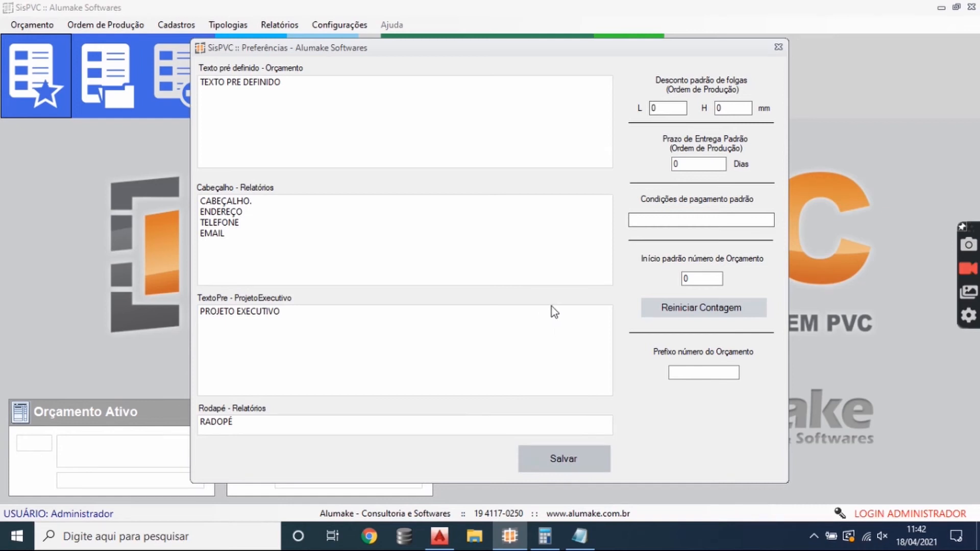
key(Return)
- Set the default clearance discount for production orders to 10 mm for both L and H
drag(674, 108, 620, 108)
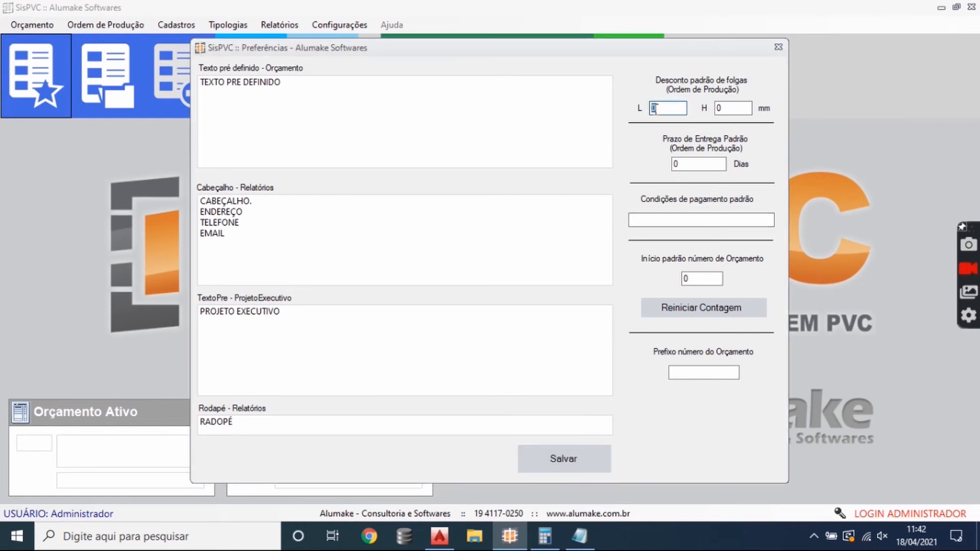
drag(733, 106, 704, 106)
click(675, 113)
double_click(669, 108)
click(667, 108)
double_click(668, 108)
text(10)
double_click(717, 108)
text(10)
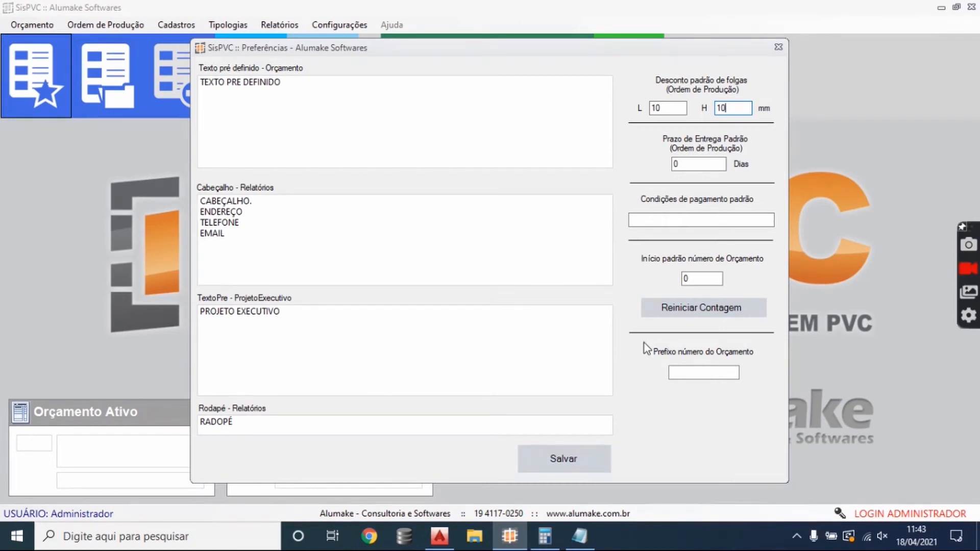
- Set the budget number prefix to "2021-", then save and close the preferences
double_click(674, 162)
click(684, 222)
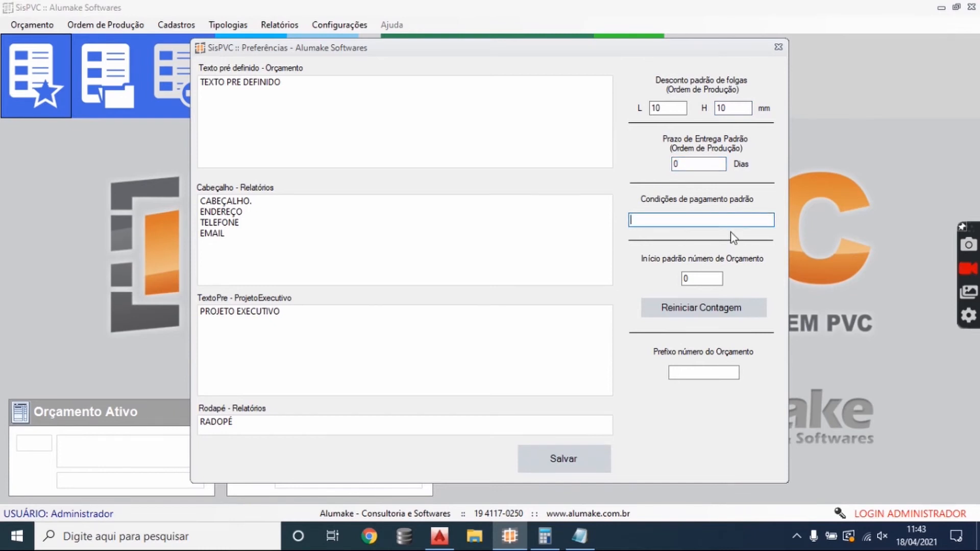
double_click(712, 278)
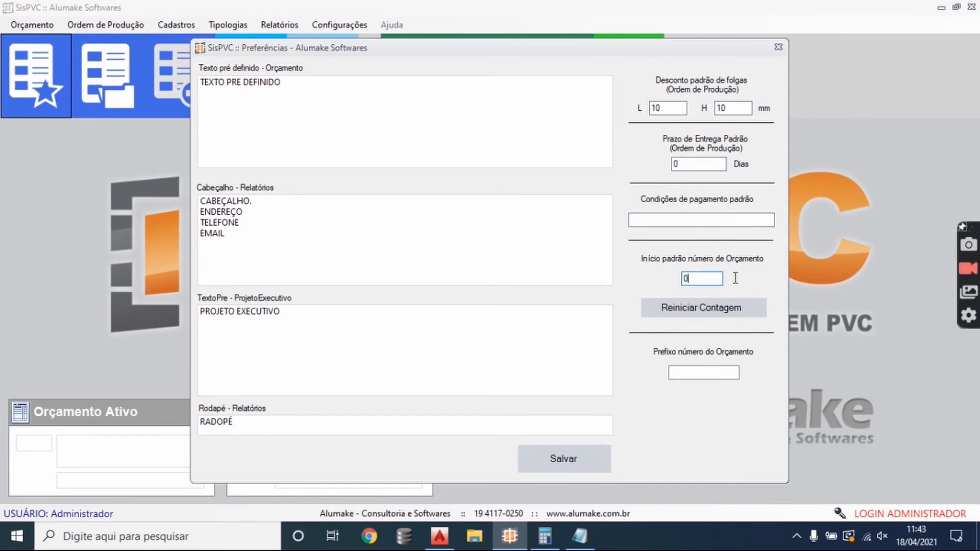
click(696, 372)
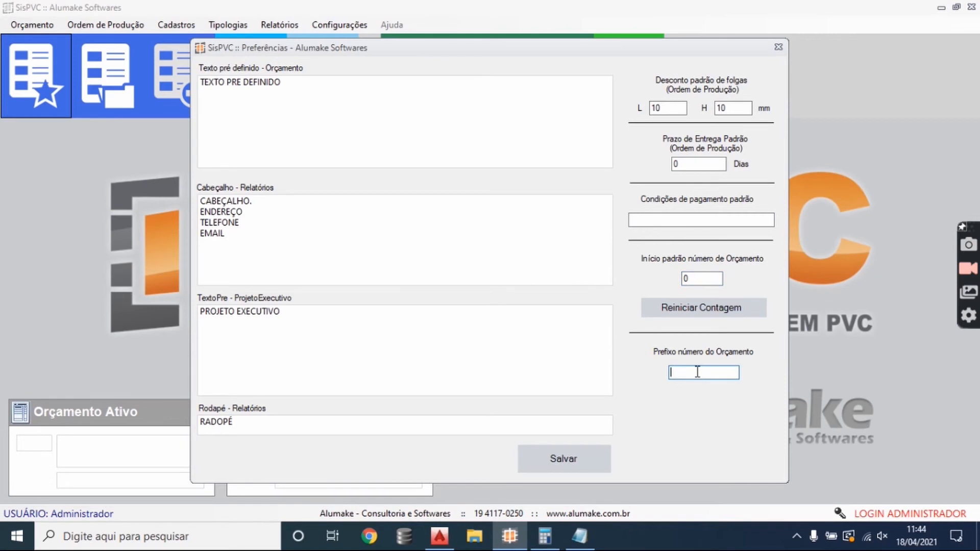
text(2021-)
click(564, 459)
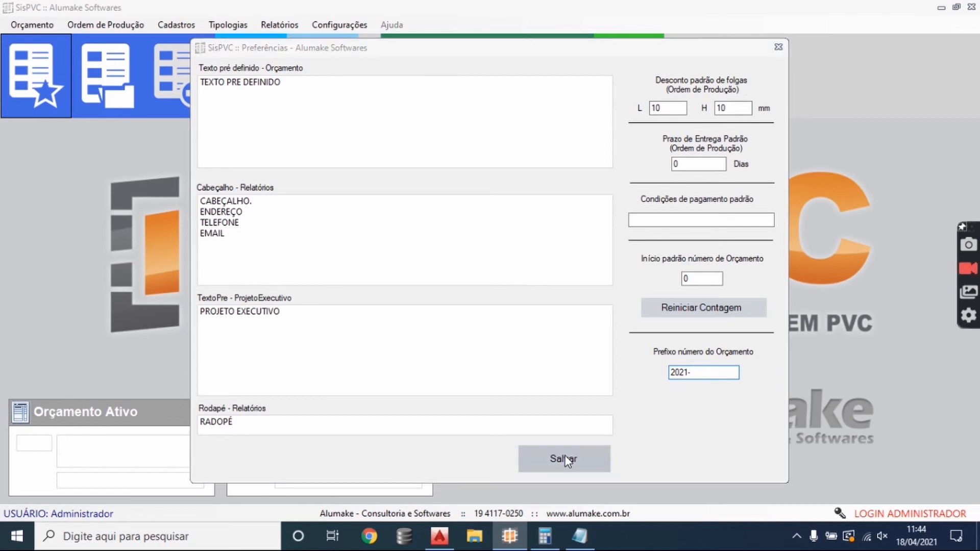
click(542, 292)
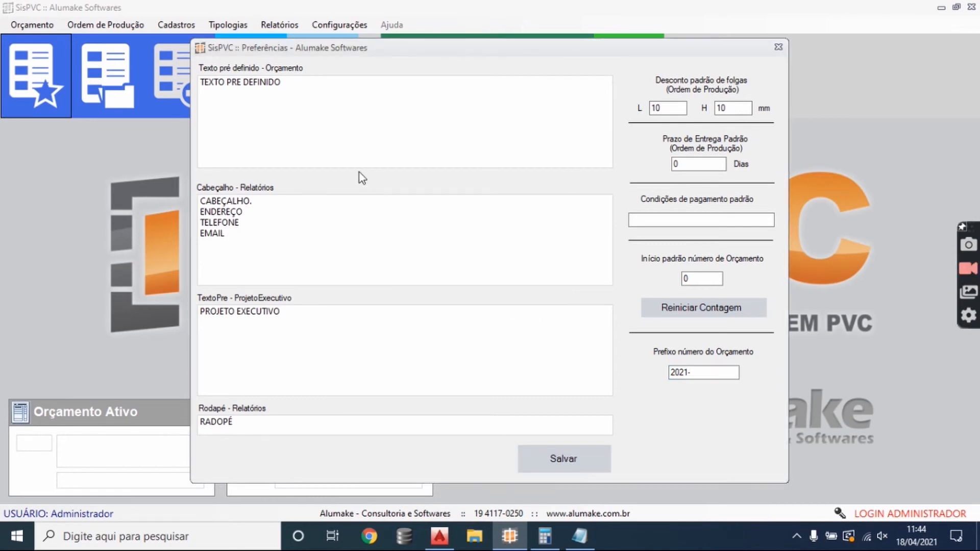
click(777, 45)
- Open the Usuários settings, examine the fields and permissions of the new user form, and close both without adding a user
click(337, 25)
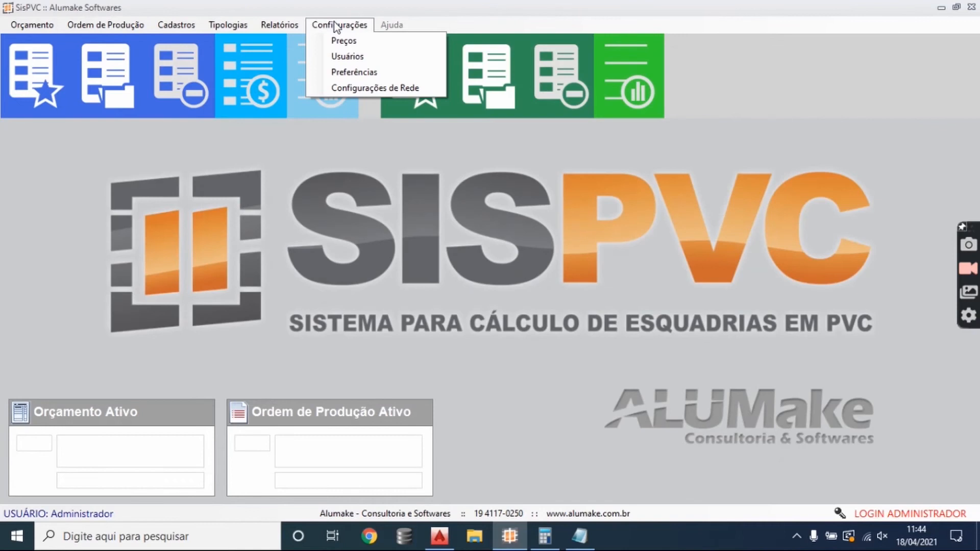
click(364, 56)
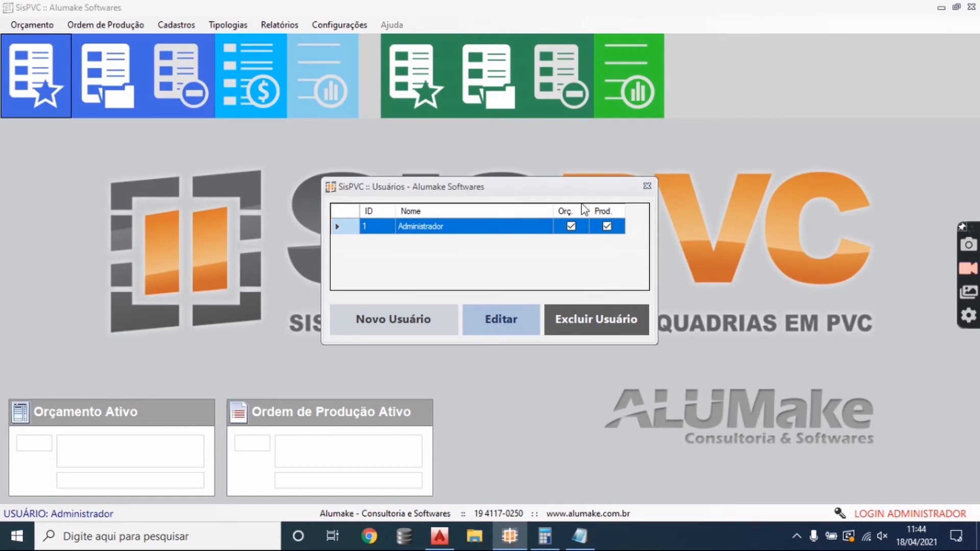
click(416, 320)
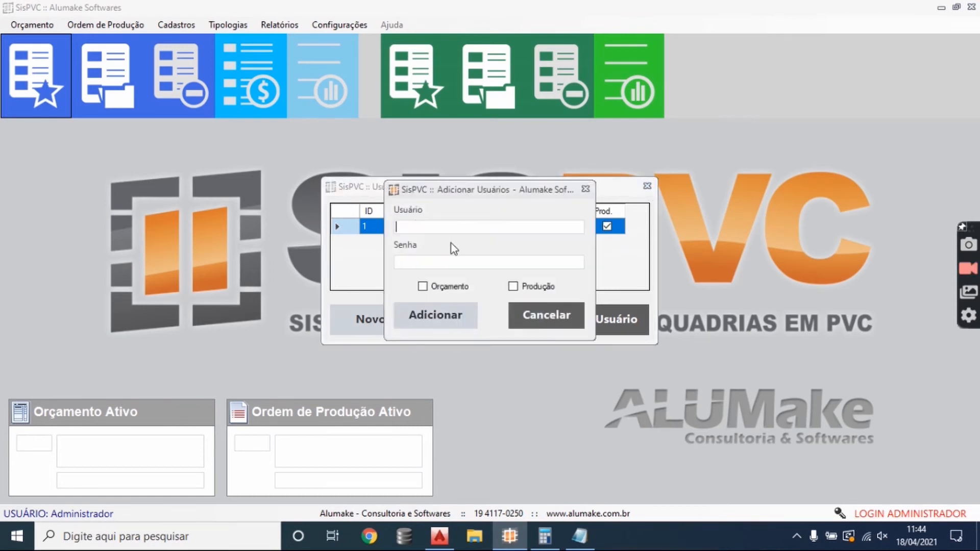
click(406, 264)
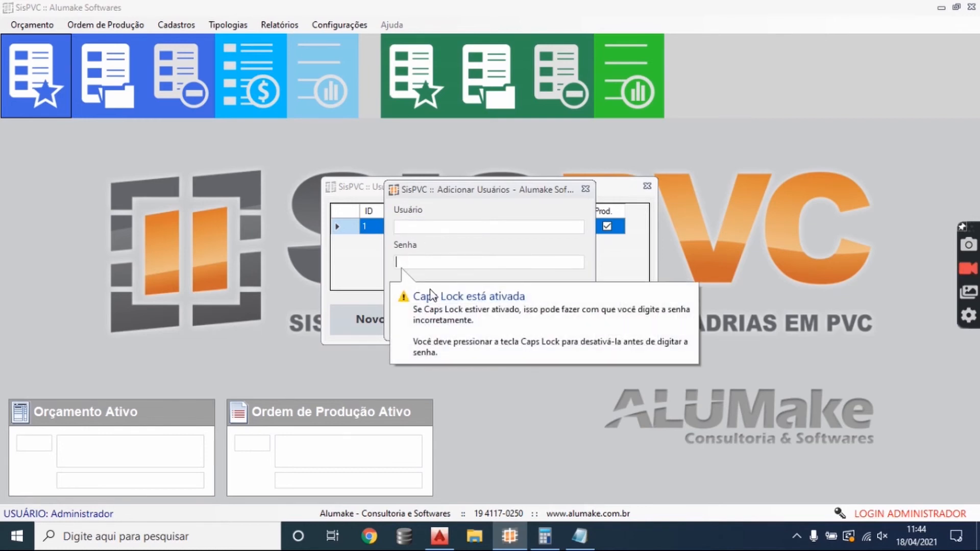
key(Caps_Lock)
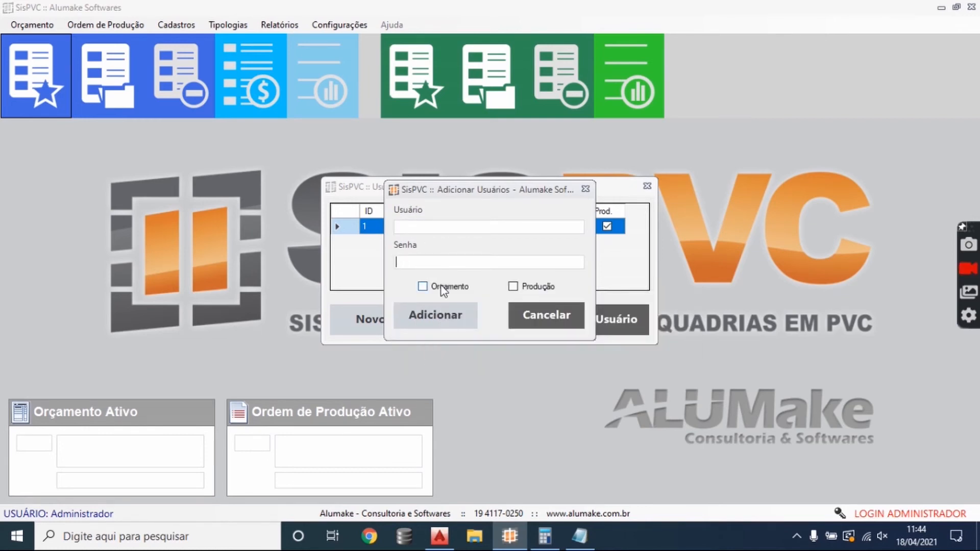
key(Caps_Lock)
key(Caps_Lock)
click(586, 189)
click(647, 186)
- Open Configurações de Rede, examine the network operation mode, return to local mode and close the settings
click(338, 29)
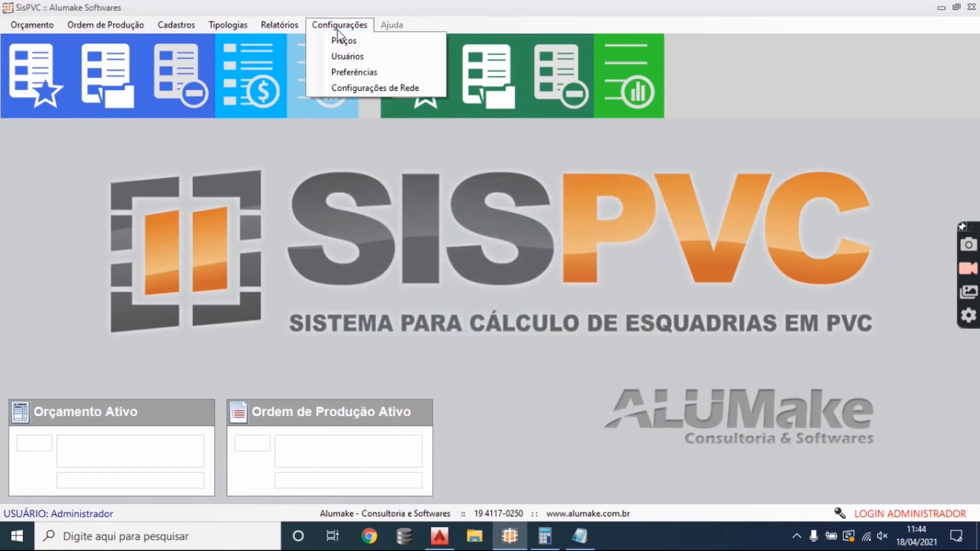
click(364, 87)
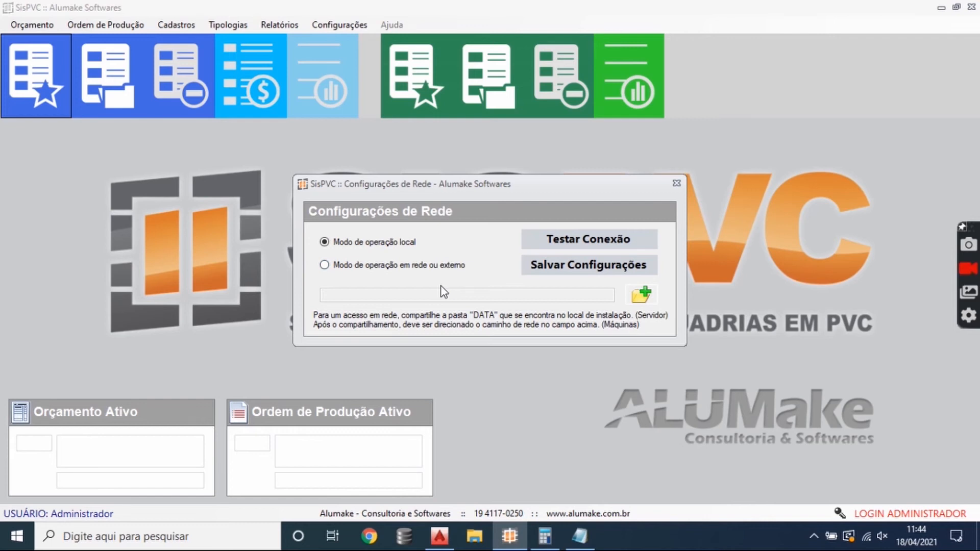
click(410, 269)
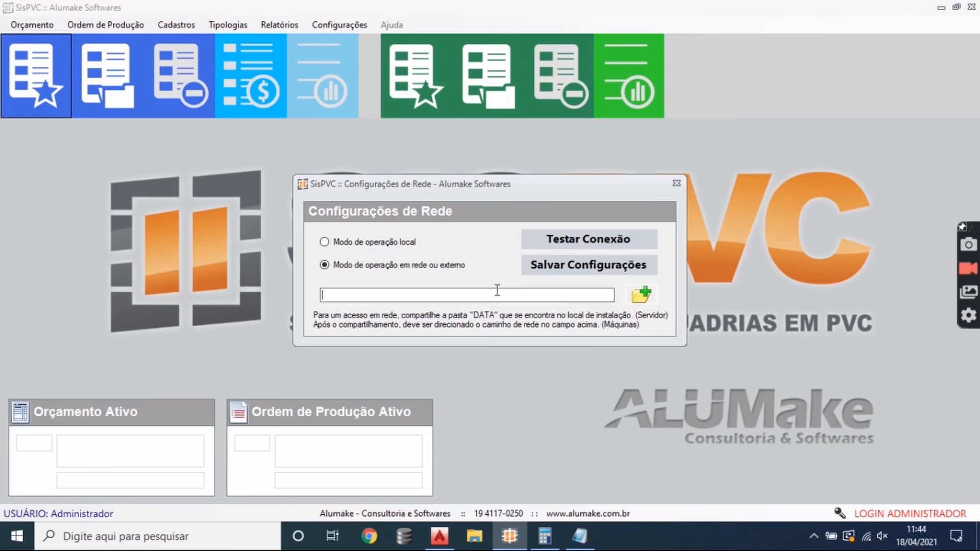
click(415, 242)
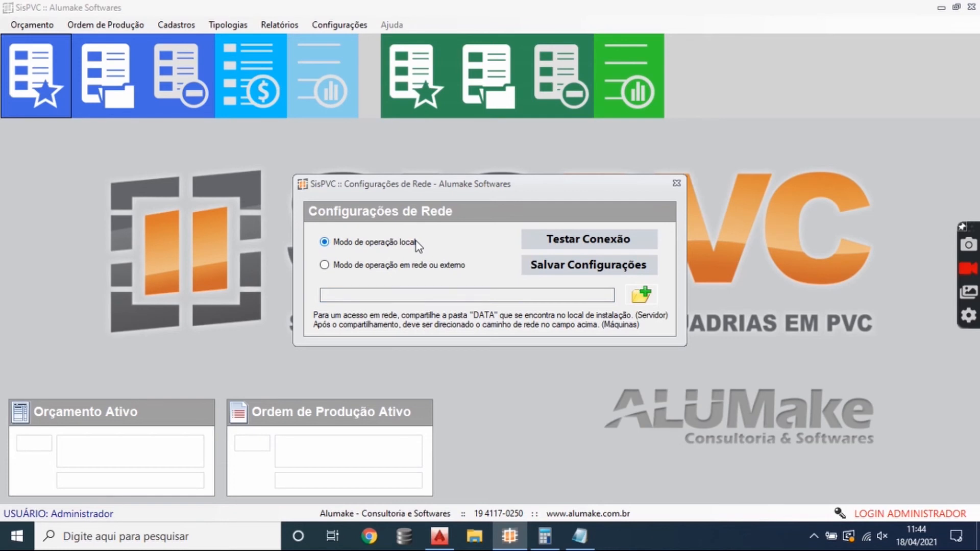
click(676, 182)
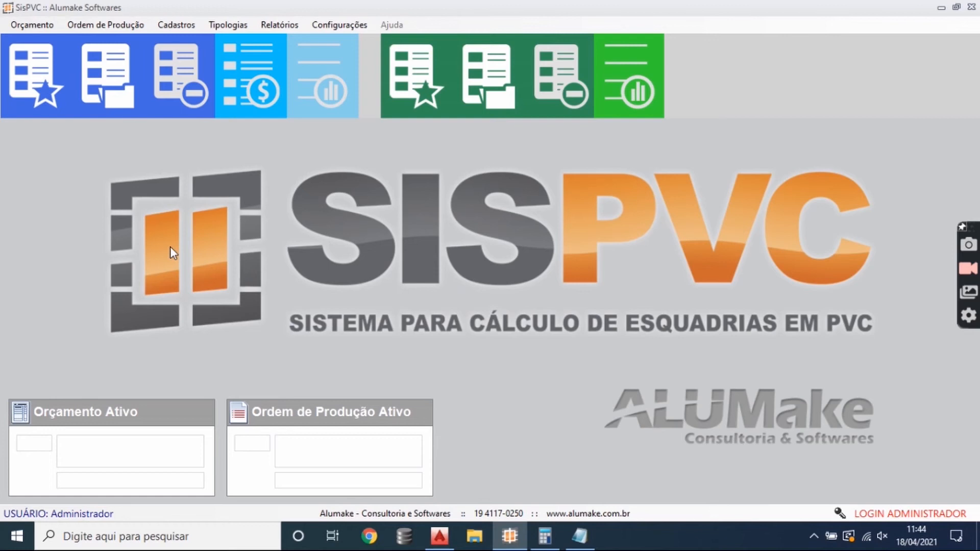
- Register a new client with the full name "ALUMAKE" in the client records
click(176, 25)
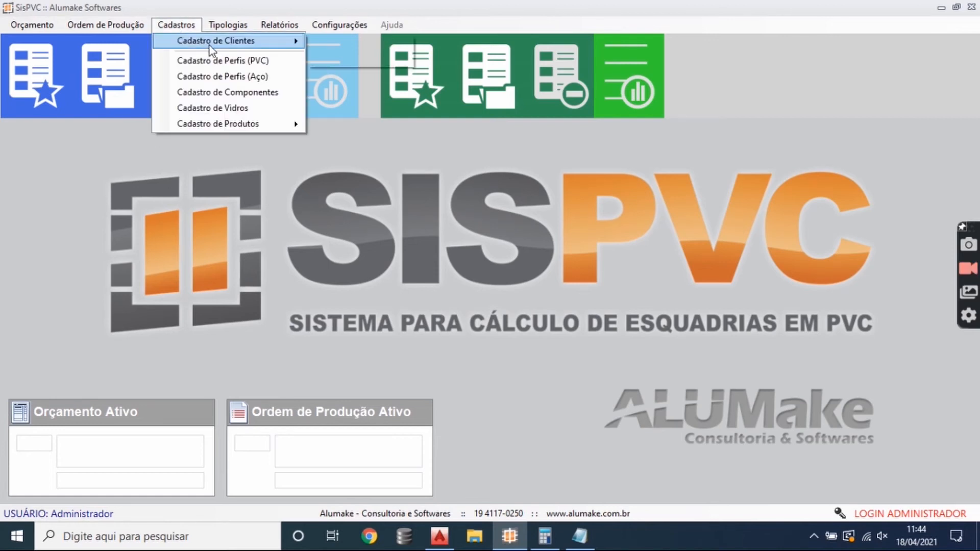
mouse_move(209, 45)
click(349, 43)
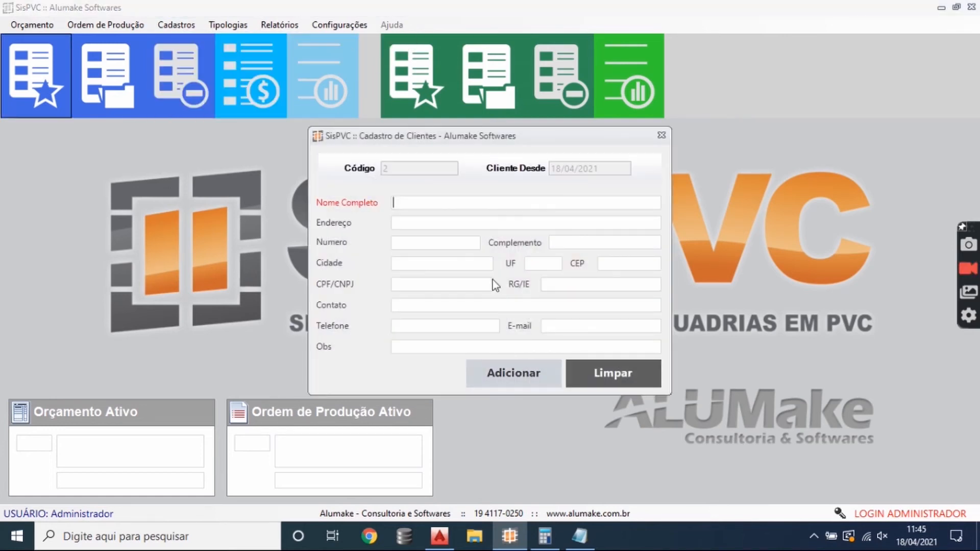
text(AD)
key(BackSpace)
key(BackSpace)
key(BackSpace)
text(CLIENTE AU)
key(BackSpace)
key(BackSpace)
key(BackSpace)
key(BackSpace)
key(BackSpace)
key(BackSpace)
key(BackSpace)
key(BackSpace)
text(ALUMAKE)
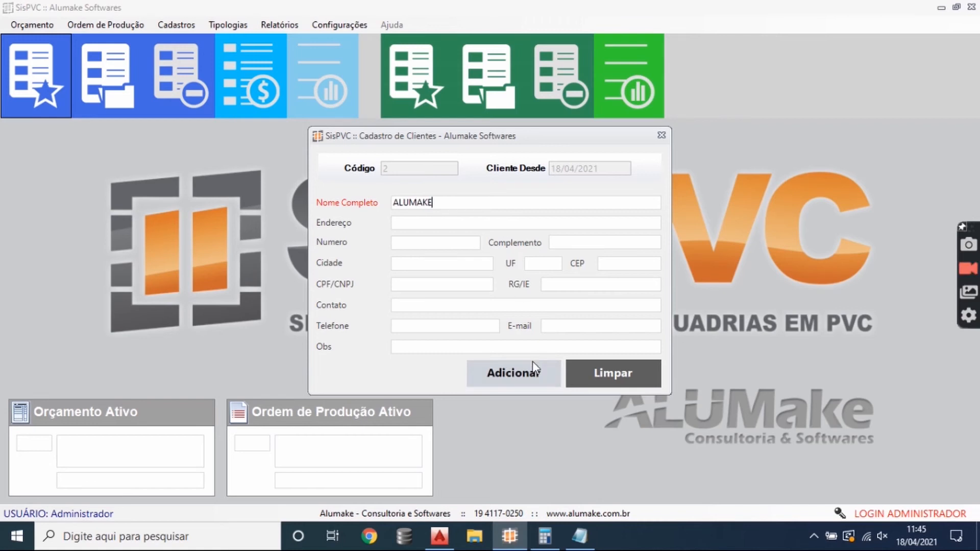
click(425, 221)
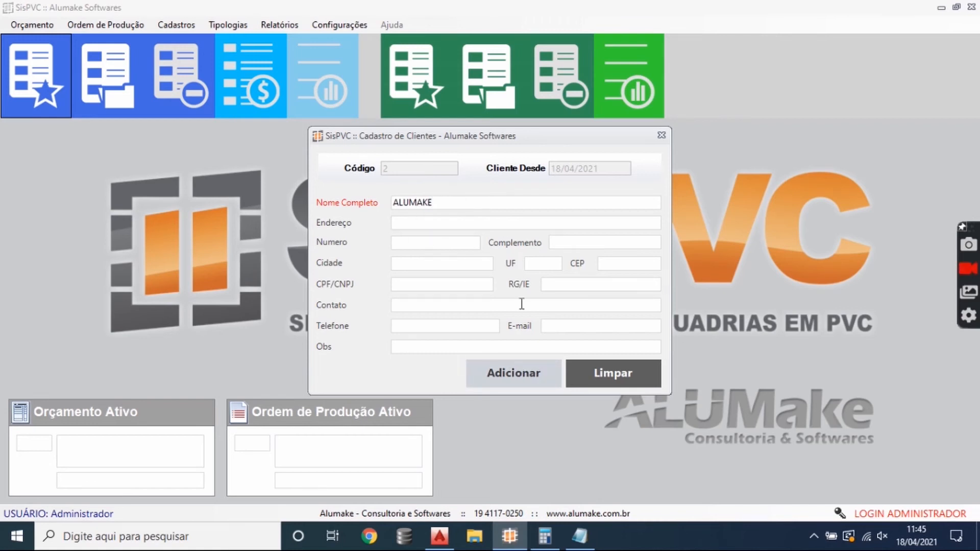
click(514, 374)
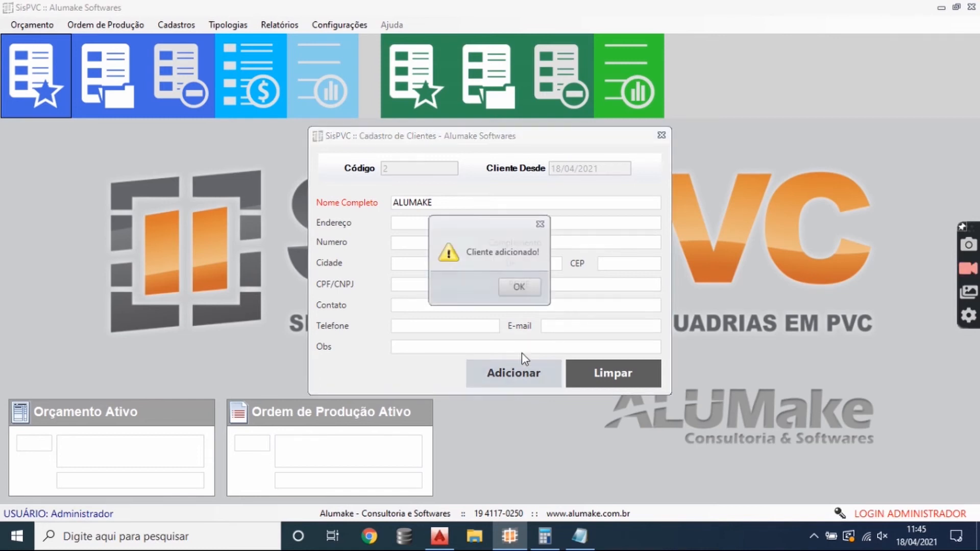
click(575, 286)
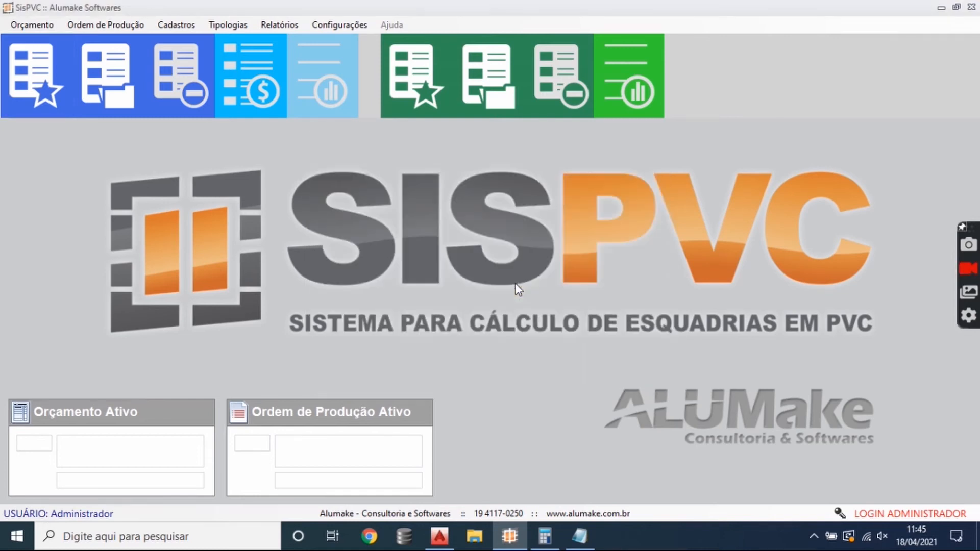
- Create a new budget and save its file as "ORC-ALUMAKE" in Documentos
click(35, 97)
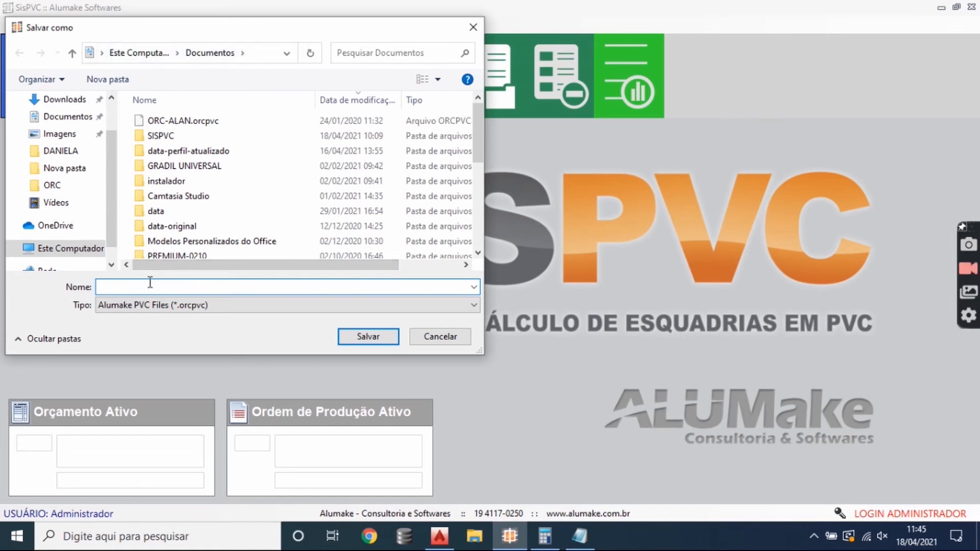
text(ORC)
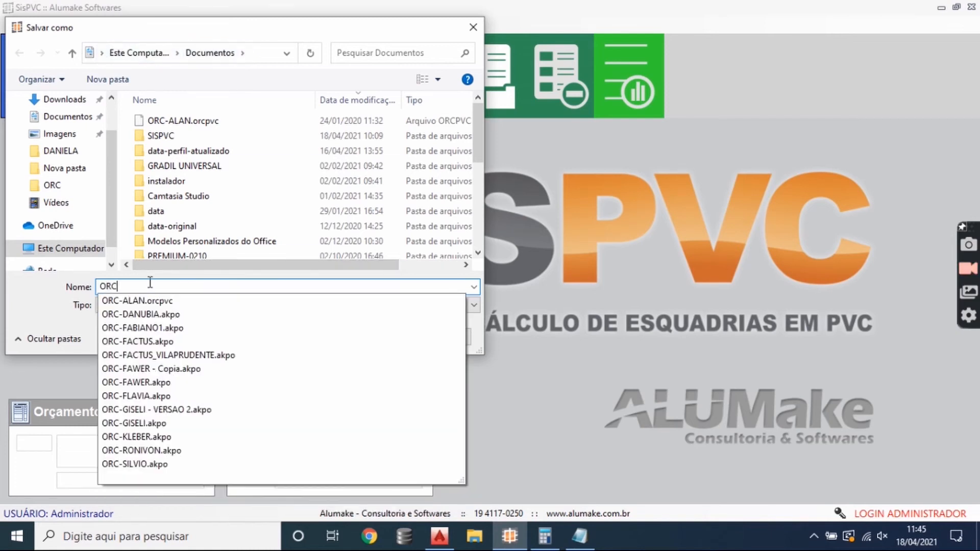
text(-ALUMAKE)
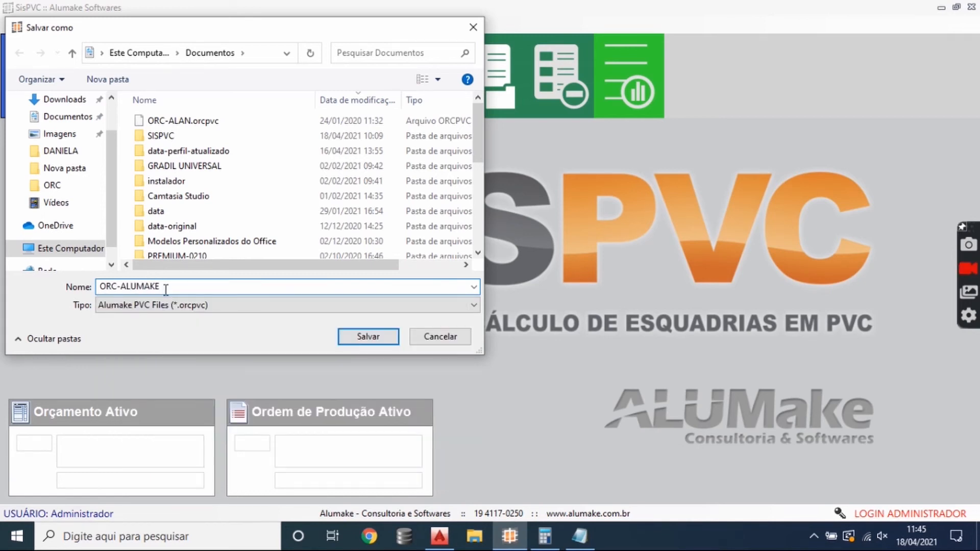
drag(166, 289, 98, 294)
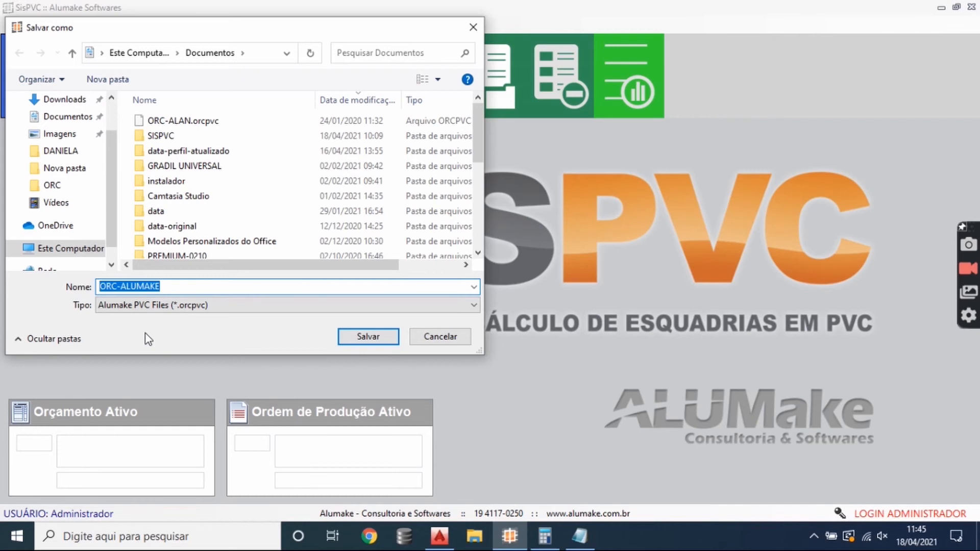
click(167, 290)
drag(179, 285, 64, 294)
click(367, 336)
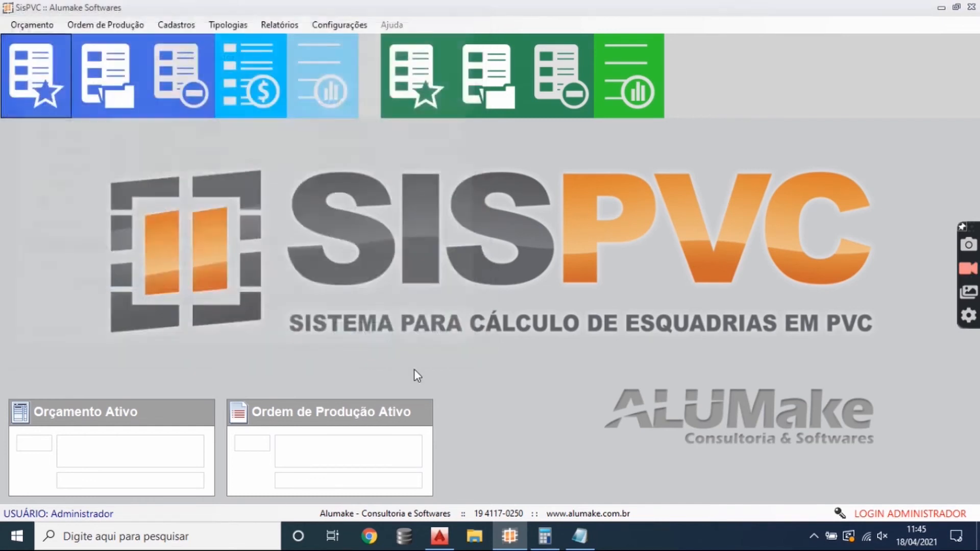
- Select the client ALUMAKE and the color BRANCO for the new budget, then start it
click(271, 131)
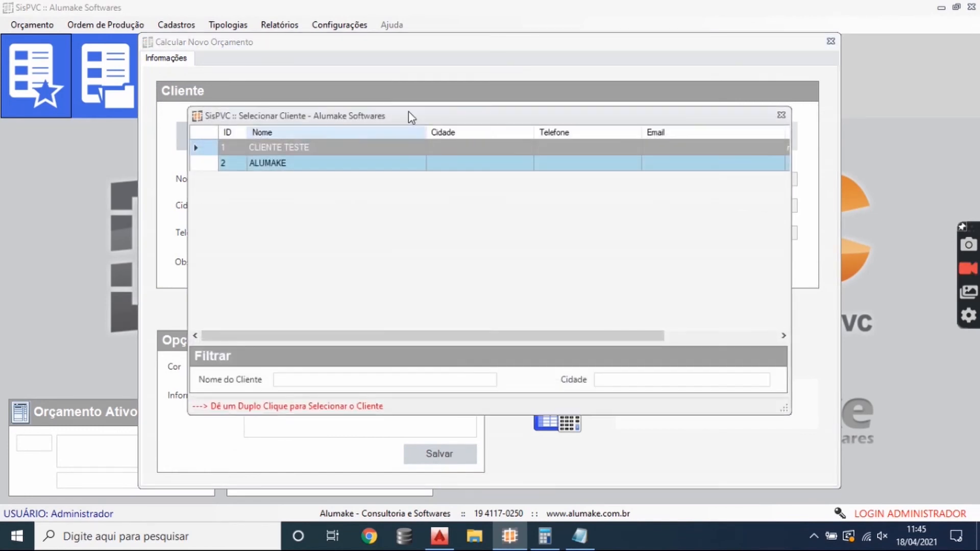
double_click(294, 162)
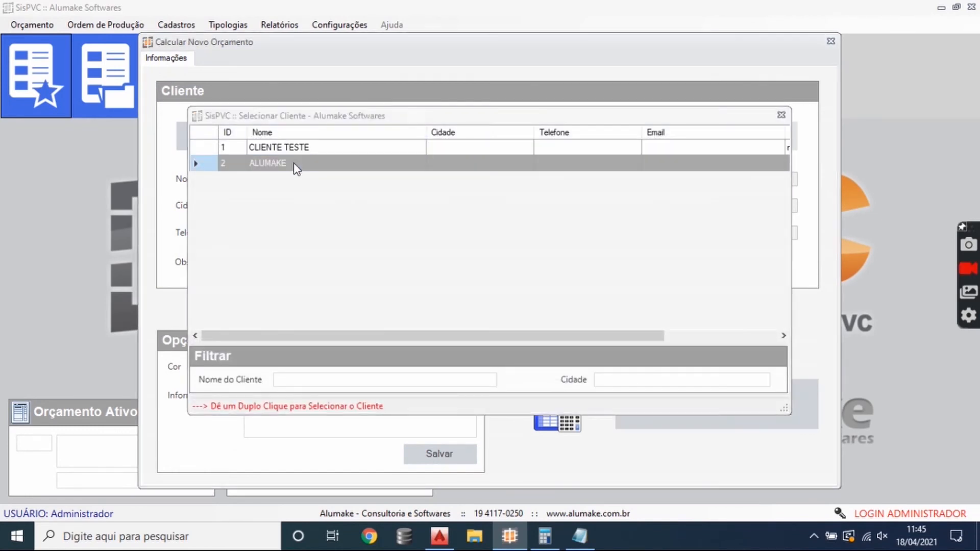
click(378, 367)
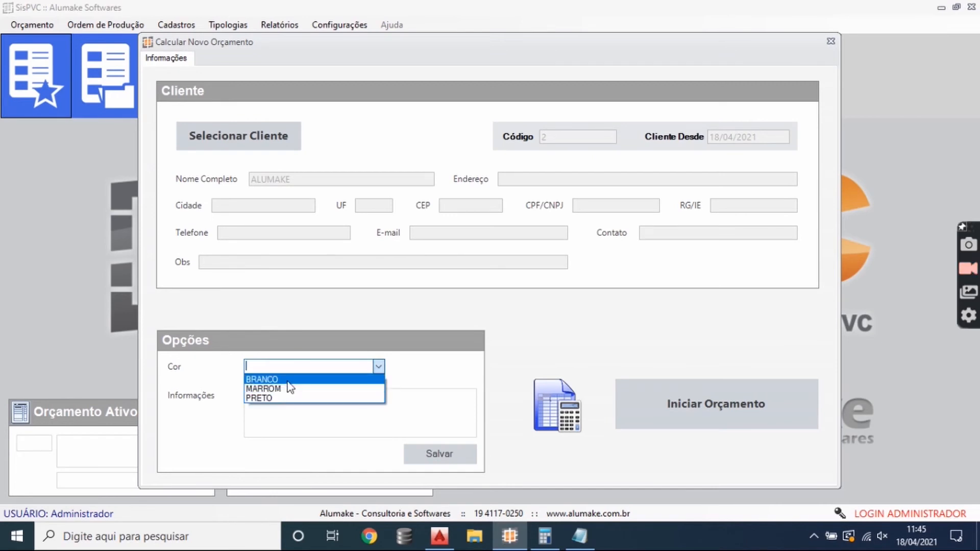
click(288, 380)
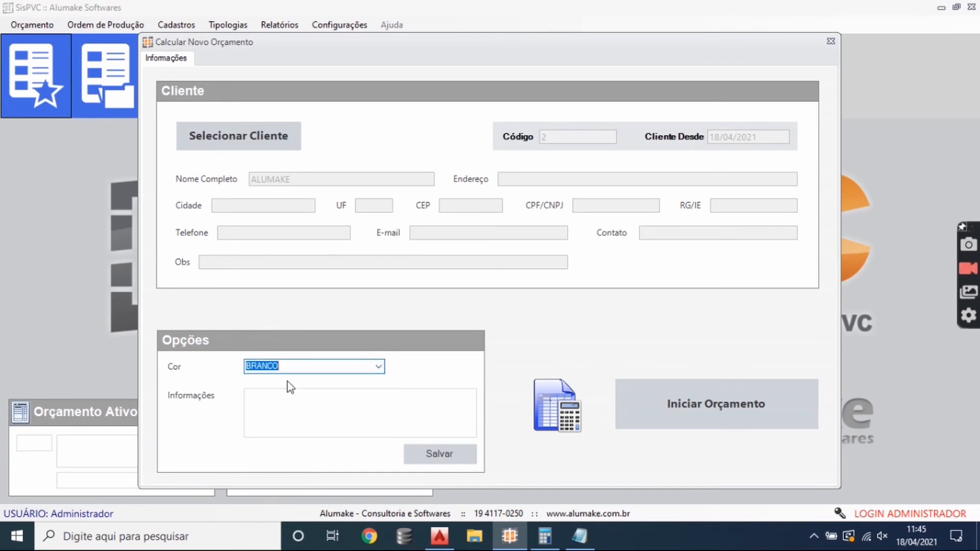
click(681, 407)
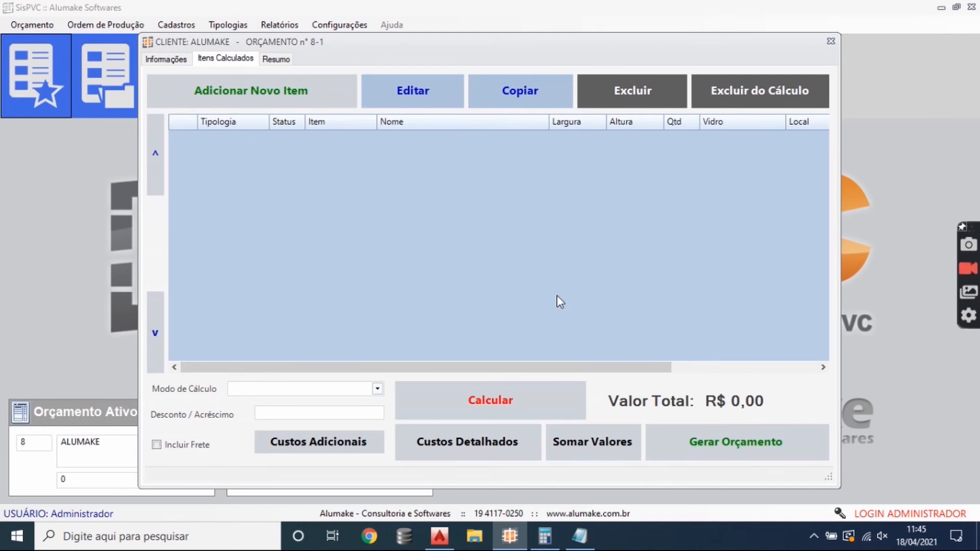
- Start a new budget item using the line 1LINHA LEVE and the model JANELA DE CORRER 2 FOLHAS
click(306, 94)
click(582, 116)
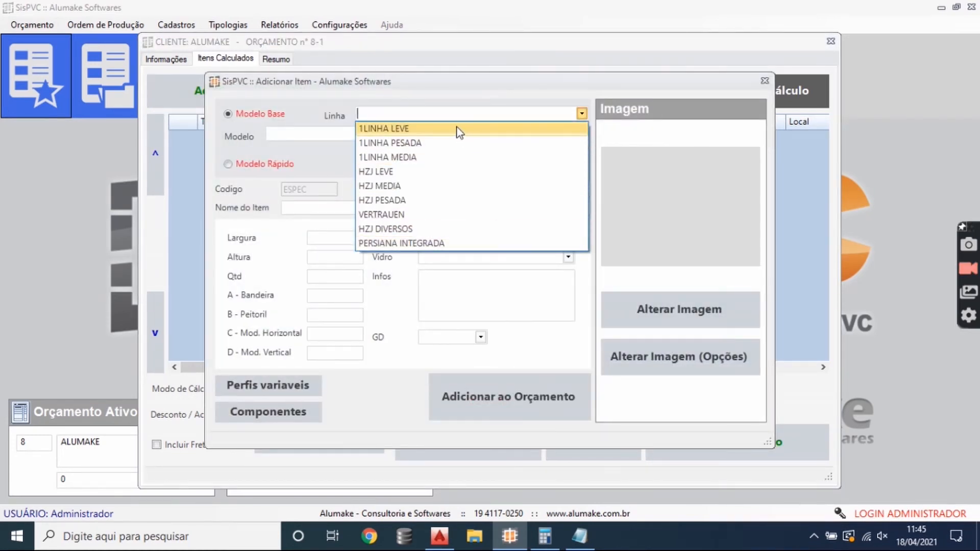
click(459, 131)
click(581, 133)
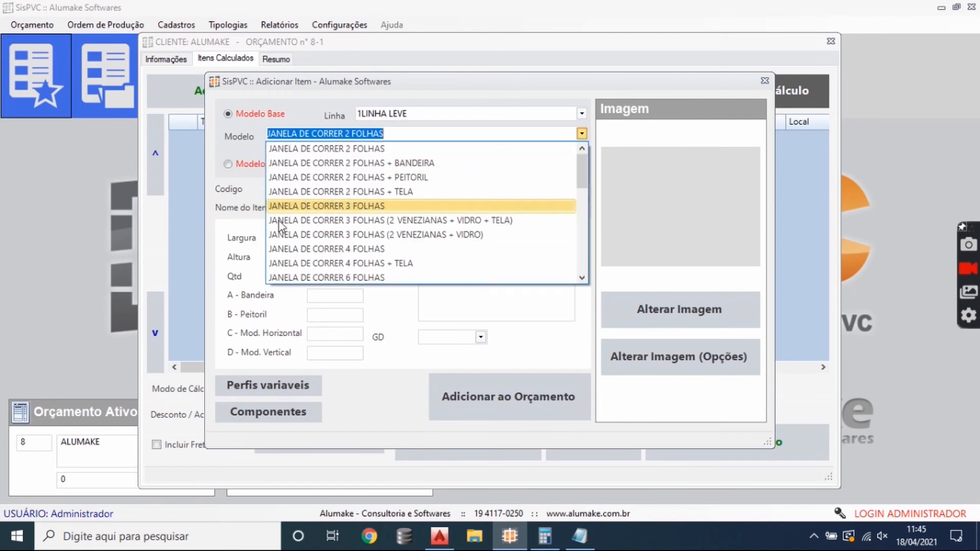
click(343, 149)
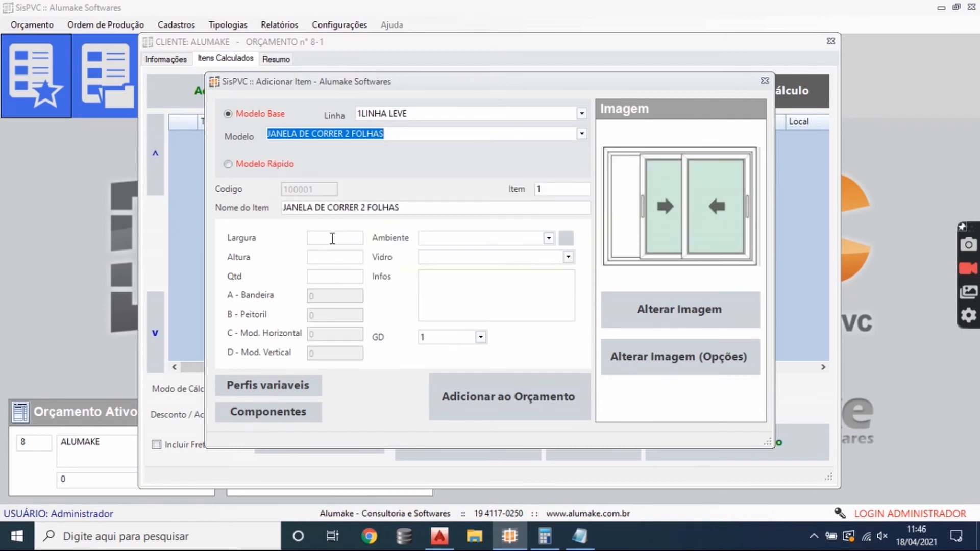
- Set the window's width to 1200, height to 1150, quantity to 1 and its ambiente to Quartinho
click(332, 238)
text(12)
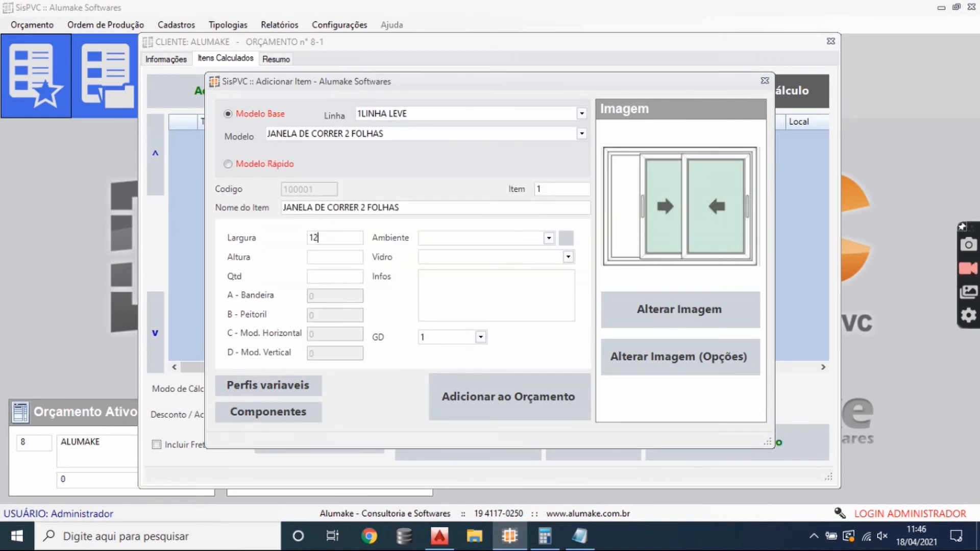
text(001150)
click(548, 238)
drag(551, 310, 555, 363)
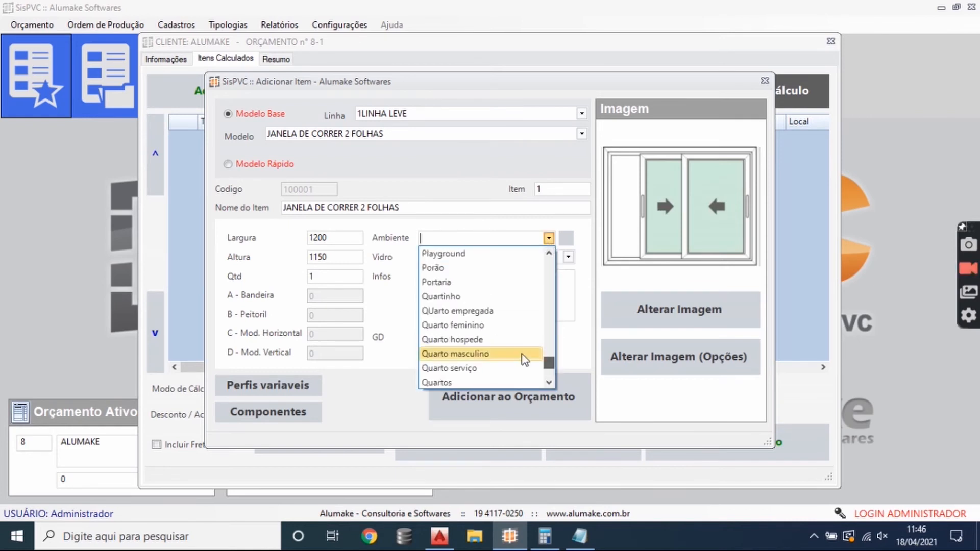
click(467, 297)
- Choose the glass 1 COMUM INCOLOR - 6mm and enter "COM FECHO CONCHA" as the item's information
click(568, 257)
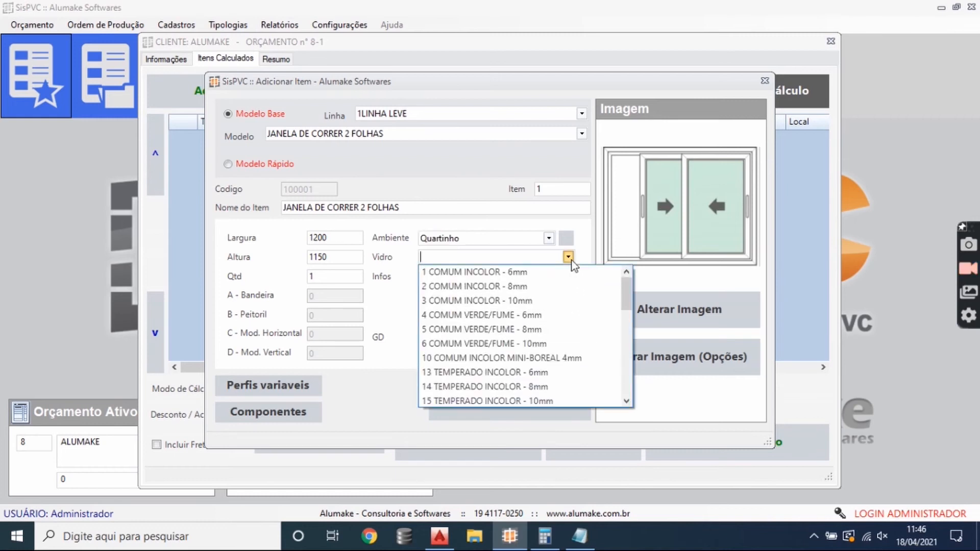
click(493, 273)
click(493, 293)
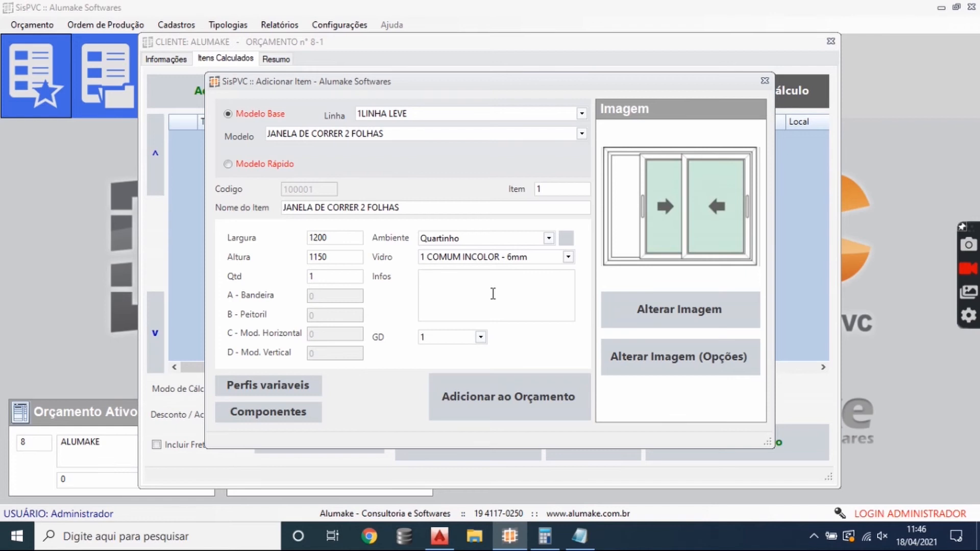
text(COM FECHO CONCHA)
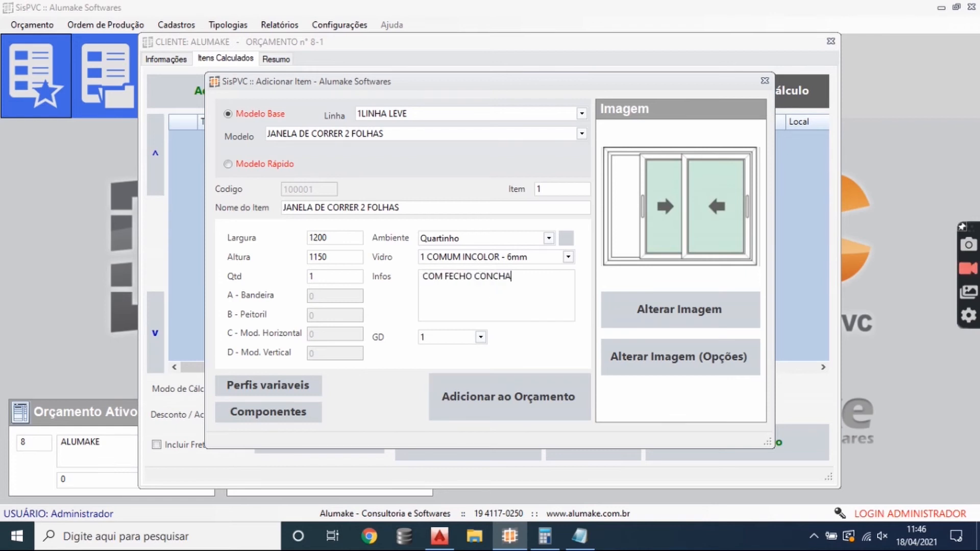
- Examine the item's variable profiles, MEIA CANA and ARREMATE, and close them without saving
click(301, 391)
click(388, 173)
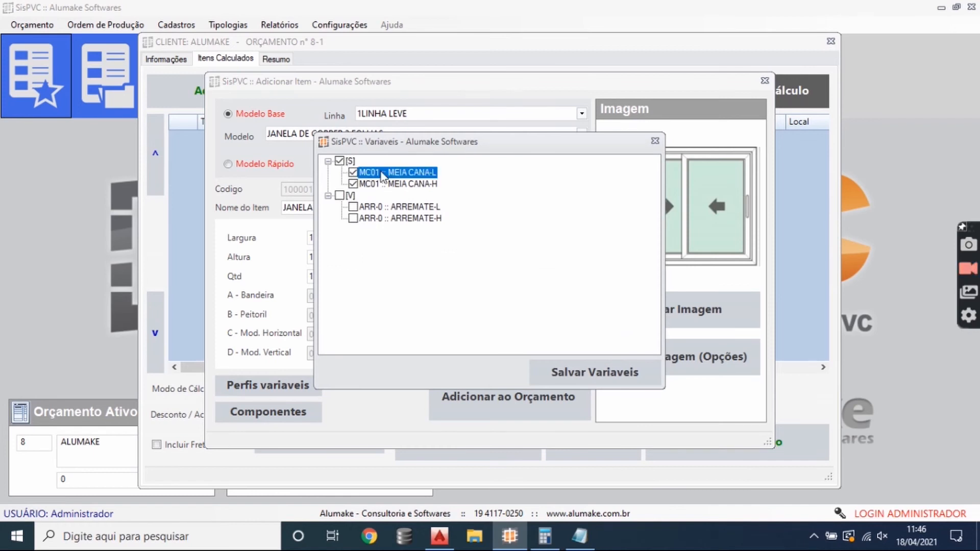
click(386, 183)
click(353, 207)
click(359, 220)
click(355, 219)
click(355, 208)
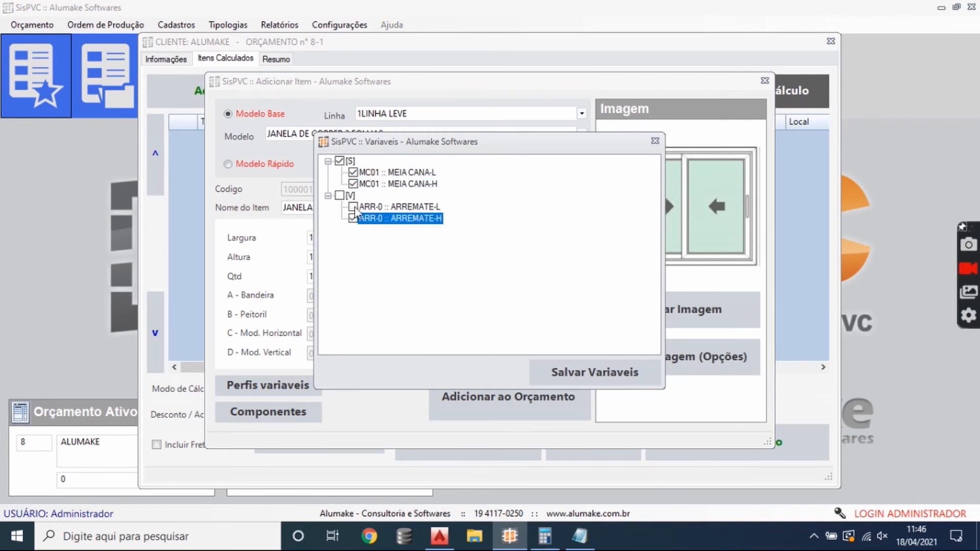
click(351, 162)
click(351, 196)
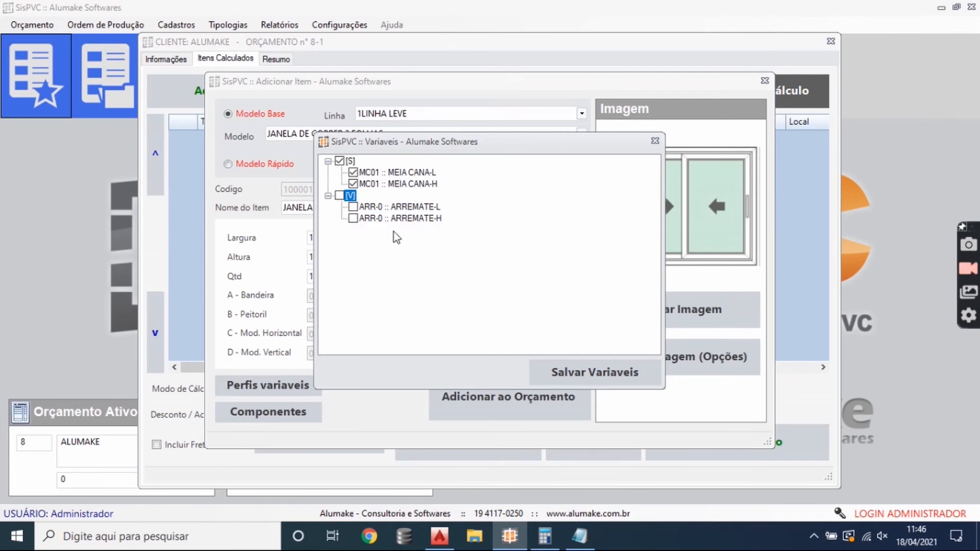
click(655, 143)
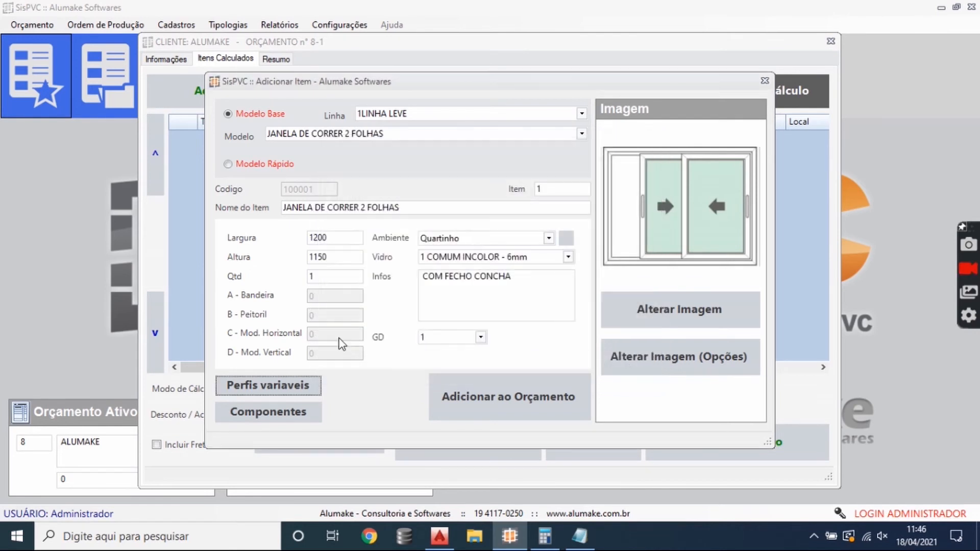
- Save FECHO CONCHA 7411 and ROLDANA DUPLA C/REG as the item's components and add the item to the budget
click(306, 413)
click(368, 172)
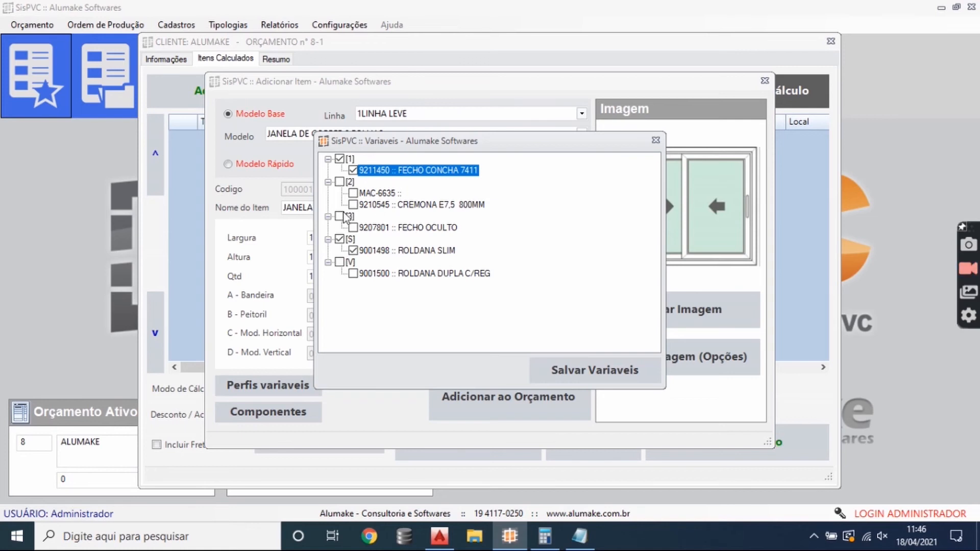
click(339, 182)
click(339, 216)
click(339, 239)
click(339, 263)
click(382, 273)
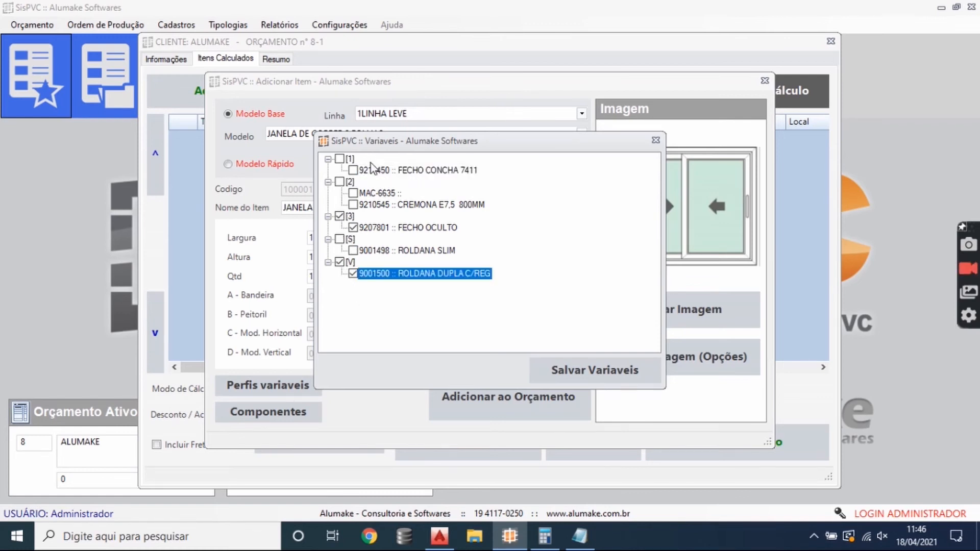
click(339, 159)
click(575, 368)
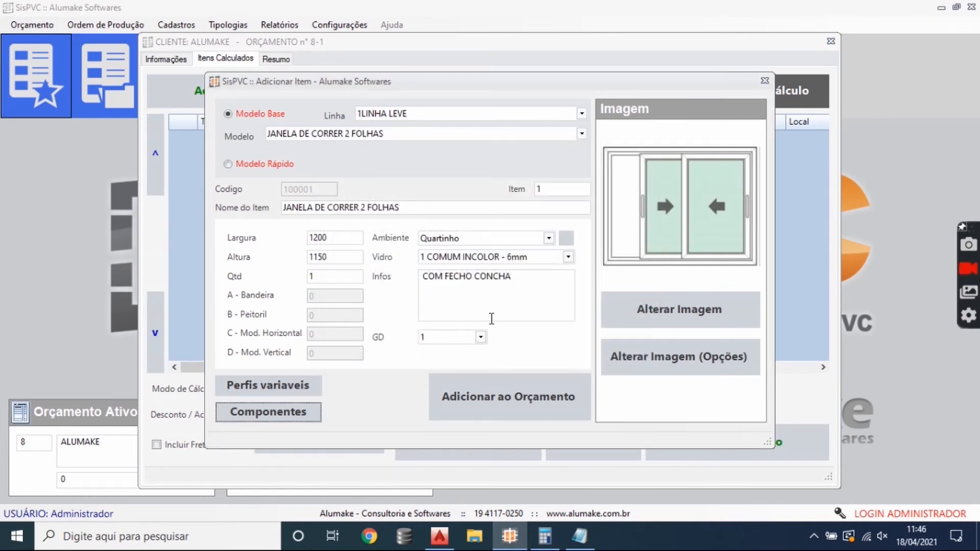
click(517, 395)
click(532, 285)
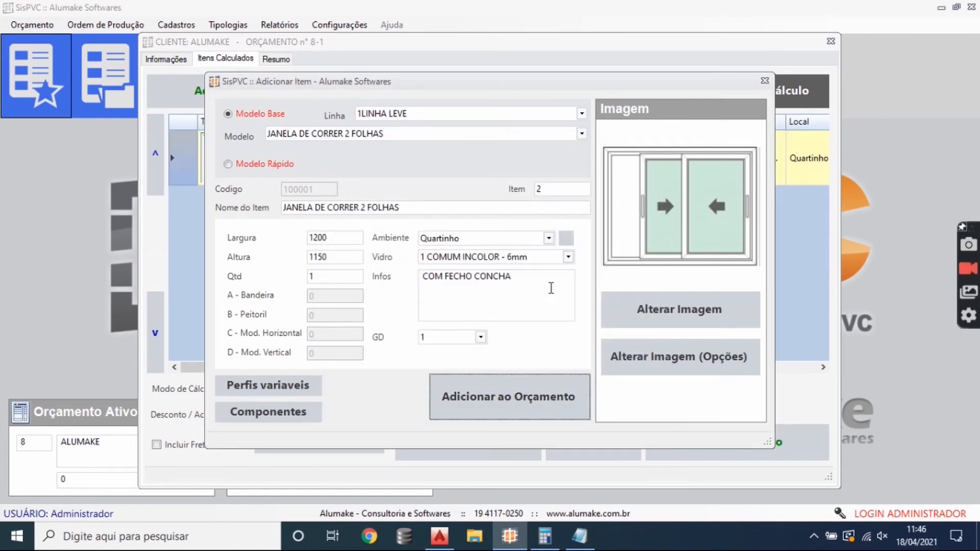
- Set up a second item with the model JANELA DE CORRER 4 FOLHAS, width 4000, height 1300 and quantity 2
click(582, 134)
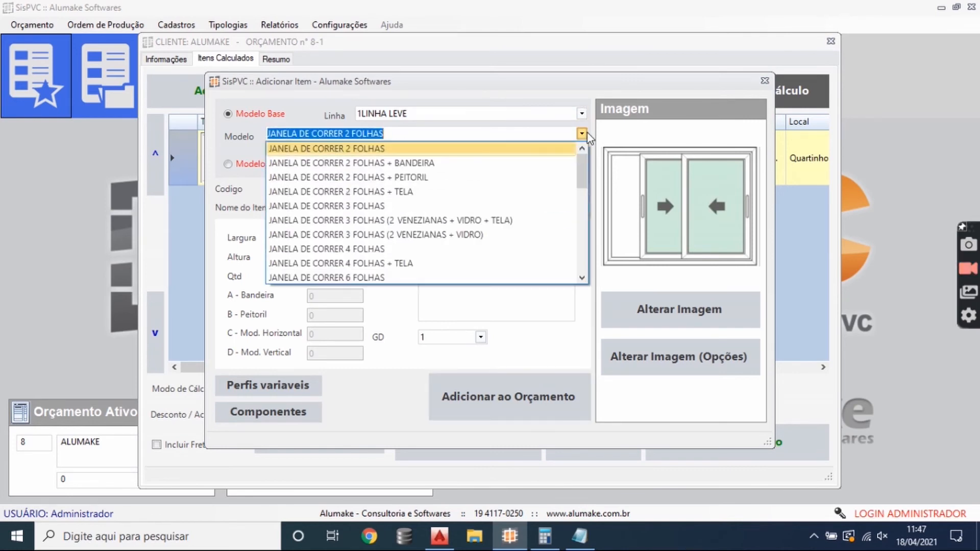
click(393, 248)
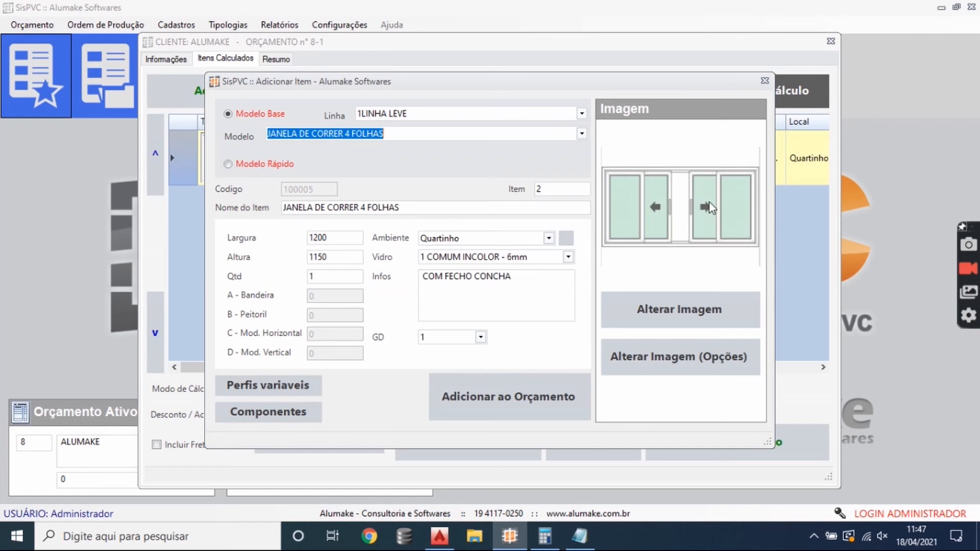
click(338, 237)
text(4000)
key(Tab)
text(1300)
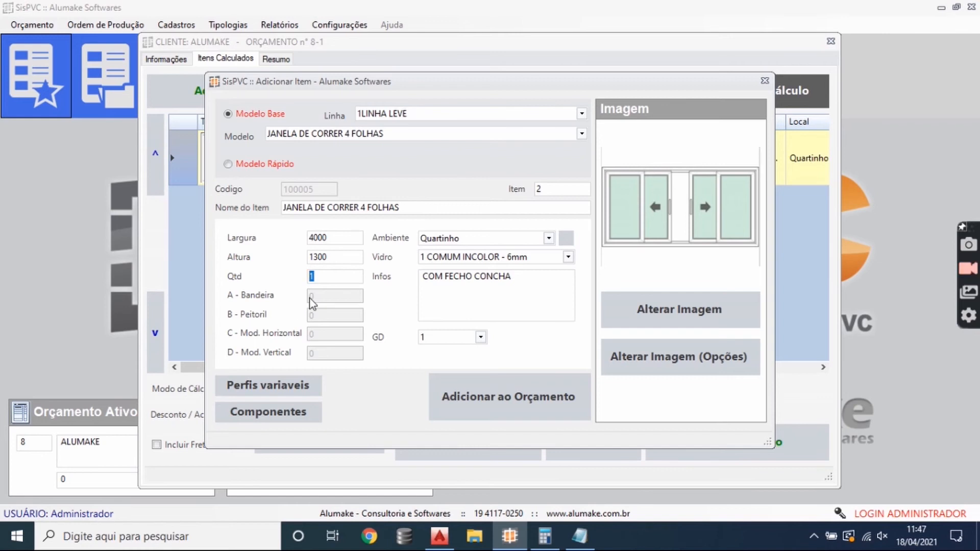
text(2)
- Give the second item the glass 2 COMUM INCOLOR - 8mm and the ambiente Reunião, and add it to the budget
click(568, 257)
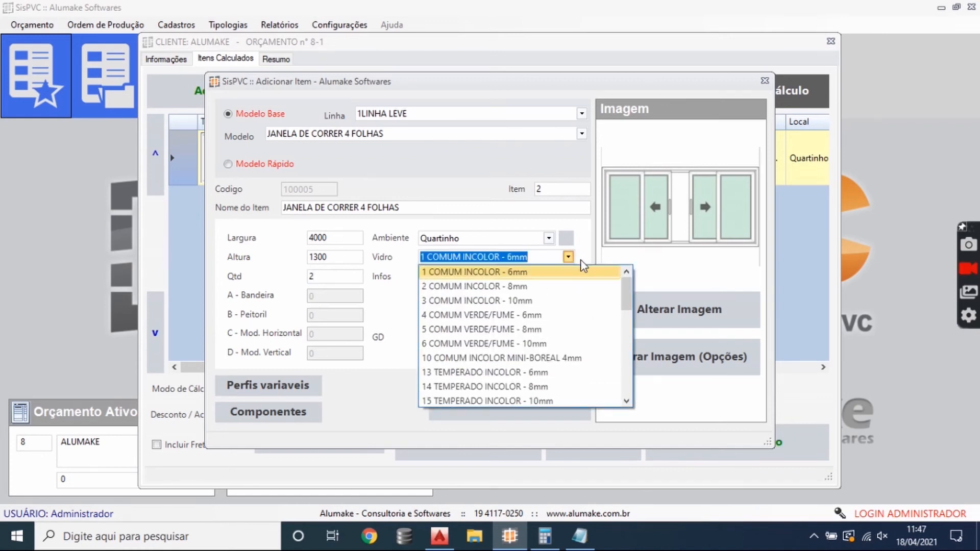
click(540, 289)
click(549, 237)
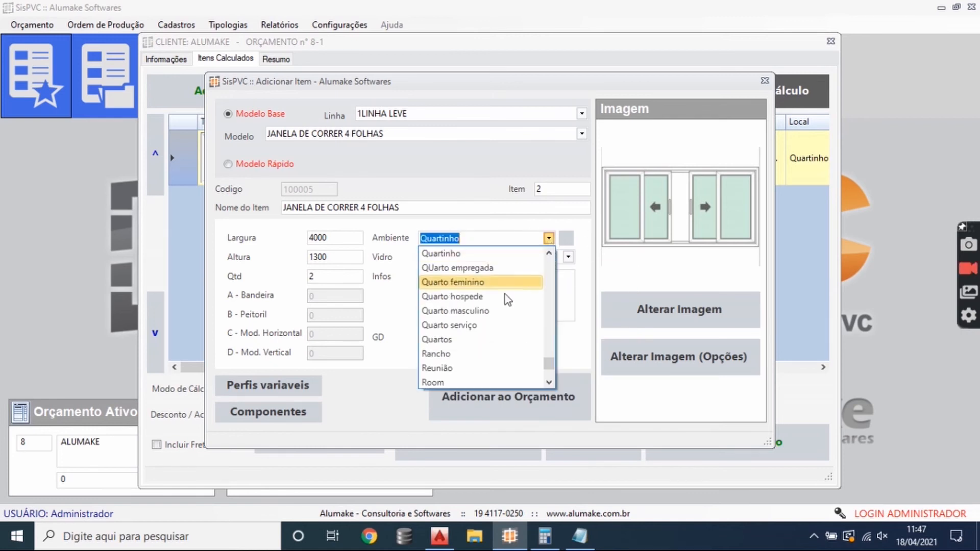
click(457, 368)
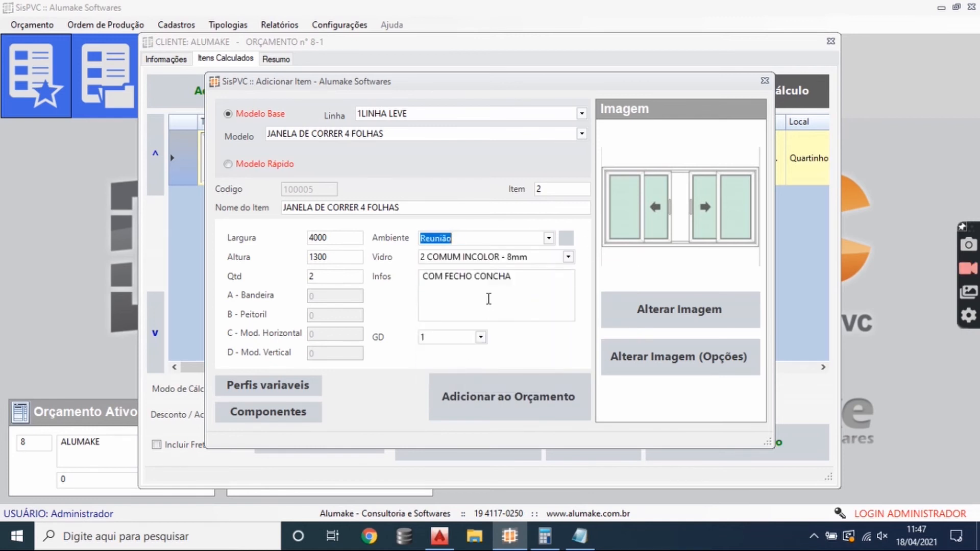
click(508, 396)
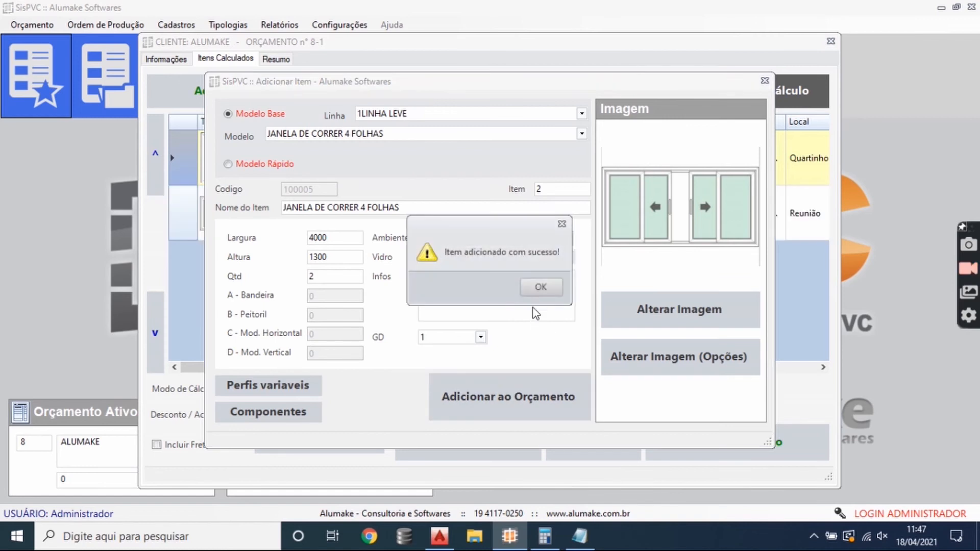
click(540, 286)
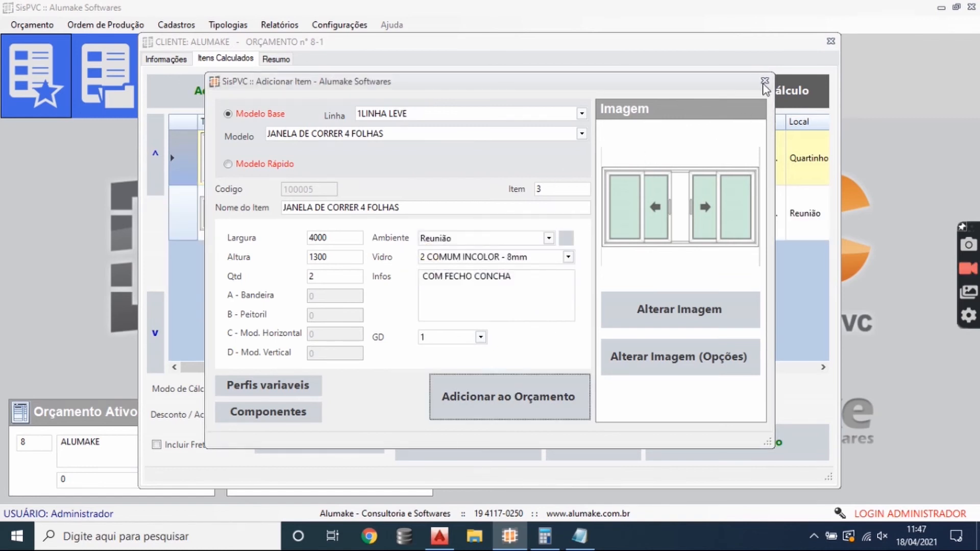
click(764, 81)
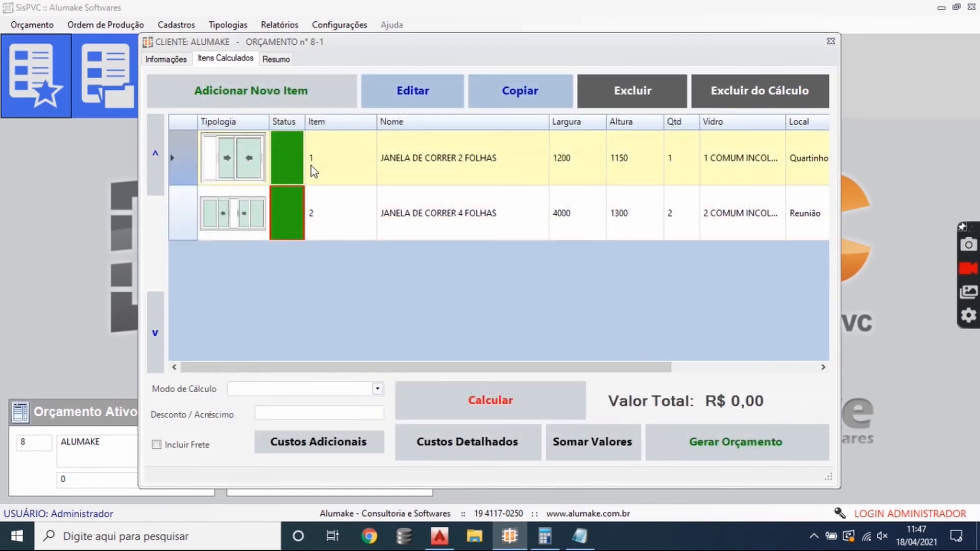
- Calculate the budget with the calculation mode 1 - Custo Liquido
click(377, 389)
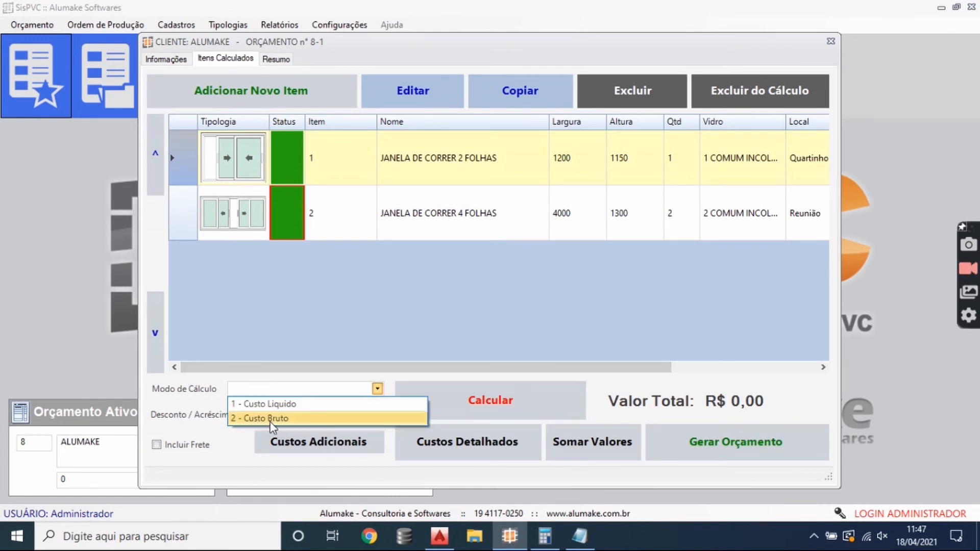
click(249, 404)
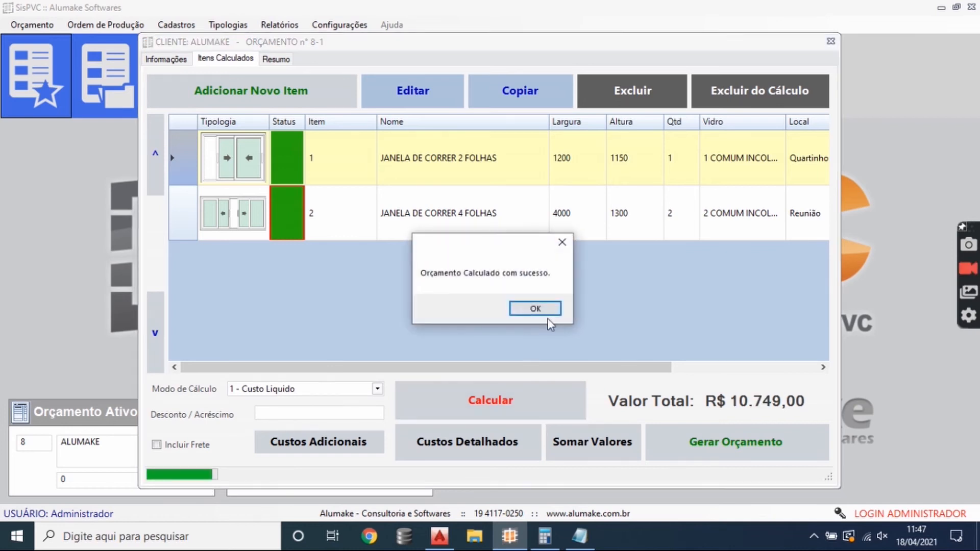
click(535, 308)
- Examine the unit and total prices calculated for both windows in the item list
drag(654, 370, 772, 344)
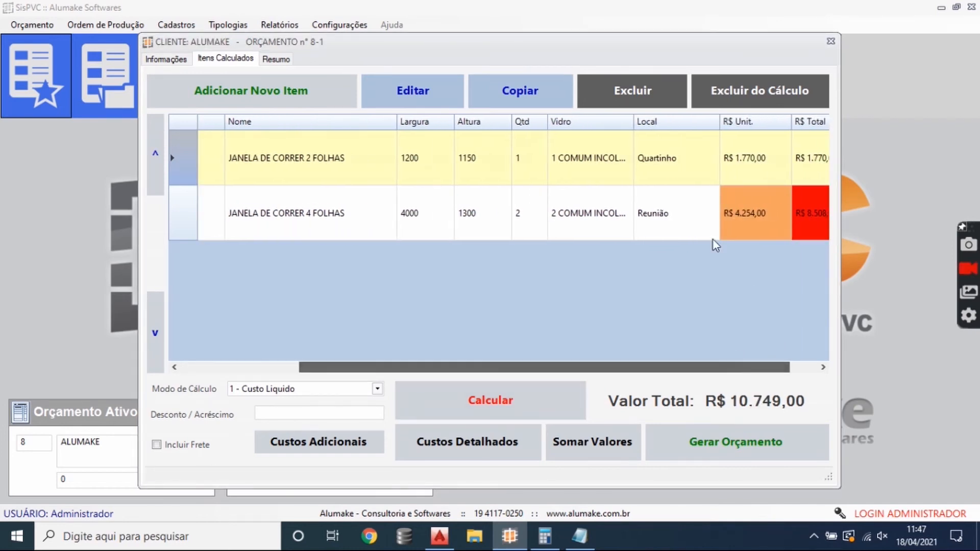
click(692, 213)
click(674, 169)
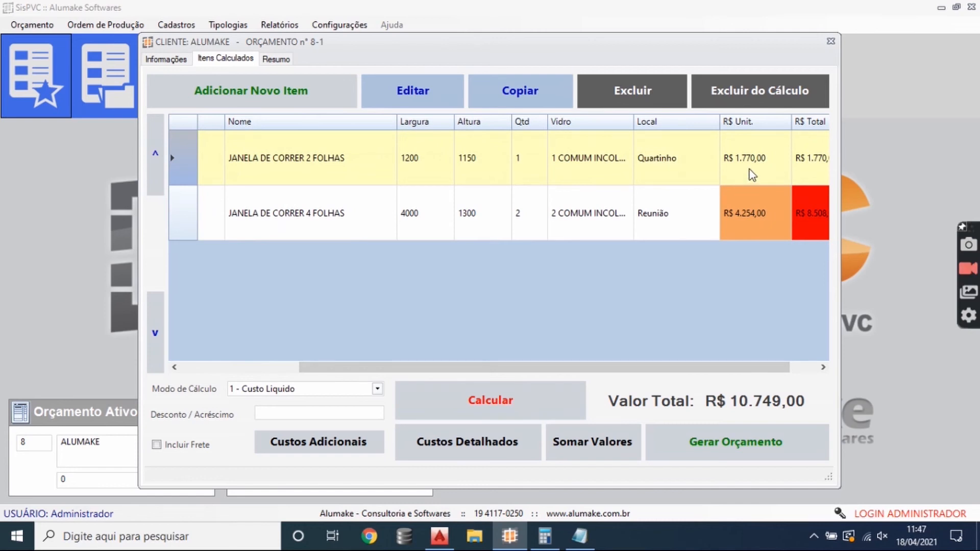
click(754, 210)
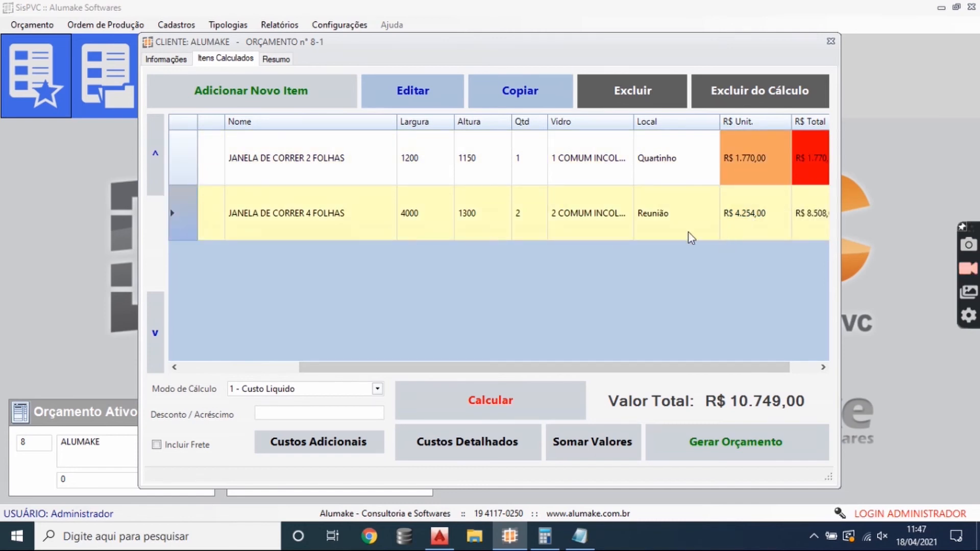
click(753, 174)
click(754, 204)
click(754, 176)
click(754, 210)
click(753, 179)
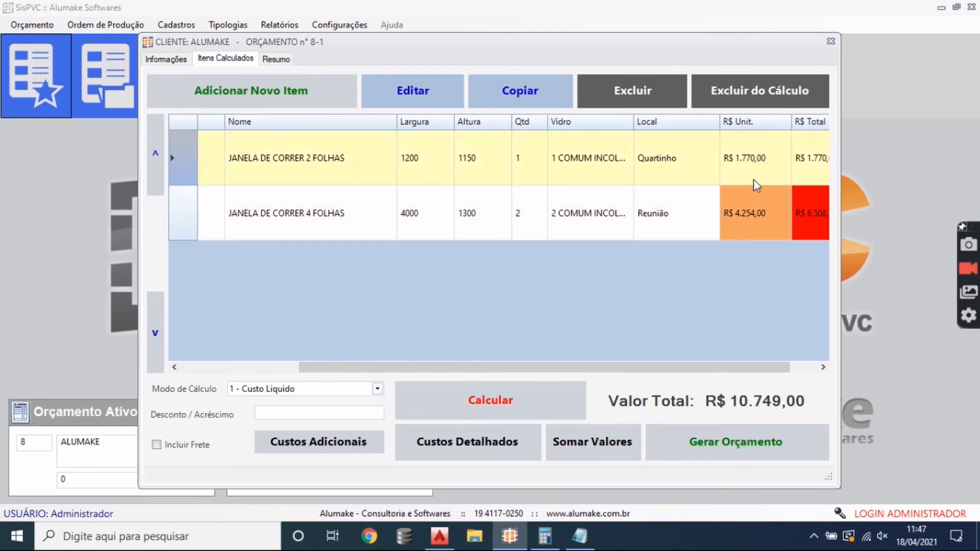
- Generate the budget and view the print preview of its detailed cost summary at page width
click(700, 451)
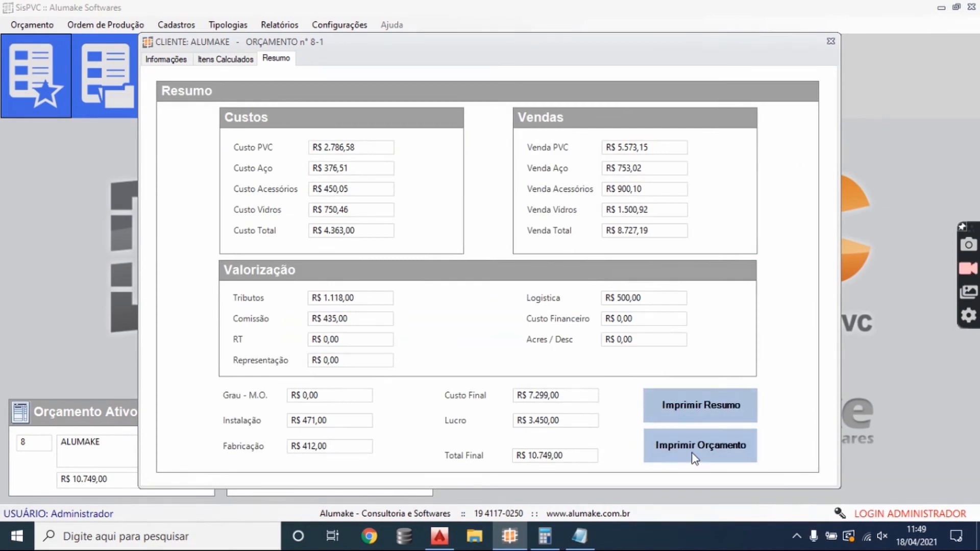
click(709, 416)
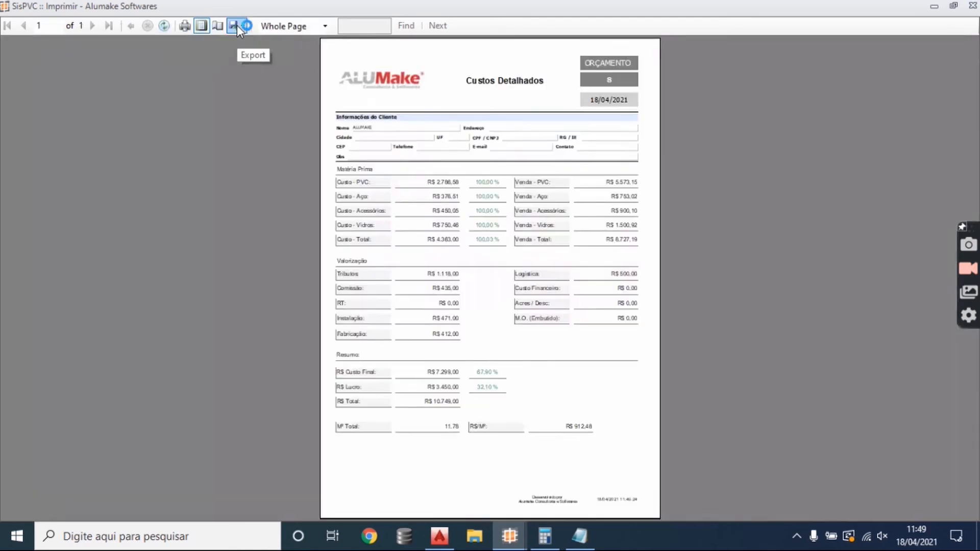
click(237, 25)
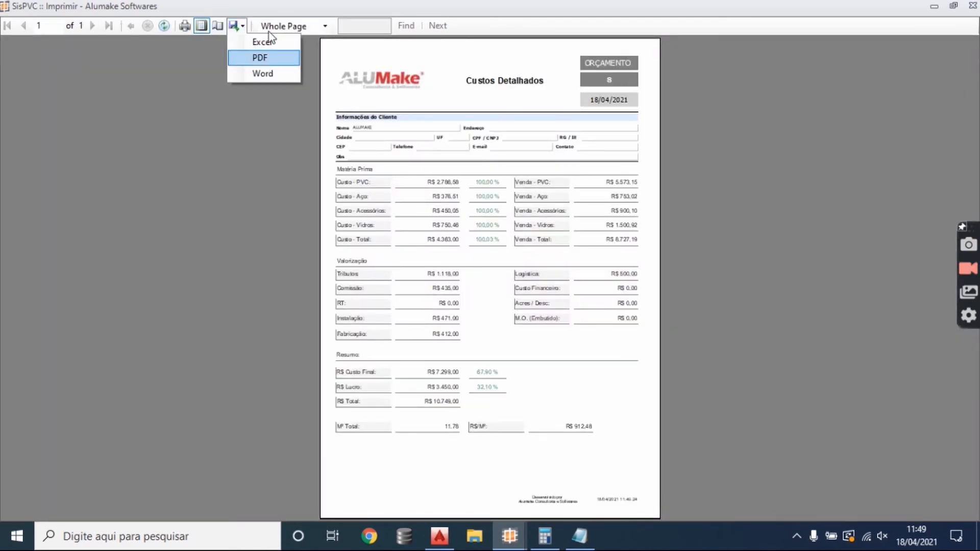
double_click(292, 8)
click(466, 10)
click(293, 28)
click(285, 37)
scroll(379, 322, down, 3)
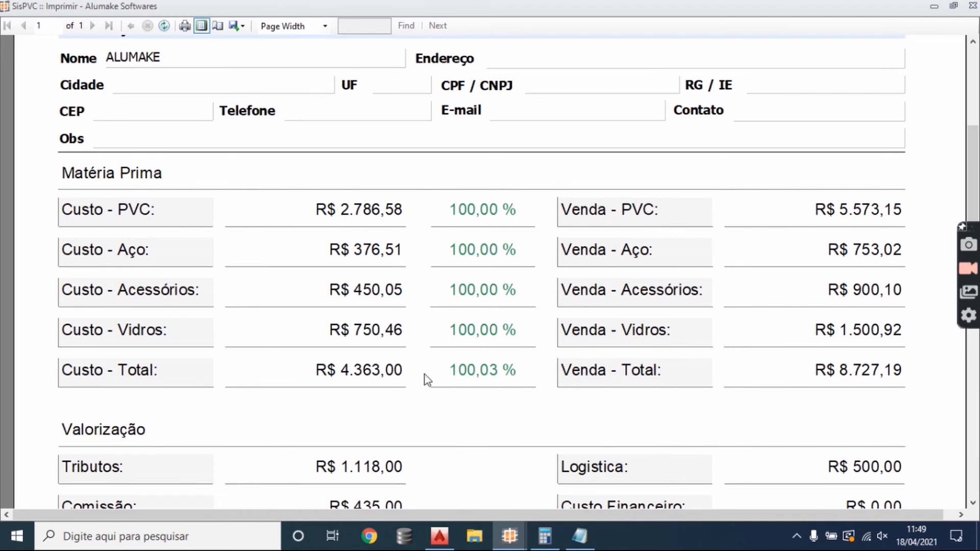
- Examine the valuation costs, final cost, profit and price per square metre in the summary preview, and close it
scroll(467, 370, down, 3)
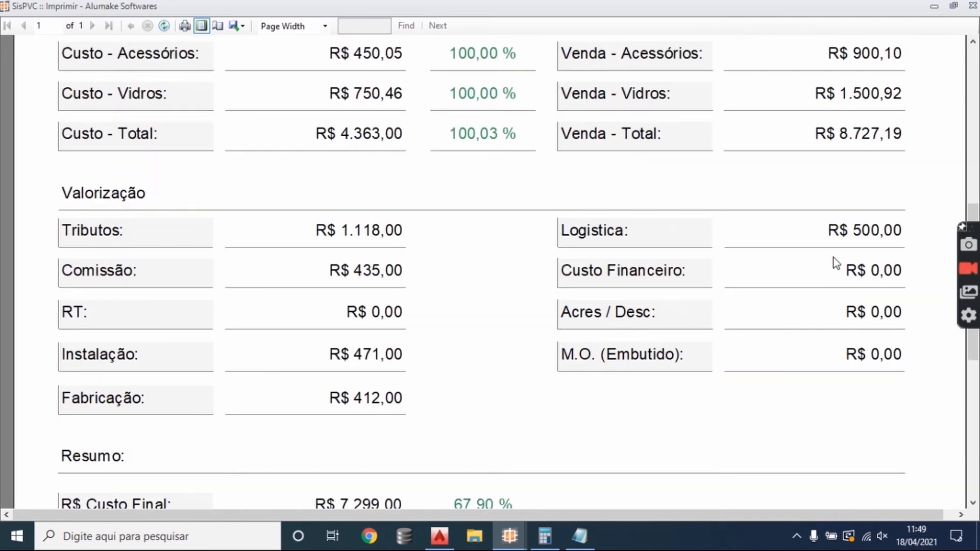
scroll(463, 339, down, 3)
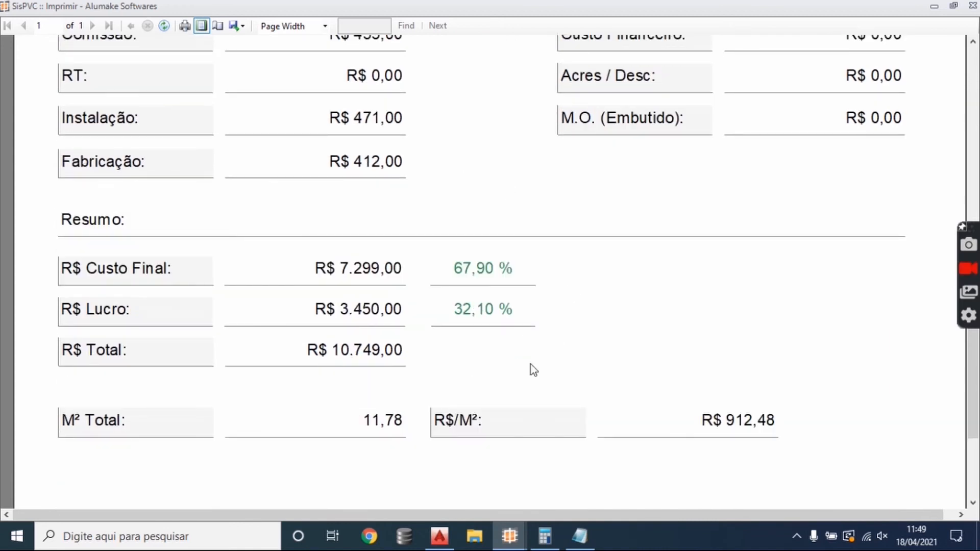
scroll(530, 365, down, 2)
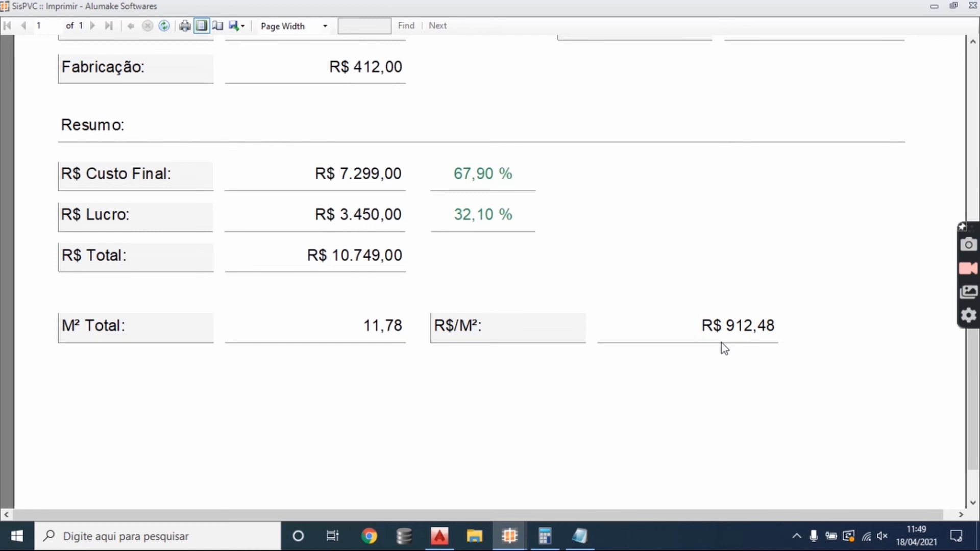
scroll(721, 345, down, 1)
scroll(665, 356, up, 3)
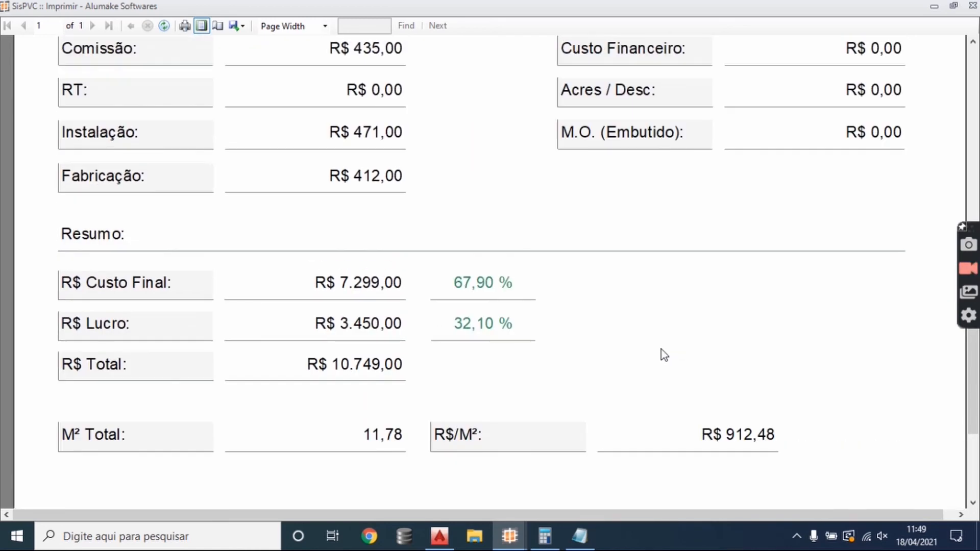
scroll(538, 325, up, 8)
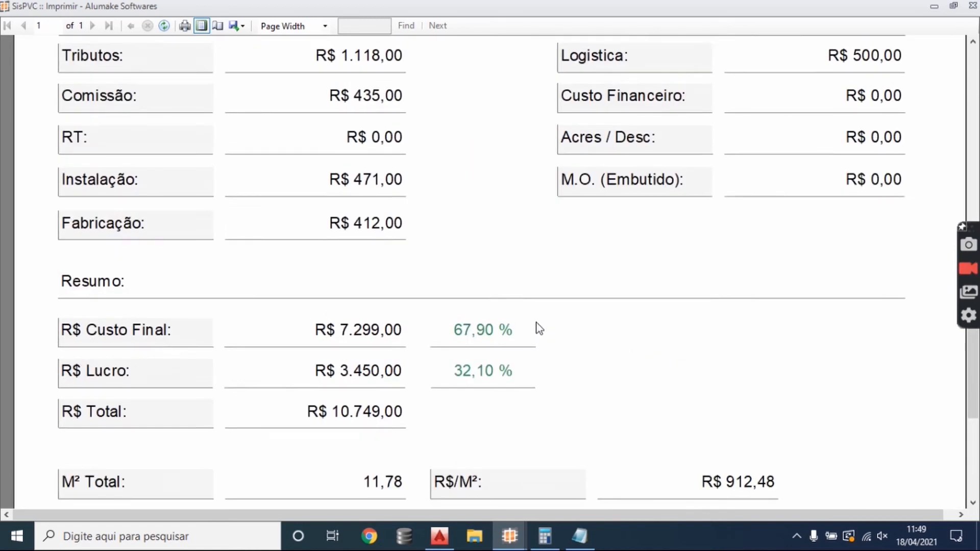
click(972, 7)
- Recalculate the budget with the calculation mode 2 - Custo Bruto
click(235, 62)
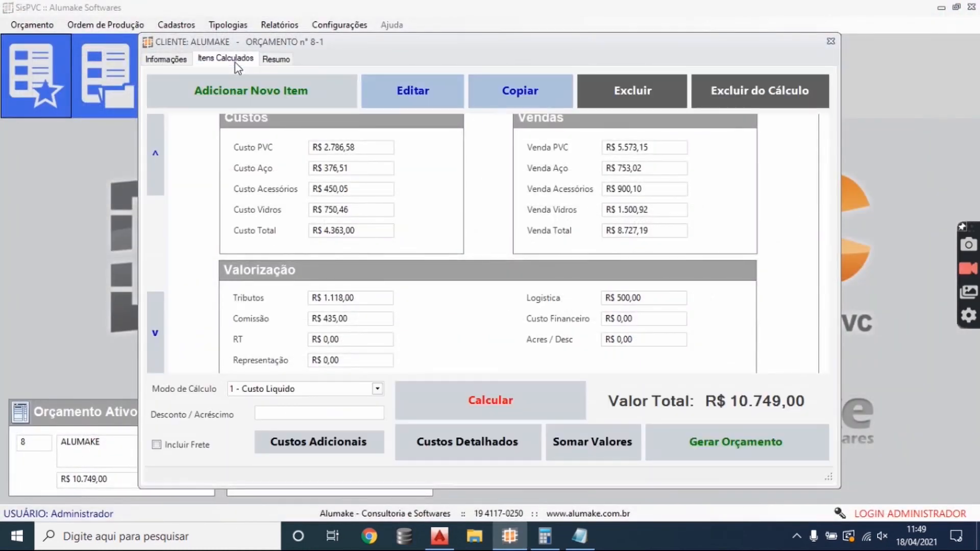
click(377, 388)
click(365, 420)
click(445, 407)
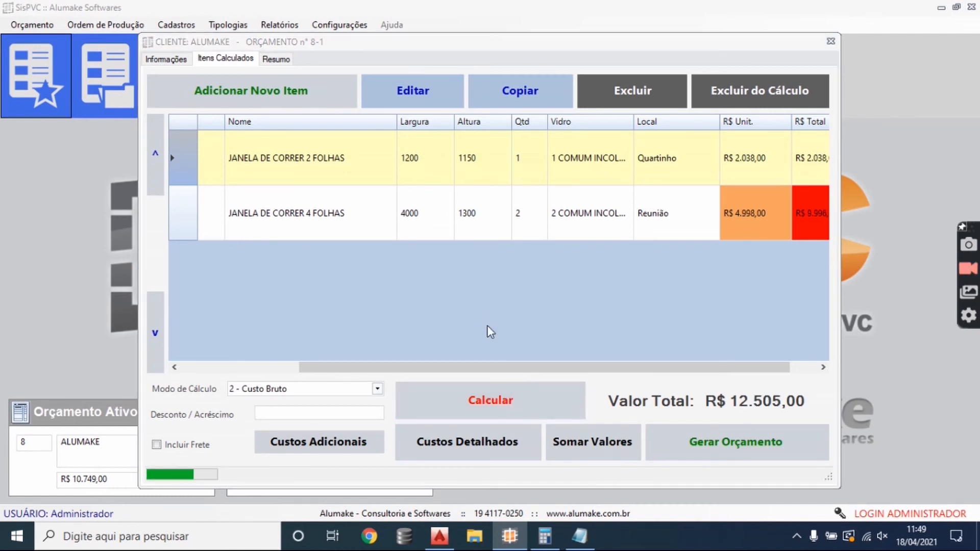
click(528, 310)
- Generate the budget and review the total cost and PVC cost in its summary
click(667, 432)
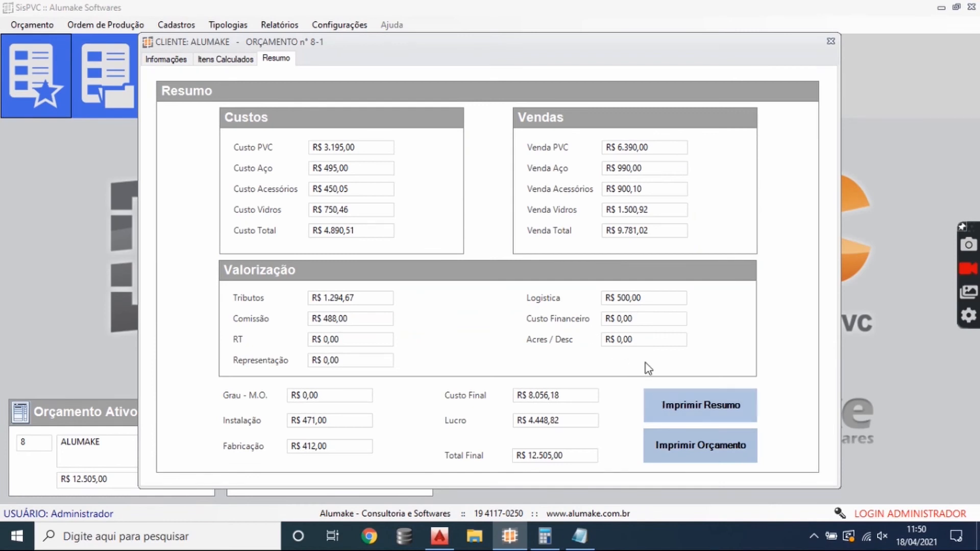
click(382, 228)
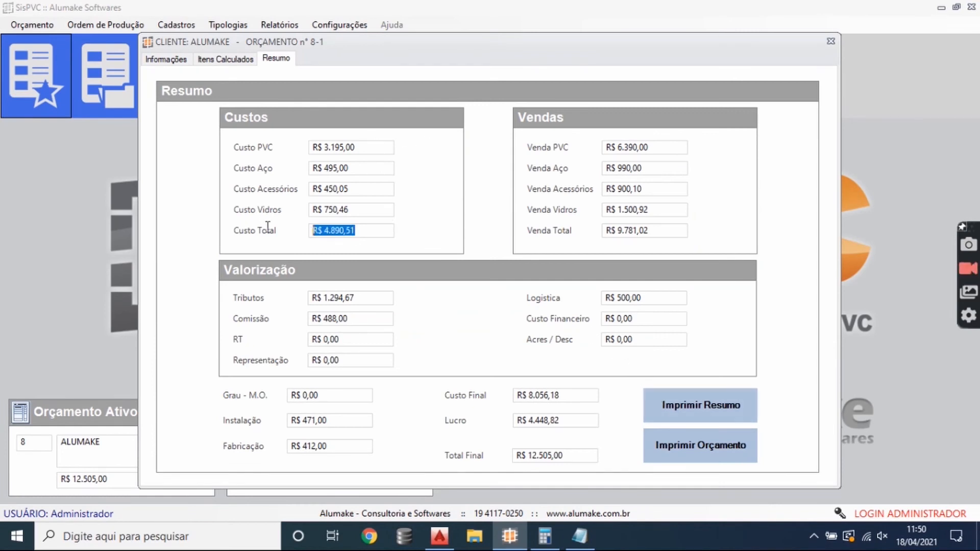
click(370, 152)
- Recalculate the budget with the calculation mode 1 - Custo Liquido
click(225, 59)
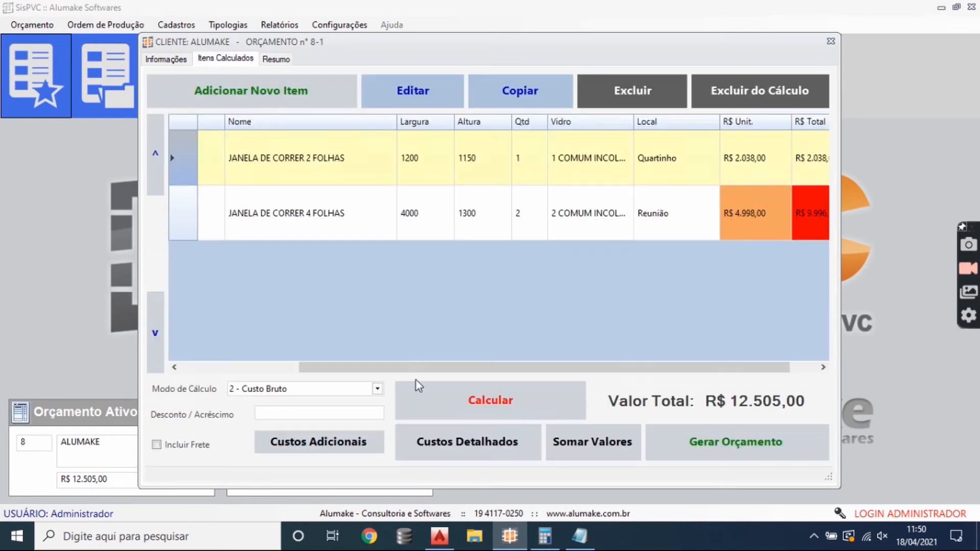
click(377, 389)
click(380, 404)
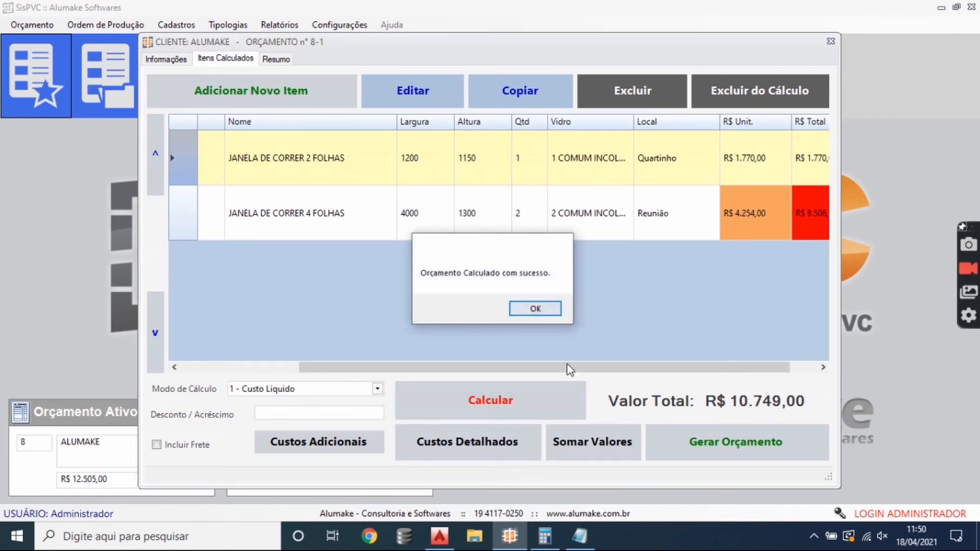
click(531, 308)
- Check the PVC, steel and total costs in the summary under the net cost calculation
click(276, 59)
drag(355, 147, 306, 146)
click(368, 148)
click(372, 166)
click(374, 148)
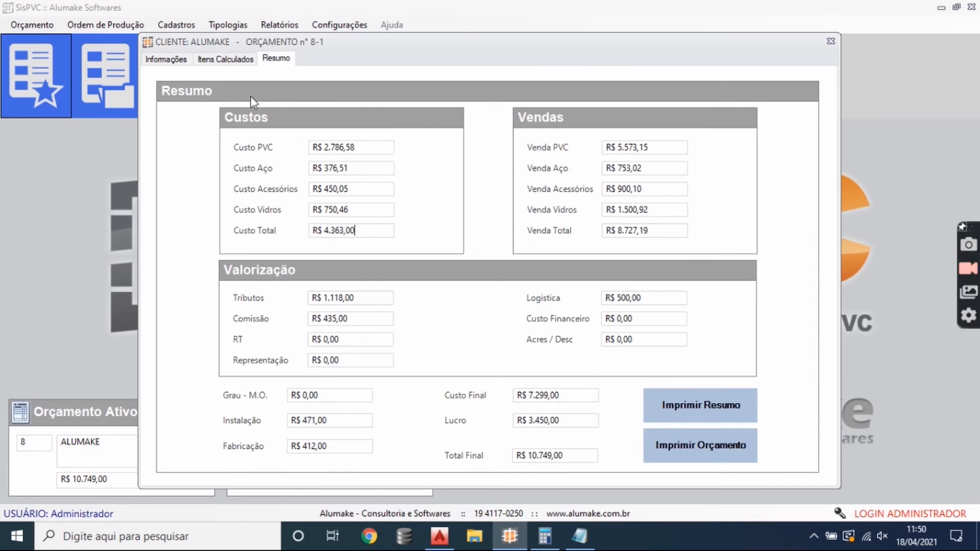
- Set the unit price of the JANELA DE CORRER 2 FOLHAS item to R$ 1.800,00
click(225, 58)
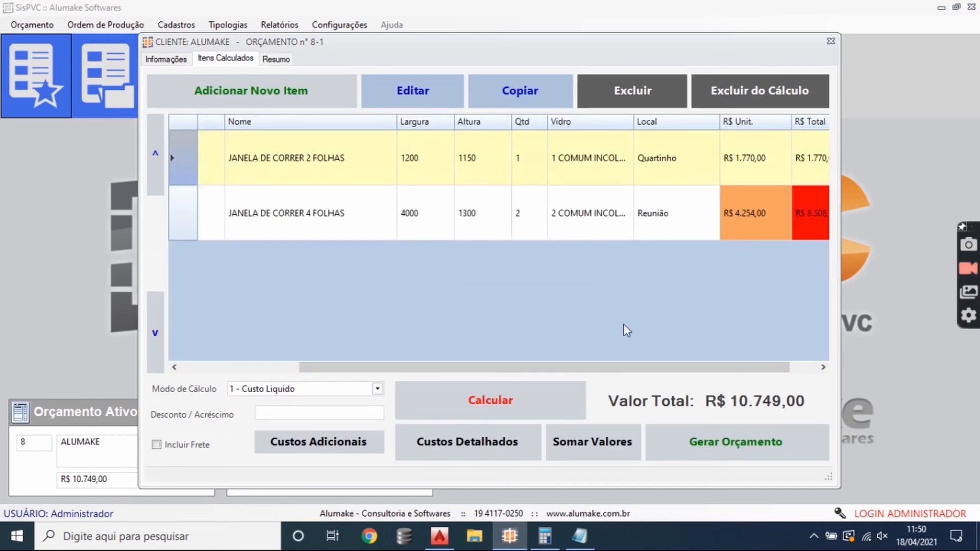
drag(623, 367, 663, 365)
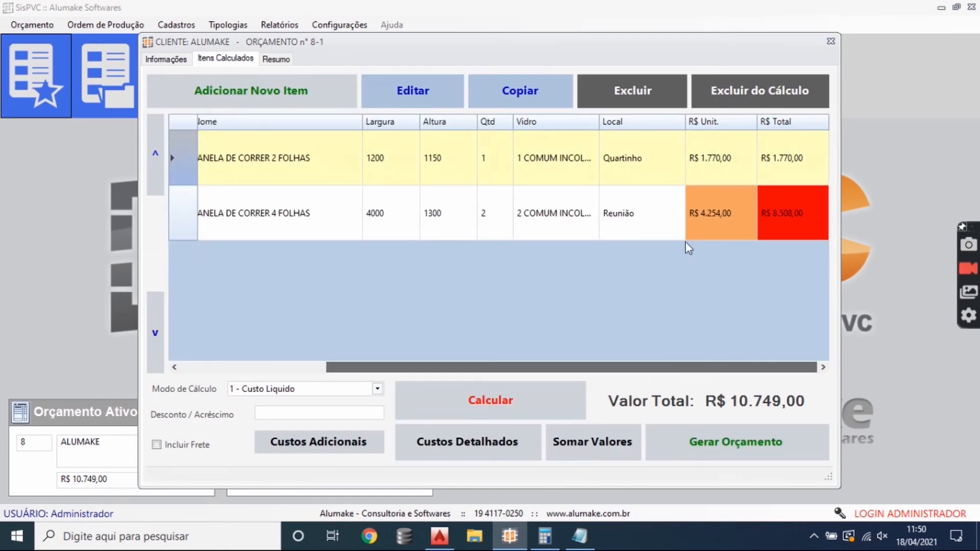
click(737, 161)
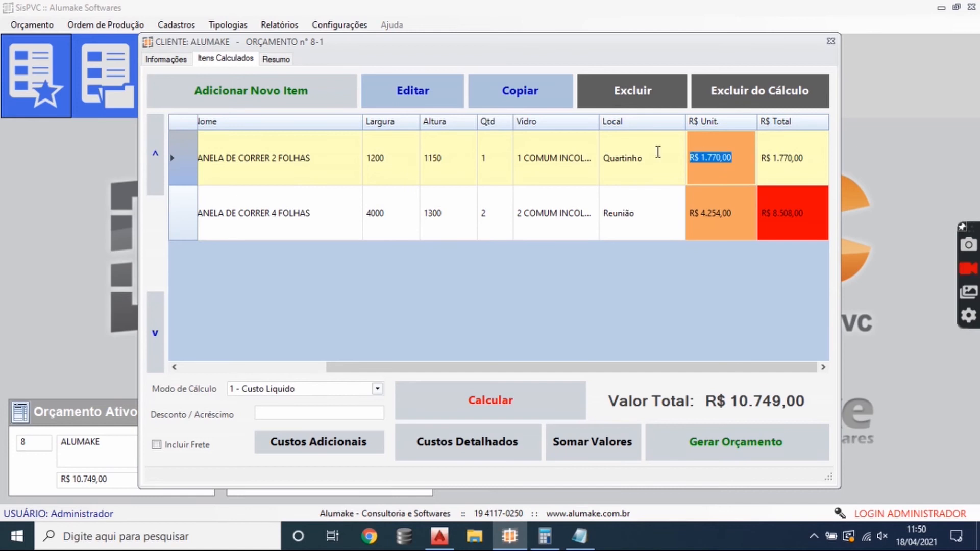
text(1.80)
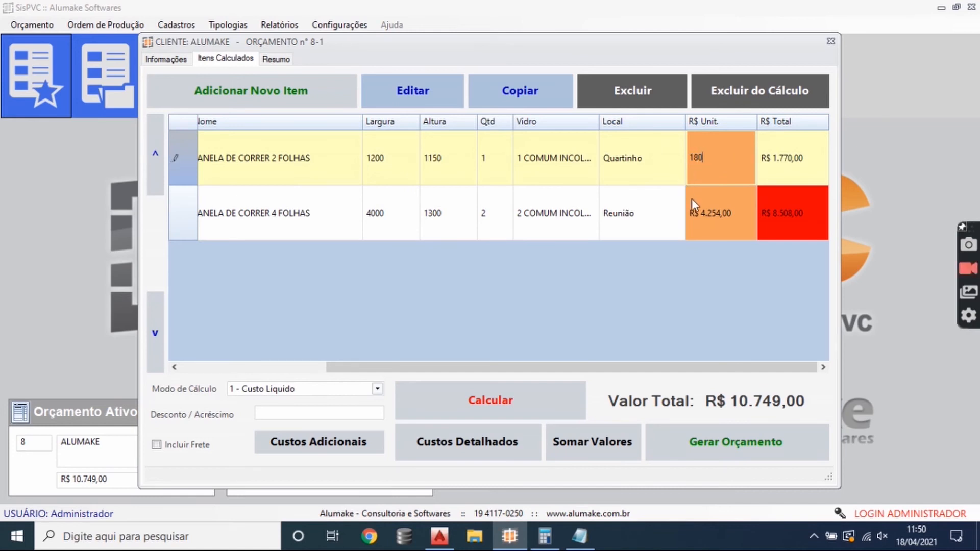
text(0)
key(Return)
- Set the unit price of the JANELA DE CORRER 4 FOLHAS item to R$ 4.200,00 and sum the budget values
text(4200)
key(Return)
click(592, 451)
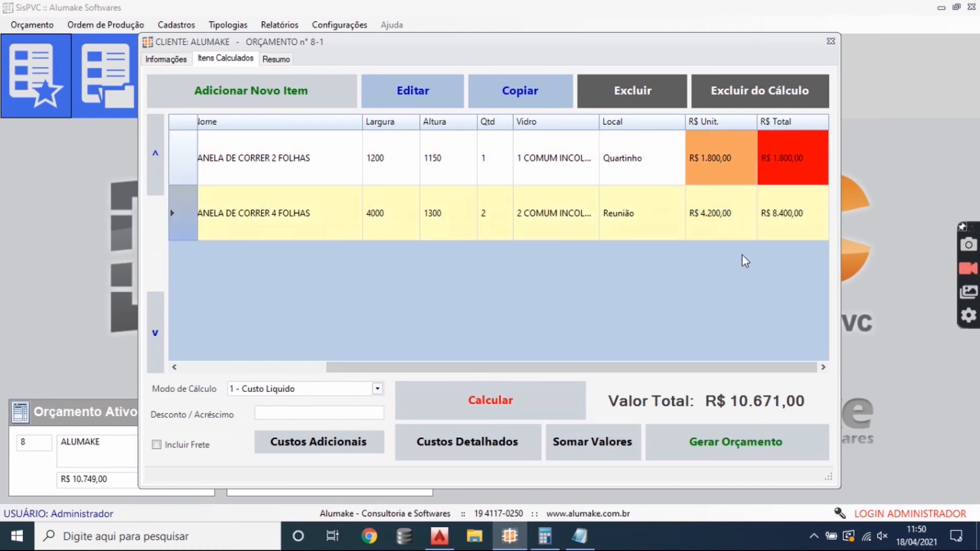
- Generate the budget with the adjusted prices and compare the installation cost in its summary with the item list
click(757, 451)
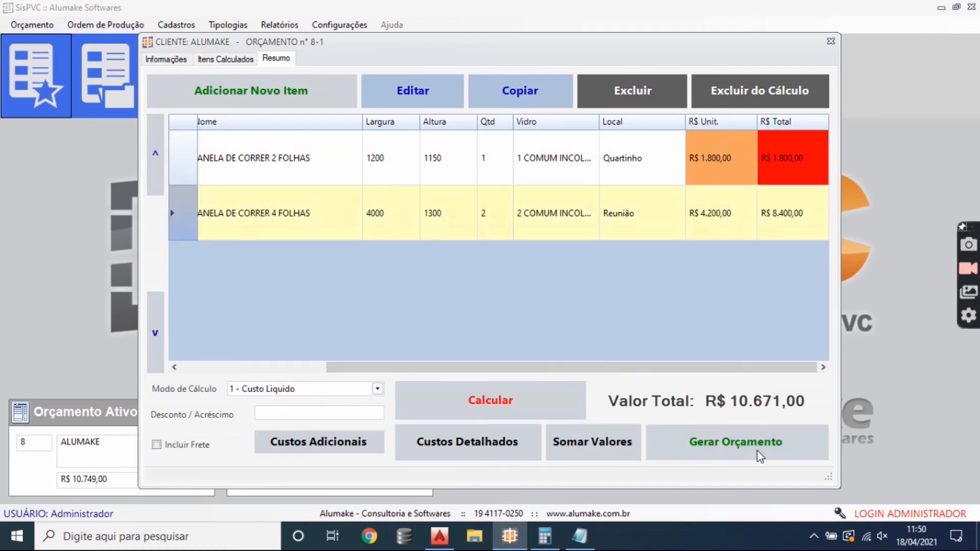
click(341, 419)
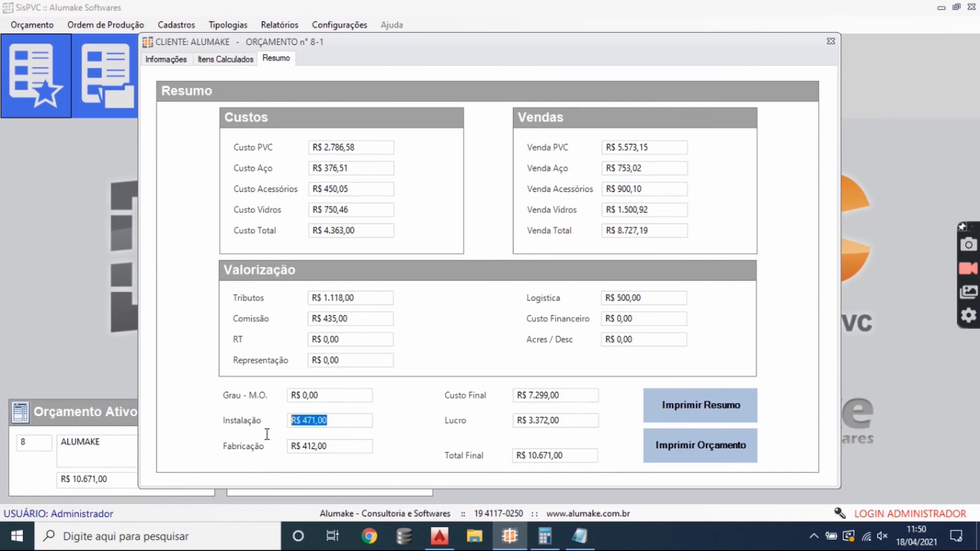
click(226, 61)
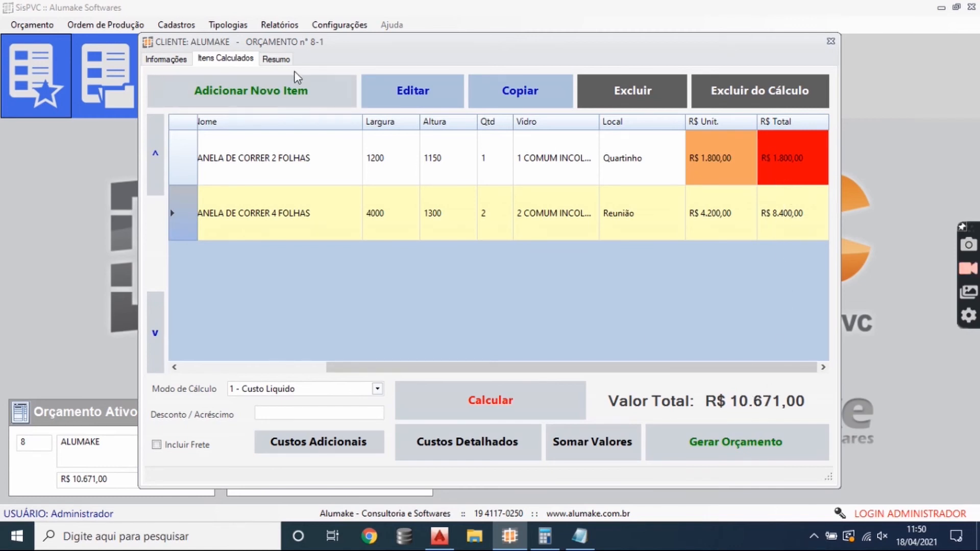
click(276, 59)
drag(334, 415, 219, 419)
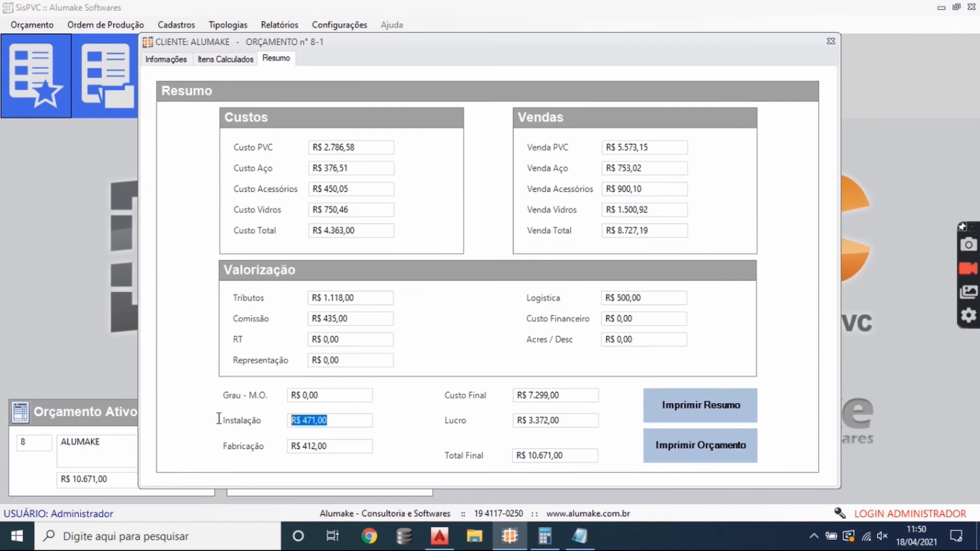
click(224, 57)
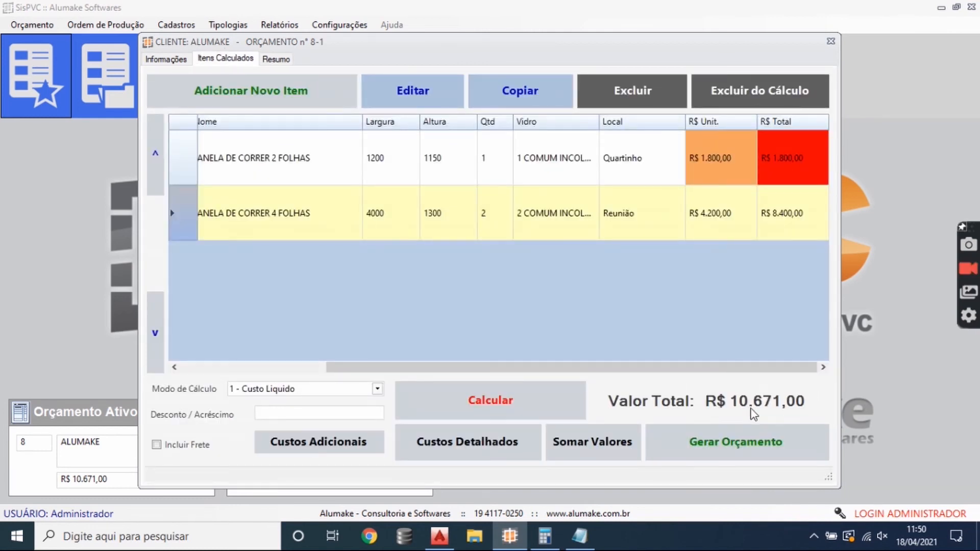
drag(587, 372, 648, 347)
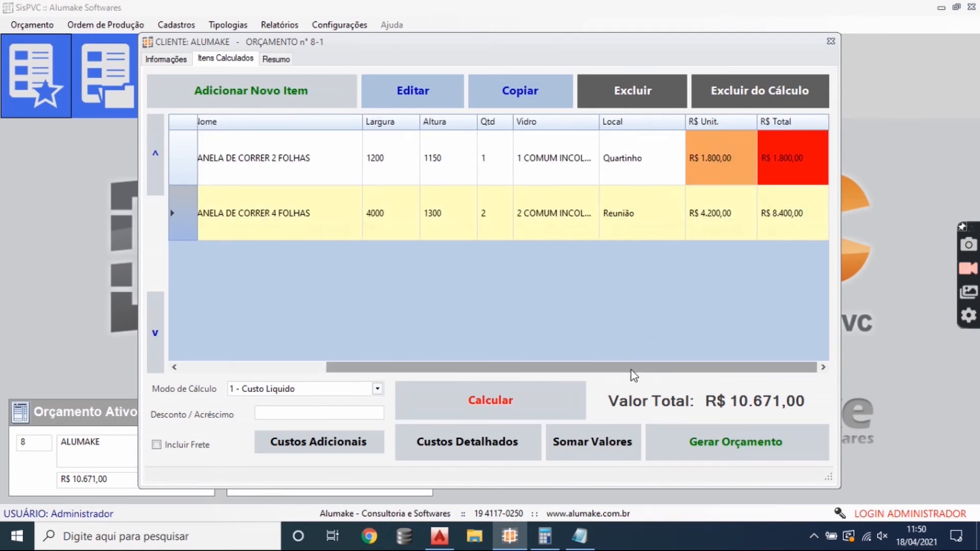
click(279, 417)
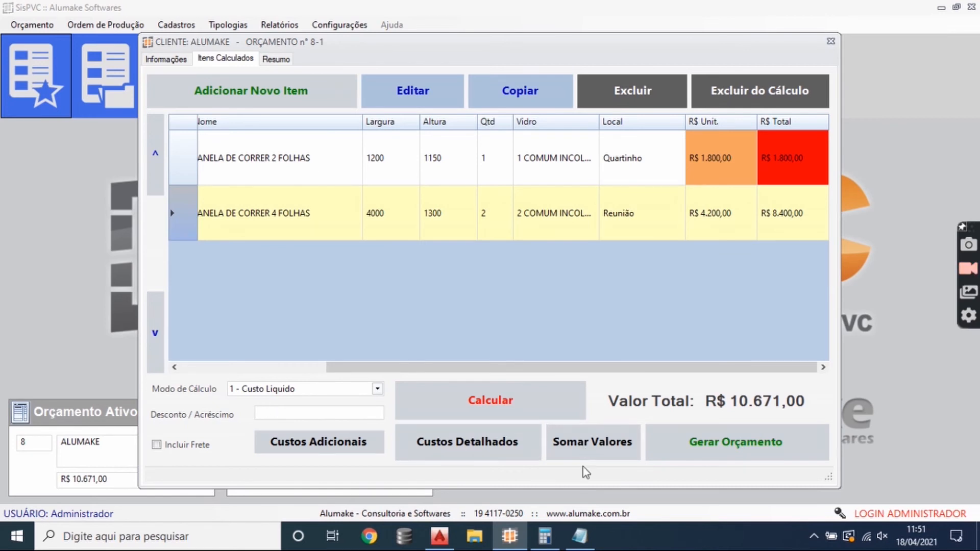
- Generate the budget and open its print preview in the Modelo 3 layout at page width
click(710, 442)
click(699, 447)
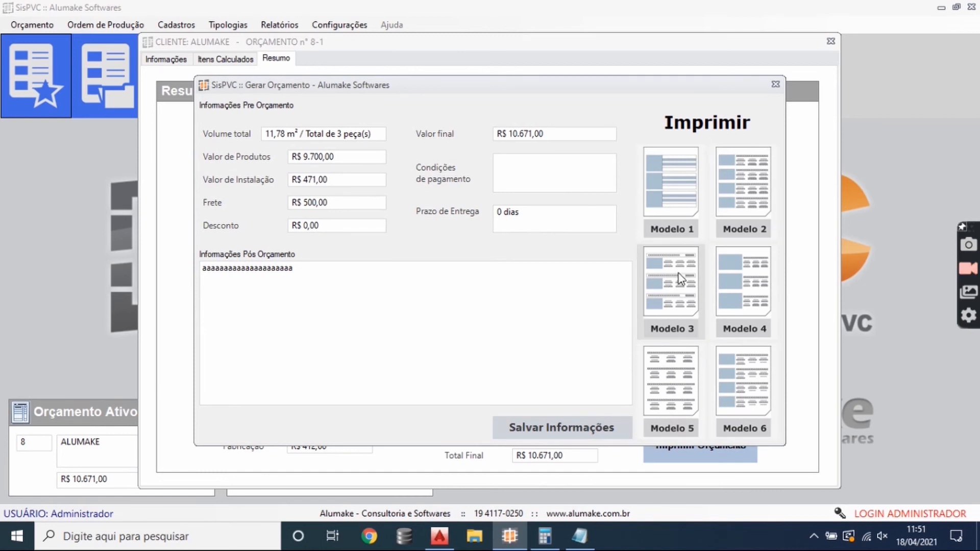
click(685, 303)
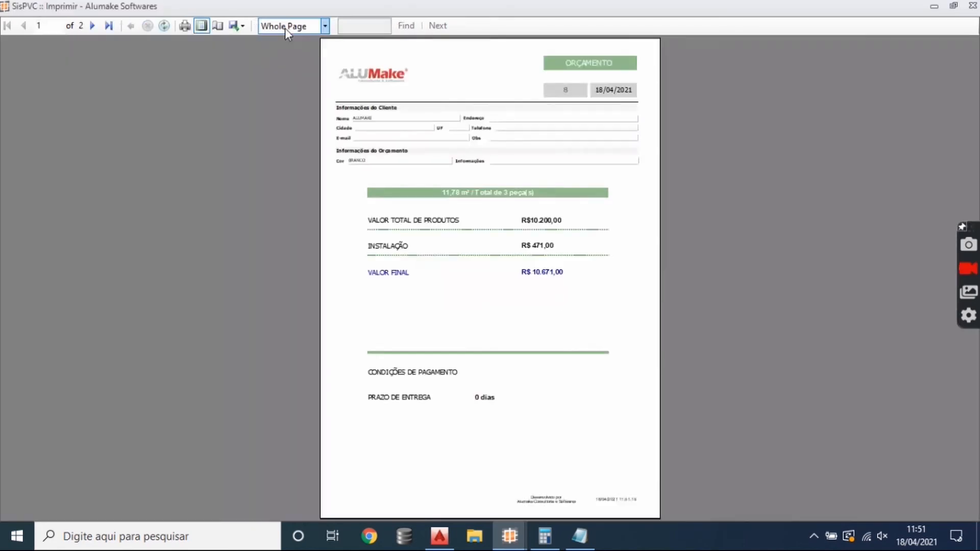
click(285, 28)
click(298, 43)
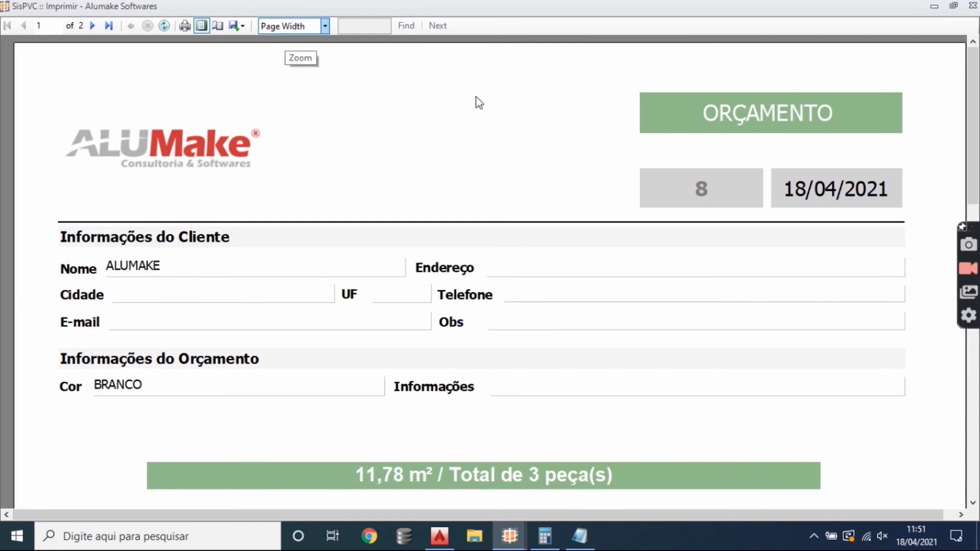
- Examine the client information, product, installation and final values, and both window item descriptions across the two-page budget preview
scroll(477, 210, down, 3)
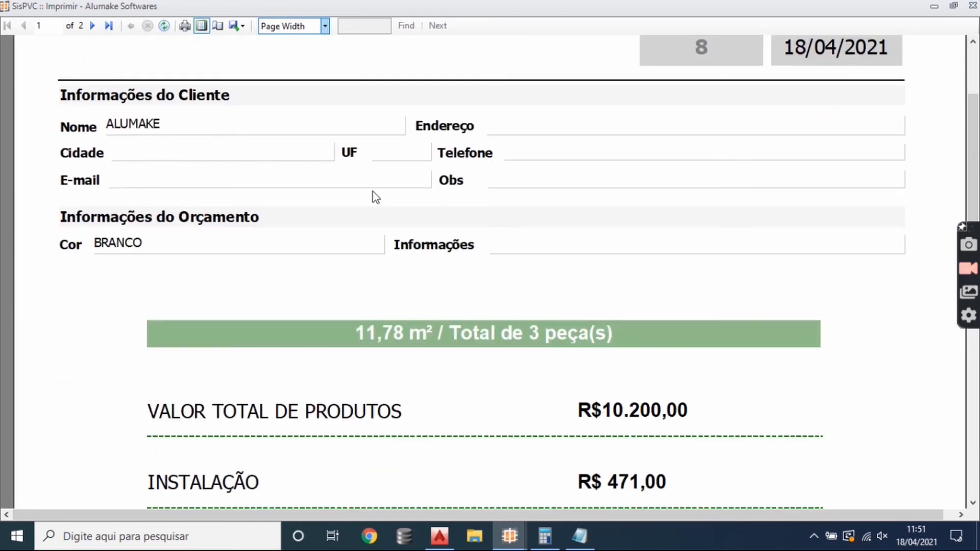
scroll(448, 224, down, 4)
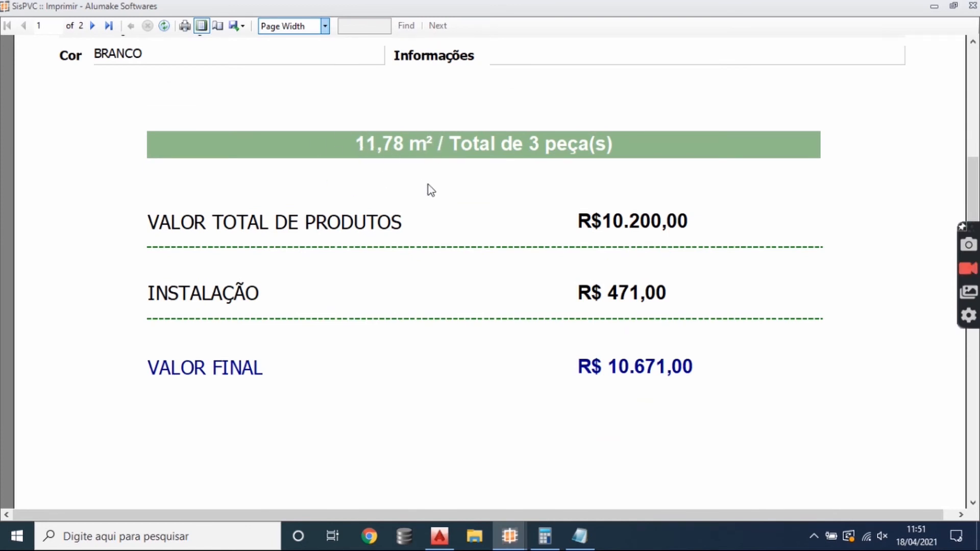
scroll(530, 204, down, 1)
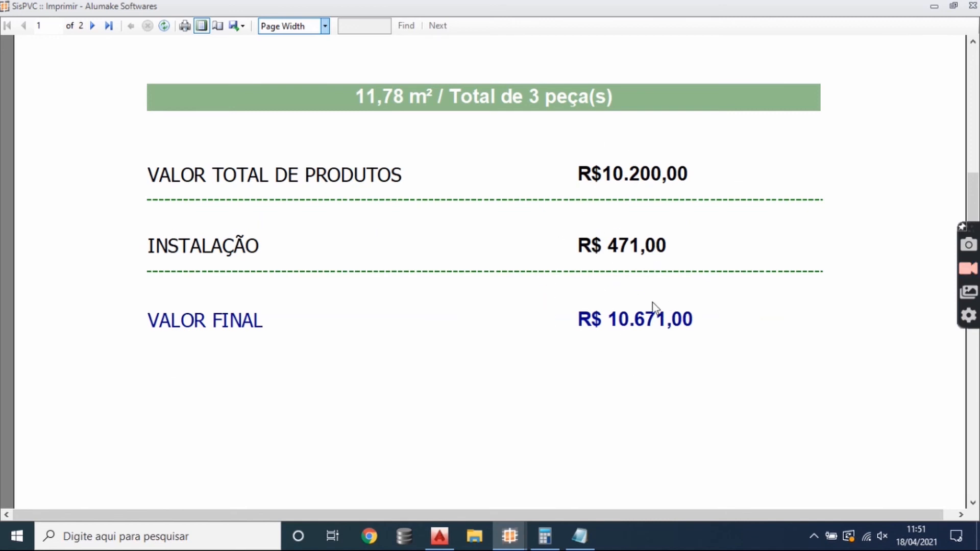
scroll(625, 316, down, 5)
scroll(618, 271, down, 3)
scroll(610, 270, down, 7)
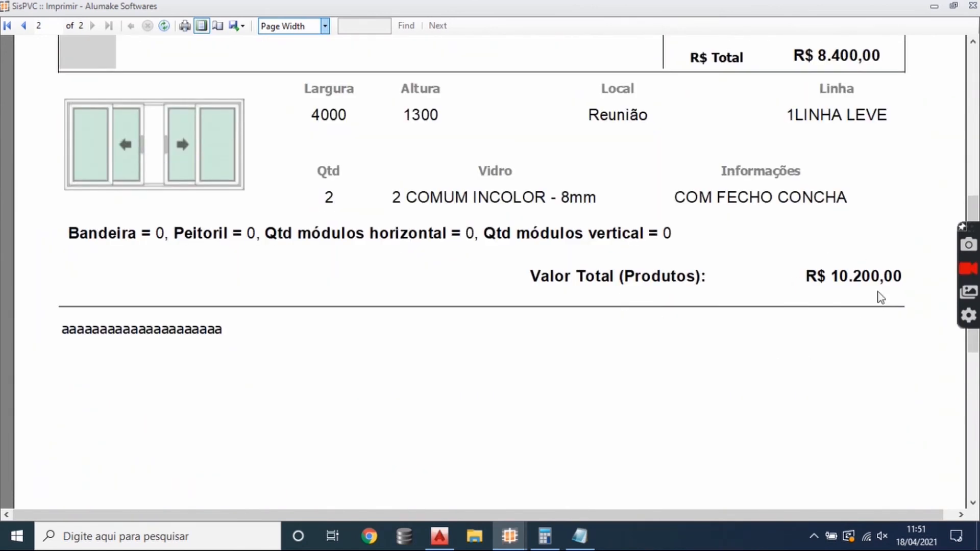
scroll(632, 317, up, 4)
scroll(633, 316, up, 10)
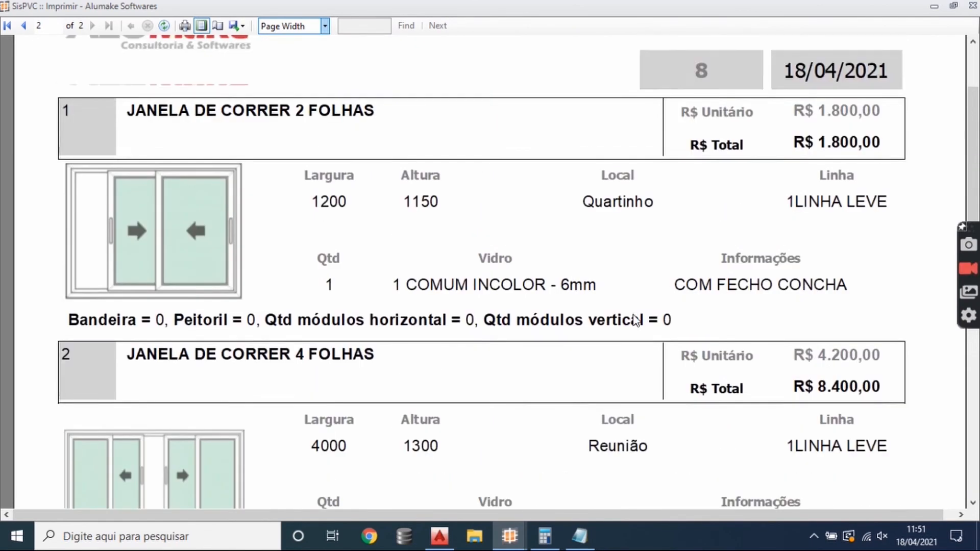
scroll(595, 291, up, 3)
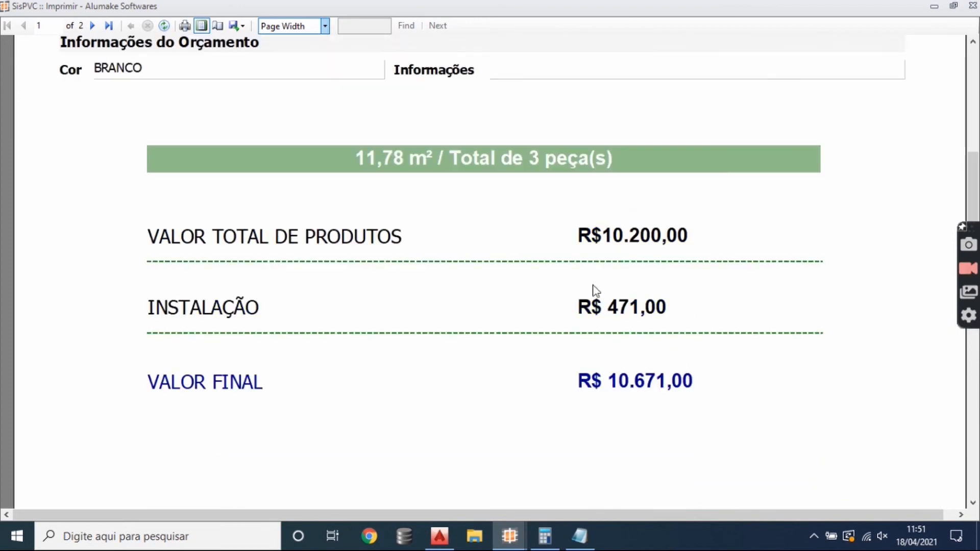
scroll(697, 318, up, 3)
scroll(684, 326, down, 14)
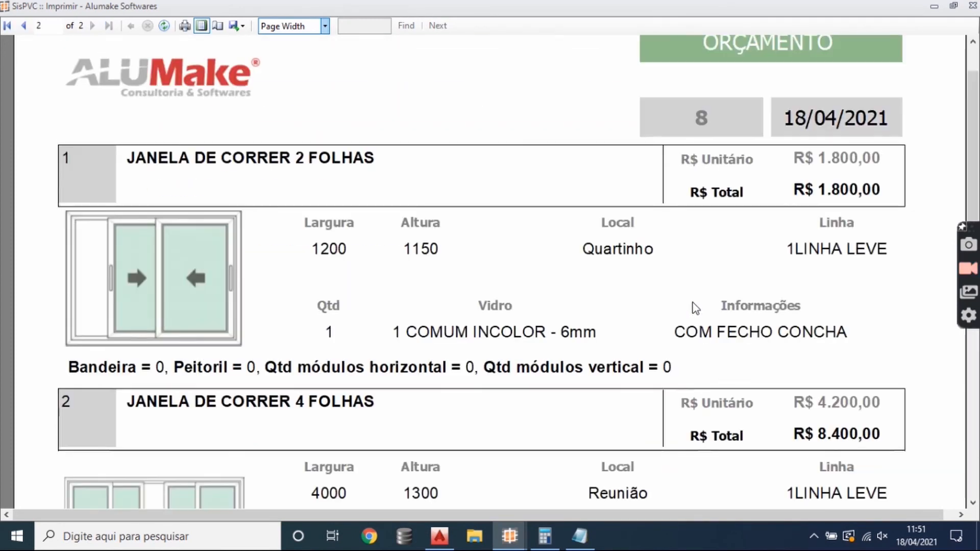
scroll(692, 308, down, 4)
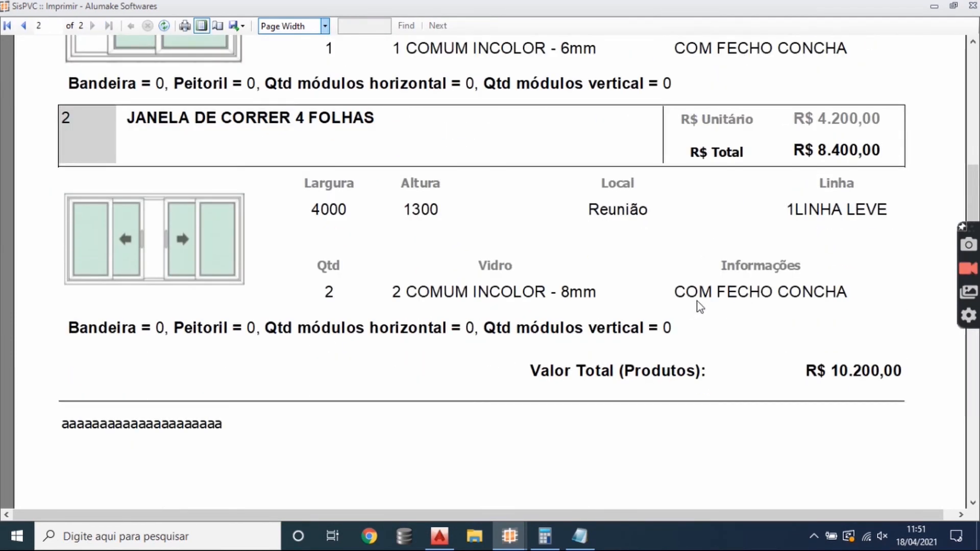
- Look through the budget preview's second page and check the available export formats: Excel, PDF and Word
scroll(694, 306, up, 3)
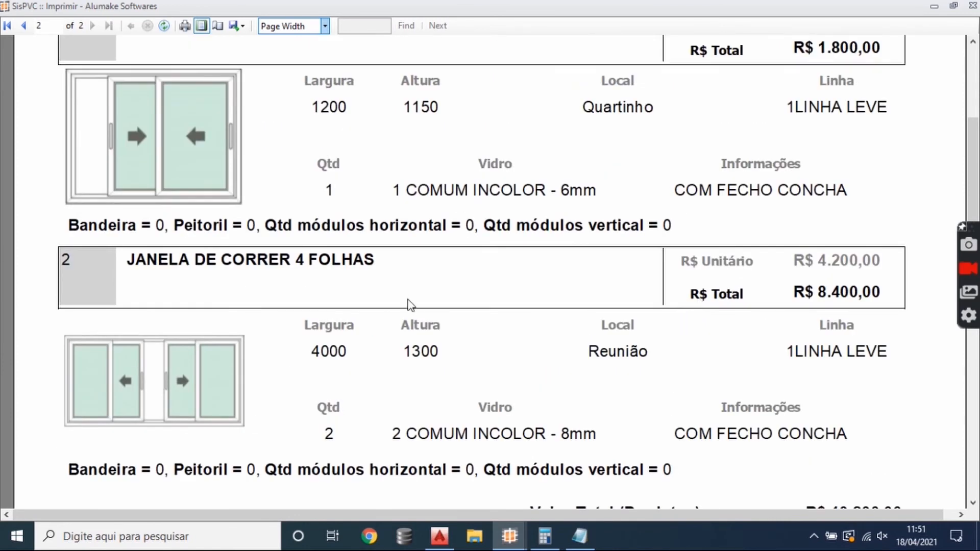
scroll(429, 298, up, 2)
click(242, 26)
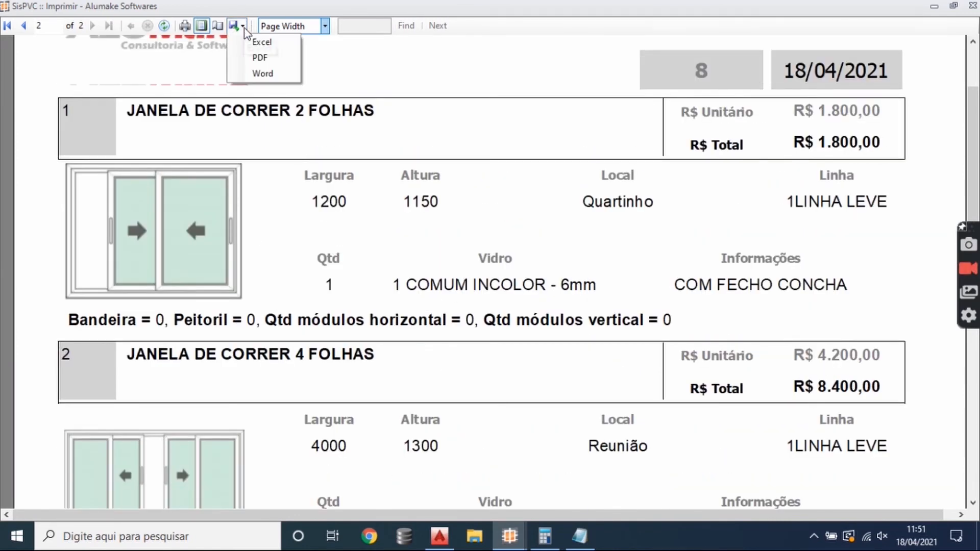
click(265, 73)
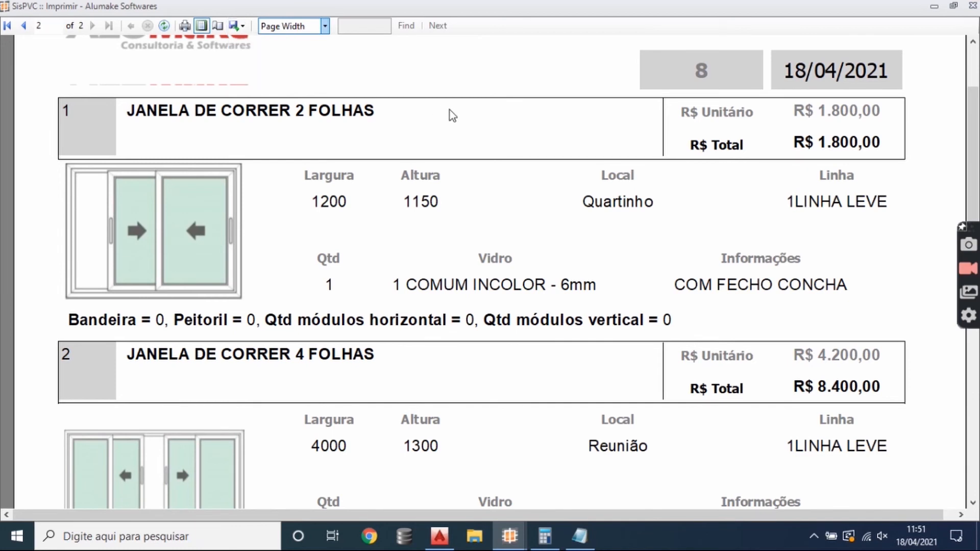
scroll(519, 255, up, 2)
click(241, 26)
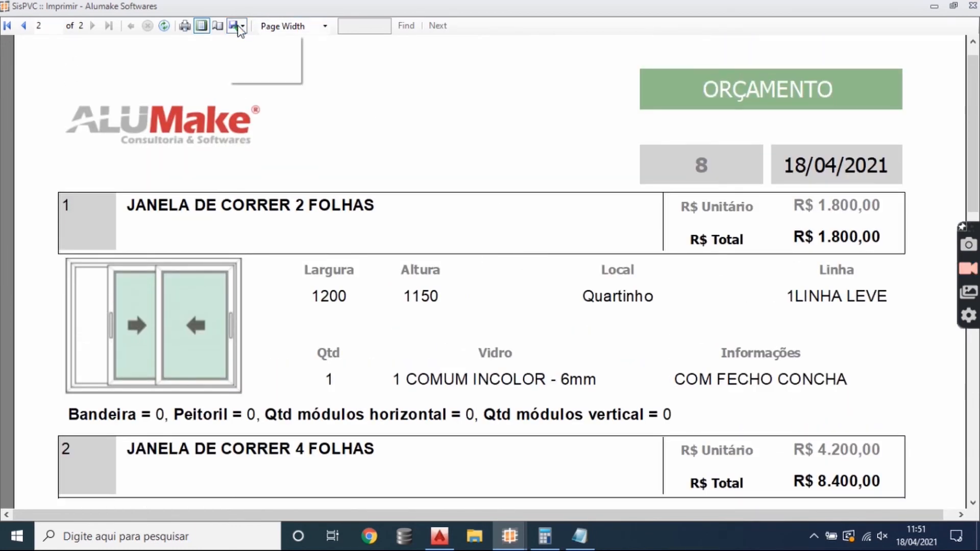
click(460, 147)
- Close the budget print preview, the budget generation dialog and the ALUMAKE budget window
click(971, 7)
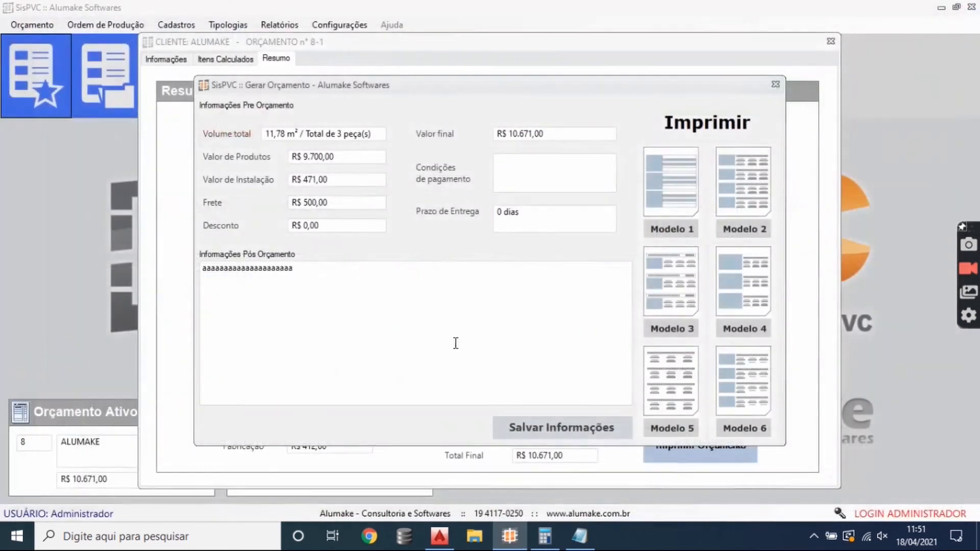
click(775, 84)
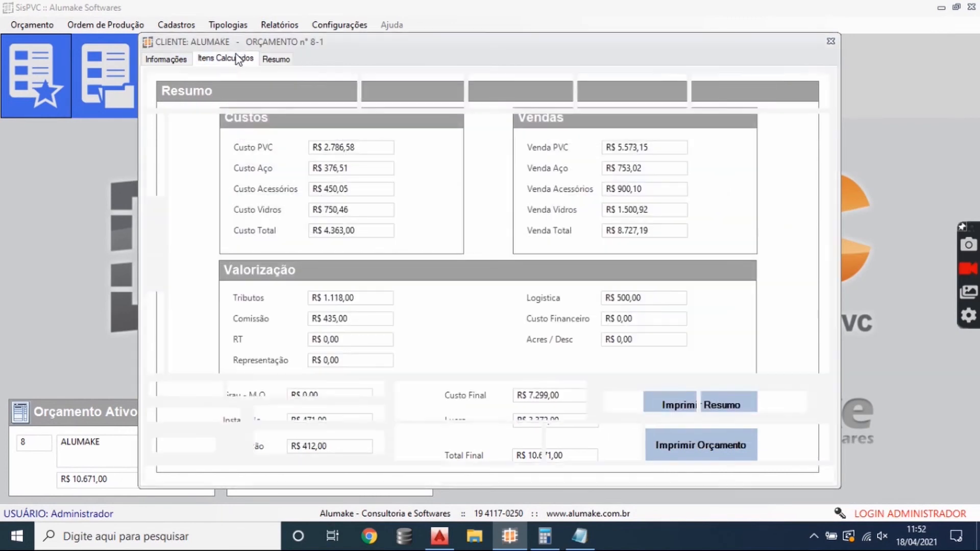
click(225, 59)
click(830, 41)
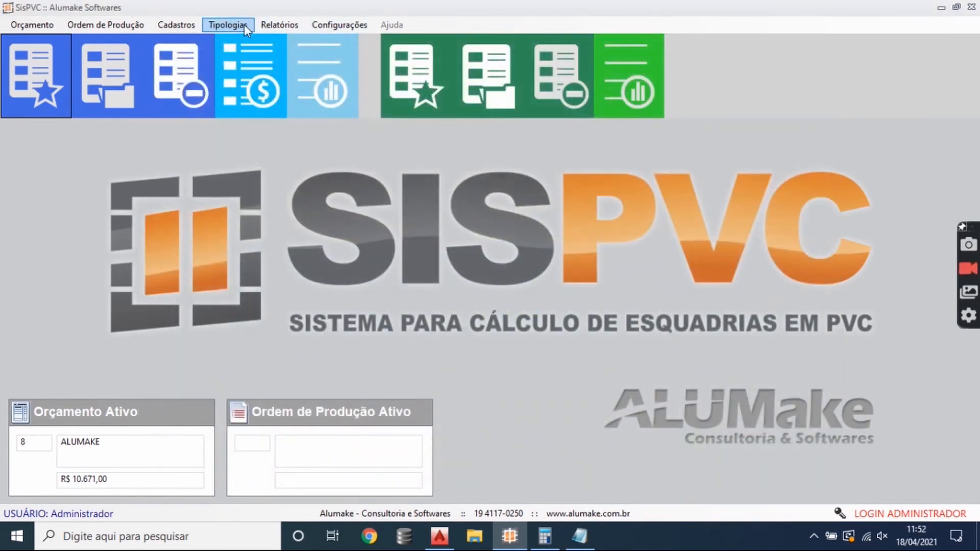
- Open the Projeto Executivo report form for the active budget and browse between its window items
click(298, 27)
mouse_move(304, 40)
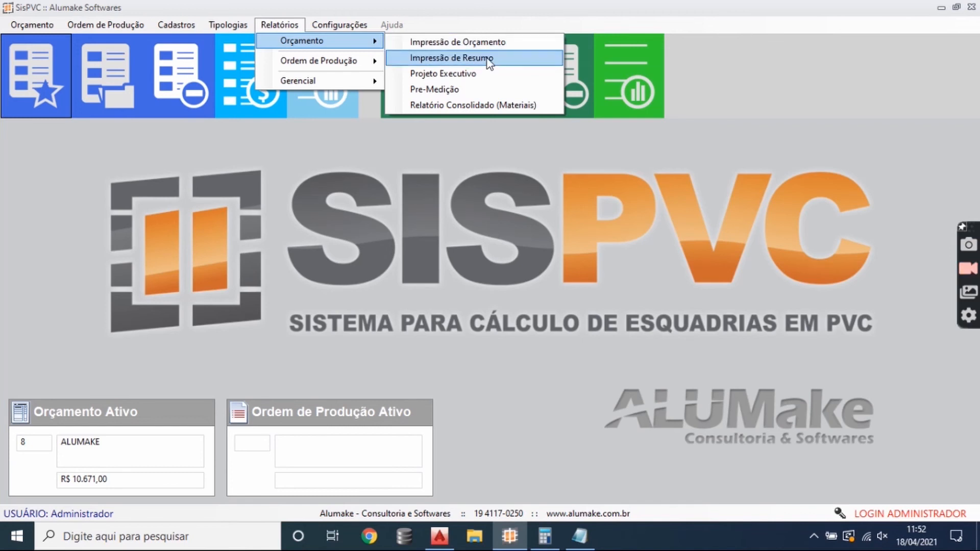
click(484, 82)
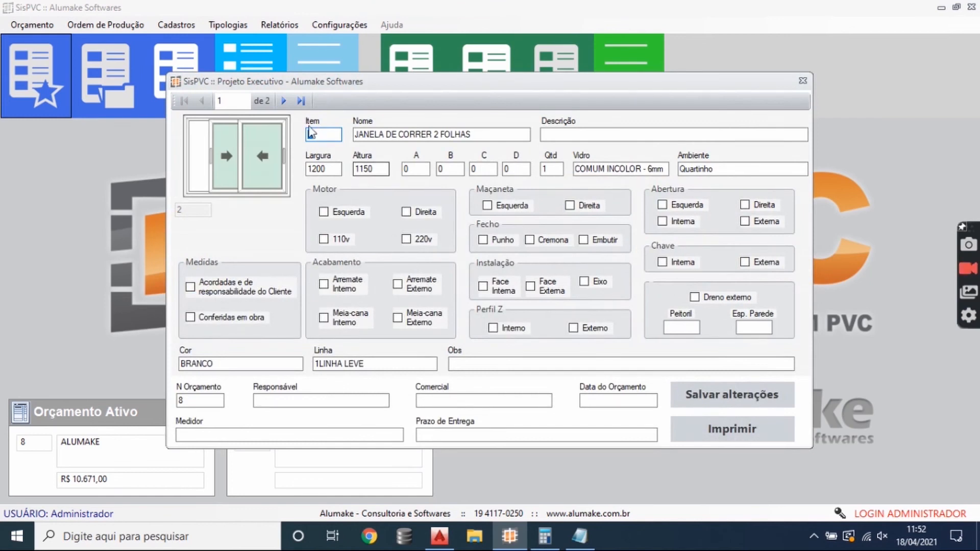
click(284, 102)
click(203, 103)
- For JANELA DE CORRER 2 FOLHAS, enable Maçaneta Esquerda, Fecho Embutir, Instalação Eixo, Meia-cana Externo and Conferidas em obra, and save the changes
click(601, 134)
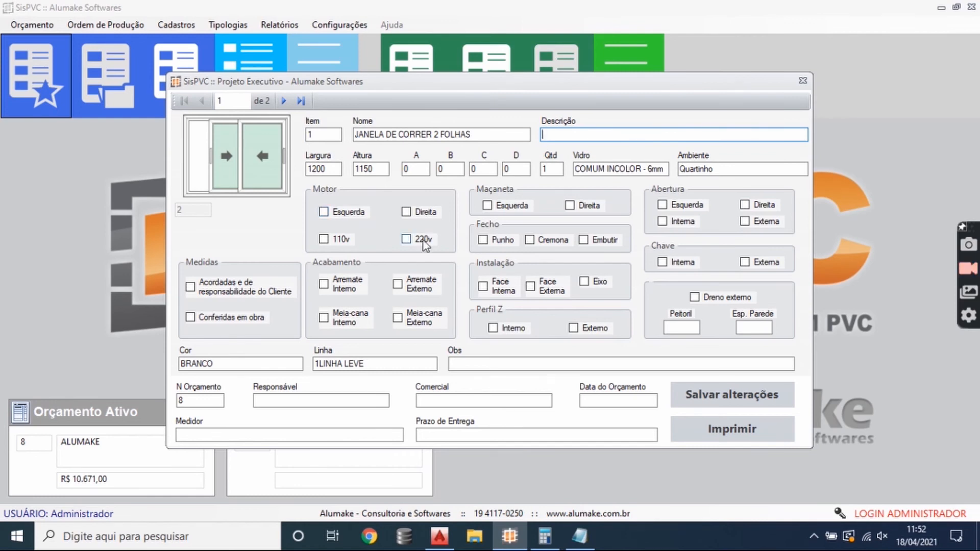
click(512, 206)
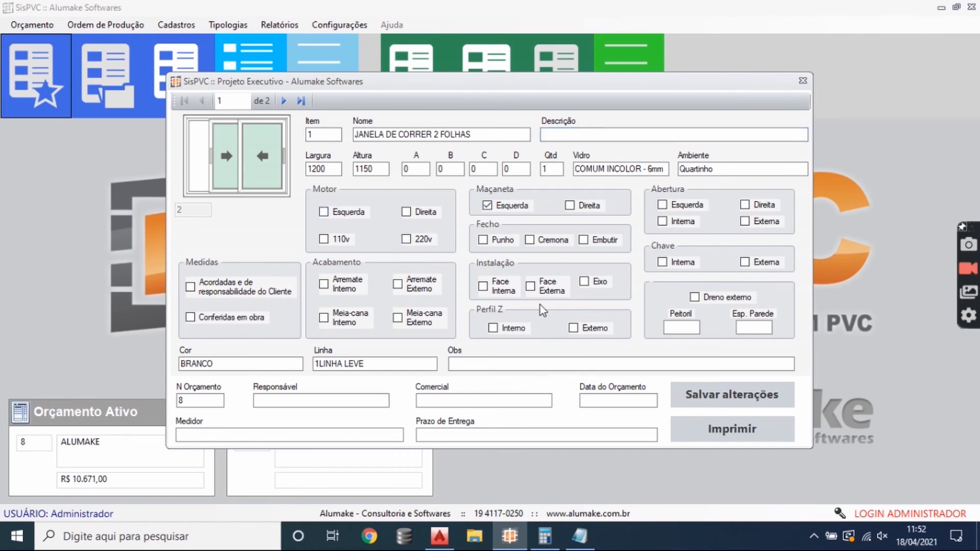
click(508, 245)
click(584, 240)
click(584, 285)
click(408, 322)
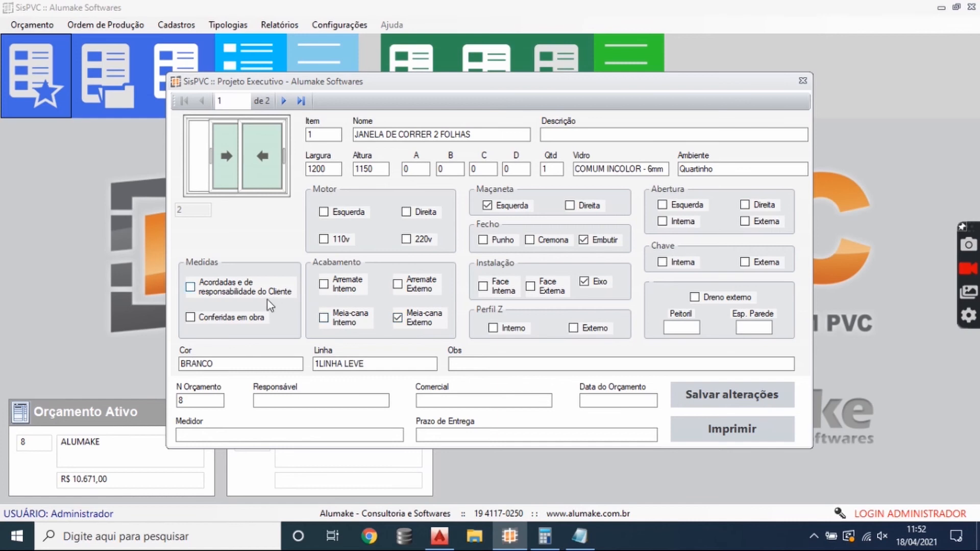
click(209, 324)
click(683, 331)
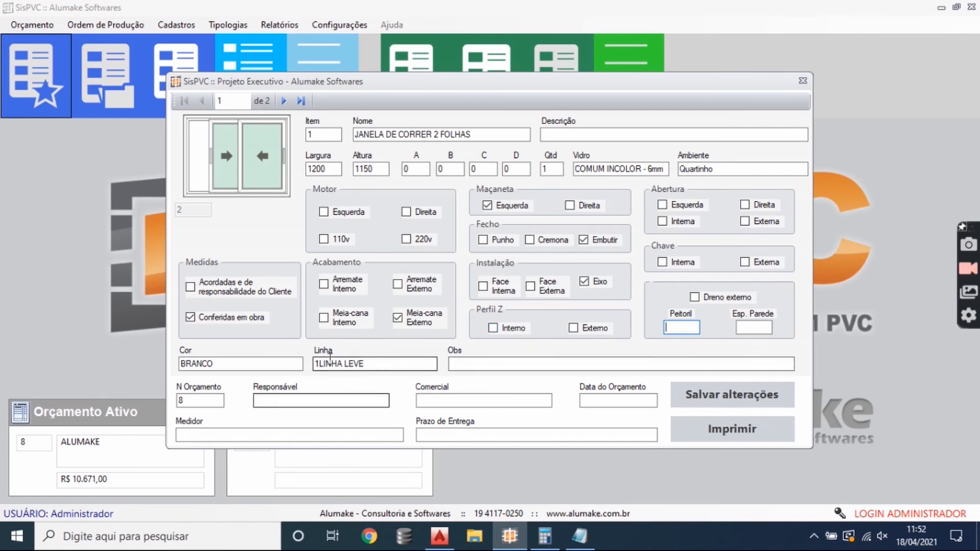
click(718, 396)
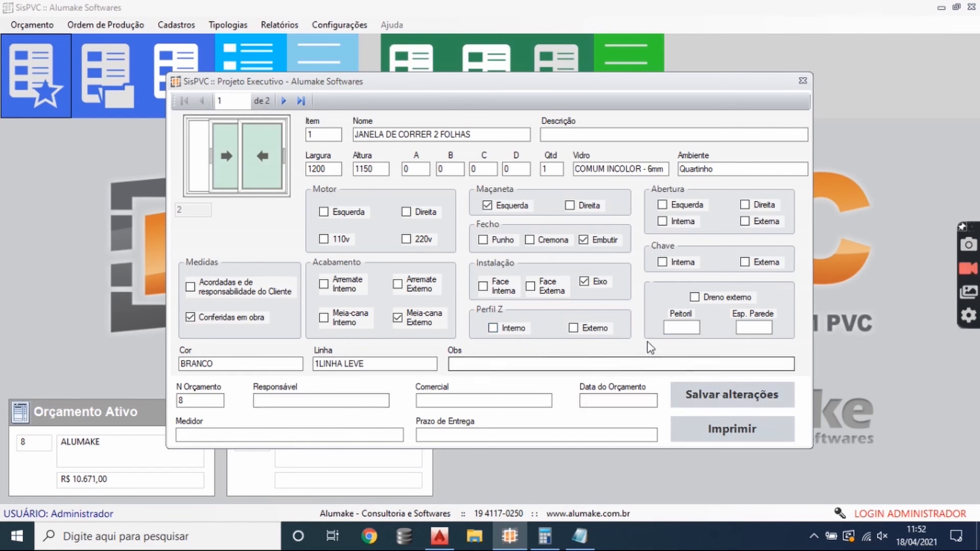
- Preview the Projeto Executivo printout at page width, review both windows' specifications, and close the preview and its form
click(730, 437)
click(750, 451)
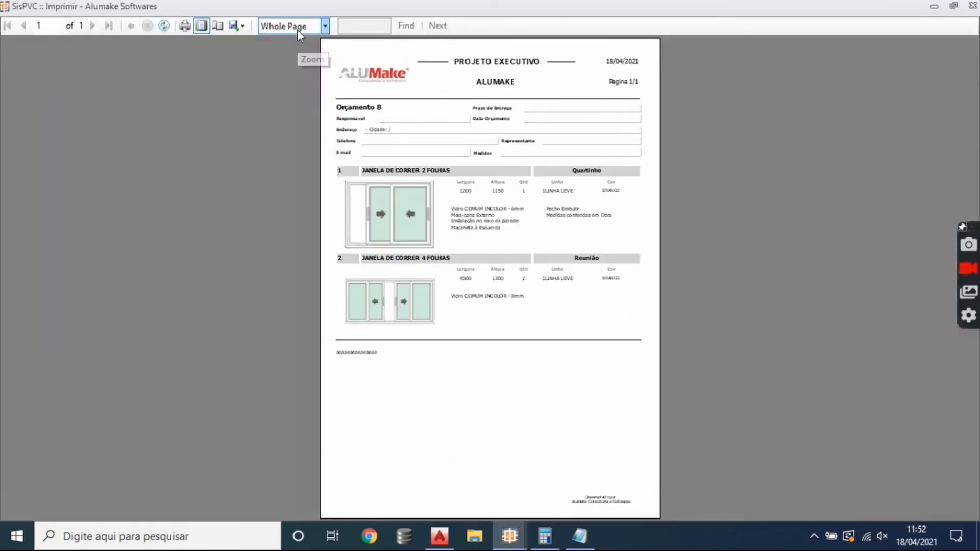
click(297, 29)
click(297, 36)
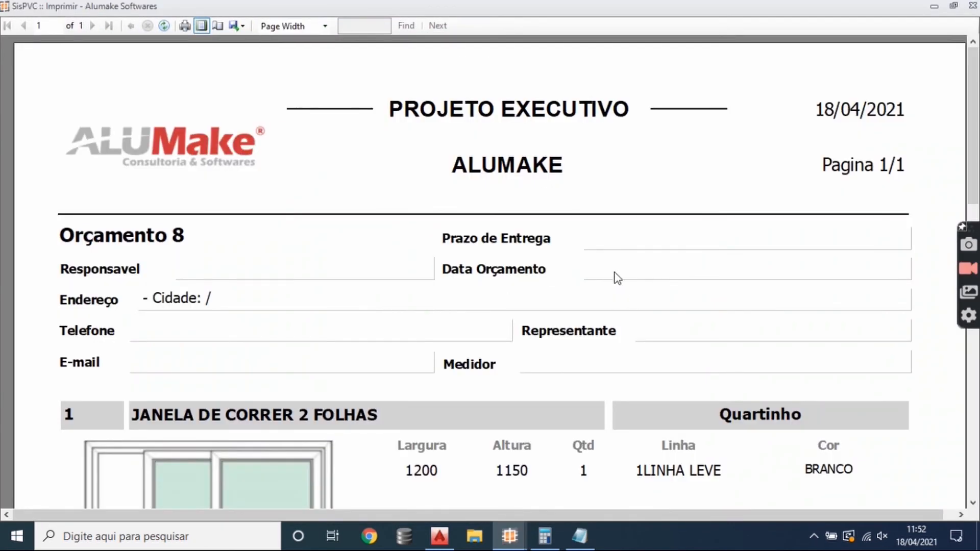
scroll(566, 304, down, 2)
scroll(570, 307, down, 5)
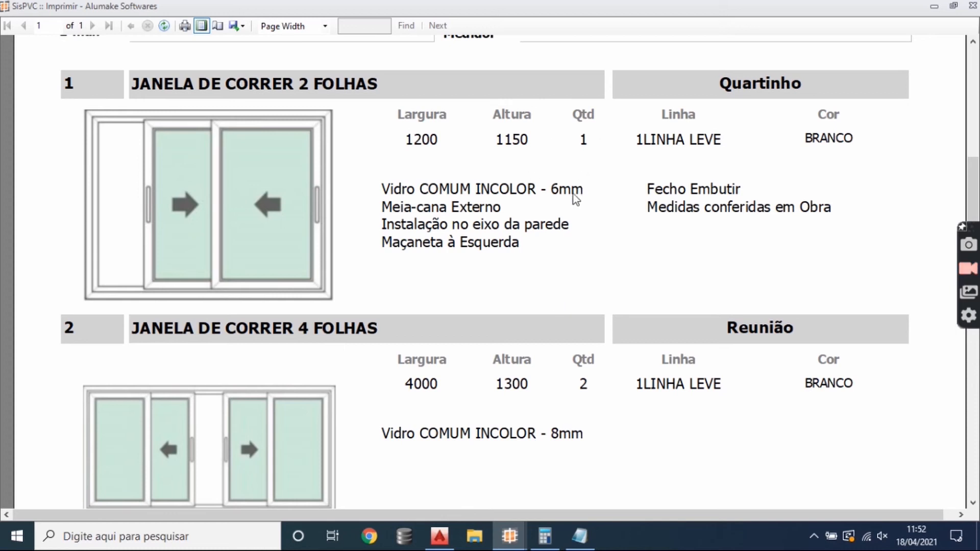
scroll(567, 210, down, 3)
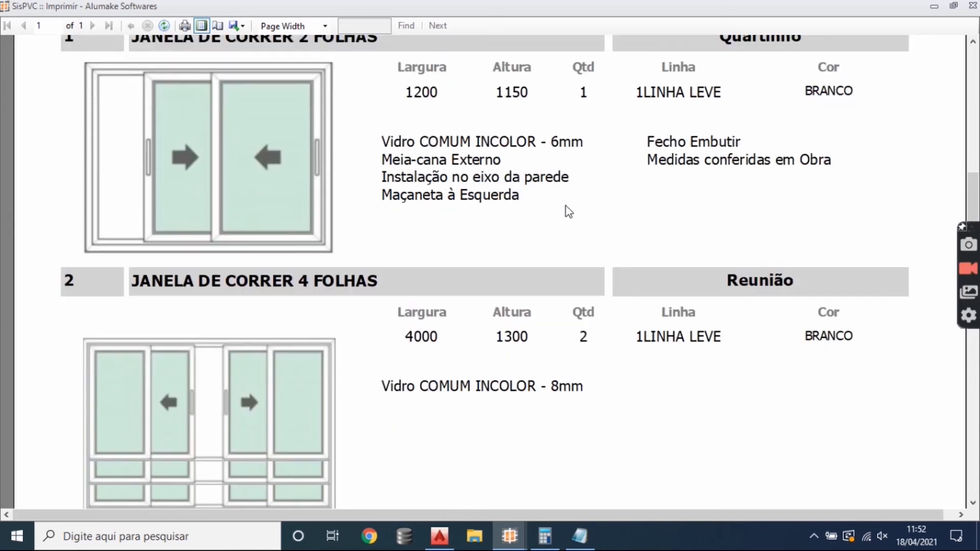
click(970, 7)
click(795, 84)
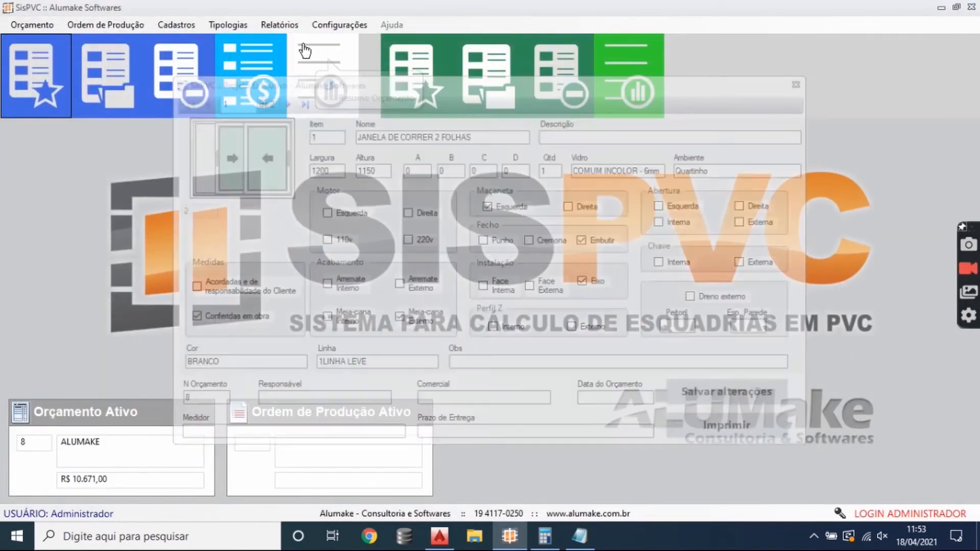
- Generate the Pre-Medição report by entering a budget number, display it at page width, and examine the measurement entries for each window
click(280, 24)
mouse_move(311, 41)
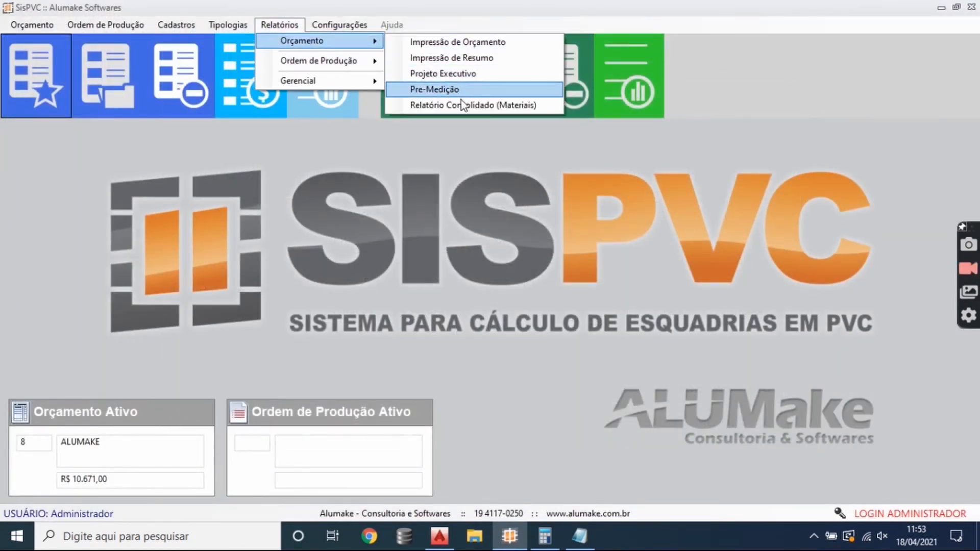
click(448, 90)
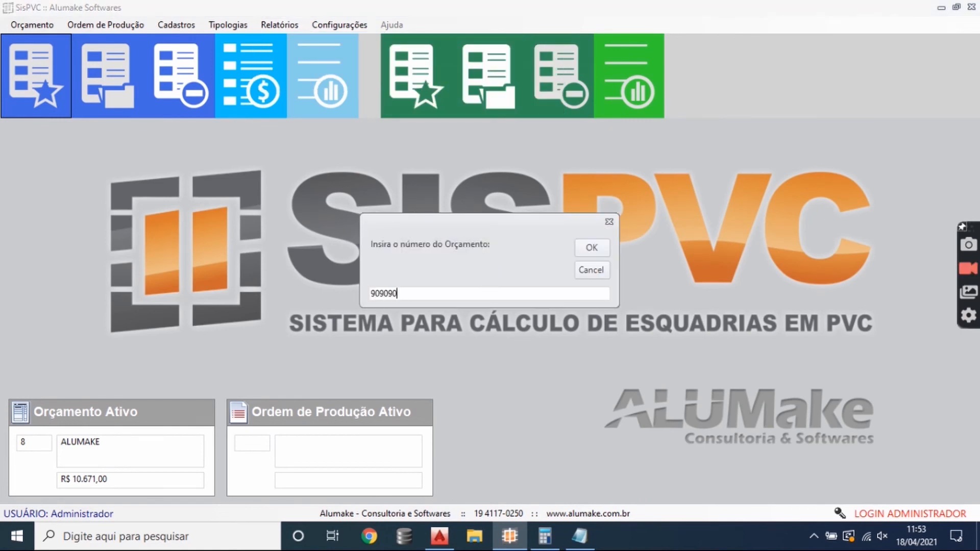
click(607, 253)
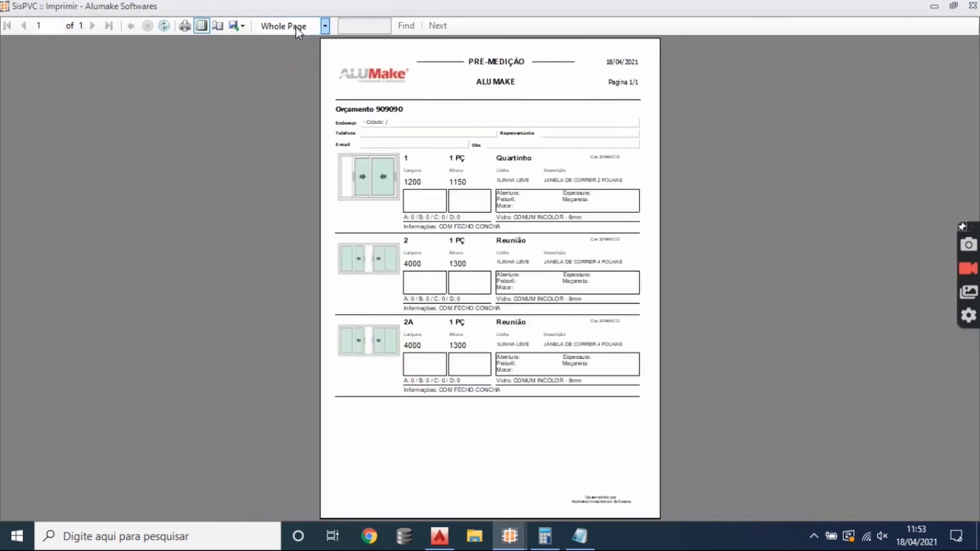
click(296, 27)
scroll(297, 37, up, 1)
click(297, 37)
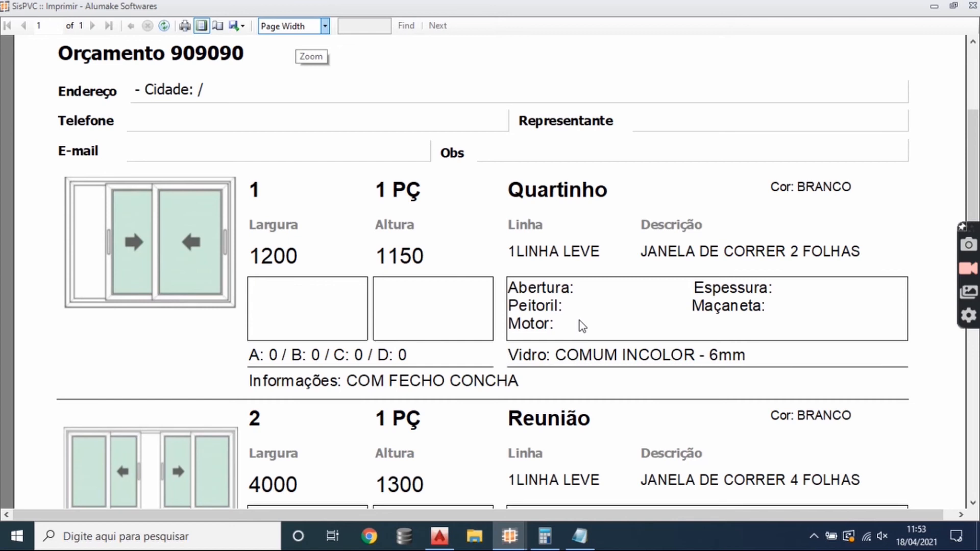
scroll(582, 325, down, 7)
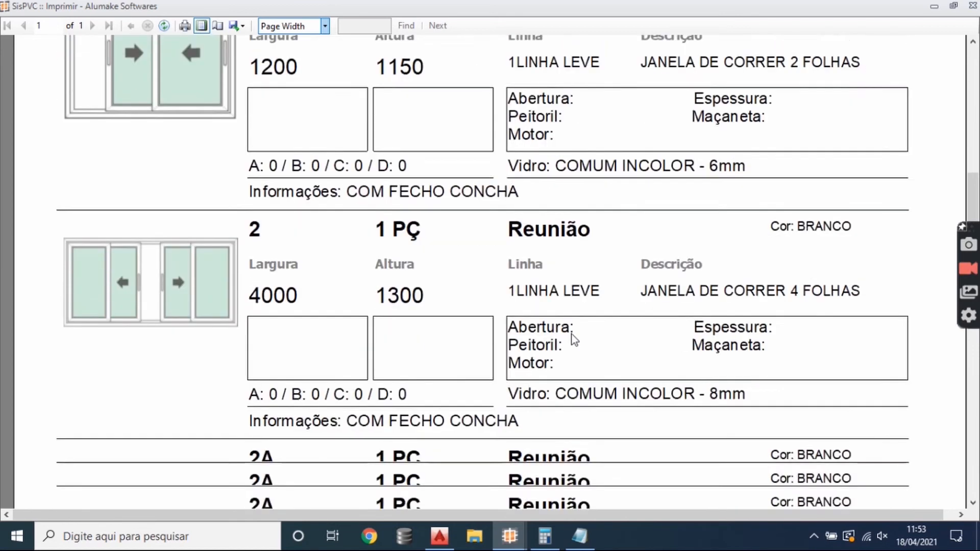
scroll(344, 279, up, 1)
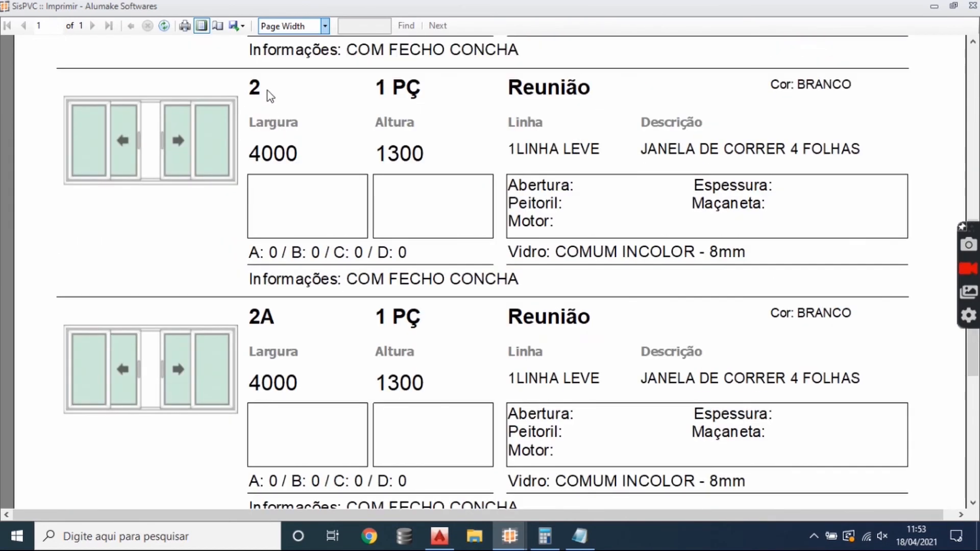
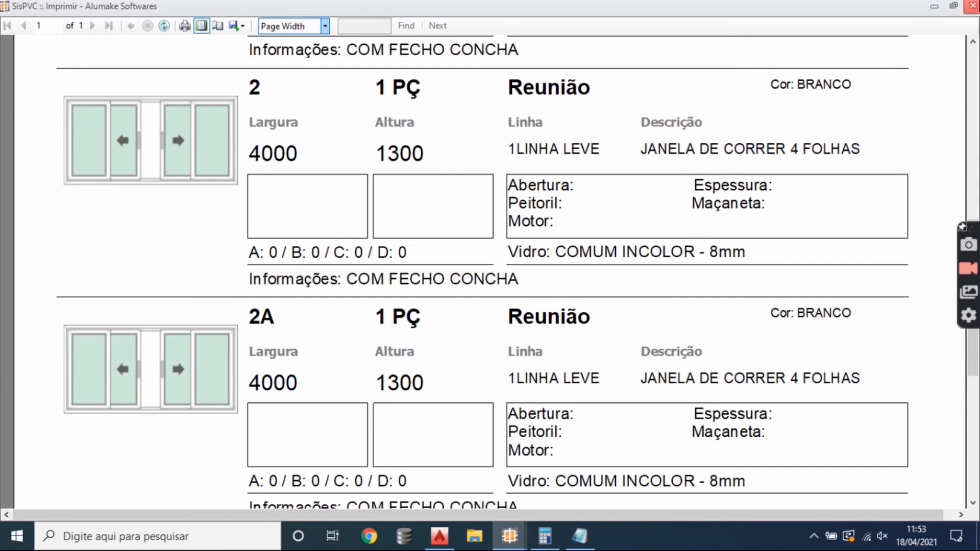
- Close the Pre-Medição preview and open the budget's Relatório Consolidado (Materiais)
click(971, 6)
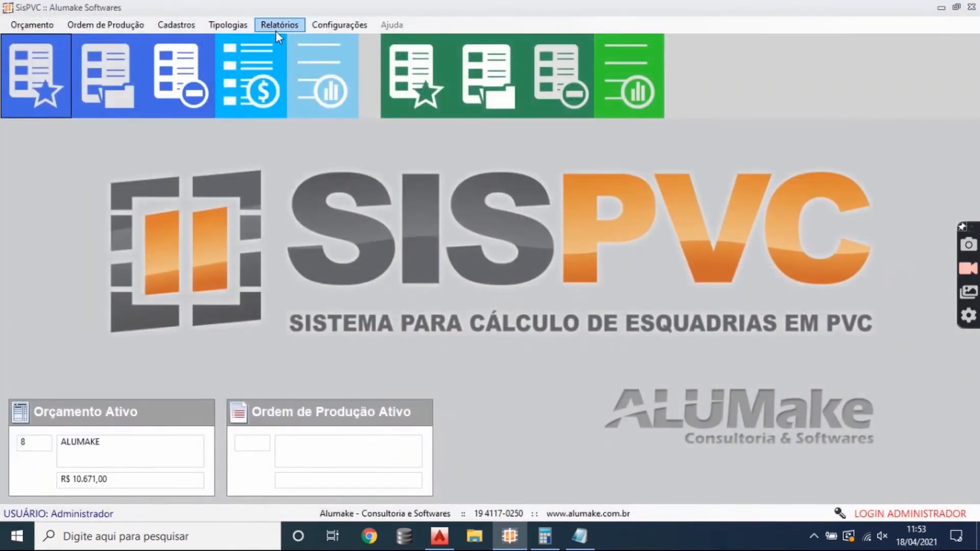
click(278, 26)
mouse_move(319, 42)
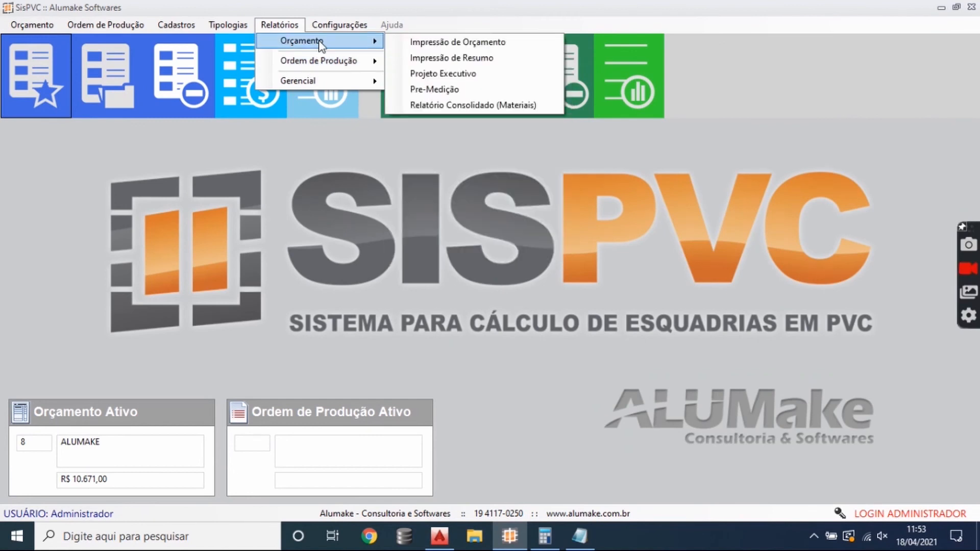
click(497, 104)
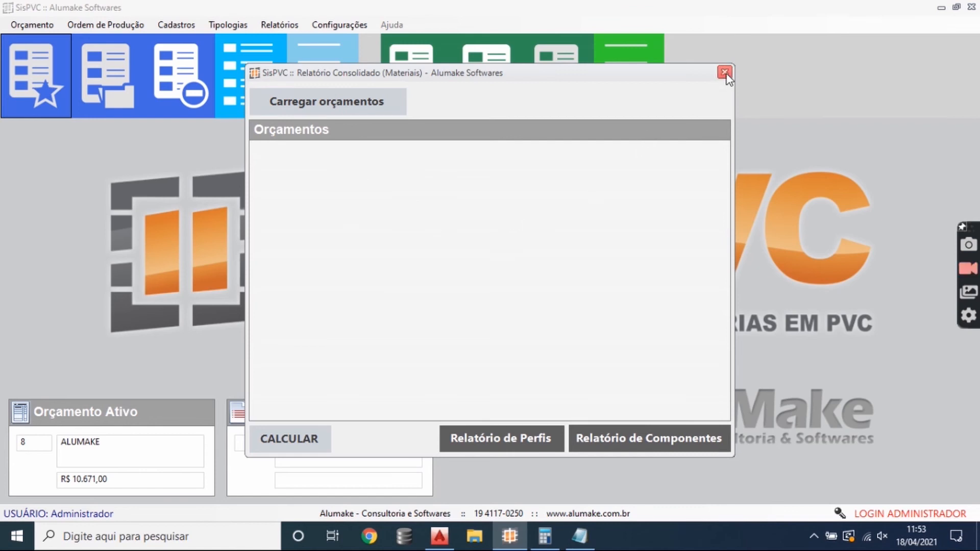
- Load the ALUMAKE budget into the consolidated materials report, select it and calculate its materials
click(343, 104)
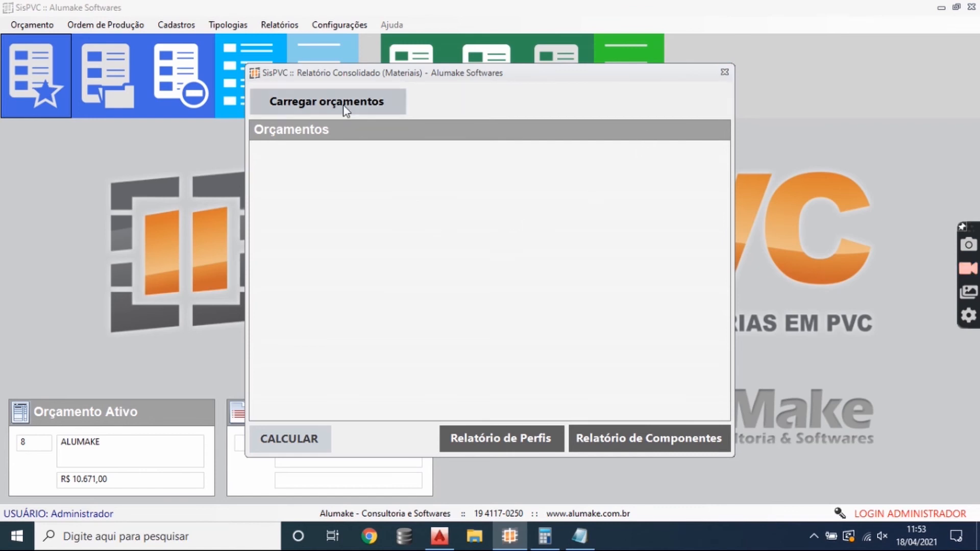
double_click(459, 187)
click(296, 163)
click(306, 439)
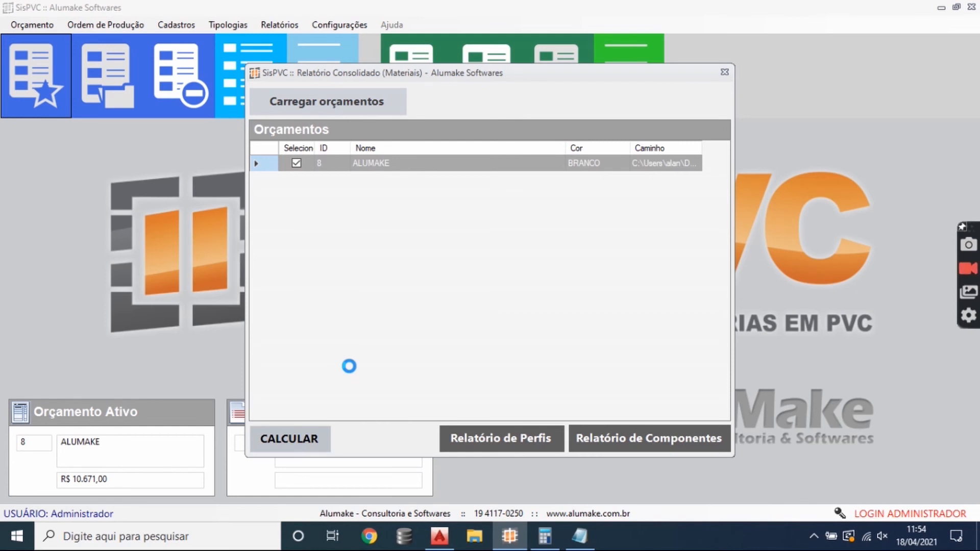
click(541, 286)
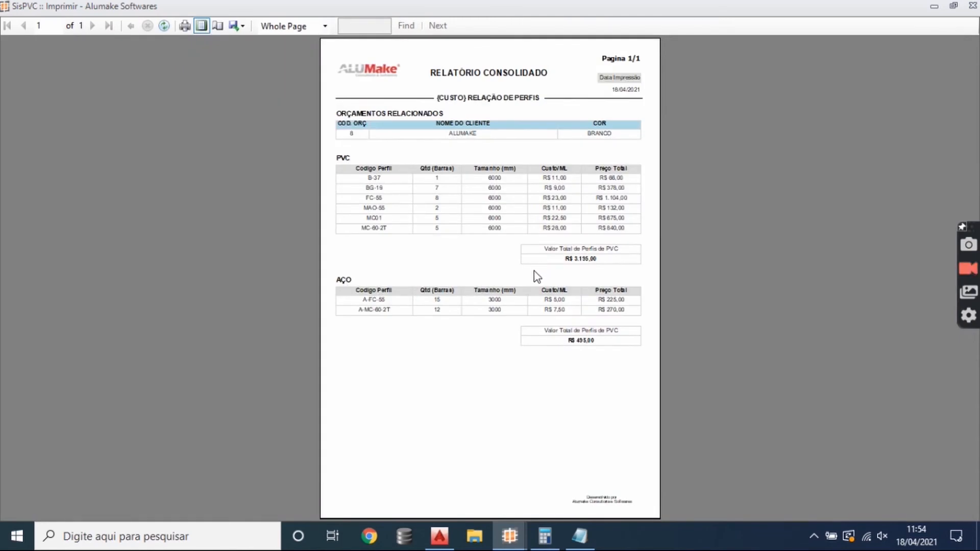
- Display the consolidated profile report at page width, examine the PVC and steel profile quantities and costs, and close the report
click(300, 26)
click(286, 38)
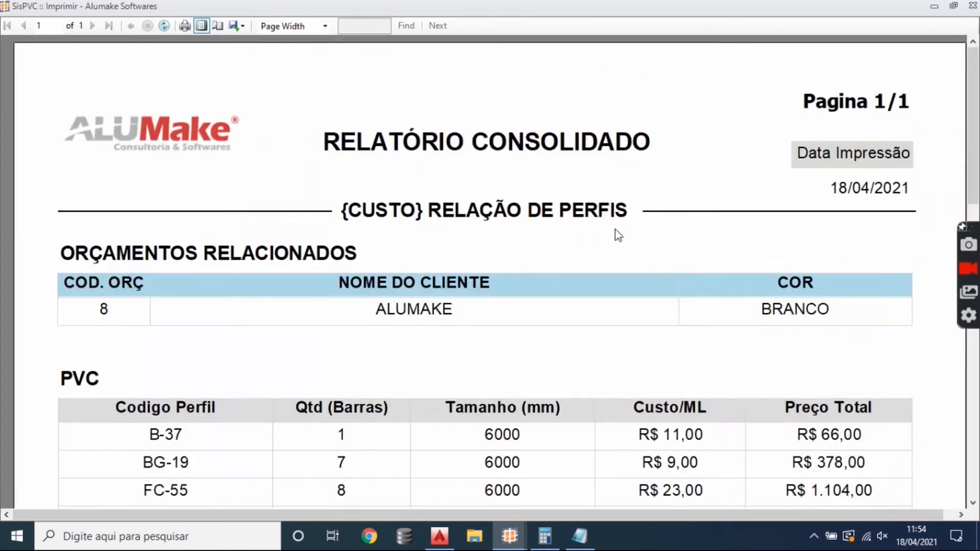
scroll(617, 234, down, 5)
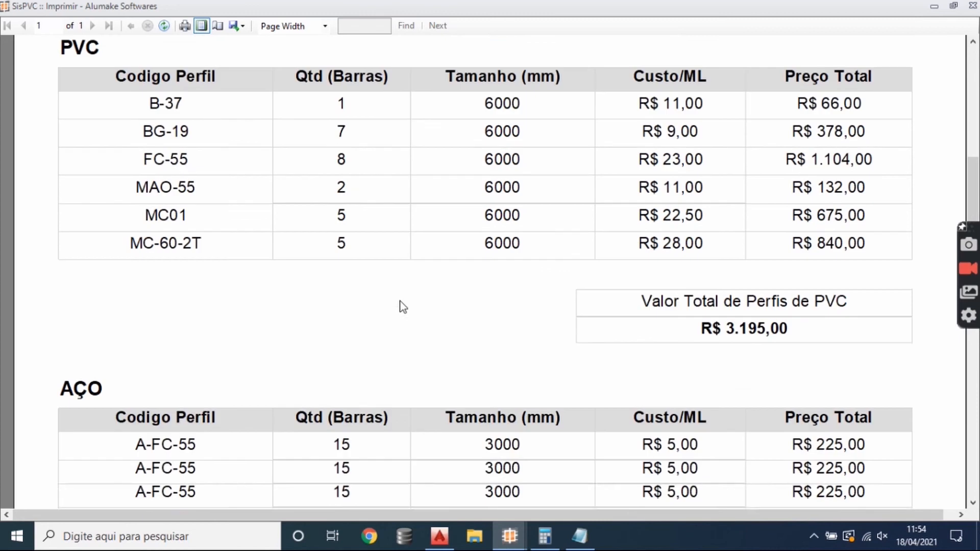
scroll(400, 306, down, 5)
scroll(534, 318, up, 3)
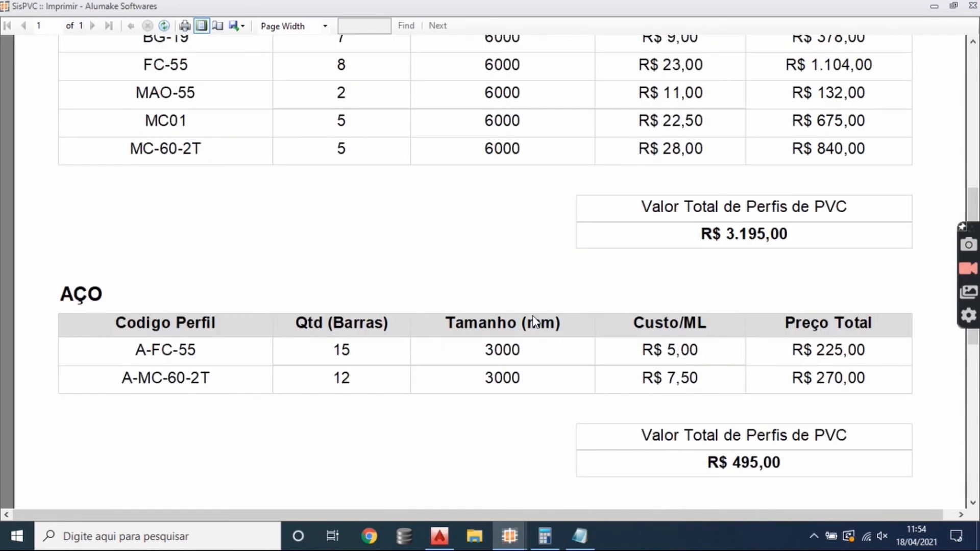
scroll(534, 322, up, 4)
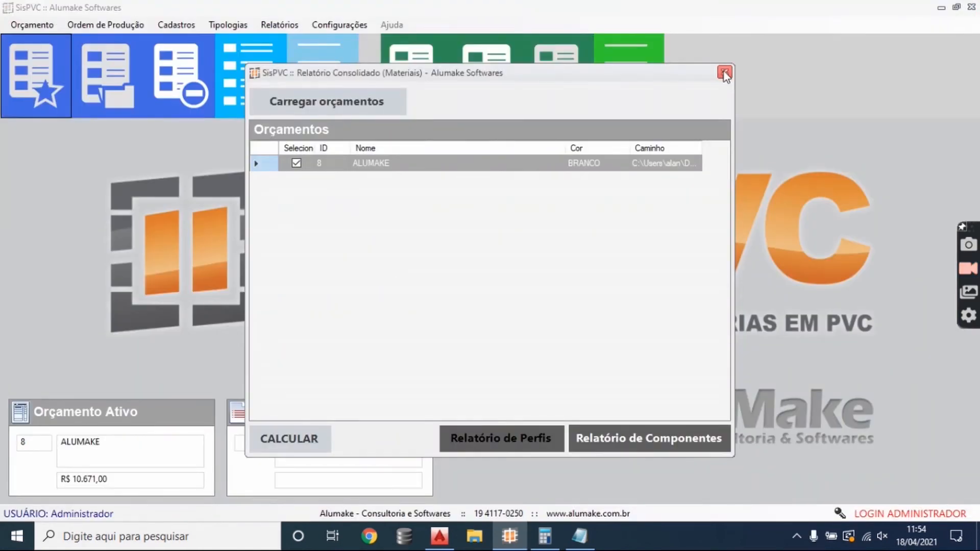
click(725, 74)
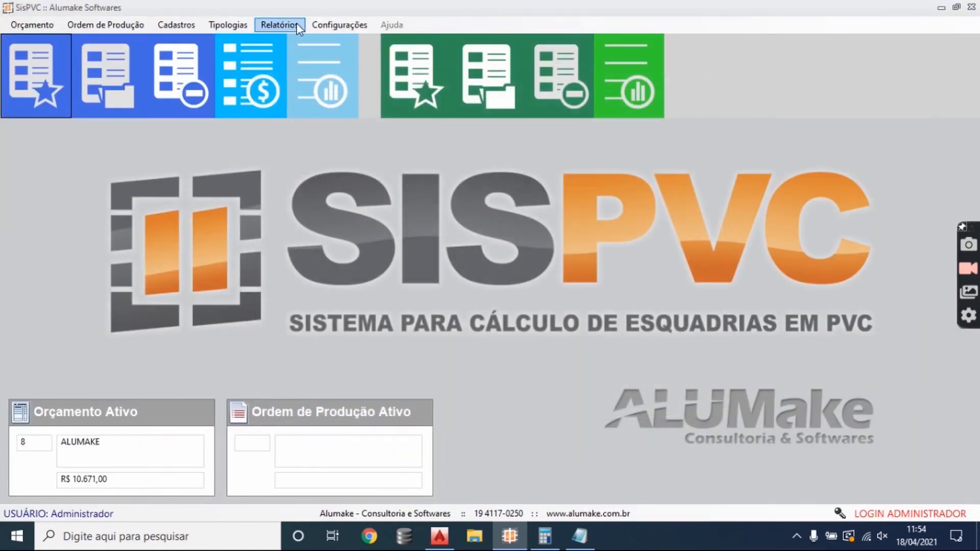
- Close the active budget and load the items of ORC-ALUMAKE.orcpvc into a new production order form
click(197, 112)
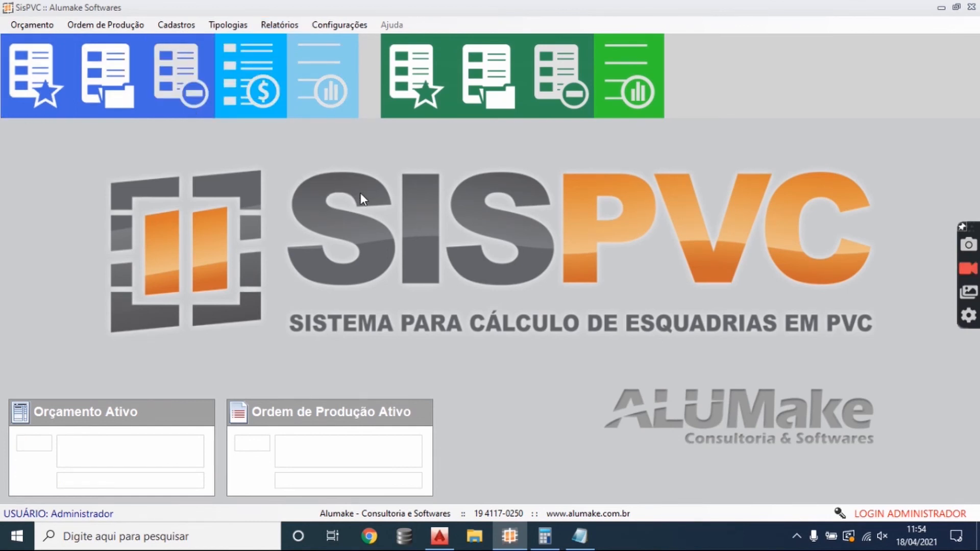
click(431, 101)
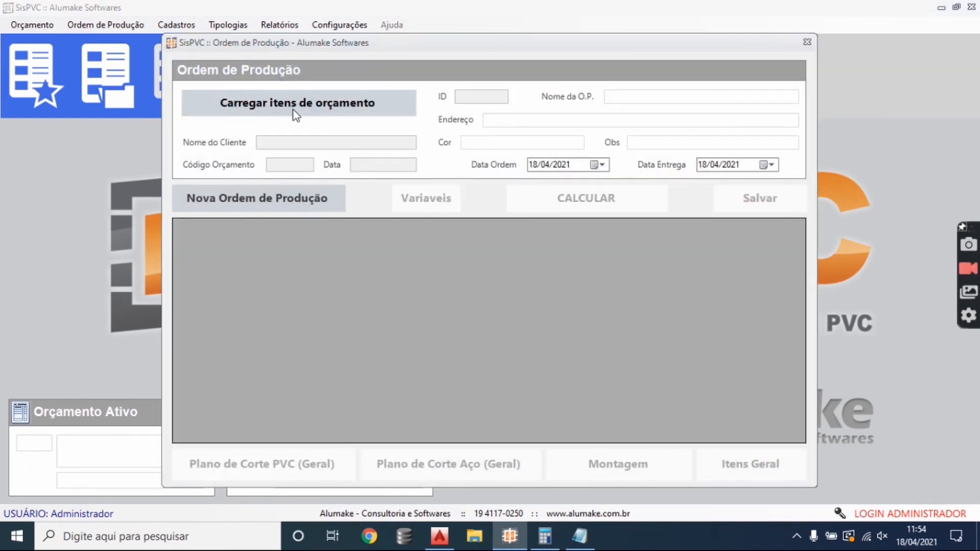
click(294, 108)
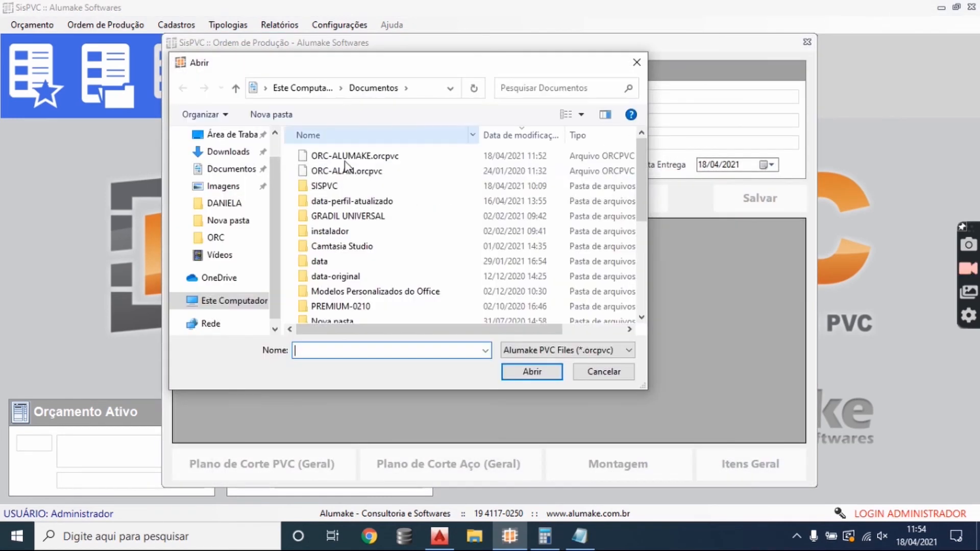
click(374, 157)
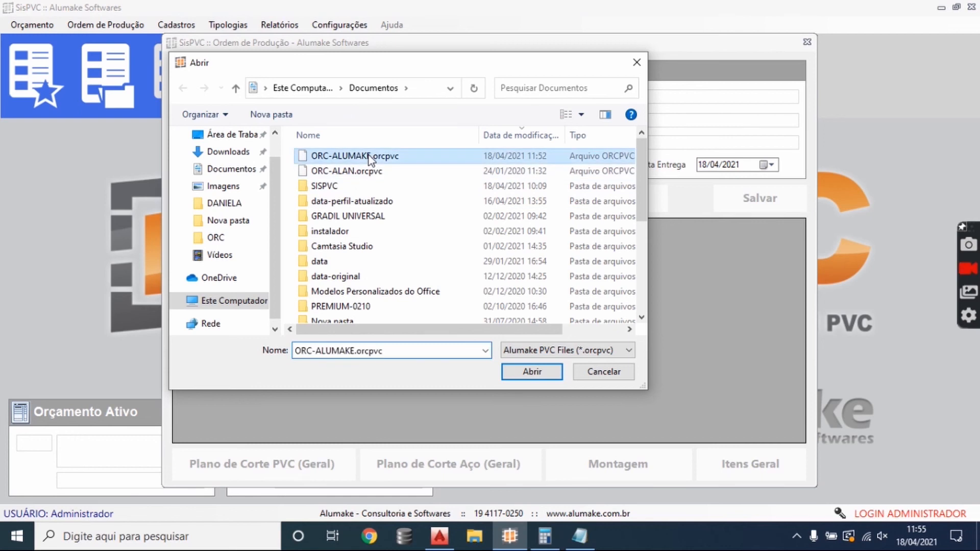
click(531, 371)
- Enter the production order's name with the client's name, create the order and save its file as PROD-ALUMAKE
click(620, 96)
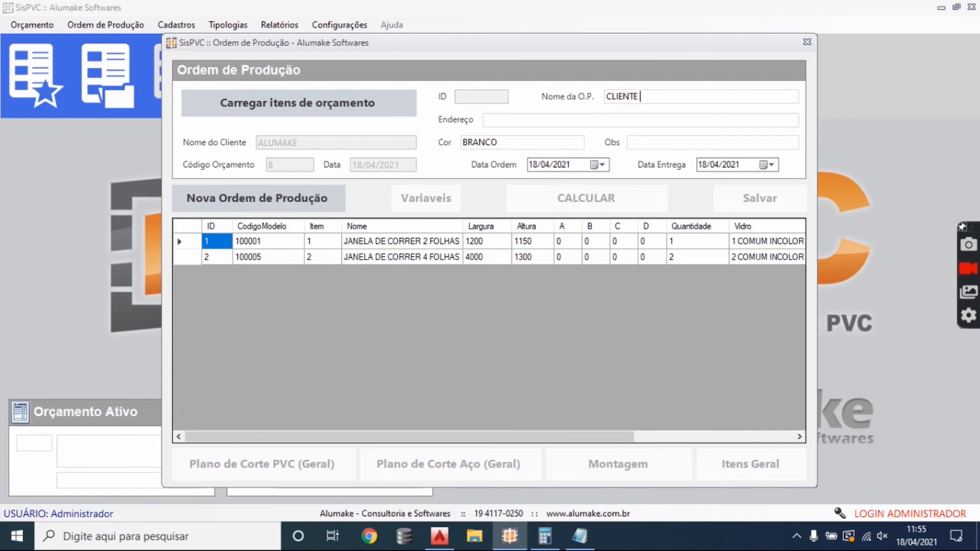
click(265, 207)
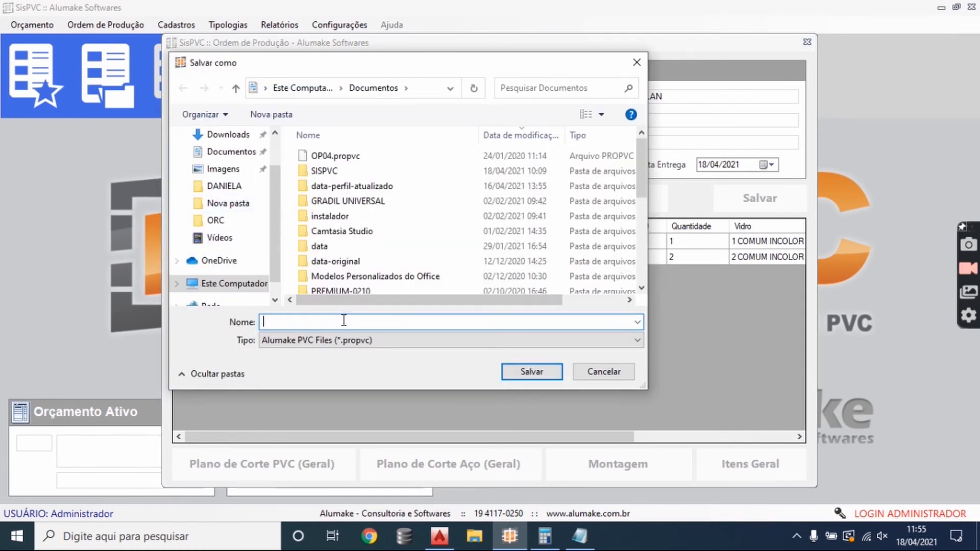
text(PROD-ALUMAKE)
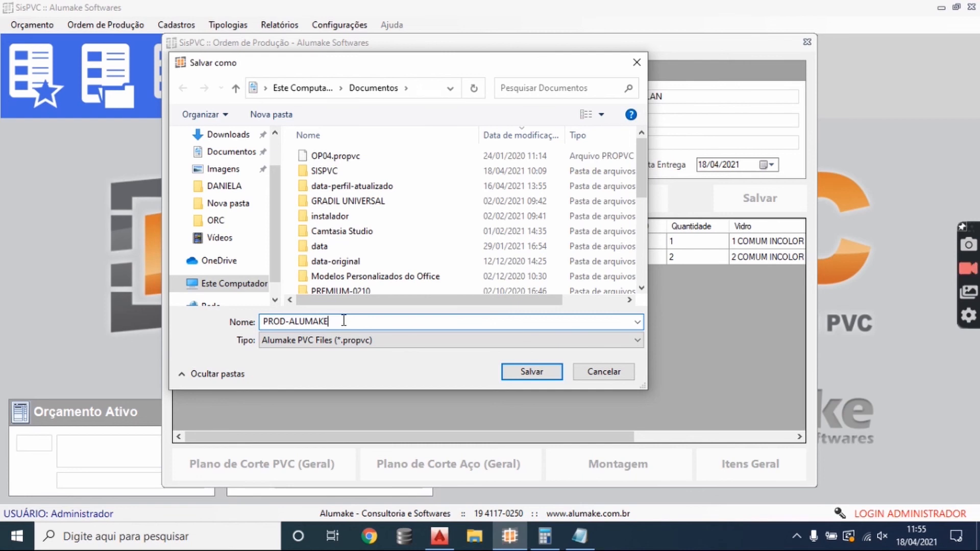
click(522, 373)
- Review each window's budget width against its editable opening width and height (Vão) in the production order
click(499, 243)
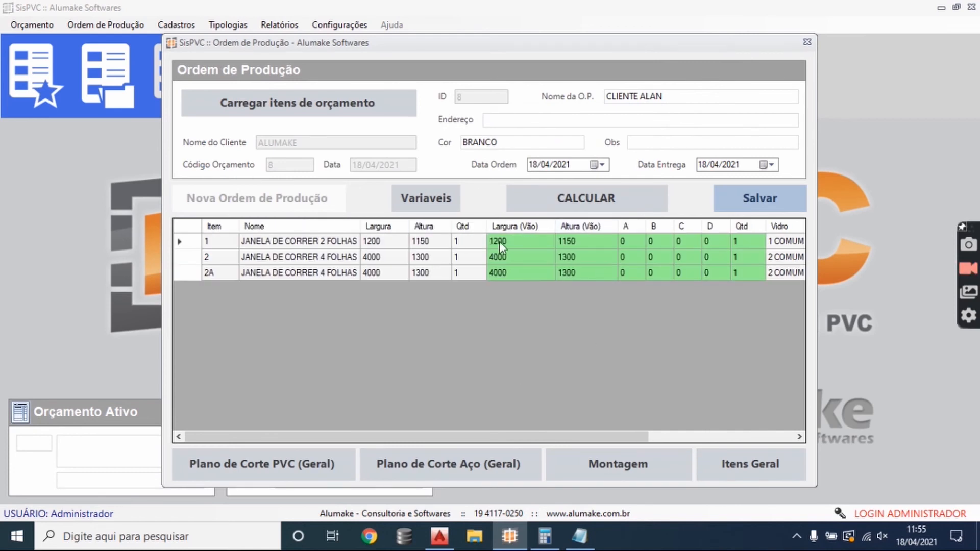
click(500, 244)
click(391, 244)
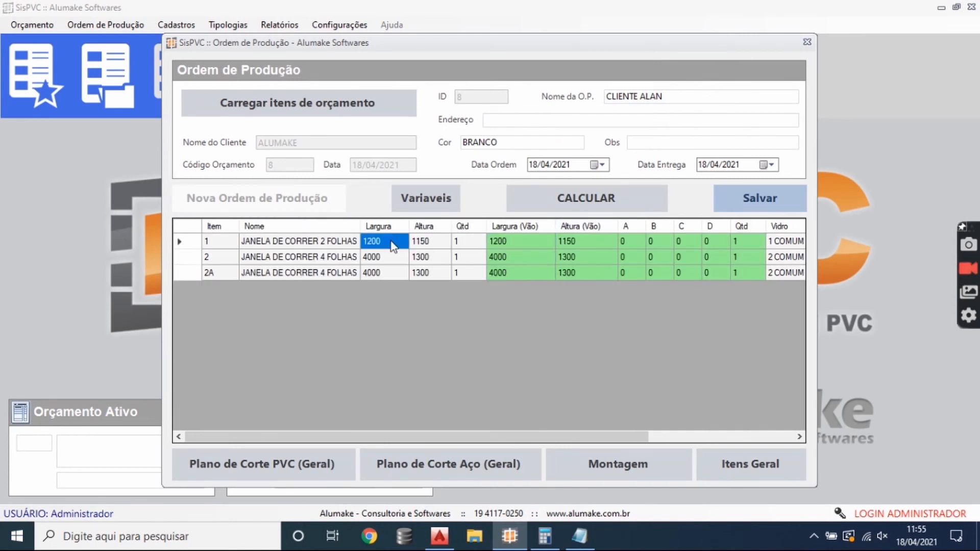
click(505, 246)
click(528, 257)
click(531, 246)
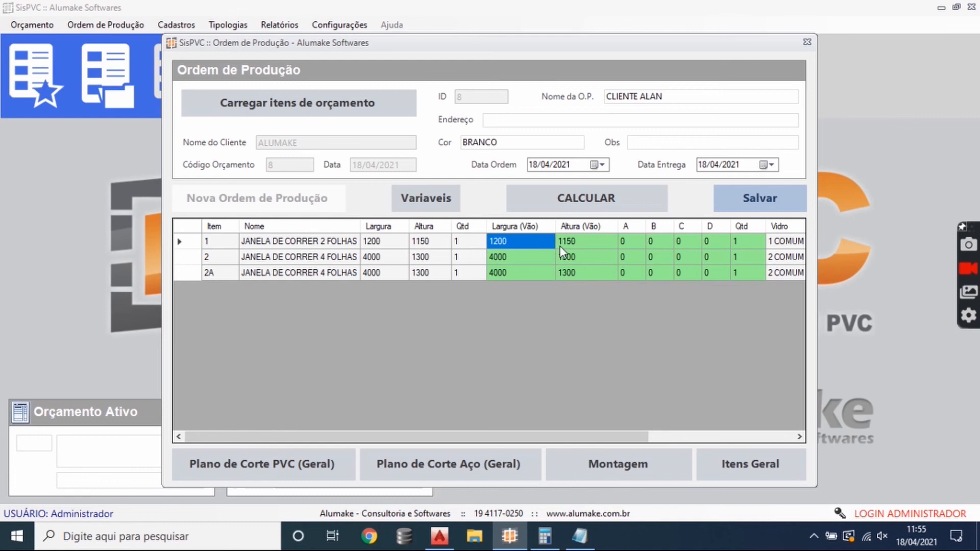
click(560, 246)
click(534, 258)
click(563, 258)
click(528, 274)
click(562, 275)
click(517, 276)
click(563, 274)
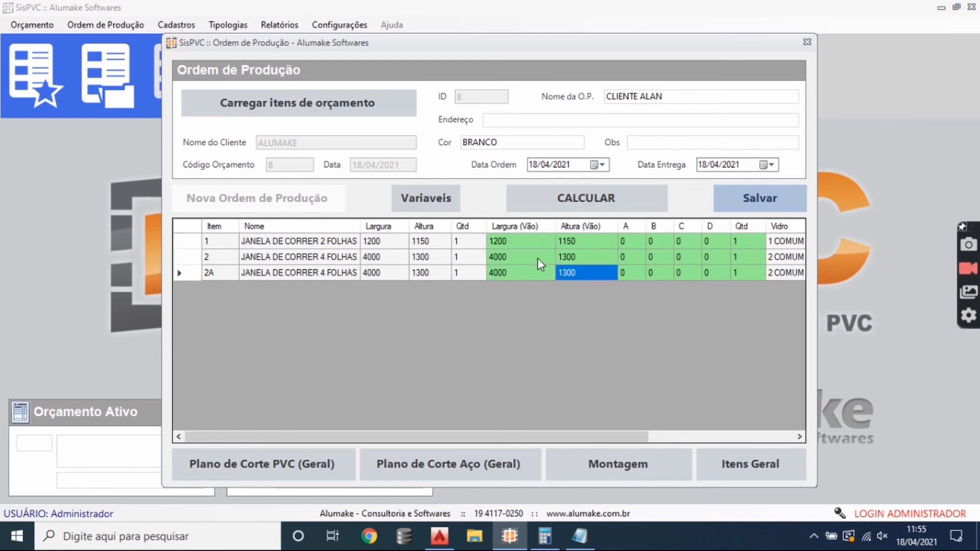
click(563, 247)
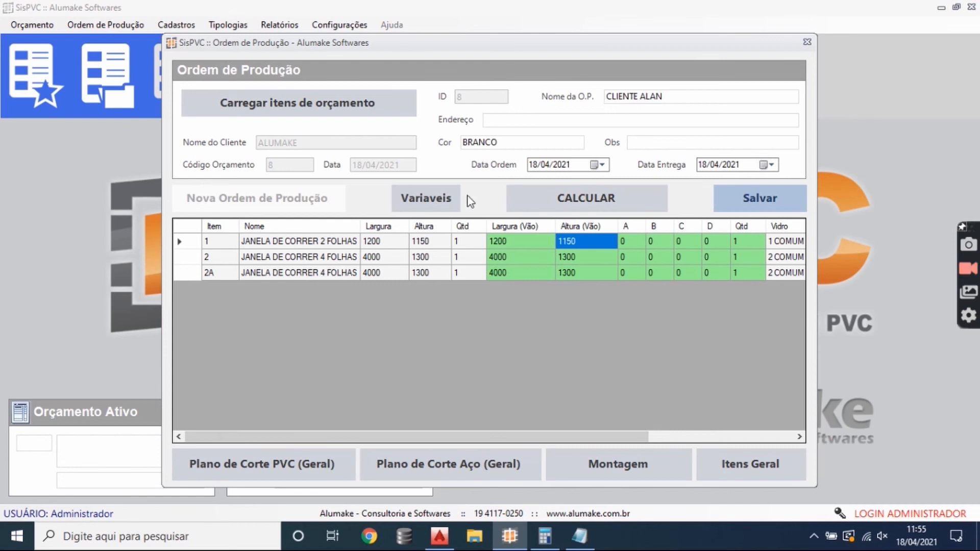
- Calculate the order's items, and change item 2A's opening to 4100 wide by 1290 high
click(629, 194)
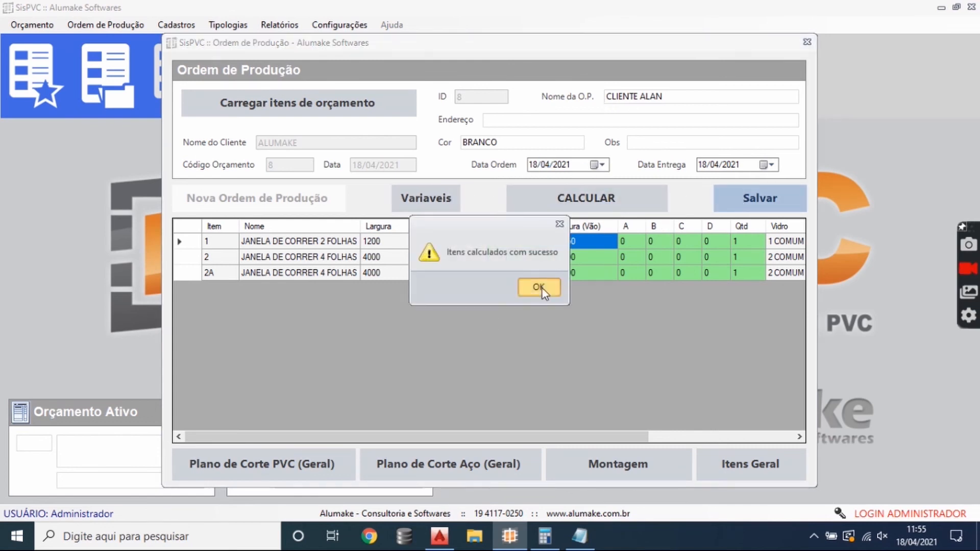
click(541, 289)
click(577, 257)
click(574, 275)
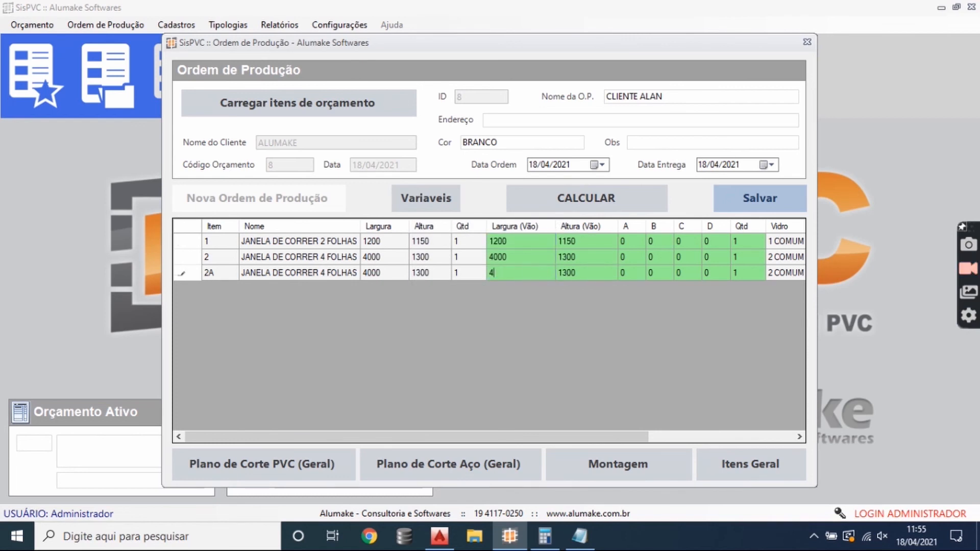
click(573, 273)
text(1290)
click(568, 263)
- Recalculate the production order with item 2A's new opening dimensions and save the order
click(576, 204)
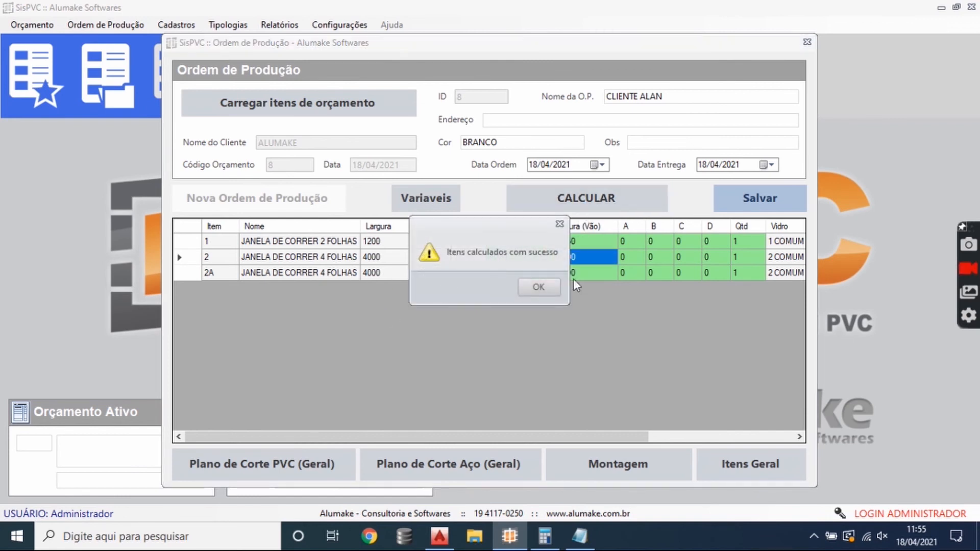
click(533, 283)
click(746, 200)
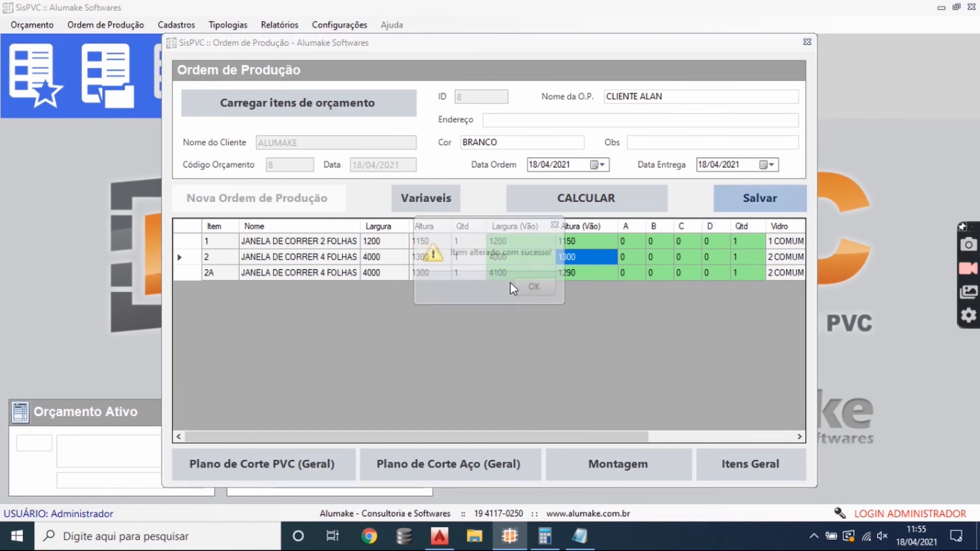
click(534, 295)
- Generate the individual Montagem report for item 2, display it at page width, and examine its profiles, components and glass
click(615, 454)
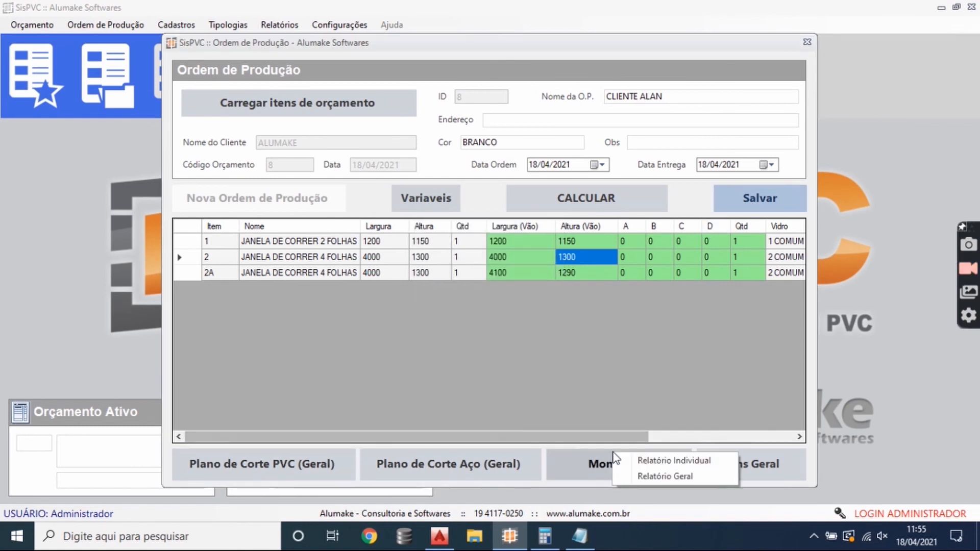
click(653, 461)
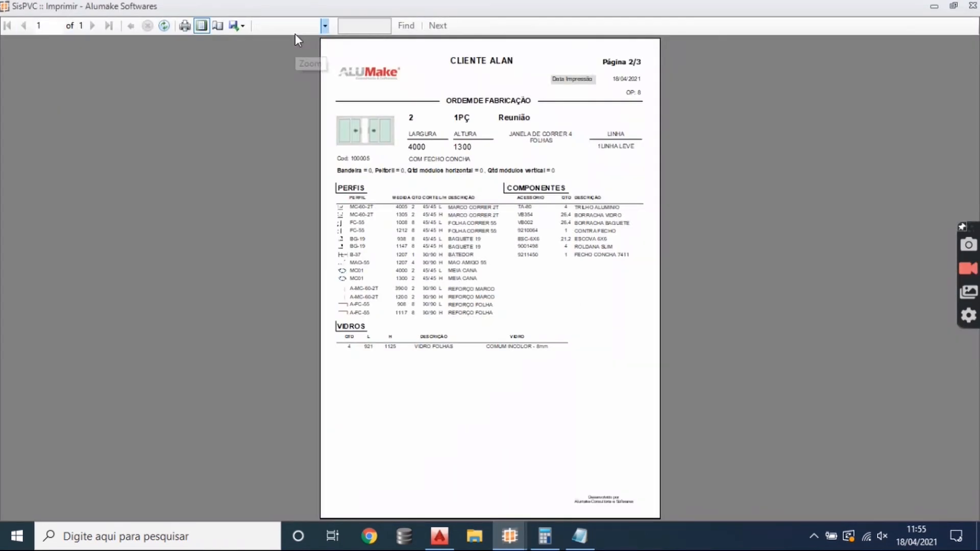
click(295, 34)
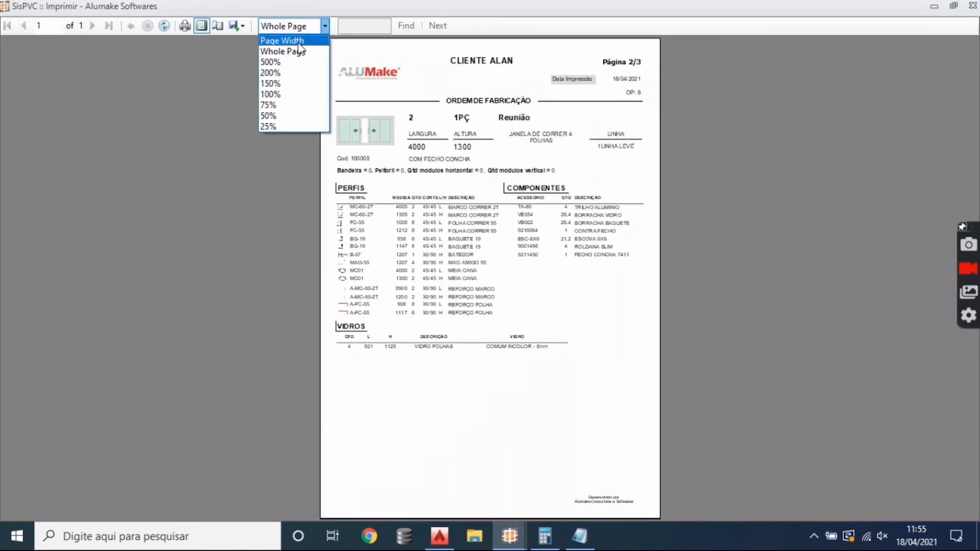
click(298, 41)
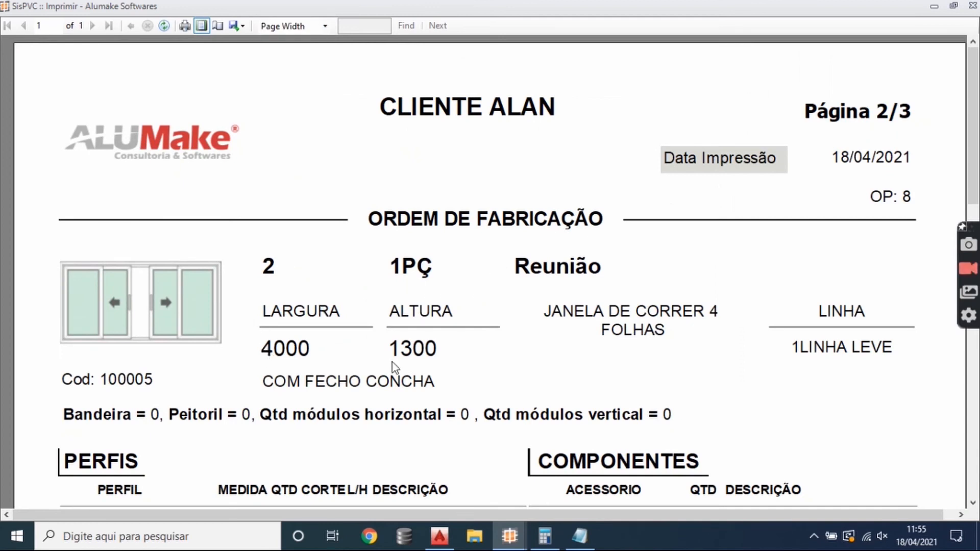
scroll(675, 290, down, 5)
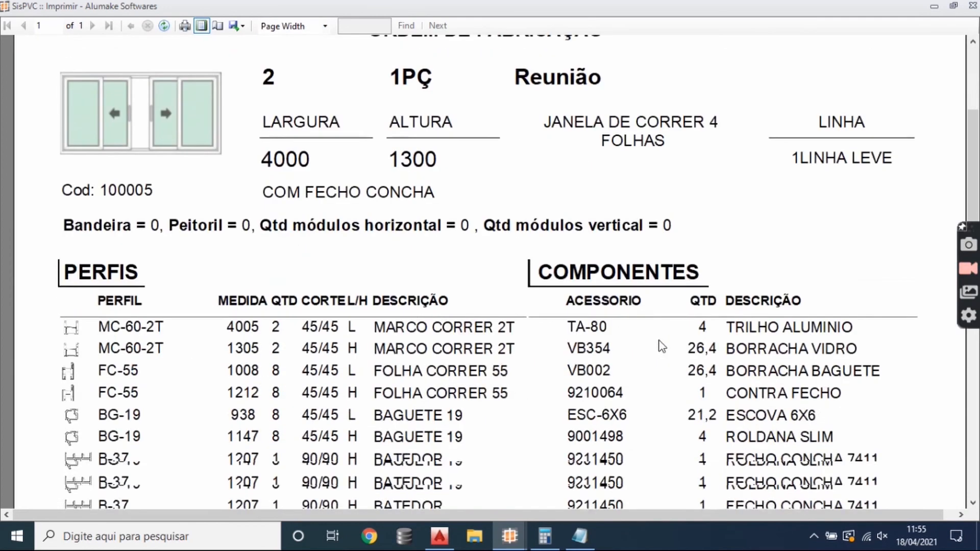
scroll(571, 270, down, 1)
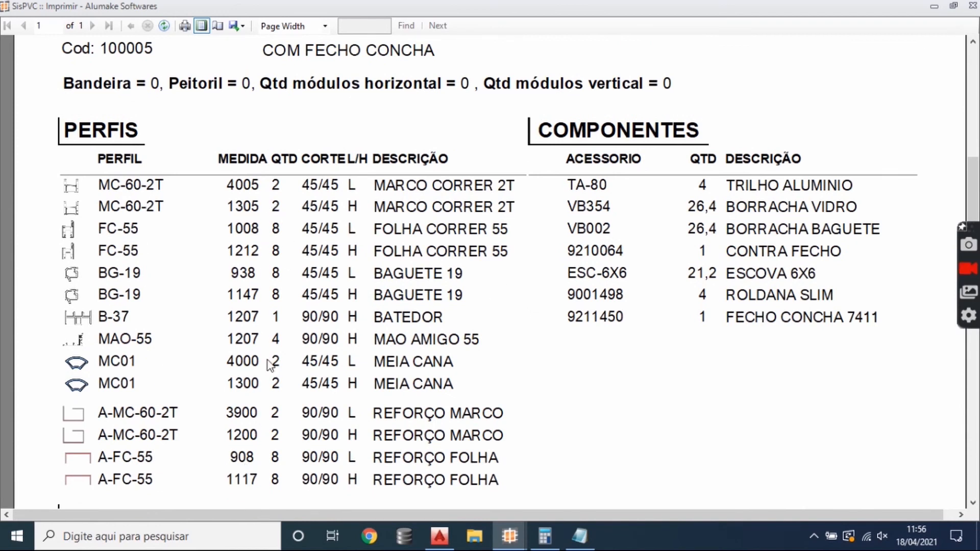
scroll(286, 346, down, 4)
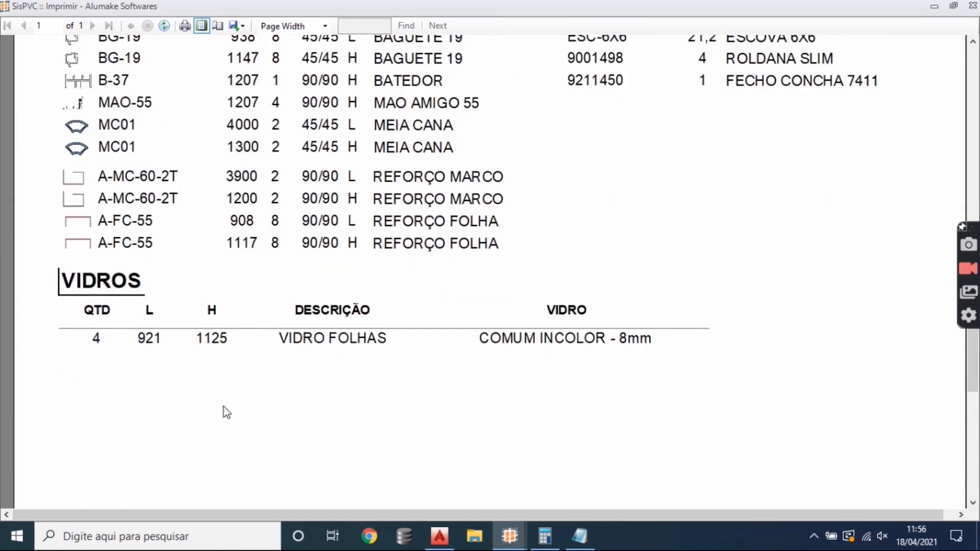
scroll(339, 395, up, 2)
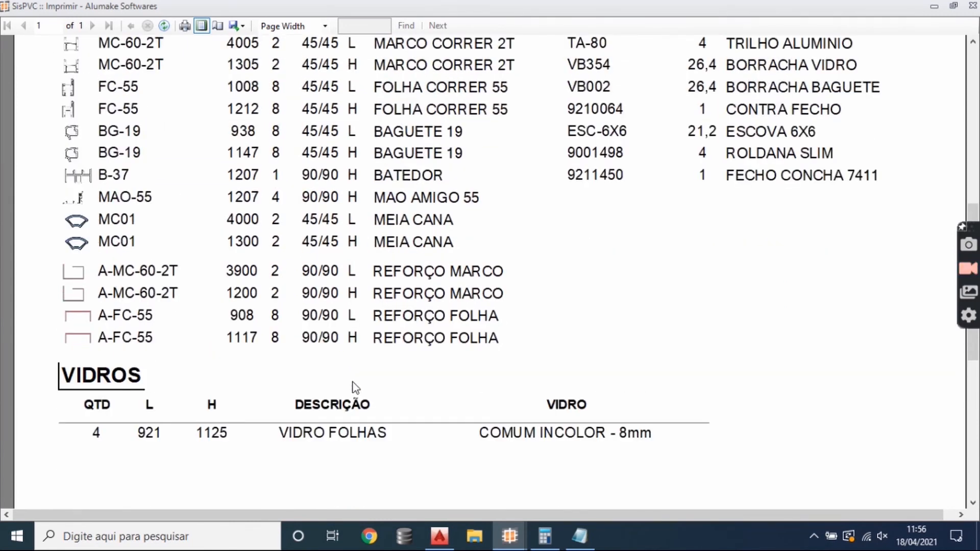
- Review item 2's profile list and window details in the assembly report, and close the report
scroll(377, 350, up, 2)
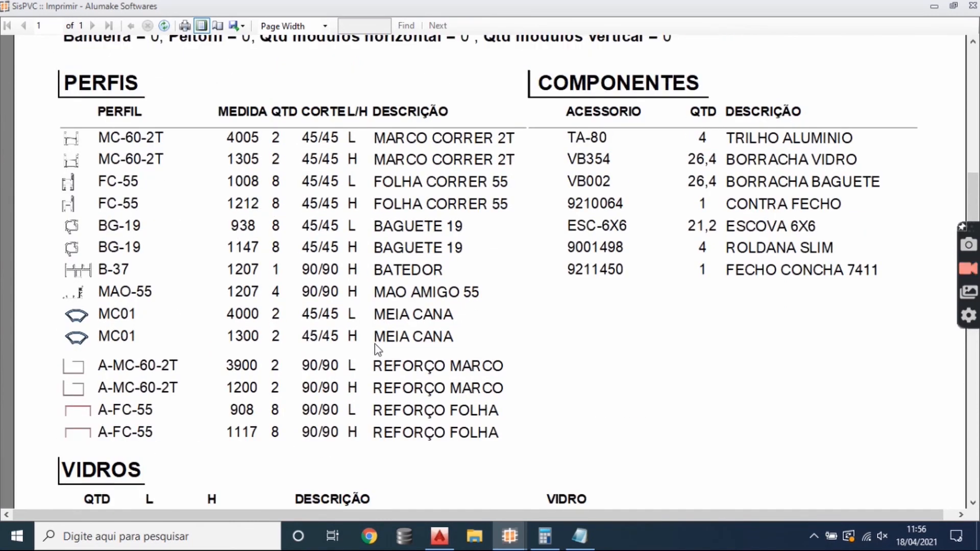
scroll(378, 350, up, 5)
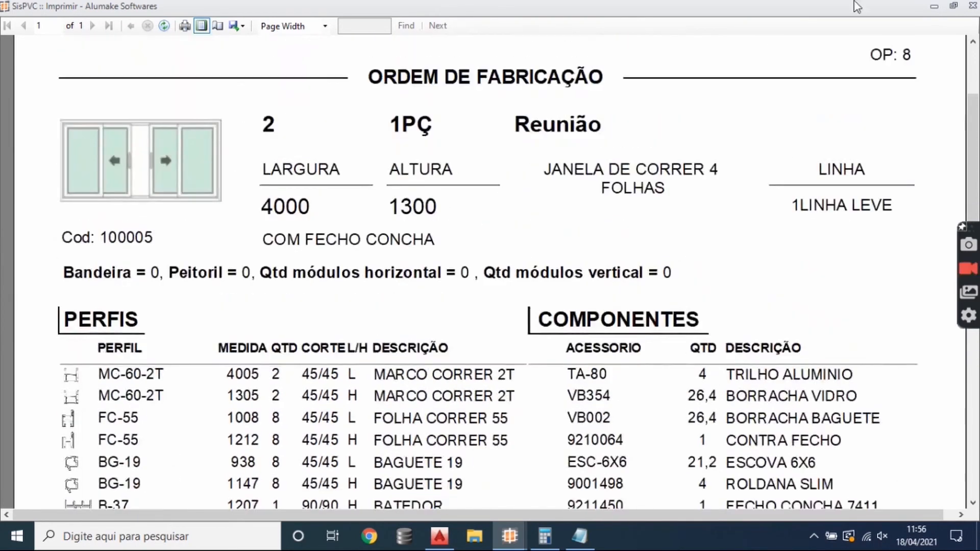
click(970, 6)
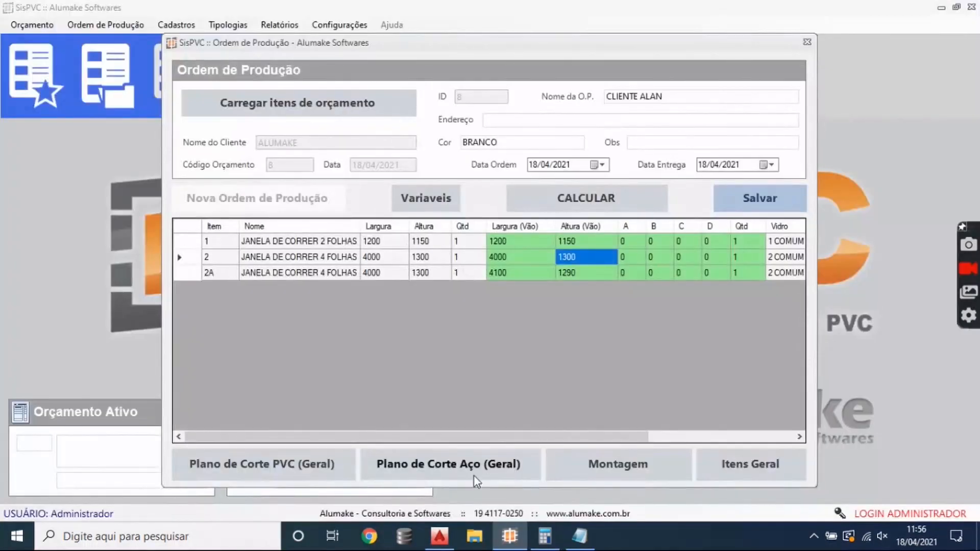
- Switch to AutoCAD and add a linear dimension for the overall frame height of the vertical section
click(443, 534)
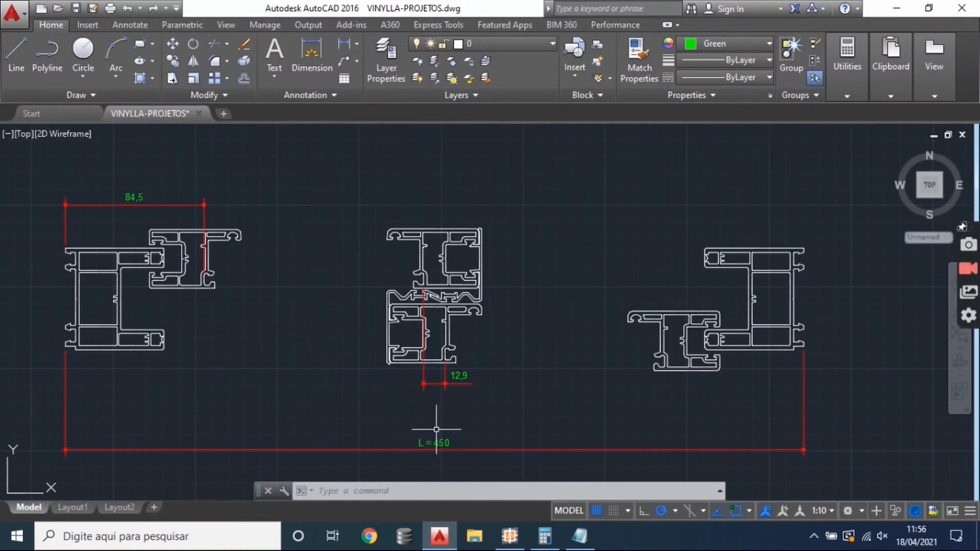
scroll(383, 389, down, 3)
scroll(577, 400, up, 2)
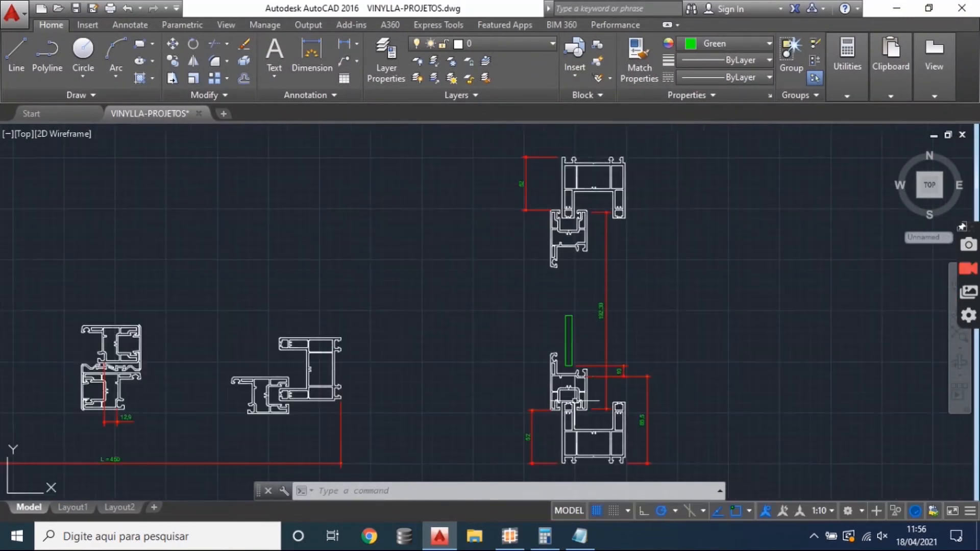
click(344, 44)
scroll(618, 153, up, 4)
click(633, 166)
scroll(640, 270, down, 4)
drag(635, 291, 604, 176)
scroll(598, 382, up, 4)
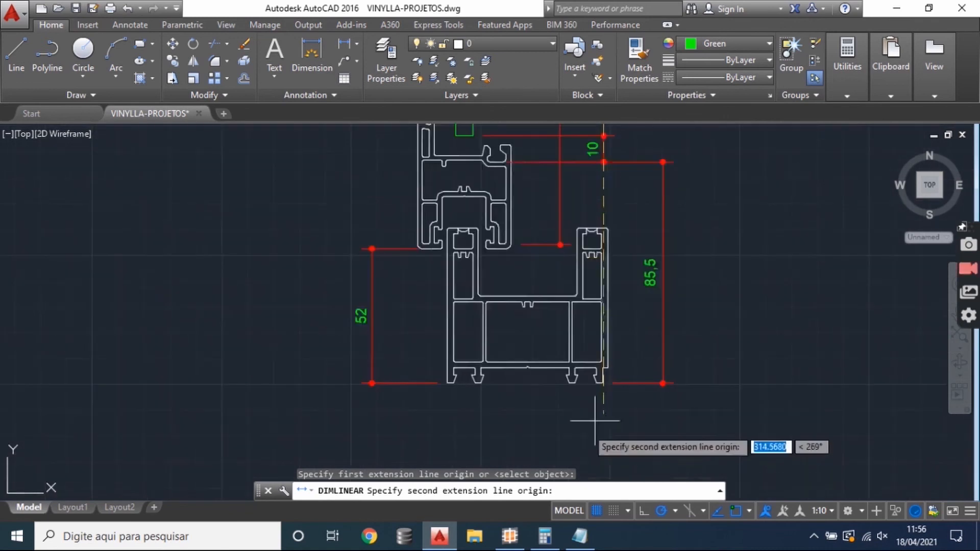
click(602, 384)
scroll(608, 400, down, 2)
click(695, 265)
scroll(601, 449, down, 2)
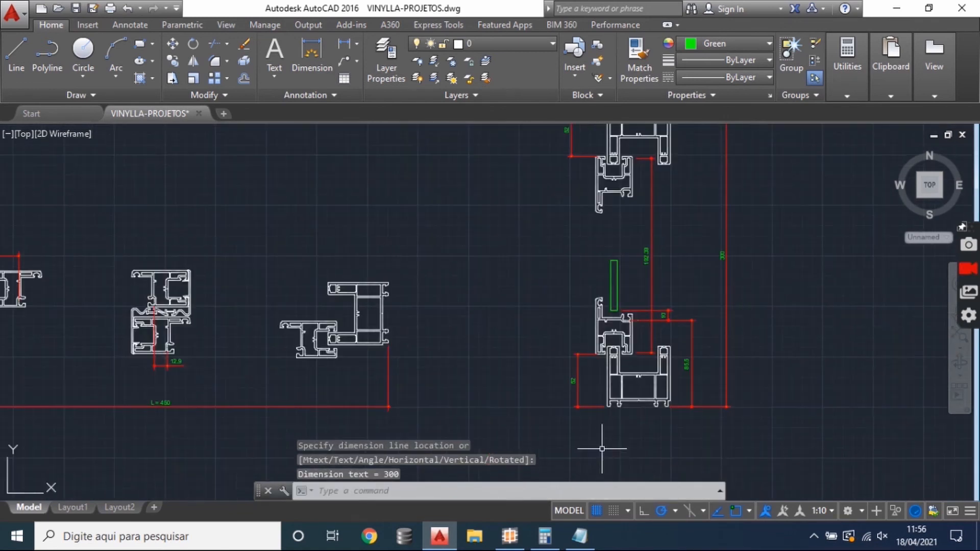
- Switch to SisPVC, set item 1's opening to 450 wide by 300 high, recalculate the production order, and close it
click(520, 535)
click(537, 243)
text(450)
click(565, 246)
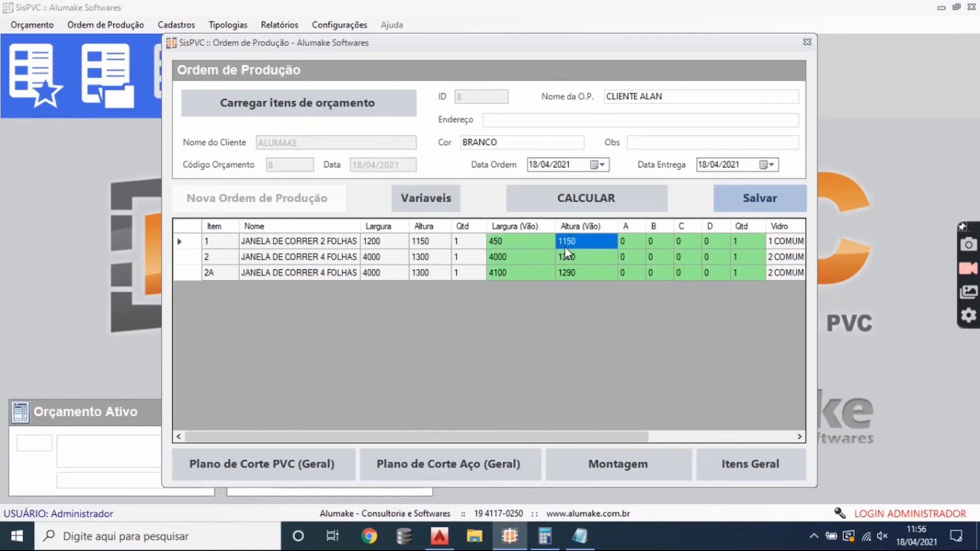
text(300)
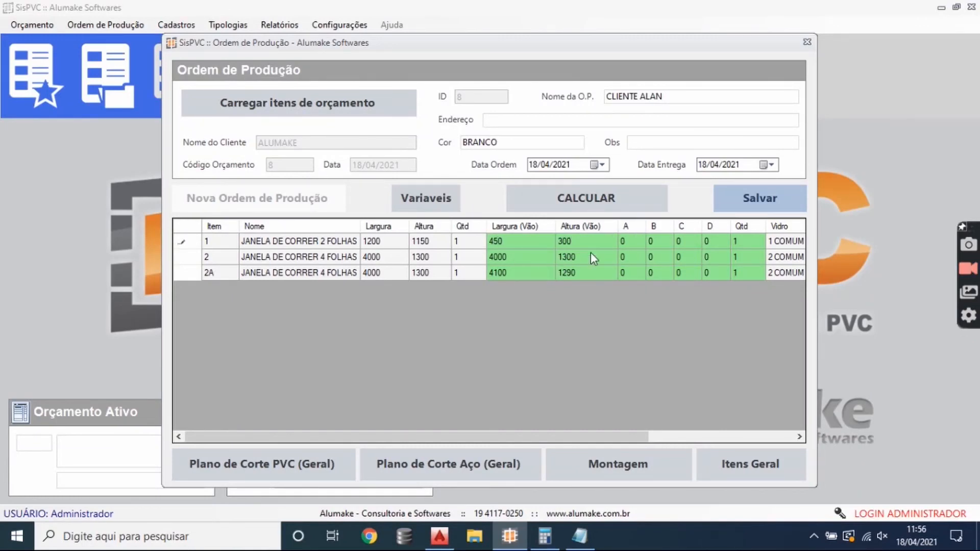
click(583, 200)
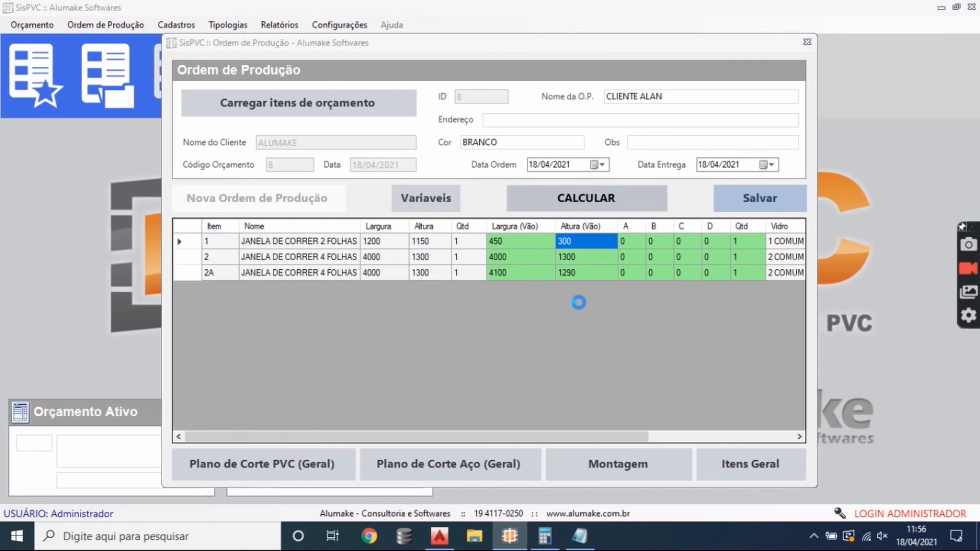
click(538, 286)
click(806, 42)
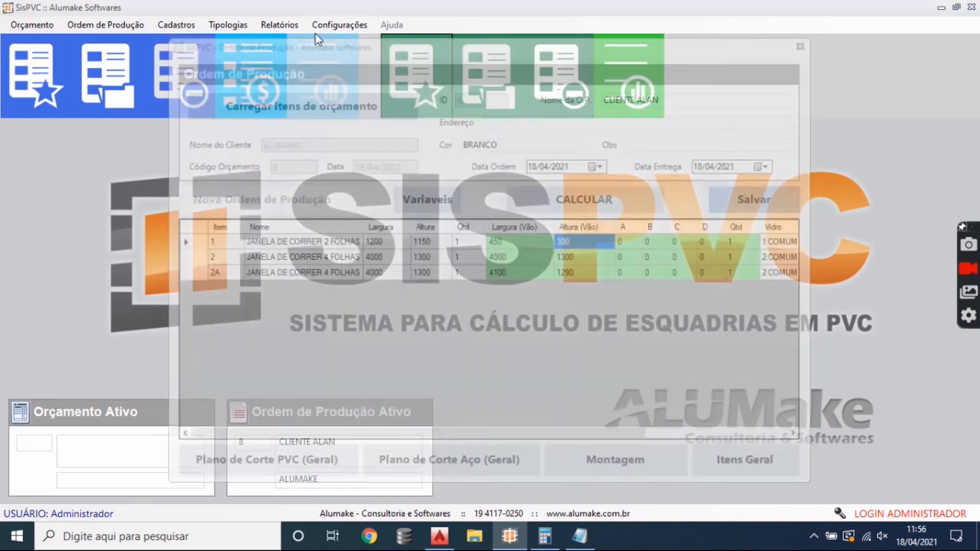
- Check the default width and height clearance discounts for production orders in the preferences
click(339, 25)
click(352, 72)
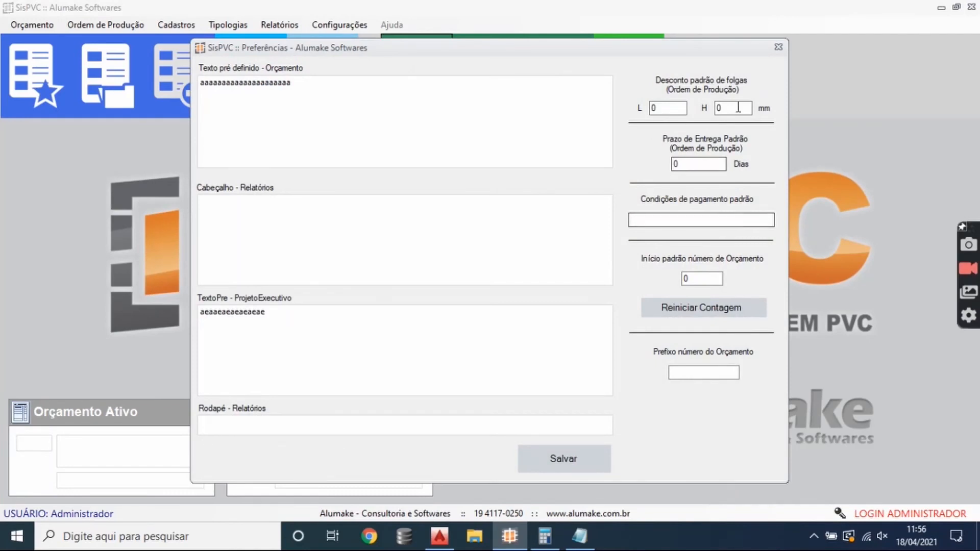
click(779, 48)
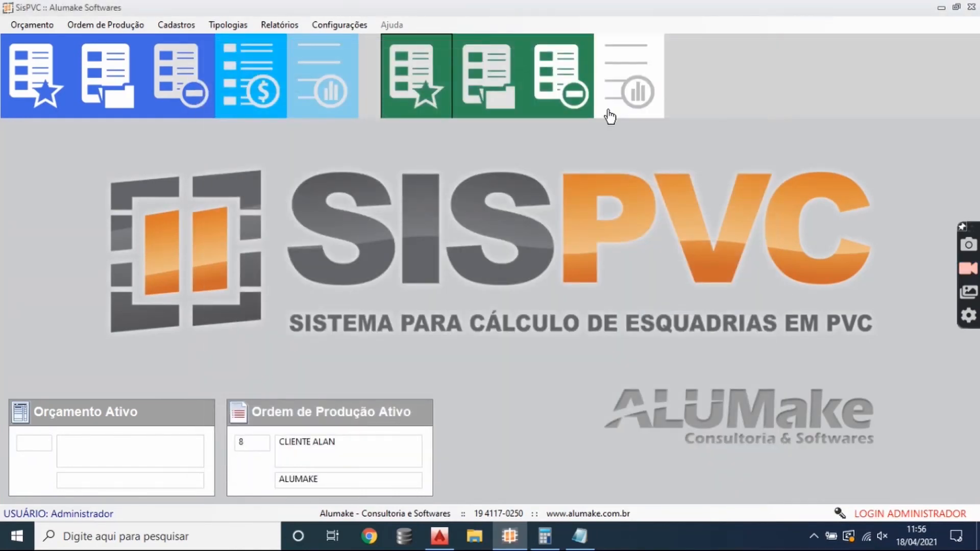
- Reopen and recalculate the active production order, and generate the Montagem report for item 1
click(635, 135)
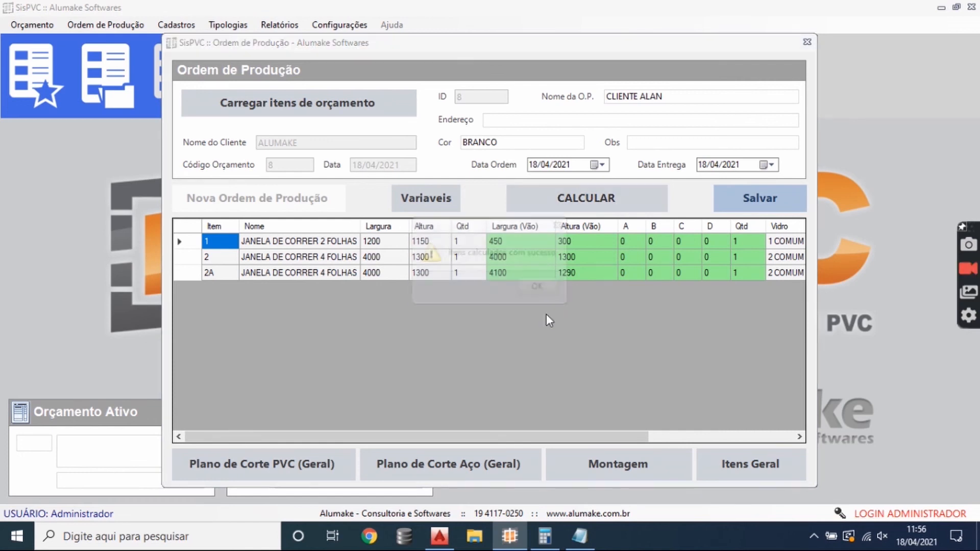
click(537, 284)
click(618, 470)
click(647, 478)
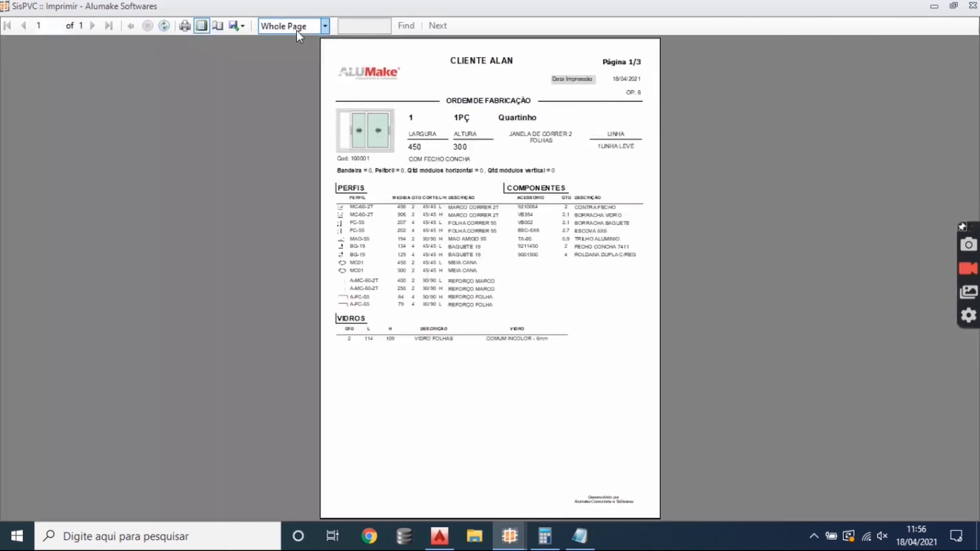
- Display item 1's assembly report at page width and examine its profiles, reinforcements and components
click(296, 30)
click(295, 37)
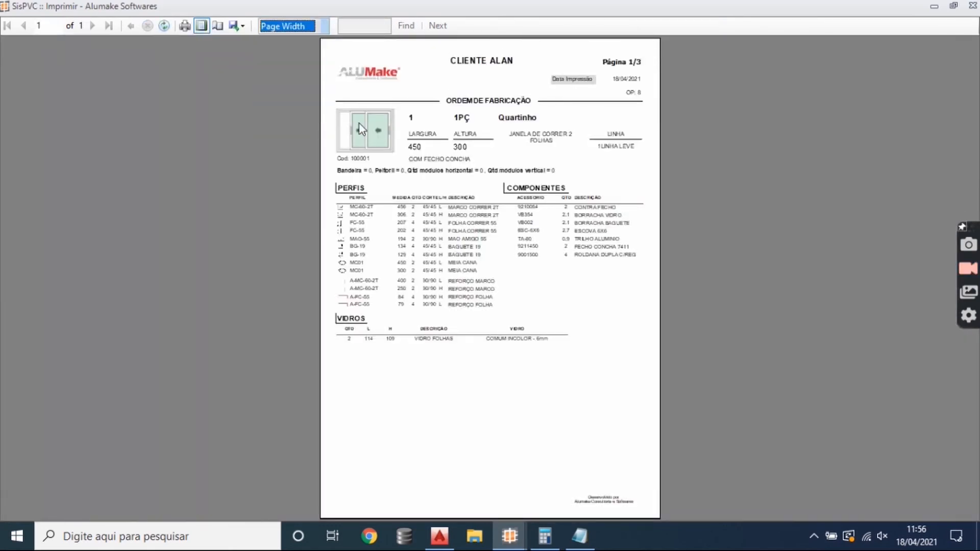
scroll(373, 344, down, 5)
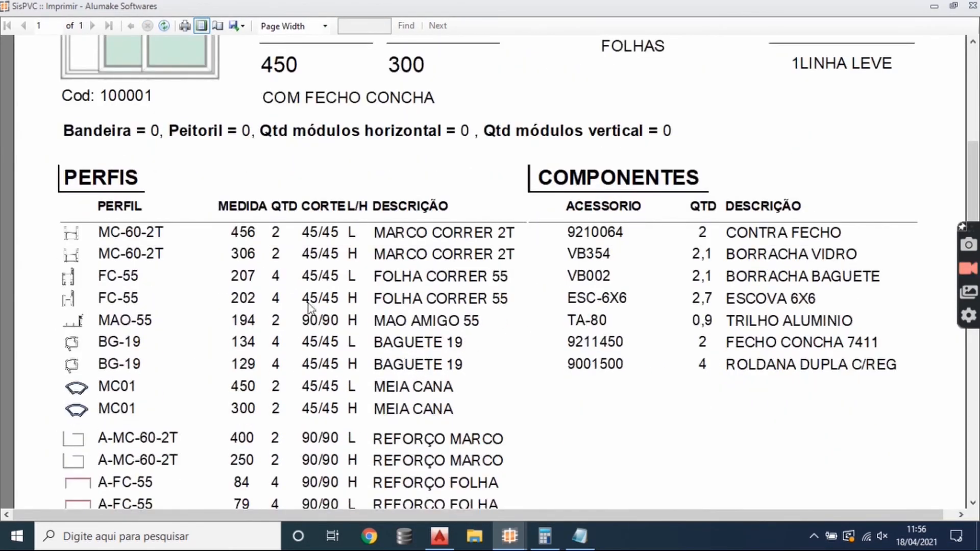
scroll(309, 306, down, 1)
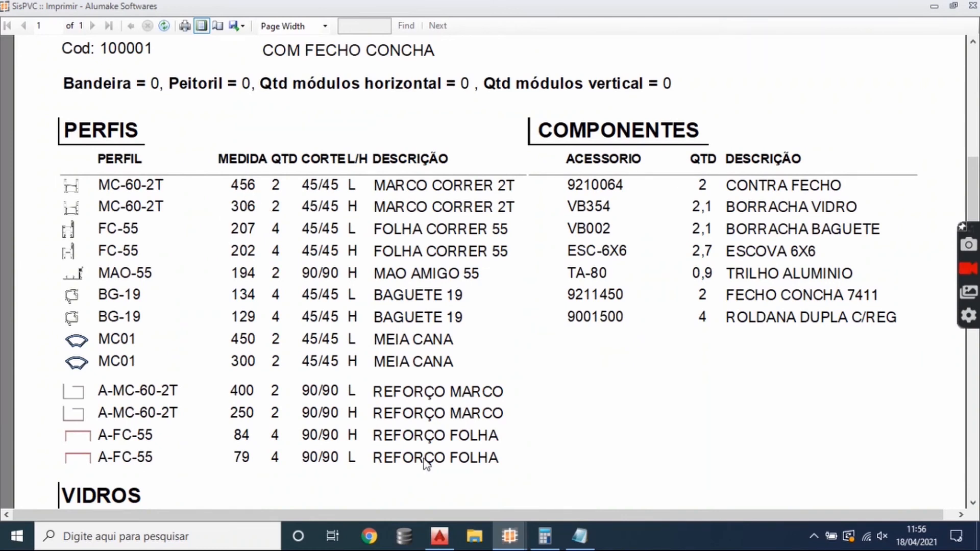
- In AutoCAD, dimension the upper sash's full width in the horizontal section, and compare it with the FC-55 width in the SisPVC report
click(439, 535)
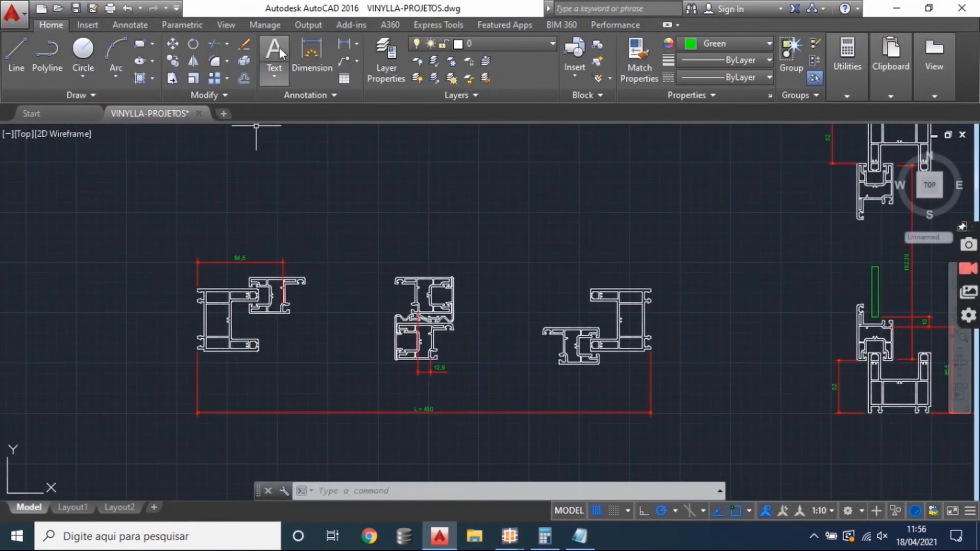
click(341, 48)
scroll(247, 291, up, 4)
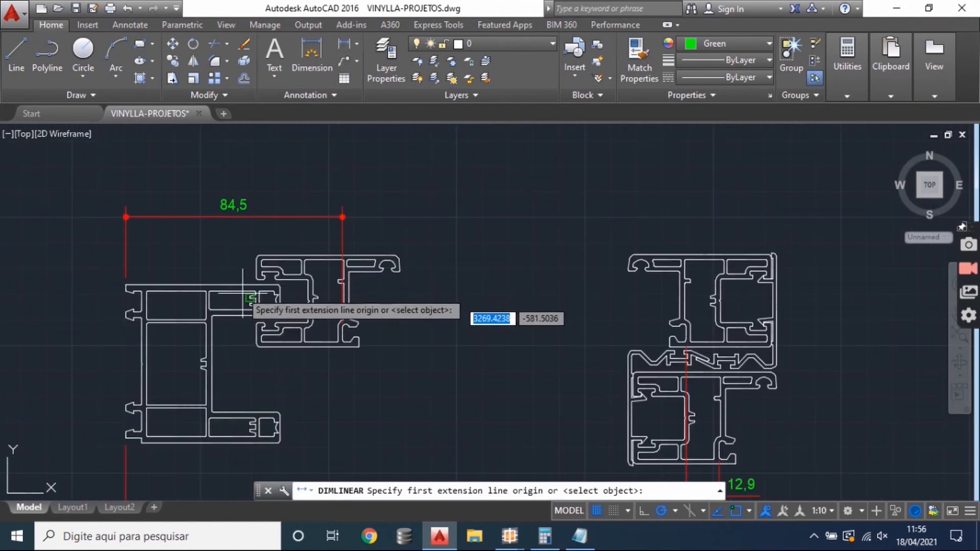
scroll(262, 262, up, 2)
click(258, 255)
scroll(525, 343, down, 4)
scroll(577, 279, up, 4)
scroll(574, 279, up, 2)
click(565, 256)
scroll(558, 303, down, 5)
click(421, 258)
scroll(410, 277, up, 2)
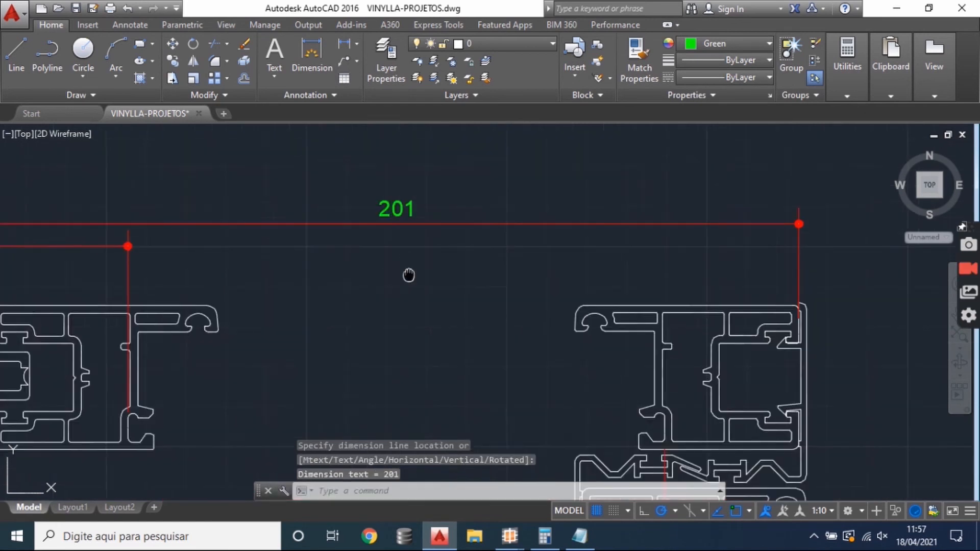
drag(408, 275, 395, 228)
mouse_move(509, 536)
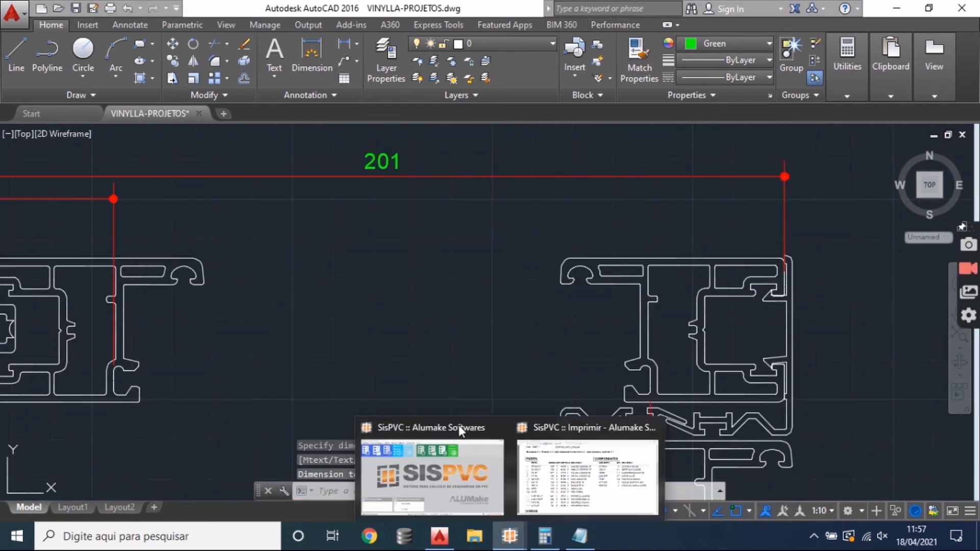
click(549, 470)
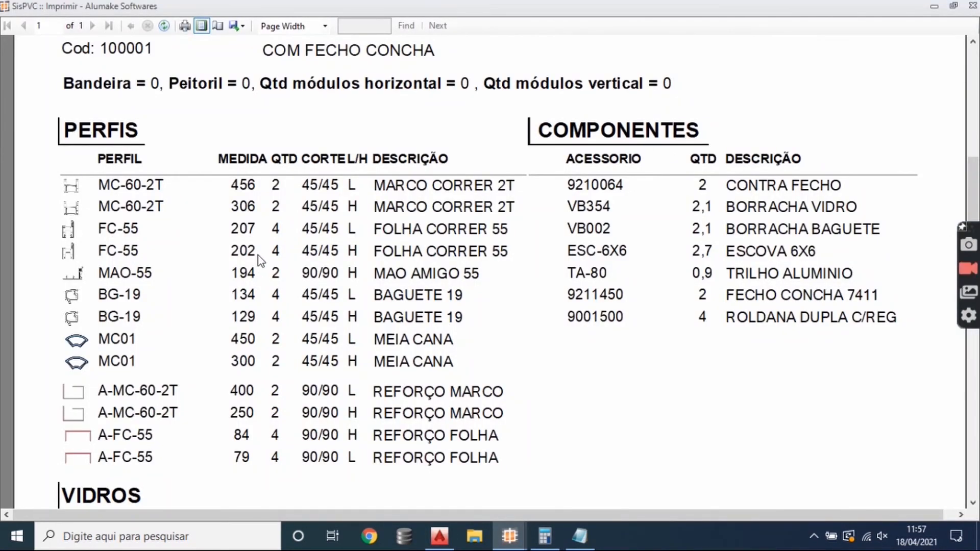
- In AutoCAD, dimension the sash's full height in the vertical section, and compare it with the FC-55 height in the SisPVC report
click(440, 537)
scroll(339, 335, down, 3)
scroll(547, 269, up, 2)
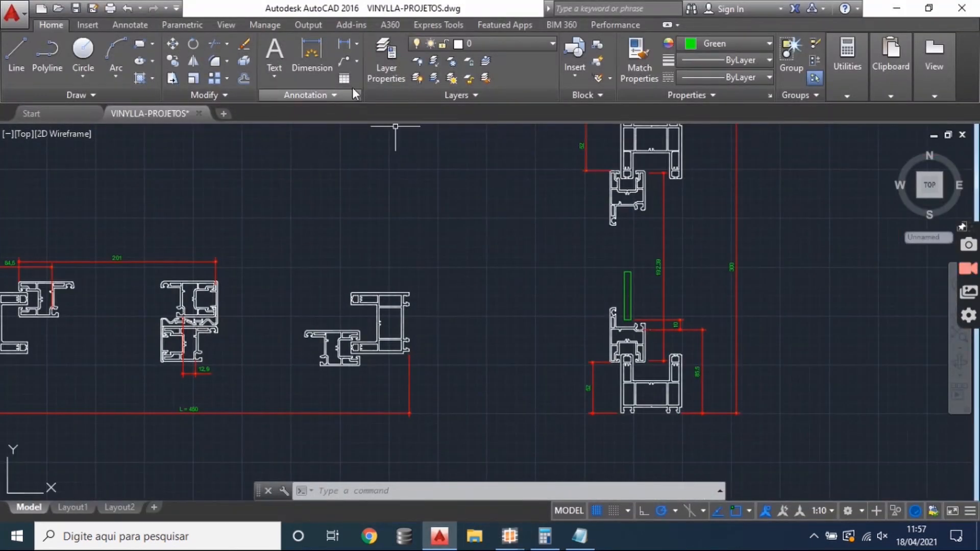
scroll(743, 284, up, 2)
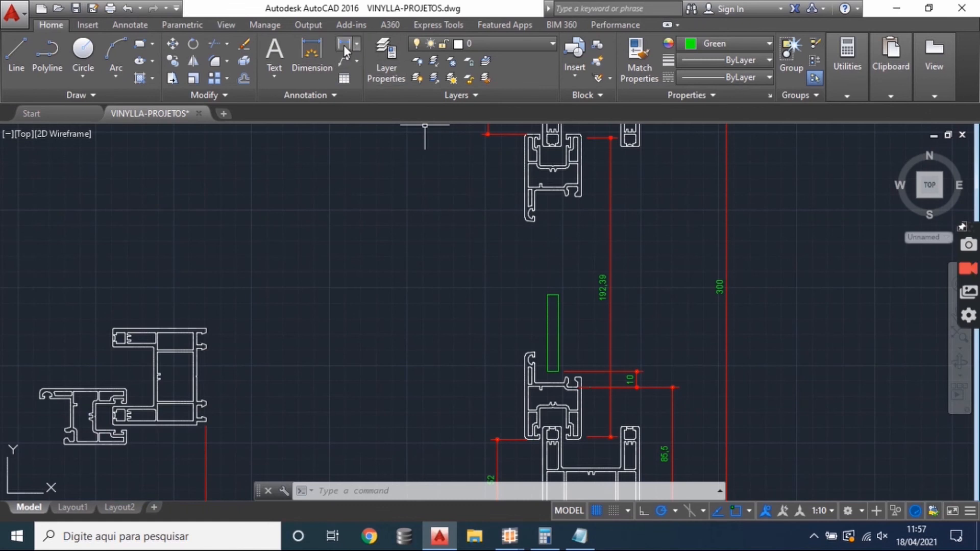
click(344, 45)
click(503, 131)
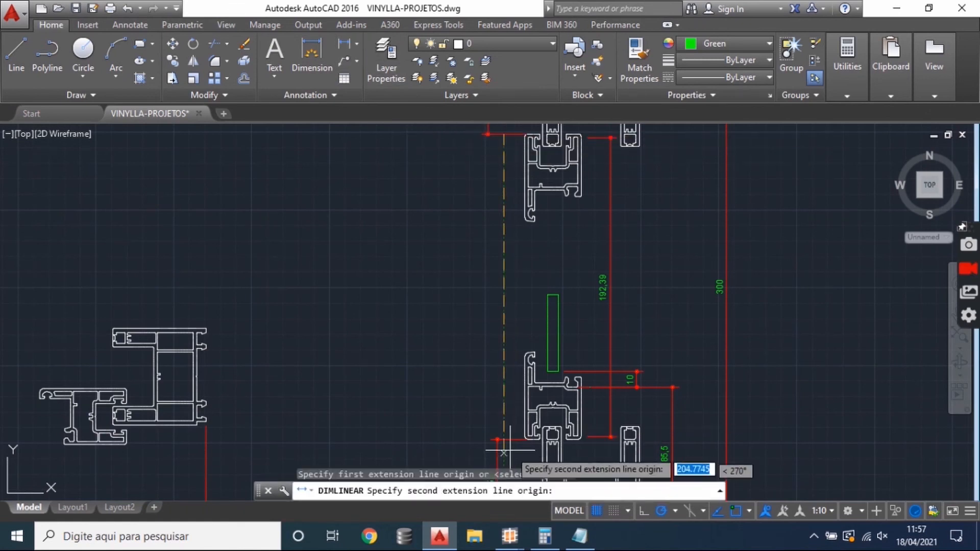
click(500, 443)
click(443, 343)
scroll(422, 344, up, 3)
scroll(431, 302, down, 3)
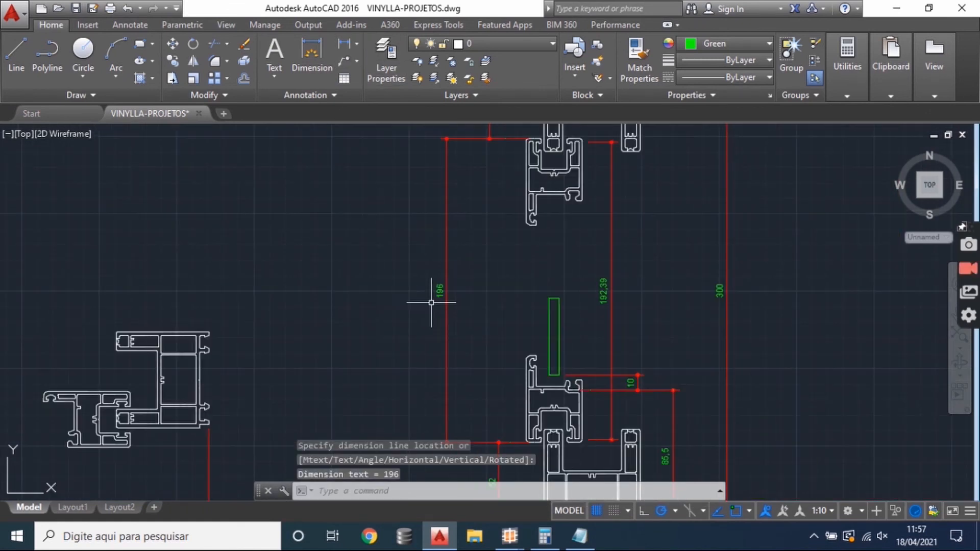
scroll(432, 302, down, 2)
mouse_move(509, 536)
click(587, 472)
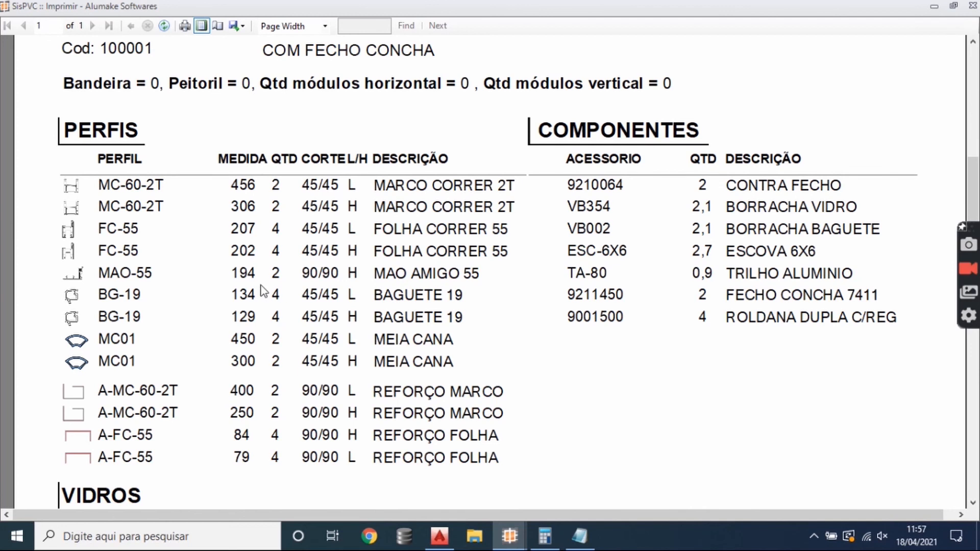
- In AutoCAD, delete the 192,39 vertical dimension beside the glass in the vertical section
click(440, 536)
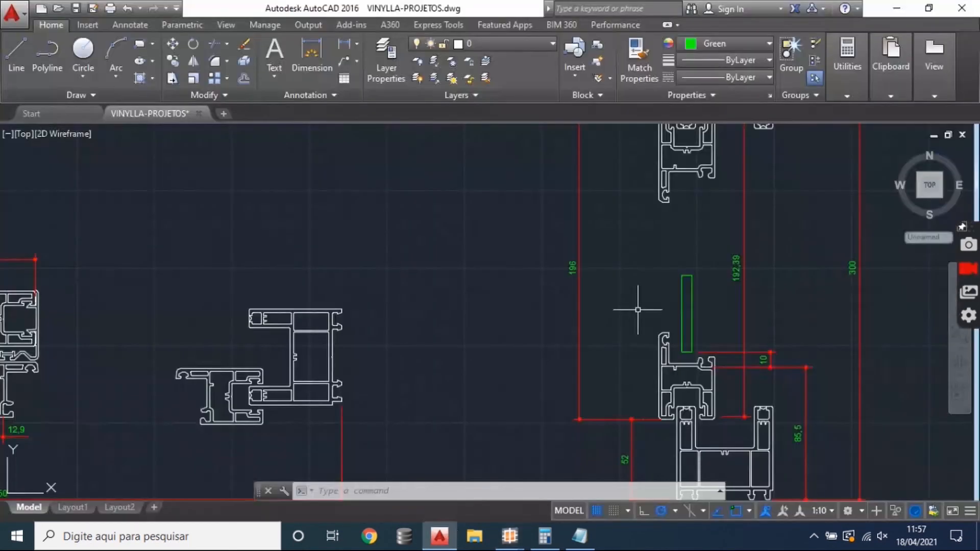
mouse_move(738, 268)
mouse_down()
mouse_move(672, 365)
mouse_move(644, 433)
mouse_move(623, 310)
mouse_up()
click(635, 353)
click(634, 352)
click(589, 300)
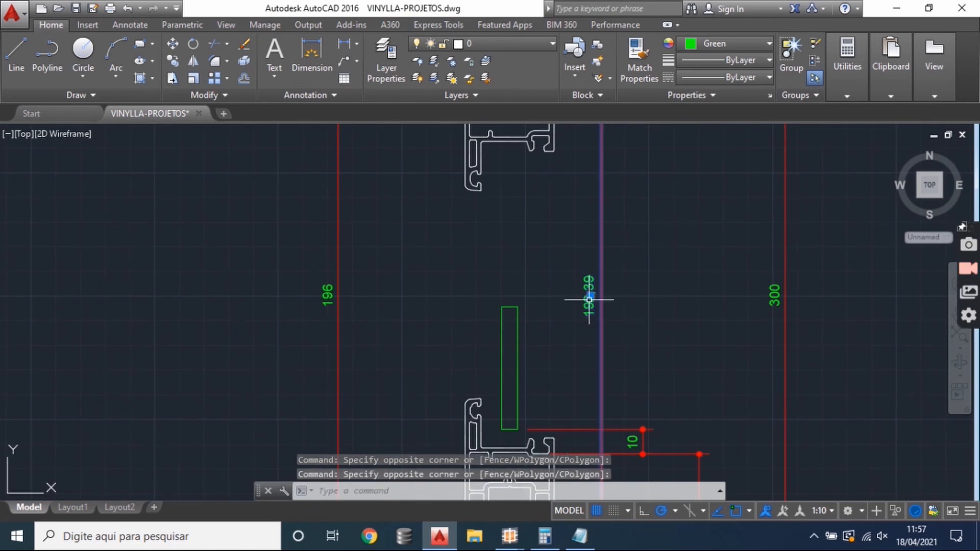
key(Delete)
scroll(510, 263, down, 2)
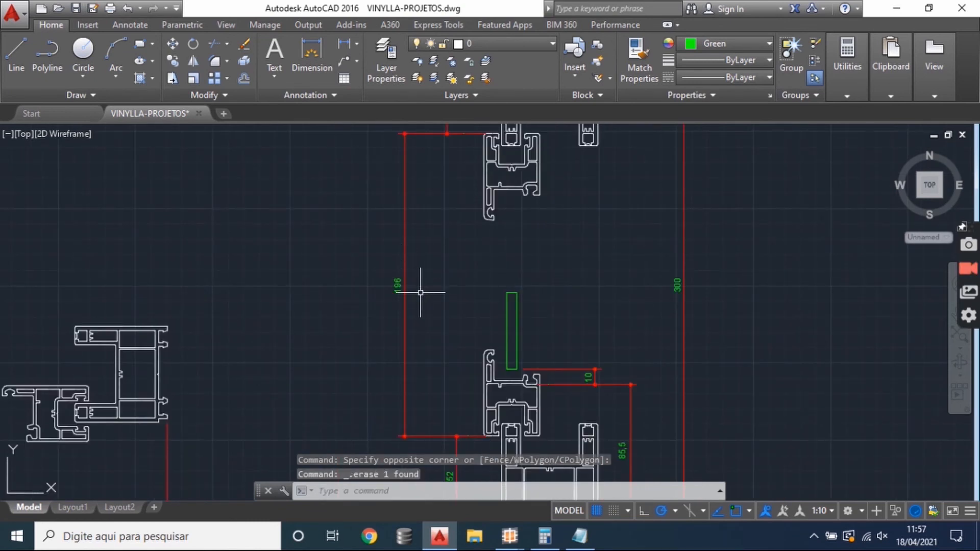
drag(415, 291, 471, 266)
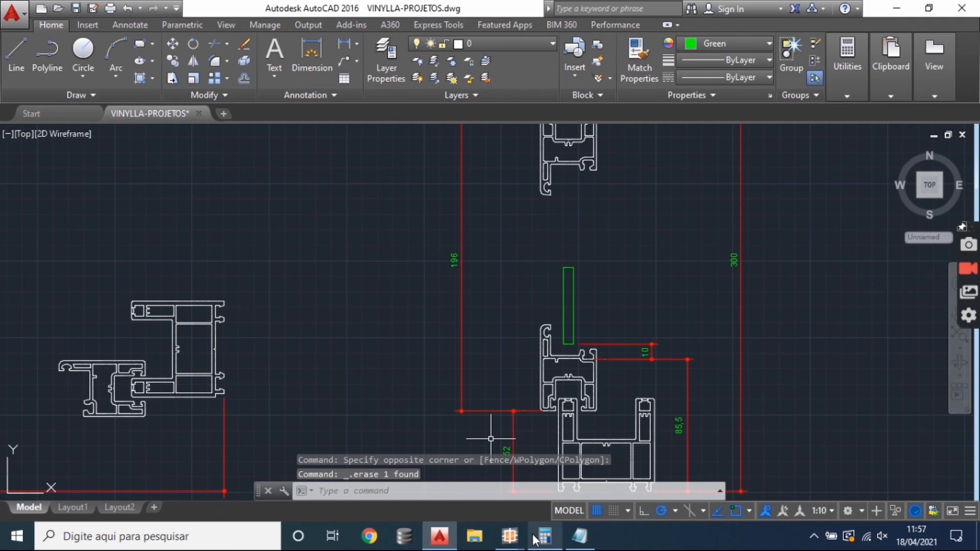
- In AutoCAD, dimension the glazing bead's width in the horizontal section's upper sash, and compare it with the BG-19 width in the SisPVC report
click(510, 536)
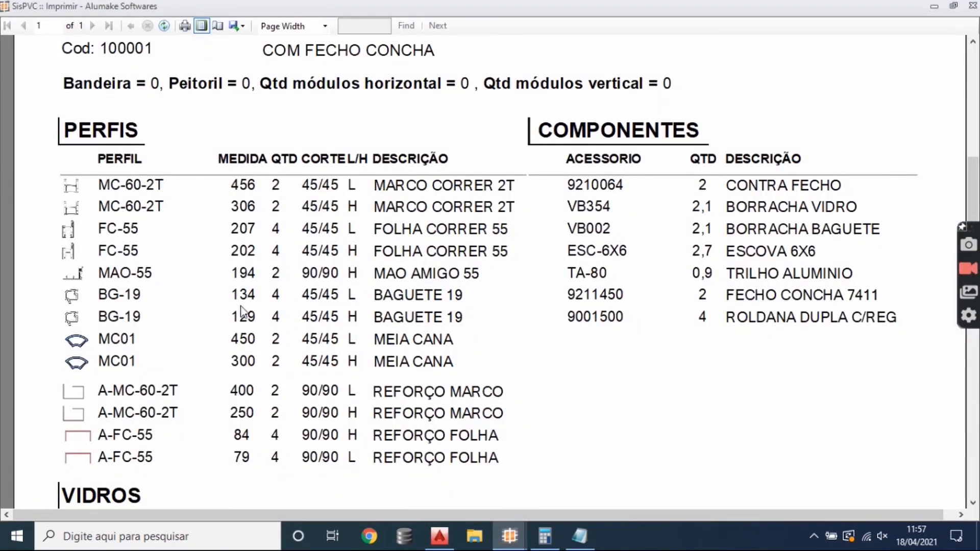
click(440, 535)
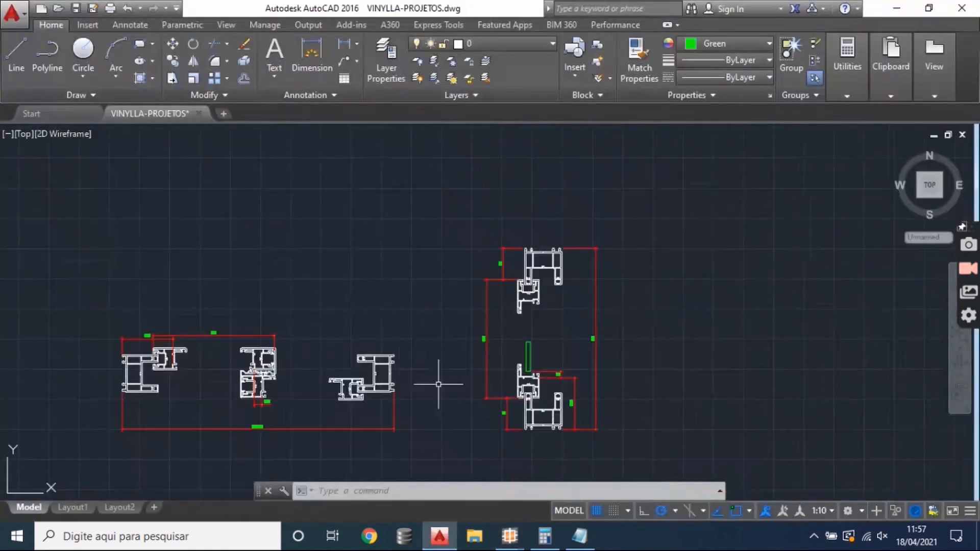
scroll(280, 306, up, 5)
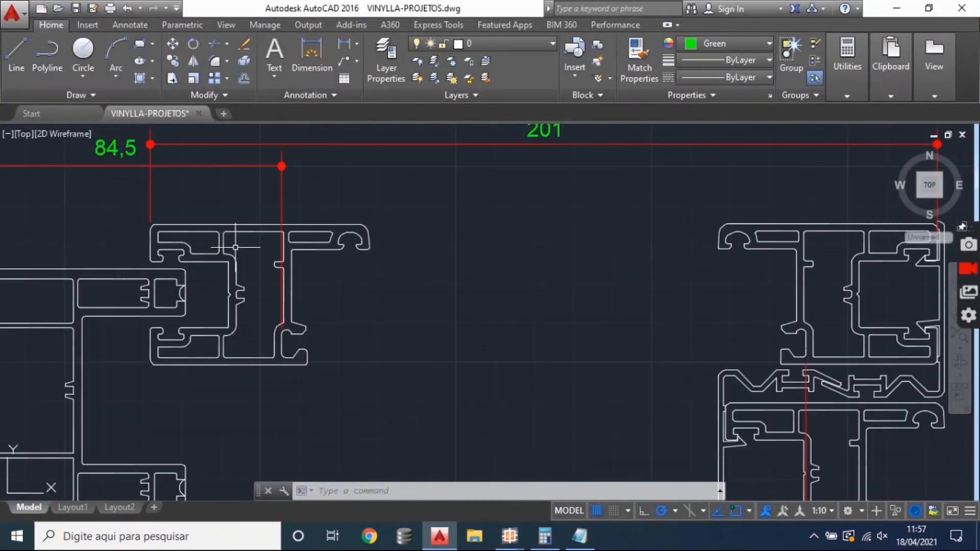
click(345, 43)
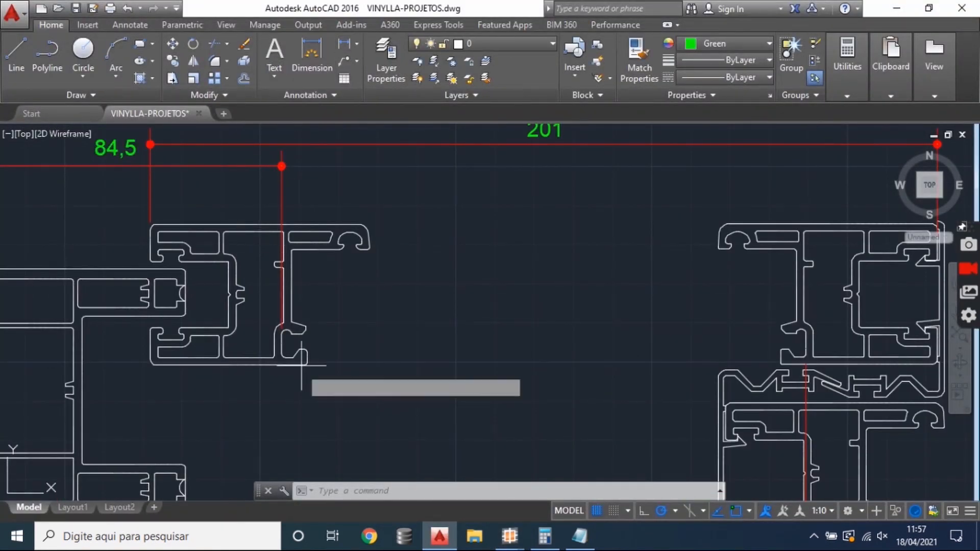
click(281, 338)
drag(709, 327, 586, 315)
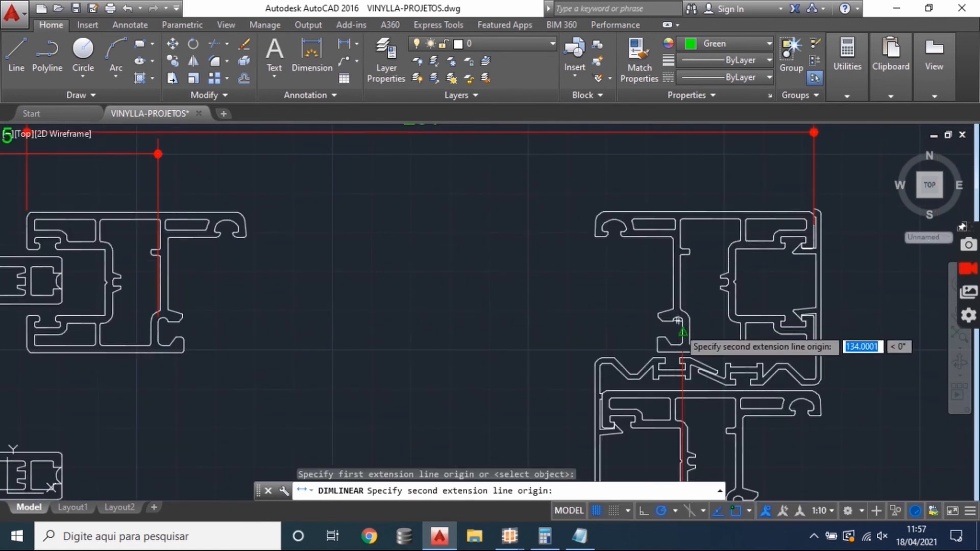
click(678, 320)
click(477, 302)
click(509, 536)
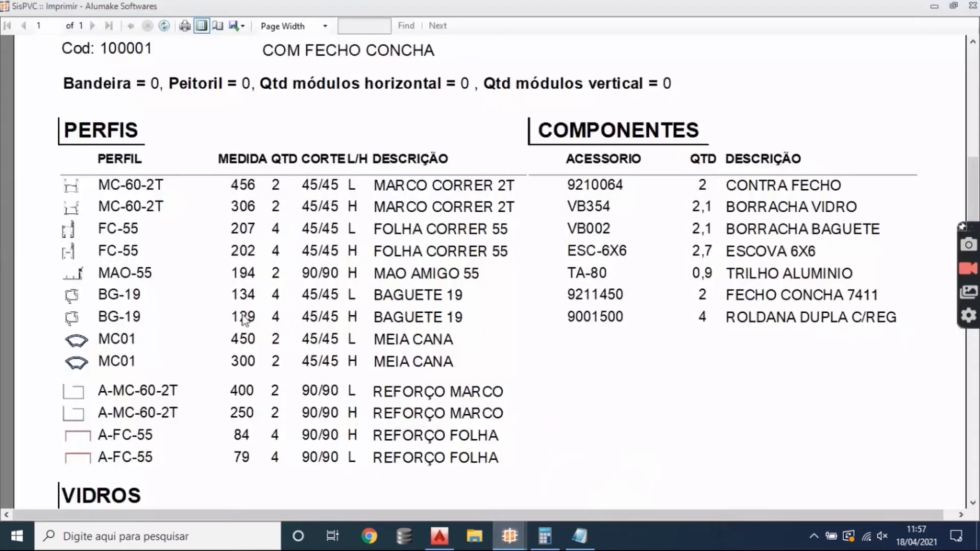
- In AutoCAD, dimension the glazing bead's height between the lower and upper sash profiles in the vertical section
click(439, 536)
scroll(448, 404, down, 3)
scroll(612, 338, up, 2)
scroll(612, 338, up, 4)
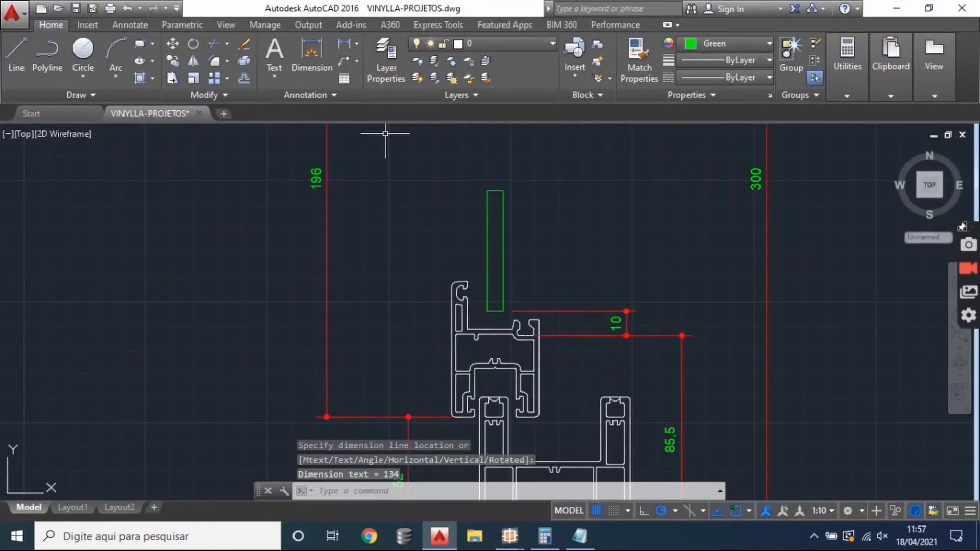
click(344, 43)
scroll(552, 300, up, 1)
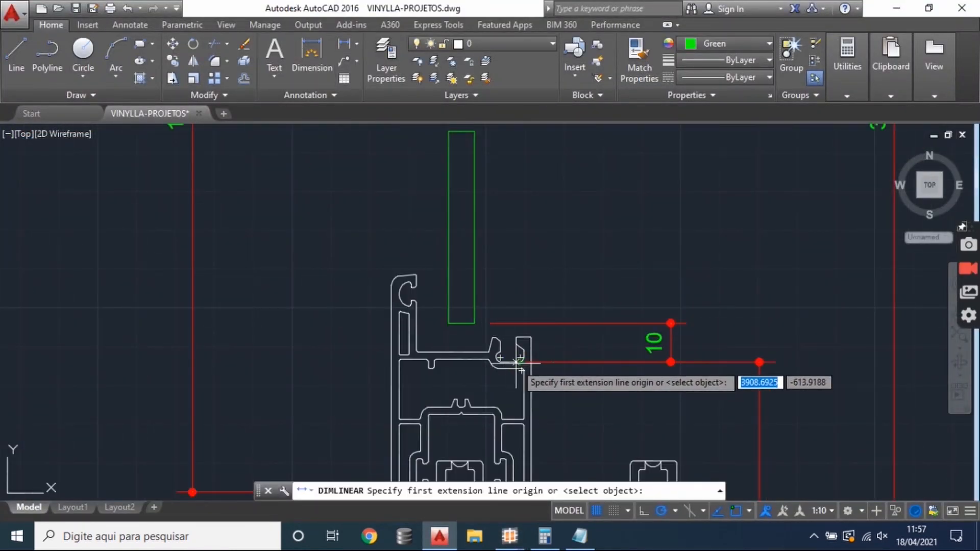
click(516, 361)
scroll(505, 392, down, 5)
drag(504, 392, 507, 394)
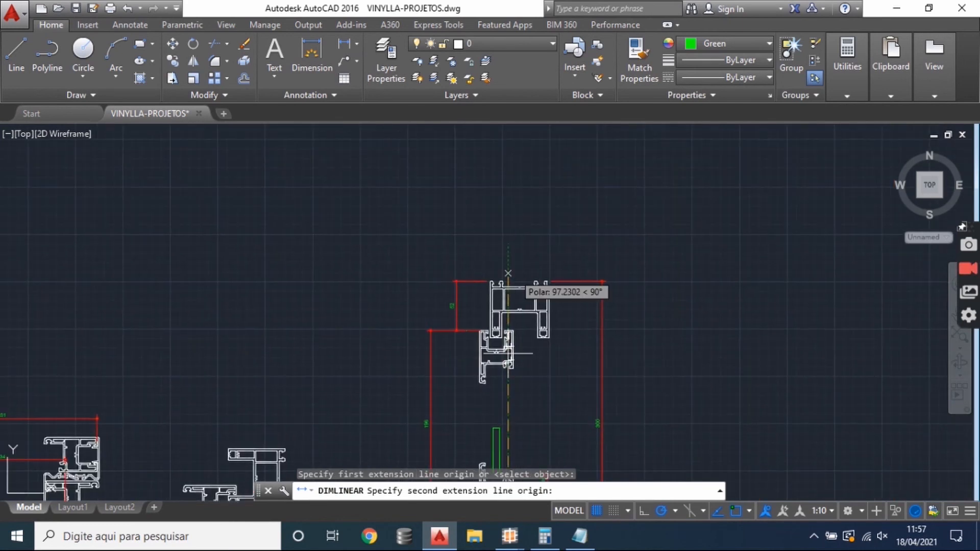
scroll(508, 273, up, 6)
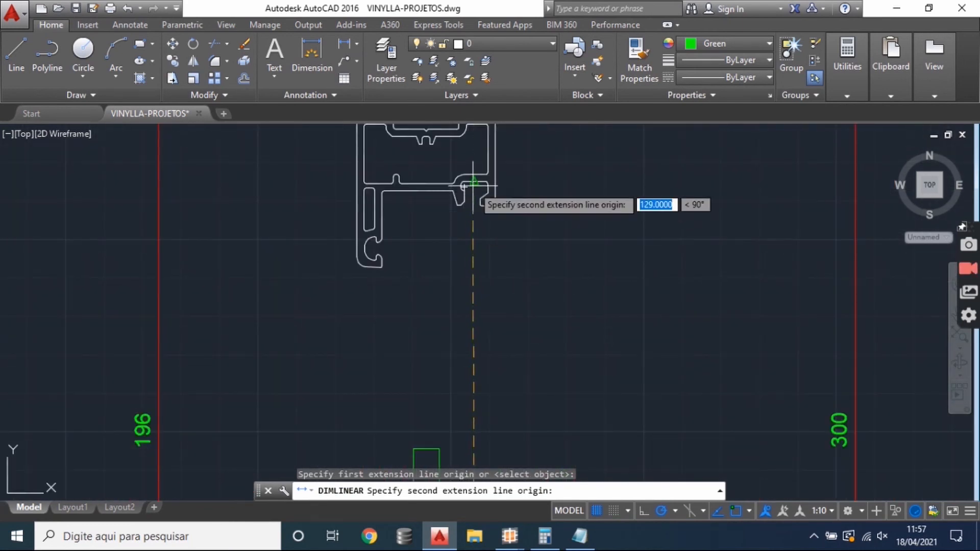
click(473, 182)
click(575, 277)
- Review the dimensioned sections, and compare the bead height with the BG-19 height in the SisPVC report
drag(371, 387, 403, 492)
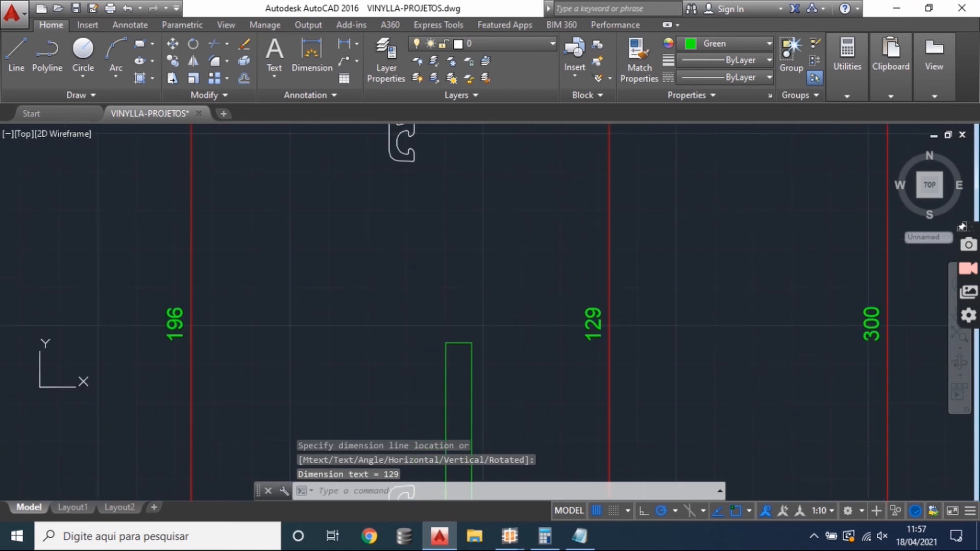
scroll(610, 327, down, 10)
drag(609, 327, 710, 303)
scroll(591, 332, up, 6)
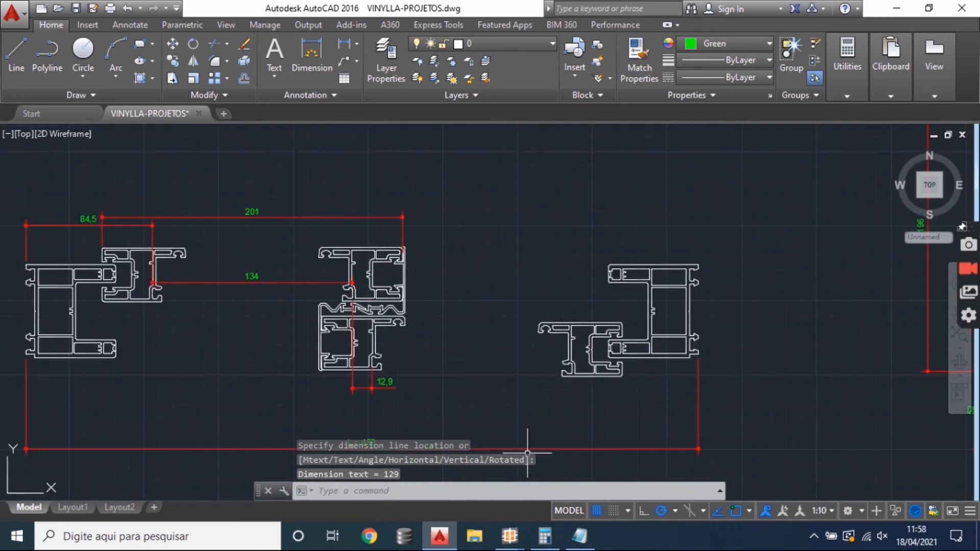
click(518, 540)
click(574, 495)
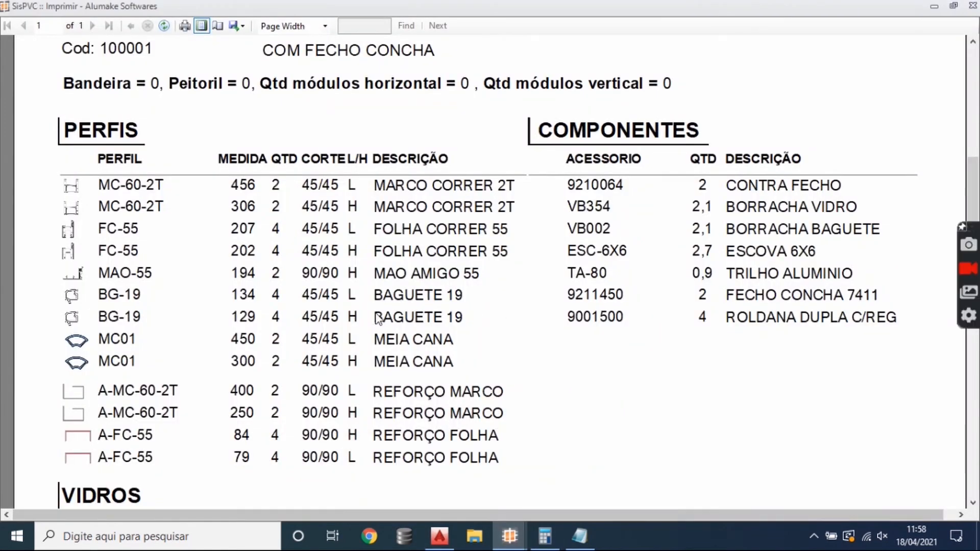
- Examine the reinforcements, glass, components and opening size in item 1's manufacturing order report
scroll(376, 317, down, 3)
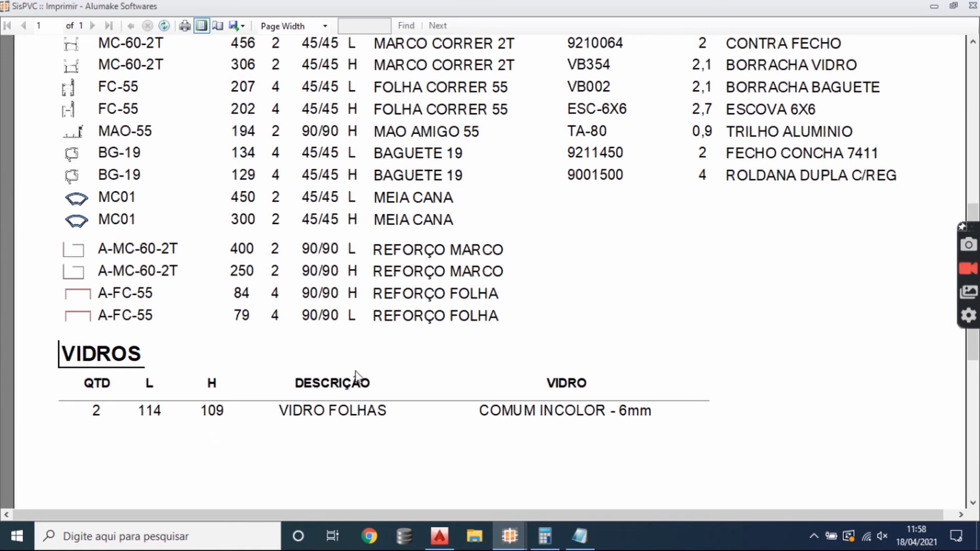
scroll(380, 341, up, 2)
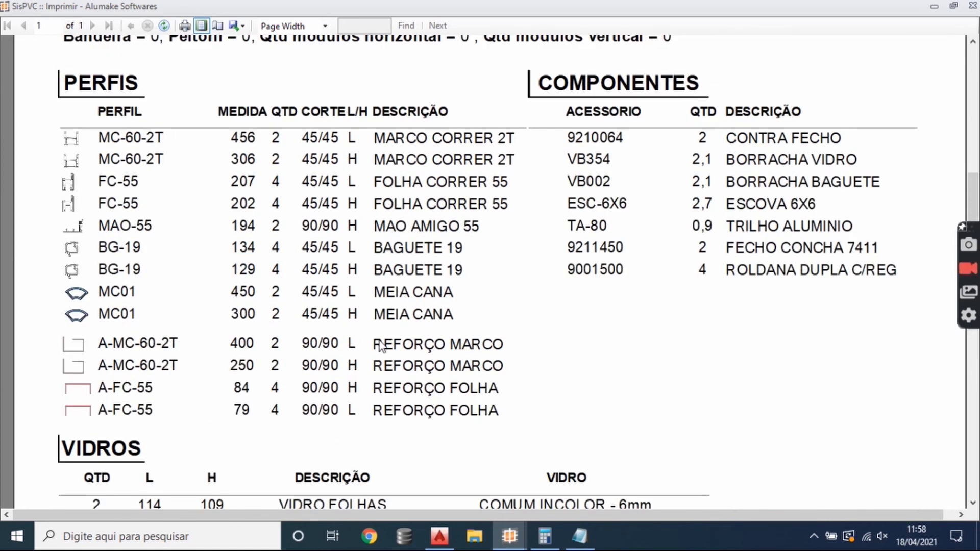
scroll(380, 342, down, 4)
scroll(371, 327, up, 2)
scroll(394, 310, up, 2)
scroll(434, 300, up, 2)
scroll(437, 298, down, 4)
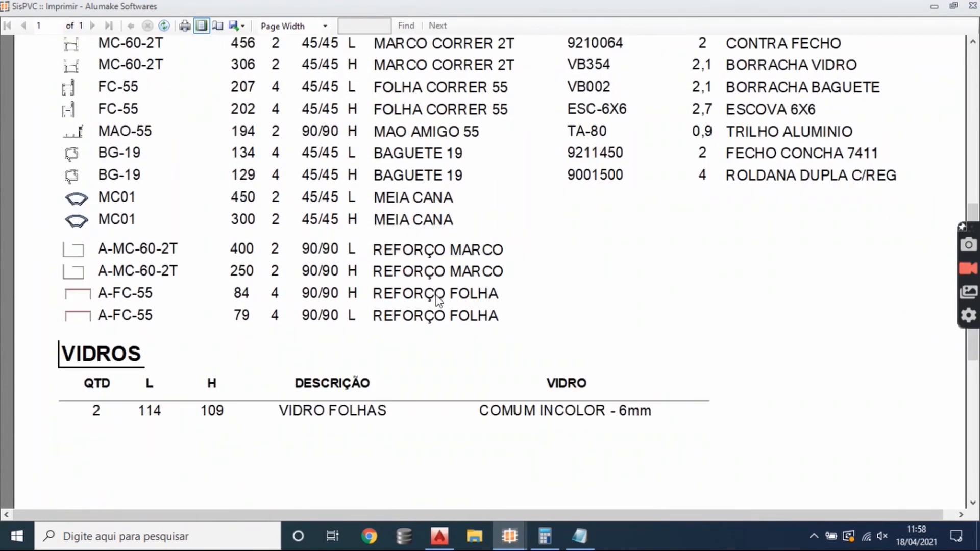
scroll(335, 247, up, 2)
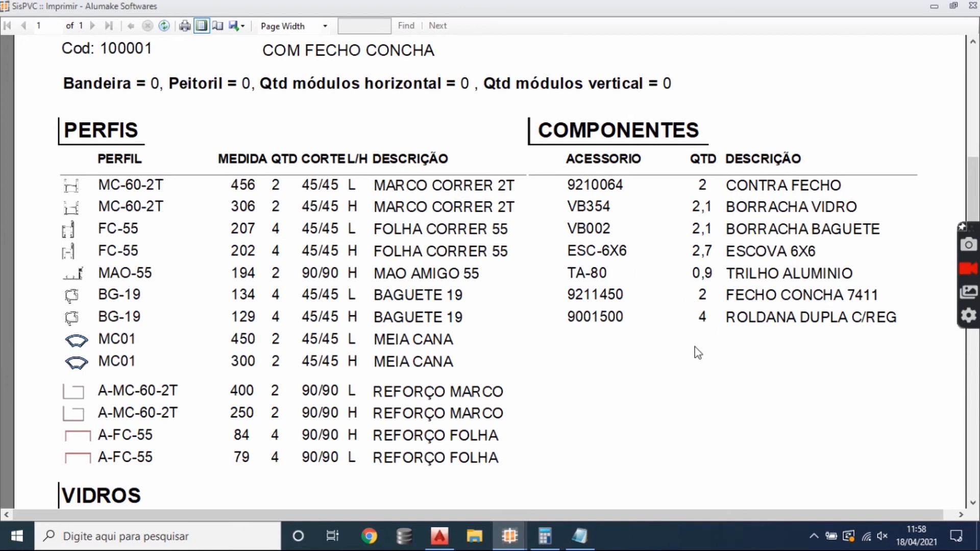
scroll(467, 337, up, 4)
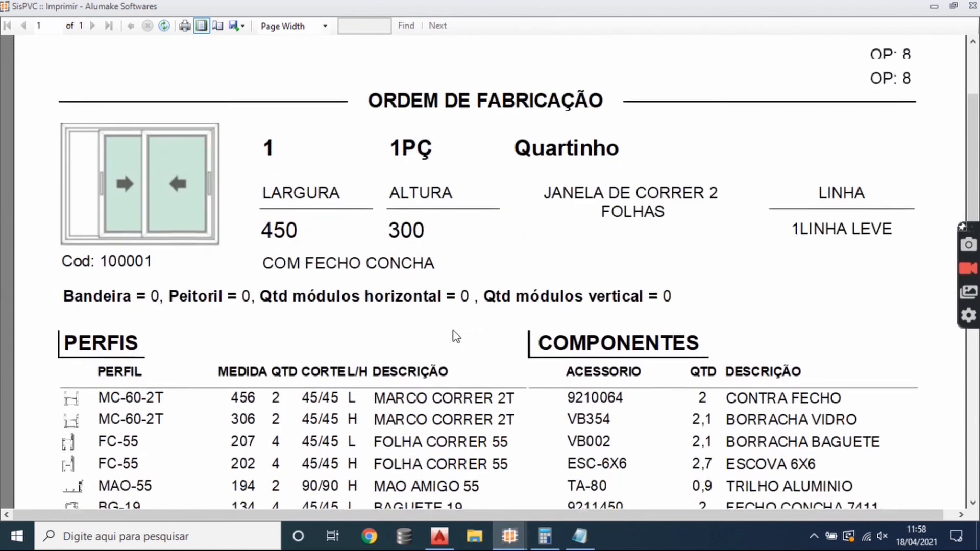
scroll(365, 341, down, 2)
scroll(365, 341, down, 1)
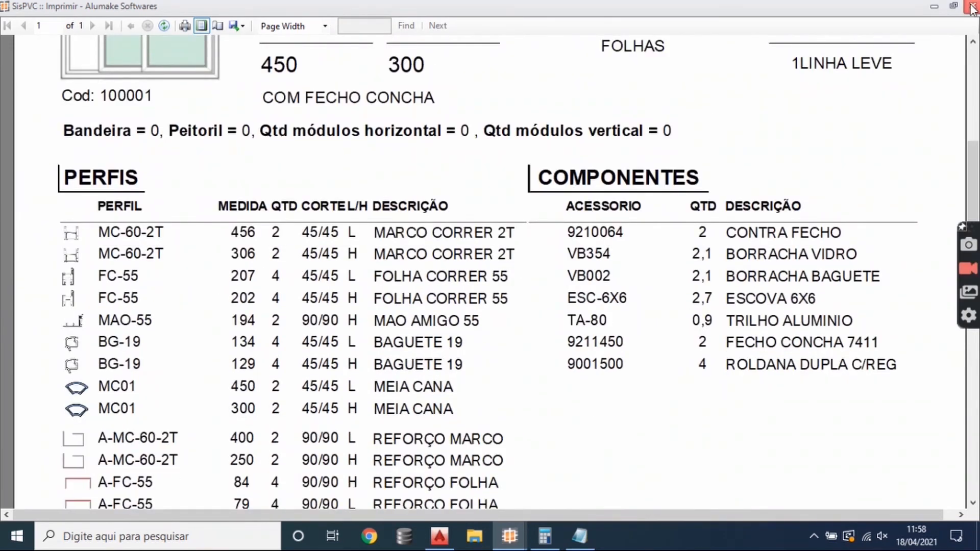
- Close item 1's assembly report and display the production order's general items report at page width
click(971, 7)
click(514, 536)
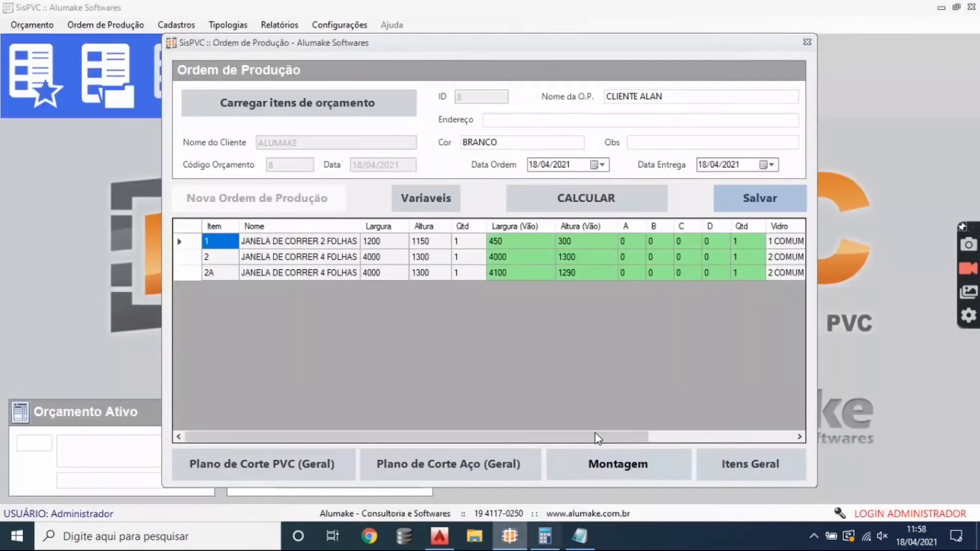
click(624, 470)
click(649, 401)
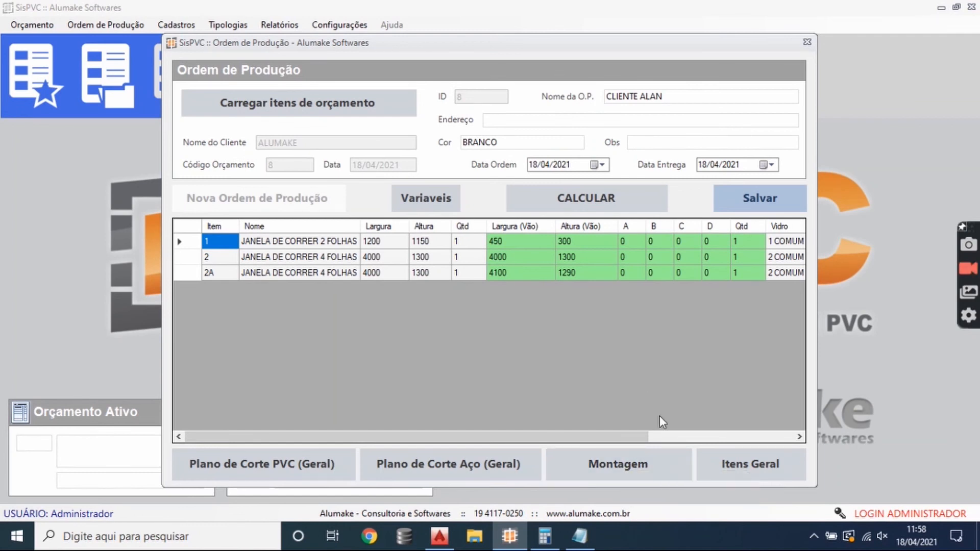
click(739, 464)
click(773, 475)
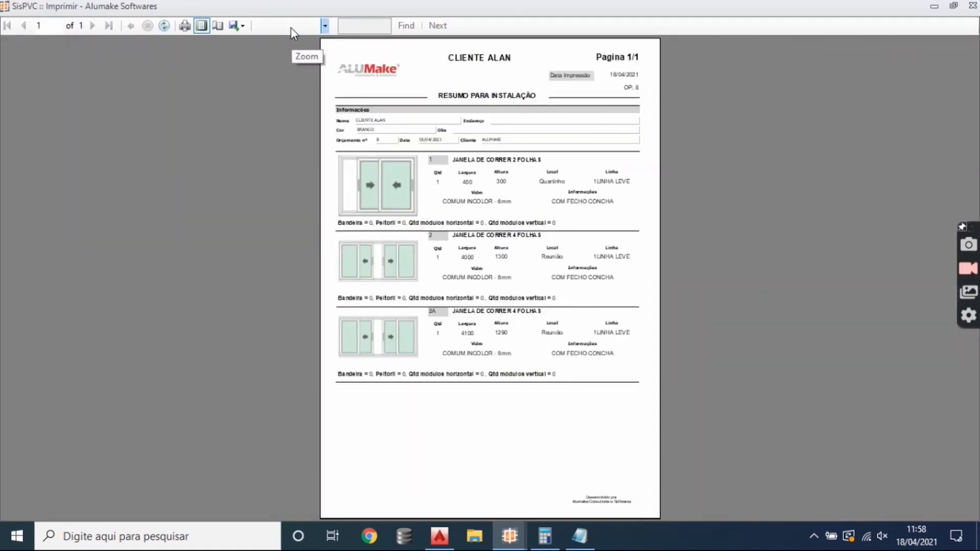
click(289, 26)
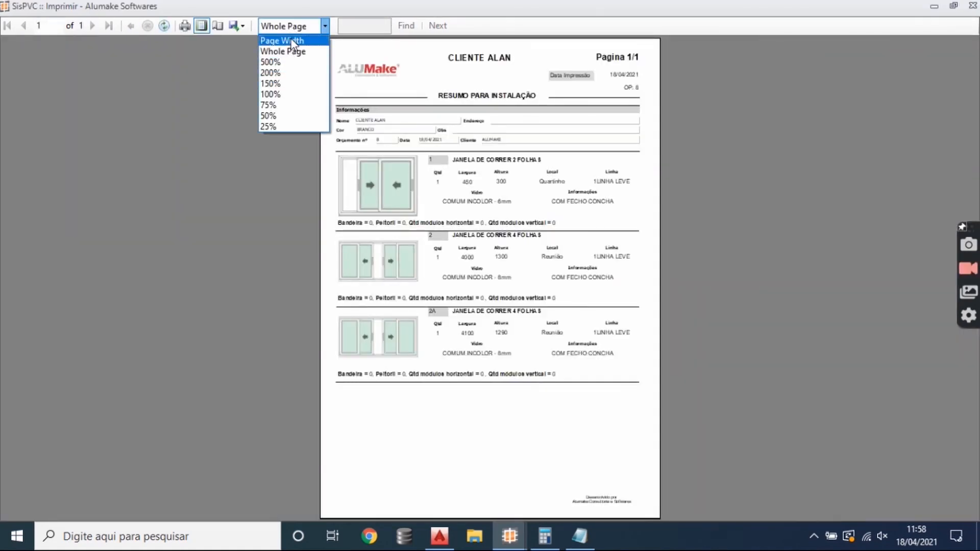
click(285, 39)
- Examine the size, location, line, glass and notes of items 1, 2 and 2A in the installation summary
scroll(550, 153, down, 1)
scroll(347, 213, up, 1)
scroll(484, 256, down, 4)
scroll(433, 254, up, 2)
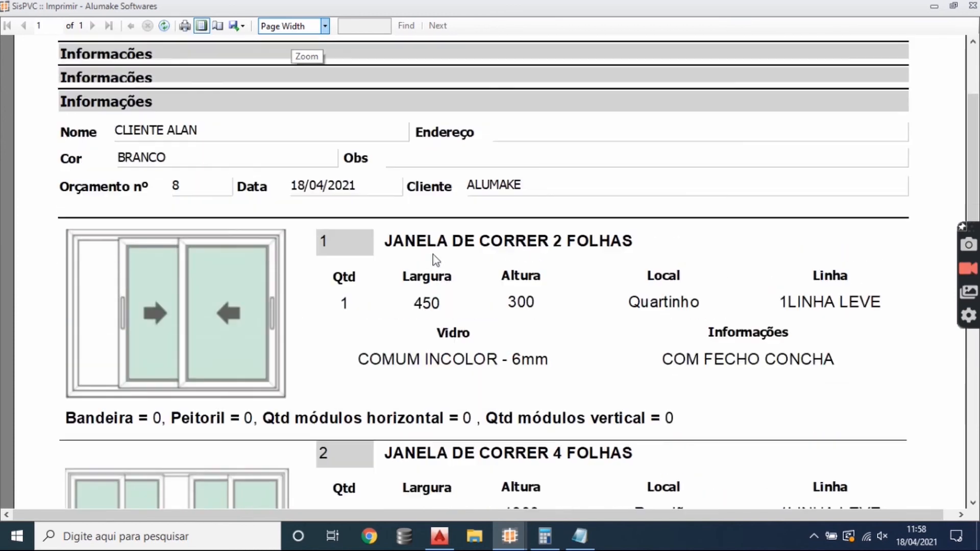
scroll(344, 229, down, 2)
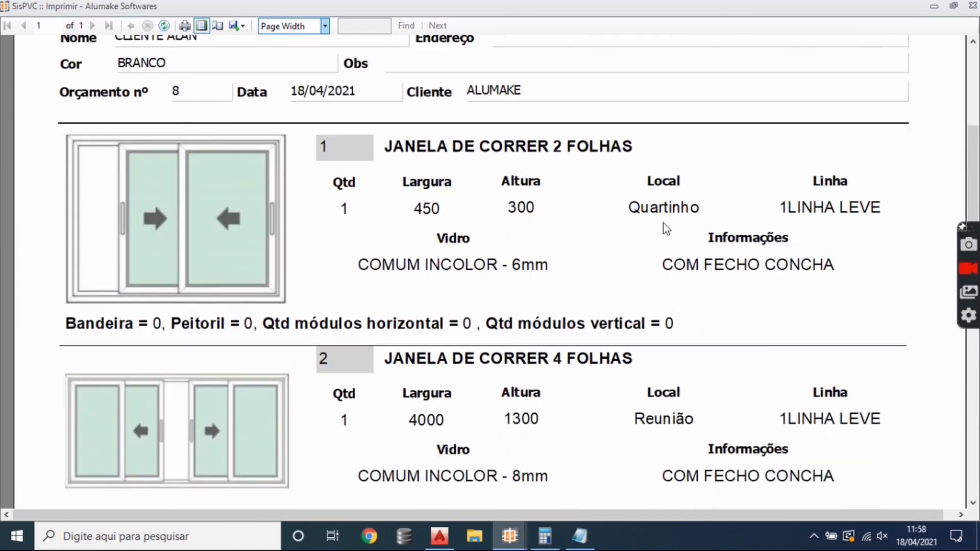
scroll(367, 301, down, 2)
scroll(594, 367, down, 1)
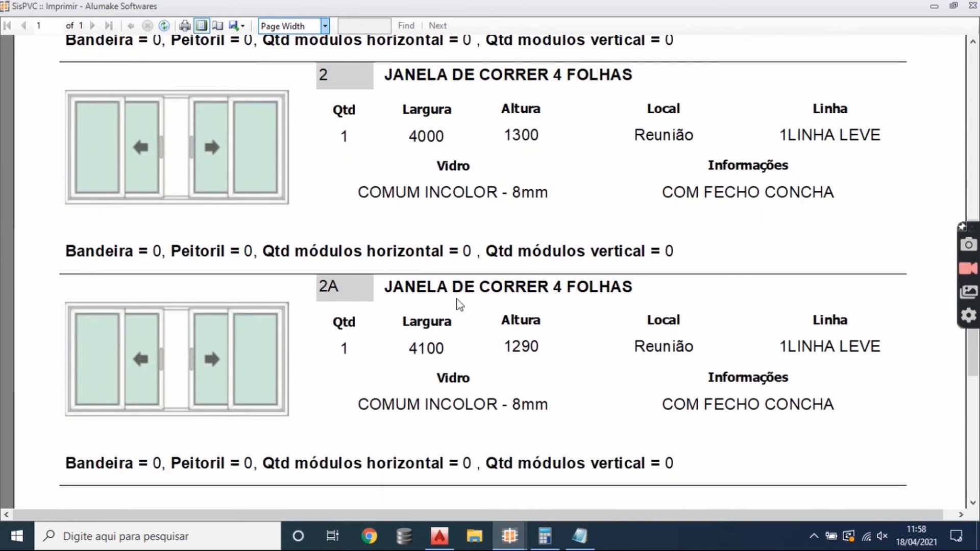
scroll(510, 408, down, 1)
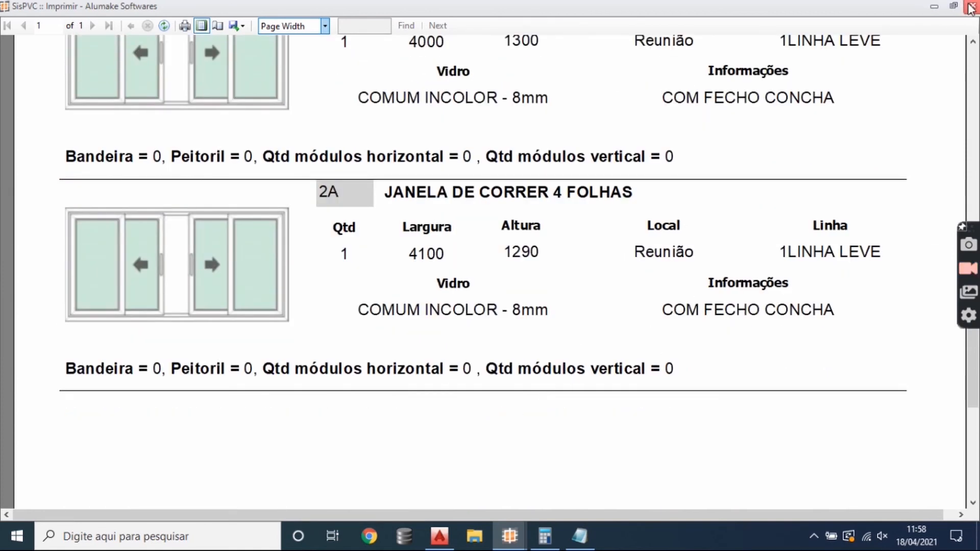
- Close the installation summary and display the general PVC cutting plan at page width
click(971, 7)
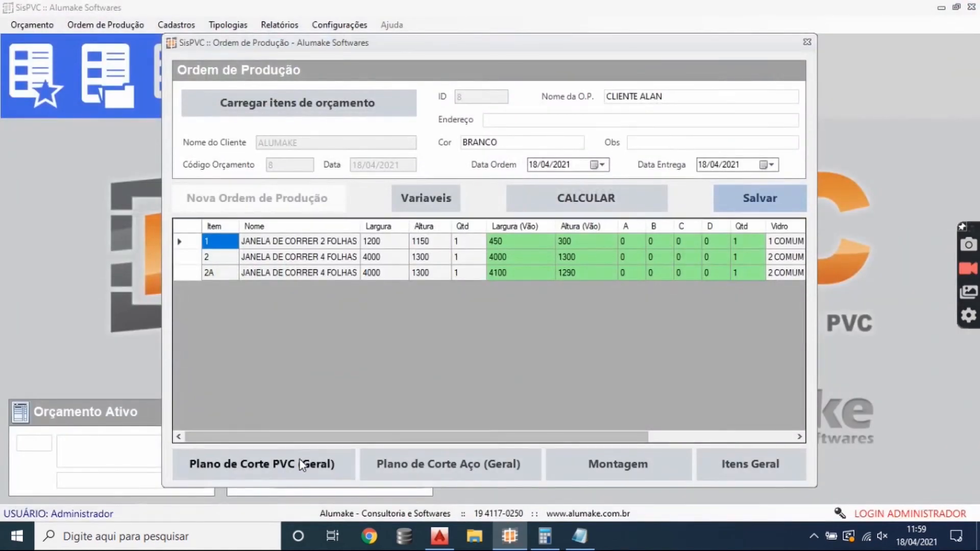
click(342, 468)
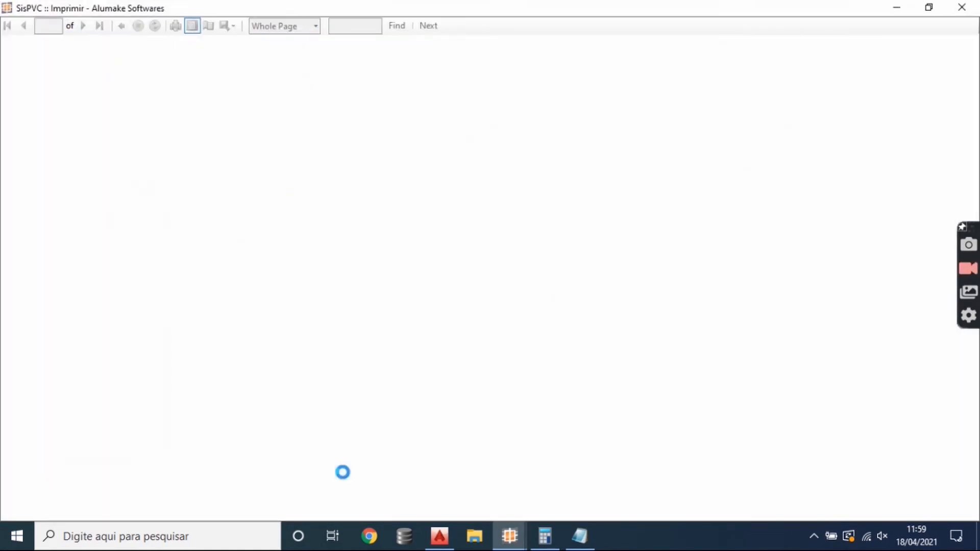
click(298, 28)
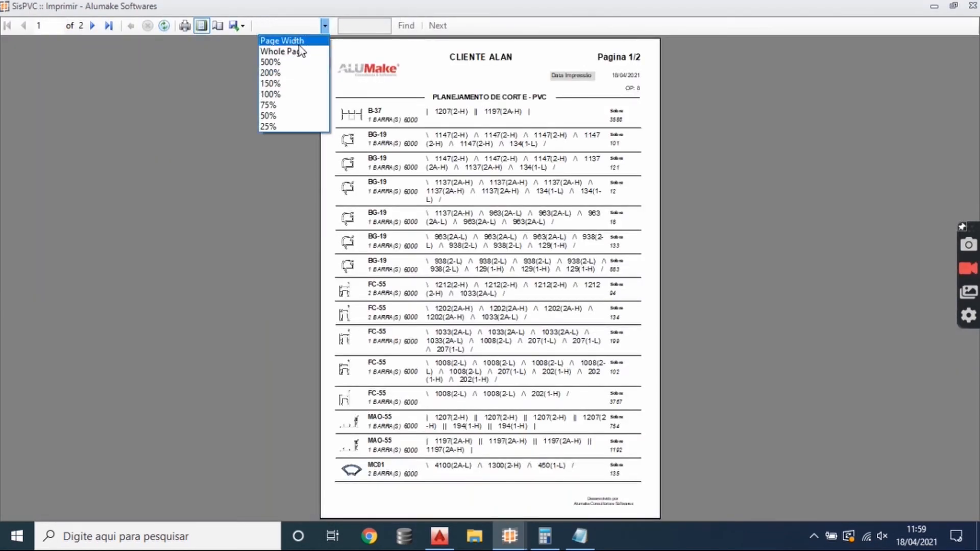
click(286, 38)
- Examine the cuts, item references and leftover lengths per 6000 bar on page 1 of the PVC cutting plan
scroll(478, 280, down, 4)
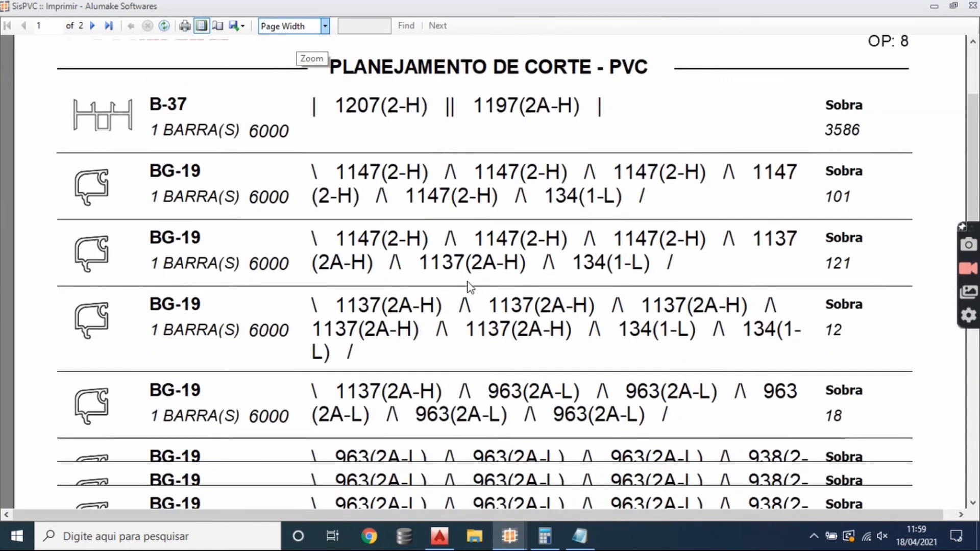
scroll(461, 286, up, 2)
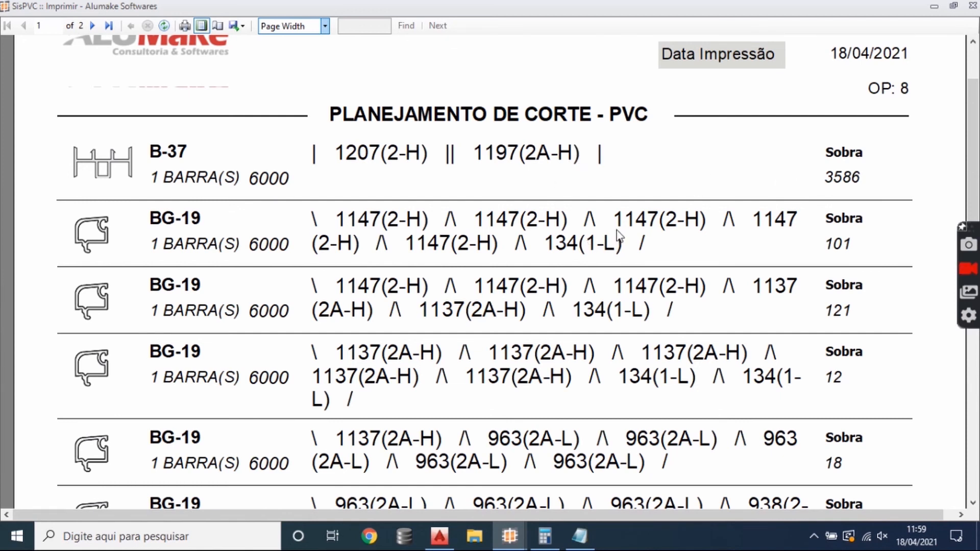
scroll(446, 283, down, 6)
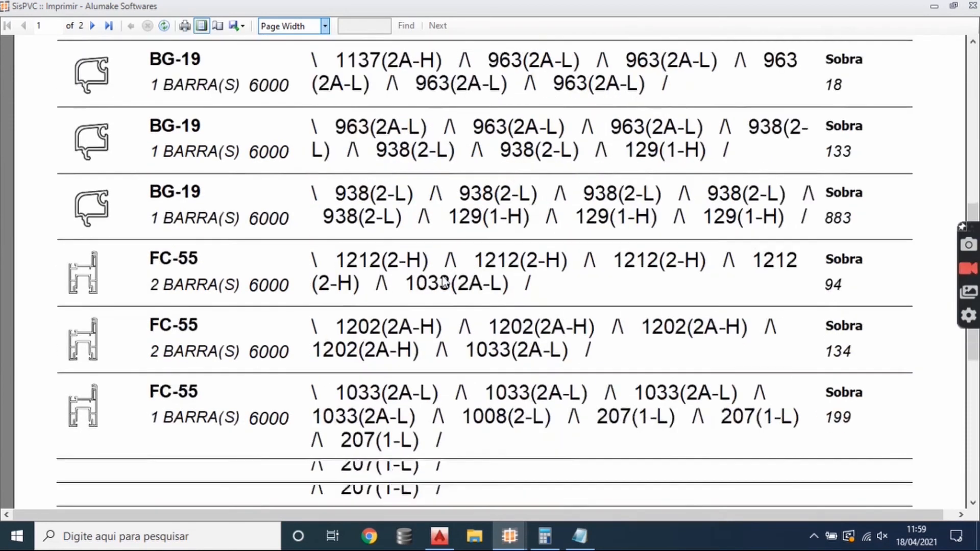
scroll(445, 282, down, 3)
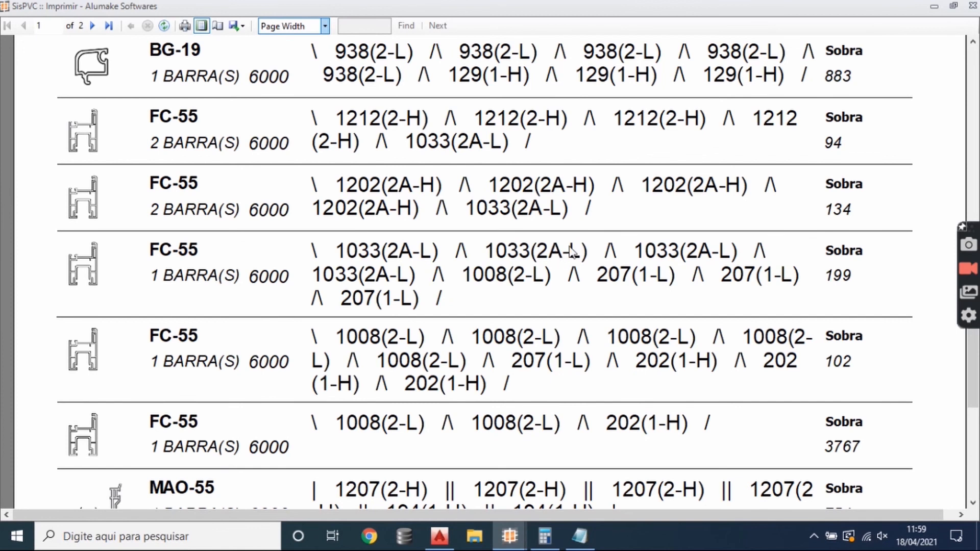
scroll(799, 354, down, 1)
scroll(799, 353, down, 4)
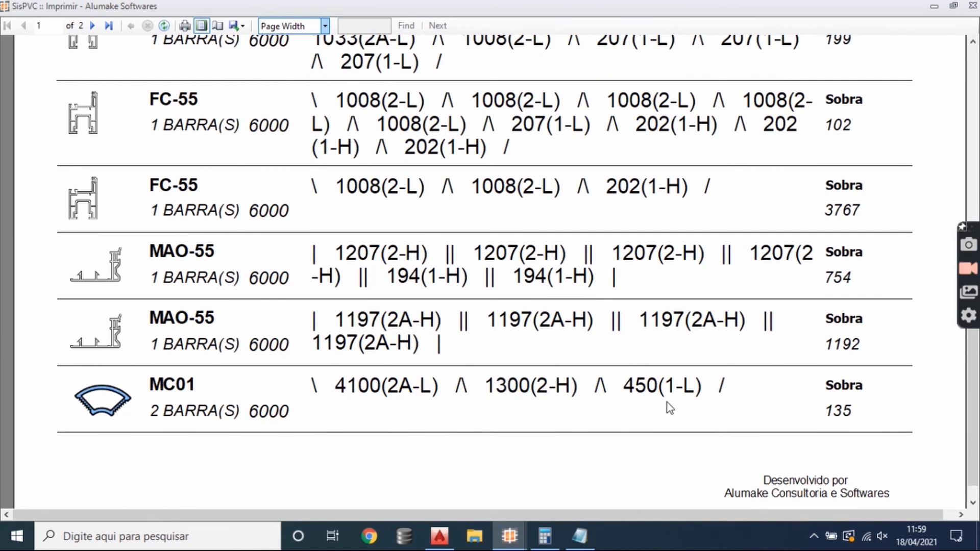
- Finish viewing the PVC cutting plan and display the general steel cutting plan at page width
scroll(562, 384, down, 5)
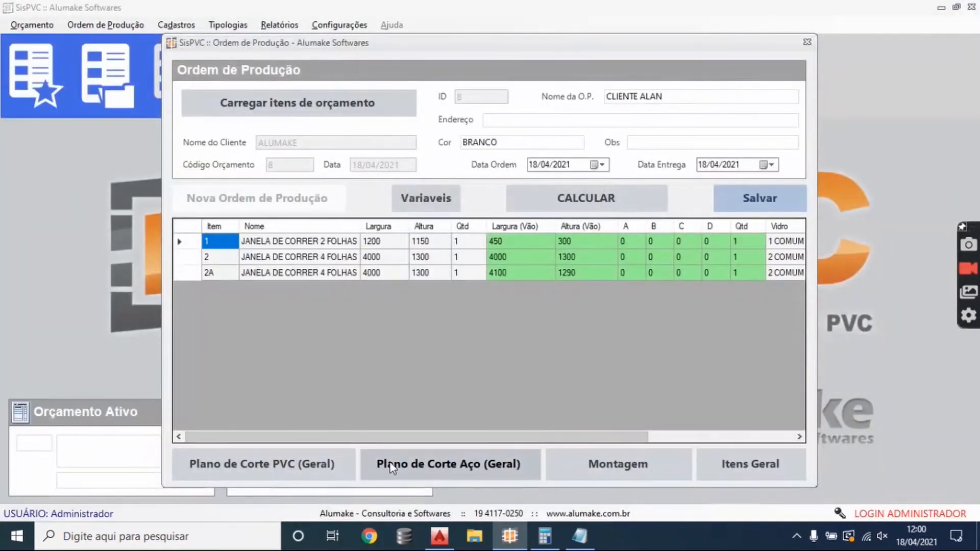
click(393, 465)
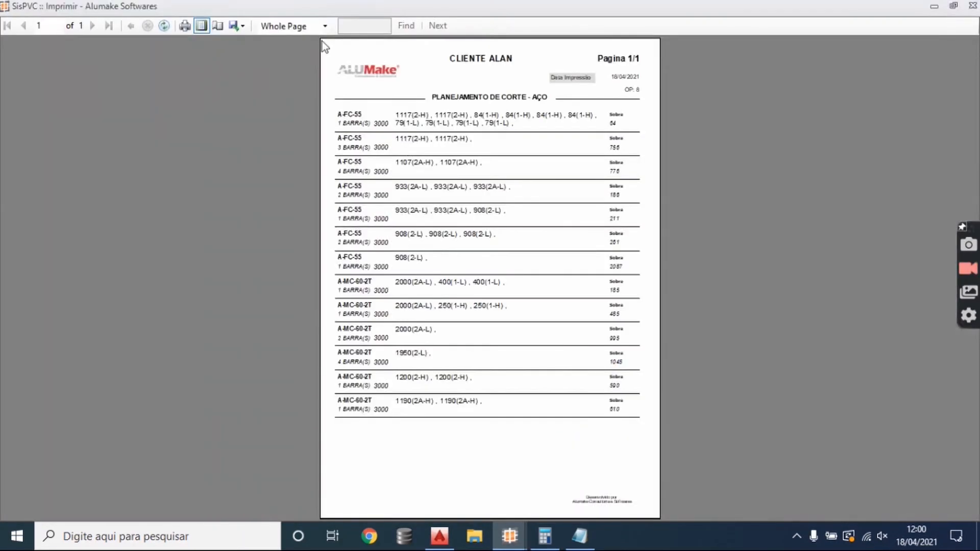
click(317, 28)
click(310, 40)
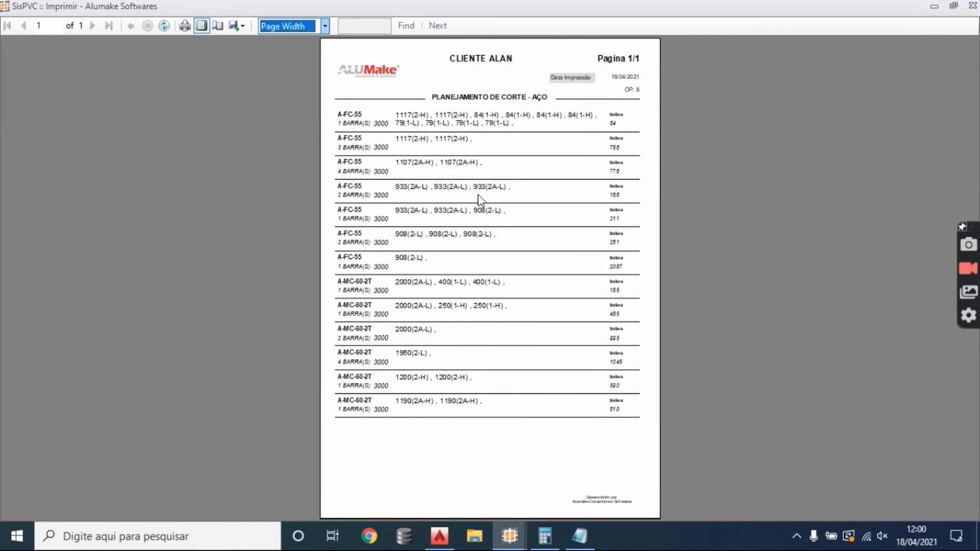
- Examine the cuts, item references and leftovers per 3000 bar in the steel cutting plan, and close it along with the production order
scroll(543, 317, down, 3)
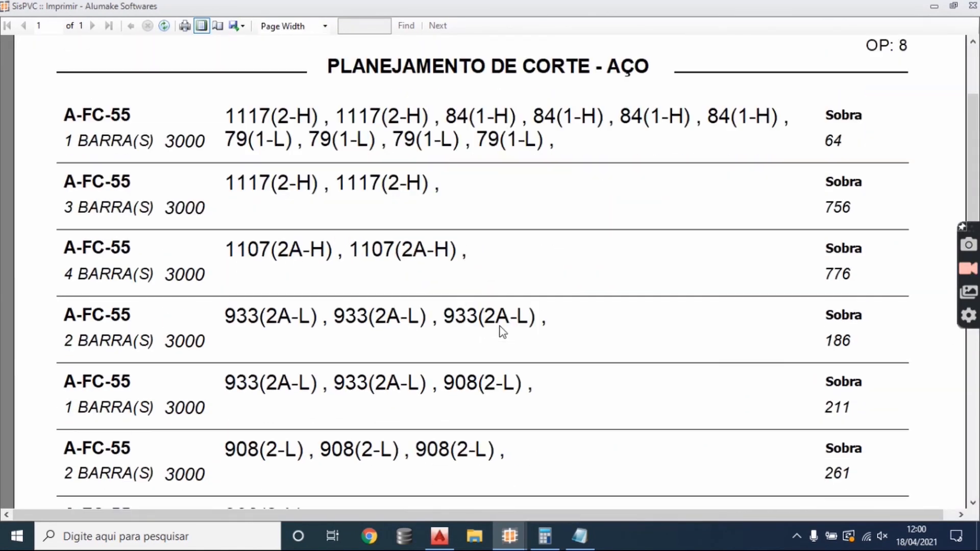
scroll(499, 333, down, 3)
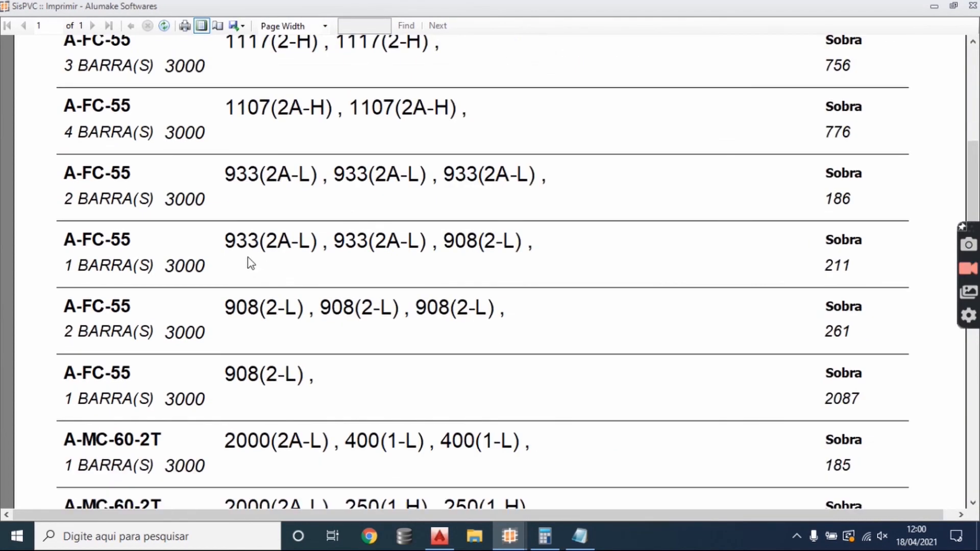
scroll(306, 383, down, 2)
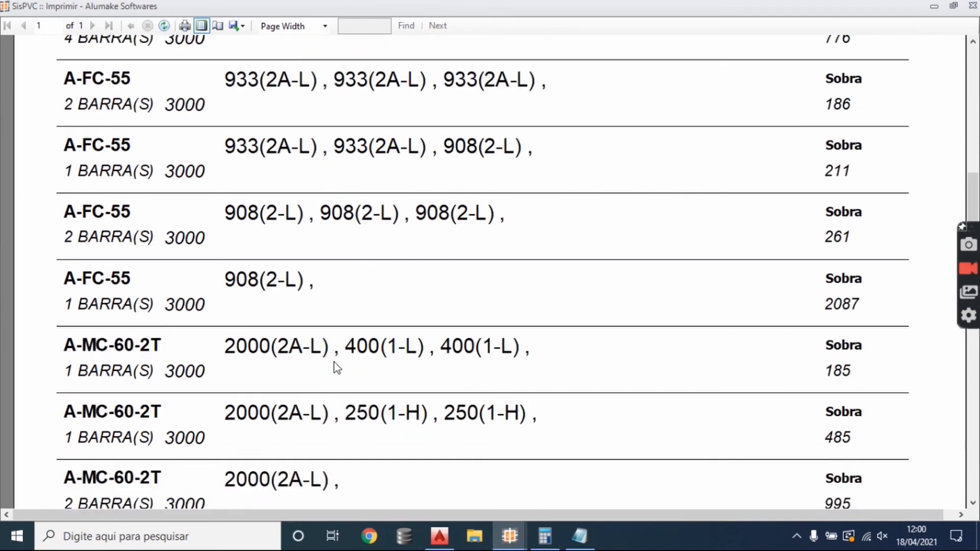
scroll(336, 367, down, 2)
scroll(284, 415, down, 6)
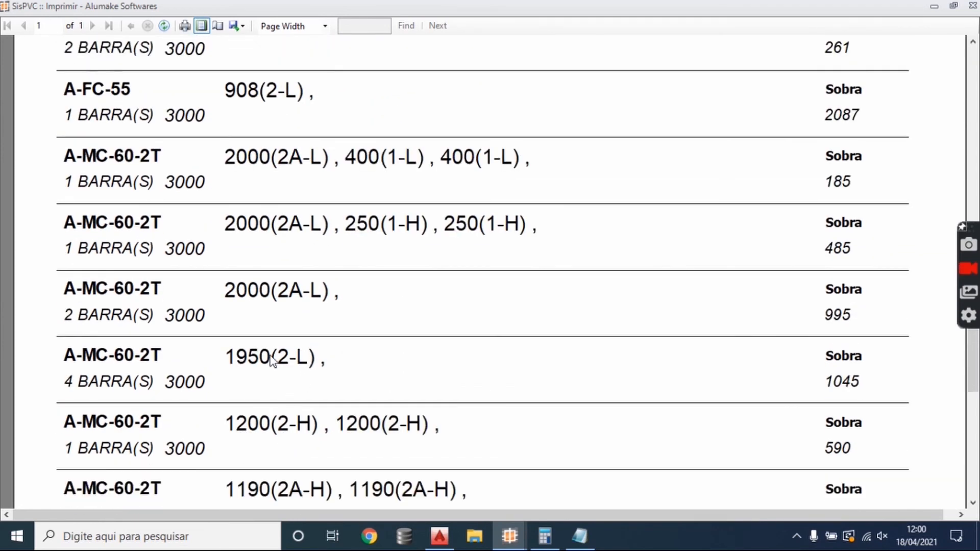
click(969, 7)
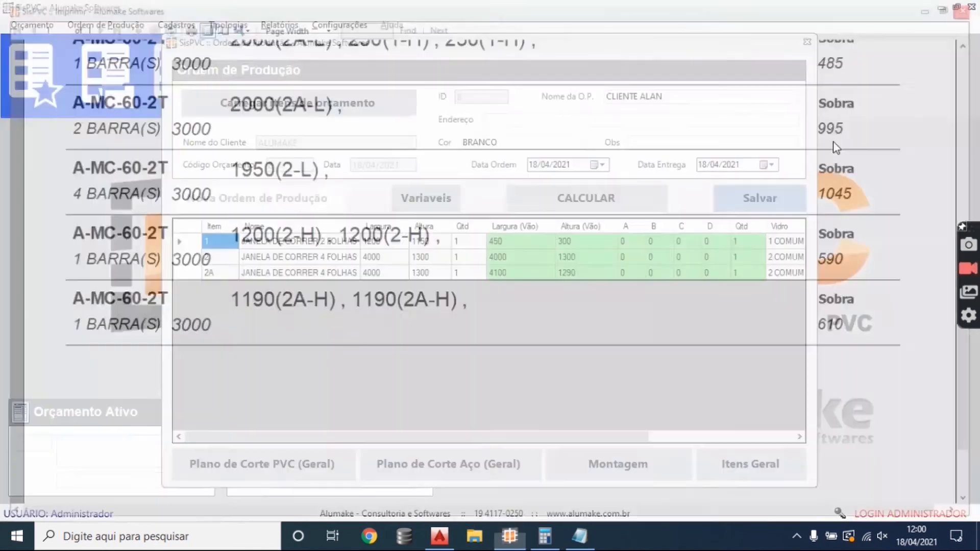
click(807, 43)
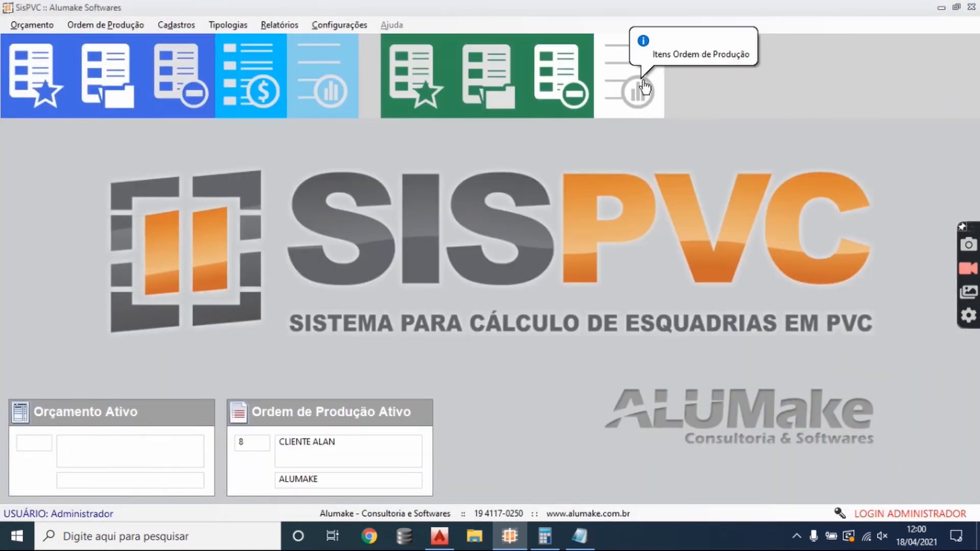
- Display the production order's combined PVC and steel profile list with values at page width
click(284, 27)
mouse_move(313, 61)
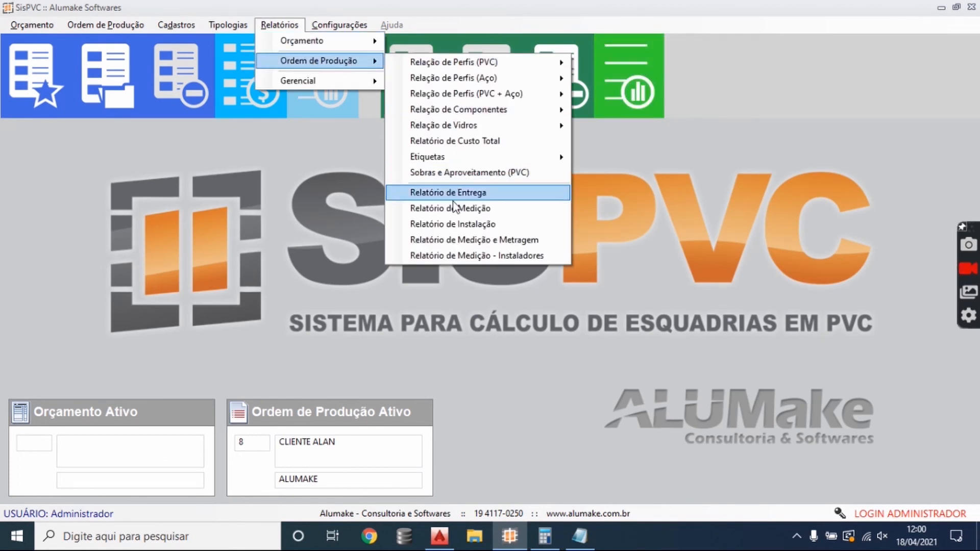
mouse_move(487, 100)
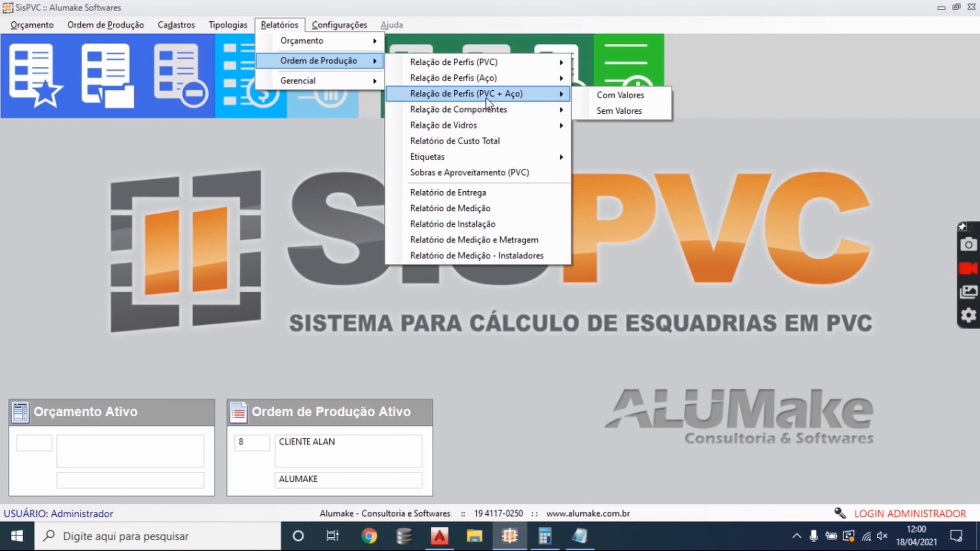
click(613, 100)
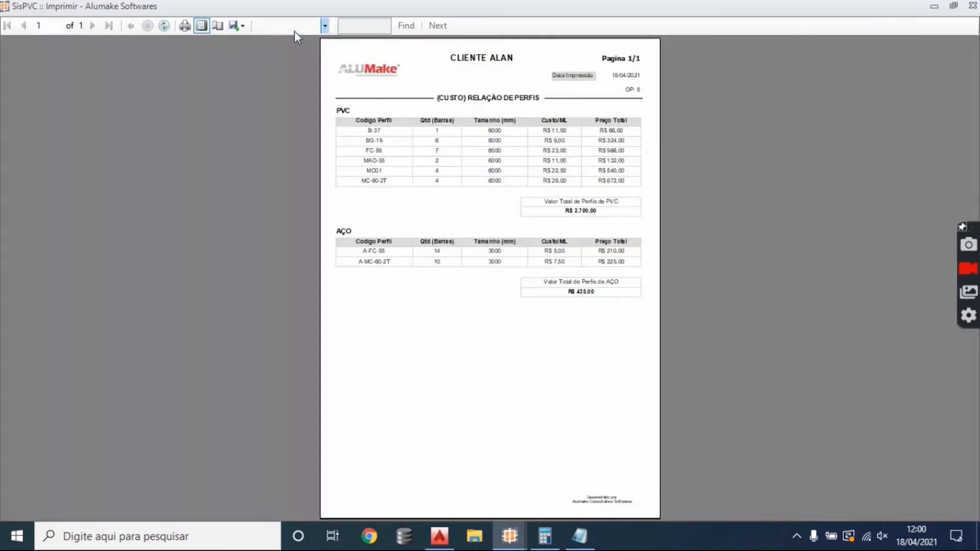
click(295, 27)
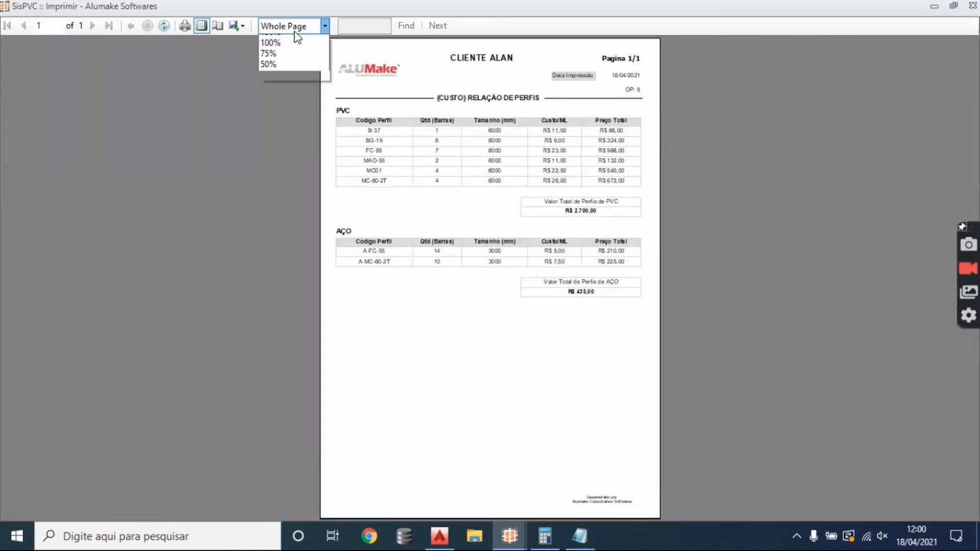
click(283, 40)
- Examine the bar quantities, costs per metre and total prices of the PVC and steel profiles, and close the profile list
scroll(573, 216, down, 5)
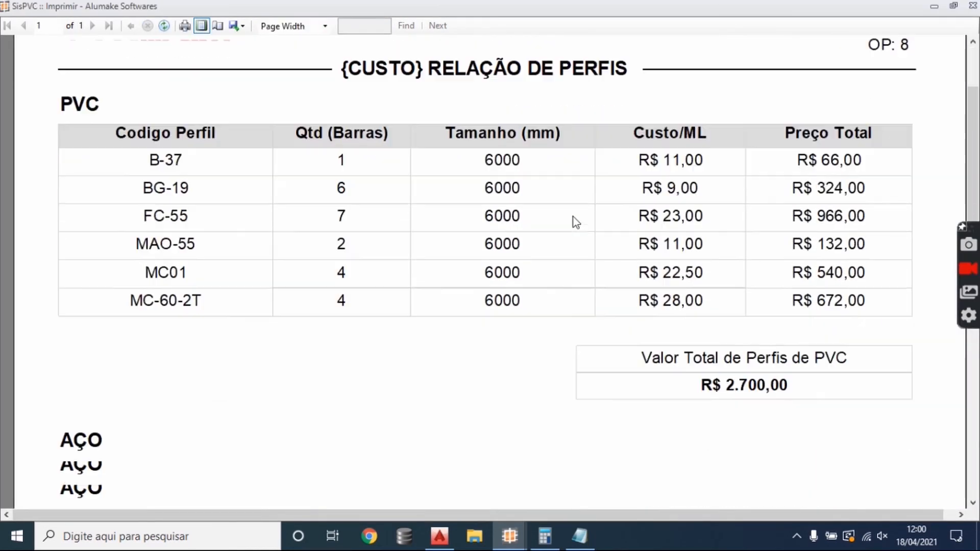
scroll(575, 223, up, 1)
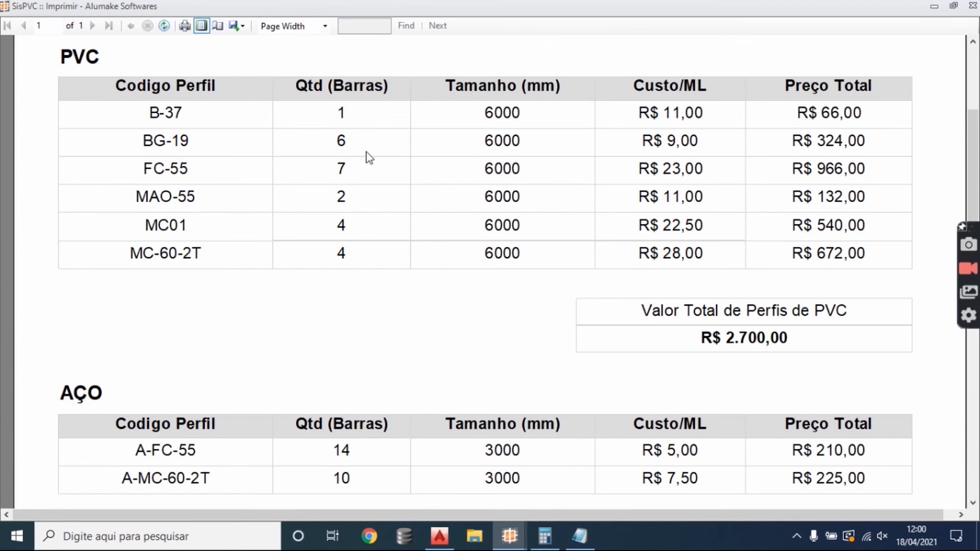
scroll(654, 378, down, 3)
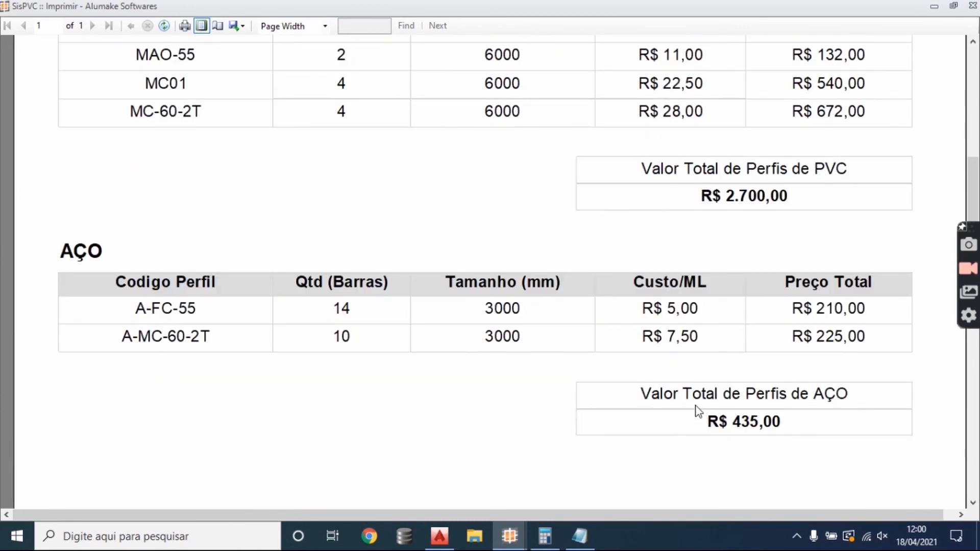
scroll(696, 409, up, 4)
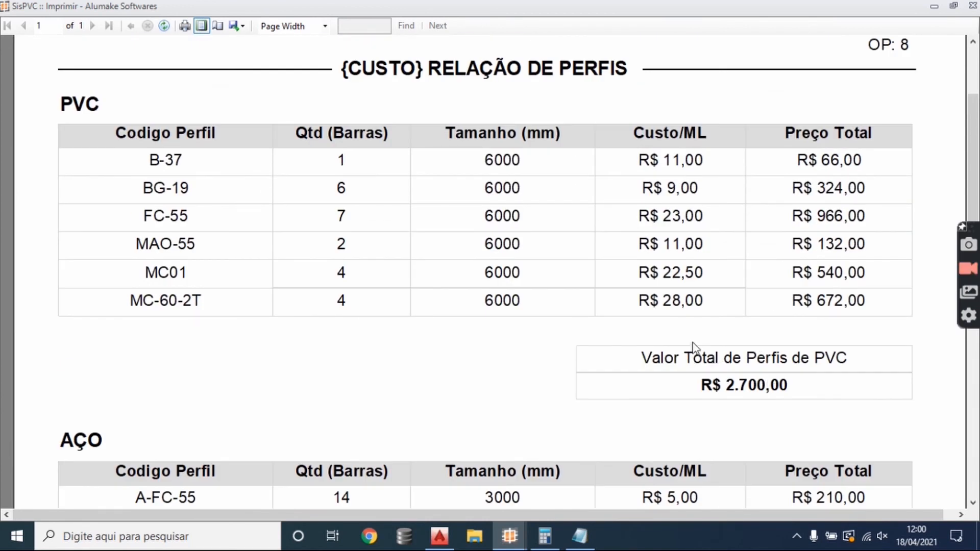
click(971, 7)
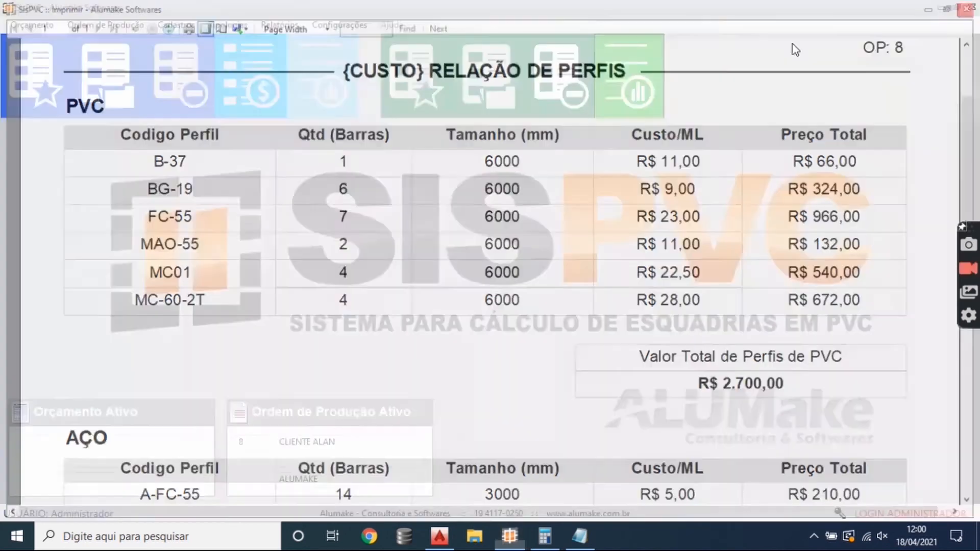
- Display the production order's component list with values at page width, and review its quantities and costs before closing it
click(279, 24)
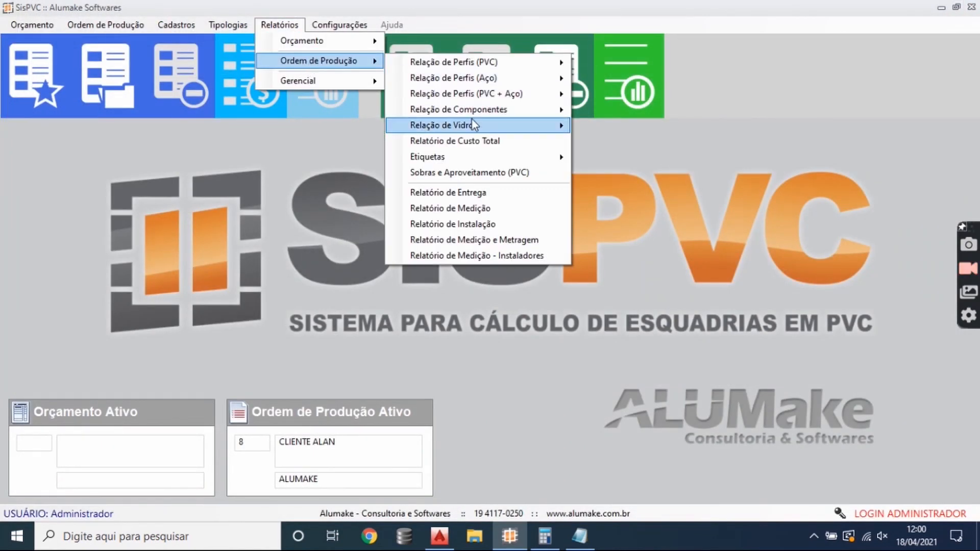
mouse_move(472, 108)
click(613, 110)
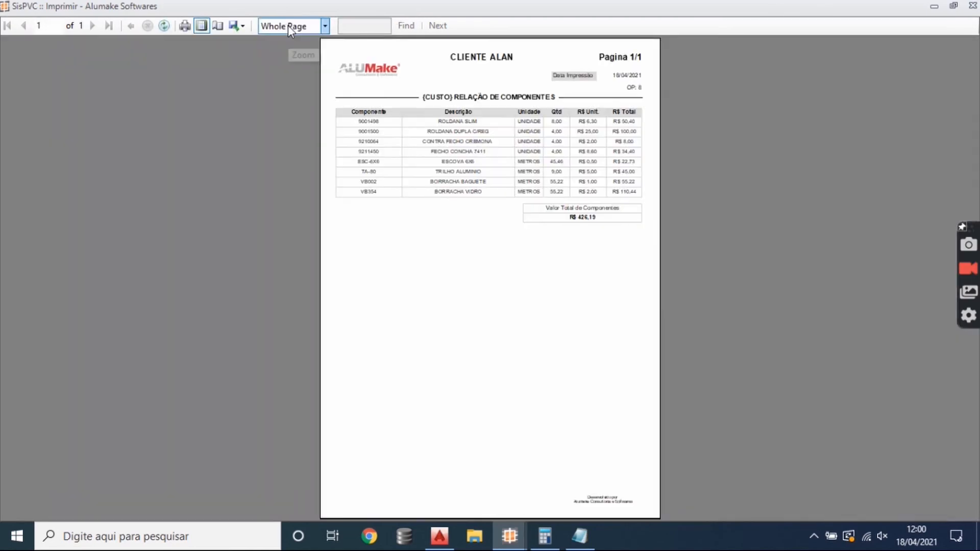
click(288, 25)
click(283, 37)
scroll(561, 240, down, 2)
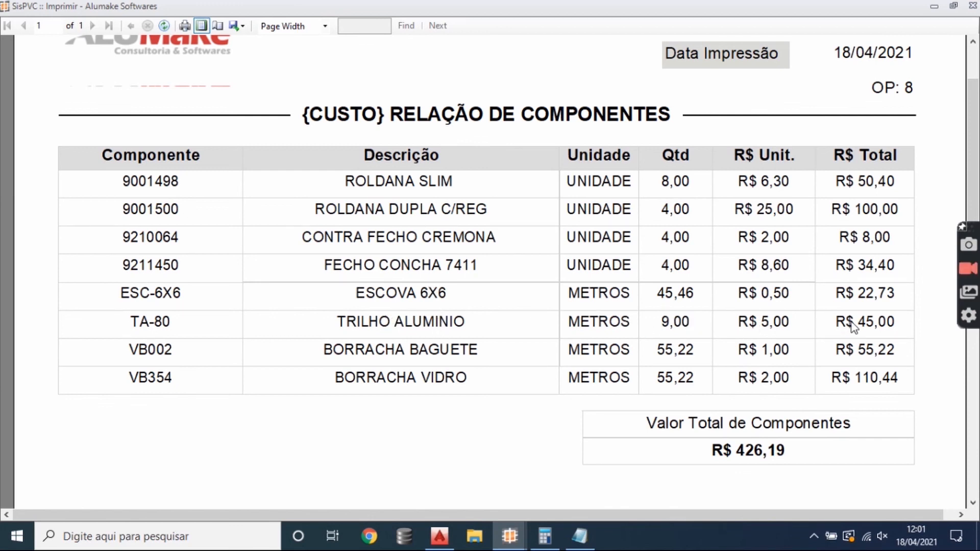
click(971, 7)
- Display the production order's total cost report, review the profile, steel, component and glass costs, and close it
click(280, 25)
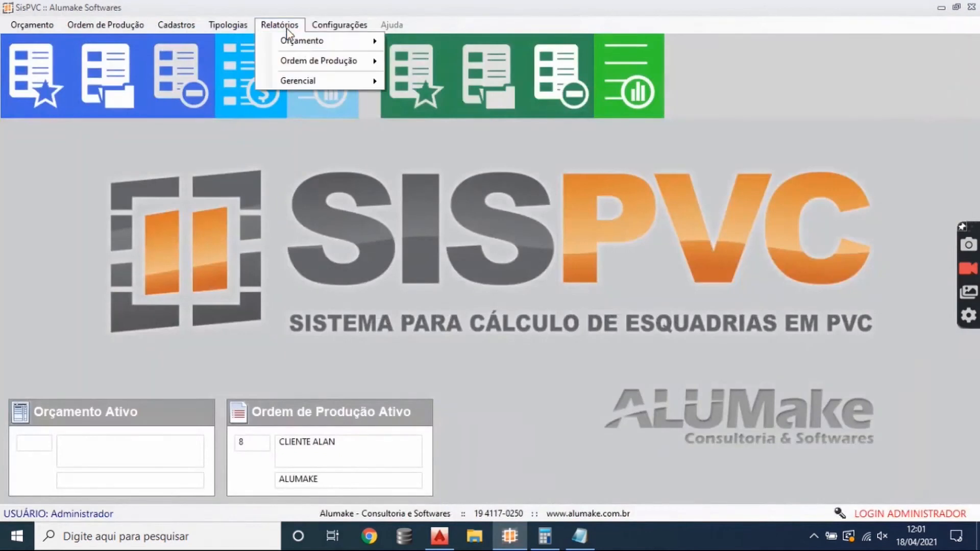
mouse_move(325, 64)
click(482, 142)
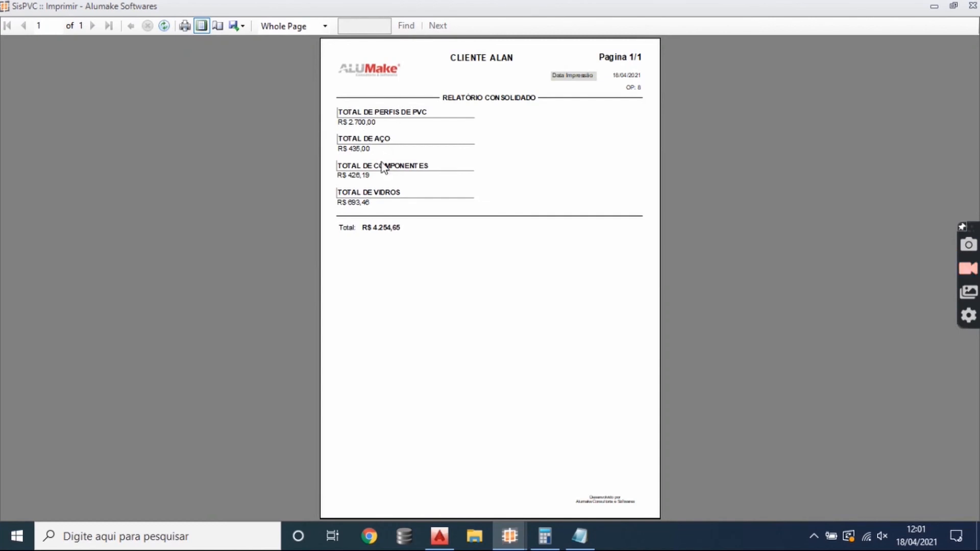
click(973, 6)
- Display the production order's Pimaco 2x7 (A4) labels at page width, and review each item's labels before closing them
click(265, 28)
mouse_move(311, 63)
mouse_move(472, 156)
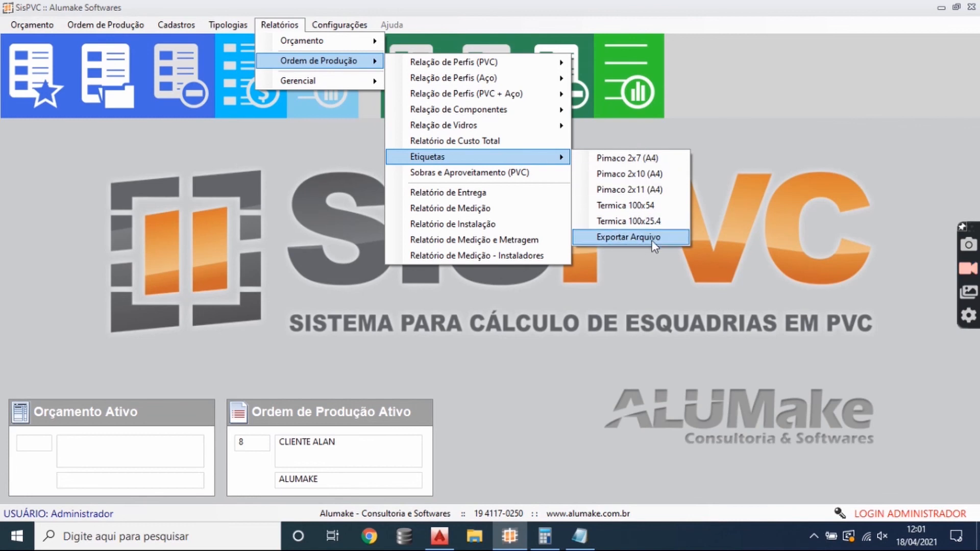
click(656, 162)
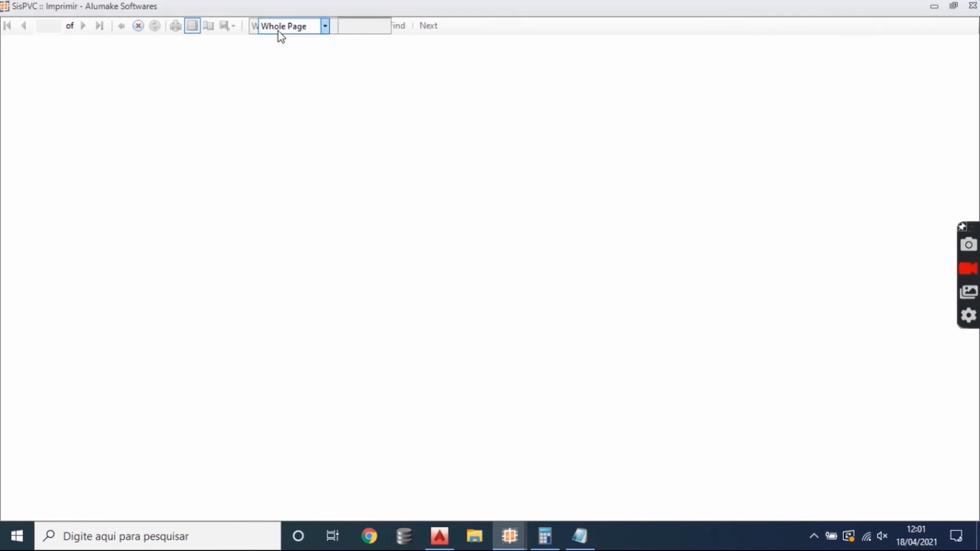
click(278, 32)
click(284, 37)
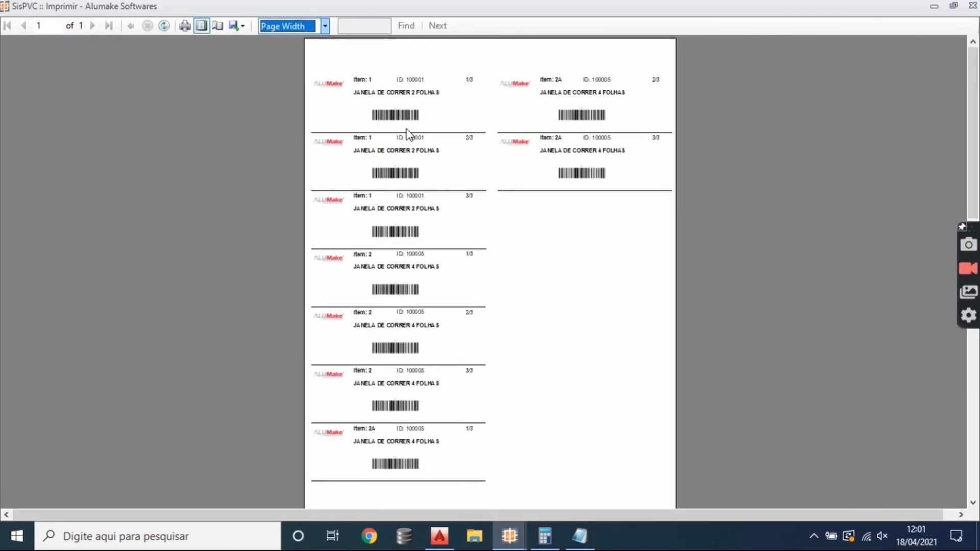
scroll(325, 325, down, 3)
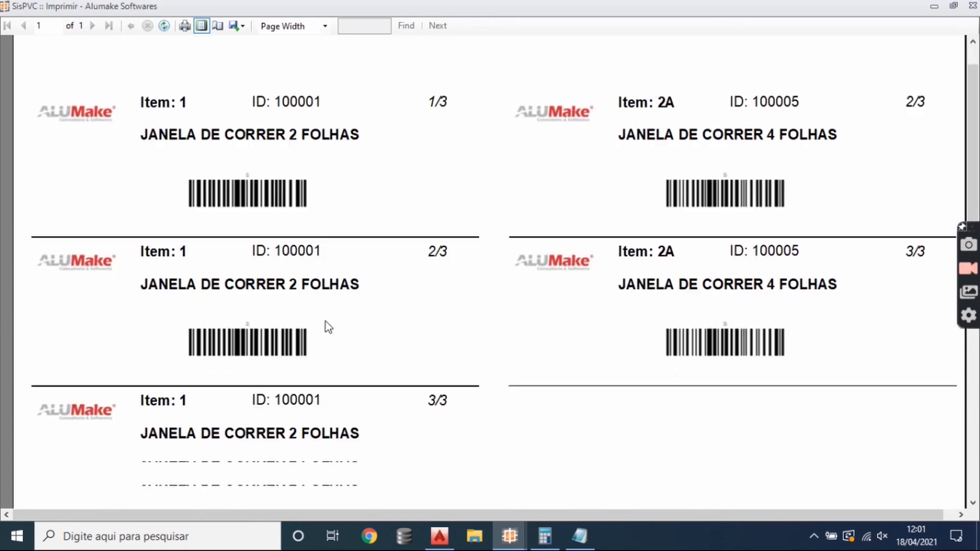
scroll(334, 301, down, 3)
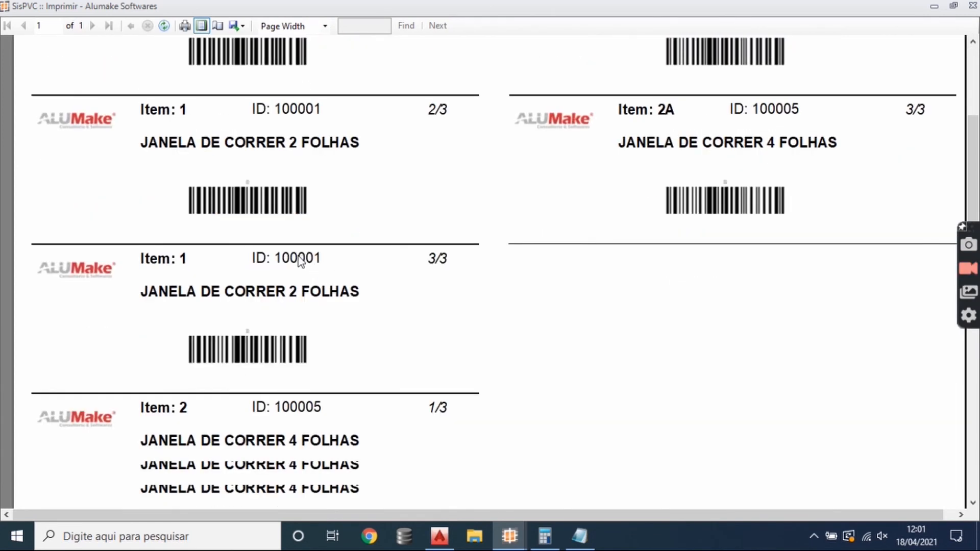
click(972, 5)
- Display the production order's delivery report at page width, and review its items, piece totals and receipt fields before closing it
click(279, 24)
mouse_move(329, 69)
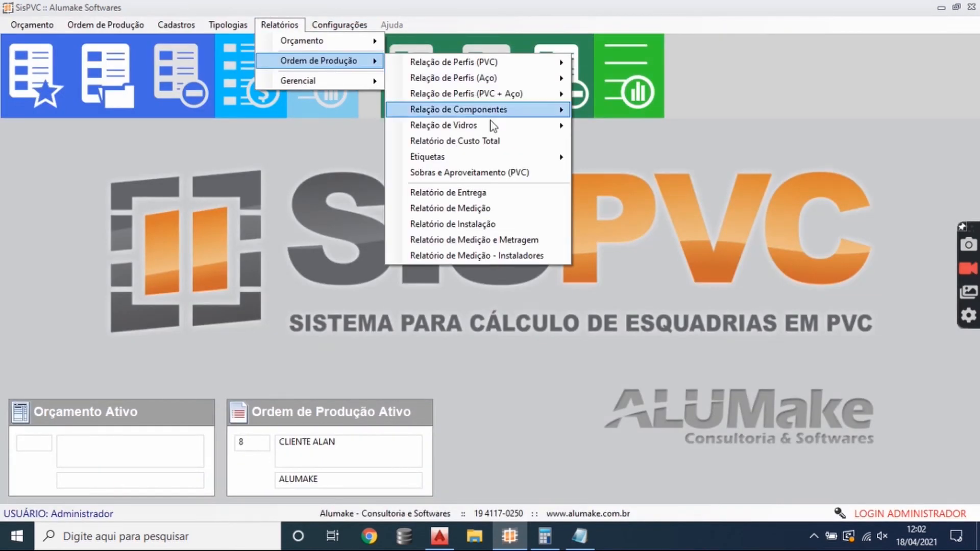
click(485, 193)
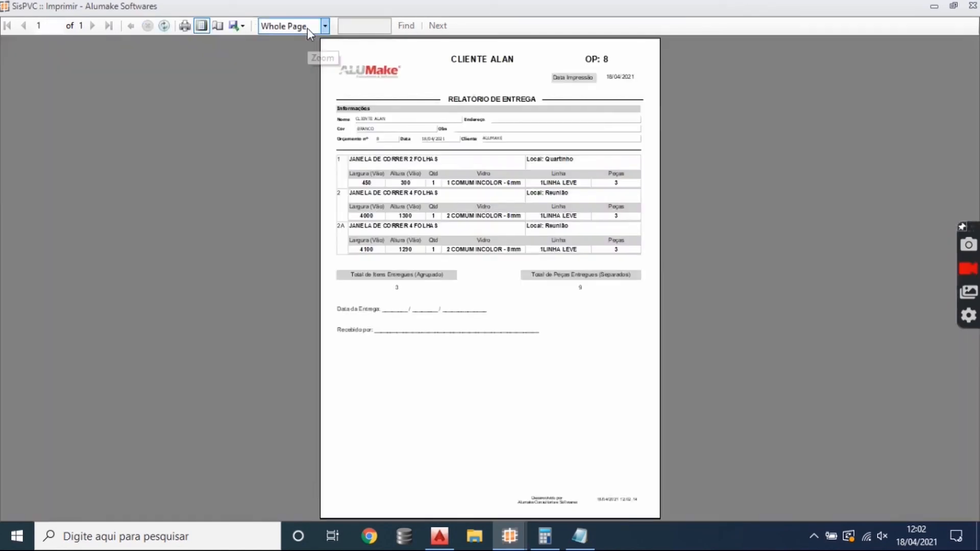
click(307, 29)
click(284, 38)
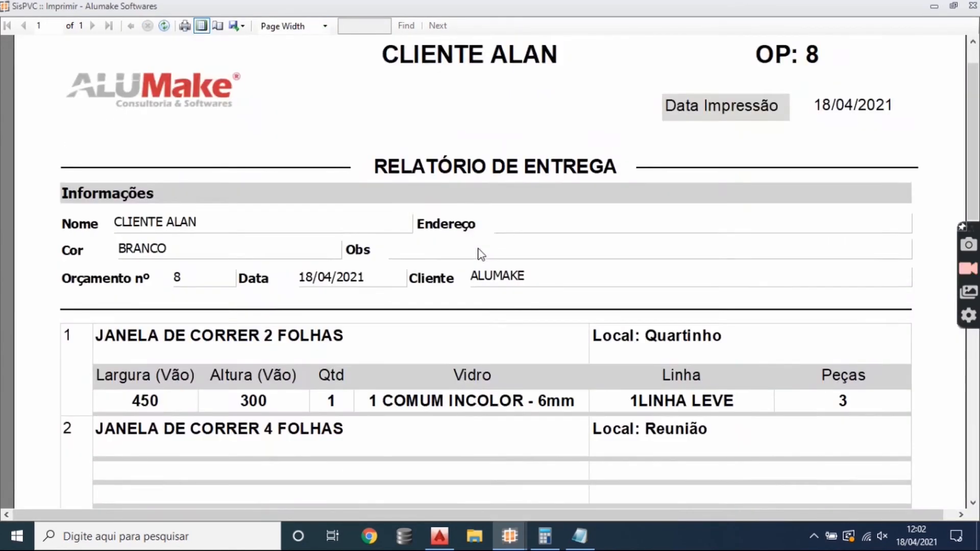
scroll(480, 253, down, 5)
scroll(765, 306, down, 5)
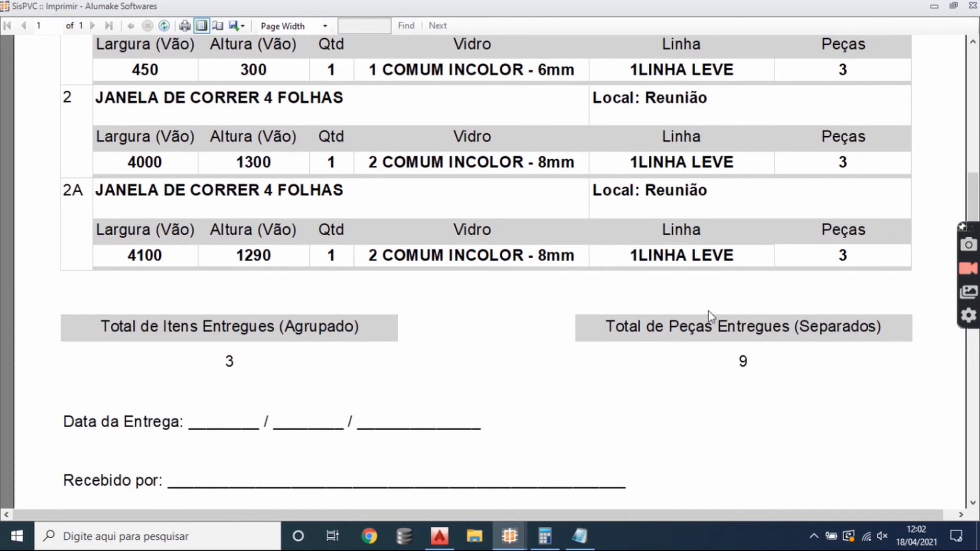
click(972, 7)
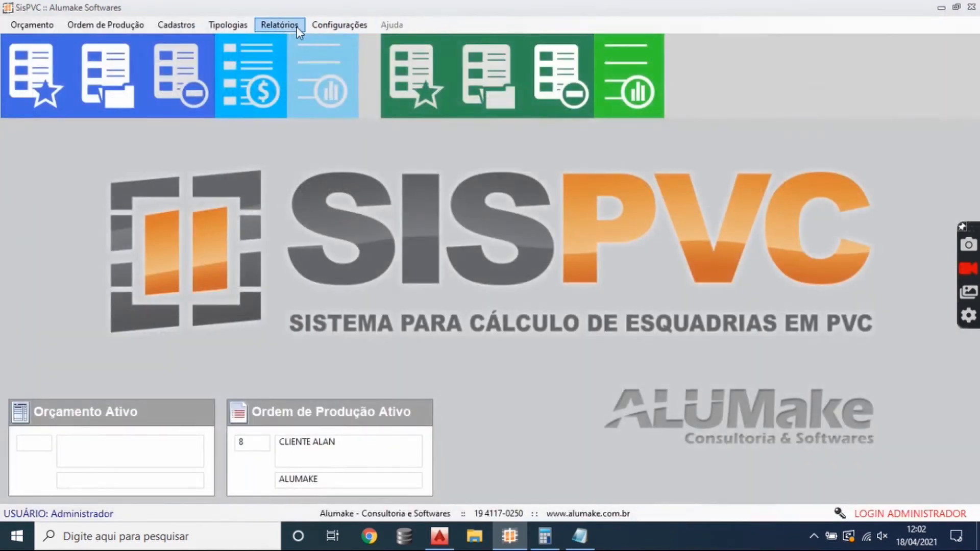
- Display the production order's installation report for items 1, 2 and 2A
click(279, 25)
mouse_move(320, 63)
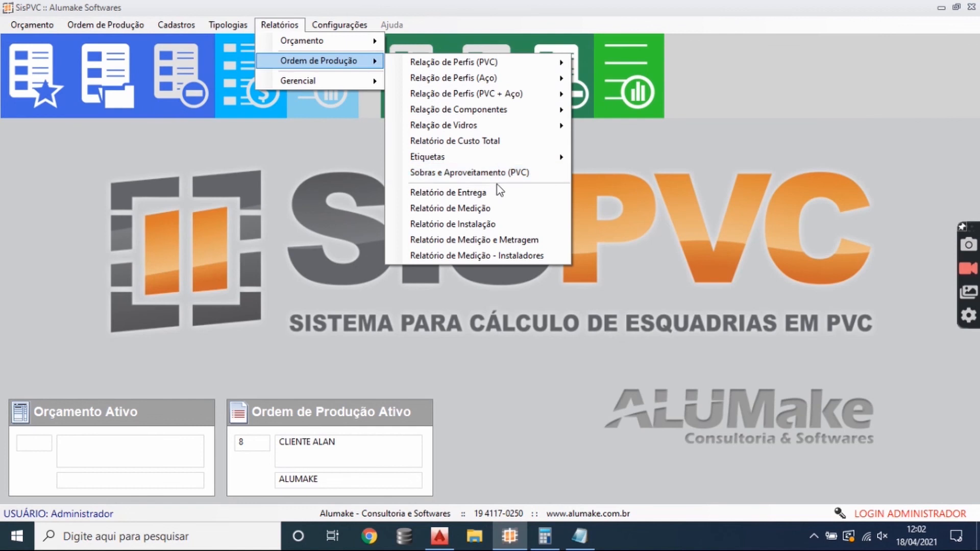
click(492, 225)
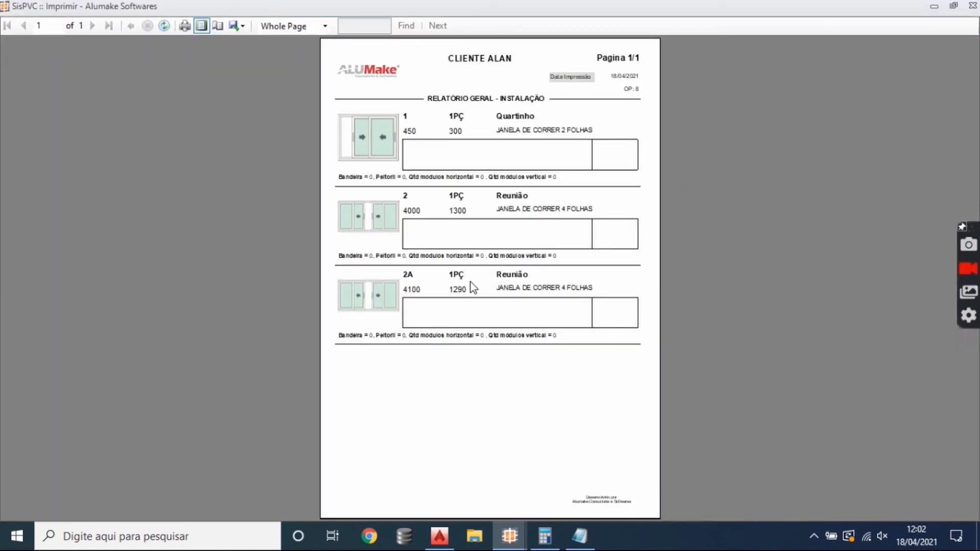
- Close the installation report, display the production order's installer measurement report at page width, review its dimensions and areas, and close it
click(971, 9)
click(279, 25)
mouse_move(318, 60)
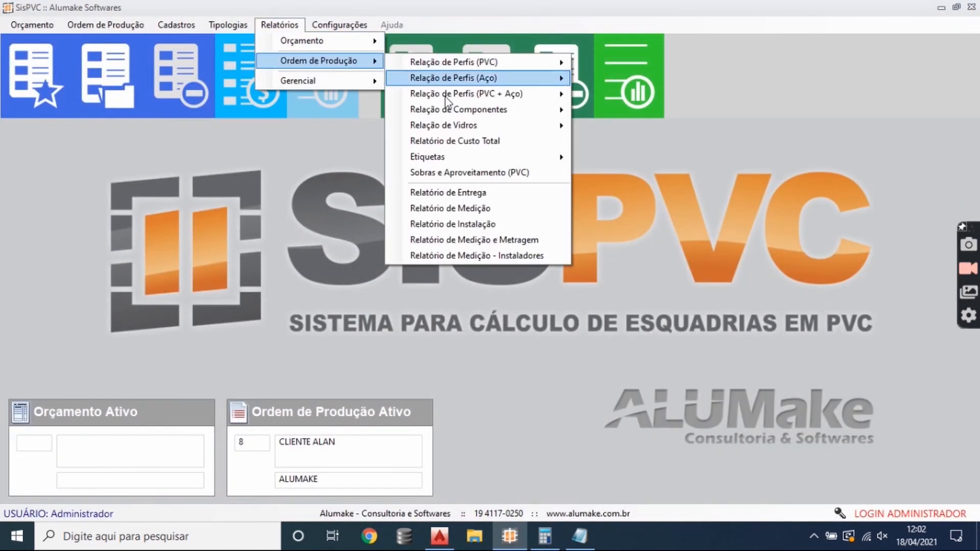
click(497, 258)
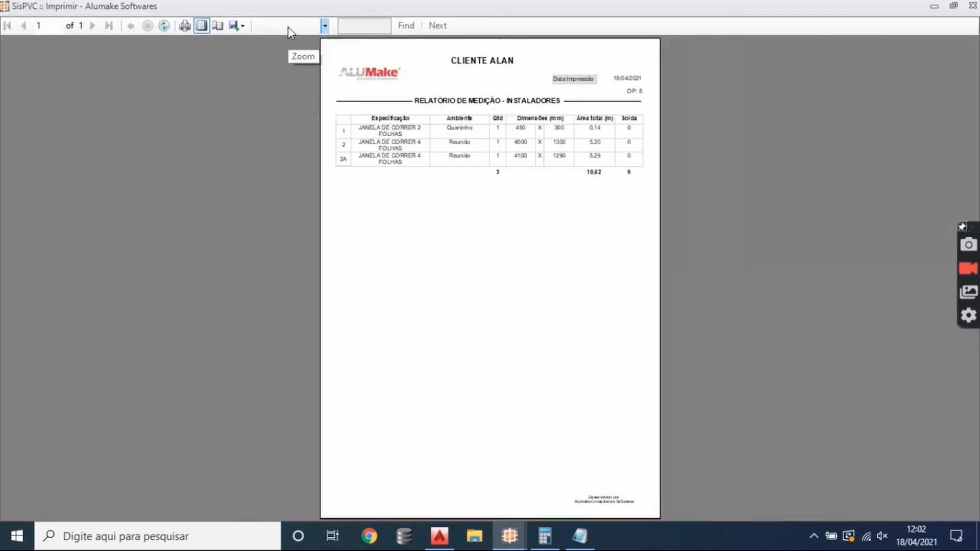
click(288, 26)
click(291, 38)
scroll(817, 230, down, 2)
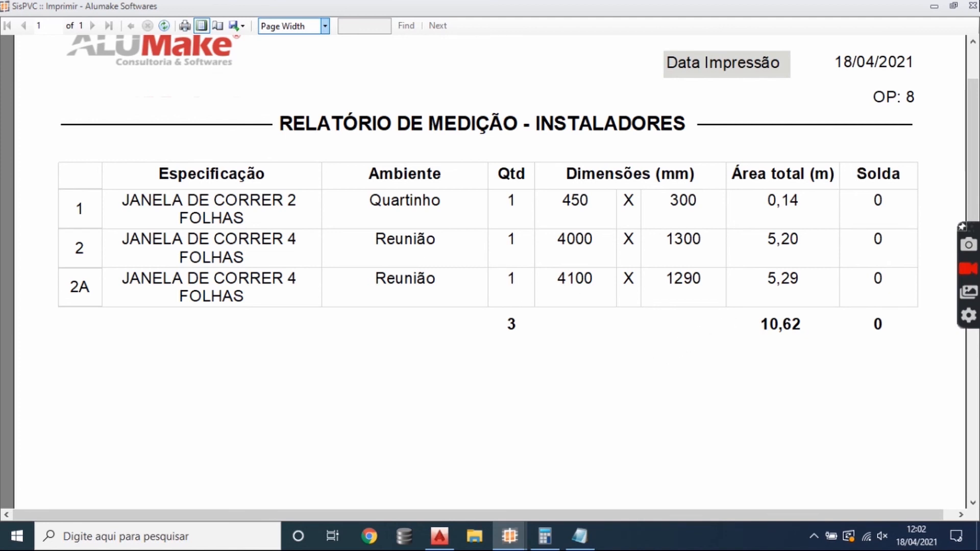
click(971, 5)
- Open the leftover profile control (Controle de Sobras), inspect its form for adding a profile, and close both windows
click(289, 26)
mouse_move(317, 79)
click(455, 83)
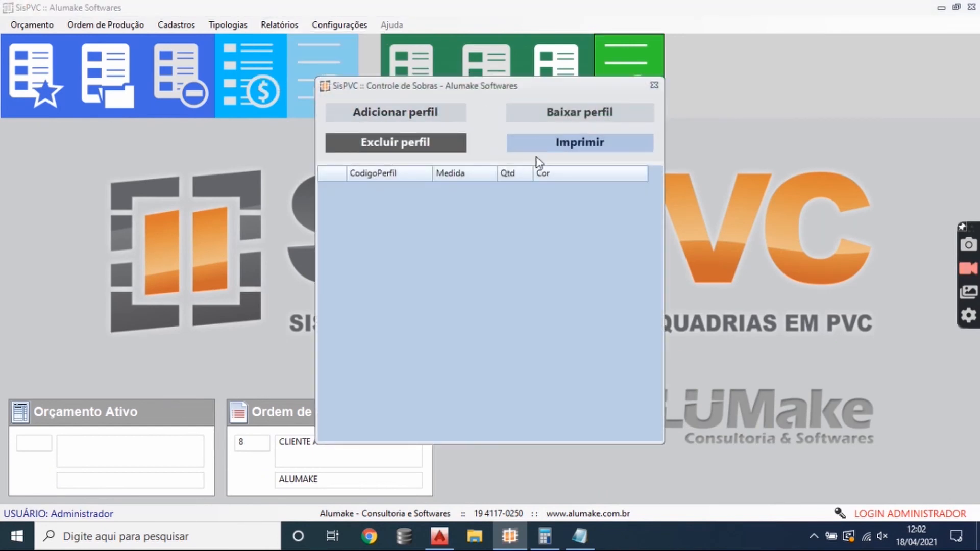
click(434, 110)
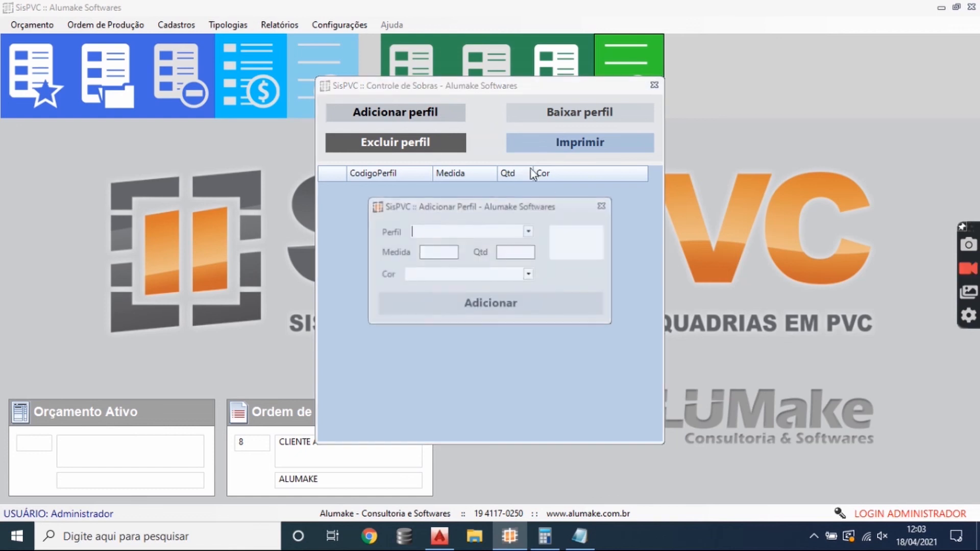
click(603, 206)
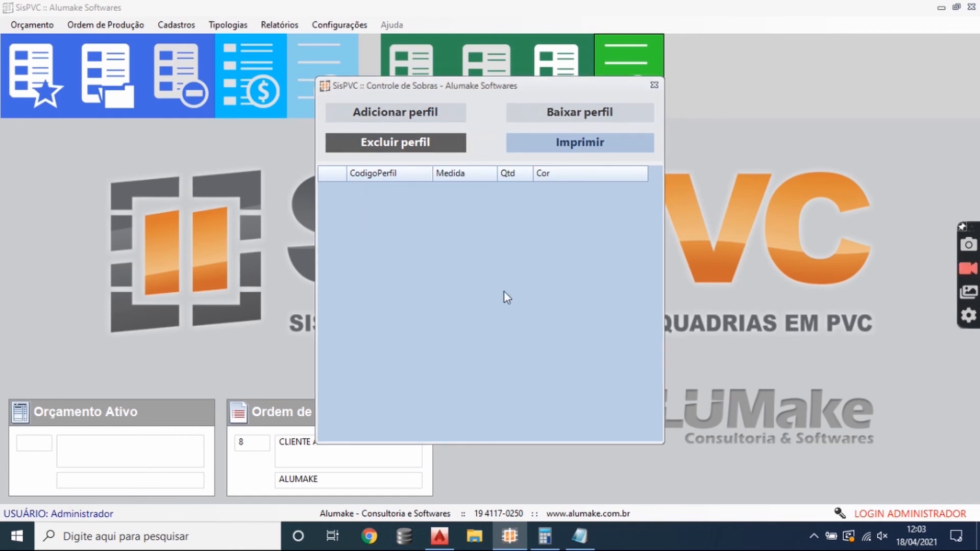
click(653, 86)
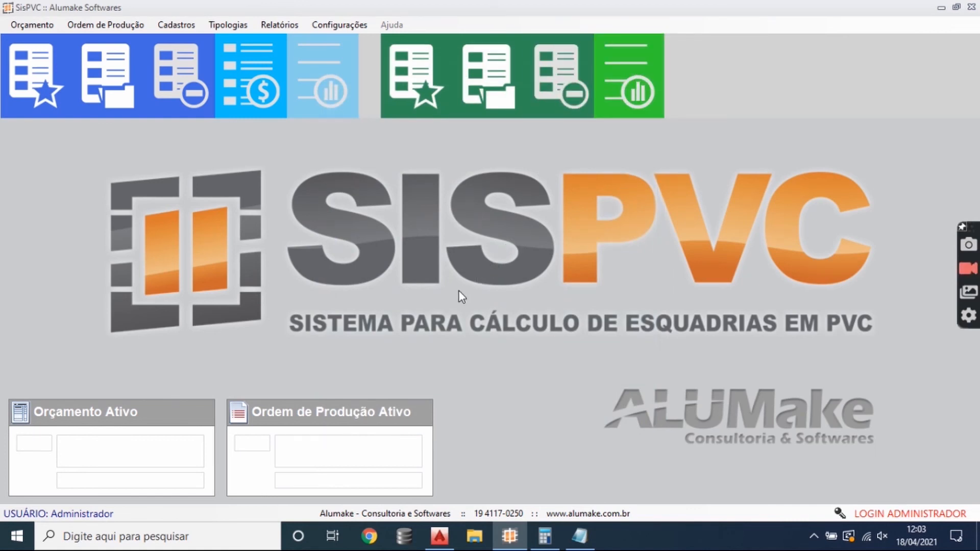
- Start a typology design with a framed fixed window, enlarge it, and move it toward the middle of the canvas
click(233, 24)
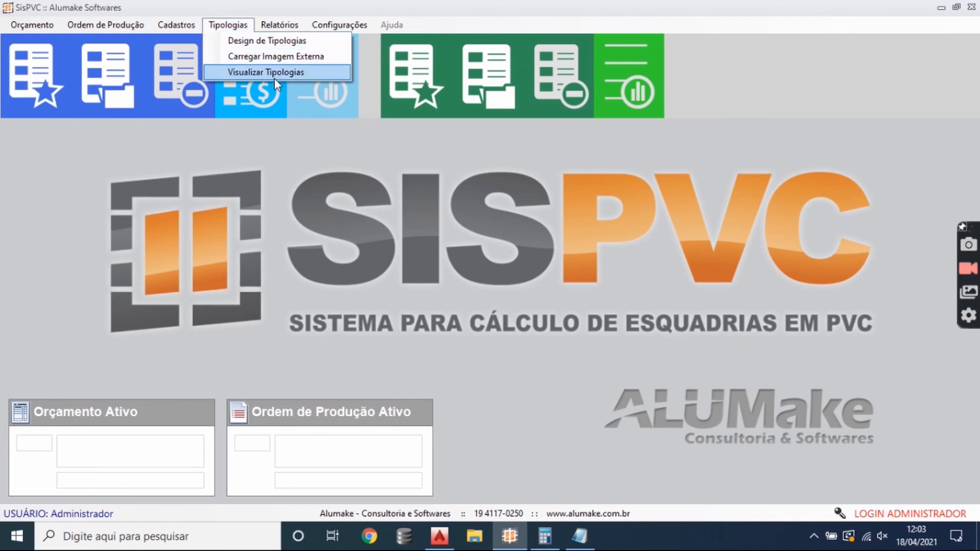
mouse_move(265, 32)
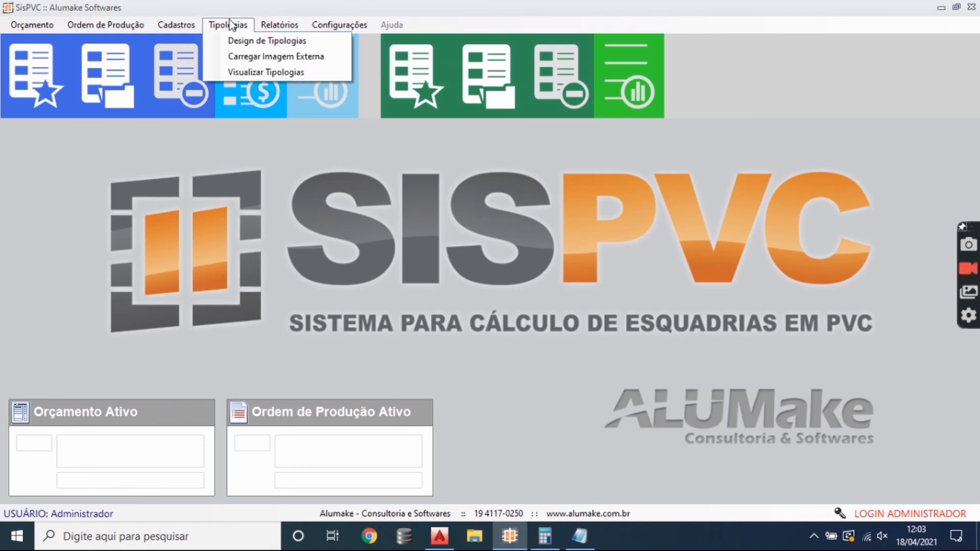
click(240, 38)
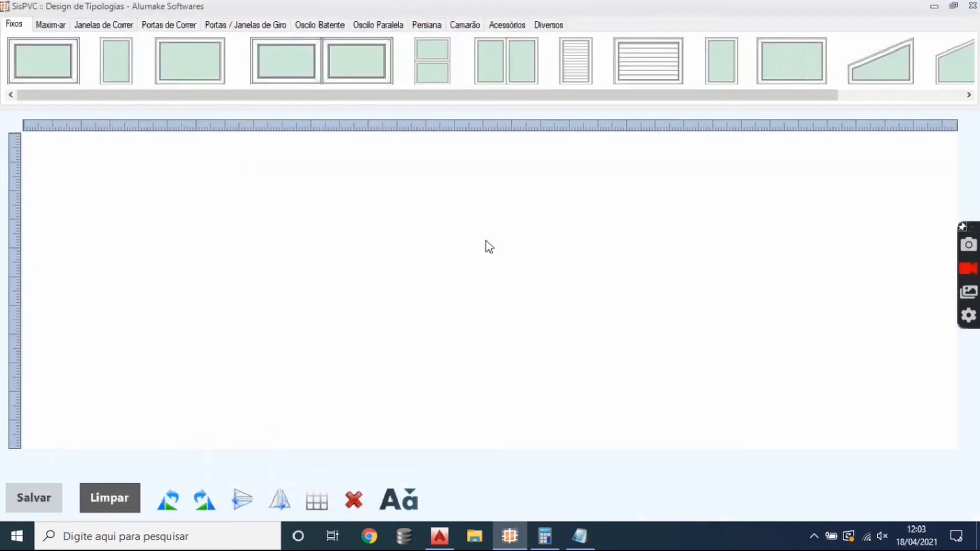
drag(161, 98, 143, 83)
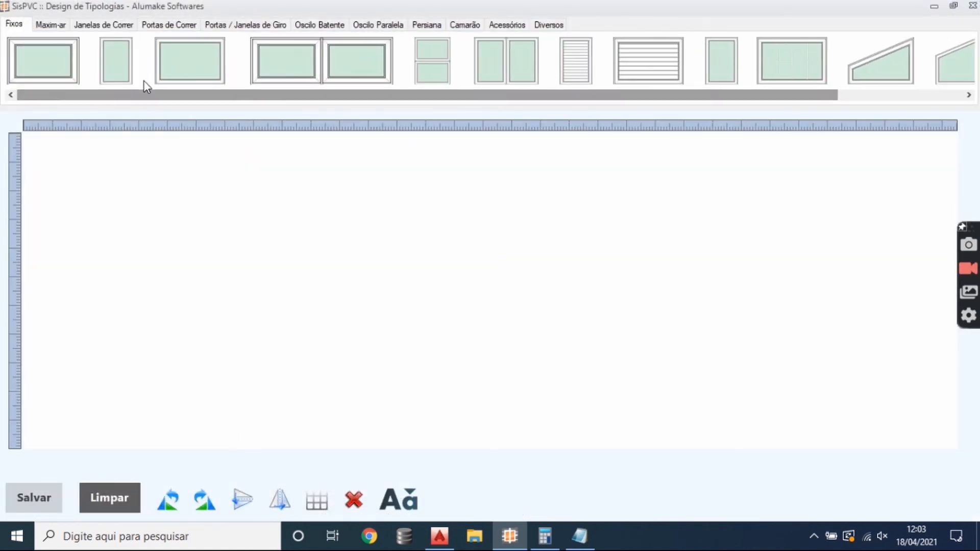
click(62, 68)
drag(133, 229, 253, 312)
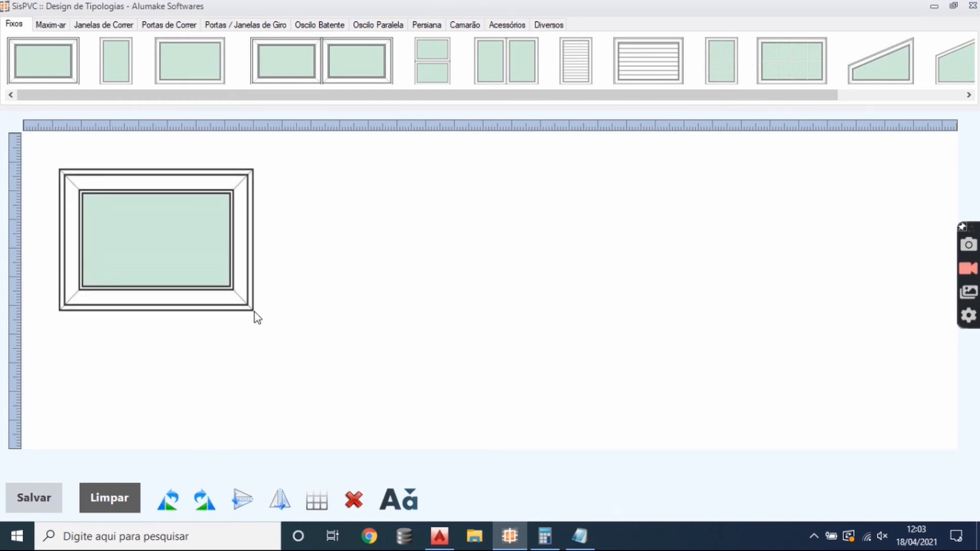
drag(223, 249, 351, 271)
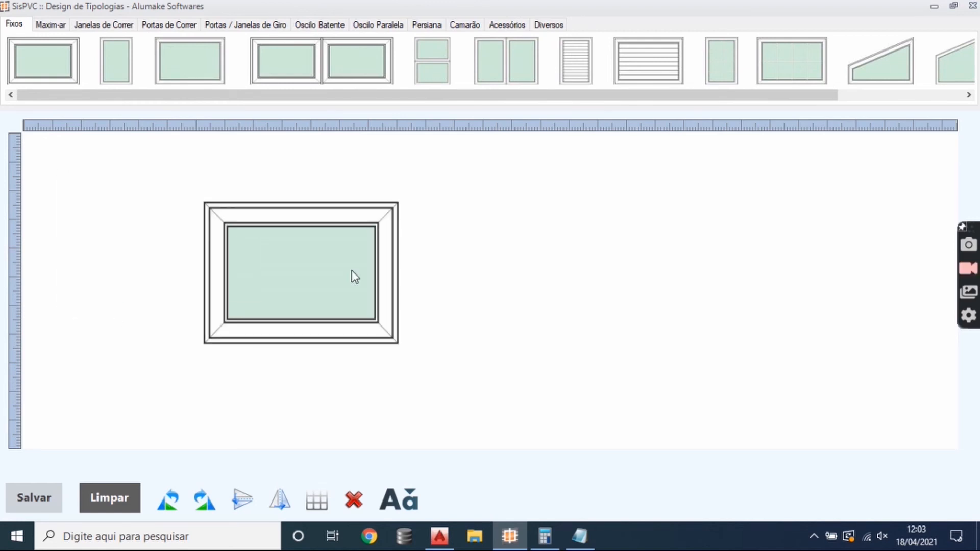
- Add an enlarged Maxim-ar window against the fixed window's right side, view the design's save form, and leave without saving
click(57, 25)
click(58, 73)
drag(125, 210, 637, 389)
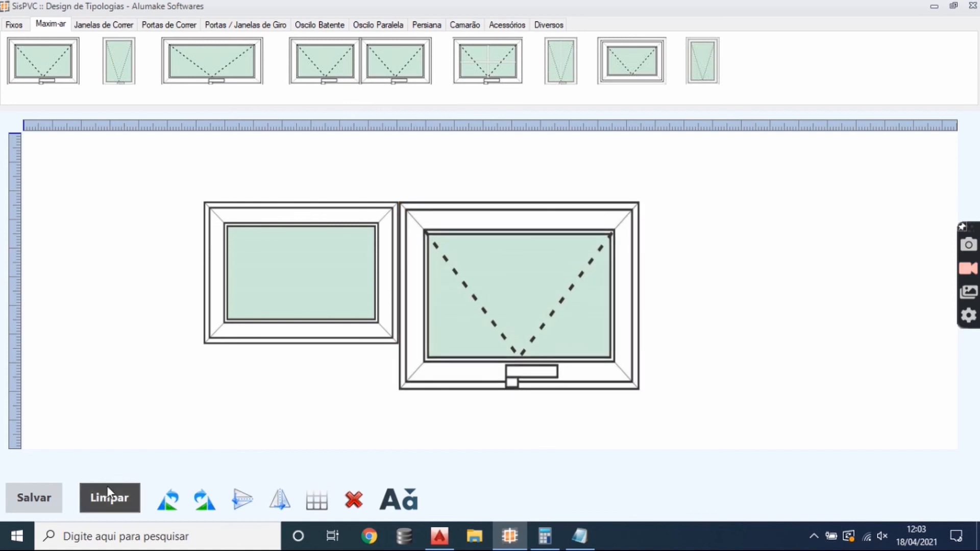
click(56, 505)
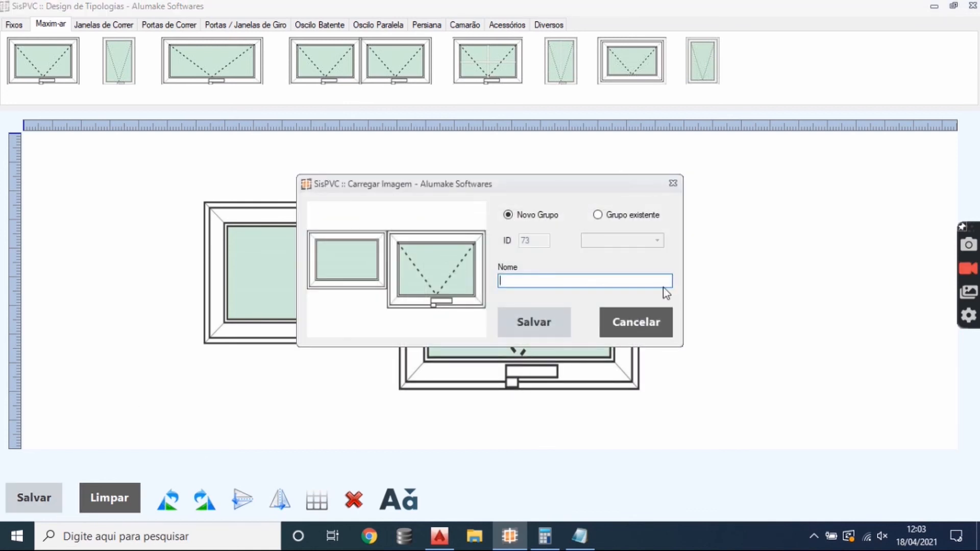
click(658, 329)
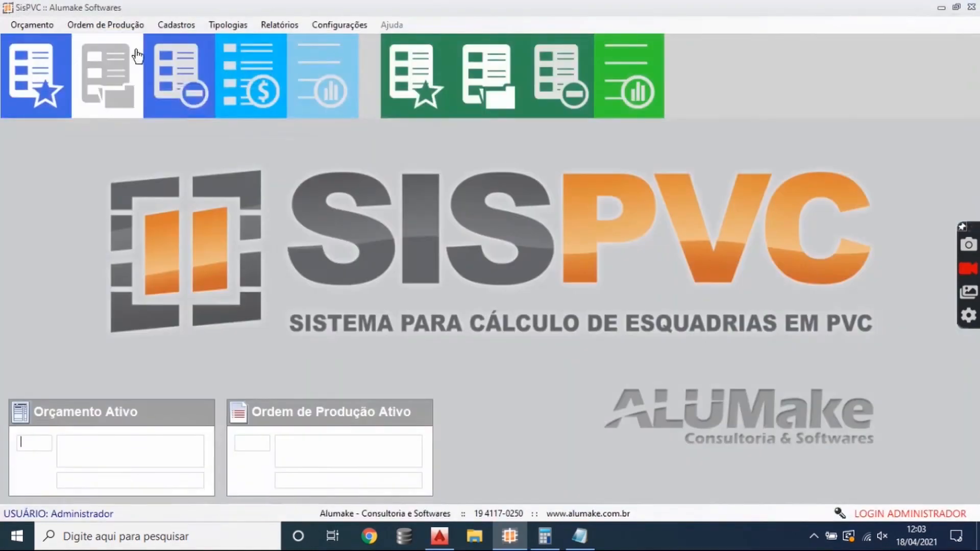
- Open the external typology image loader, browse the Documents folder for an image file, and cancel without loading one
click(230, 25)
click(278, 60)
click(433, 346)
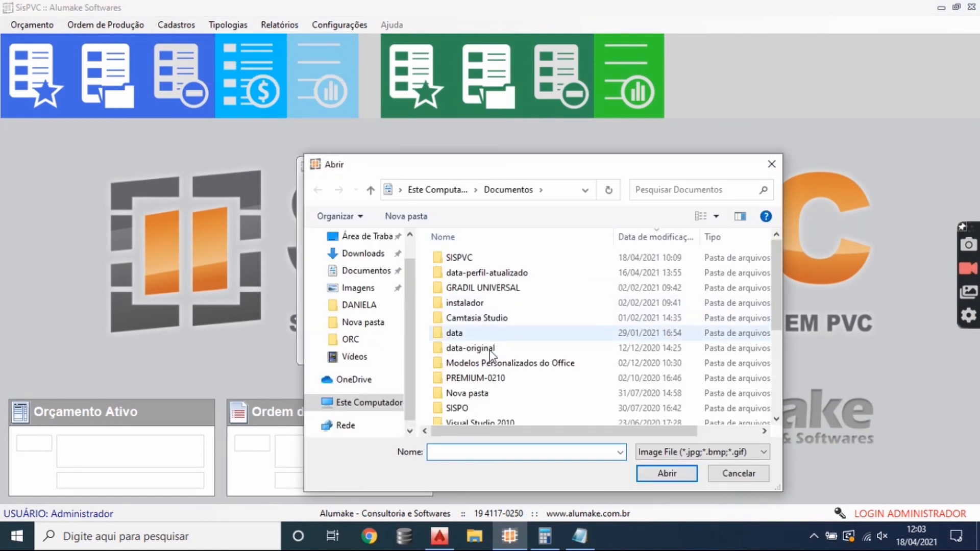
scroll(473, 350, down, 3)
scroll(470, 385, up, 3)
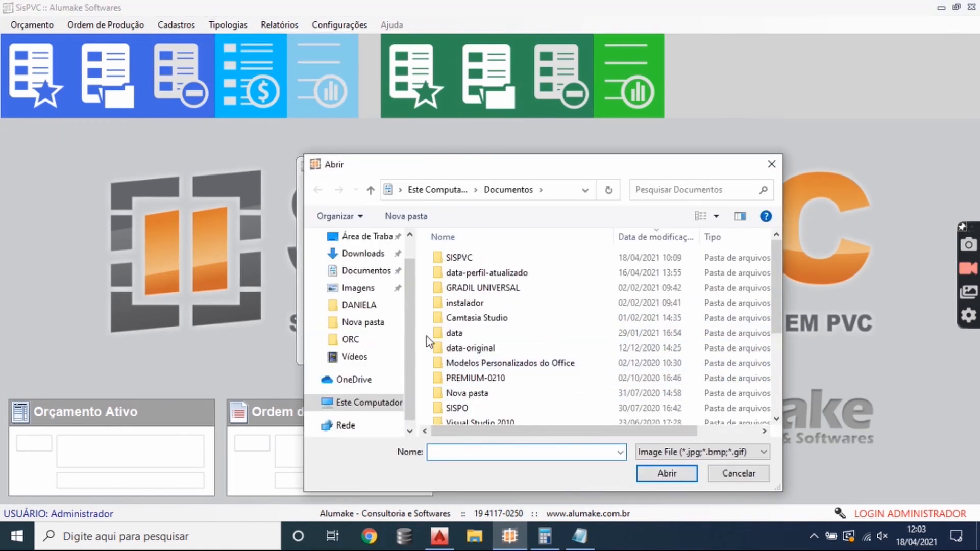
click(738, 473)
click(674, 167)
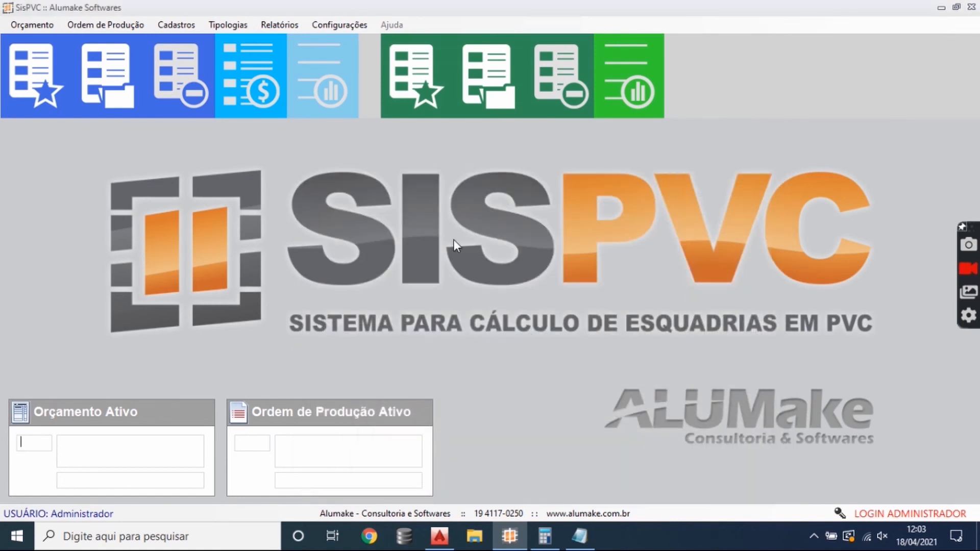